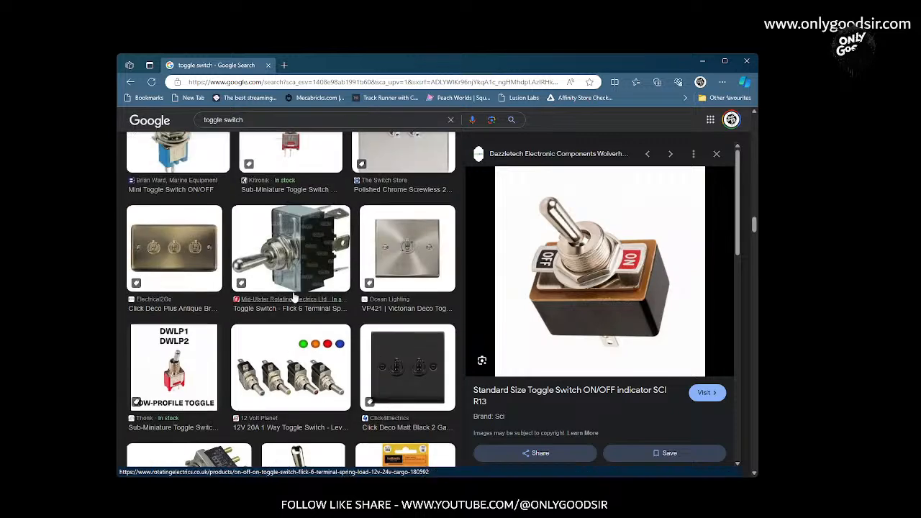
# Step: Review the ON/OFF toggle switch reference image, minimise the TOOGLE folder window and move the browser off the desktop
pyautogui.scroll(2, 310, 277)
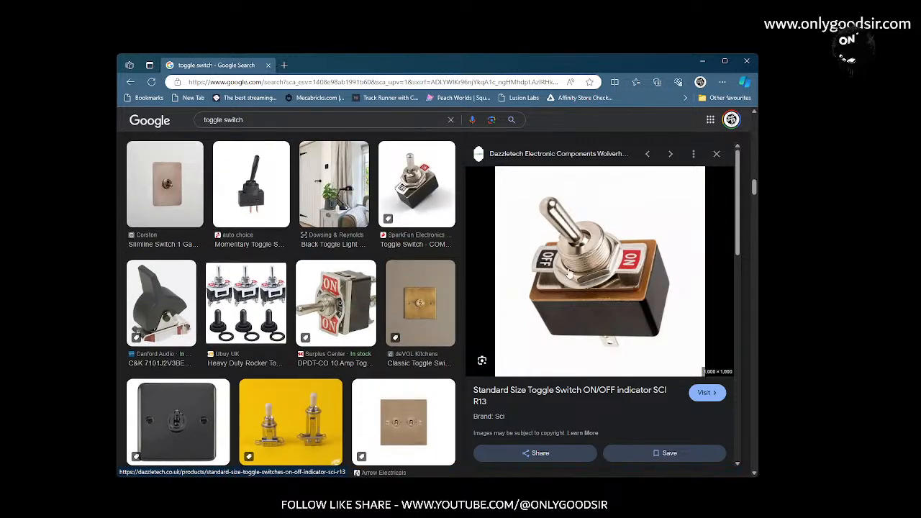
pyautogui.hotkey('alt', 'Tab')
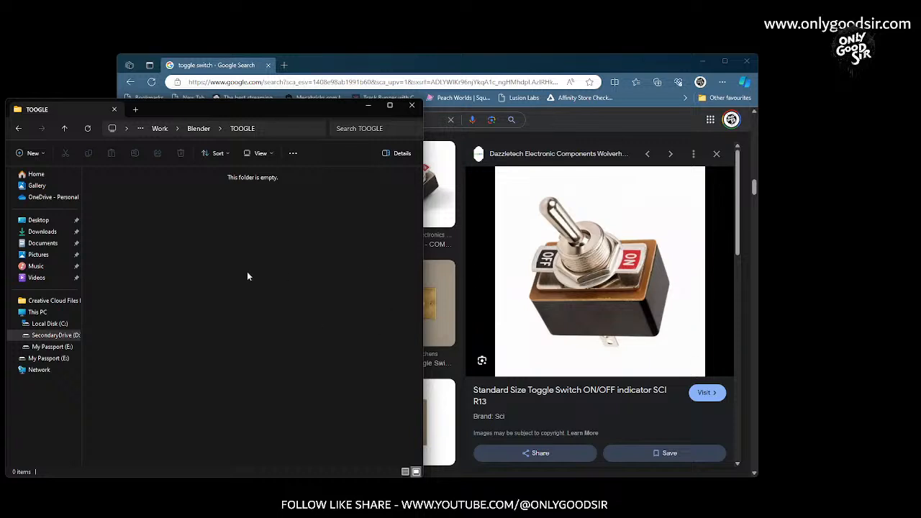
pyautogui.click(368, 106)
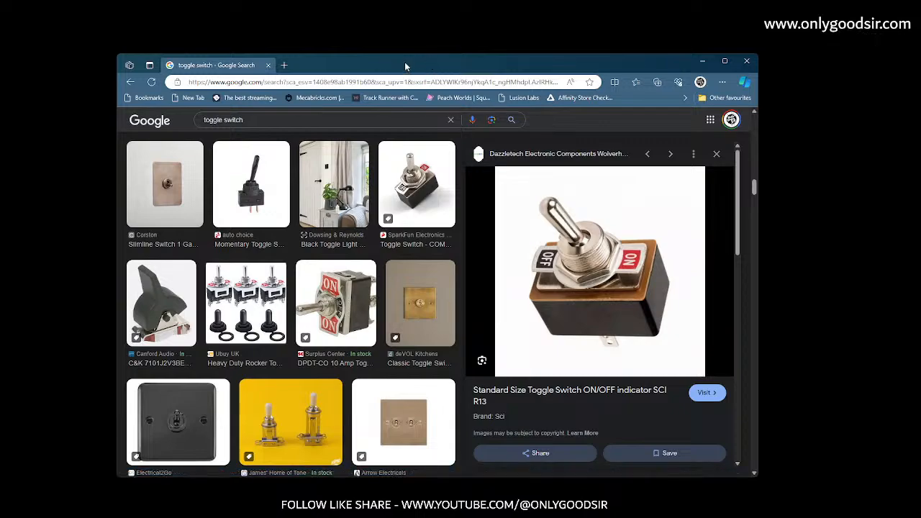
pyautogui.moveTo(403, 62); pyautogui.dragTo(726, 83)
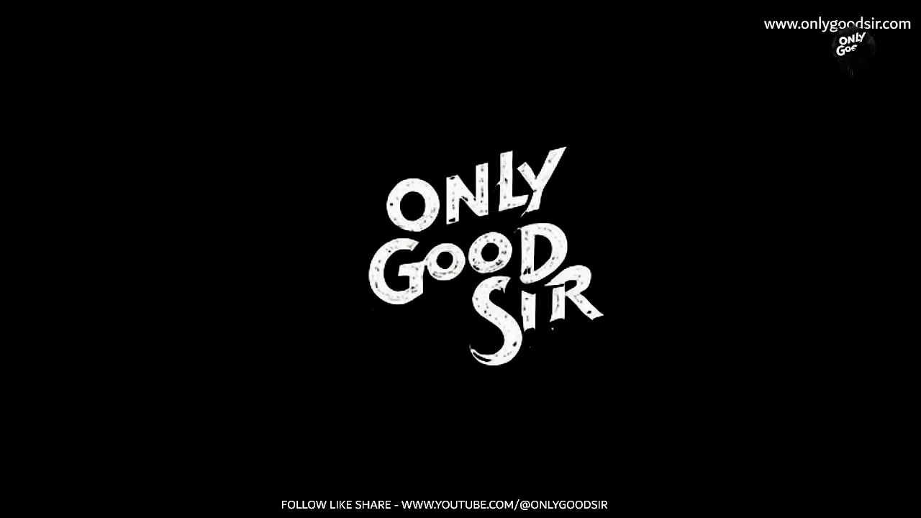
# Step: Switch to Blender by launching version 4.1
pyautogui.press('super')
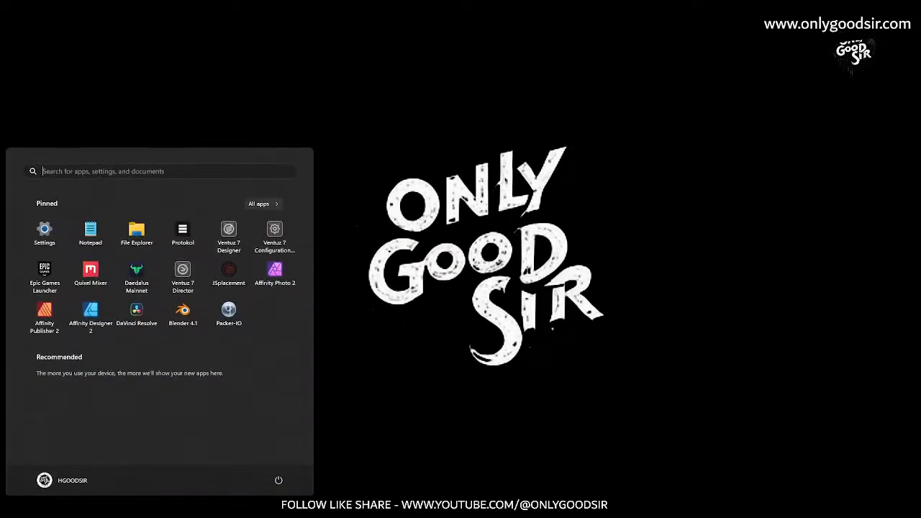
pyautogui.click(183, 311)
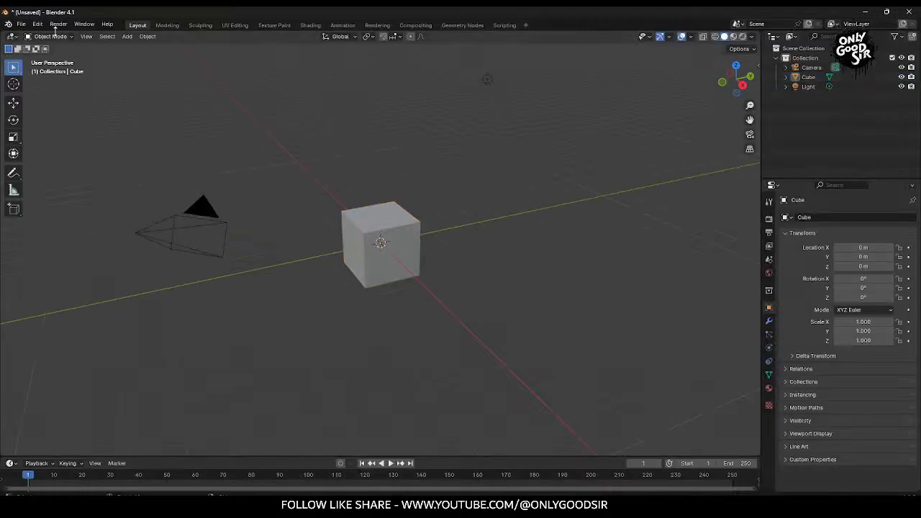
# Step: Check the Extra Objects and Node Wrangler add-ons in the preferences by searching for "extra" and "wran"
pyautogui.click(37, 23)
pyautogui.click(73, 157)
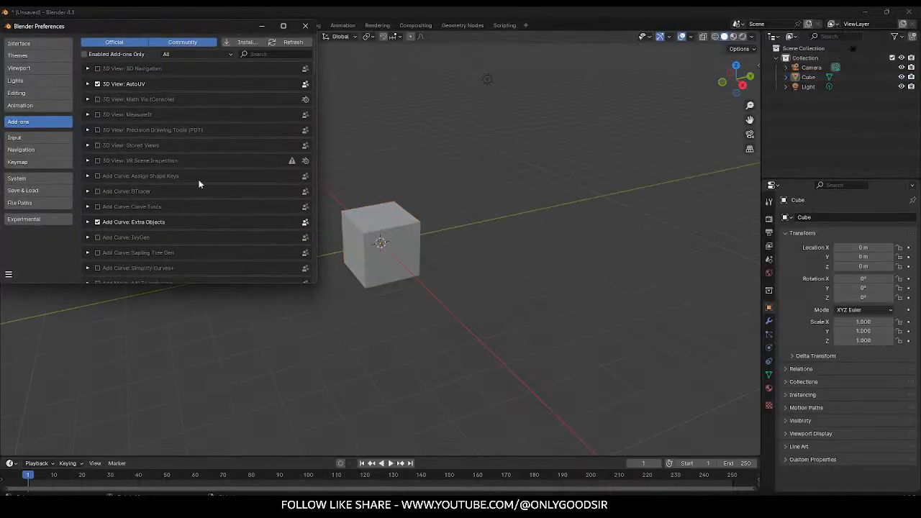
pyautogui.moveTo(185, 25); pyautogui.dragTo(338, 116)
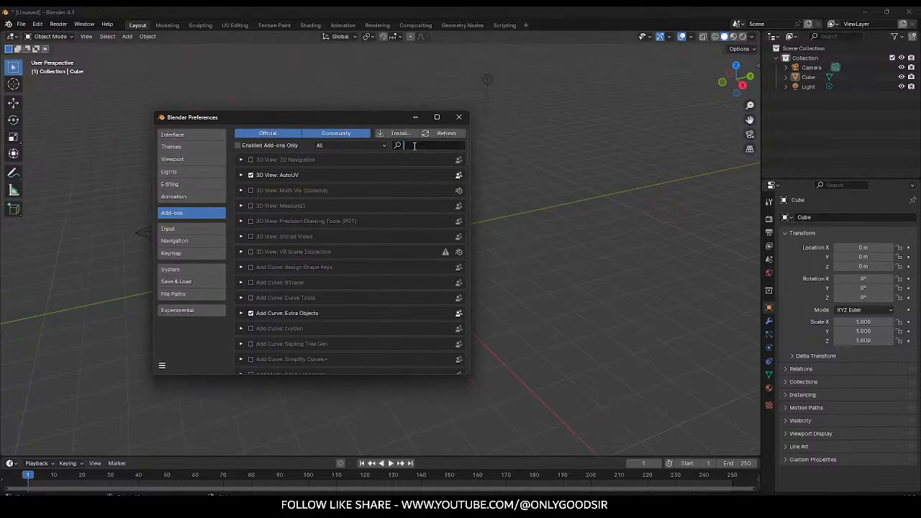
pyautogui.write('extra')
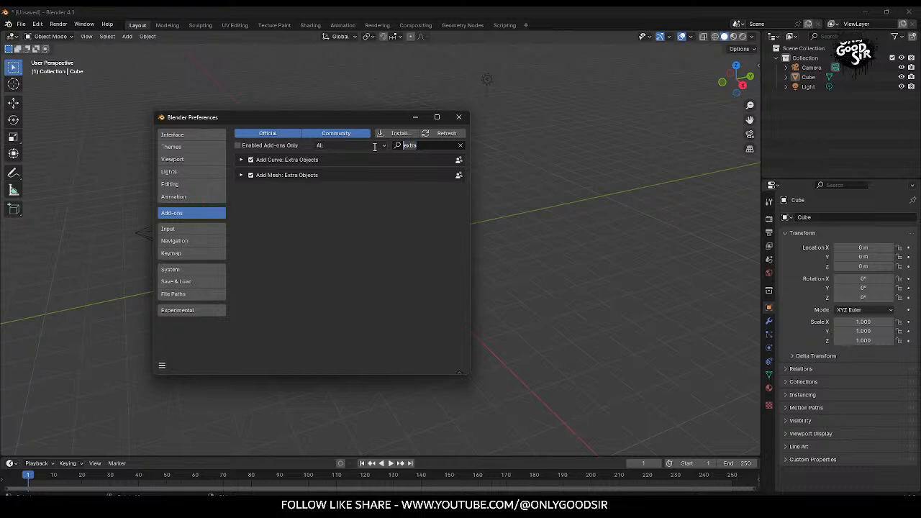
pyautogui.press('BackSpace')
pyautogui.write('wran')
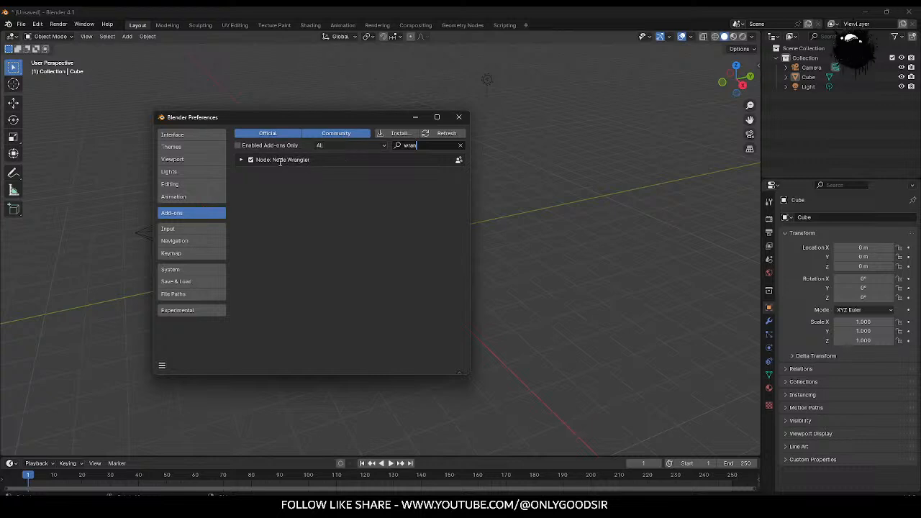
pyautogui.click(455, 118)
# Step: Delete the default cube, camera and light from the scene
pyautogui.moveTo(329, 191)
pyautogui.mouseDown(button='middle')
pyautogui.moveTo(310, 194)
pyautogui.moveTo(320, 198)
pyautogui.mouseUp(button='middle')
pyautogui.scroll(-2, 320, 200)
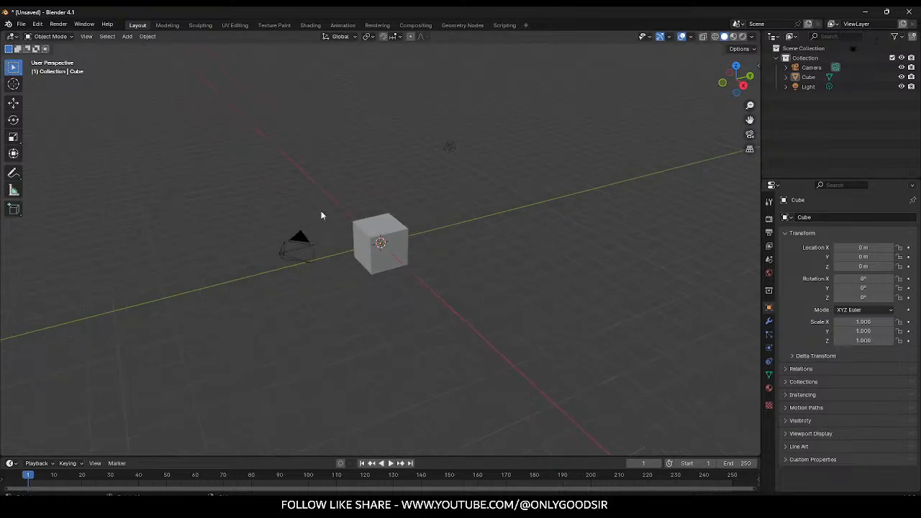
pyautogui.scroll(3, 319, 254)
pyautogui.scroll(-3, 319, 253)
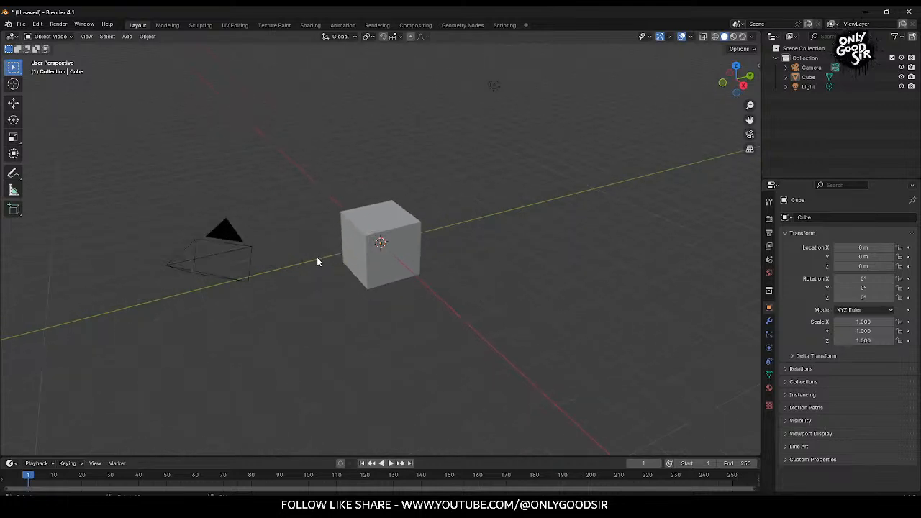
pyautogui.scroll(1, 313, 245)
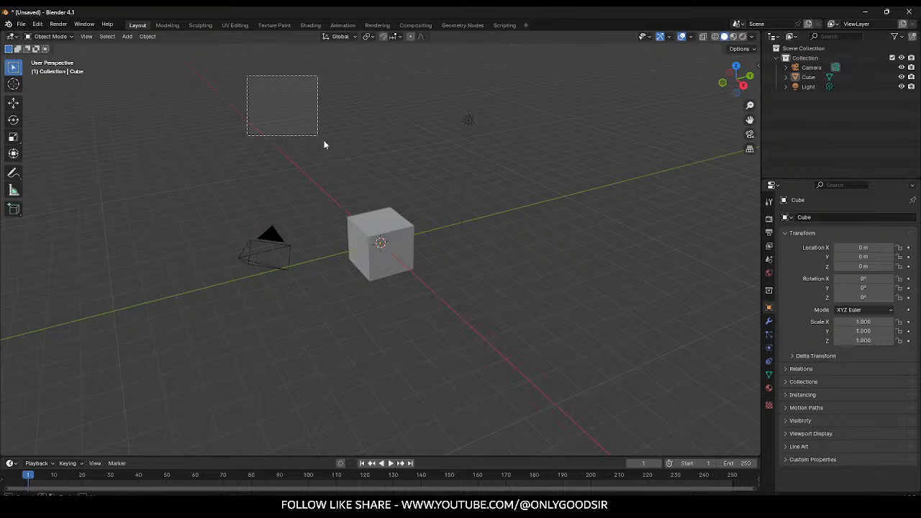
pyautogui.moveTo(257, 89); pyautogui.dragTo(533, 364)
pyautogui.press('Delete')
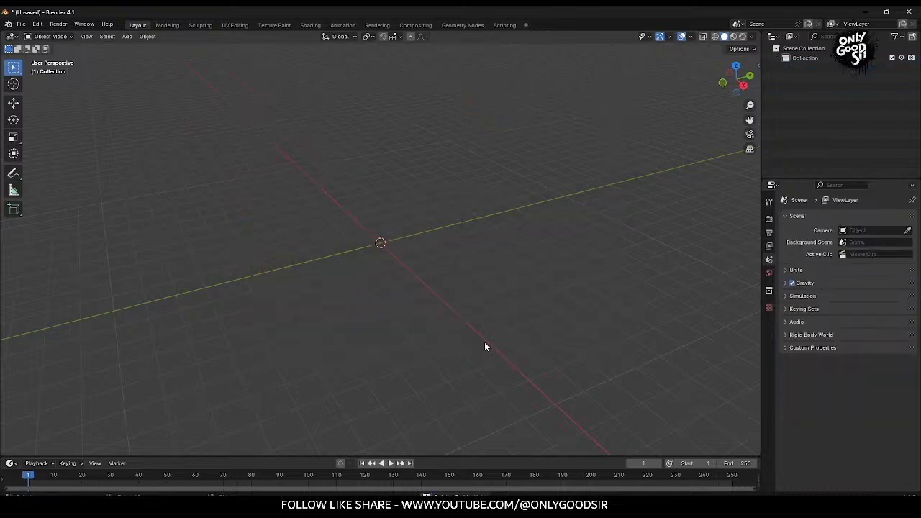
# Step: Add a circle mesh at the world origin
pyautogui.moveTo(339, 255); pyautogui.dragTo(387, 278, button='middle')
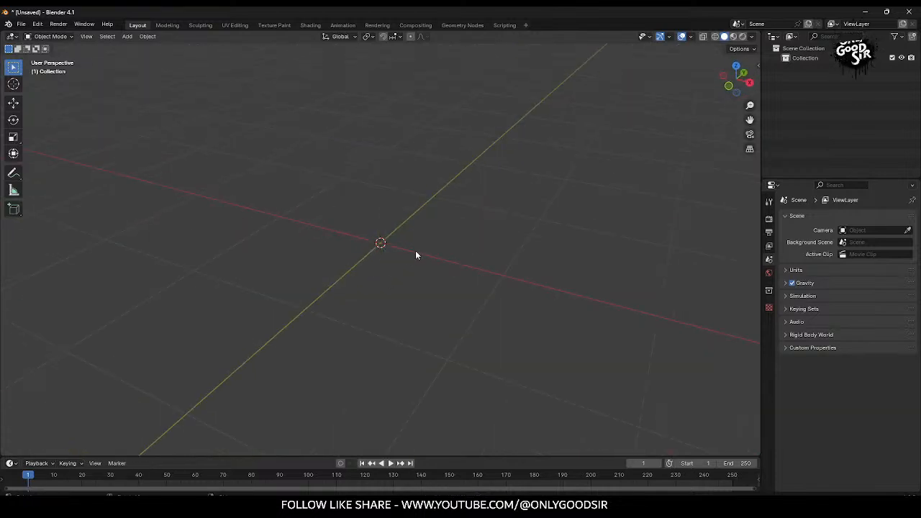
pyautogui.click(127, 37)
pyautogui.moveTo(183, 48)
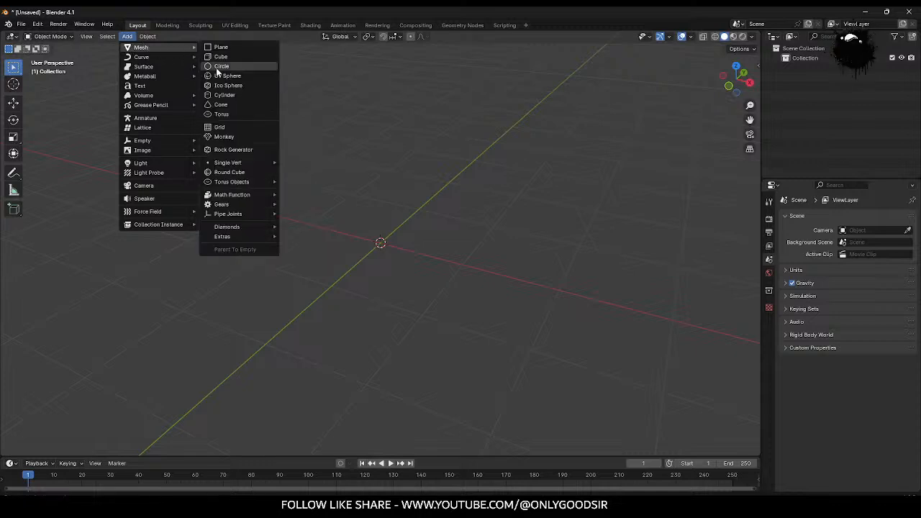
pyautogui.click(220, 66)
# Step: Bring the browser over the viewport to examine the toggle switch's ON/OFF plate, and put it away again
pyautogui.moveTo(920, 84); pyautogui.dragTo(551, 67)
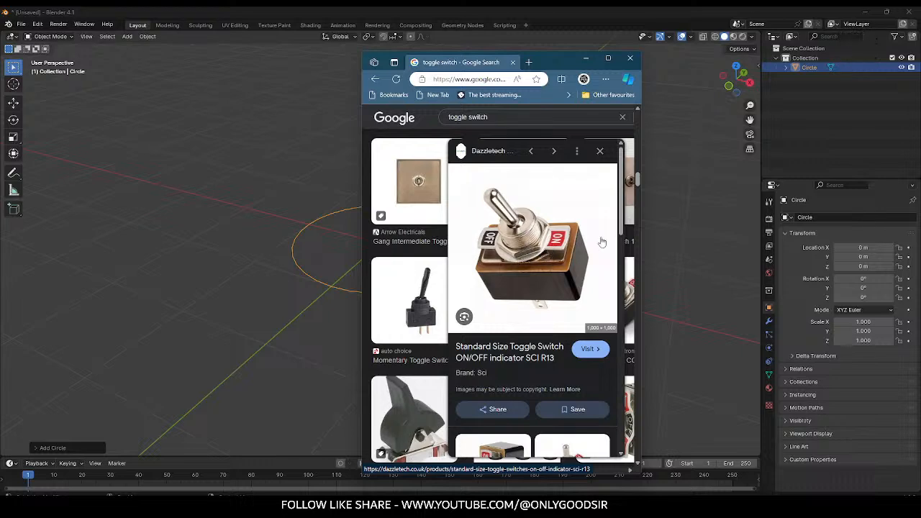
pyautogui.moveTo(555, 62); pyautogui.dragTo(623, 70)
pyautogui.click(654, 65)
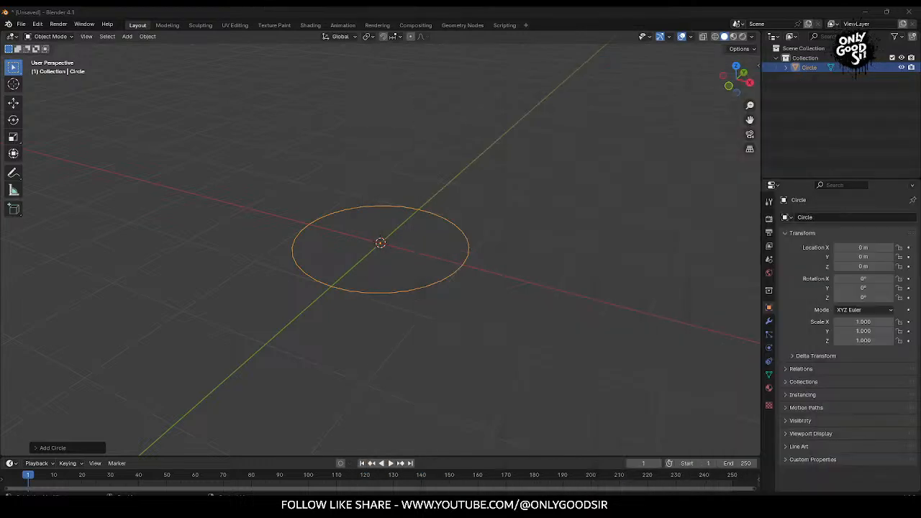
# Step: In Edit Mode from the top view, scale the circle's upper and lower arc vertices outward along Y and widen them along X into straight-sided tabs
pyautogui.moveTo(187, 229); pyautogui.dragTo(349, 178, button='middle')
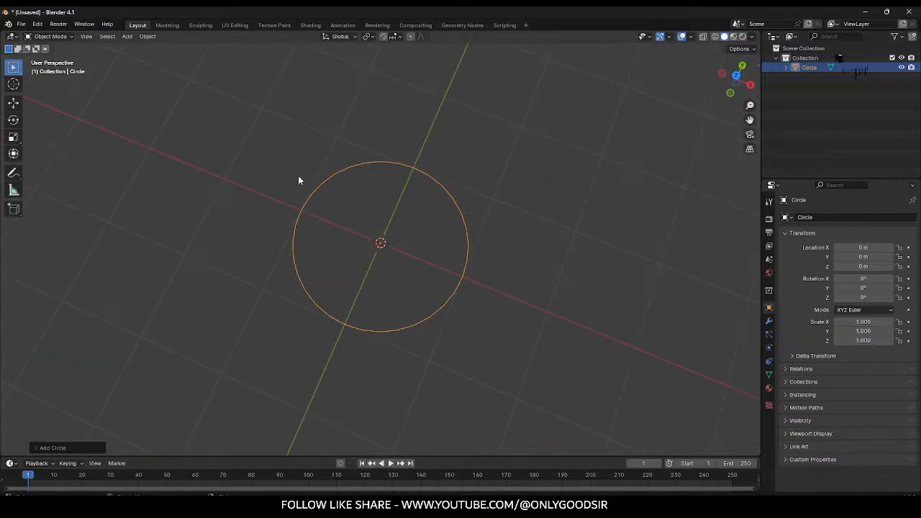
pyautogui.click(737, 75)
pyautogui.scroll(-1, 381, 258)
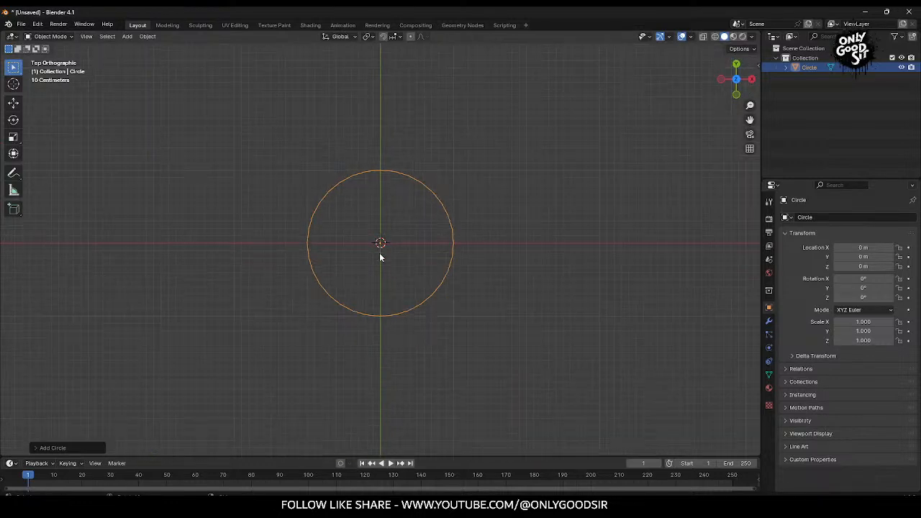
pyautogui.click(13, 103)
pyautogui.click(50, 36)
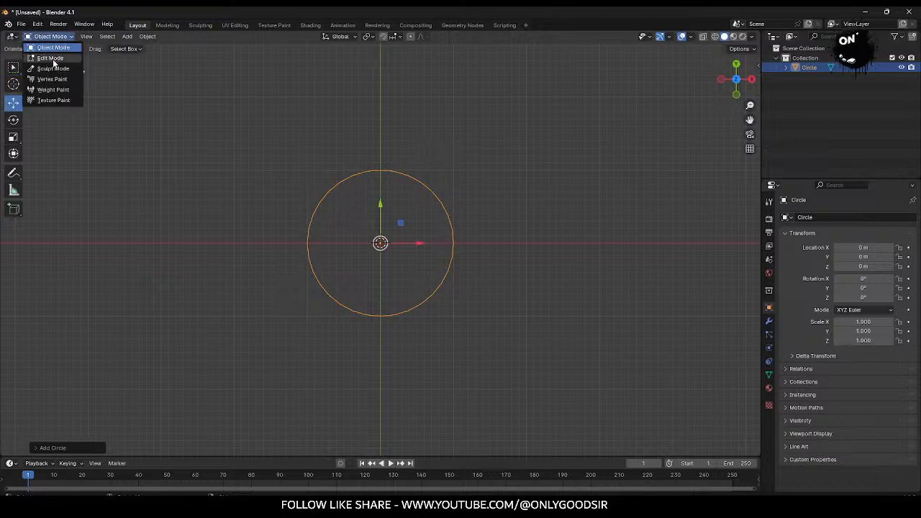
pyautogui.click(45, 57)
pyautogui.click(354, 120)
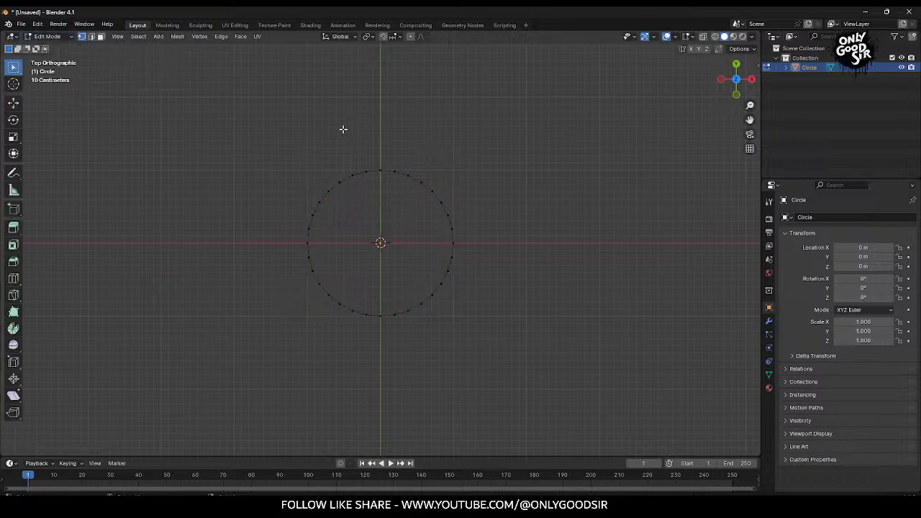
pyautogui.moveTo(349, 153); pyautogui.dragTo(415, 369)
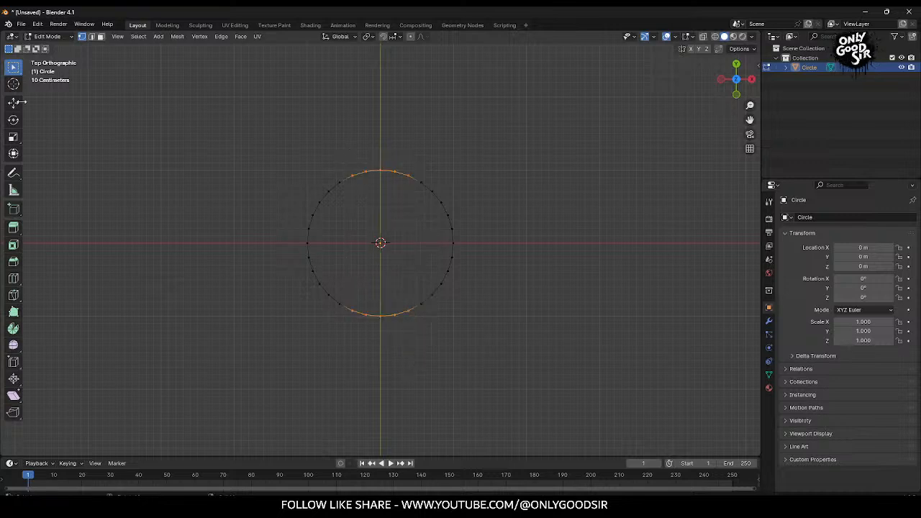
pyautogui.click(14, 139)
pyautogui.moveTo(380, 206); pyautogui.dragTo(402, 186)
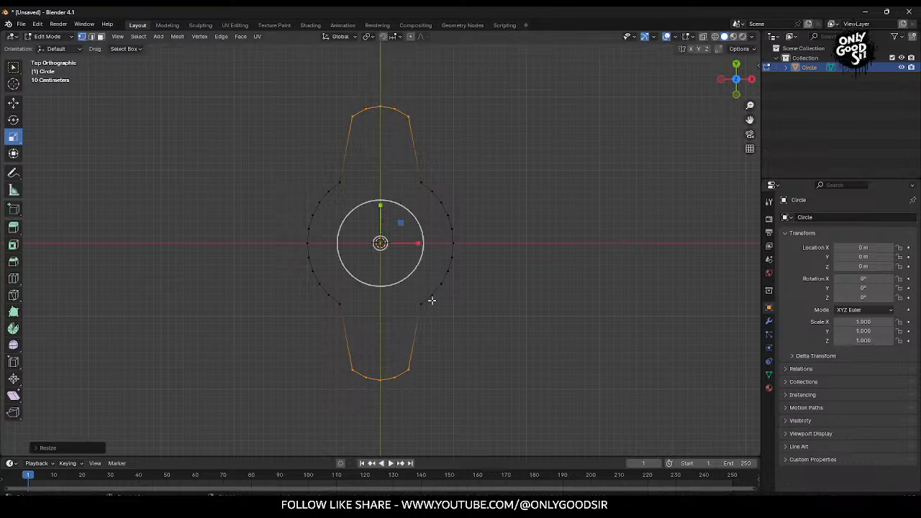
pyautogui.moveTo(417, 243); pyautogui.dragTo(432, 243)
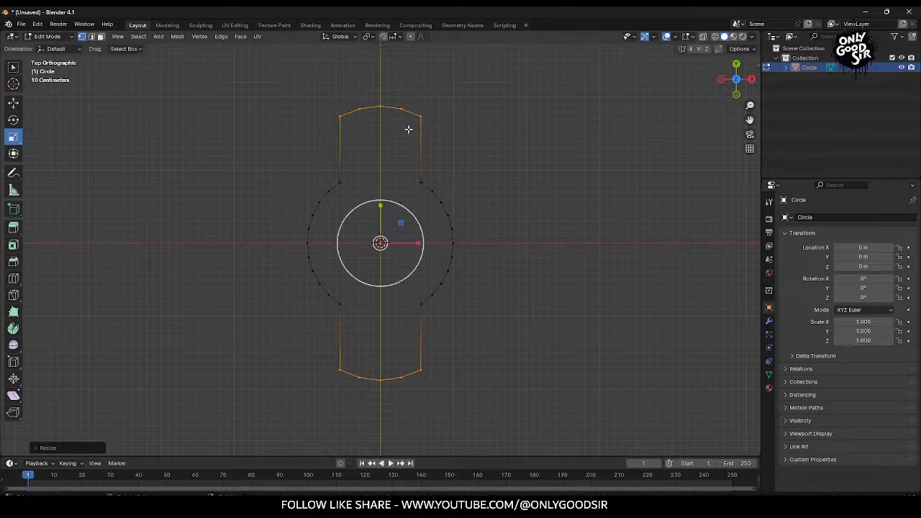
# Step: Subdivide the curved end edges of both the upper and lower tabs
pyautogui.click(360, 95)
pyautogui.moveTo(357, 82); pyautogui.dragTo(413, 414)
pyautogui.keyDown('shift'); pyautogui.moveTo(321, 93); pyautogui.dragTo(442, 130); pyautogui.keyUp('shift')
pyautogui.keyDown('shift'); pyautogui.moveTo(310, 351); pyautogui.dragTo(565, 415); pyautogui.keyUp('shift')
pyautogui.rightClick(388, 381)
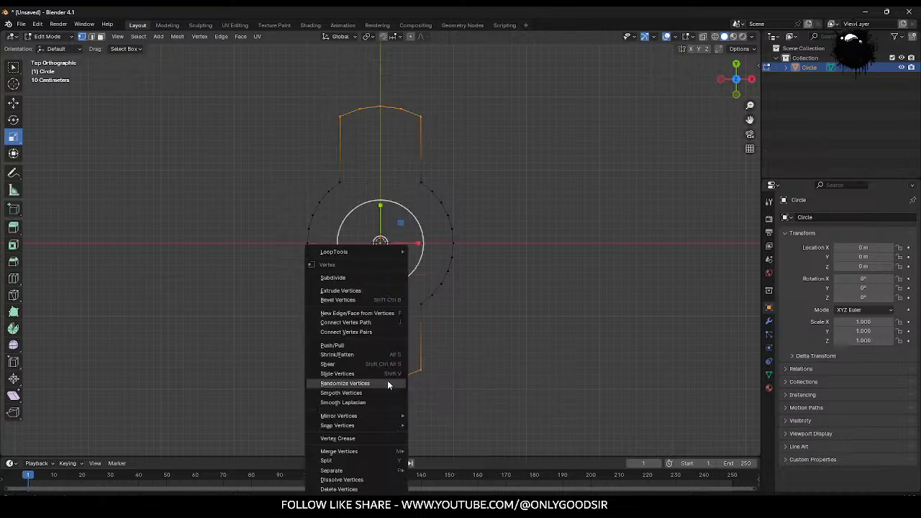
pyautogui.click(391, 275)
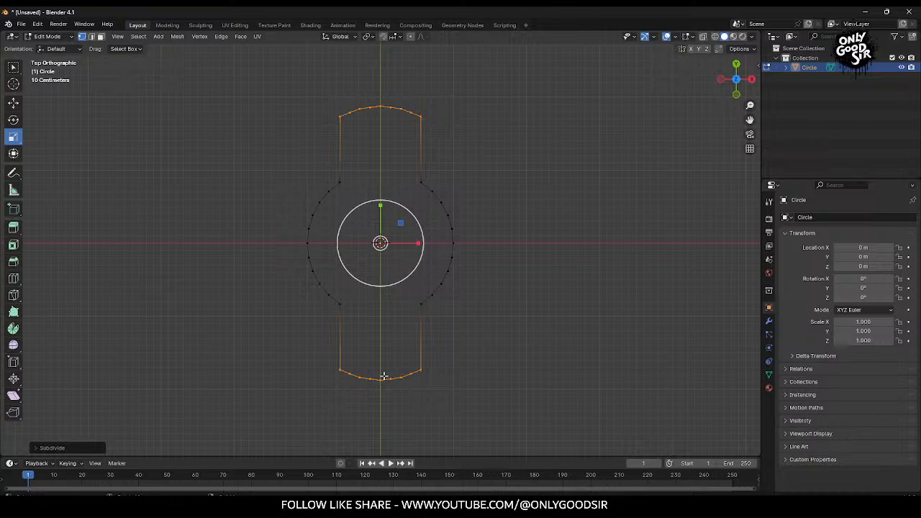
# Step: Smooth the inner vertices of both curved tab ends, leaving the corner vertices out, and return to Object Mode
pyautogui.click(382, 111)
pyautogui.click(345, 83)
pyautogui.moveTo(341, 77); pyautogui.dragTo(417, 409)
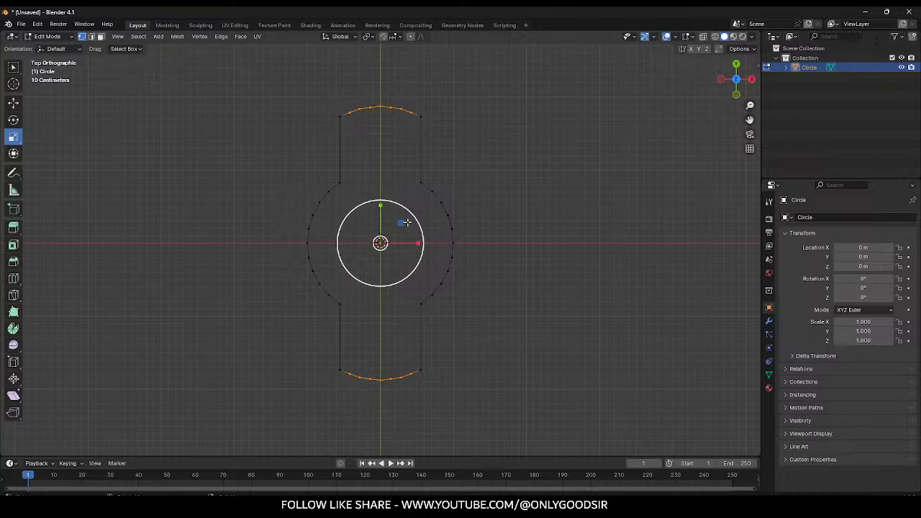
pyautogui.rightClick(409, 174)
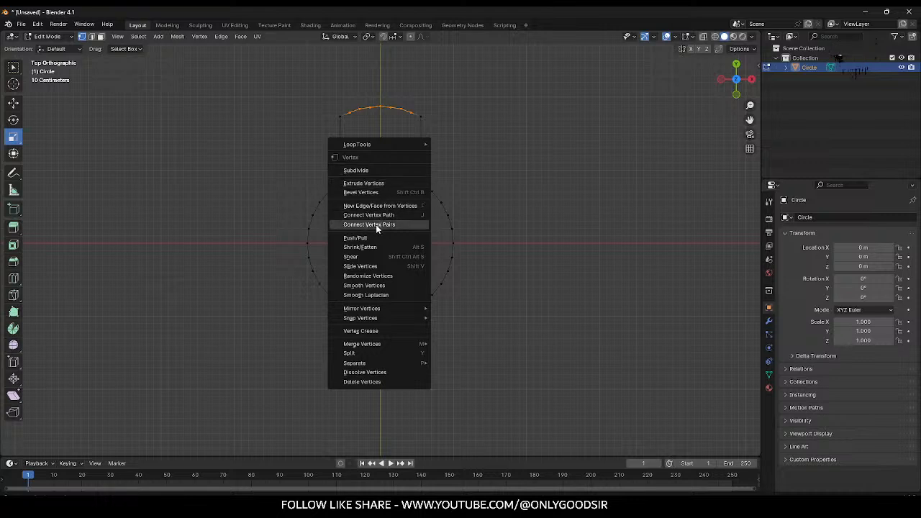
pyautogui.click(378, 285)
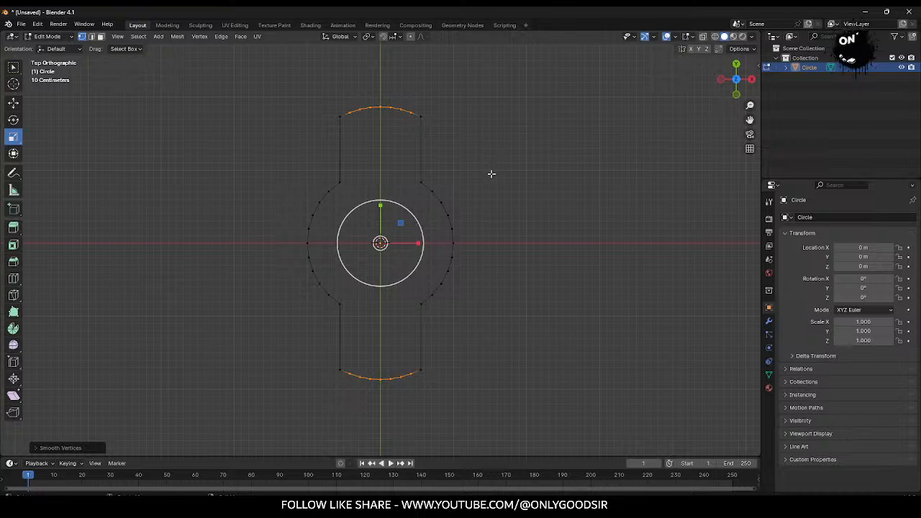
pyautogui.press('Tab')
# Step: Fill the whole plate outline with a single face in Edit Mode and return to Object Mode
pyautogui.moveTo(469, 194); pyautogui.dragTo(414, 267, button='middle')
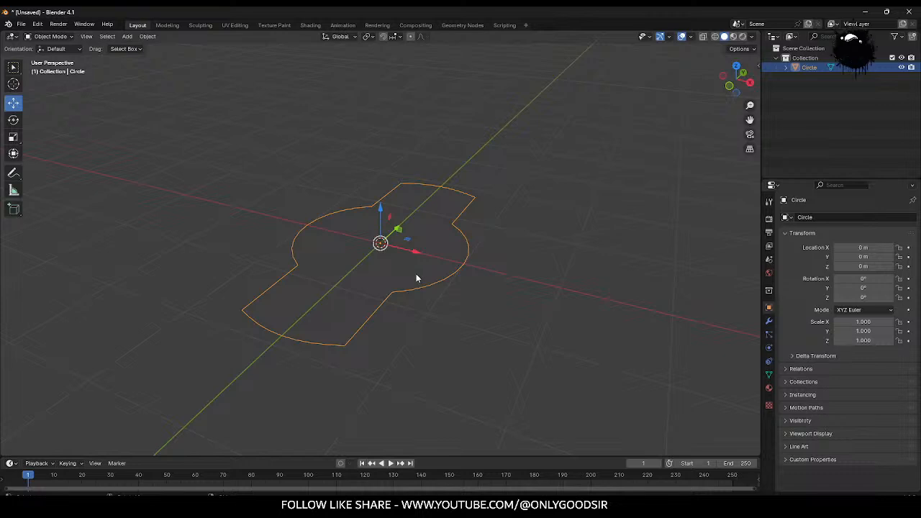
pyautogui.press('Tab')
pyautogui.click(91, 36)
pyautogui.press('a')
pyautogui.press('f')
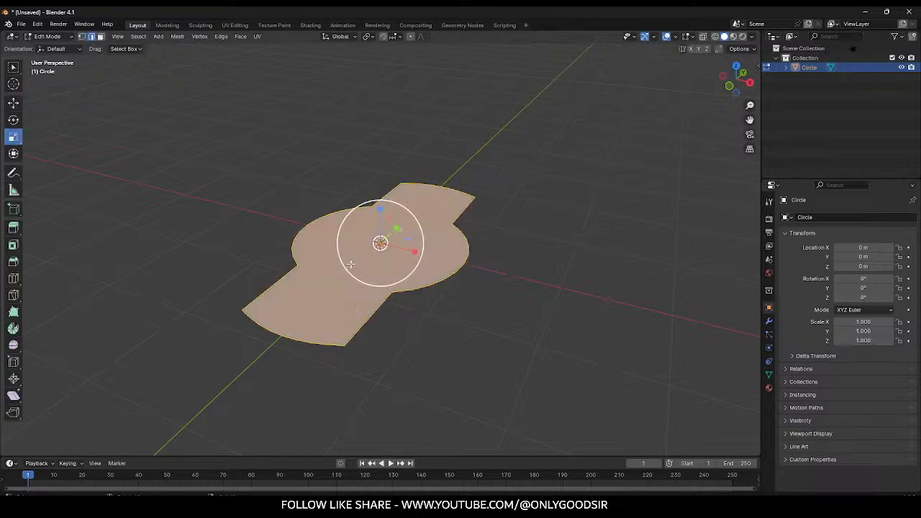
pyautogui.press('Tab')
pyautogui.moveTo(422, 298); pyautogui.dragTo(373, 272, button='middle')
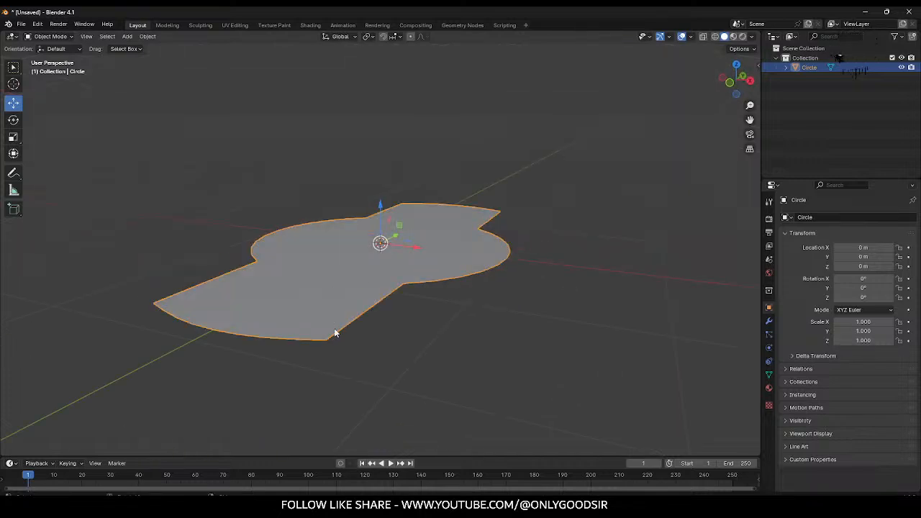
# Step: Add a Solidify modifier to the plate and set its thickness to about -0.14 m
pyautogui.click(768, 321)
pyautogui.click(827, 219)
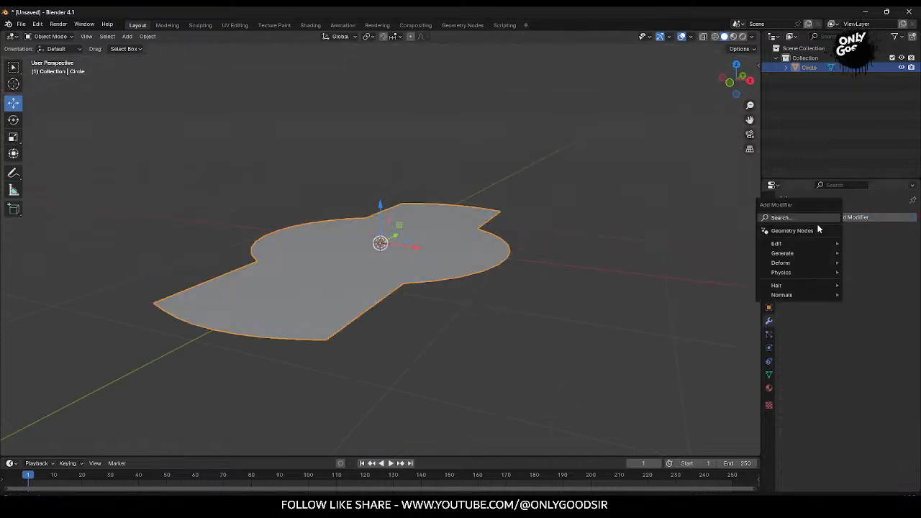
pyautogui.moveTo(794, 253)
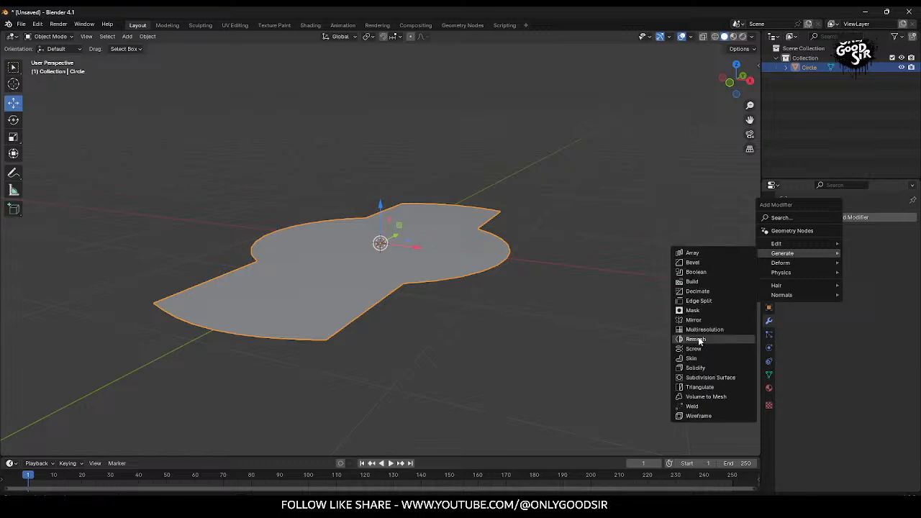
pyautogui.click(695, 367)
pyautogui.moveTo(867, 259); pyautogui.dragTo(831, 259)
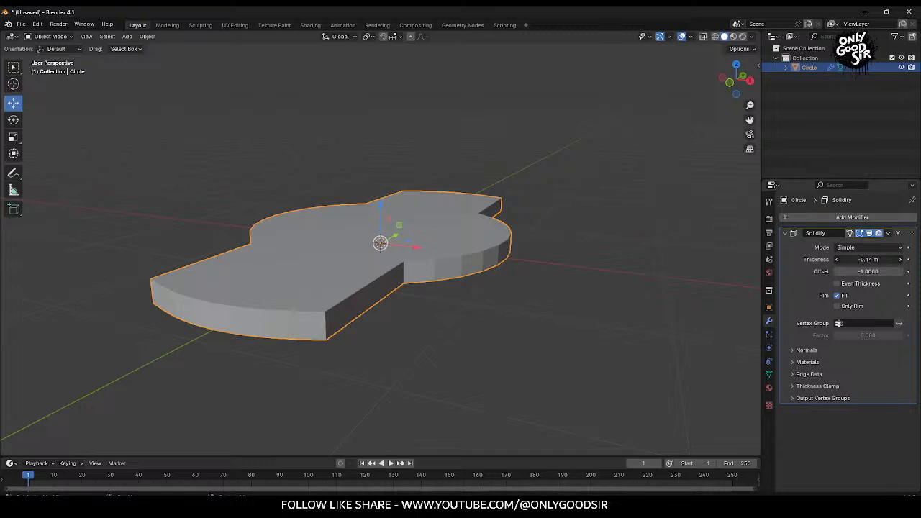
# Step: Add a Bevel modifier to the plate with 3 segments and an amount of 0.01 m
pyautogui.moveTo(475, 284); pyautogui.dragTo(460, 281, button='middle')
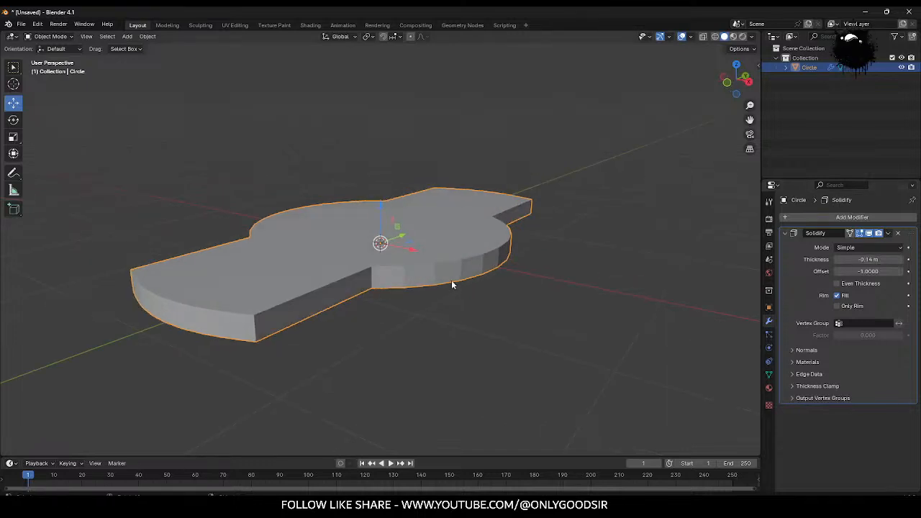
pyautogui.click(848, 216)
pyautogui.moveTo(846, 217)
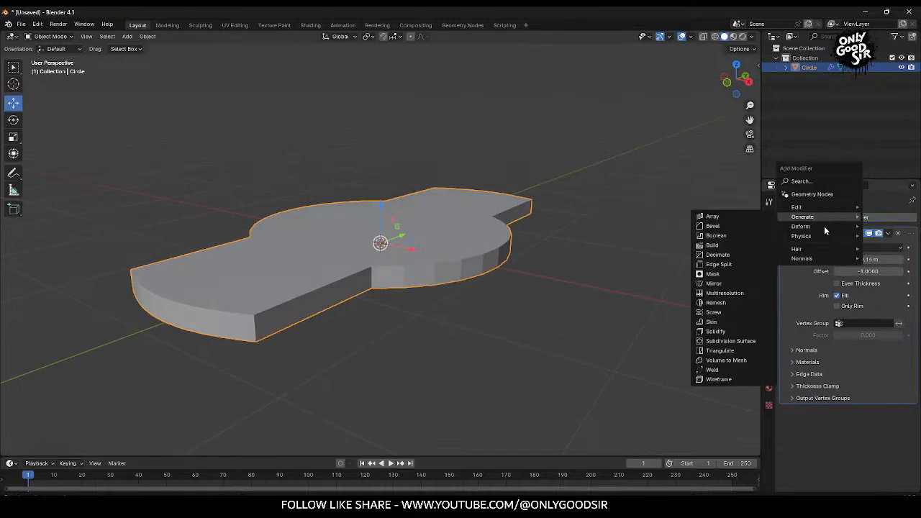
pyautogui.click(723, 228)
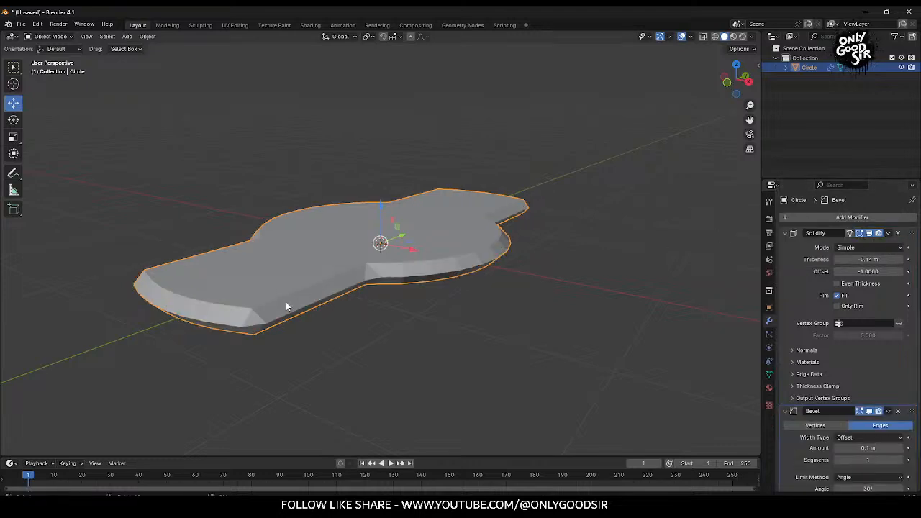
pyautogui.scroll(-2, 861, 416)
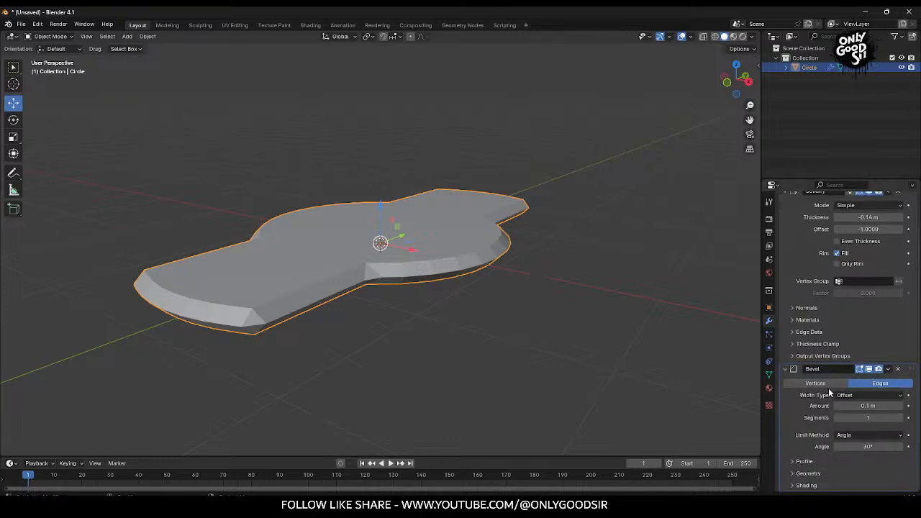
pyautogui.click(900, 419)
pyautogui.click(899, 419)
pyautogui.moveTo(868, 406); pyautogui.dragTo(810, 406)
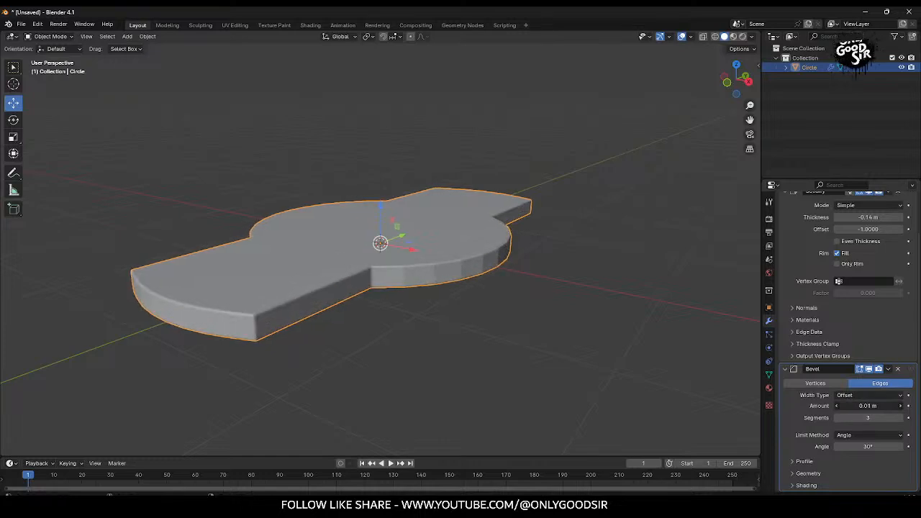
# Step: Shade the plate smooth by angle, using a 30° angle
pyautogui.moveTo(484, 290); pyautogui.dragTo(437, 271, button='middle')
pyautogui.rightClick(437, 270)
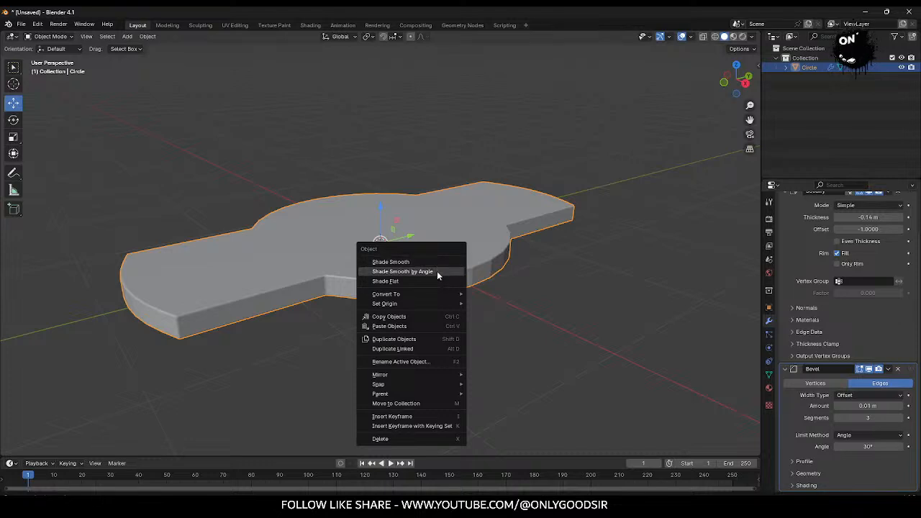
pyautogui.click(437, 271)
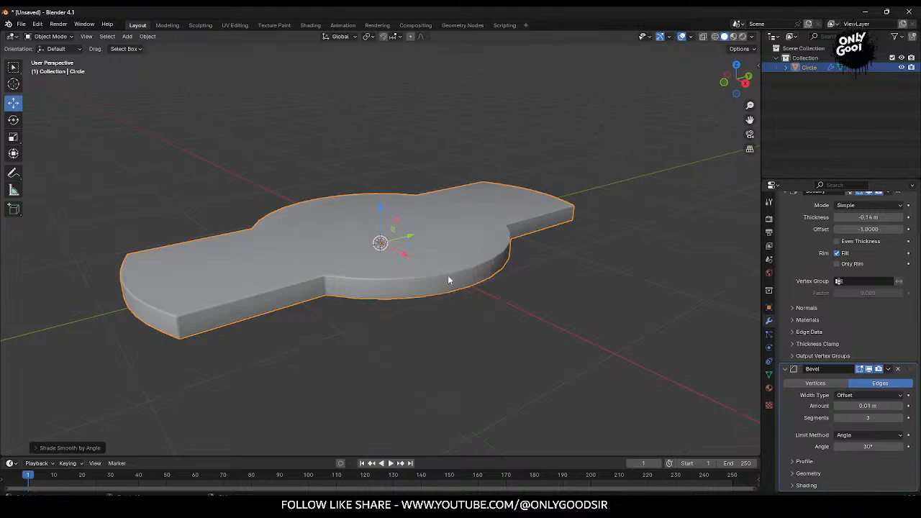
pyautogui.click(45, 446)
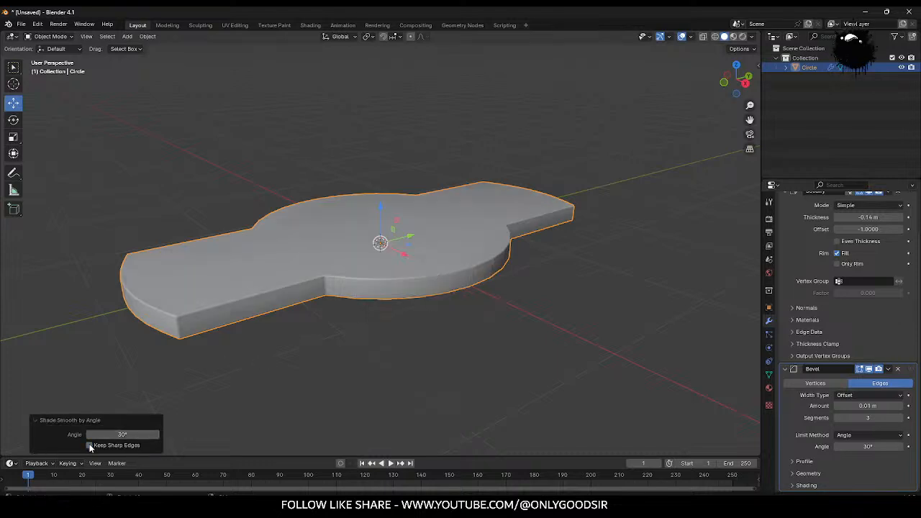
pyautogui.click(36, 420)
# Step: Add a mesh cylinder at the plate's centre and set its vertex count to 6
pyautogui.moveTo(117, 384); pyautogui.dragTo(380, 285, button='middle')
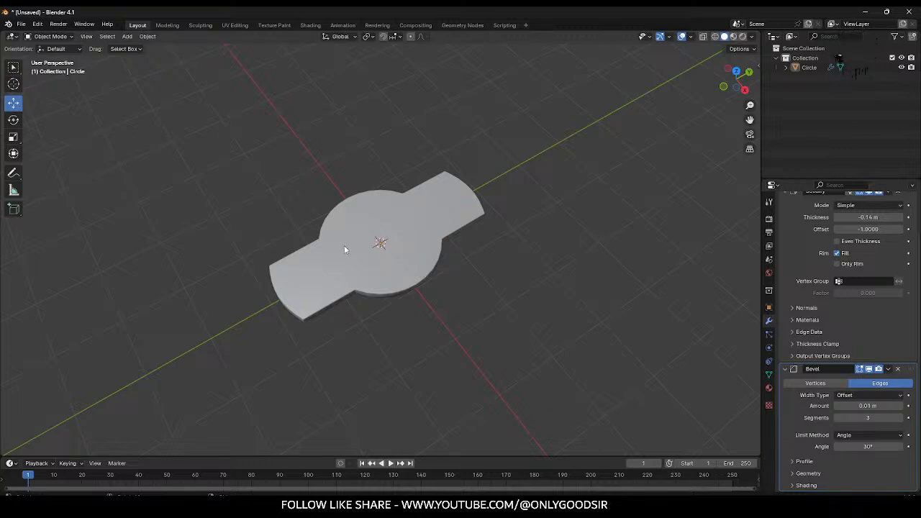
pyautogui.click(126, 36)
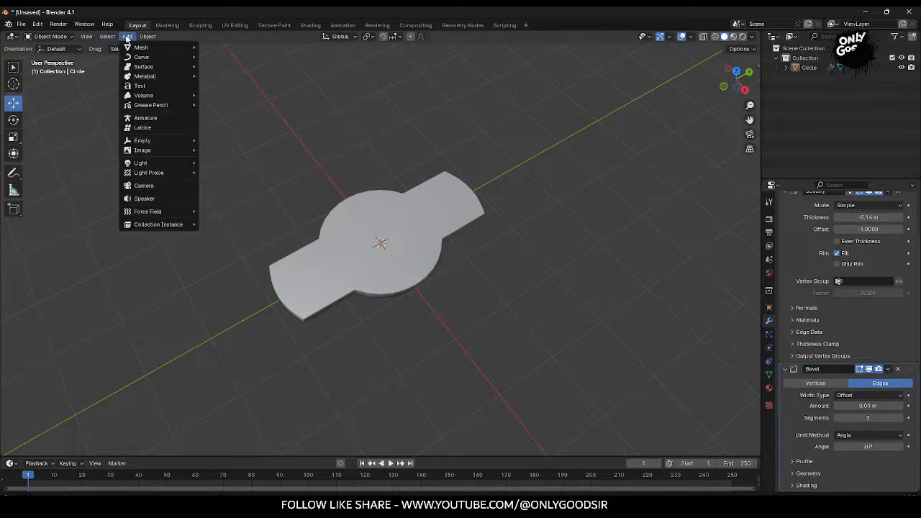
pyautogui.moveTo(133, 48)
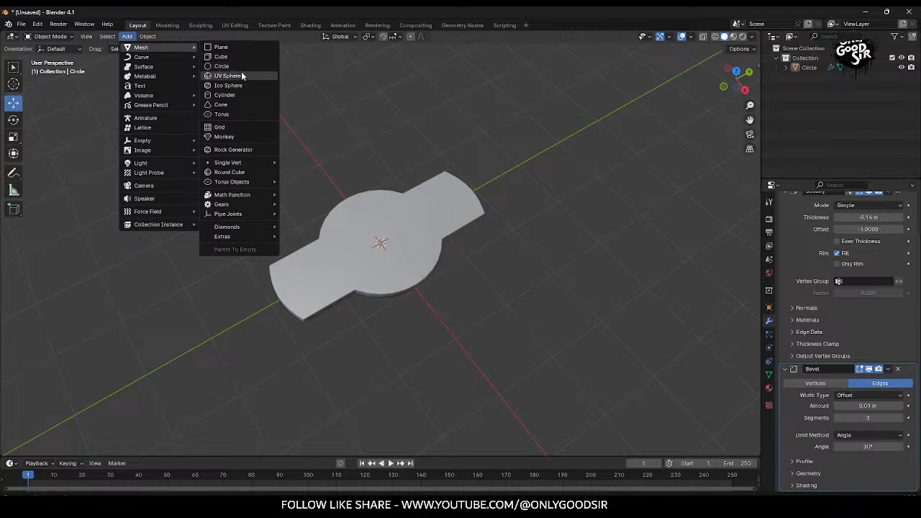
pyautogui.click(230, 94)
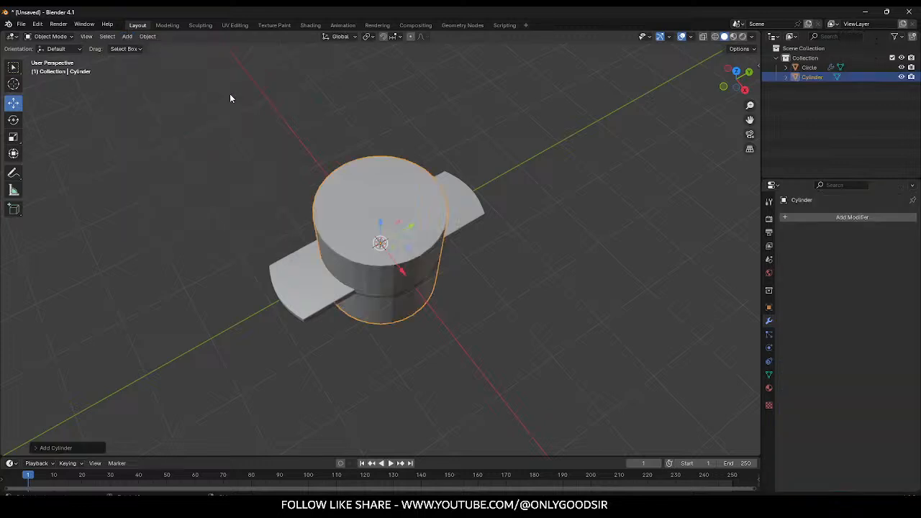
pyautogui.click(34, 449)
pyautogui.moveTo(139, 334)
pyautogui.mouseDown()
pyautogui.moveTo(115, 333)
pyautogui.moveTo(138, 336)
pyautogui.mouseUp()
pyautogui.click(156, 333)
pyautogui.click(156, 334)
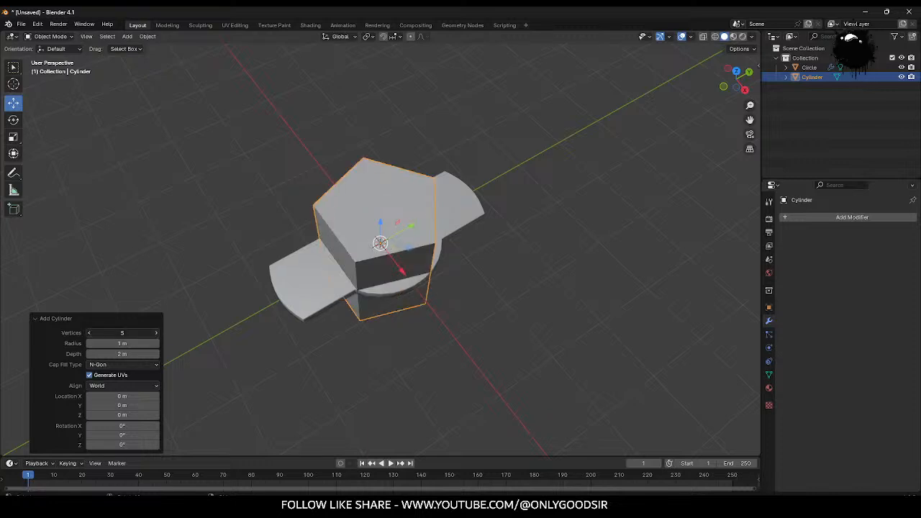
pyautogui.click(156, 333)
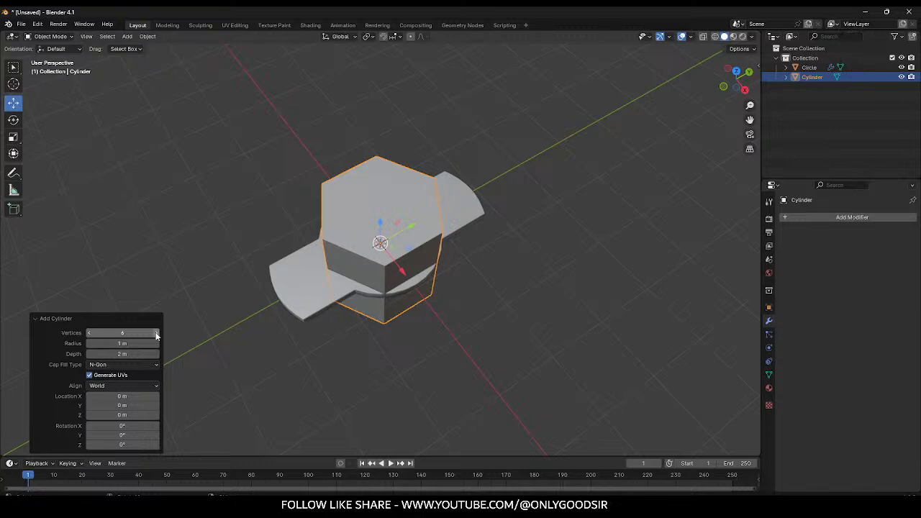
# Step: Flatten the hexagonal cylinder along Z into a thin disc about 0.107 m thick
pyautogui.click(152, 264)
pyautogui.click(410, 287)
pyautogui.moveTo(409, 286); pyautogui.dragTo(390, 243, button='middle')
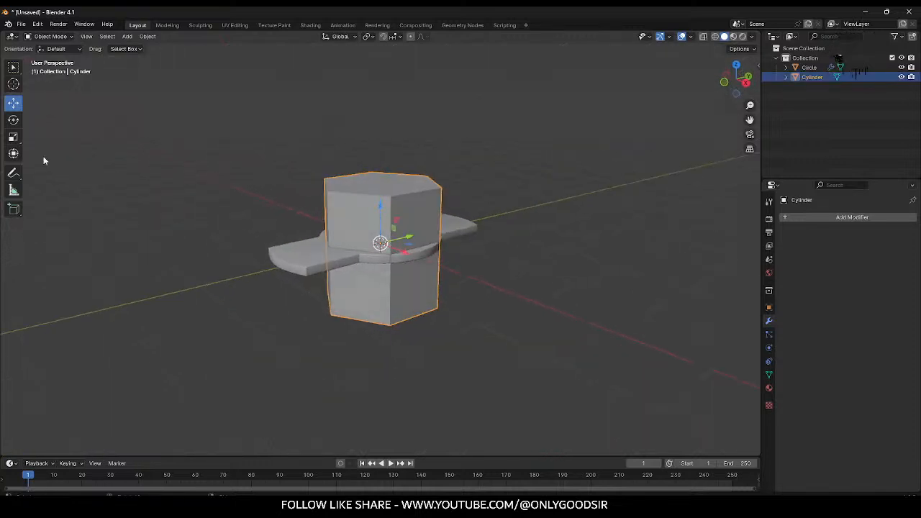
pyautogui.click(16, 124)
pyautogui.click(13, 136)
pyautogui.moveTo(382, 207); pyautogui.dragTo(383, 226)
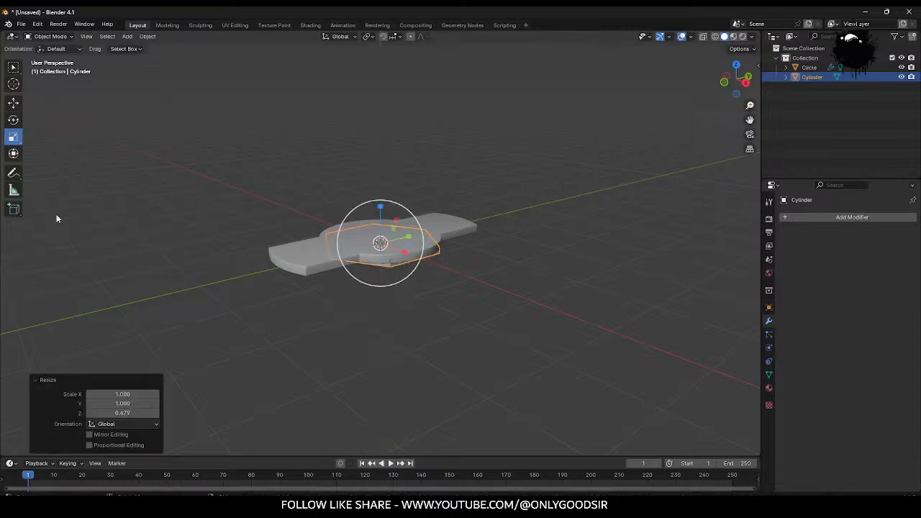
# Step: Raise the flattened hexagon about 0.19 m along Z so it sits above the plate
pyautogui.click(13, 107)
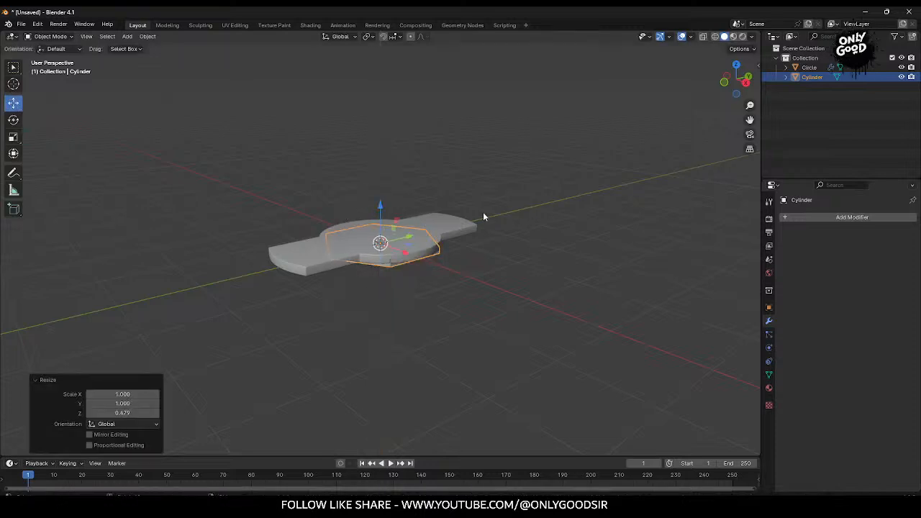
pyautogui.click(746, 81)
pyautogui.moveTo(380, 205); pyautogui.dragTo(380, 182)
# Step: From the top view, set the hexagon's Z rotation to 30° to align its flat sides with the plate's tabs
pyautogui.moveTo(347, 261); pyautogui.dragTo(432, 302, button='middle')
pyautogui.click(739, 70)
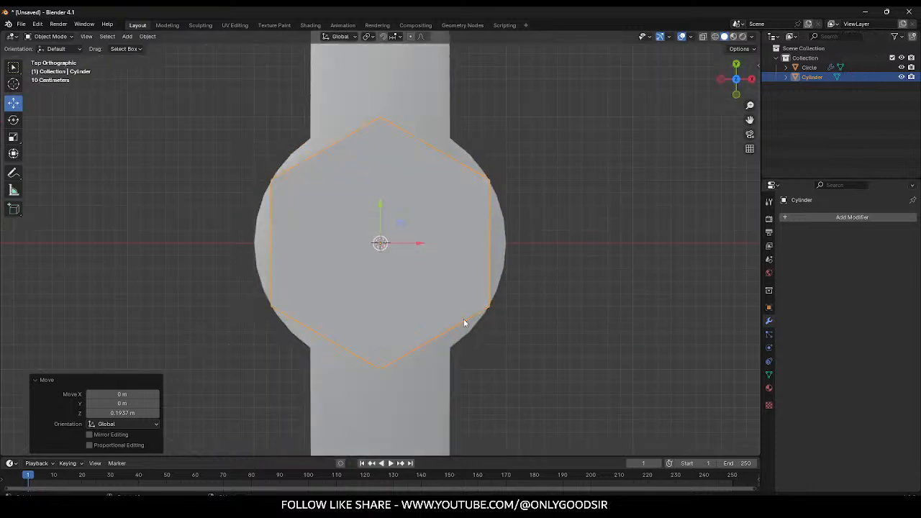
pyautogui.click(13, 120)
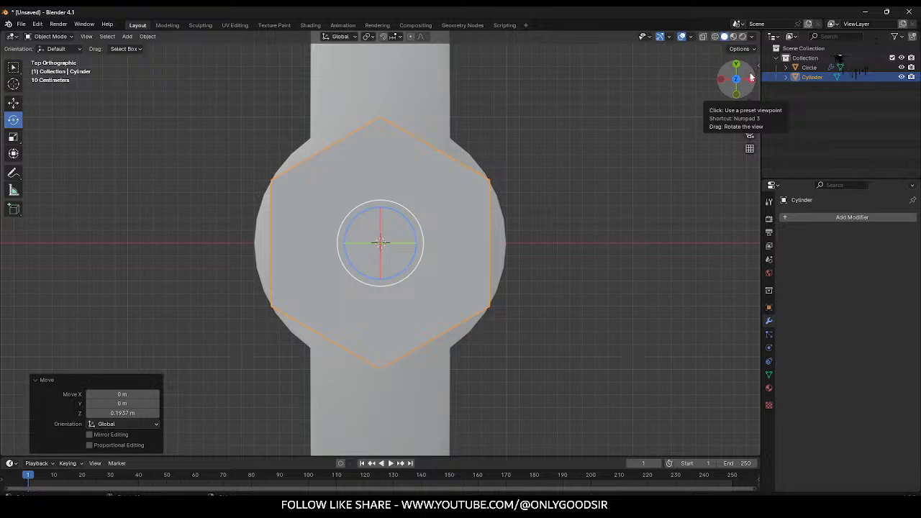
pyautogui.press('n')
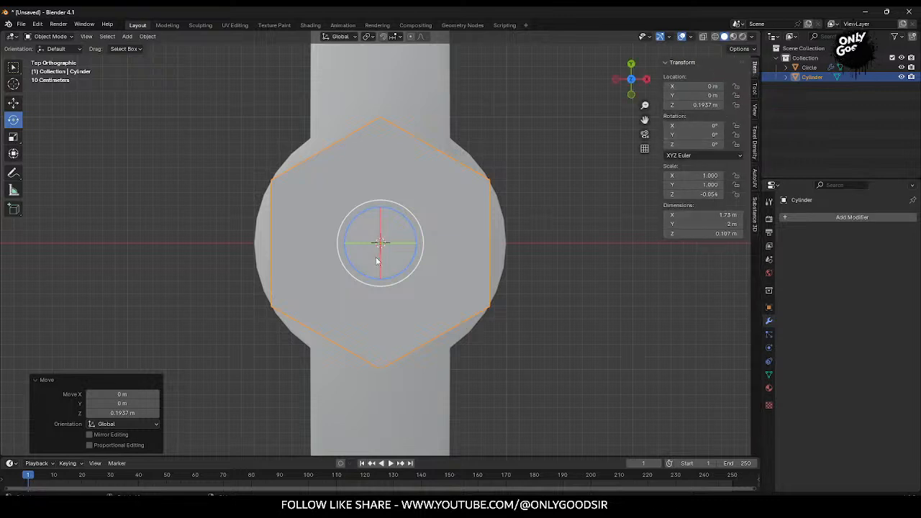
pyautogui.moveTo(411, 226); pyautogui.dragTo(413, 233)
pyautogui.click(703, 145)
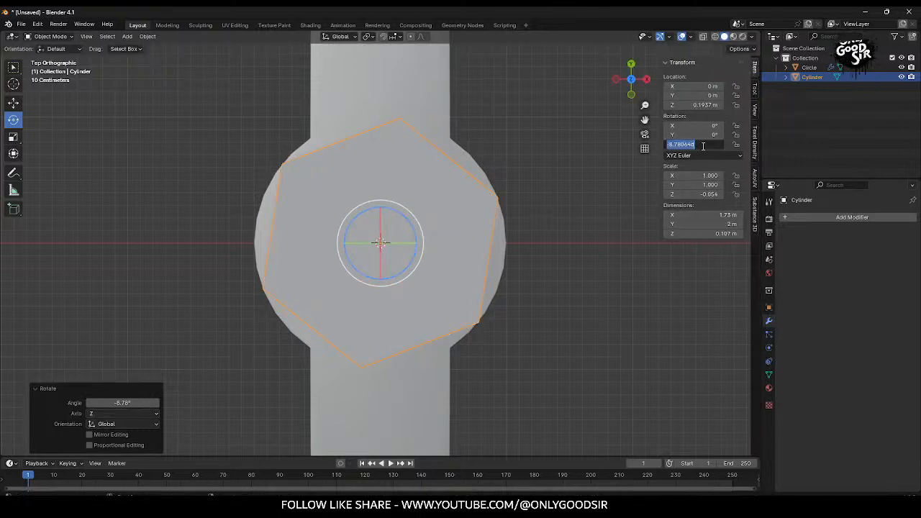
pyautogui.write('30')
pyautogui.press('Return')
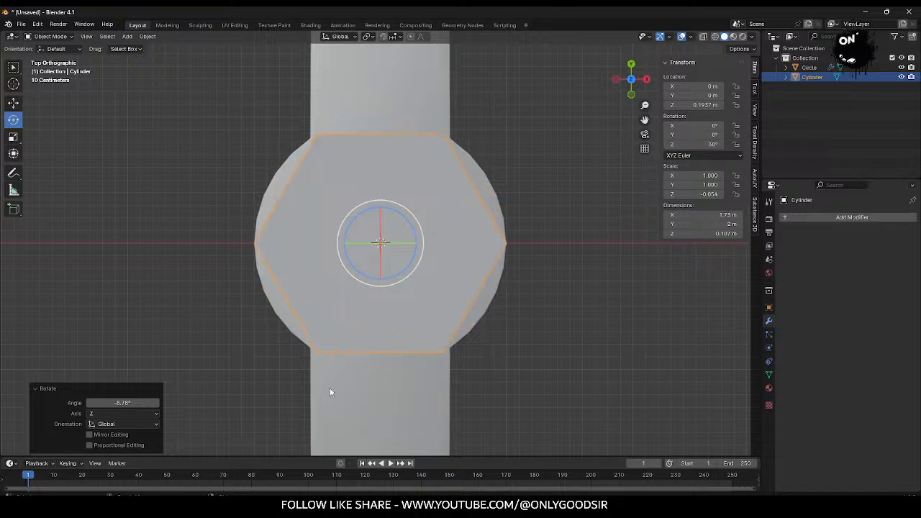
# Step: Scale the hexagon down uniformly to about 0.84 so it fits inside the plate's round centre
pyautogui.moveTo(489, 311); pyautogui.dragTo(415, 277, button='middle')
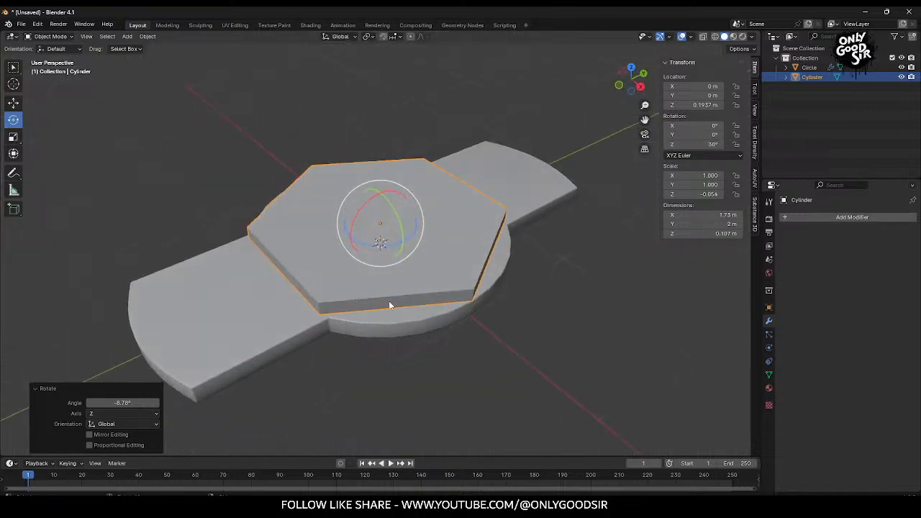
pyautogui.moveTo(425, 334); pyautogui.dragTo(401, 313, button='middle')
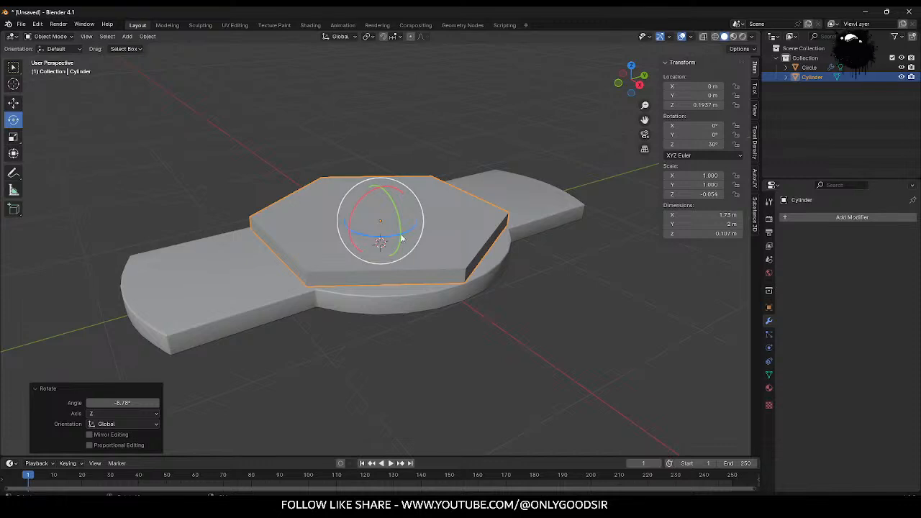
pyautogui.press('s')
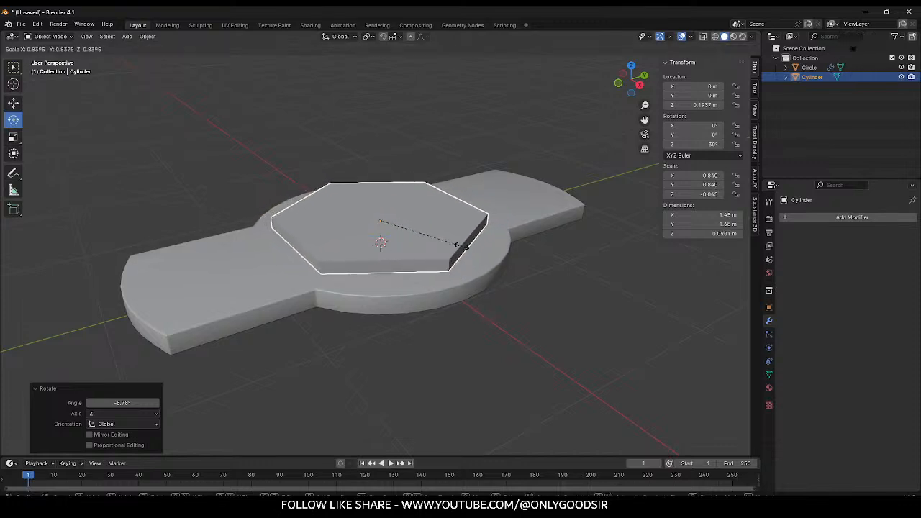
pyautogui.click(461, 247)
# Step: From the side view, lower the hexagon about 0.006 m along Z onto the plate's surface
pyautogui.moveTo(456, 353); pyautogui.dragTo(431, 326, button='middle')
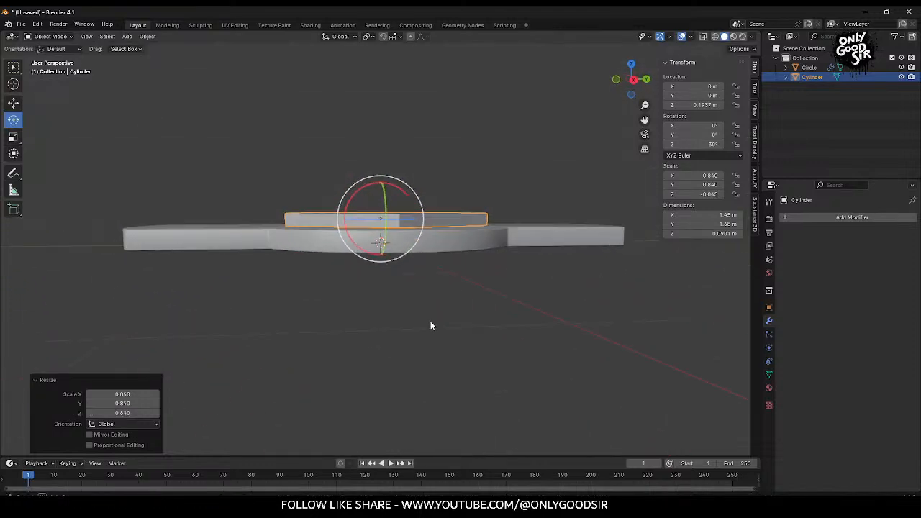
pyautogui.click(633, 80)
pyautogui.click(13, 103)
pyautogui.moveTo(380, 144); pyautogui.dragTo(378, 149)
# Step: Apply the hexagon's scale, leaving its location and rotation unapplied
pyautogui.moveTo(265, 178); pyautogui.dragTo(460, 267, button='middle')
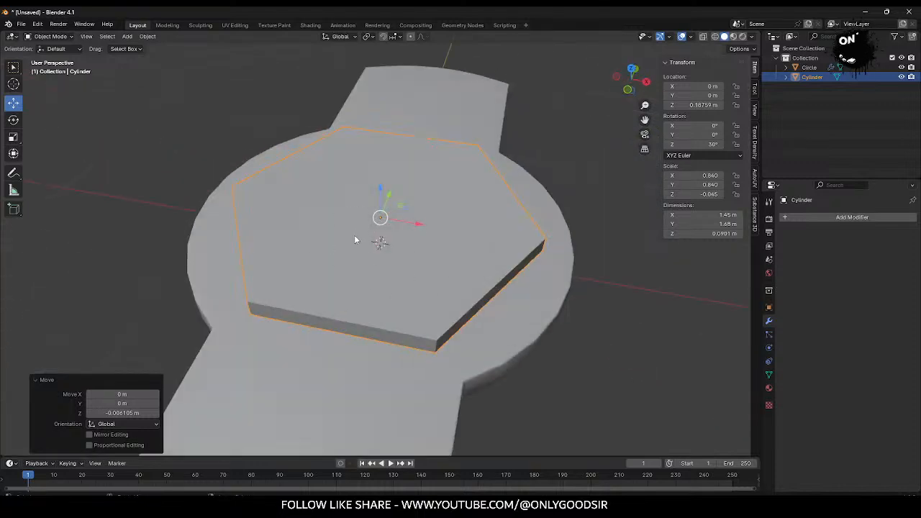
pyautogui.hotkey('ctrl', 'a')
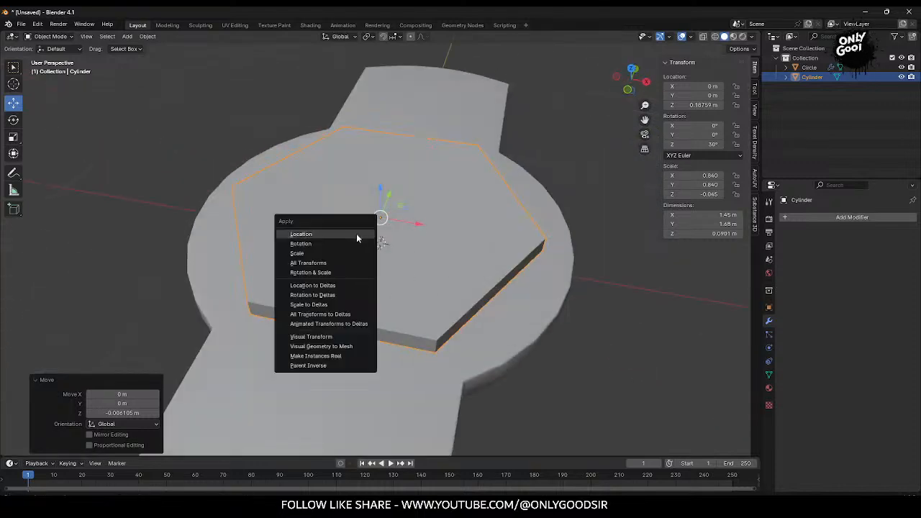
pyautogui.click(314, 253)
pyautogui.moveTo(427, 252); pyautogui.dragTo(450, 257, button='middle')
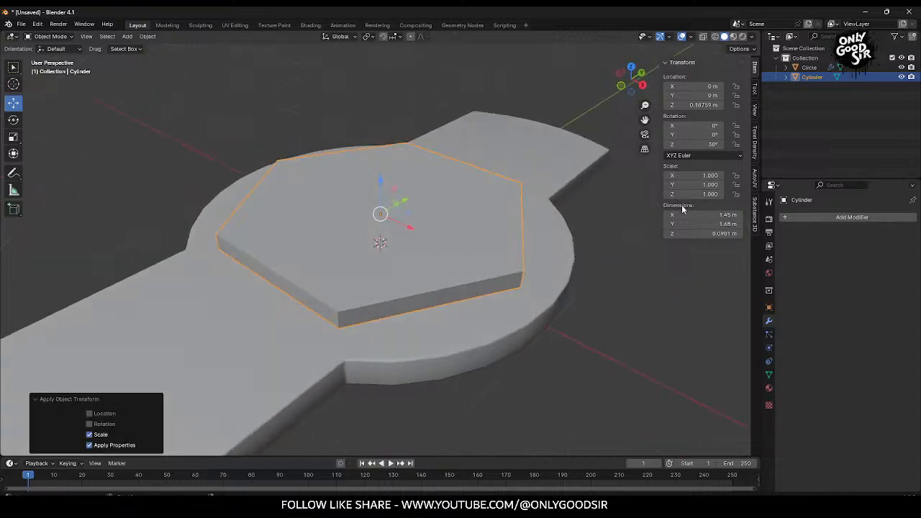
pyautogui.moveTo(473, 266); pyautogui.dragTo(512, 286, button='middle')
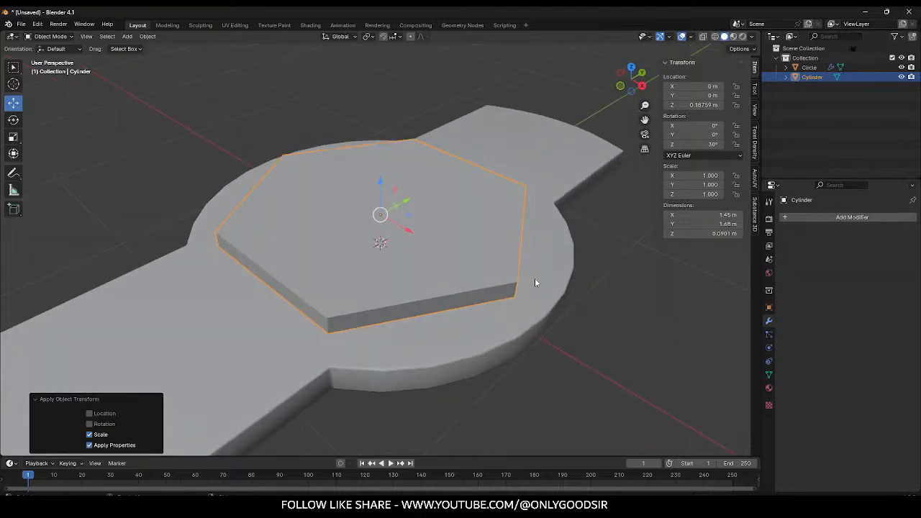
pyautogui.scroll(-3, 392, 334)
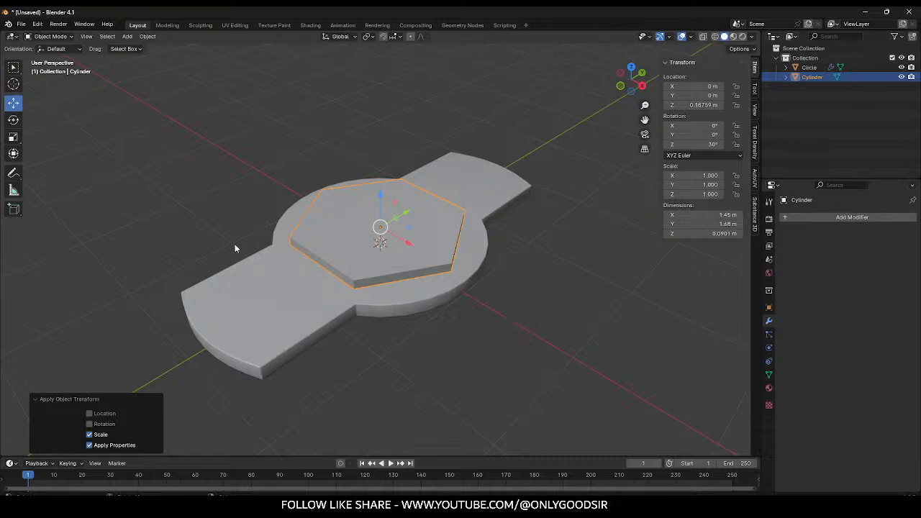
pyautogui.scroll(3, 353, 300)
pyautogui.moveTo(354, 300); pyautogui.dragTo(366, 263, button='middle')
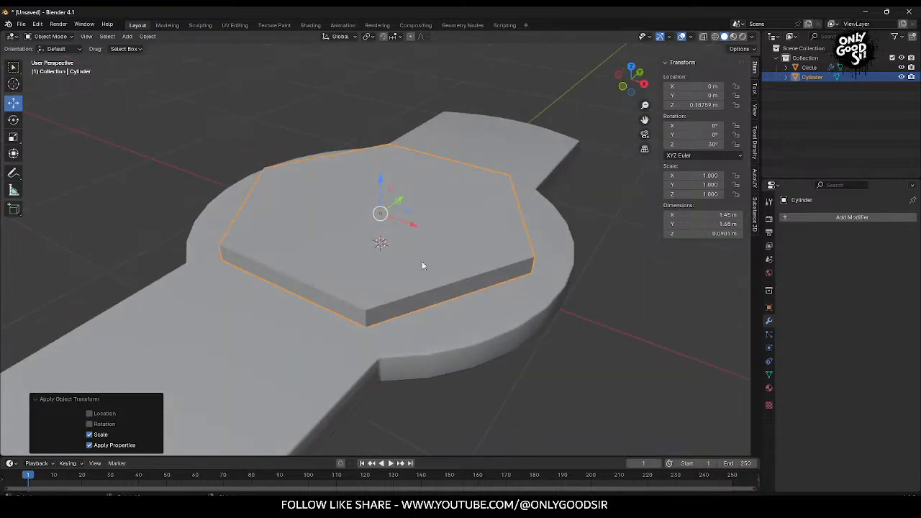
# Step: Add a Bevel modifier to the hexagon with an amount of 0.002 m and 2 segments
pyautogui.moveTo(609, 336); pyautogui.dragTo(469, 260, button='middle')
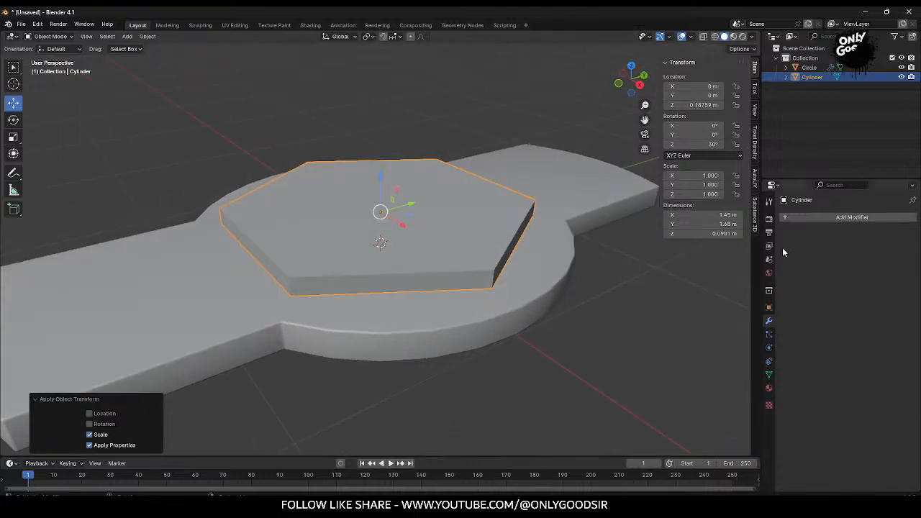
pyautogui.click(832, 218)
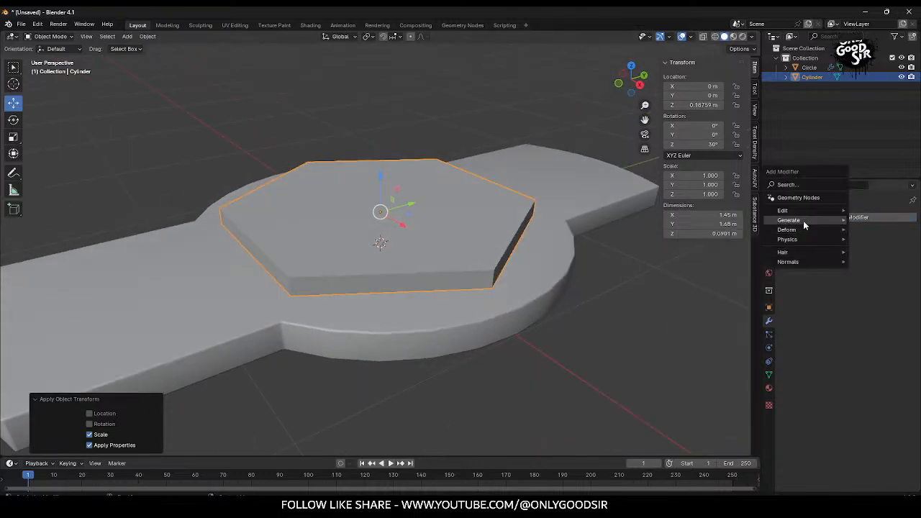
pyautogui.moveTo(803, 220)
pyautogui.click(702, 229)
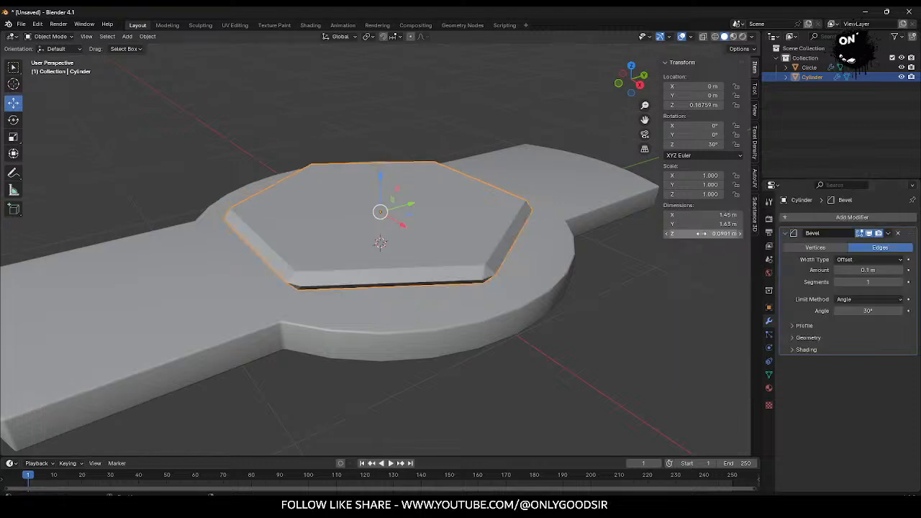
pyautogui.scroll(1, 482, 303)
pyautogui.moveTo(865, 274); pyautogui.dragTo(809, 274)
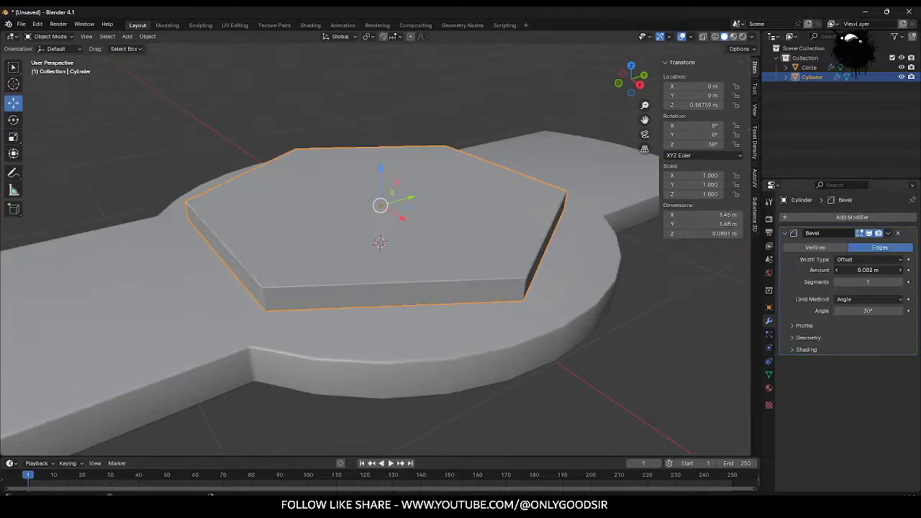
pyautogui.click(900, 283)
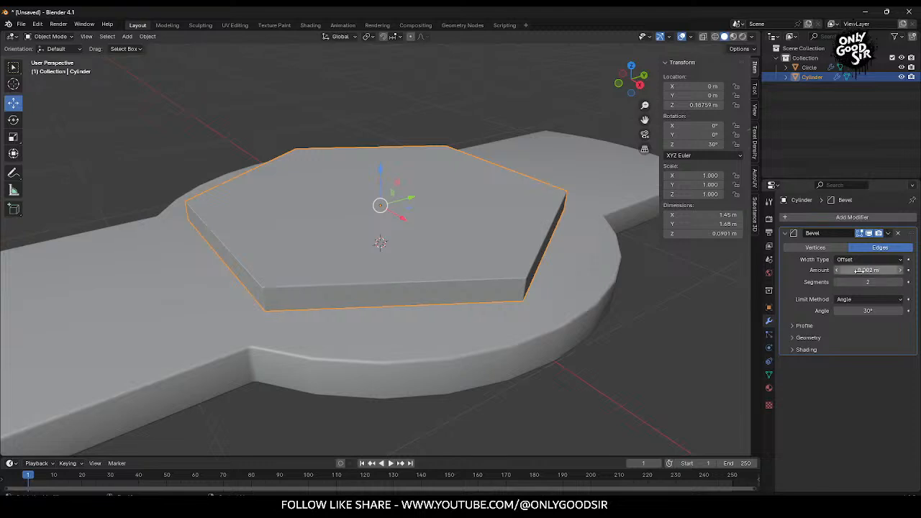
pyautogui.moveTo(859, 271); pyautogui.dragTo(859, 272)
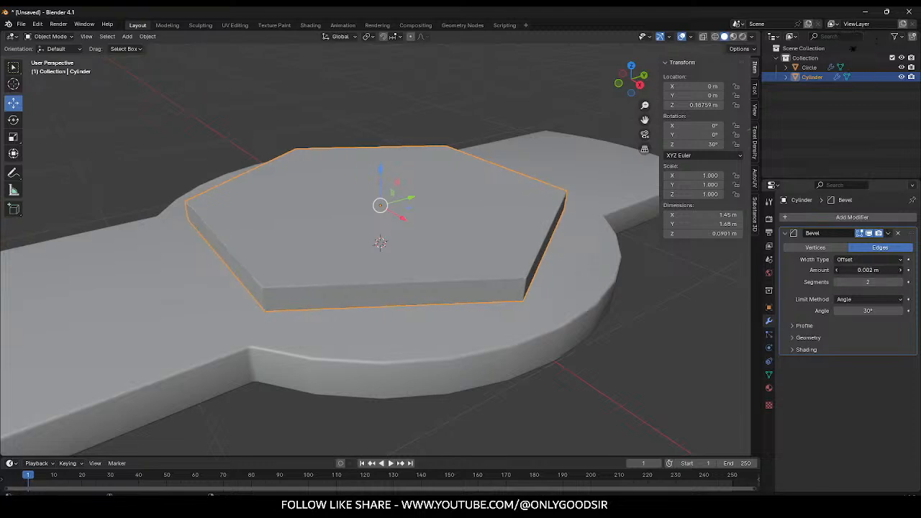
pyautogui.click(607, 363)
# Step: Inspect the bevelled hexagon on the plate from several angles
pyautogui.moveTo(608, 362); pyautogui.dragTo(329, 251, button='middle')
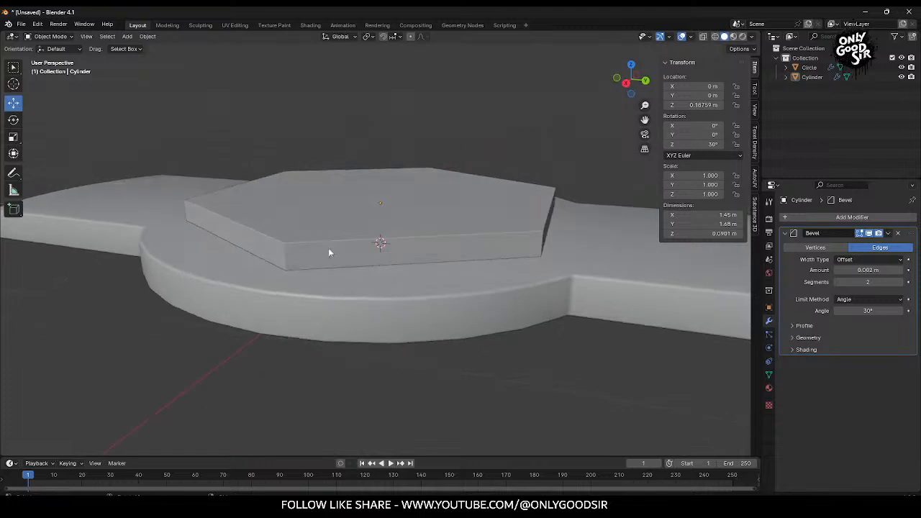
pyautogui.moveTo(215, 221); pyautogui.dragTo(365, 259, button='middle')
pyautogui.scroll(-3, 421, 302)
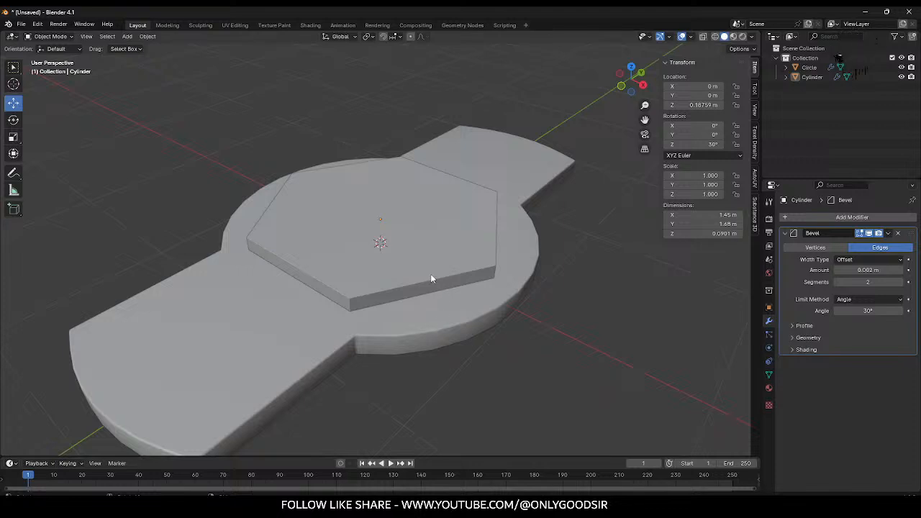
pyautogui.moveTo(432, 275); pyautogui.dragTo(428, 298, button='middle')
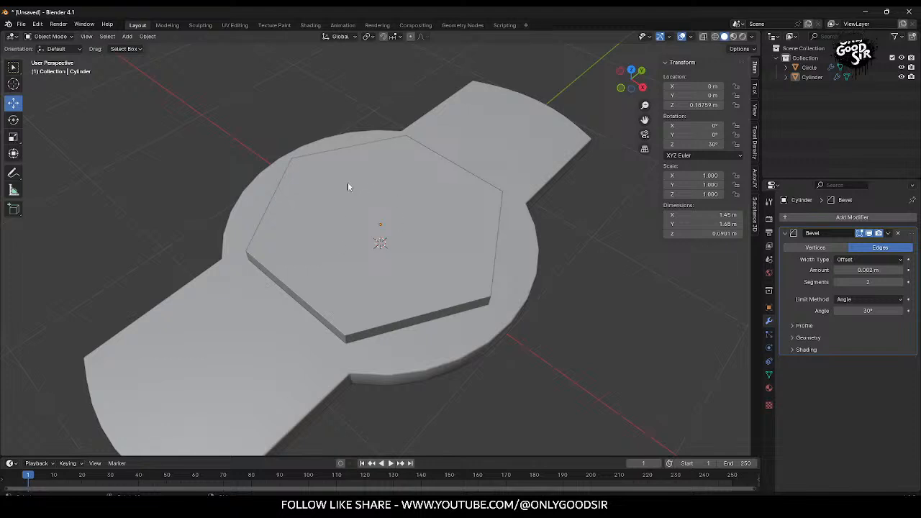
pyautogui.click(415, 237)
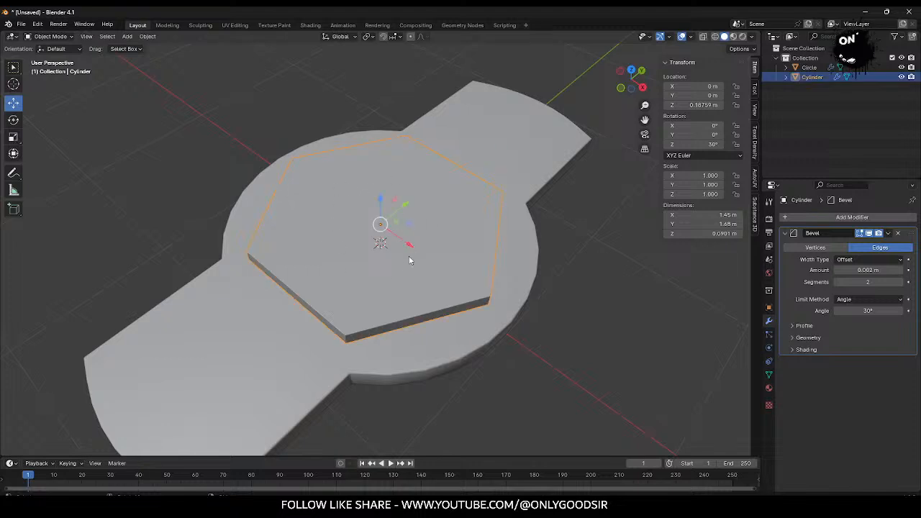
pyautogui.moveTo(195, 177); pyautogui.dragTo(110, 12, button='middle')
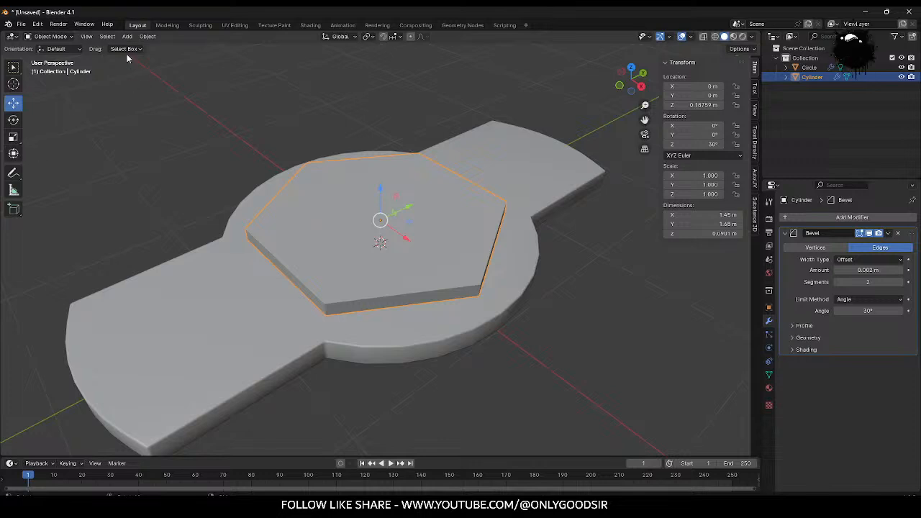
pyautogui.click(223, 148)
pyautogui.moveTo(417, 207); pyautogui.dragTo(417, 226, button='middle')
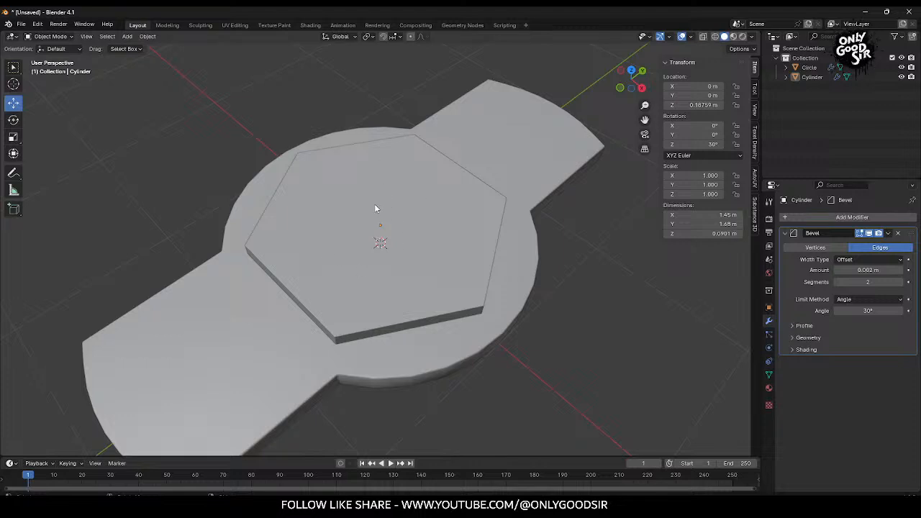
pyautogui.scroll(-2, 376, 207)
# Step: Add an Archimedean spiral curve at the origin and set its height to 0.09
pyautogui.click(127, 36)
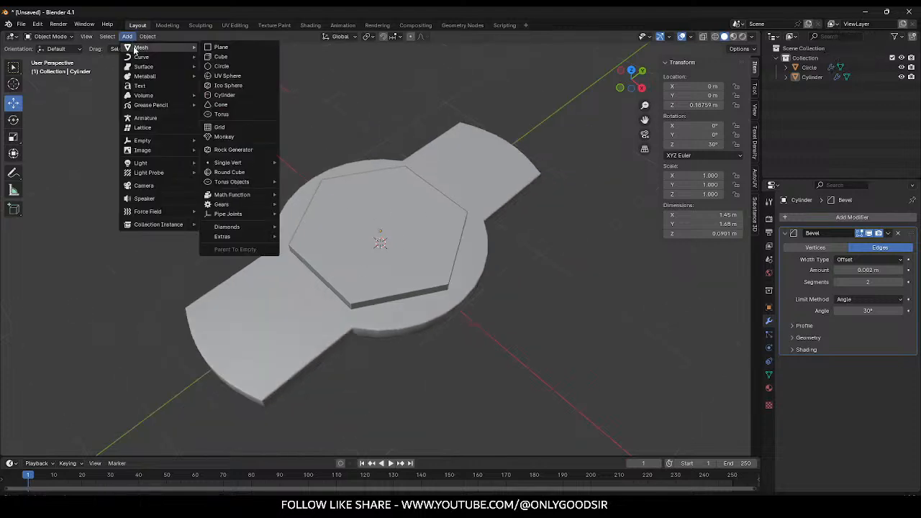
pyautogui.moveTo(144, 57)
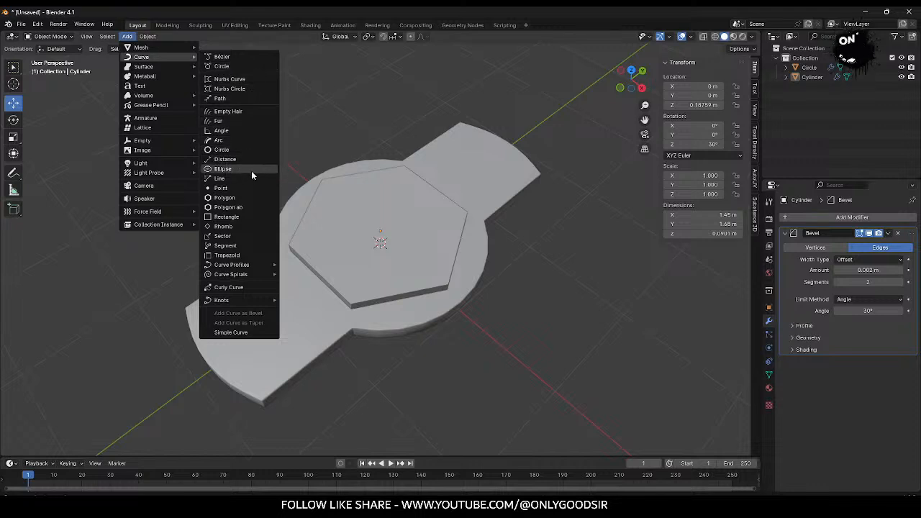
pyautogui.moveTo(249, 281)
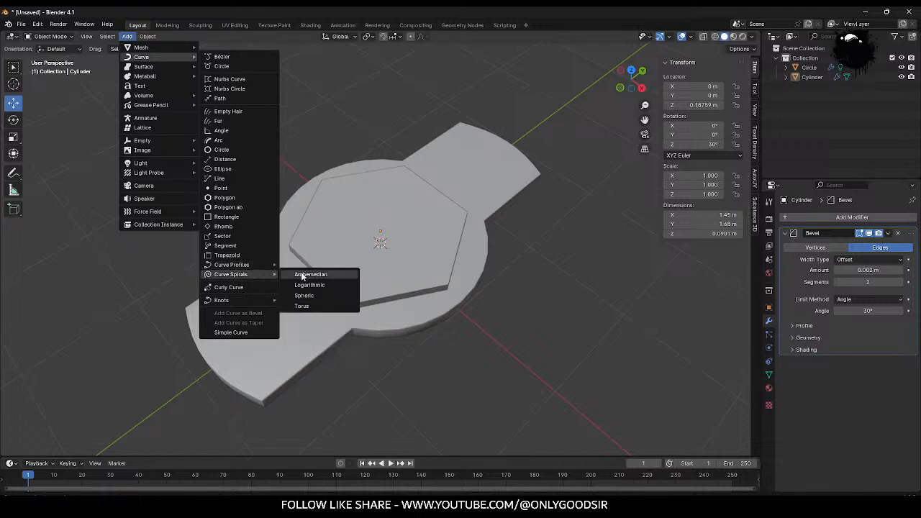
pyautogui.click(326, 274)
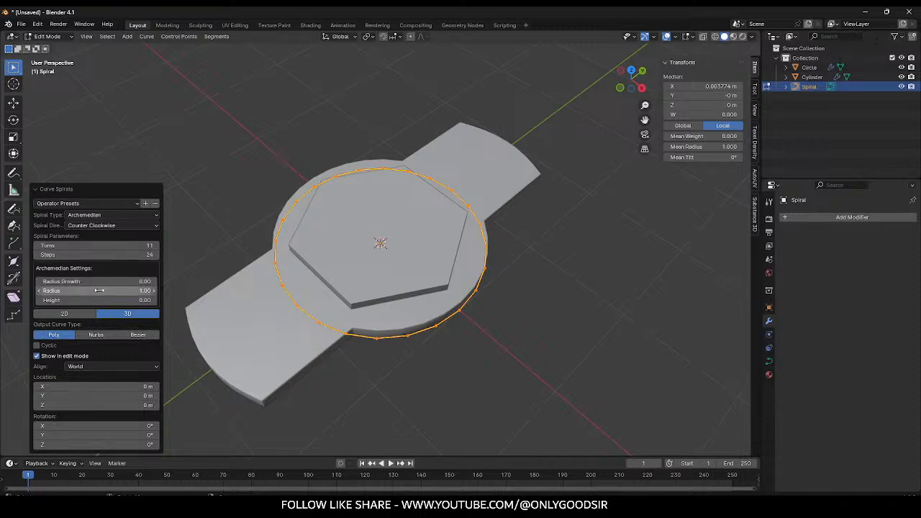
pyautogui.moveTo(108, 298)
pyautogui.mouseDown()
pyautogui.moveTo(155, 298)
pyautogui.moveTo(110, 297)
pyautogui.moveTo(123, 298)
pyautogui.mouseUp()
pyautogui.moveTo(180, 273); pyautogui.dragTo(226, 237, button='middle')
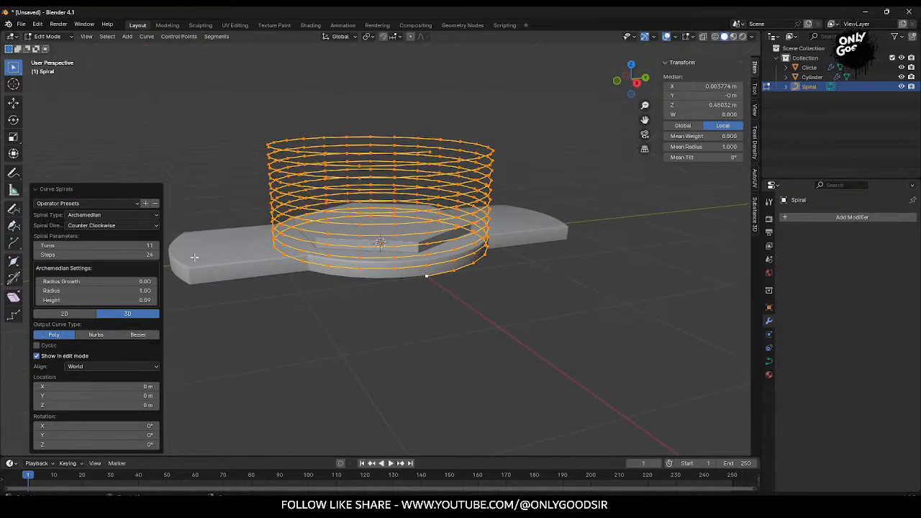
# Step: Adjust the spiral to 7 turns, a radius of 0.59 and a height of 0.07 to fit within the hexagon
pyautogui.moveTo(115, 246)
pyautogui.mouseDown()
pyautogui.moveTo(90, 246)
pyautogui.moveTo(128, 249)
pyautogui.mouseUp()
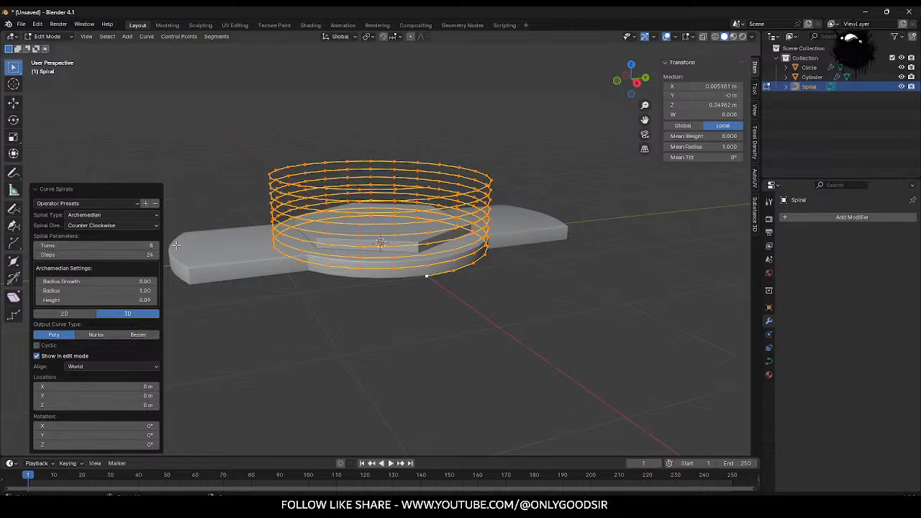
pyautogui.moveTo(125, 291); pyautogui.dragTo(48, 288)
pyautogui.moveTo(317, 268); pyautogui.dragTo(375, 331, button='middle')
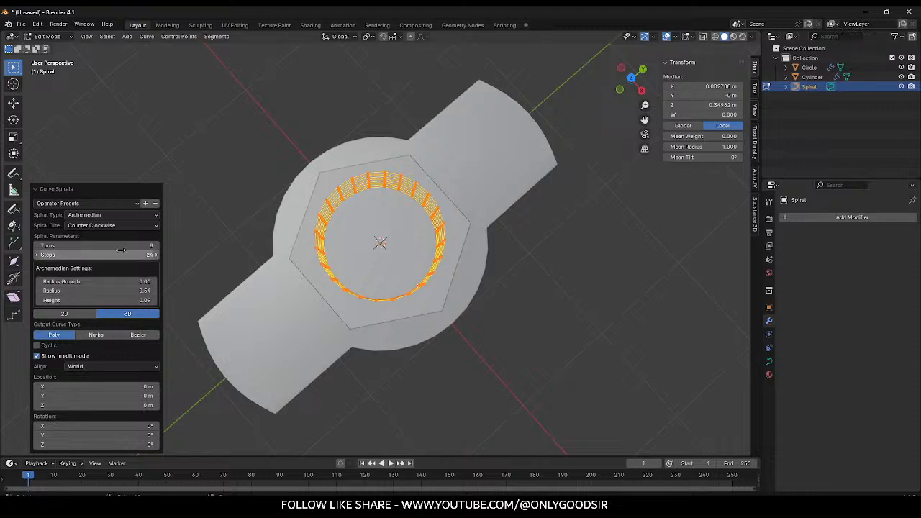
pyautogui.moveTo(126, 293); pyautogui.dragTo(133, 290)
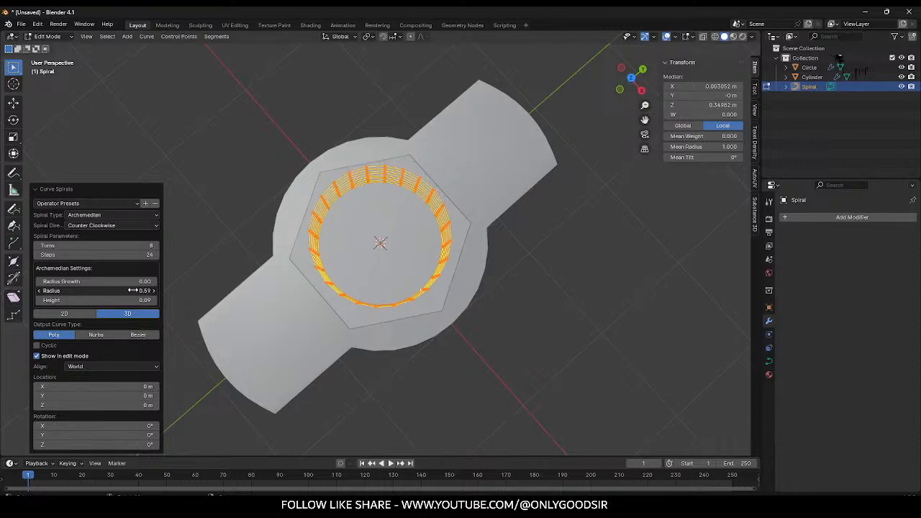
pyautogui.moveTo(353, 339); pyautogui.dragTo(318, 252, button='middle')
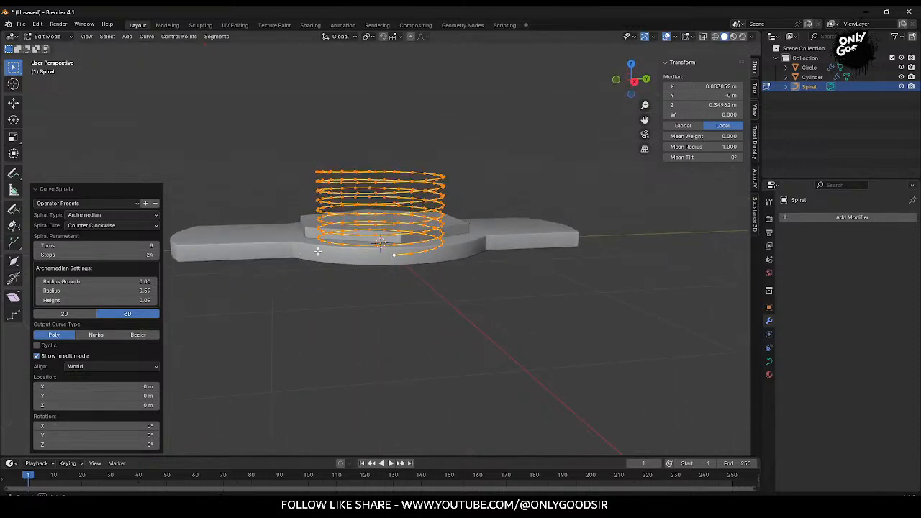
pyautogui.moveTo(132, 246); pyautogui.dragTo(137, 245)
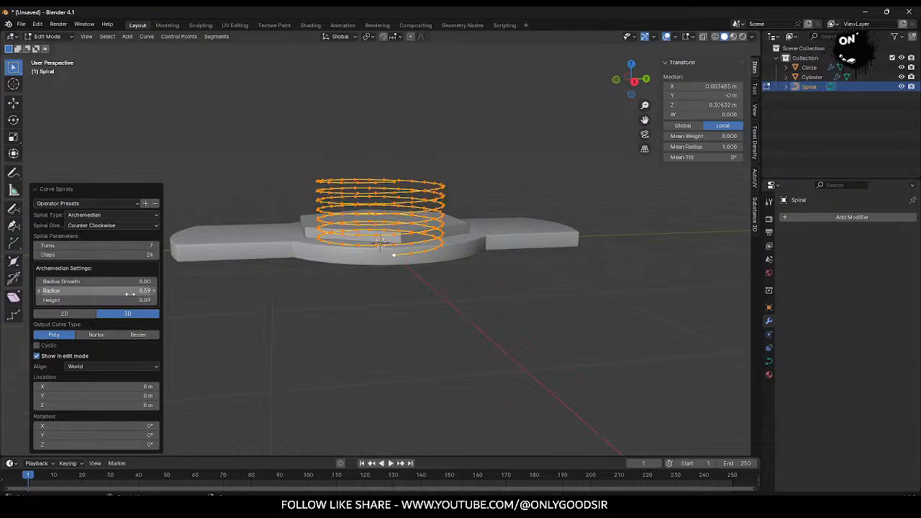
pyautogui.moveTo(126, 298); pyautogui.dragTo(119, 297)
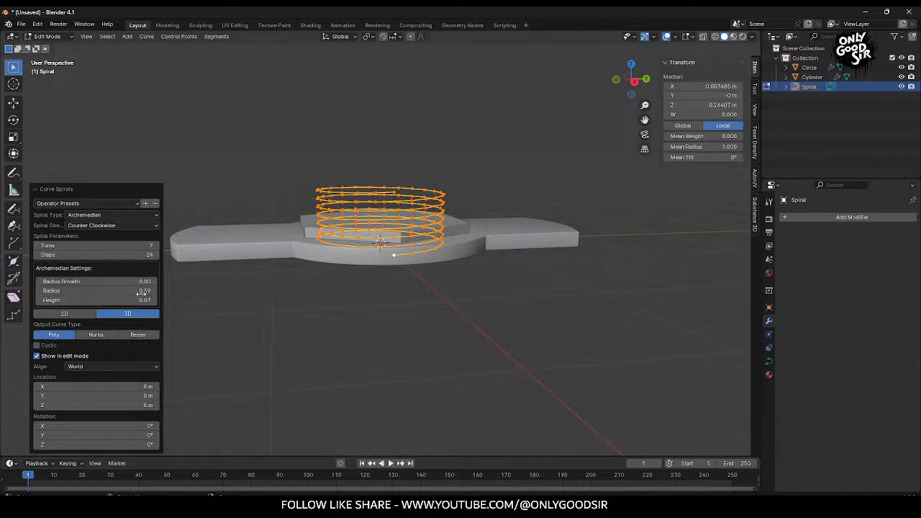
# Step: Raise the spiral's points along Z onto the hexagon and return to Object Mode
pyautogui.click(13, 103)
pyautogui.moveTo(381, 175); pyautogui.dragTo(381, 158)
pyautogui.click(508, 214)
pyautogui.moveTo(479, 254); pyautogui.dragTo(529, 234, button='middle')
pyautogui.press('Tab')
# Step: Give the spiral curve a round bevel with a depth of 0.041 m to form the thread
pyautogui.click(769, 362)
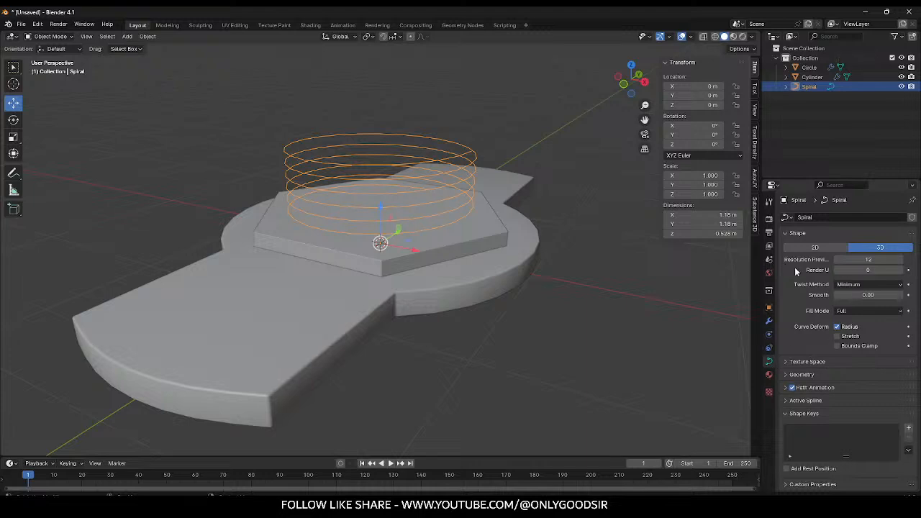
pyautogui.click(801, 374)
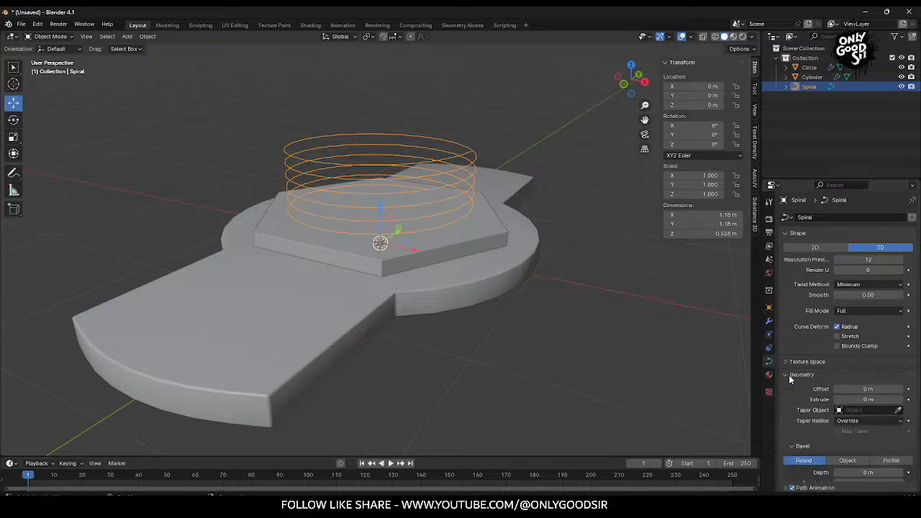
pyautogui.scroll(-2, 845, 417)
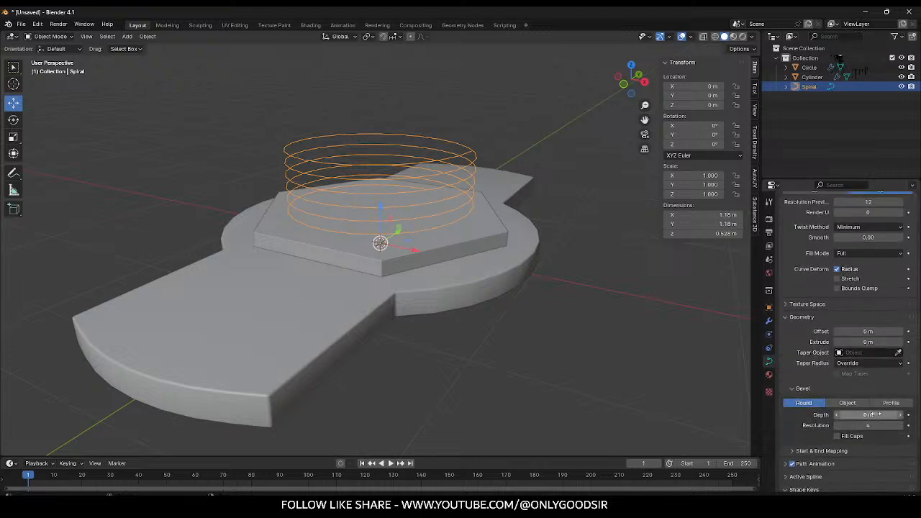
pyautogui.moveTo(863, 415); pyautogui.dragTo(888, 415)
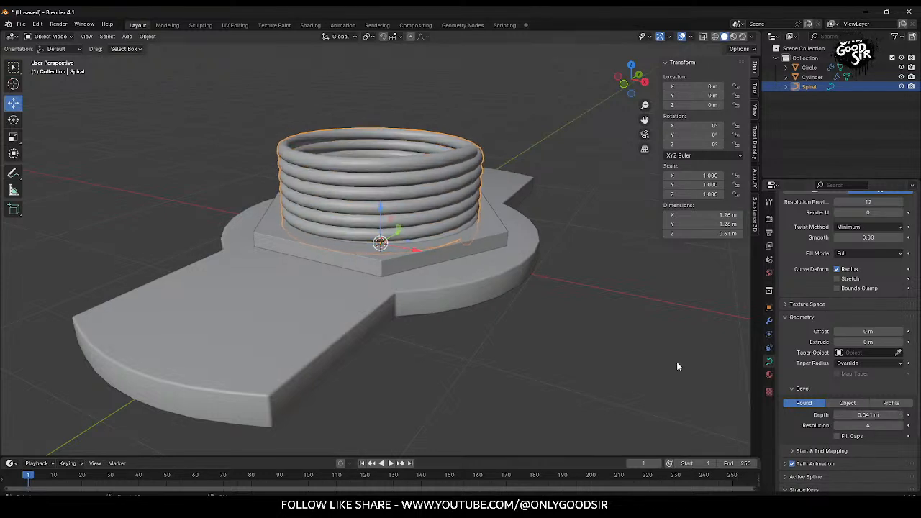
pyautogui.click(518, 302)
# Step: Enable Fill Caps on the spiral's bevel to close its open ends, and inspect the thread from several angles
pyautogui.moveTo(518, 303); pyautogui.dragTo(499, 333, button='middle')
pyautogui.moveTo(426, 227); pyautogui.dragTo(354, 238, button='middle')
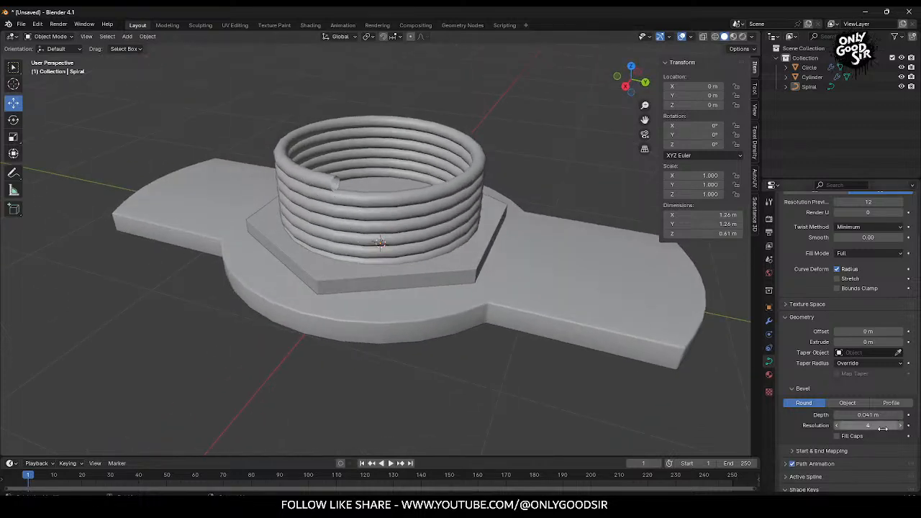
pyautogui.moveTo(459, 271)
pyautogui.mouseDown(button='middle')
pyautogui.moveTo(475, 242)
pyautogui.moveTo(602, 248)
pyautogui.moveTo(324, 249)
pyautogui.moveTo(438, 262)
pyautogui.moveTo(348, 273)
pyautogui.moveTo(507, 281)
pyautogui.moveTo(443, 256)
pyautogui.moveTo(449, 273)
pyautogui.mouseUp(button='middle')
pyautogui.scroll(-2, 440, 284)
pyautogui.moveTo(423, 300)
pyautogui.mouseDown(button='middle')
pyautogui.moveTo(404, 280)
pyautogui.moveTo(398, 294)
pyautogui.moveTo(421, 309)
pyautogui.mouseUp(button='middle')
pyautogui.scroll(-2, 398, 278)
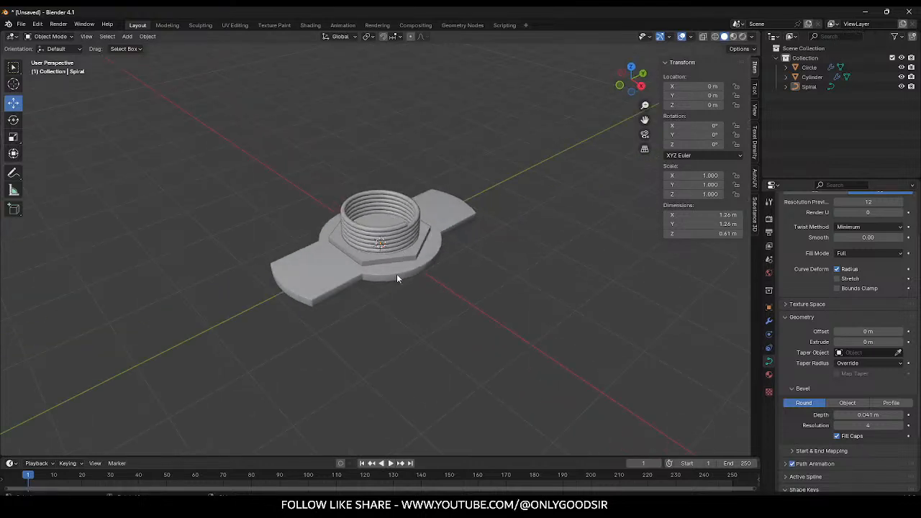
pyautogui.scroll(1, 397, 275)
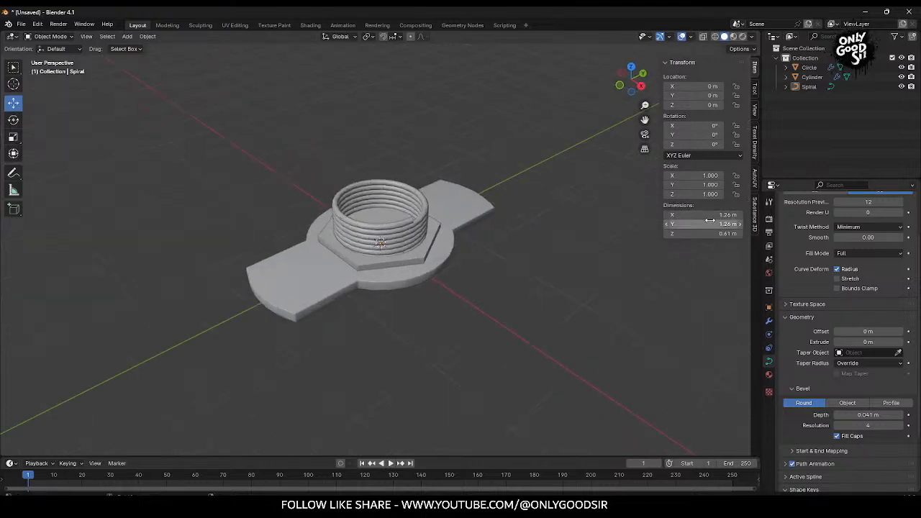
pyautogui.moveTo(436, 283); pyautogui.dragTo(400, 200, button='middle')
pyautogui.scroll(3, 350, 273)
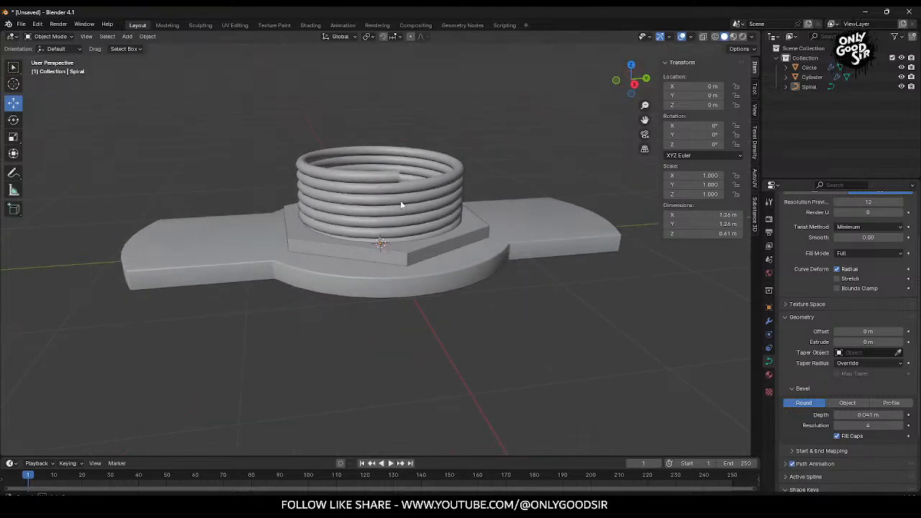
# Step: Add a cylinder mesh at the origin with 32 vertices, a 1 m radius and a 2 m depth
pyautogui.click(127, 36)
pyautogui.moveTo(139, 48)
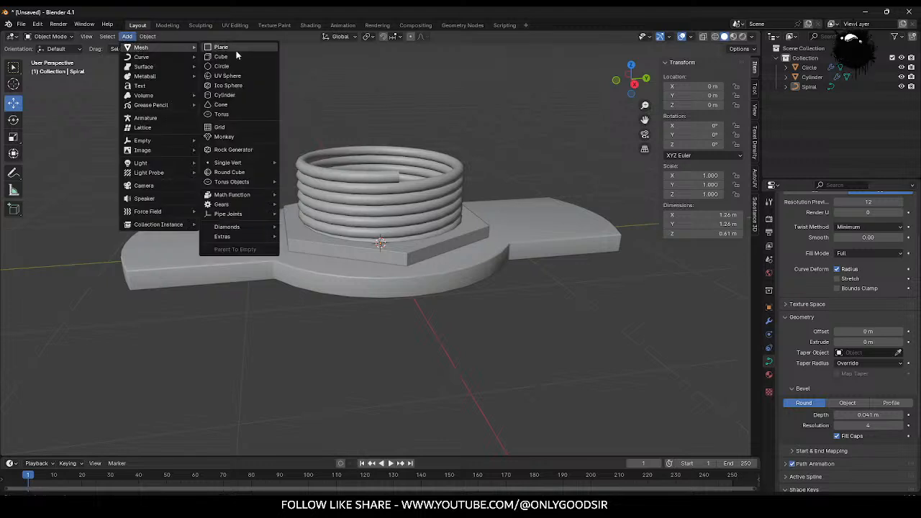
pyautogui.click(226, 97)
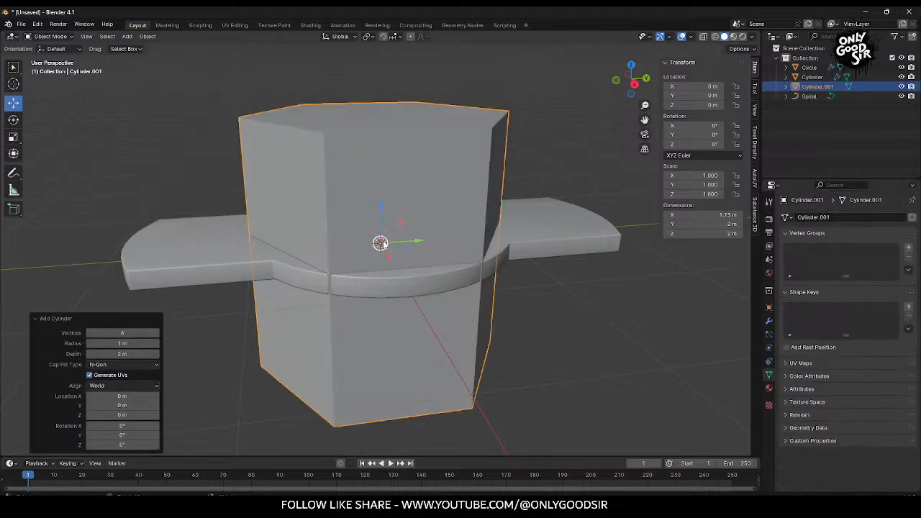
pyautogui.click(136, 333)
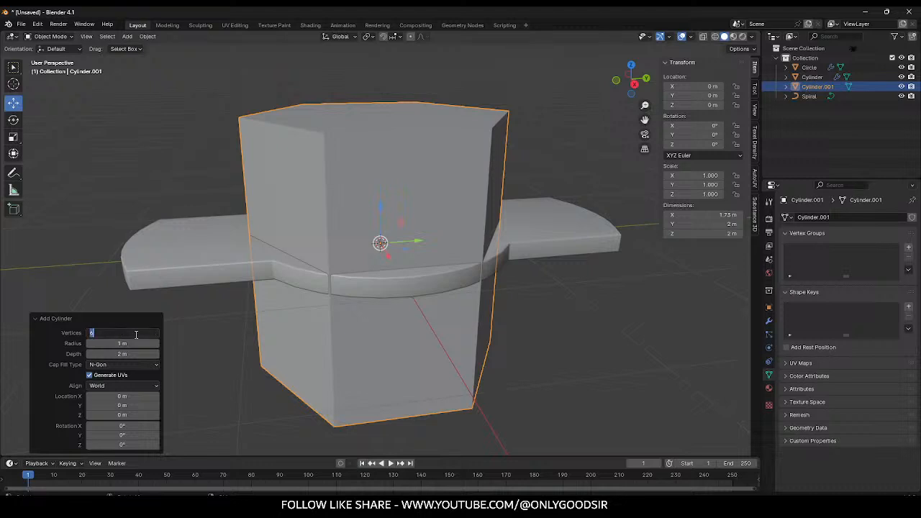
pyautogui.write('32')
pyautogui.press('Return')
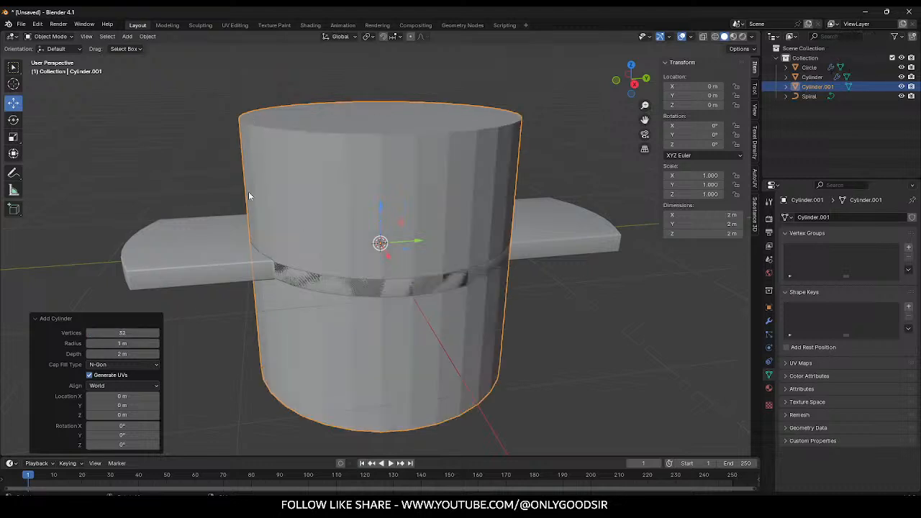
# Step: Flatten the new cylinder along Z into a thick disc and raise it by about 0.672 m
pyautogui.click(13, 136)
pyautogui.moveTo(382, 206); pyautogui.dragTo(383, 249)
pyautogui.click(14, 104)
pyautogui.moveTo(382, 208); pyautogui.dragTo(411, 124)
# Step: Scale the disc uniformly by about 0.627, raise it a further 0.061 m, and enlarge it by about 1.010 to cap the thread
pyautogui.press('s')
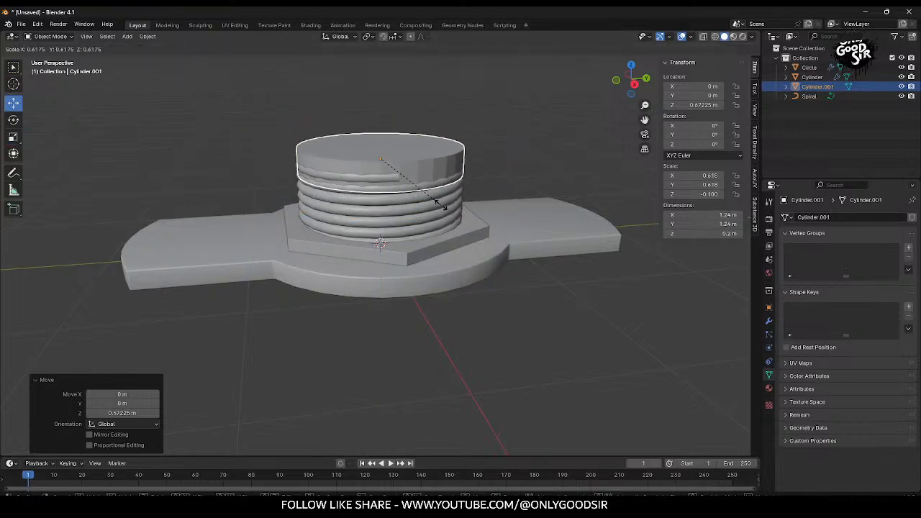
pyautogui.click(445, 201)
pyautogui.moveTo(381, 118); pyautogui.dragTo(381, 110)
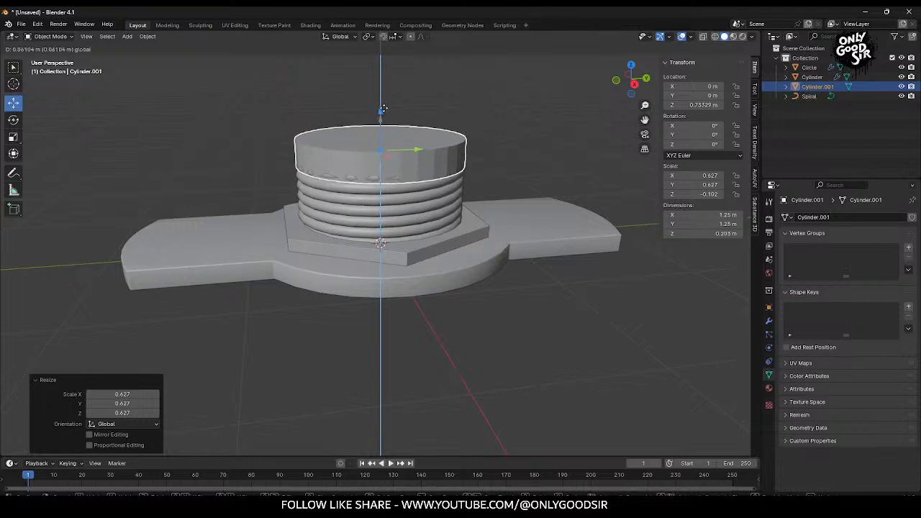
pyautogui.press('s')
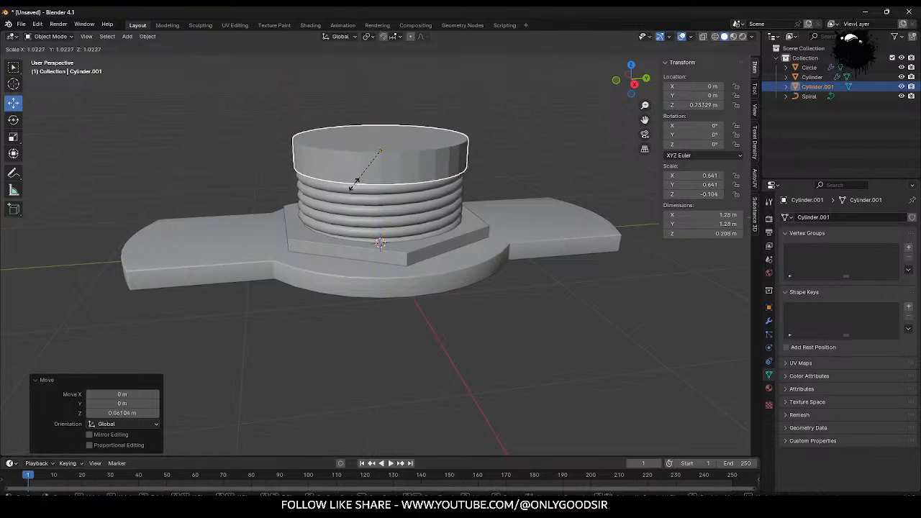
pyautogui.click(359, 186)
pyautogui.moveTo(360, 181); pyautogui.dragTo(407, 241, button='middle')
pyautogui.moveTo(121, 122); pyautogui.dragTo(269, 169, button='middle')
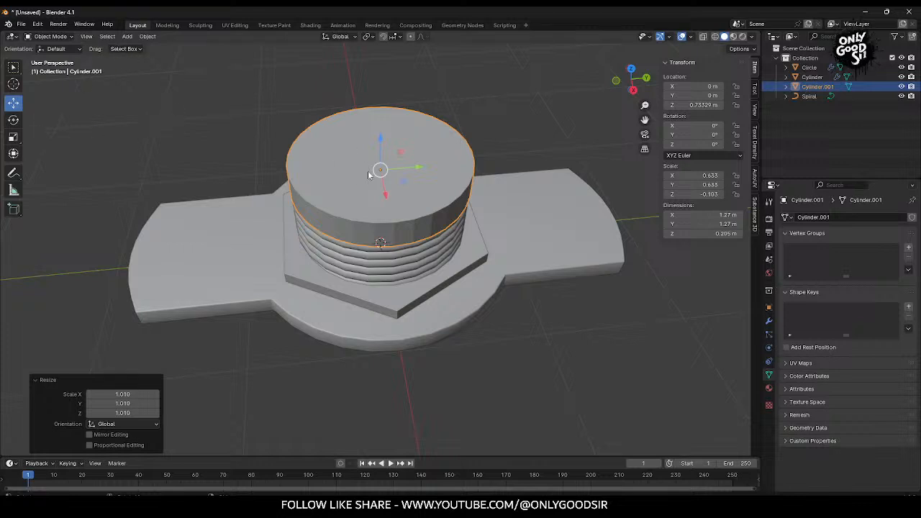
# Step: Enter Edit Mode on the cap cylinder and delete its top face
pyautogui.click(68, 37)
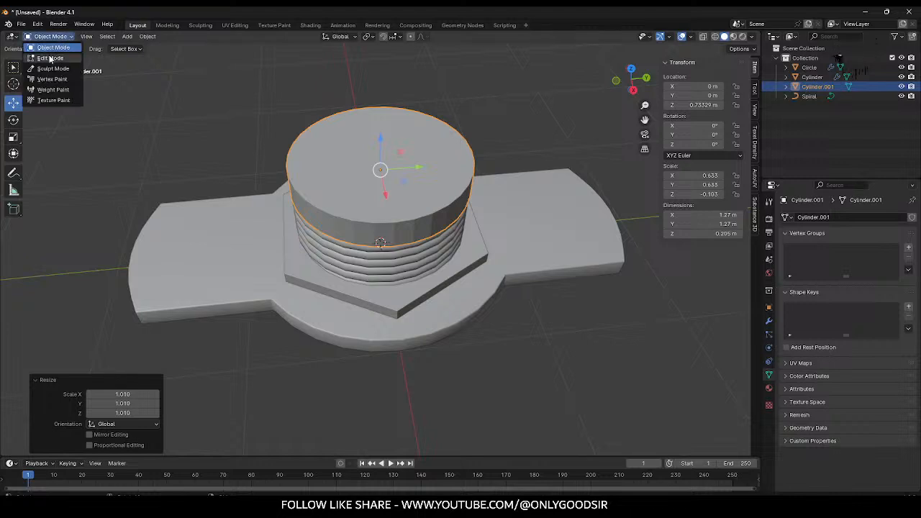
pyautogui.click(79, 58)
pyautogui.click(101, 38)
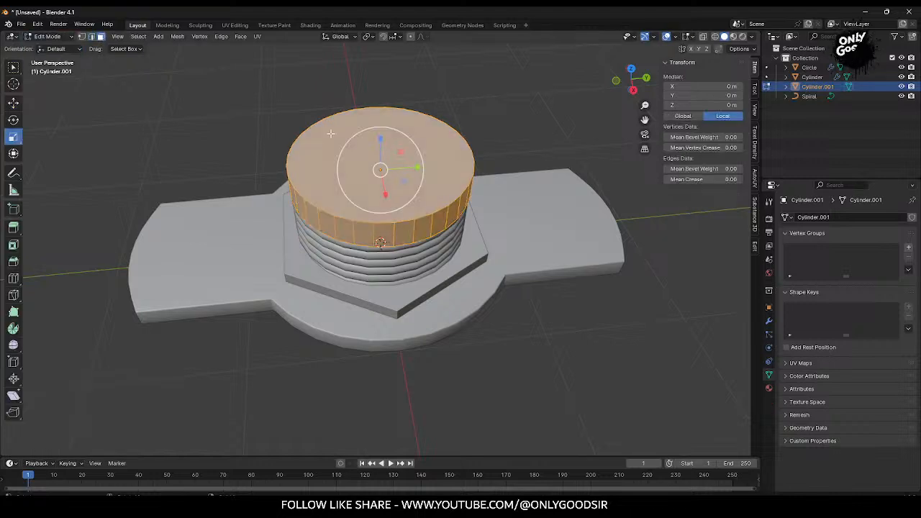
pyautogui.click(409, 211)
pyautogui.press('x')
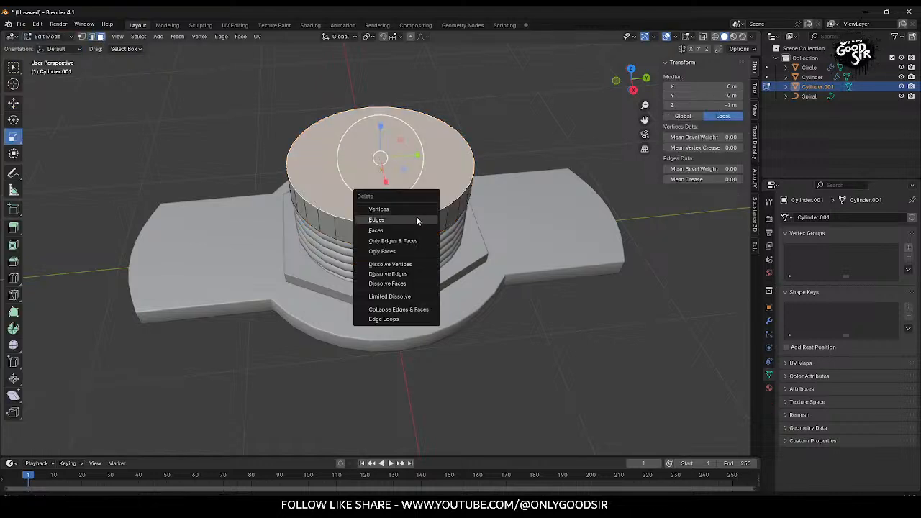
pyautogui.click(405, 229)
# Step: Inset the cap cylinder's bottom face by about 0.1407 m and delete the resulting inner face
pyautogui.click(384, 178)
pyautogui.press('x')
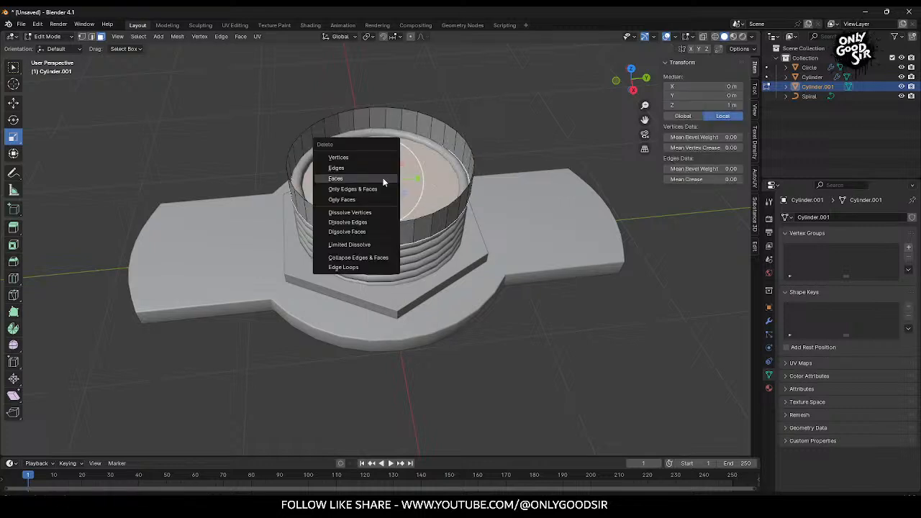
pyautogui.click(391, 203)
pyautogui.moveTo(391, 202); pyautogui.dragTo(402, 273, button='middle')
pyautogui.scroll(3, 397, 137)
pyautogui.scroll(-3, 397, 137)
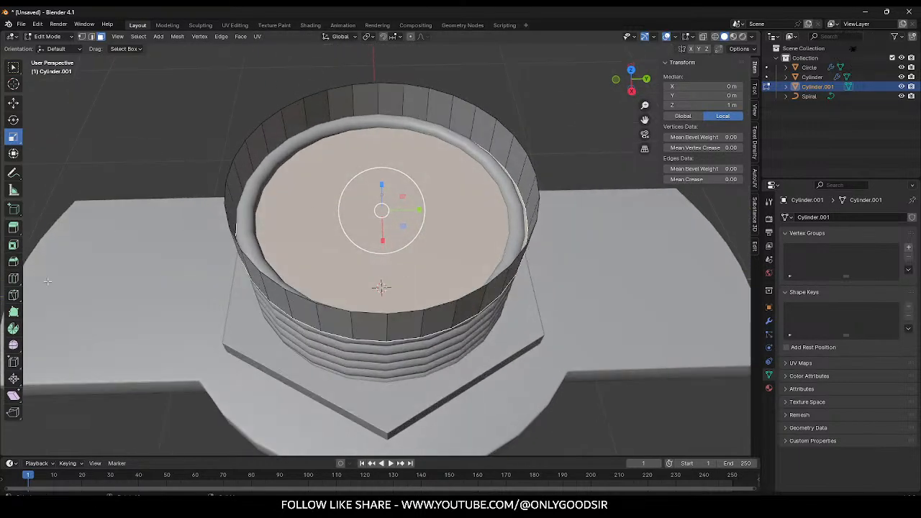
pyautogui.click(16, 245)
pyautogui.moveTo(410, 199); pyautogui.dragTo(395, 204)
pyautogui.press('x')
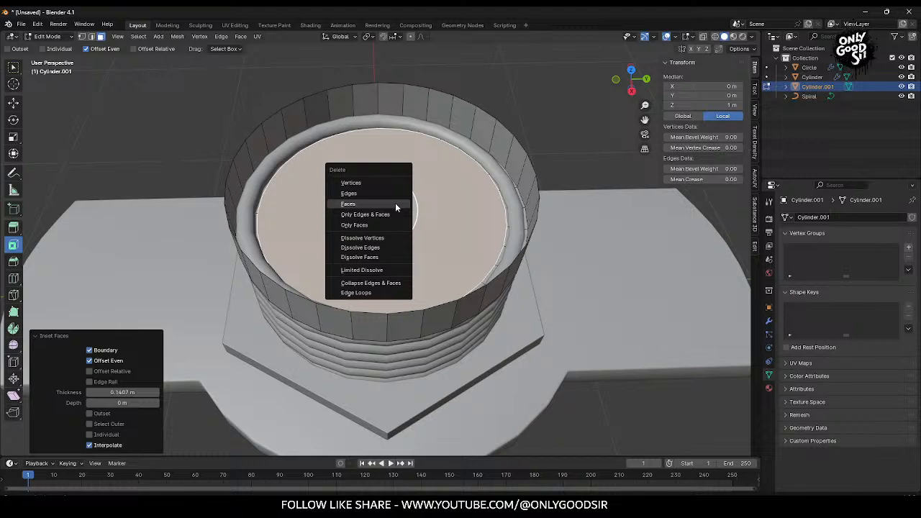
pyautogui.click(395, 203)
# Step: Extrude the cap's top edge loop inward, scaled to about 0.7, to form a flat rim and return to Object Mode
pyautogui.moveTo(384, 201); pyautogui.dragTo(381, 169, button='middle')
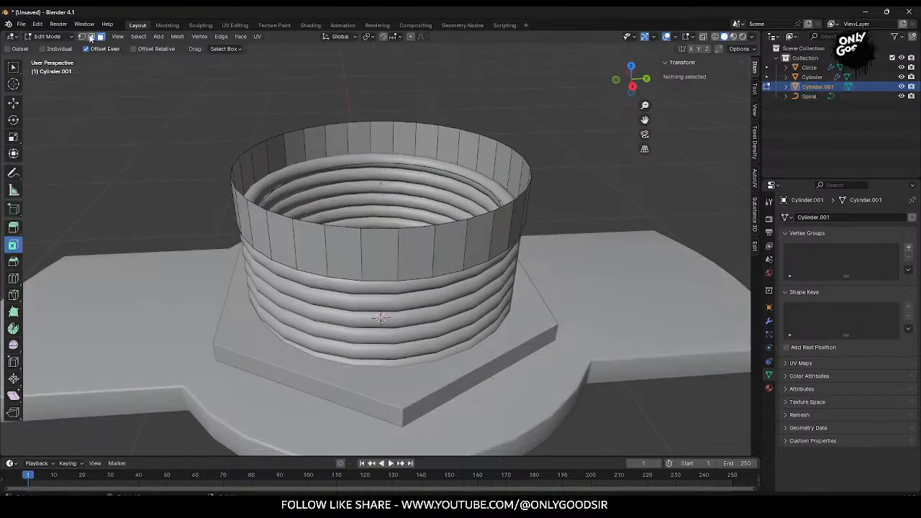
pyautogui.keyDown('alt'); pyautogui.click(255, 147); pyautogui.keyUp('alt')
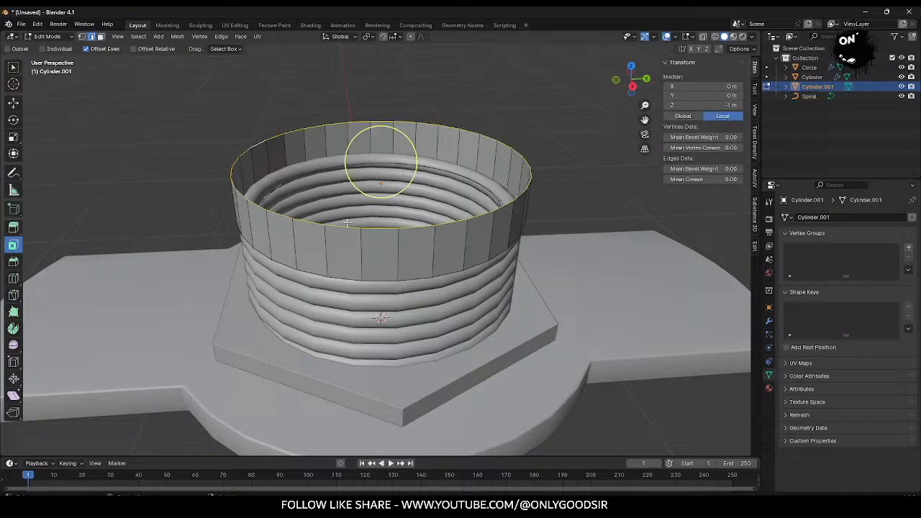
pyautogui.press('g')
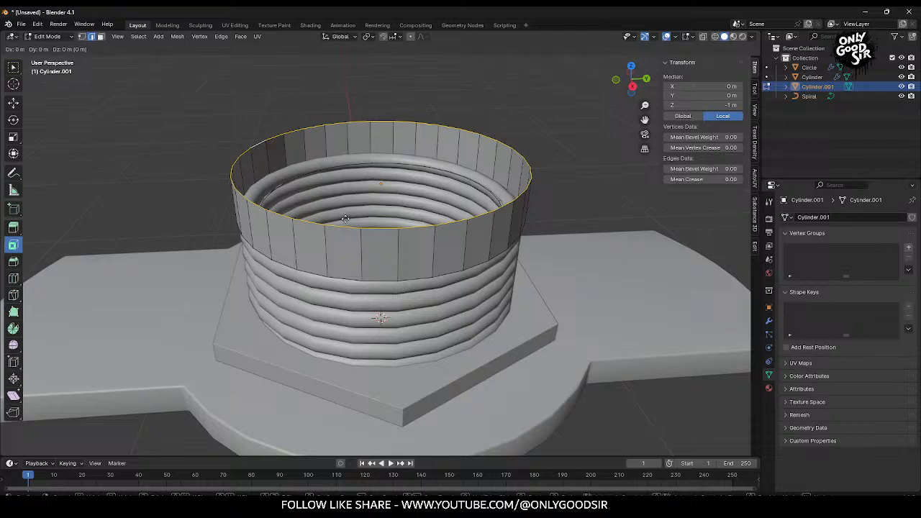
pyautogui.press('s')
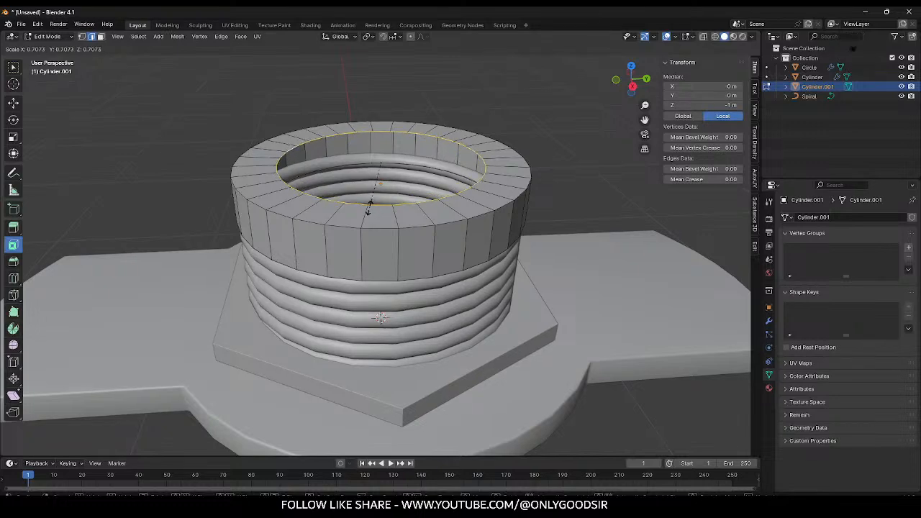
pyautogui.click(370, 201)
pyautogui.press('Tab')
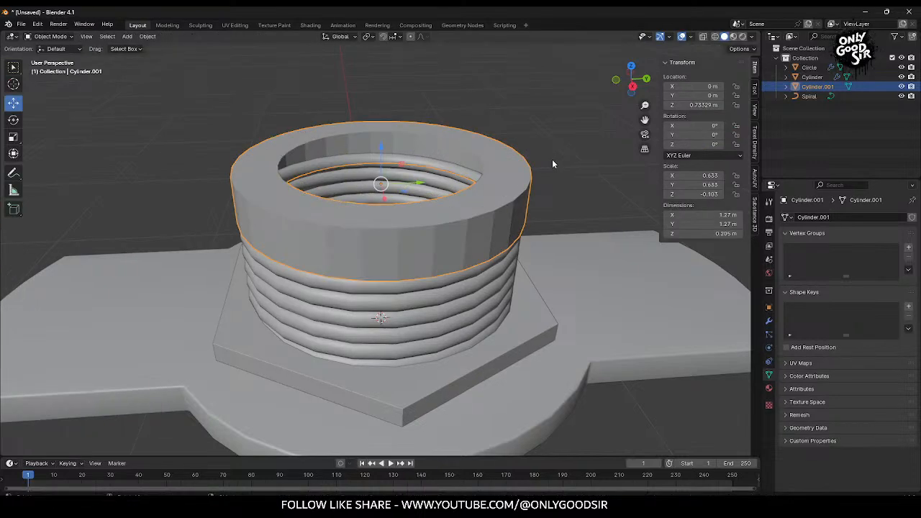
# Step: Apply Shade Smooth by Angle to the cap ring at 30°
pyautogui.scroll(-4, 404, 237)
pyautogui.moveTo(405, 236); pyautogui.dragTo(483, 212, button='middle')
pyautogui.scroll(5, 483, 270)
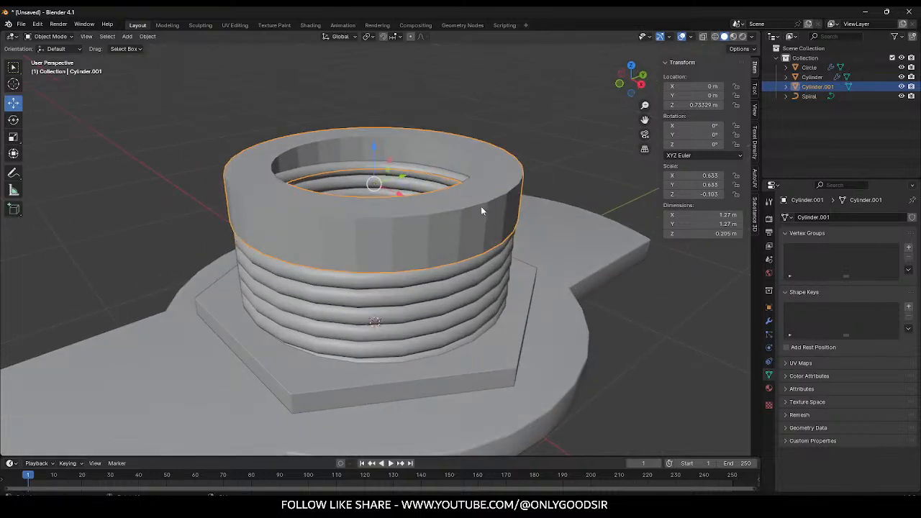
pyautogui.moveTo(493, 251); pyautogui.dragTo(482, 164, button='middle')
pyautogui.scroll(4, 484, 191)
pyautogui.scroll(-3, 492, 148)
pyautogui.rightClick(467, 166)
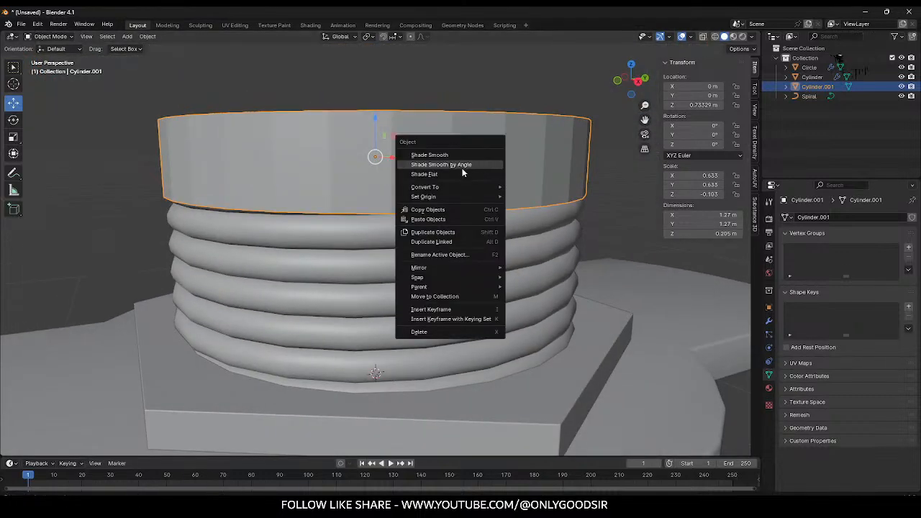
pyautogui.click(467, 166)
pyautogui.moveTo(250, 171); pyautogui.dragTo(276, 193, button='middle')
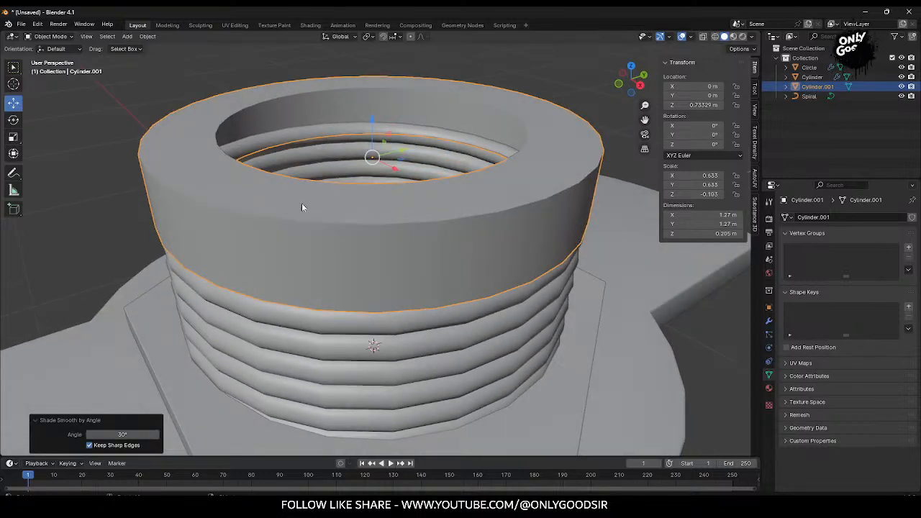
# Step: Enter Edit Mode and select the cap ring's outer upper and lower edge loops
pyautogui.press('Tab')
pyautogui.keyDown('alt'); pyautogui.click(533, 204); pyautogui.keyUp('alt')
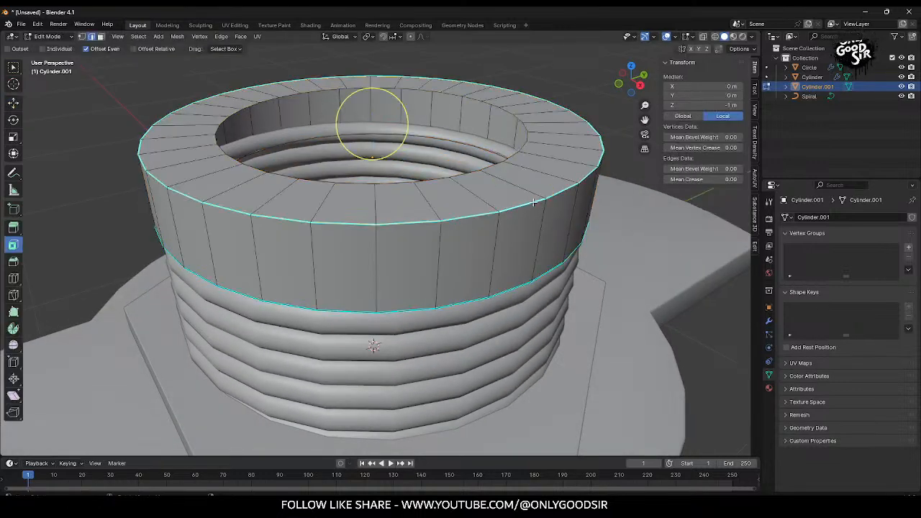
pyautogui.moveTo(491, 249); pyautogui.dragTo(488, 160, button='middle')
pyautogui.scroll(4, 467, 177)
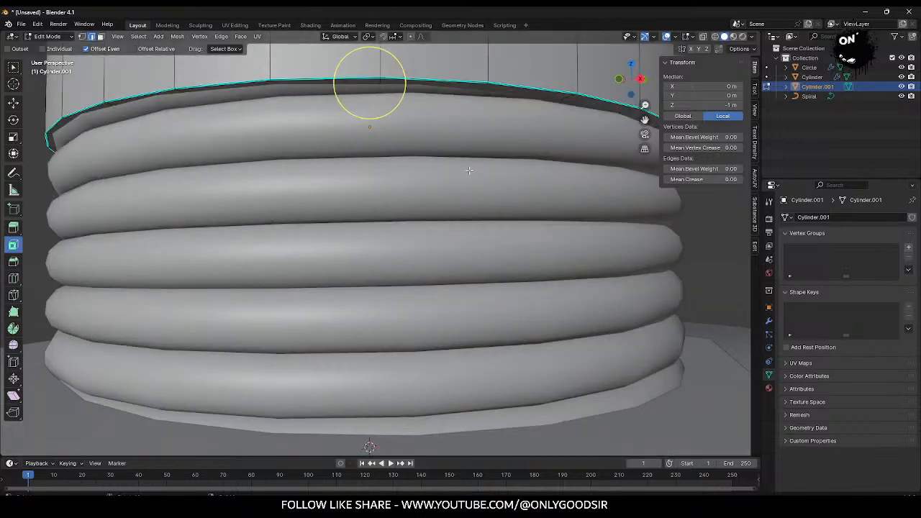
# Step: Try a bevel on the selected outer edge loops and undo it
pyautogui.rightClick(478, 83)
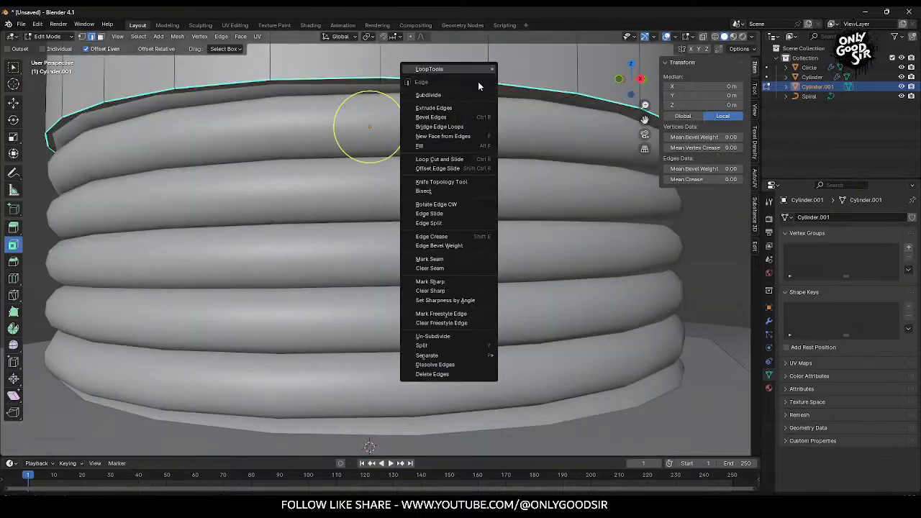
pyautogui.click(453, 119)
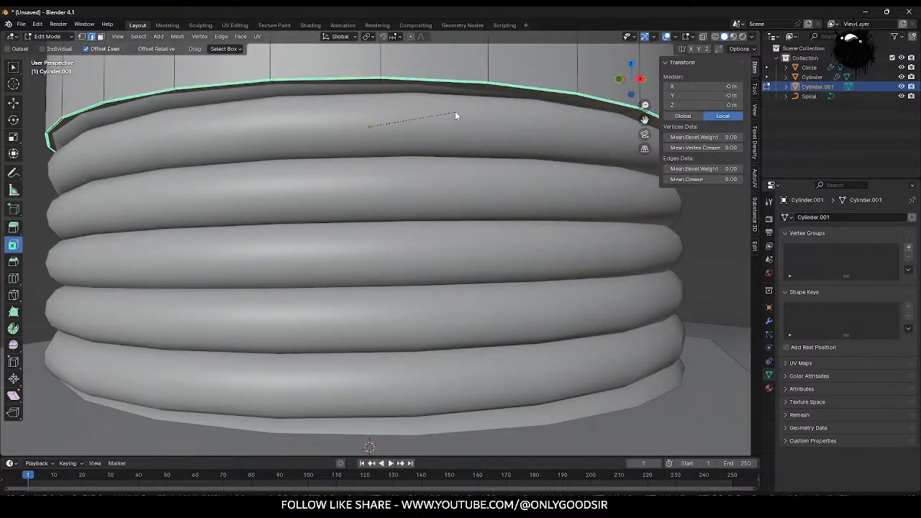
pyautogui.click(456, 113)
pyautogui.hotkey('ctrl', 'z')
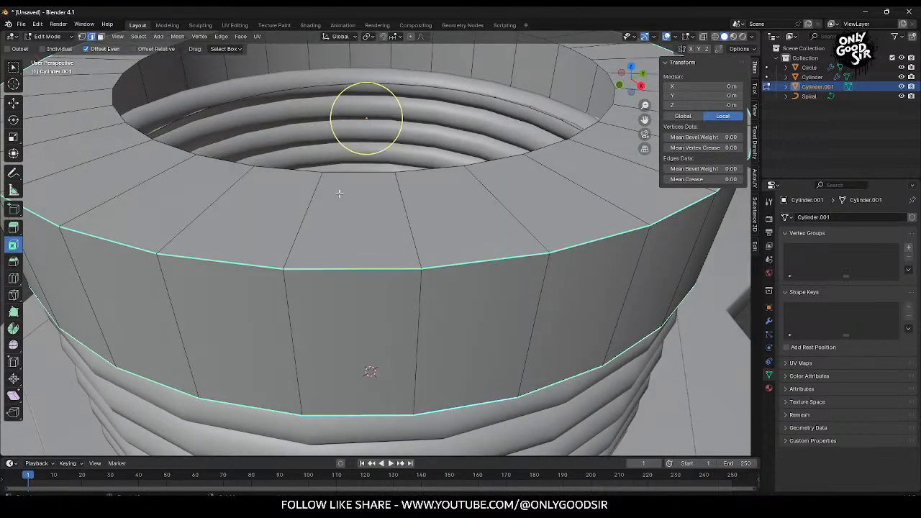
# Step: Return to Object Mode and apply the cap ring's scale
pyautogui.press('Tab')
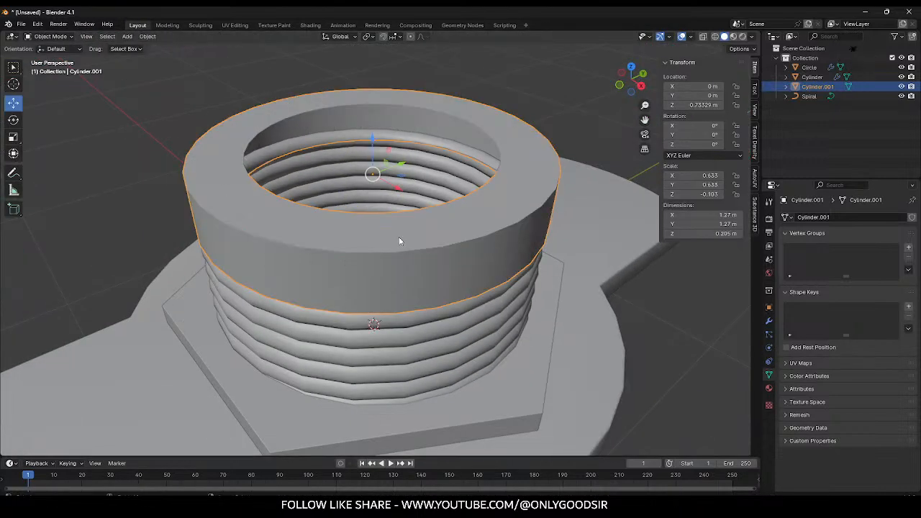
pyautogui.hotkey('ctrl', 'a')
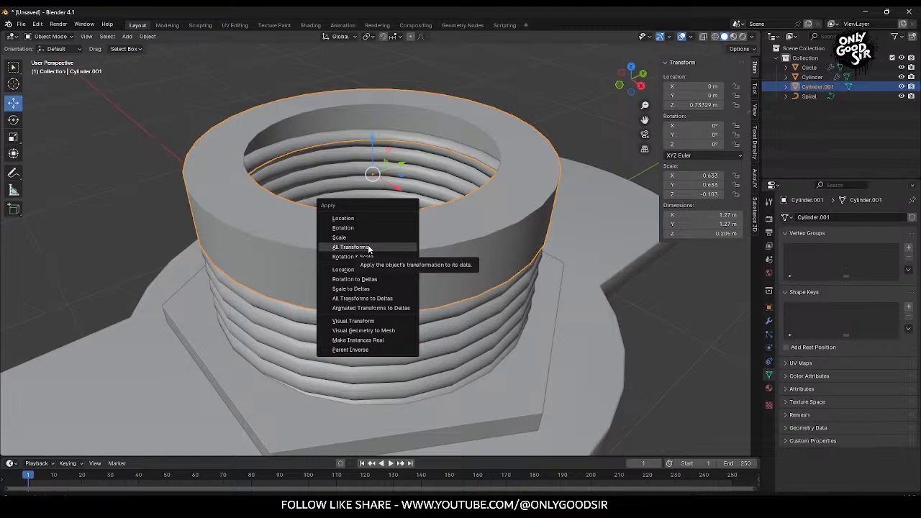
pyautogui.click(341, 239)
# Step: Bevel the ring's selected outer edge loops with a width of about 0.00407 m and 2 segments
pyautogui.press('Tab')
pyautogui.hotkey('ctrl', 'e')
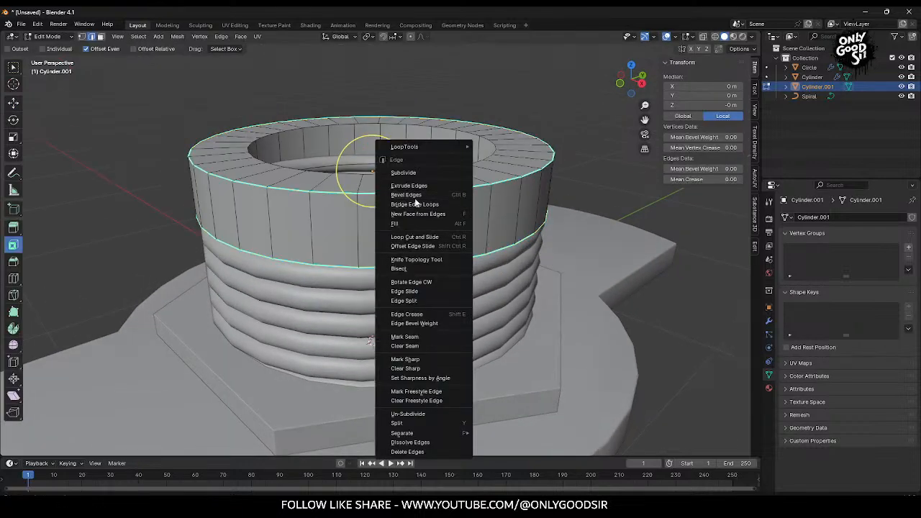
pyautogui.click(455, 204)
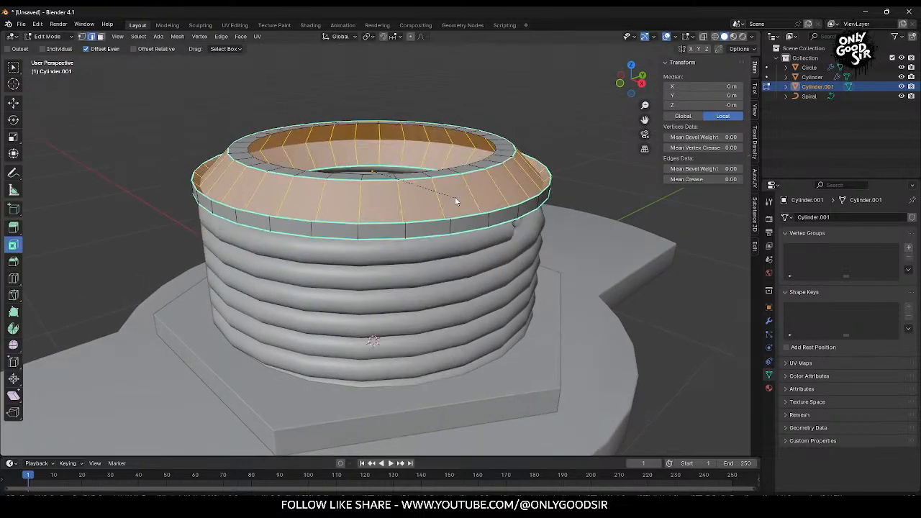
pyautogui.click(419, 196)
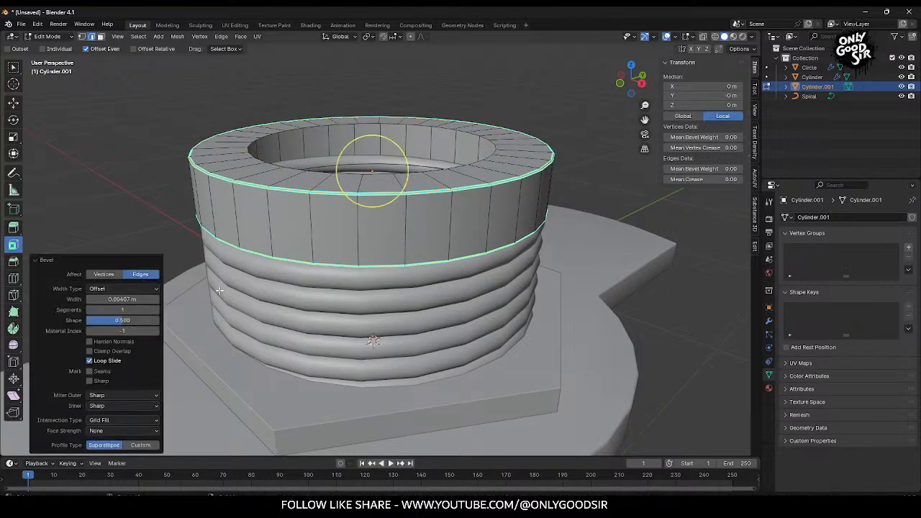
pyautogui.click(156, 310)
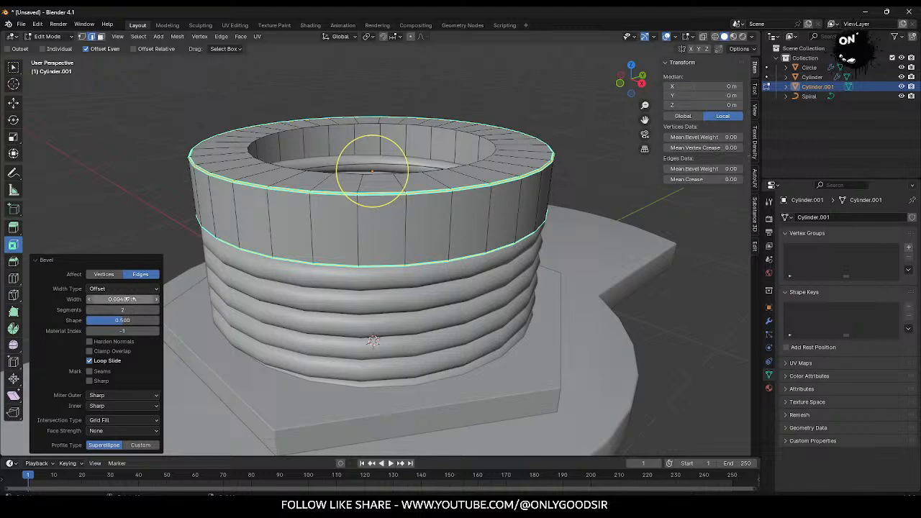
pyautogui.scroll(8, 399, 205)
pyautogui.moveTo(436, 214); pyautogui.dragTo(321, 214, button='middle')
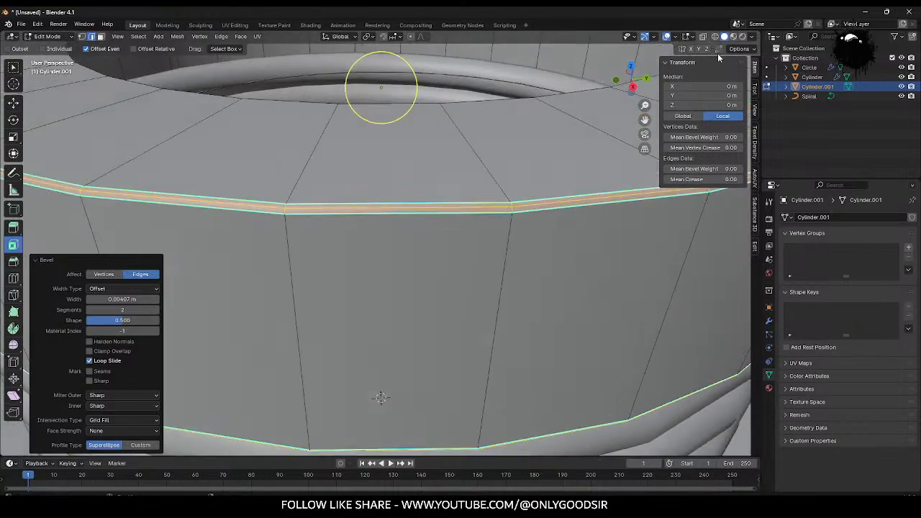
# Step: Turn off the sharp-edge overlay display and reduce the bevel width to 0.00207 m
pyautogui.click(694, 38)
pyautogui.click(671, 77)
pyautogui.moveTo(276, 245); pyautogui.dragTo(233, 256, button='middle')
pyautogui.moveTo(115, 300)
pyautogui.mouseDown()
pyautogui.moveTo(92, 300)
pyautogui.moveTo(101, 300)
pyautogui.mouseUp()
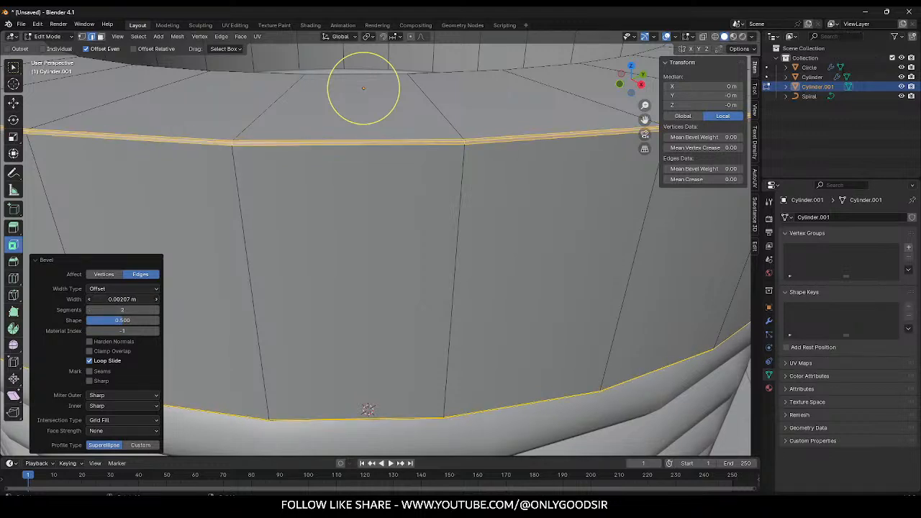
pyautogui.scroll(-5, 517, 251)
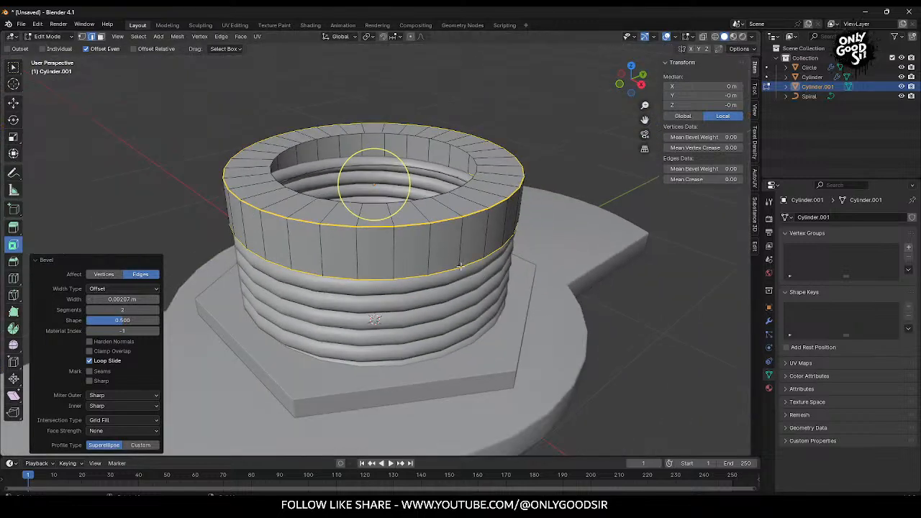
# Step: Return to Object Mode, deselect the cap ring and inspect the whole switch base from several angles
pyautogui.press('Tab')
pyautogui.click(431, 81)
pyautogui.moveTo(483, 151); pyautogui.dragTo(328, 183, button='middle')
pyautogui.scroll(-2, 447, 265)
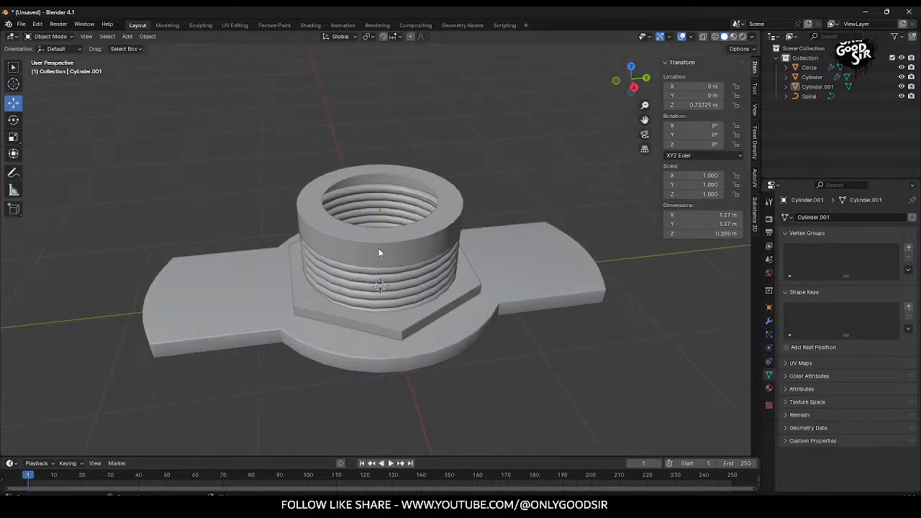
pyautogui.scroll(-2, 380, 248)
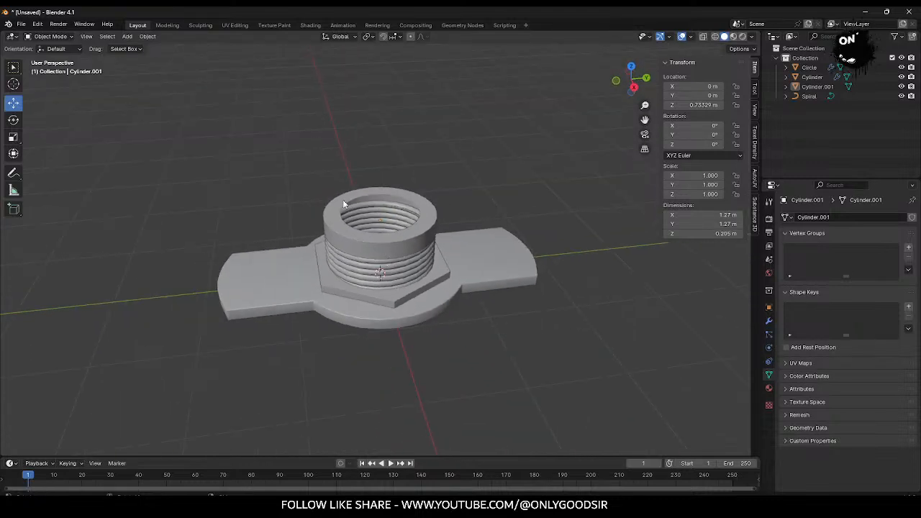
pyautogui.moveTo(398, 224); pyautogui.dragTo(371, 162, button='middle')
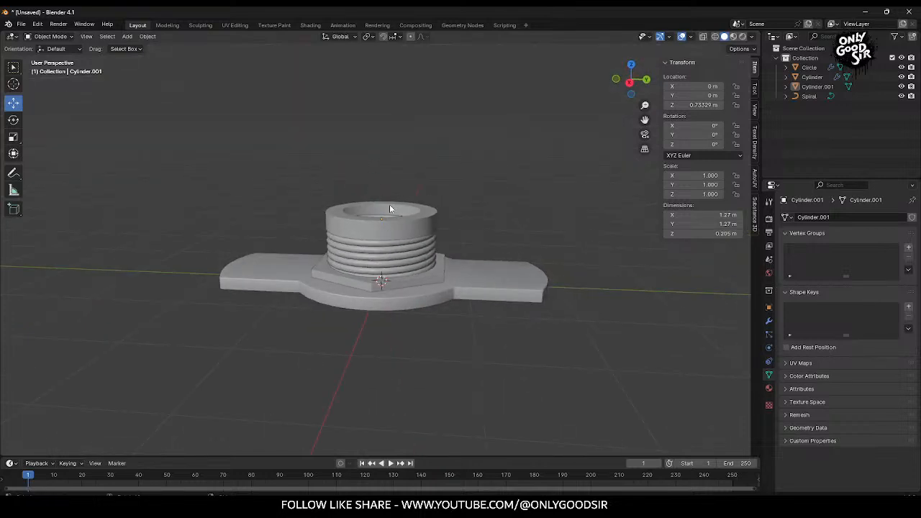
# Step: Add a UV sphere at the origin, shrink it to fit inside the cap ring and raise it about 0.46 m
pyautogui.moveTo(332, 213); pyautogui.dragTo(145, 51, button='middle')
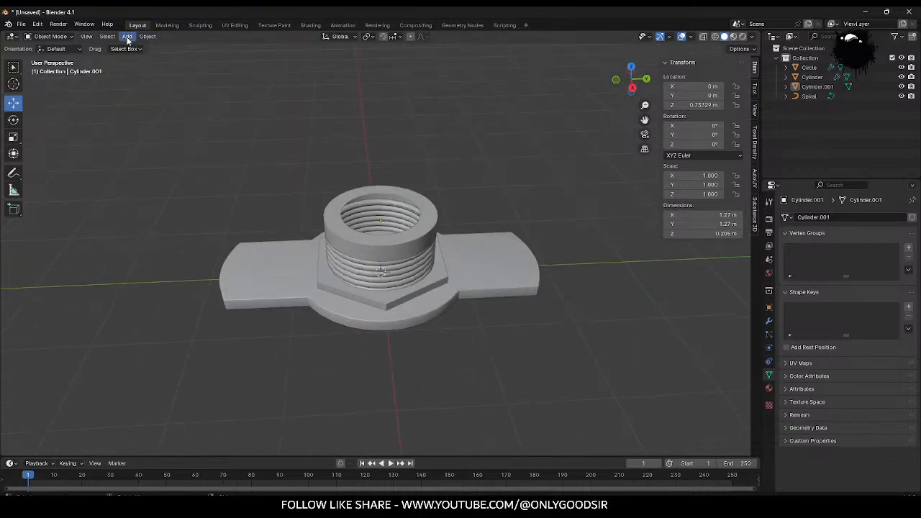
pyautogui.click(127, 36)
pyautogui.moveTo(144, 46)
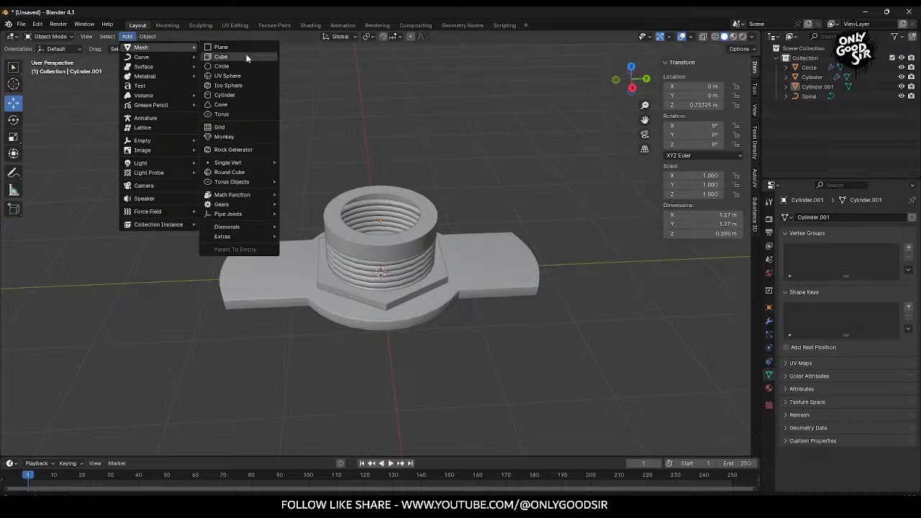
pyautogui.click(229, 76)
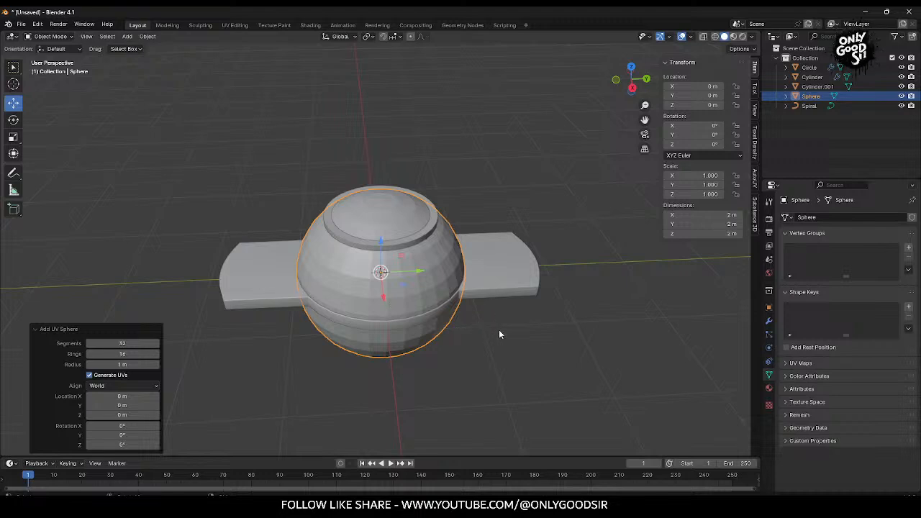
pyautogui.press('s')
pyautogui.click(434, 316)
pyautogui.press('g')
pyautogui.press('z')
pyautogui.click(483, 262)
# Step: Scale the sphere to about 0.98 m in diameter and raise it to a Z location of about 0.52 m
pyautogui.press('s')
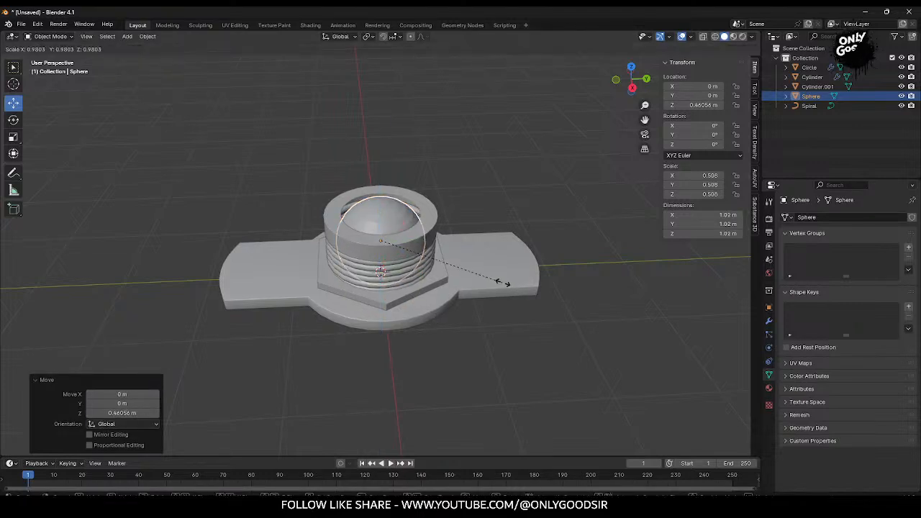
pyautogui.click(481, 266)
pyautogui.press('g')
pyautogui.press('z')
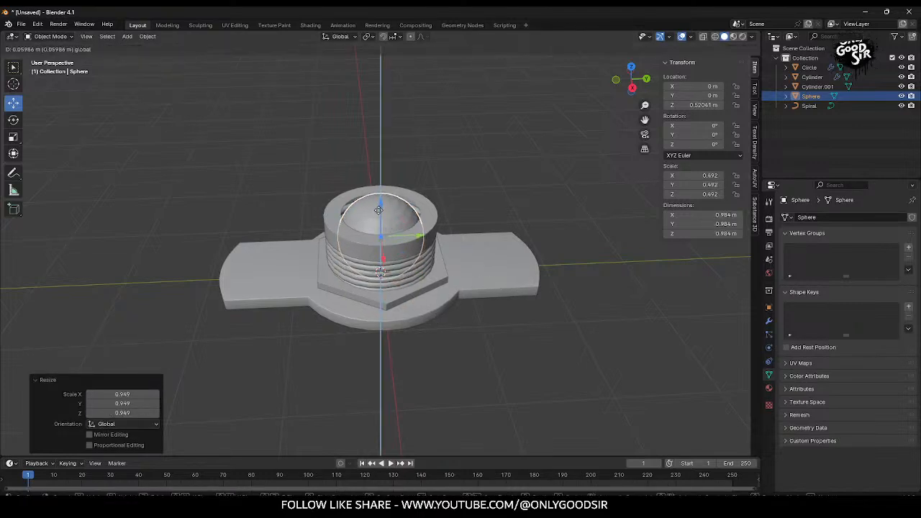
pyautogui.click(387, 250)
pyautogui.scroll(4, 386, 250)
pyautogui.scroll(2, 425, 305)
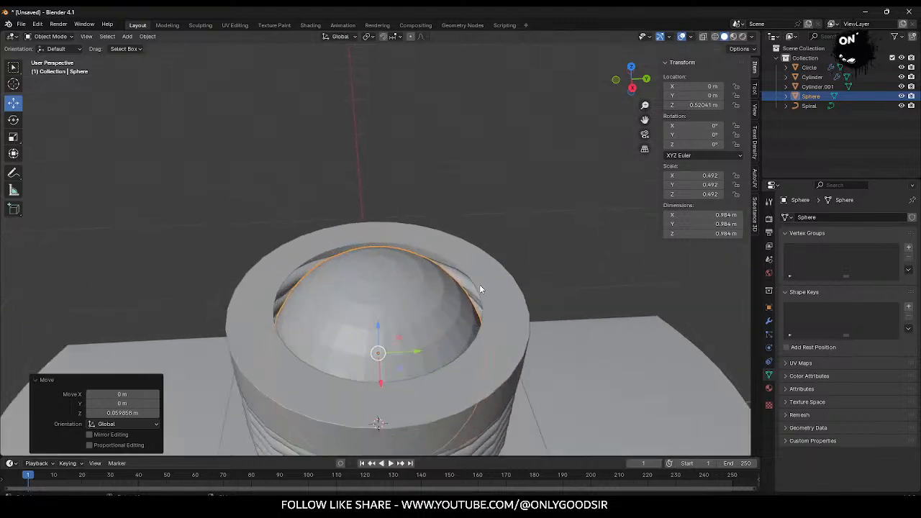
# Step: Scale the cap ring's upper inner edge loop inward slightly to narrow its opening around the sphere, then return to Object Mode
pyautogui.click(477, 284)
pyautogui.press('Tab')
pyautogui.doubleClick(480, 296)
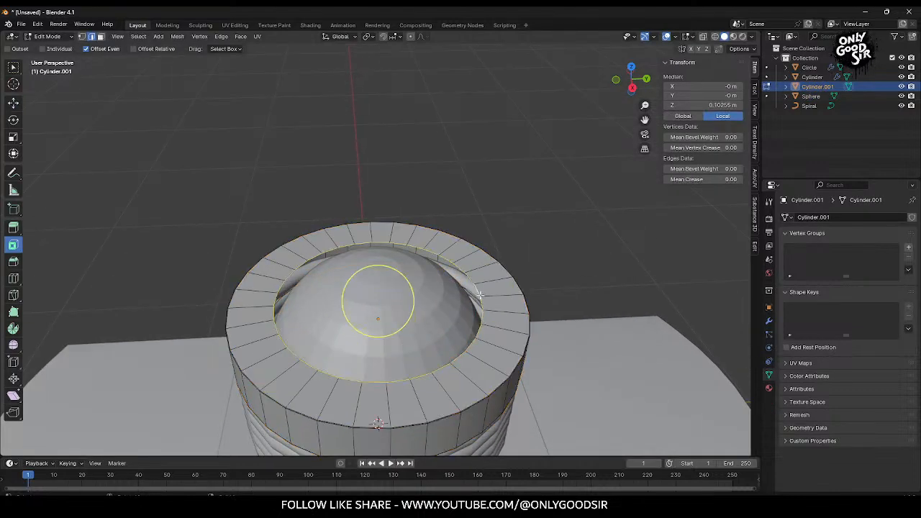
pyautogui.press('s')
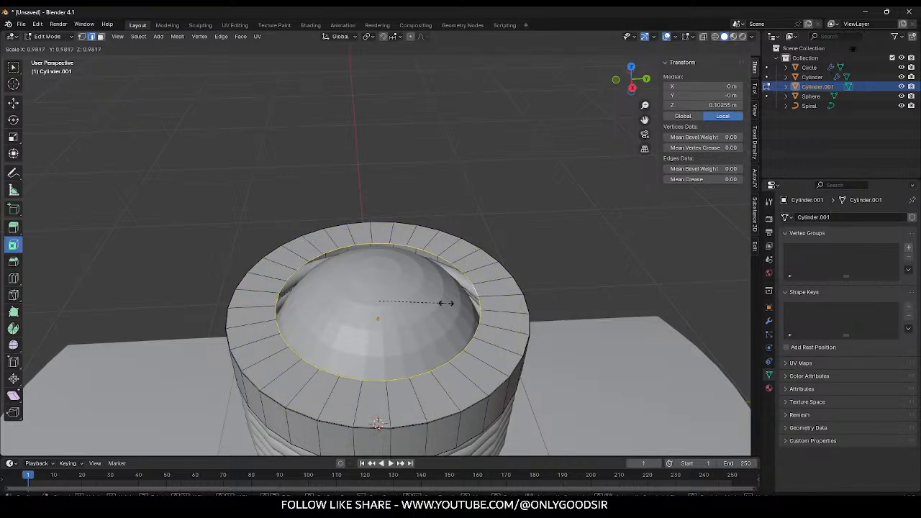
pyautogui.click(445, 302)
pyautogui.press('Tab')
pyautogui.scroll(-4, 489, 295)
# Step: Scale the sphere to about 0.914 m in diameter and raise it to a Z location of about 0.578 m
pyautogui.moveTo(439, 290); pyautogui.dragTo(436, 262, button='middle')
pyautogui.click(390, 258)
pyautogui.moveTo(377, 264); pyautogui.dragTo(377, 256)
pyautogui.press('s')
pyautogui.click(486, 307)
pyautogui.moveTo(433, 332); pyautogui.dragTo(458, 299, button='middle')
pyautogui.scroll(1, 427, 317)
pyautogui.moveTo(376, 281); pyautogui.dragTo(376, 276)
pyautogui.moveTo(417, 252); pyautogui.dragTo(402, 287, button='middle')
pyautogui.scroll(2, 421, 274)
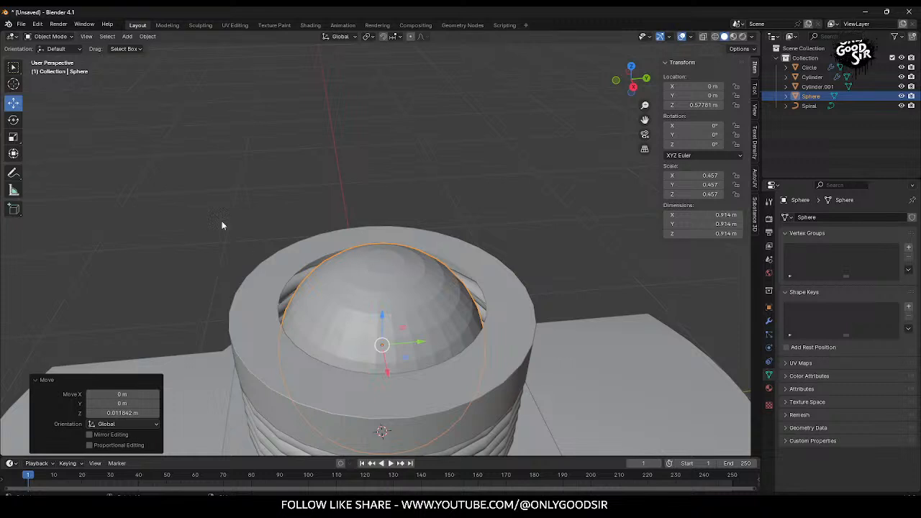
# Step: In Edit Mode, select the two innermost face rings around the sphere's top pole from top view and delete those faces
pyautogui.click(51, 37)
pyautogui.click(50, 59)
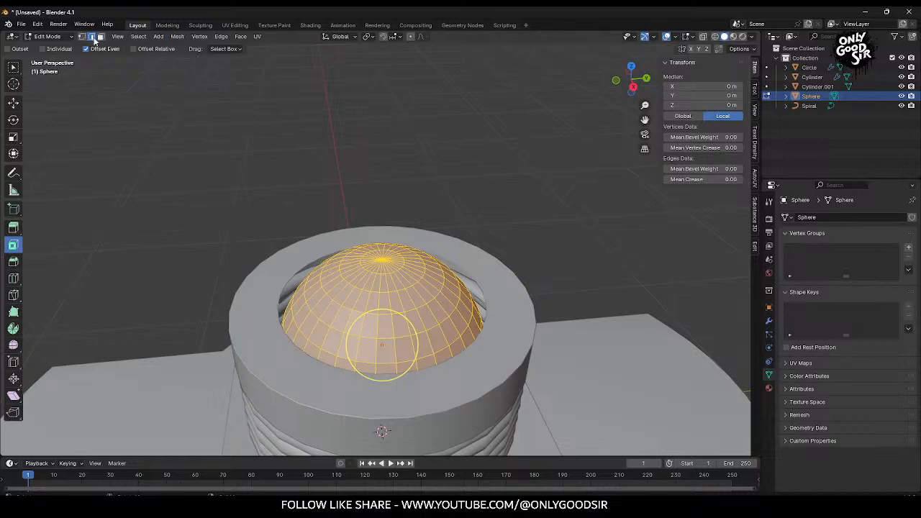
pyautogui.click(100, 36)
pyautogui.moveTo(376, 344); pyautogui.dragTo(406, 317, button='middle')
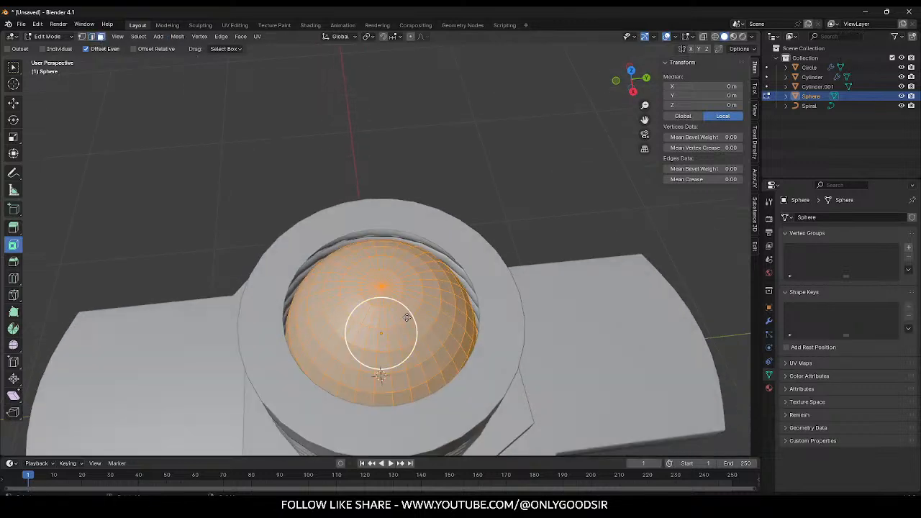
pyautogui.click(632, 70)
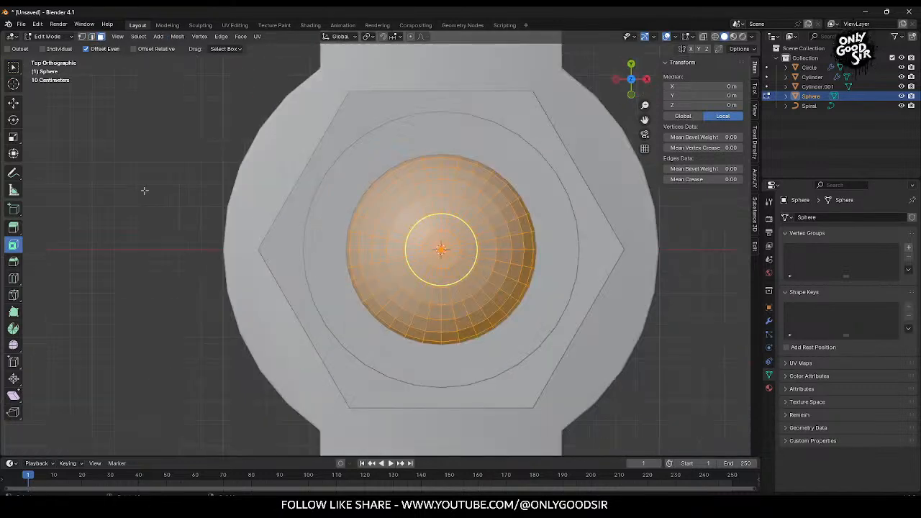
pyautogui.hotkey('alt', 'a')
pyautogui.keyDown('alt'); pyautogui.click(441, 250); pyautogui.keyUp('alt')
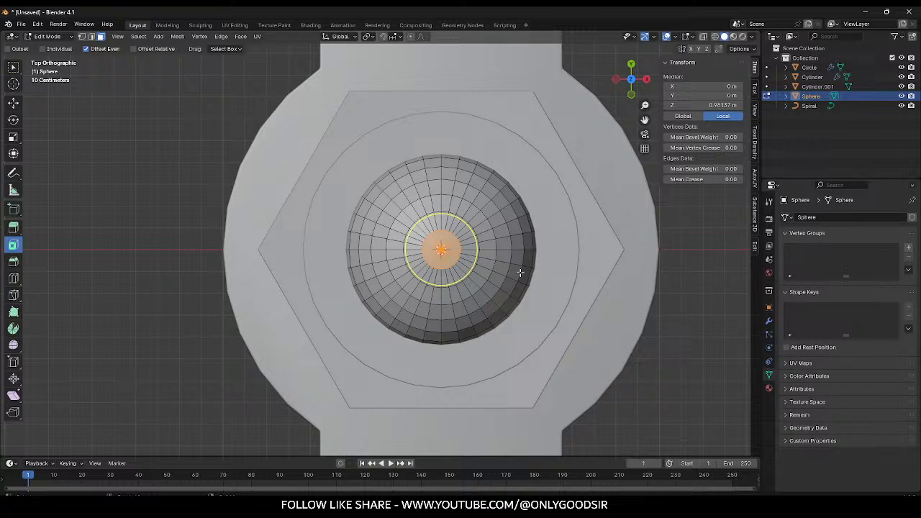
pyautogui.press('ctrl+KP_Add')
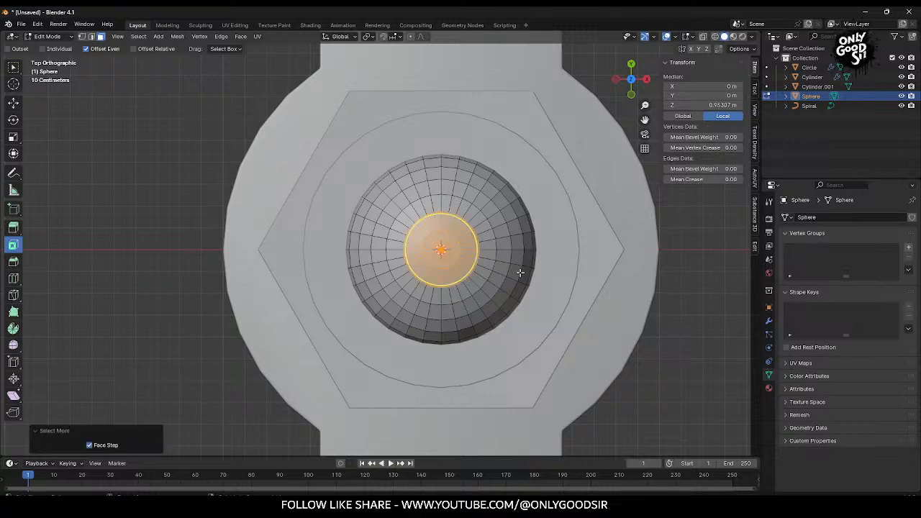
pyautogui.moveTo(428, 325); pyautogui.dragTo(485, 292, button='middle')
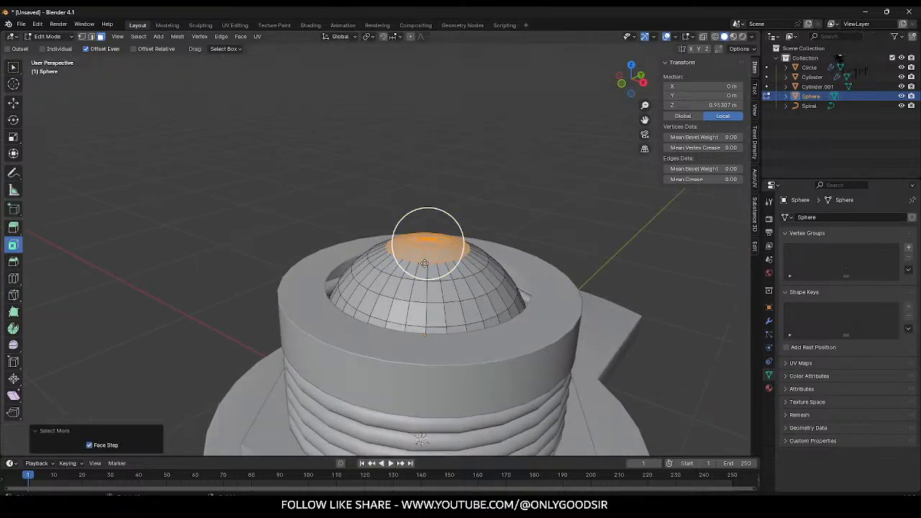
pyautogui.scroll(2, 484, 292)
pyautogui.press('x')
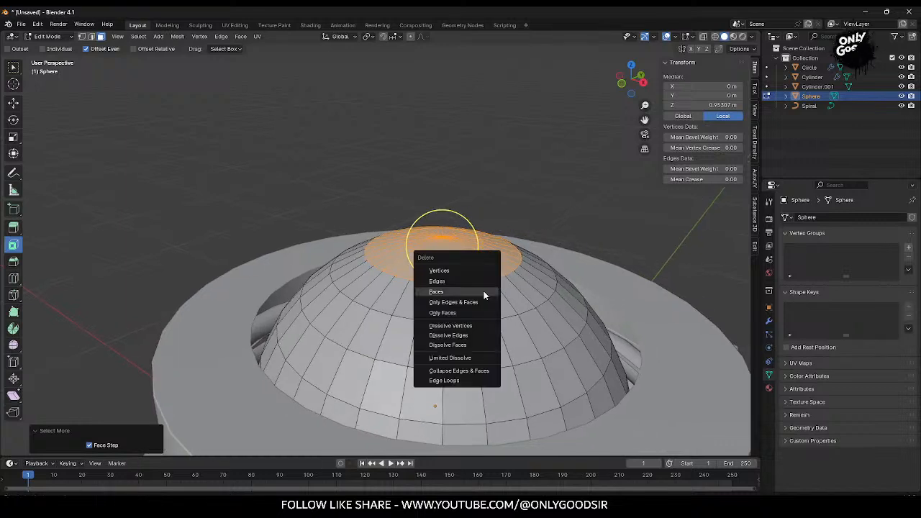
pyautogui.click(484, 293)
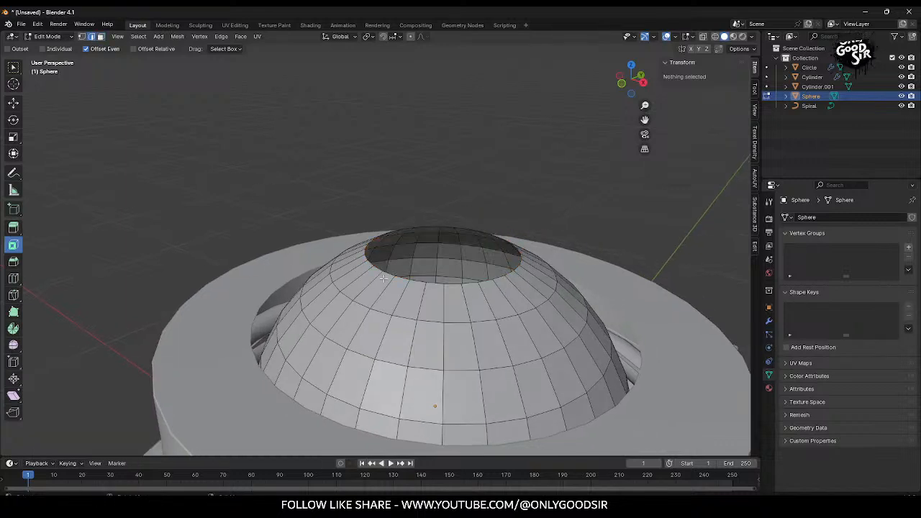
# Step: Extrude the edge loop around the sphere's top opening straight up about 0.95 m to form the lever stem
pyautogui.keyDown('alt'); pyautogui.click(405, 278); pyautogui.keyUp('alt')
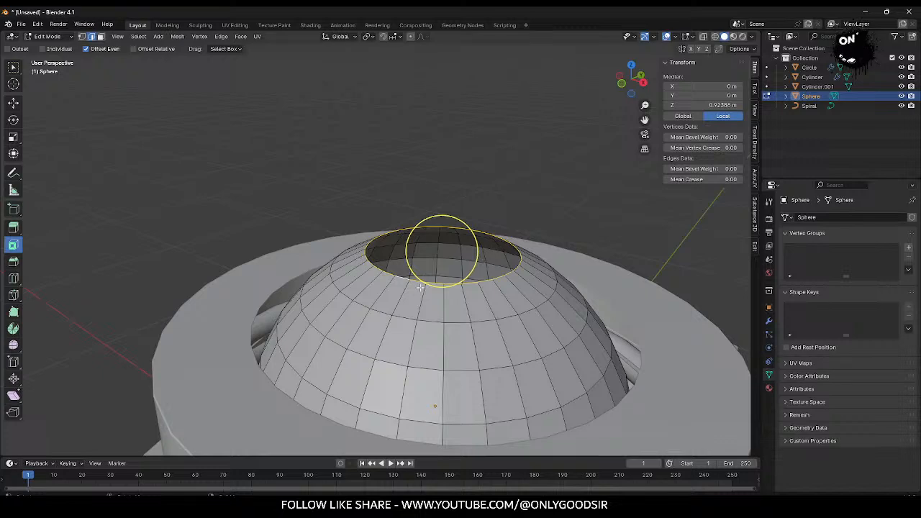
pyautogui.scroll(-3, 445, 295)
pyautogui.moveTo(445, 295); pyautogui.dragTo(428, 316, button='middle')
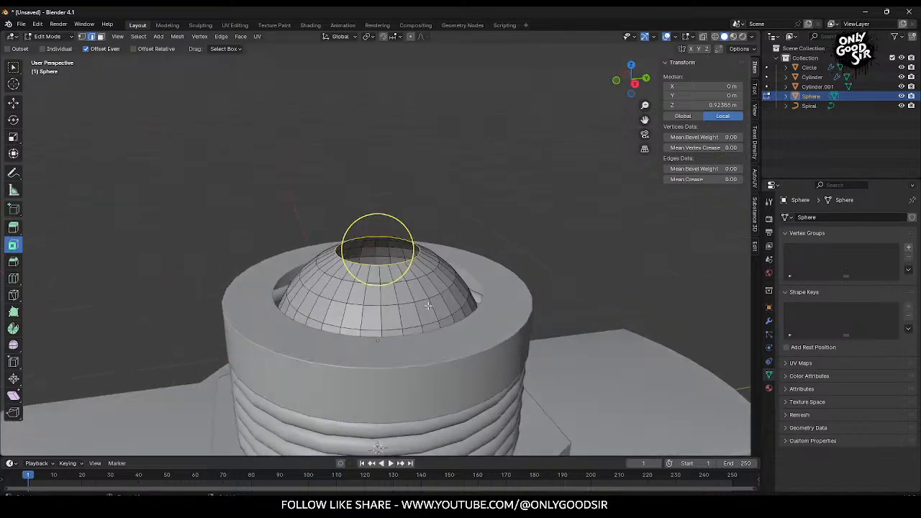
pyautogui.scroll(-3, 184, 167)
pyautogui.click(13, 108)
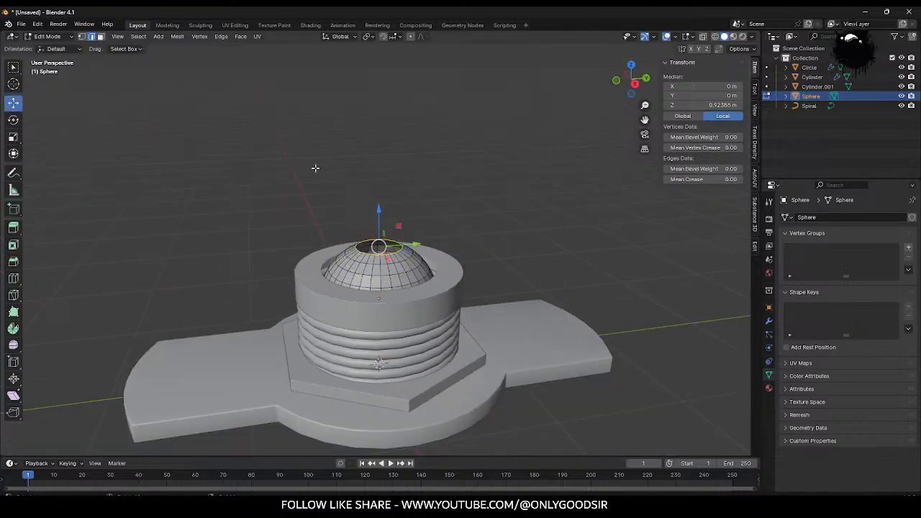
pyautogui.scroll(-3, 407, 253)
pyautogui.press('e')
pyautogui.rightClick(405, 275)
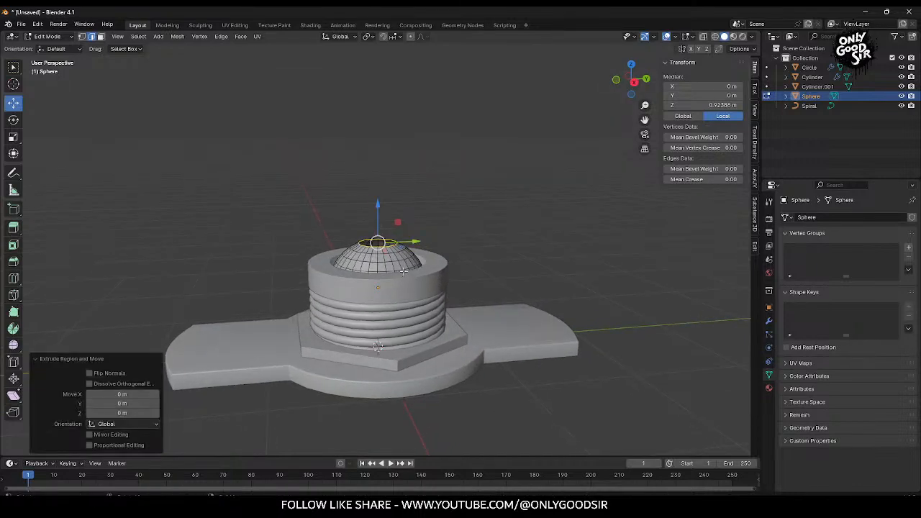
pyautogui.moveTo(379, 209); pyautogui.dragTo(379, 101)
pyautogui.keyDown('shift'); pyautogui.moveTo(399, 222); pyautogui.dragTo(400, 252, button='middle'); pyautogui.keyUp('shift')
# Step: Flare the stem's top edge loop and adjust its height for an overall lever height of about 2.08 m, then return to Object Mode
pyautogui.press('s')
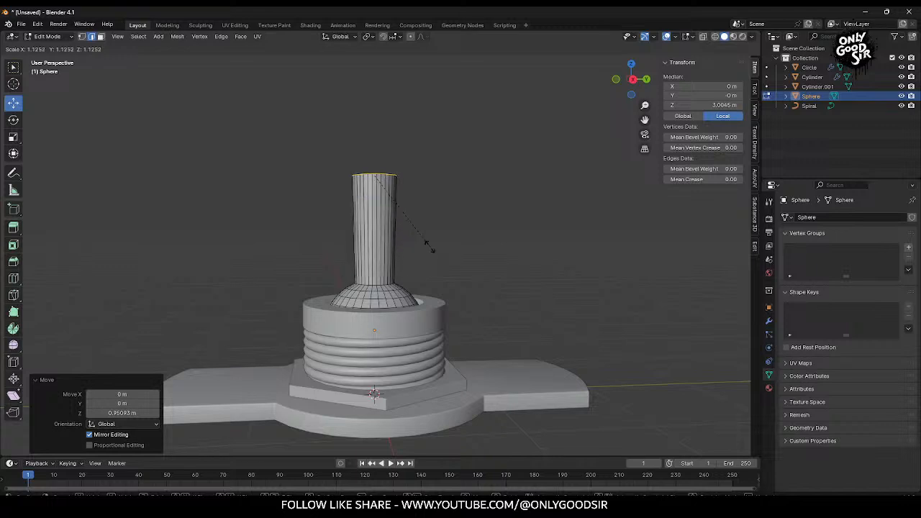
pyautogui.click(442, 243)
pyautogui.moveTo(377, 141); pyautogui.dragTo(373, 151)
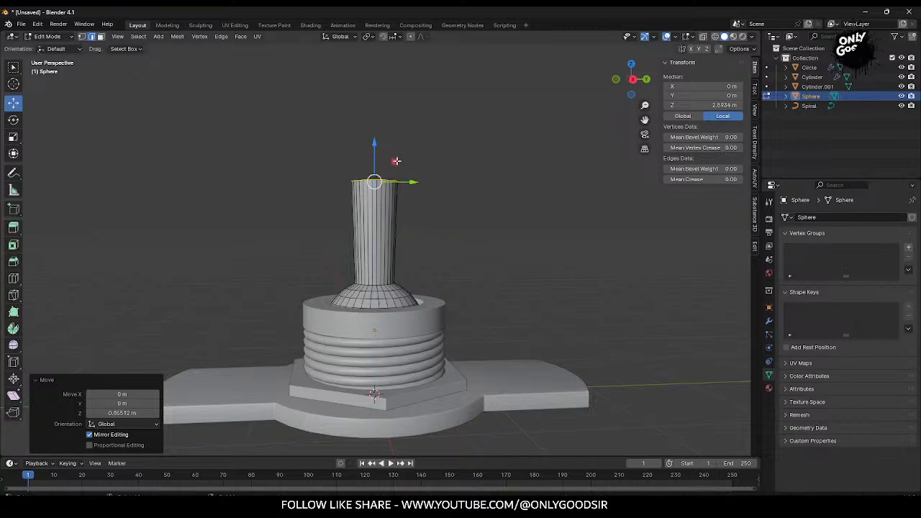
pyautogui.press('s')
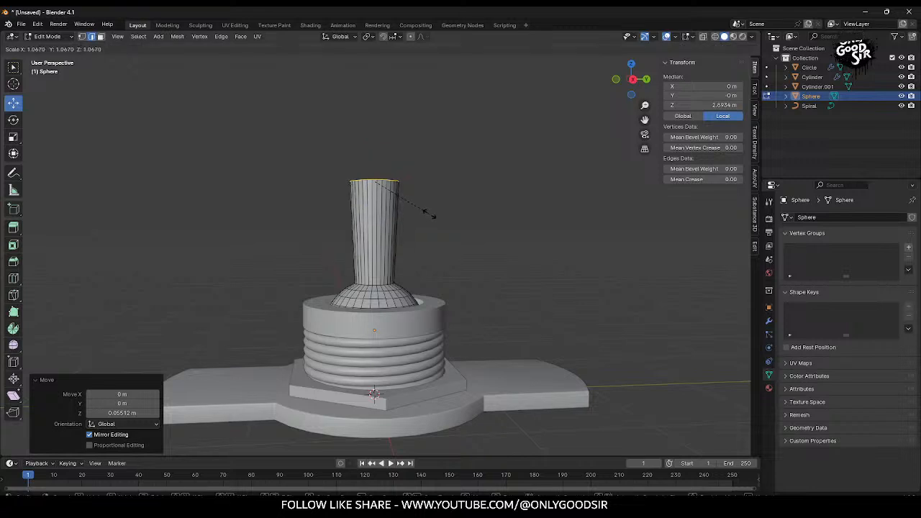
pyautogui.click(428, 211)
pyautogui.moveTo(373, 160); pyautogui.dragTo(383, 120)
pyautogui.moveTo(436, 221)
pyautogui.mouseDown(button='middle')
pyautogui.moveTo(382, 239)
pyautogui.moveTo(430, 223)
pyautogui.mouseUp(button='middle')
pyautogui.press('Tab')
pyautogui.click(460, 225)
pyautogui.scroll(-2, 445, 259)
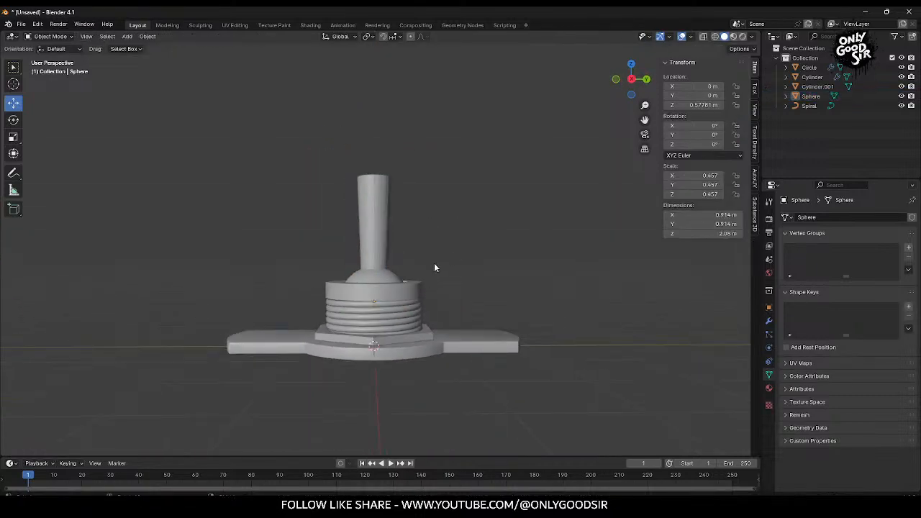
# Step: Add a second UV sphere, raise it about 2.32 m above the stem's open end and scale it to about 0.56 m in diameter
pyautogui.click(362, 255)
pyautogui.moveTo(390, 220); pyautogui.dragTo(384, 243, button='middle')
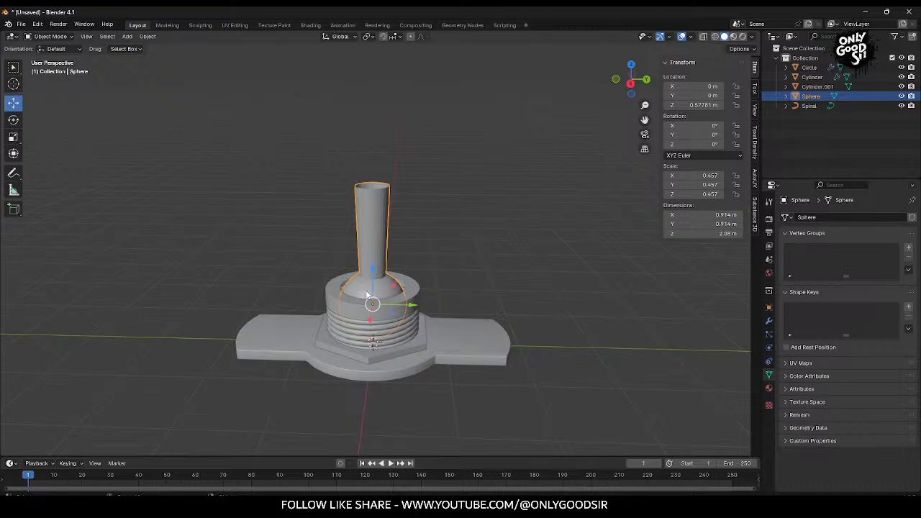
pyautogui.click(133, 37)
pyautogui.moveTo(133, 49)
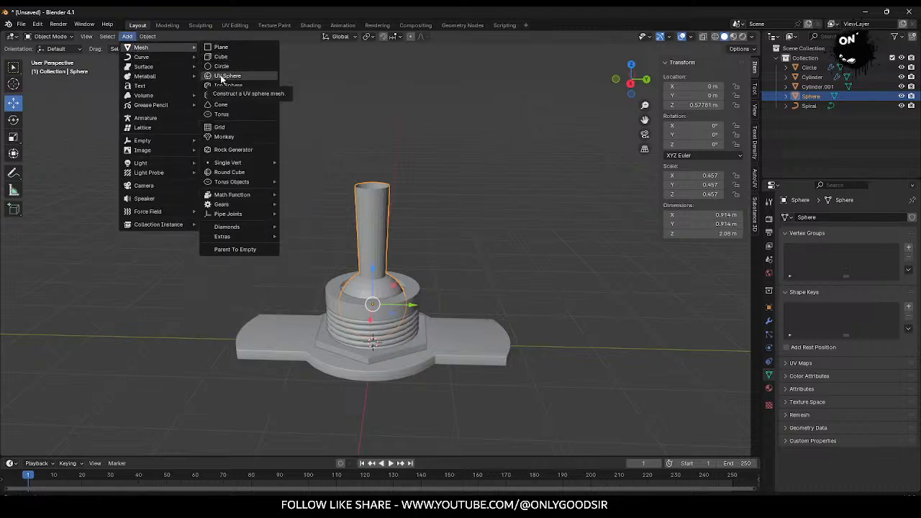
pyautogui.click(222, 77)
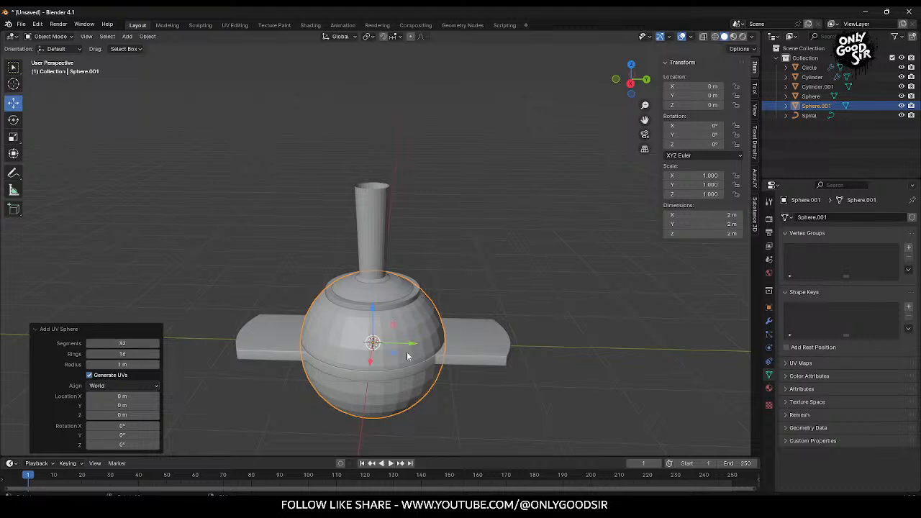
pyautogui.moveTo(373, 311); pyautogui.dragTo(373, 144)
pyautogui.press('s')
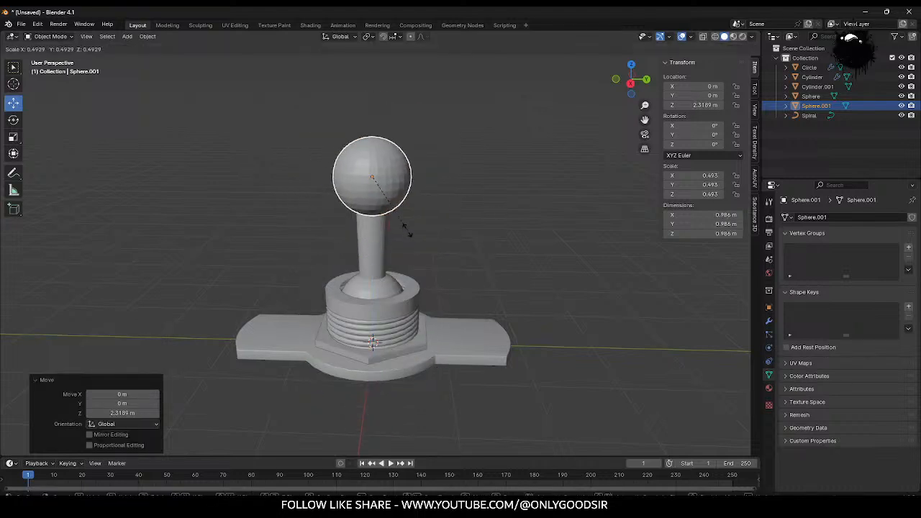
pyautogui.click(384, 214)
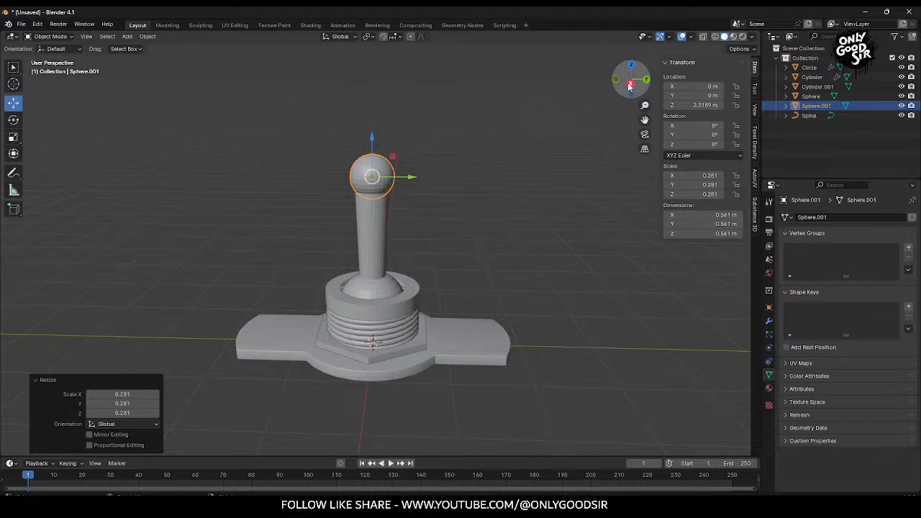
# Step: In right view with X-ray on, shrink the tip sphere to about 0.39 m and lower it to a Z location of about 2.2 m
pyautogui.click(631, 83)
pyautogui.scroll(1, 435, 229)
pyautogui.click(706, 37)
pyautogui.scroll(4, 423, 215)
pyautogui.keyDown('shift'); pyautogui.moveTo(452, 119); pyautogui.dragTo(471, 283, button='middle'); pyautogui.keyUp('shift')
pyautogui.press('s')
pyautogui.click(442, 230)
pyautogui.press('g')
pyautogui.press('z')
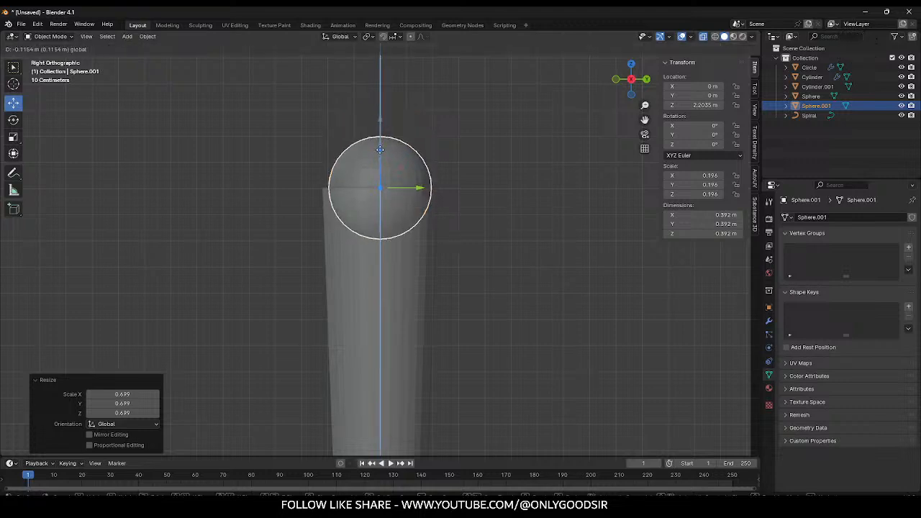
pyautogui.click(442, 213)
# Step: Enlarge the tip sphere to about 0.438 m to match the stem's width and lower it to a Z location of 2.162 m
pyautogui.press('s')
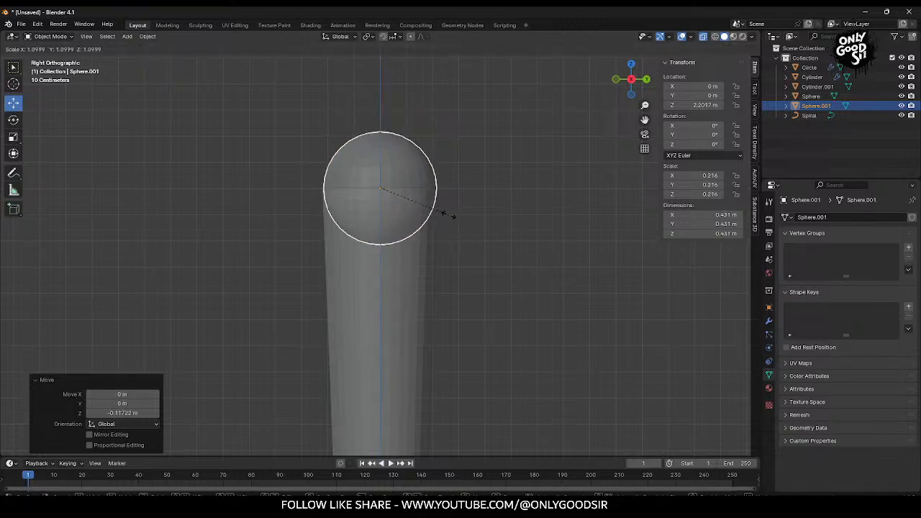
pyautogui.click(446, 214)
pyautogui.moveTo(381, 153); pyautogui.dragTo(381, 160)
pyautogui.scroll(4, 384, 227)
pyautogui.keyDown('shift'); pyautogui.moveTo(424, 191); pyautogui.dragTo(424, 242, button='middle'); pyautogui.keyUp('shift')
pyautogui.moveTo(375, 164); pyautogui.dragTo(370, 177)
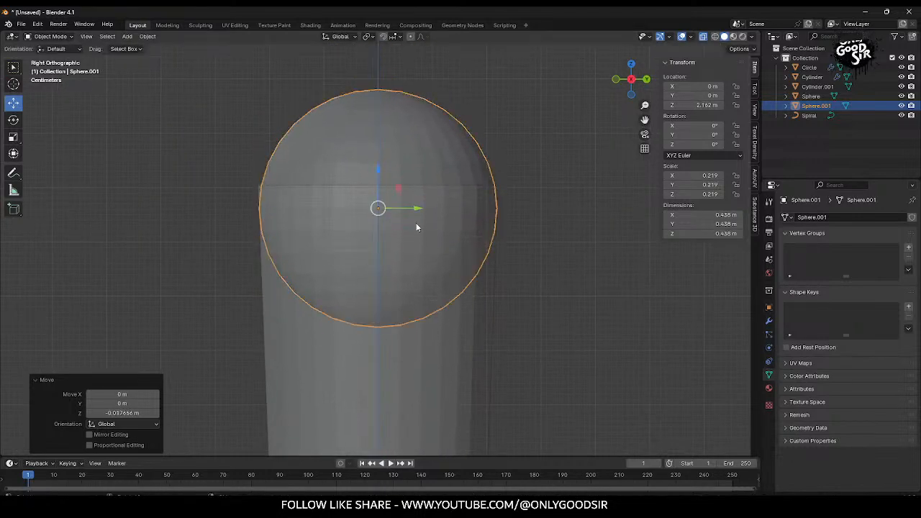
# Step: Switch to wireframe display and enlarge the tip sphere to about 0.451 m in diameter
pyautogui.click(714, 36)
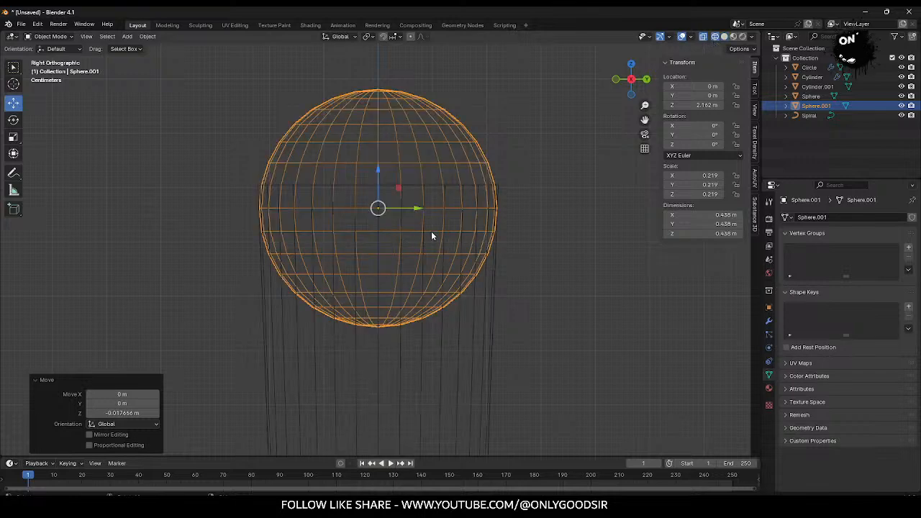
pyautogui.press('s')
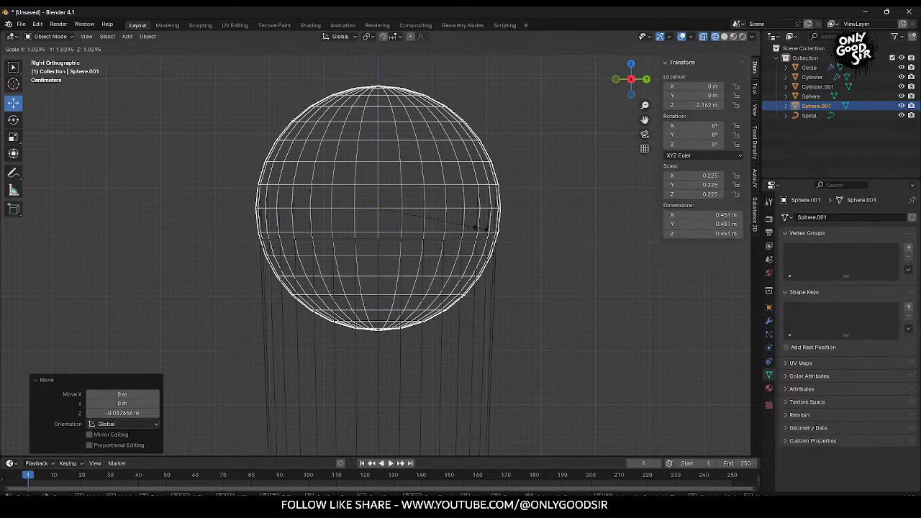
pyautogui.click(481, 229)
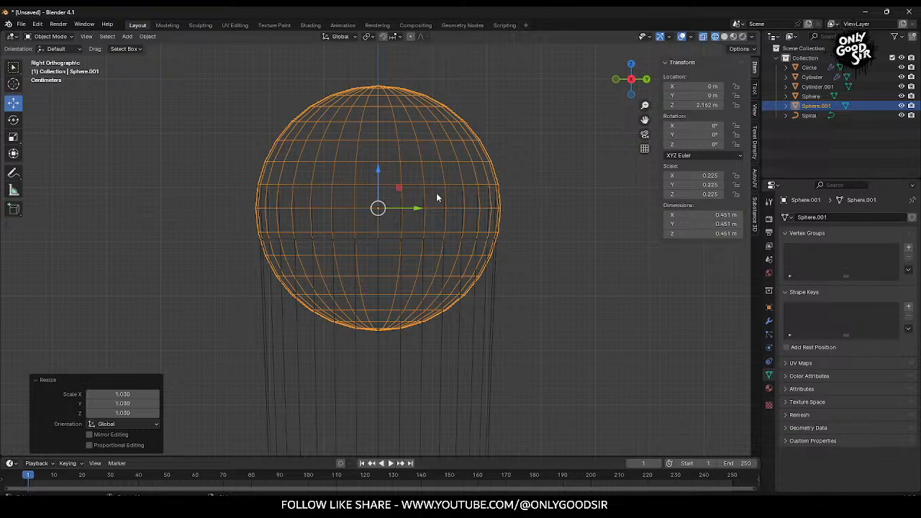
# Step: Delete the tip sphere's lower faces down from the stem's top edge, leaving a dome, and return to Object Mode
pyautogui.click(50, 36)
pyautogui.click(48, 56)
pyautogui.click(101, 37)
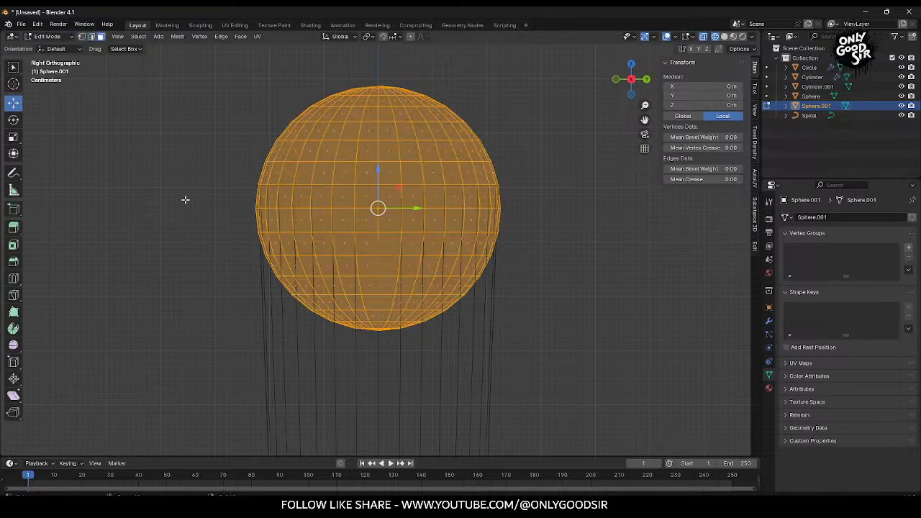
pyautogui.click(185, 199)
pyautogui.moveTo(216, 181); pyautogui.dragTo(609, 380)
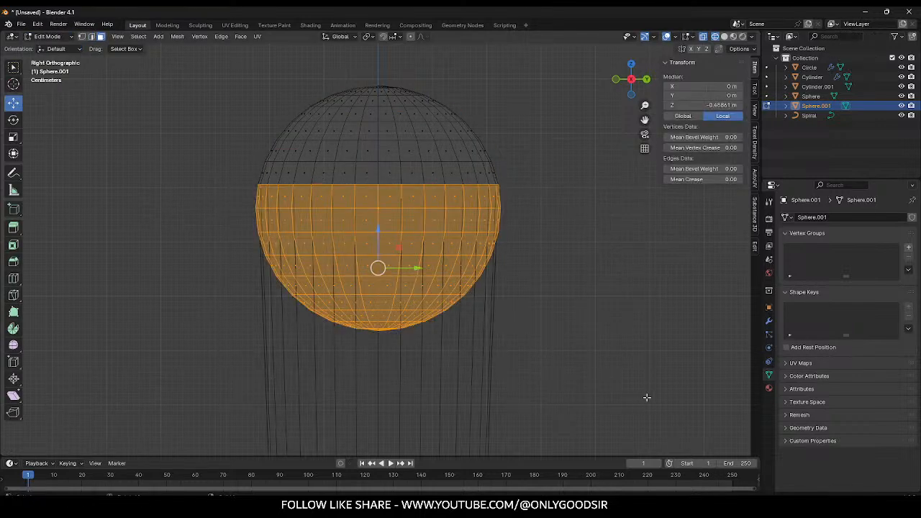
pyautogui.press('x')
pyautogui.click(646, 397)
pyautogui.press('Tab')
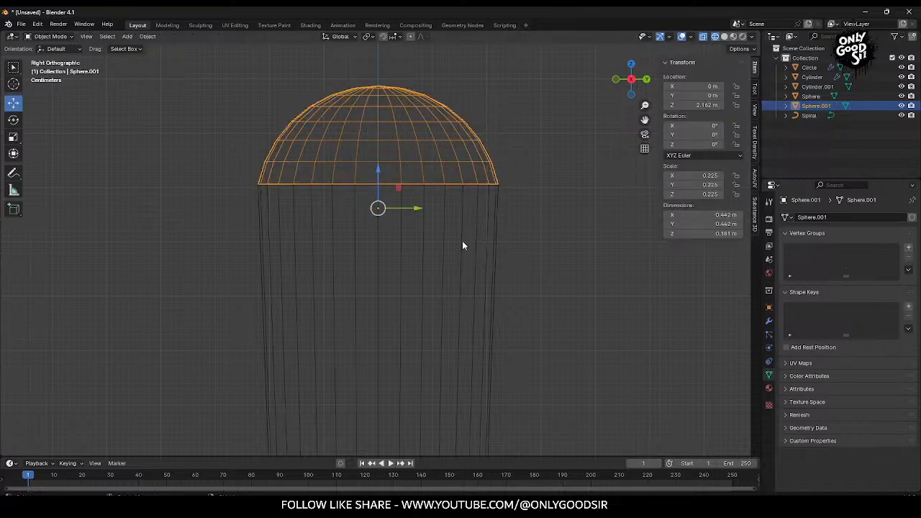
# Step: Select the tip dome together with the lever stem and join them into one object
pyautogui.hotkey('alt', 'a')
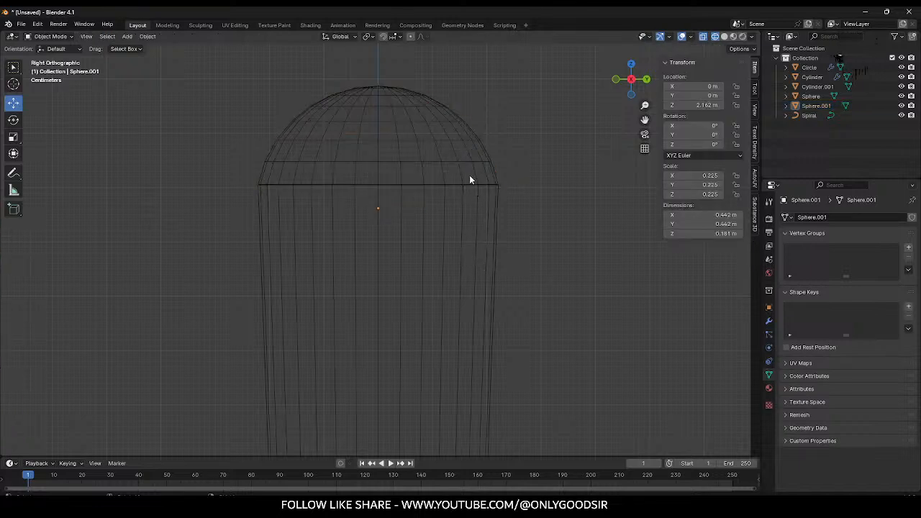
pyautogui.scroll(1, 432, 204)
pyautogui.moveTo(432, 203); pyautogui.dragTo(379, 185, button='middle')
pyautogui.scroll(3, 372, 186)
pyautogui.scroll(-4, 371, 186)
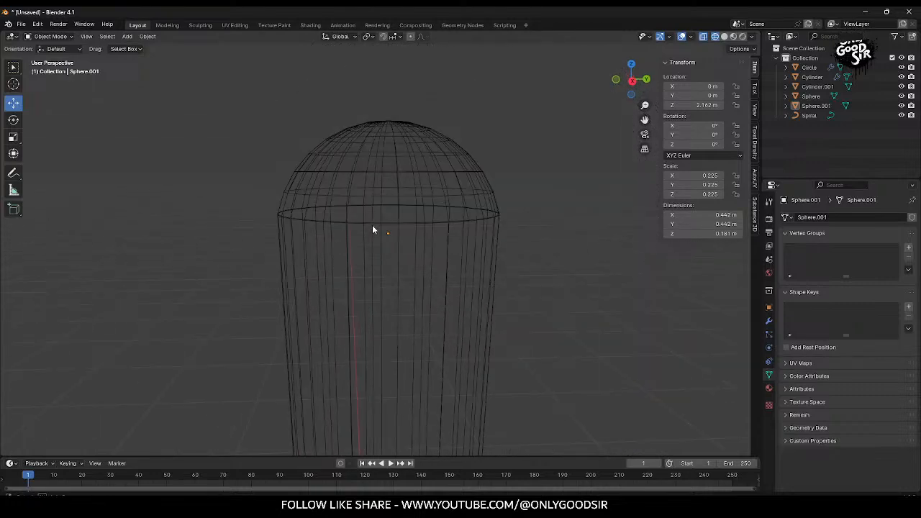
pyautogui.scroll(2, 393, 203)
pyautogui.click(408, 205)
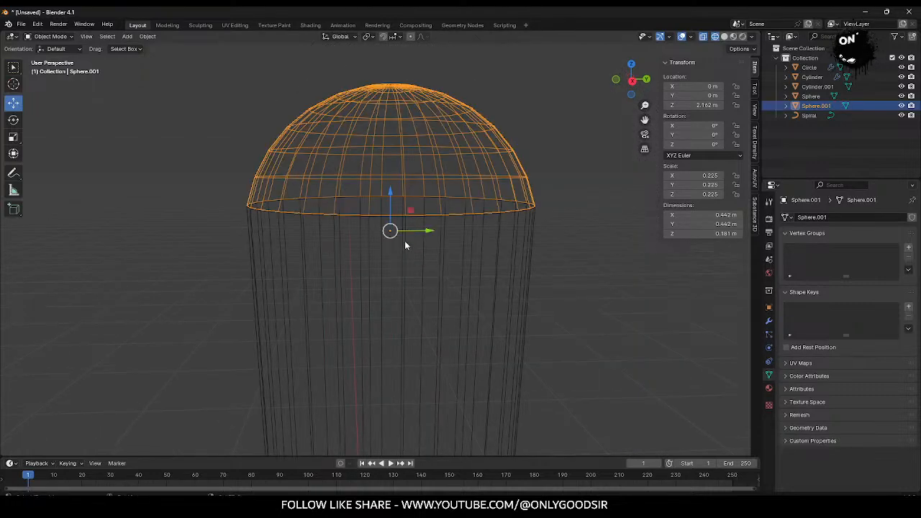
pyautogui.keyDown('shift'); pyautogui.click(405, 241); pyautogui.keyUp('shift')
pyautogui.rightClick(401, 250)
pyautogui.click(370, 265)
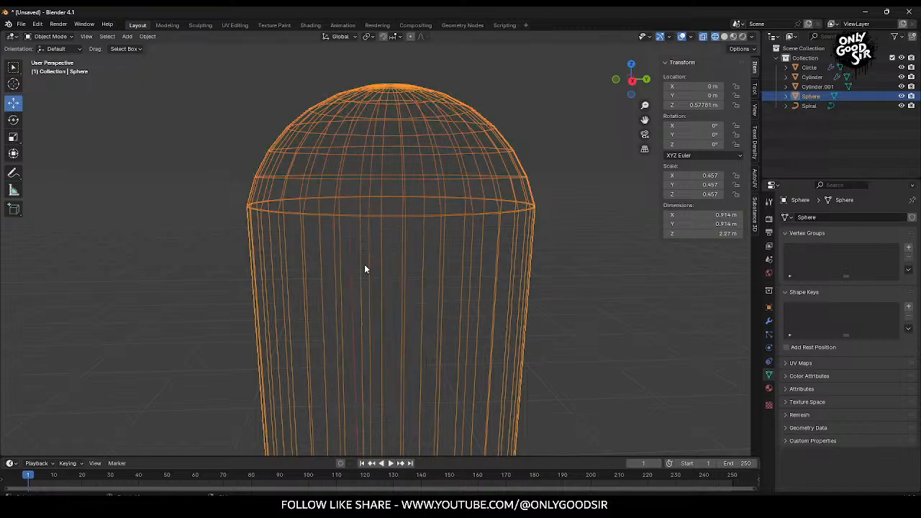
# Step: In Edit Mode, box-select the vertices along the seam between dome and stem in right view and merge them by distance
pyautogui.scroll(-5, 481, 301)
pyautogui.scroll(-1, 475, 337)
pyautogui.scroll(5, 451, 299)
pyautogui.scroll(4, 539, 246)
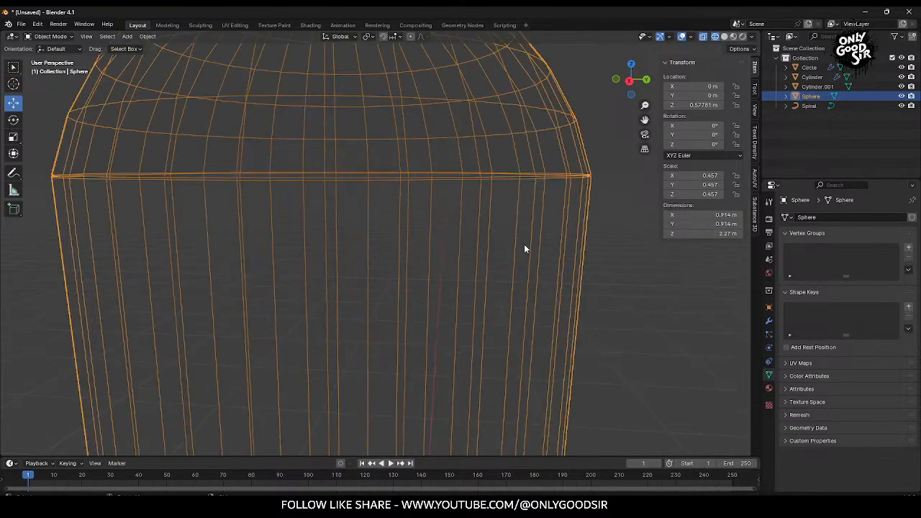
pyautogui.scroll(2, 410, 188)
pyautogui.moveTo(413, 188); pyautogui.dragTo(410, 189, button='middle')
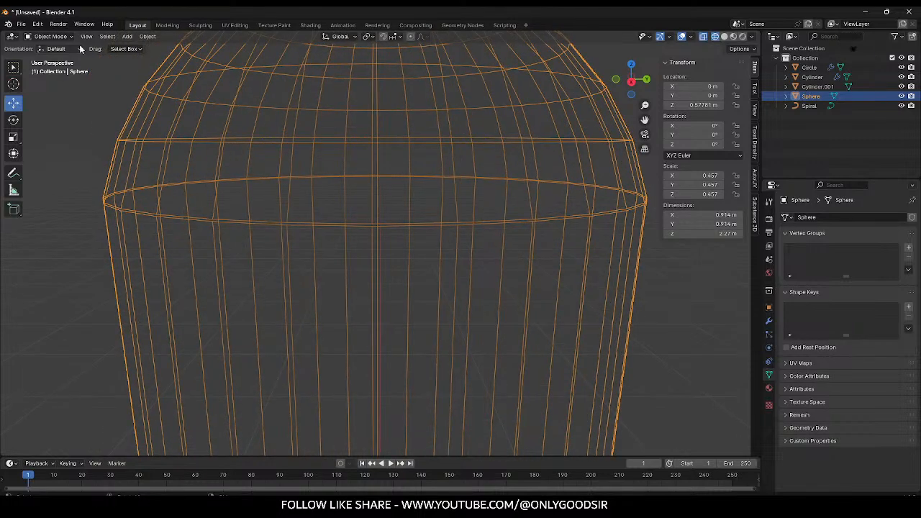
pyautogui.click(49, 36)
pyautogui.click(45, 59)
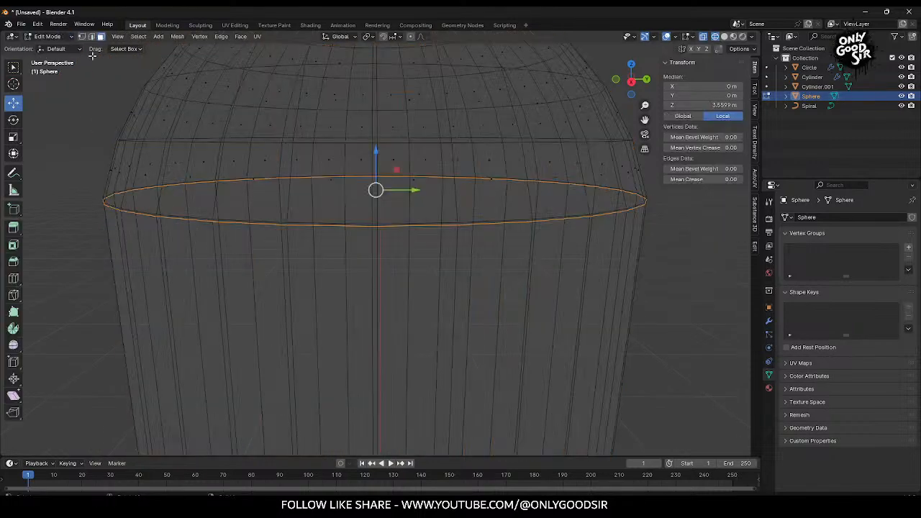
pyautogui.hotkey('ctrl', 'l')
pyautogui.scroll(-5, 403, 255)
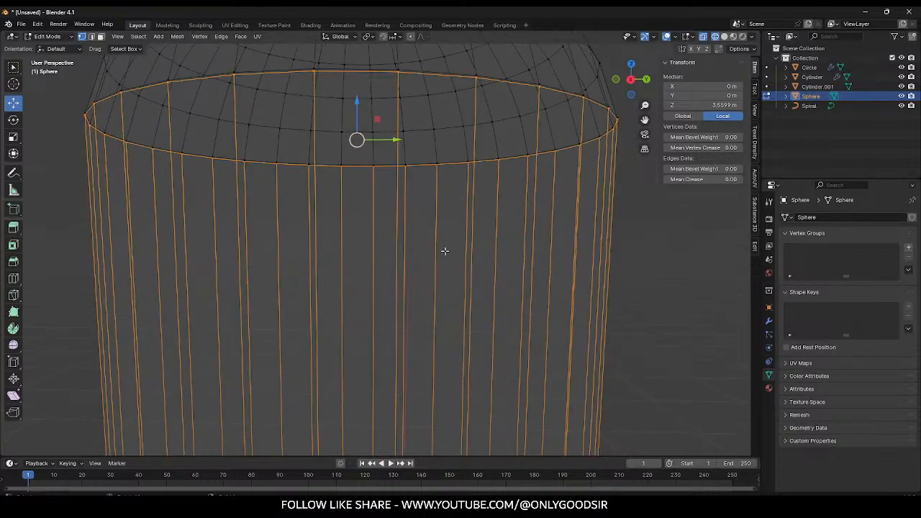
pyautogui.click(631, 79)
pyautogui.scroll(2, 521, 247)
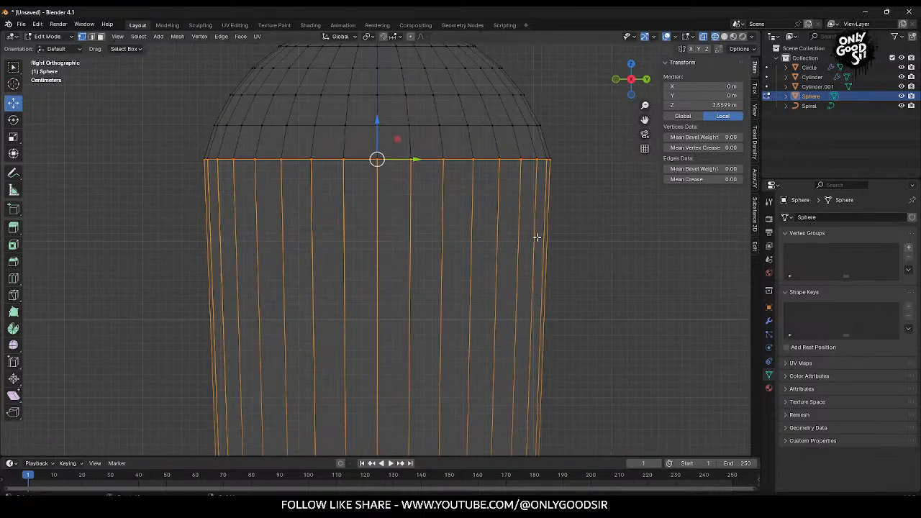
pyautogui.hotkey('alt', 'a')
pyautogui.moveTo(177, 149); pyautogui.dragTo(547, 184)
pyautogui.moveTo(547, 184); pyautogui.dragTo(400, 220, button='middle')
pyautogui.rightClick(352, 242)
pyautogui.moveTo(319, 447)
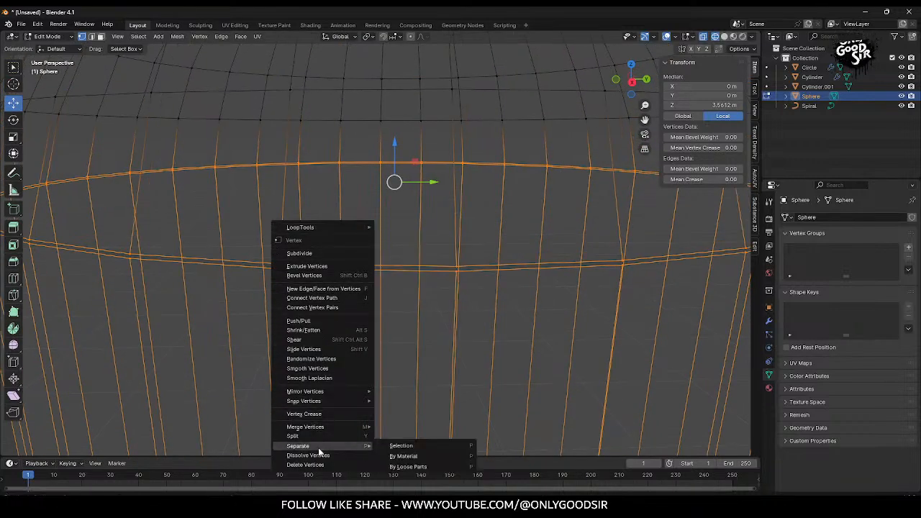
pyautogui.moveTo(336, 429)
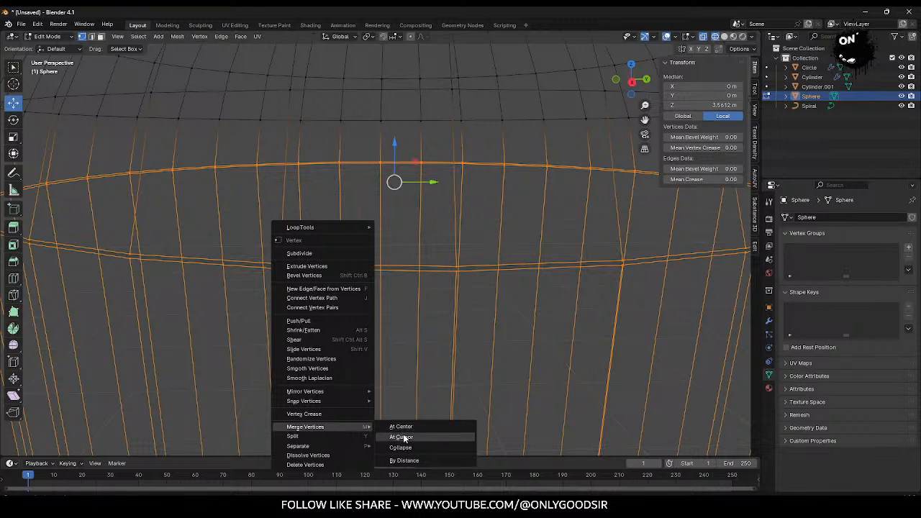
pyautogui.click(408, 461)
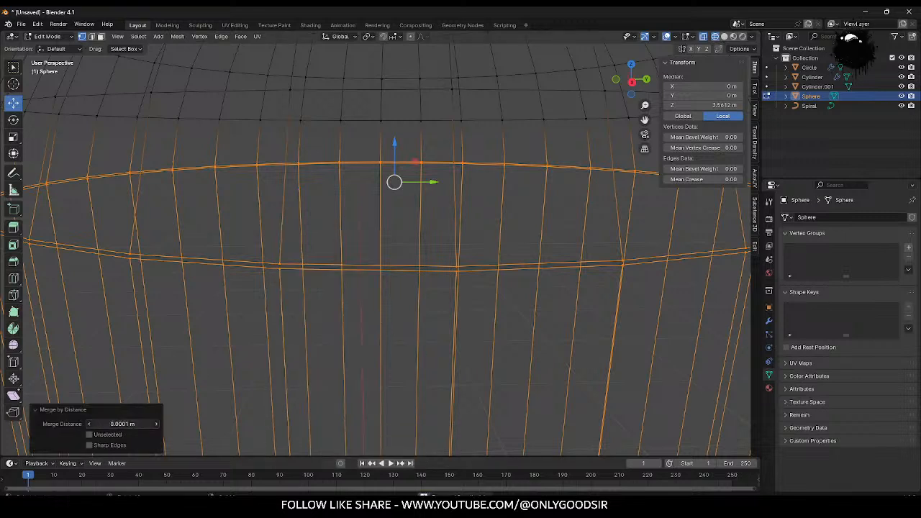
# Step: Adjust the seam's merge distance to 0.0301 m and return to Object Mode
pyautogui.moveTo(123, 424); pyautogui.dragTo(224, 424)
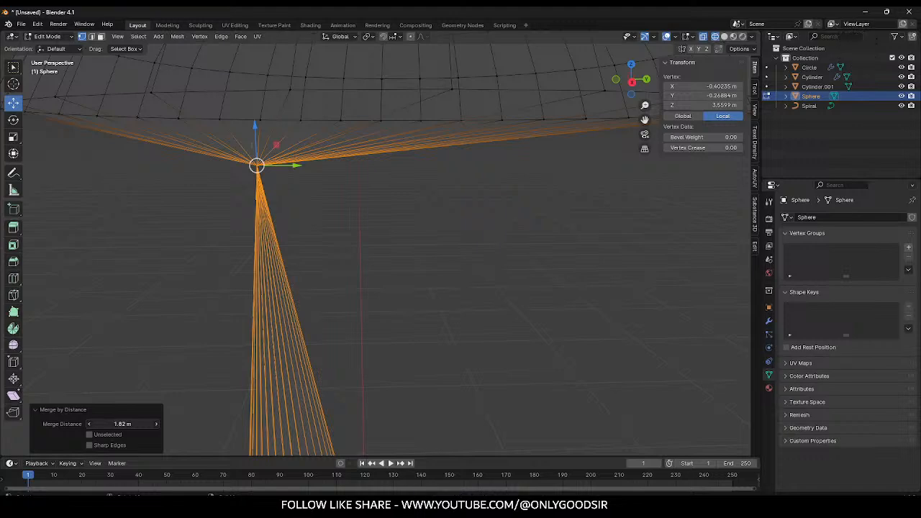
pyautogui.moveTo(188, 424); pyautogui.dragTo(133, 424)
pyautogui.scroll(-6, 421, 294)
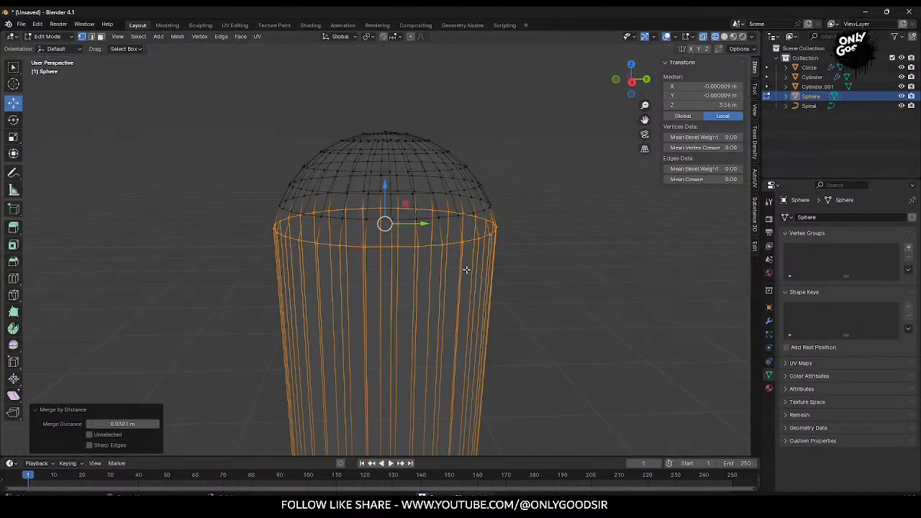
pyautogui.press('Tab')
# Step: In right view, box-select the faces of the lower half of the lever's base ball, delete them and return to Object Mode
pyautogui.click(504, 256)
pyautogui.moveTo(493, 285); pyautogui.dragTo(416, 261, button='middle')
pyautogui.click(416, 261)
pyautogui.scroll(-4, 420, 293)
pyautogui.keyDown('shift'); pyautogui.moveTo(421, 330); pyautogui.dragTo(379, 220, button='middle'); pyautogui.keyUp('shift')
pyautogui.scroll(3, 454, 270)
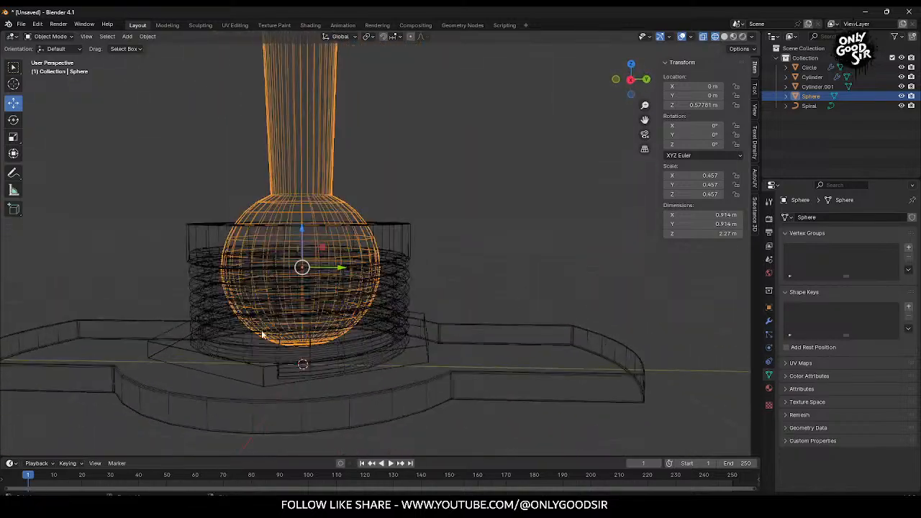
pyautogui.moveTo(275, 336); pyautogui.dragTo(216, 308, button='middle')
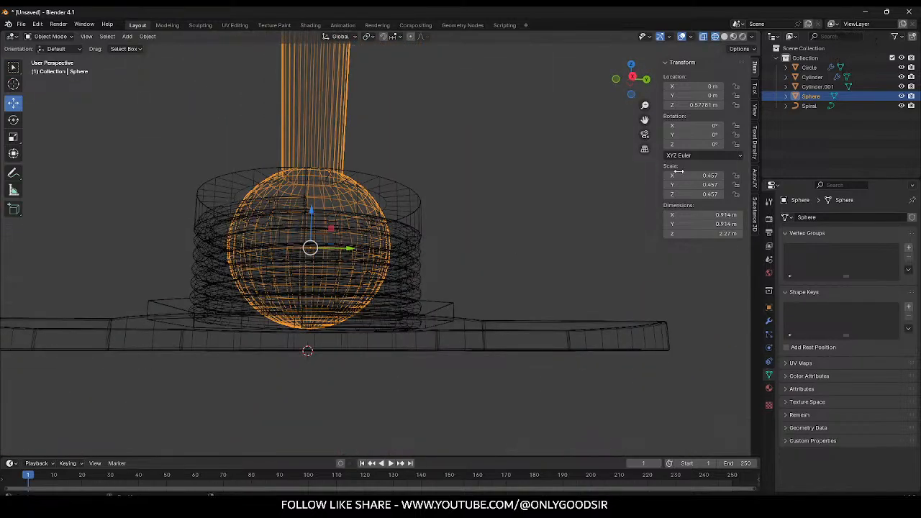
pyautogui.click(632, 77)
pyautogui.press('Tab')
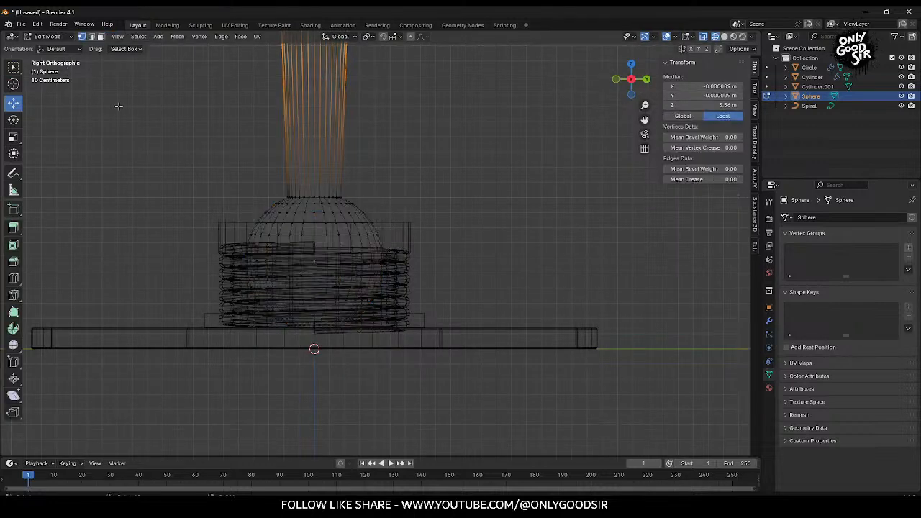
pyautogui.click(100, 36)
pyautogui.scroll(3, 339, 259)
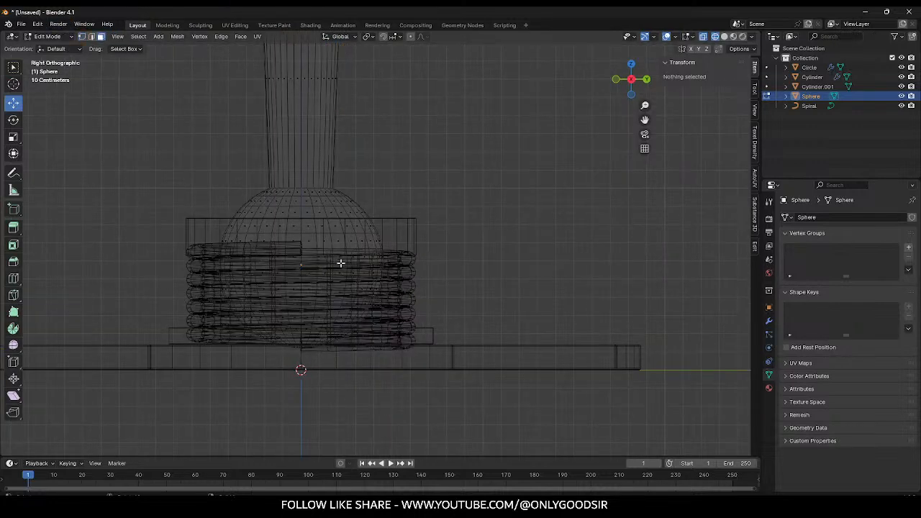
pyautogui.moveTo(169, 224); pyautogui.dragTo(608, 411)
pyautogui.press('x')
pyautogui.press('f')
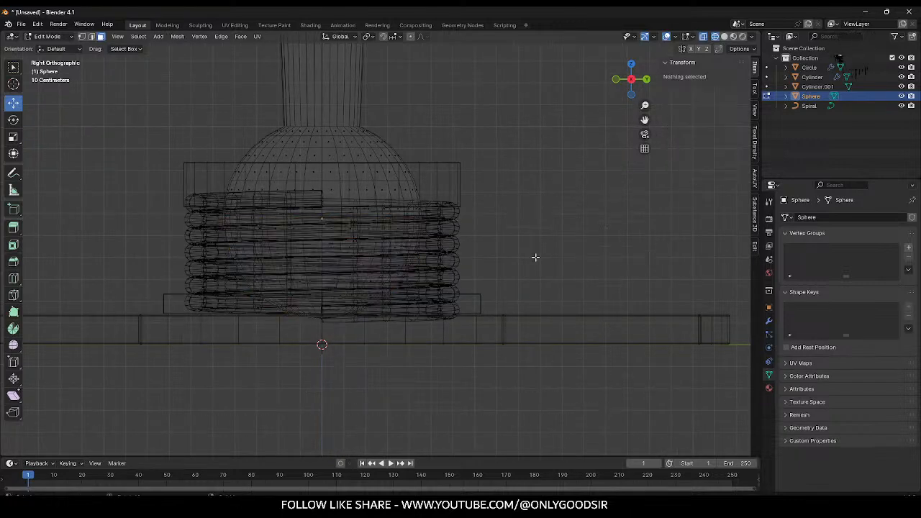
pyautogui.hotkey('ctrl', 'z')
pyautogui.press('x')
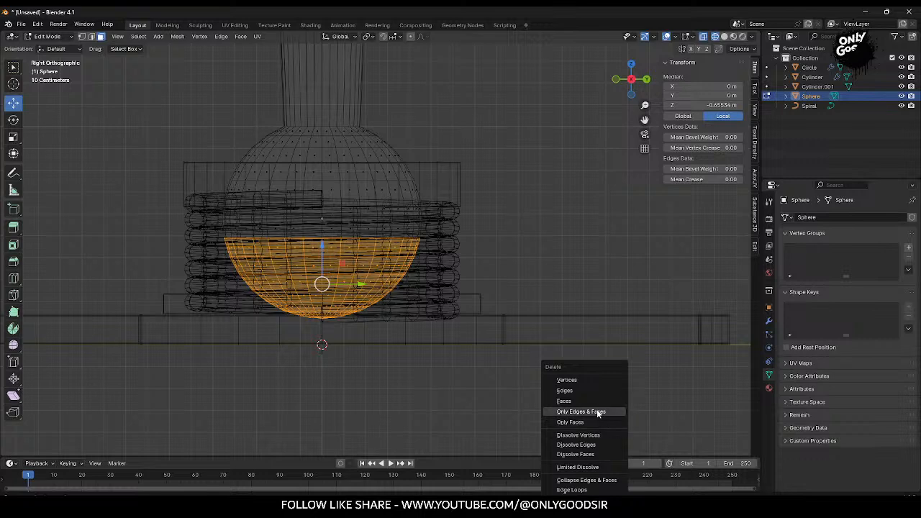
pyautogui.click(593, 402)
pyautogui.press('Tab')
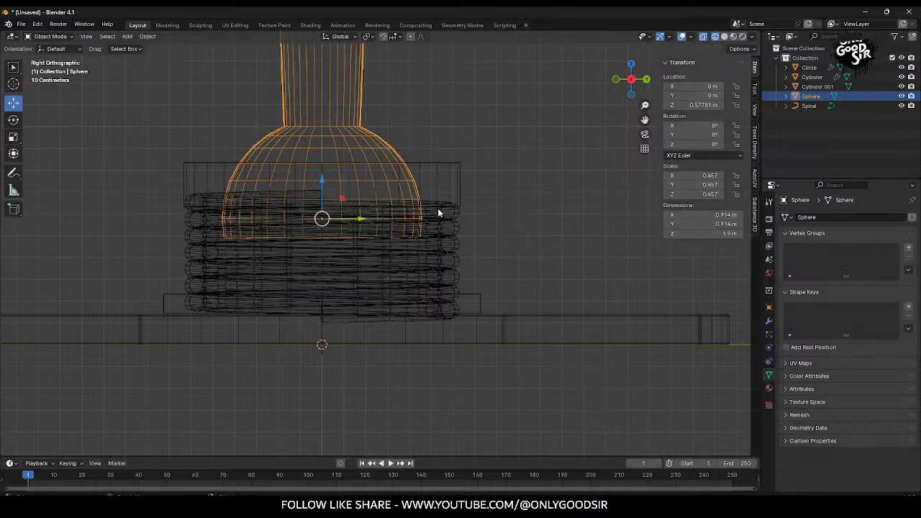
# Step: Deselect the lever, switch to solid shading with X-ray off, and examine how it sits in the threaded ring
pyautogui.scroll(2, 438, 208)
pyautogui.moveTo(438, 207); pyautogui.dragTo(426, 280, button='middle')
pyautogui.scroll(-1, 426, 279)
pyautogui.scroll(2, 426, 280)
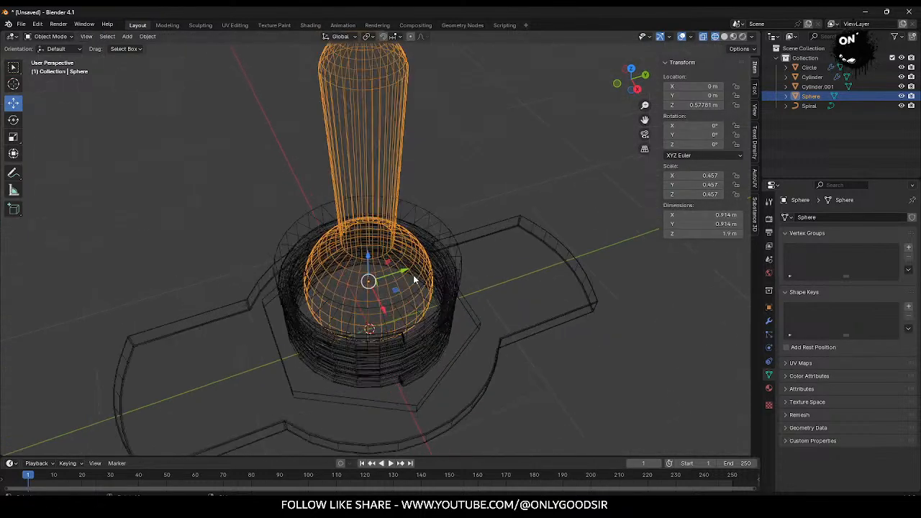
pyautogui.keyDown('shift'); pyautogui.moveTo(425, 201); pyautogui.dragTo(427, 249, button='middle'); pyautogui.keyUp('shift')
pyautogui.scroll(-3, 466, 316)
pyautogui.keyDown('shift'); pyautogui.moveTo(436, 308); pyautogui.dragTo(438, 253, button='middle'); pyautogui.keyUp('shift')
pyautogui.click(492, 179)
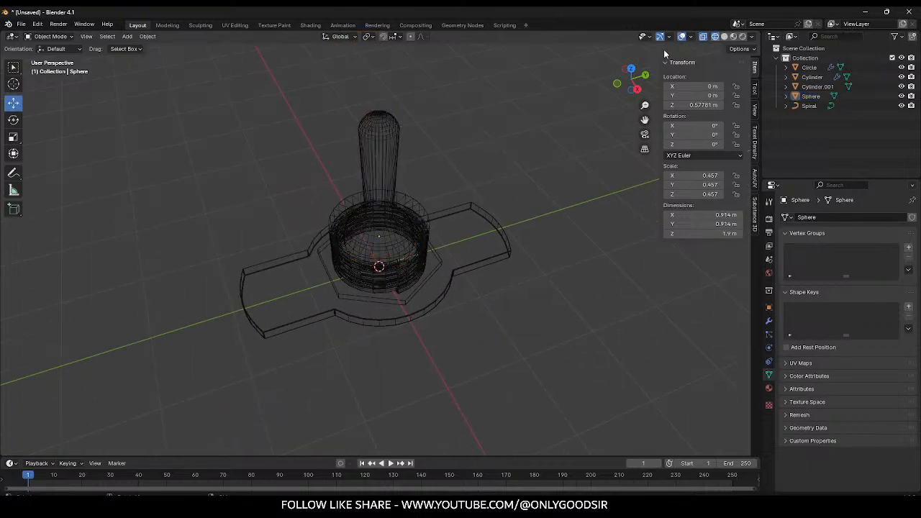
pyautogui.click(725, 37)
pyautogui.moveTo(461, 205); pyautogui.dragTo(466, 182, button='middle')
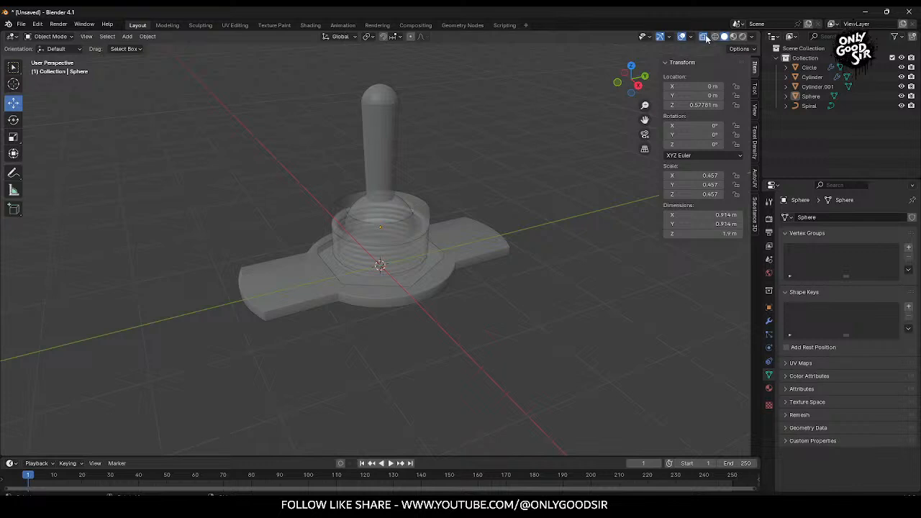
pyautogui.click(705, 36)
pyautogui.scroll(4, 376, 264)
pyautogui.keyDown('shift'); pyautogui.moveTo(397, 211); pyautogui.dragTo(323, 151, button='middle'); pyautogui.keyUp('shift')
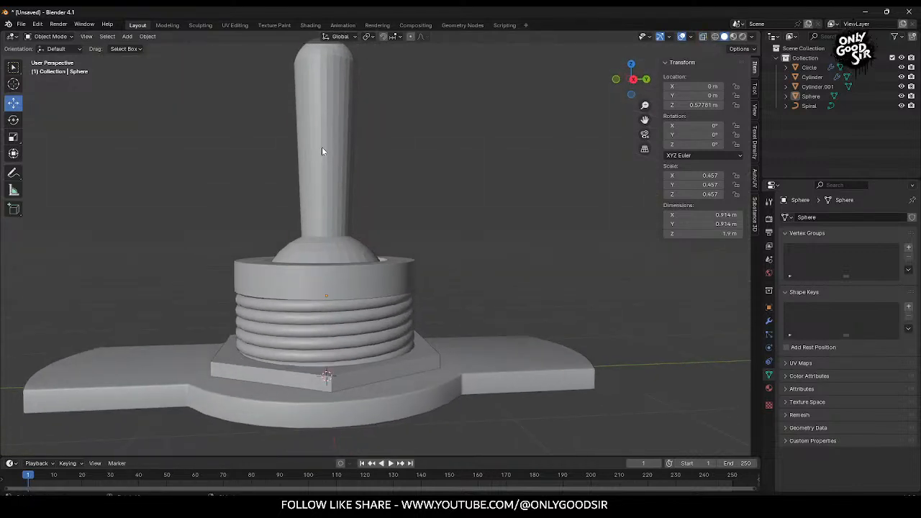
# Step: Select the lever and enter Edit Mode on its mesh
pyautogui.click(324, 151)
pyautogui.press('Tab')
pyautogui.scroll(-4, 374, 189)
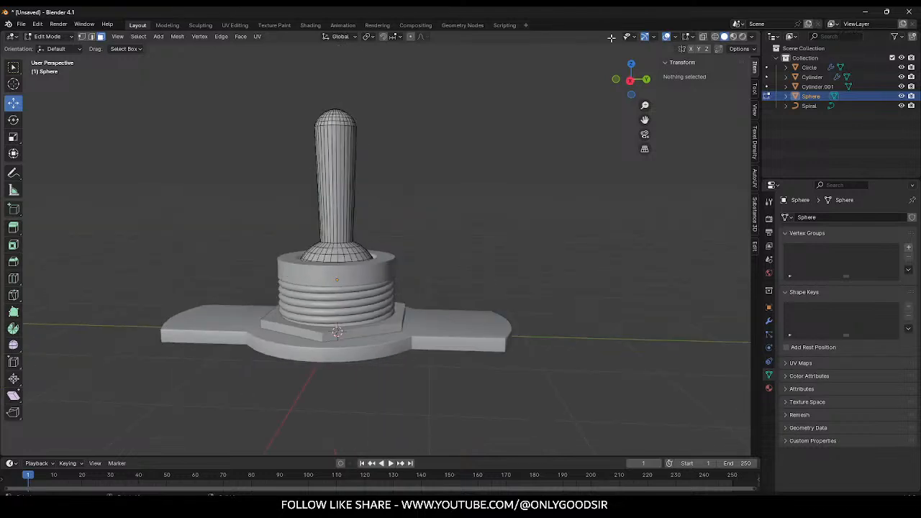
# Step: In right view with X-ray on, try scaling the faces of the lever's rounded tip, then those of its stem
pyautogui.click(631, 81)
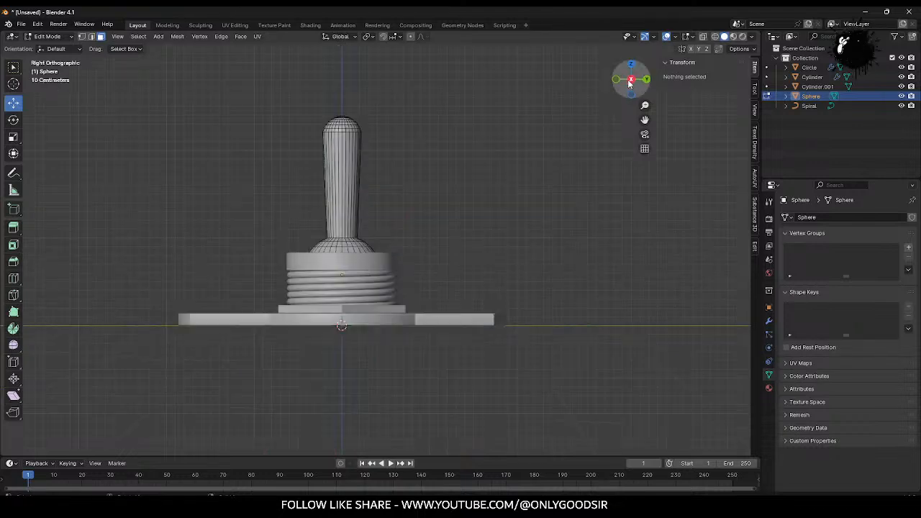
pyautogui.click(703, 36)
pyautogui.moveTo(269, 87); pyautogui.dragTo(377, 138)
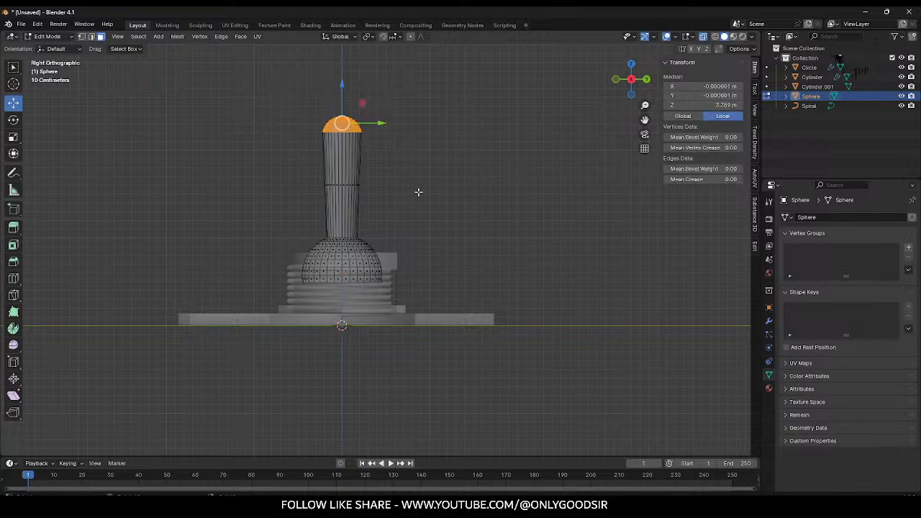
pyautogui.press('s')
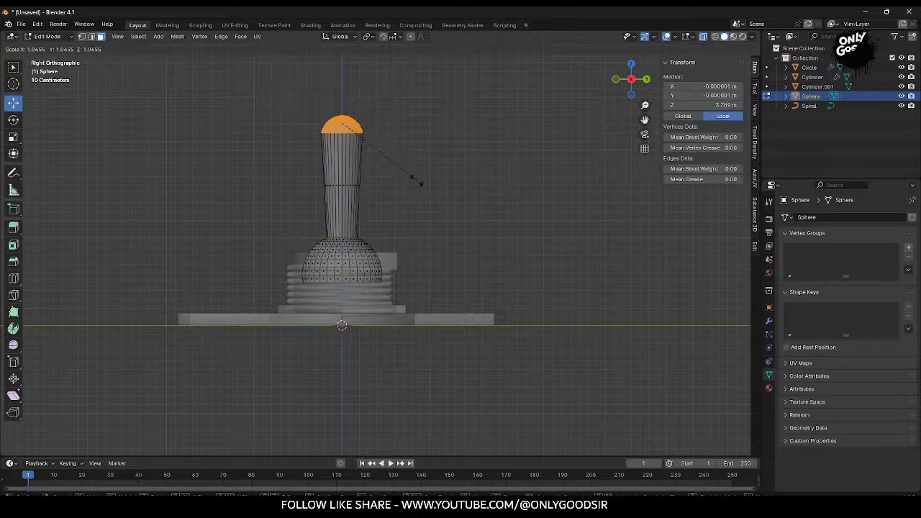
pyautogui.click(414, 188)
pyautogui.moveTo(302, 171); pyautogui.dragTo(414, 208)
pyautogui.press('s')
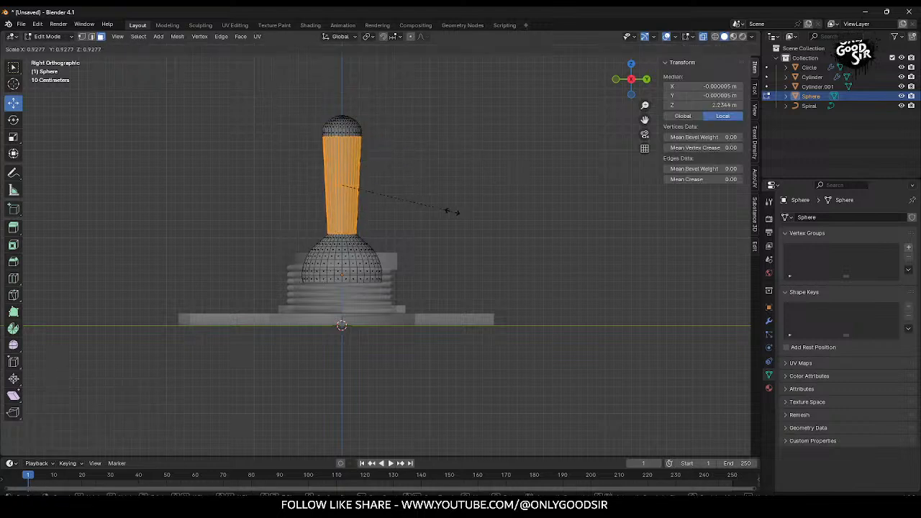
pyautogui.click(406, 220)
pyautogui.click(434, 190)
# Step: With X-ray off, bevel the edge loop where the stem meets the ball, using 3 segments and a width of 0.127 m
pyautogui.scroll(5, 368, 242)
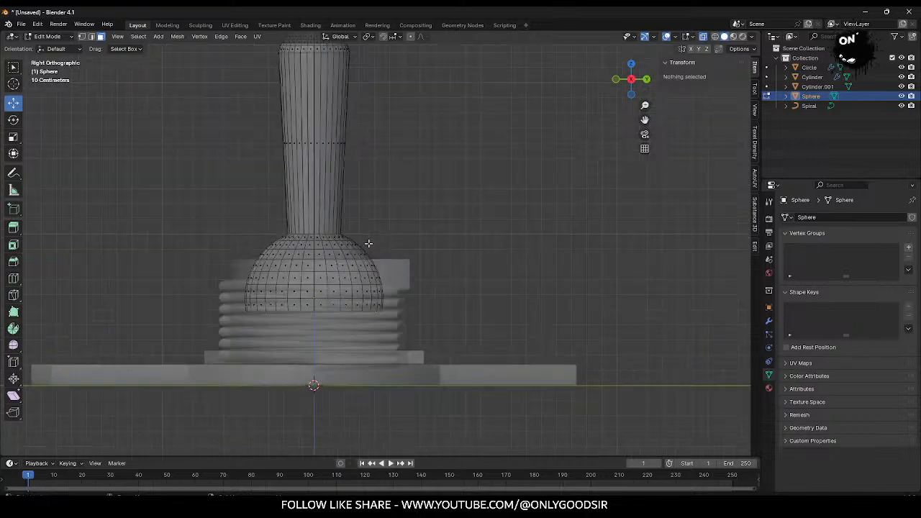
pyautogui.moveTo(296, 233); pyautogui.dragTo(311, 258, button='middle')
pyautogui.scroll(1, 311, 258)
pyautogui.keyDown('shift'); pyautogui.moveTo(241, 360); pyautogui.dragTo(305, 265, button='middle'); pyautogui.keyUp('shift')
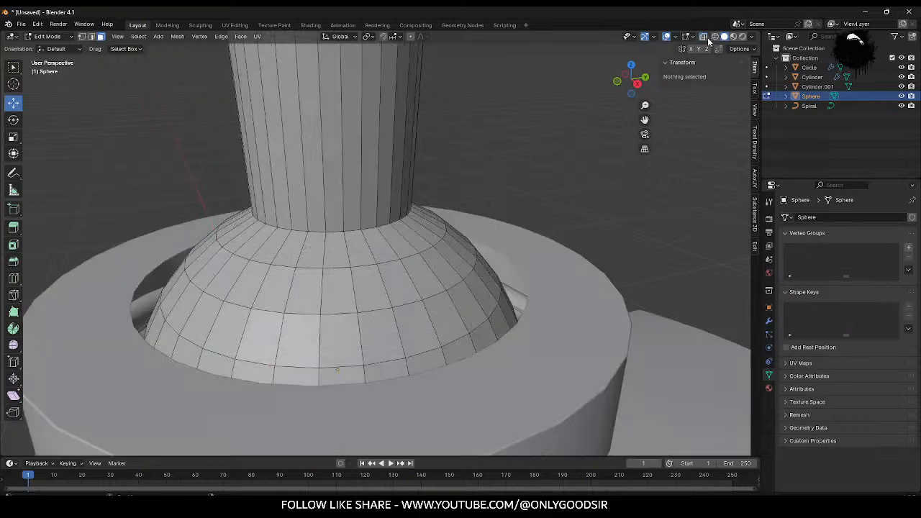
pyautogui.click(704, 36)
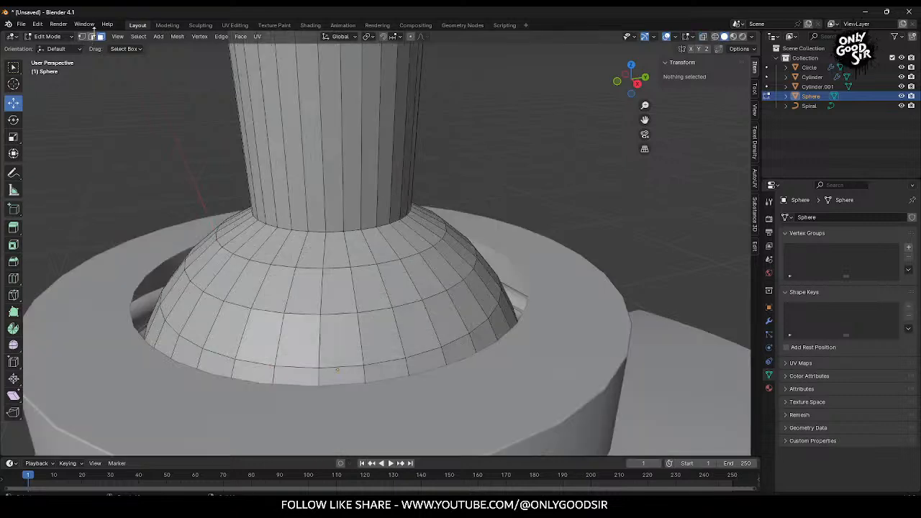
pyautogui.keyDown('alt'); pyautogui.click(314, 231); pyautogui.keyUp('alt')
pyautogui.rightClick(308, 236)
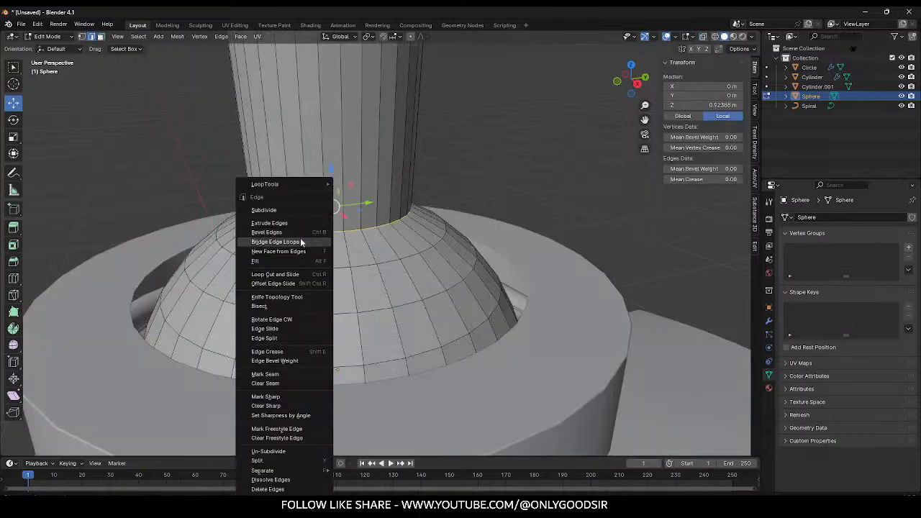
pyautogui.click(288, 234)
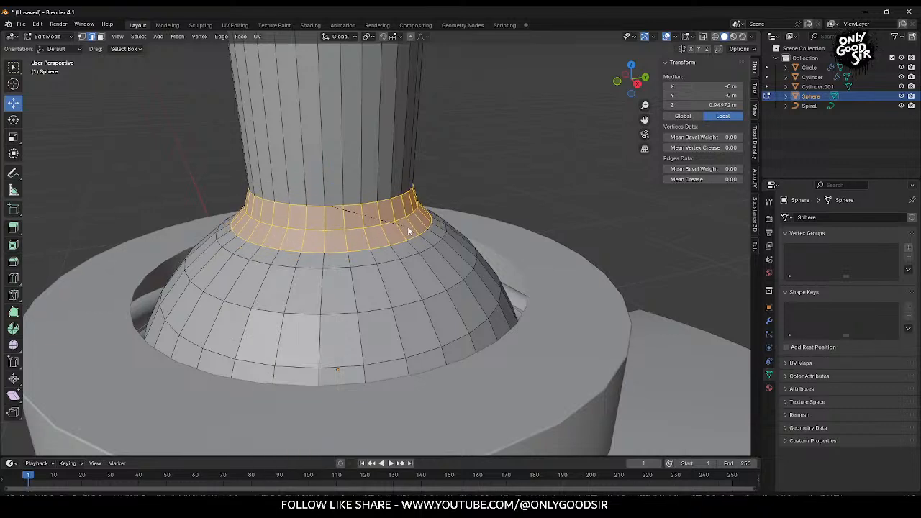
pyautogui.click(407, 229)
pyautogui.click(156, 310)
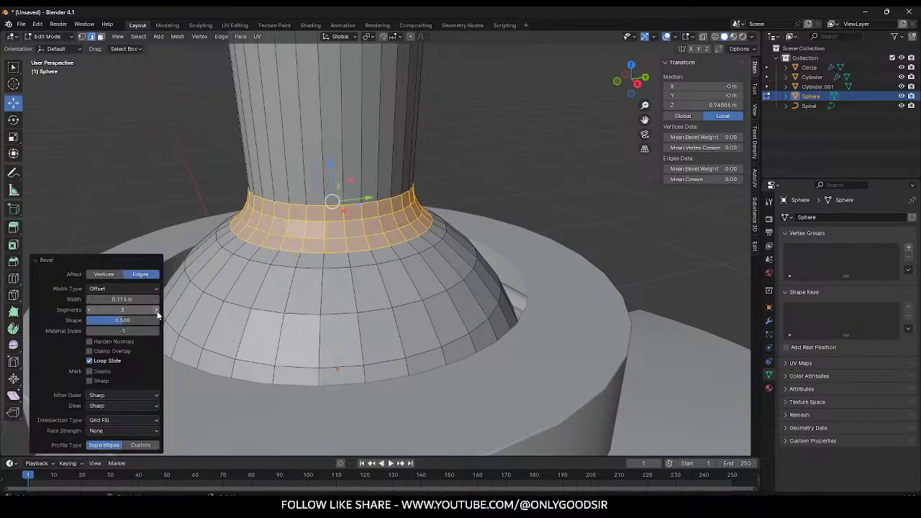
pyautogui.moveTo(123, 299); pyautogui.dragTo(140, 298)
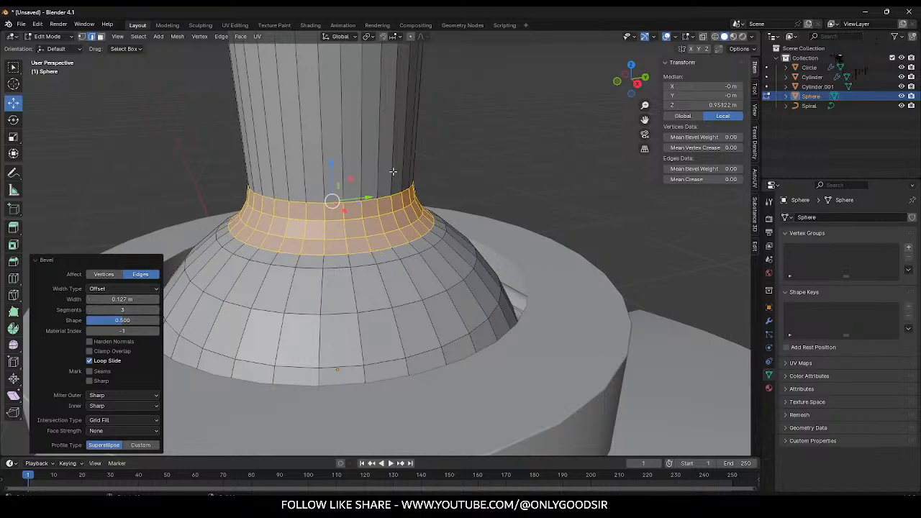
# Step: Return to Object Mode, apply Shade Smooth by Angle at 30° to the lever and deselect it
pyautogui.press('Tab')
pyautogui.scroll(-3, 463, 211)
pyautogui.scroll(-2, 436, 266)
pyautogui.scroll(-3, 435, 266)
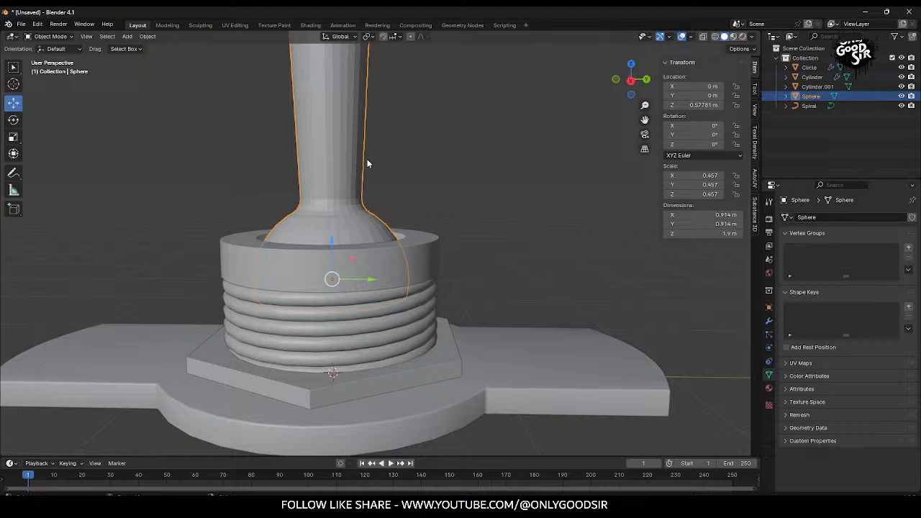
pyautogui.scroll(-3, 331, 223)
pyautogui.moveTo(342, 223); pyautogui.dragTo(348, 238, button='middle')
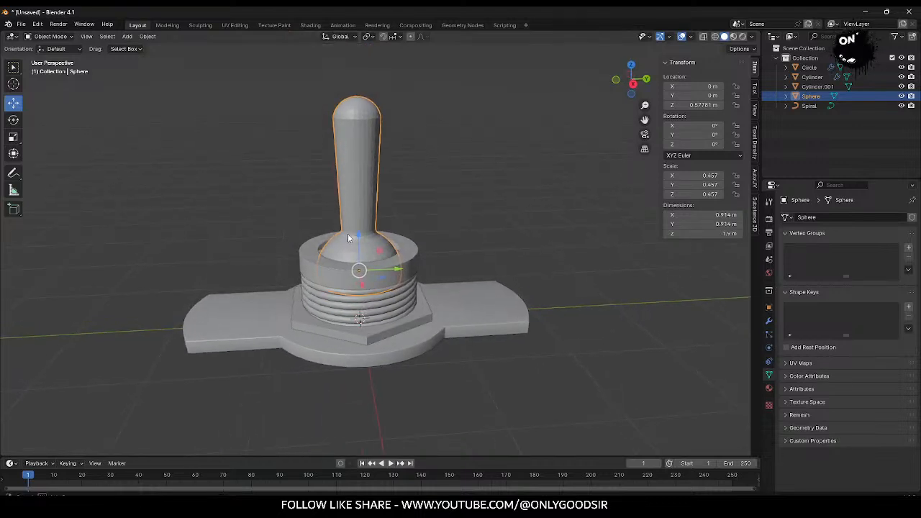
pyautogui.rightClick(355, 186)
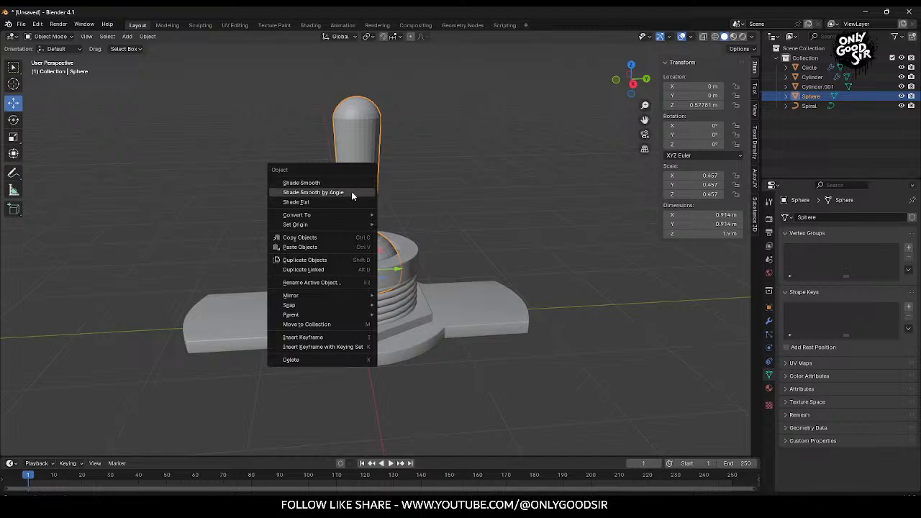
pyautogui.click(353, 193)
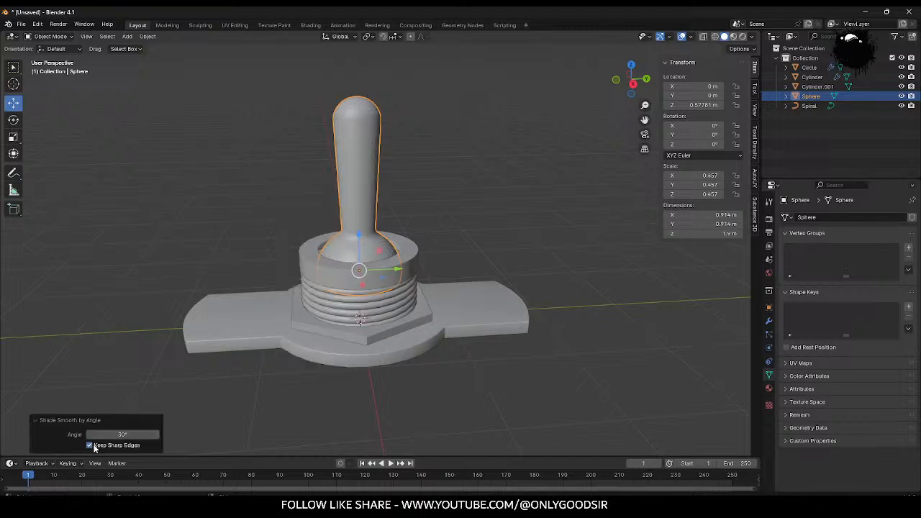
pyautogui.click(296, 169)
# Step: Add a 2 m cube and lower it along Z by about 1.02 m beneath the base plate
pyautogui.moveTo(296, 169); pyautogui.dragTo(357, 310, button='middle')
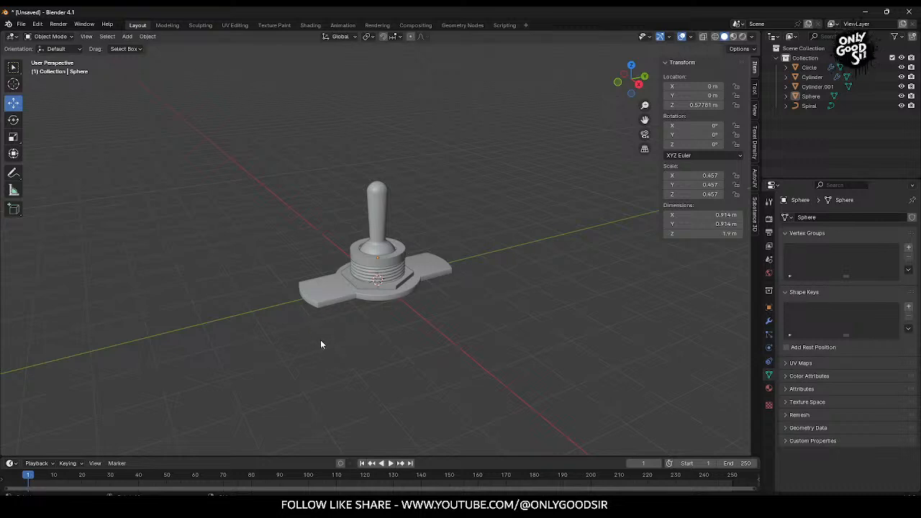
pyautogui.moveTo(326, 332); pyautogui.dragTo(364, 318, button='middle')
pyautogui.click(128, 36)
pyautogui.moveTo(140, 48)
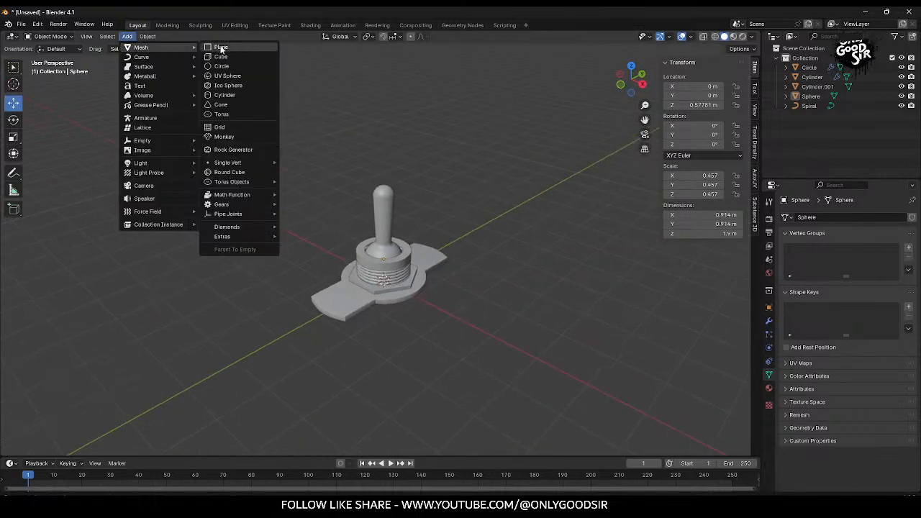
pyautogui.click(224, 59)
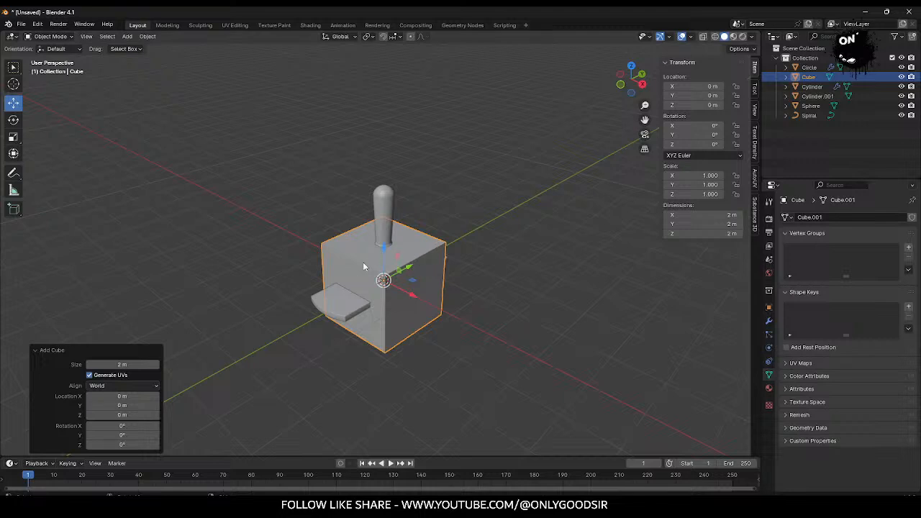
pyautogui.moveTo(381, 248); pyautogui.dragTo(382, 284)
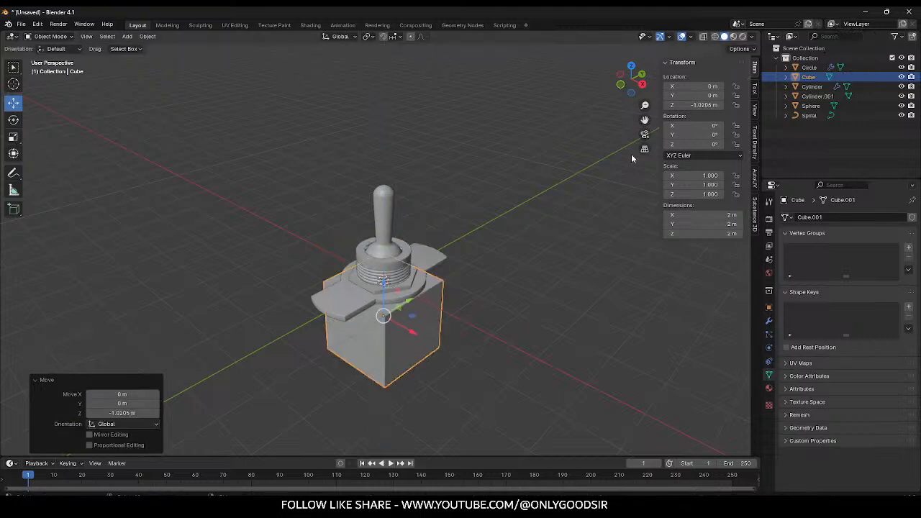
# Step: In right view, raise the cube to a Z location of about -0.998 m so its top meets the plate's underside
pyautogui.click(643, 86)
pyautogui.scroll(4, 370, 318)
pyautogui.scroll(3, 370, 324)
pyautogui.scroll(1, 370, 333)
pyautogui.keyDown('shift'); pyautogui.moveTo(370, 334); pyautogui.dragTo(404, 153, button='middle'); pyautogui.keyUp('shift')
pyautogui.scroll(-2, 371, 376)
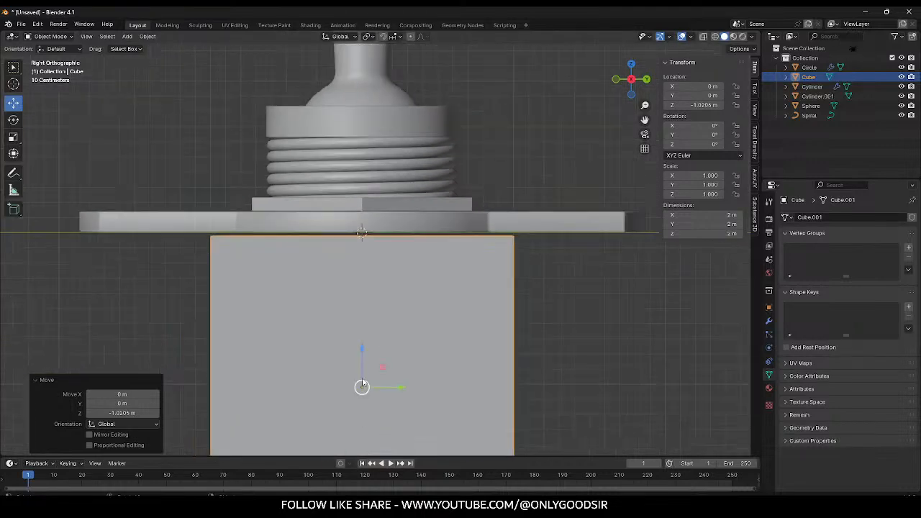
pyautogui.moveTo(360, 352); pyautogui.dragTo(363, 346)
pyautogui.scroll(-3, 406, 348)
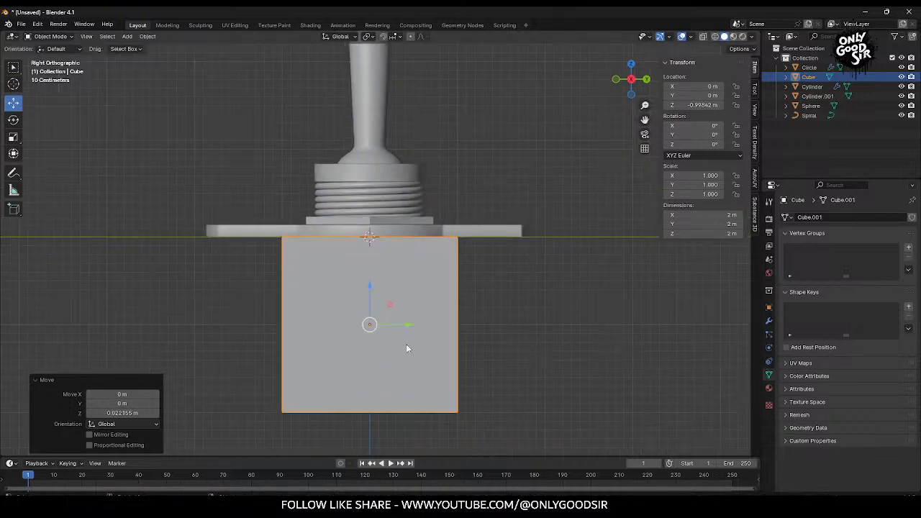
# Step: Scale the cube to about 2.07 along Y and about 1.21 along X so it extends past the base plate
pyautogui.click(14, 137)
pyautogui.moveTo(408, 324); pyautogui.dragTo(452, 325)
pyautogui.moveTo(452, 325); pyautogui.dragTo(234, 338, button='middle')
pyautogui.moveTo(516, 338); pyautogui.dragTo(440, 305, button='middle')
pyautogui.moveTo(442, 307); pyautogui.dragTo(450, 308)
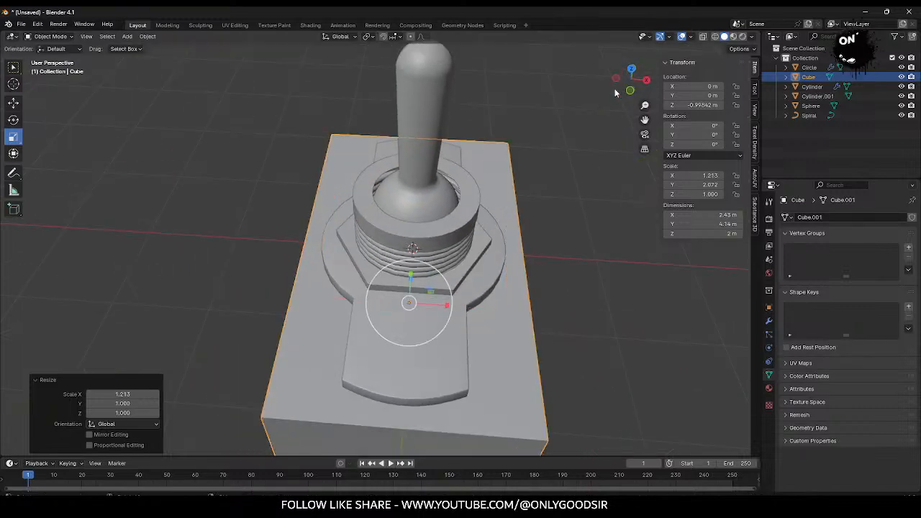
# Step: In top view, narrow the block along X to a scale of about 1.15
pyautogui.click(631, 69)
pyautogui.moveTo(451, 257); pyautogui.dragTo(448, 253)
pyautogui.moveTo(513, 283); pyautogui.dragTo(450, 216, button='middle')
pyautogui.scroll(-2, 451, 244)
pyautogui.moveTo(454, 274); pyautogui.dragTo(375, 284, button='middle')
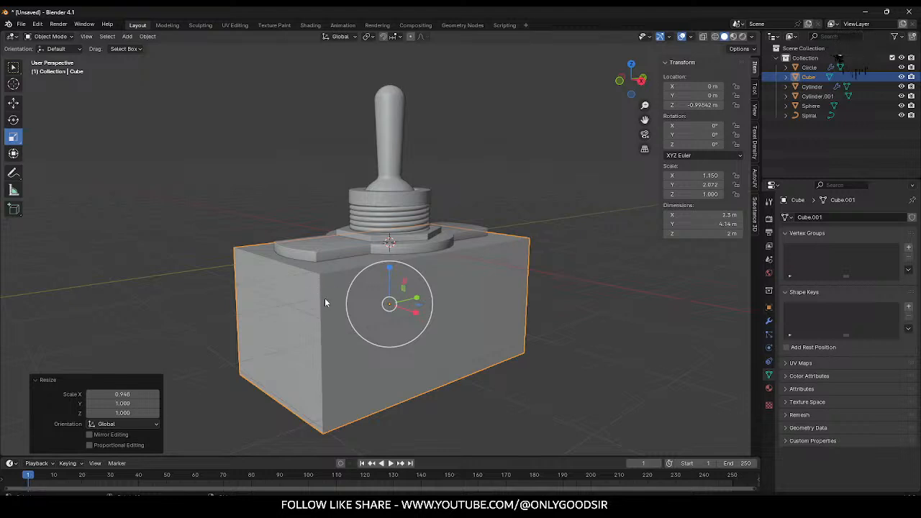
# Step: Enter Edit Mode on the block and select its four vertical corner edges
pyautogui.moveTo(324, 309); pyautogui.dragTo(344, 282, button='middle')
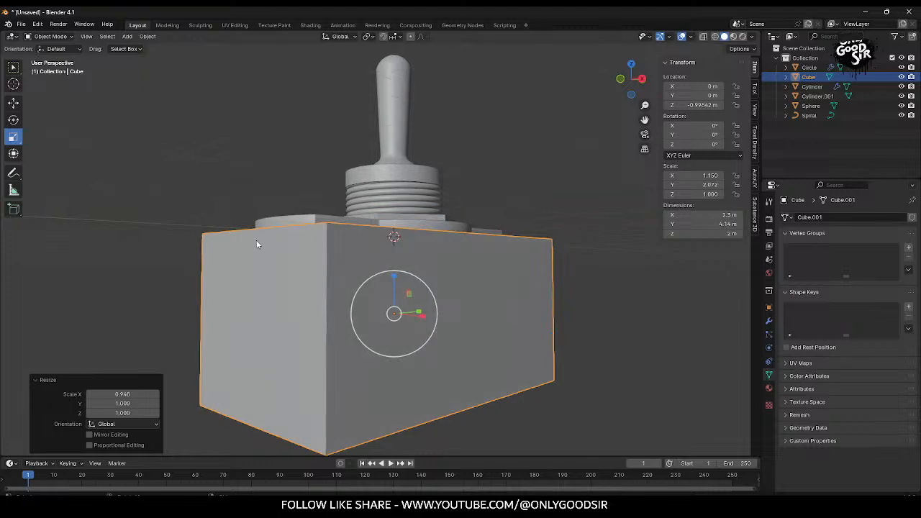
pyautogui.moveTo(284, 258); pyautogui.dragTo(260, 288, button='middle')
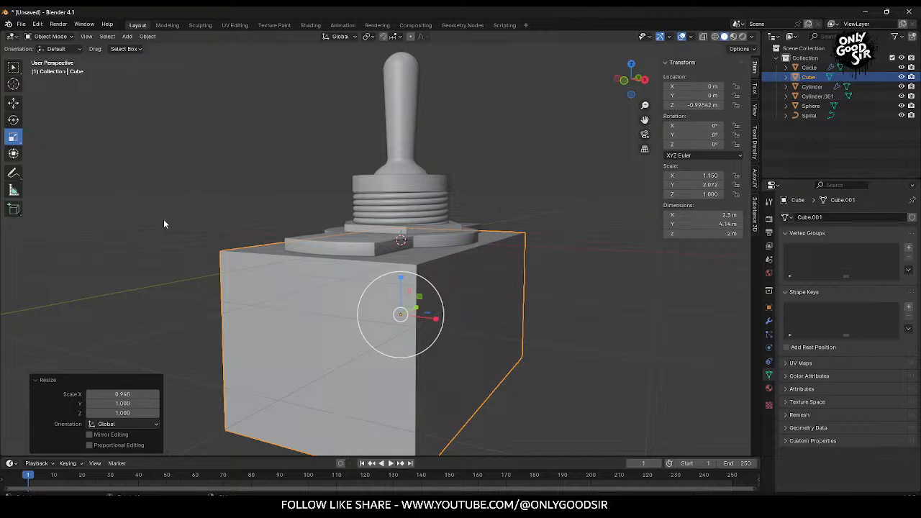
pyautogui.click(52, 36)
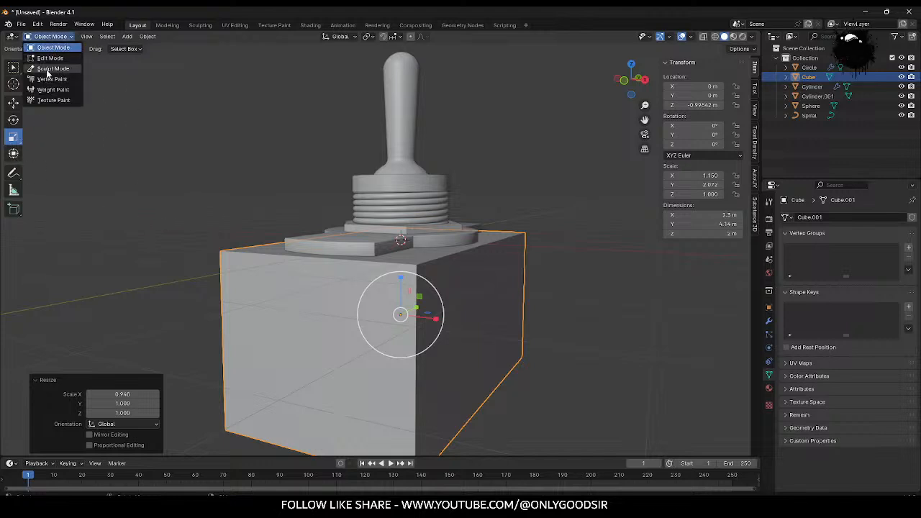
pyautogui.click(51, 58)
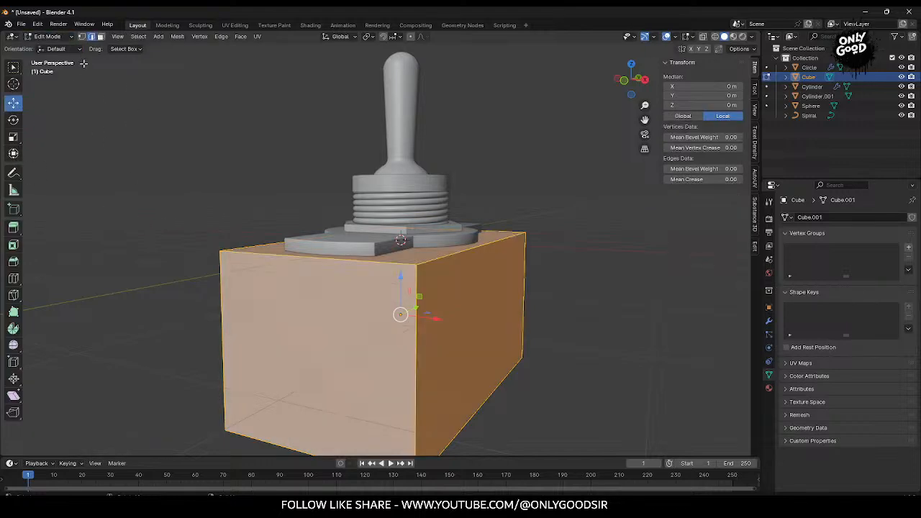
pyautogui.click(410, 371)
pyautogui.click(222, 323)
pyautogui.moveTo(223, 324); pyautogui.dragTo(415, 311, button='middle')
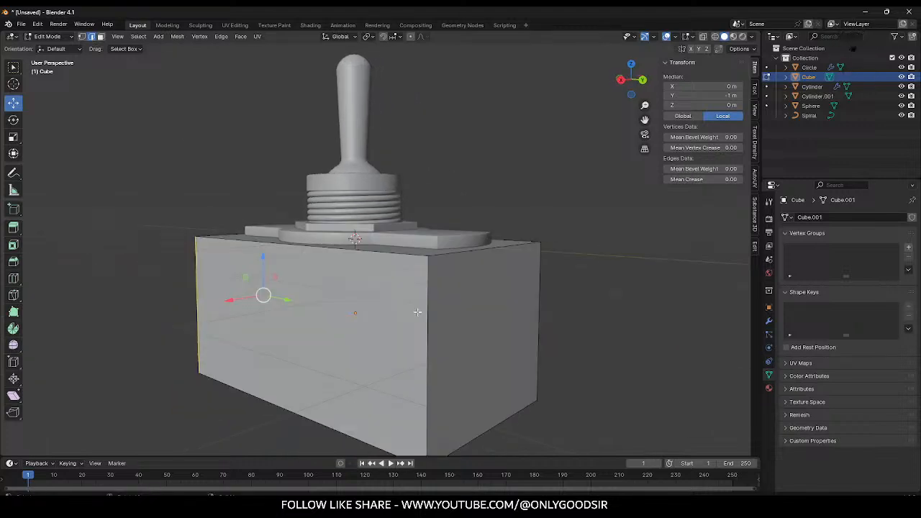
pyautogui.keyDown('shift'); pyautogui.click(425, 319); pyautogui.keyUp('shift')
pyautogui.moveTo(580, 334); pyautogui.dragTo(461, 328, button='middle')
pyautogui.keyDown('shift'); pyautogui.click(464, 318); pyautogui.keyUp('shift')
pyautogui.moveTo(529, 331); pyautogui.dragTo(562, 347, button='middle')
# Step: Return to Object Mode, apply the block's scale and go back into Edit Mode
pyautogui.rightClick(309, 317)
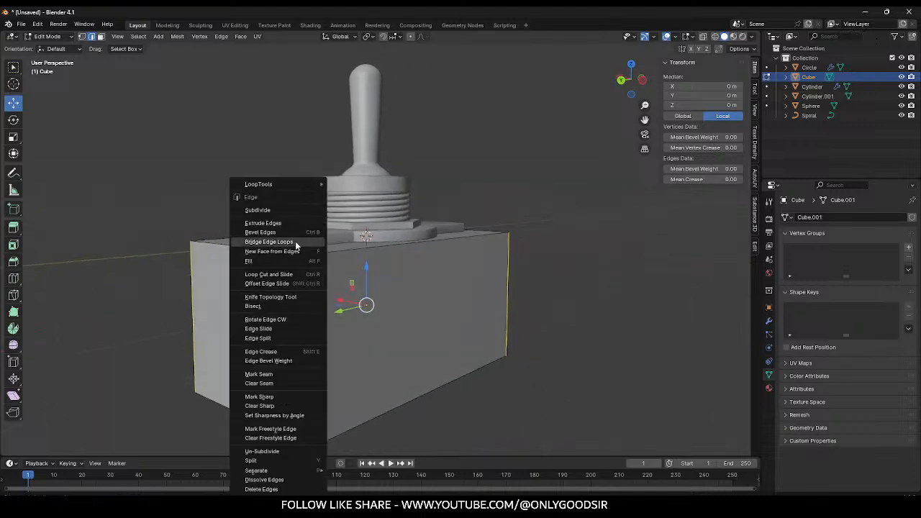
pyautogui.press('Tab')
pyautogui.hotkey('ctrl', 'a')
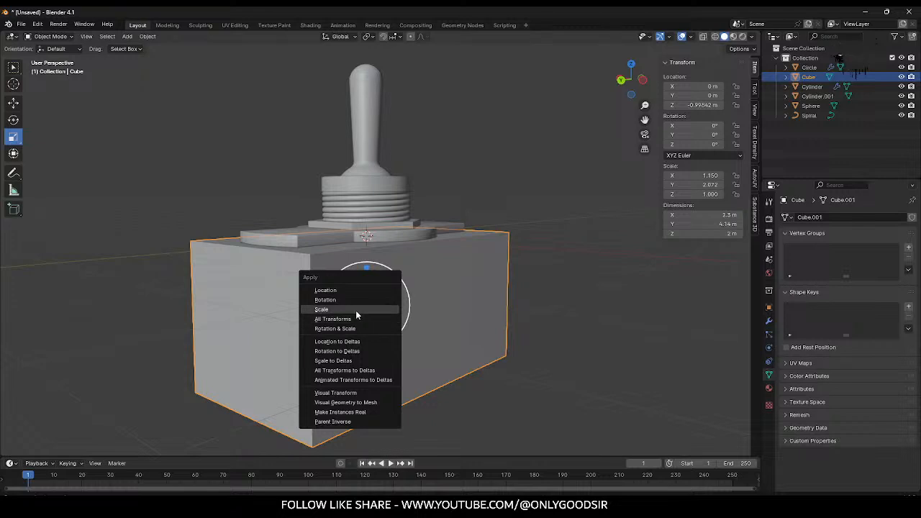
pyautogui.click(356, 310)
pyautogui.press('Tab')
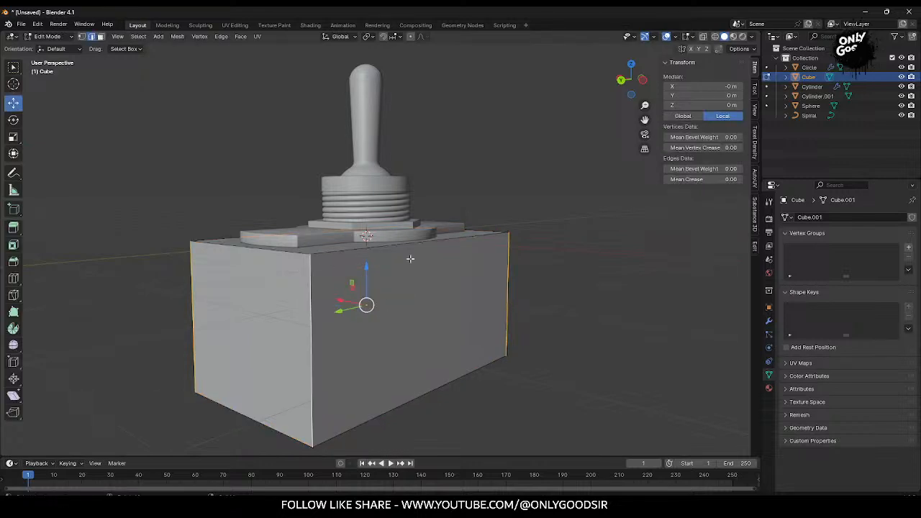
pyautogui.press('Tab')
pyautogui.press('Tab')
pyautogui.press('Tab')
pyautogui.press('Tab')
pyautogui.press('Tab')
pyautogui.press('Tab')
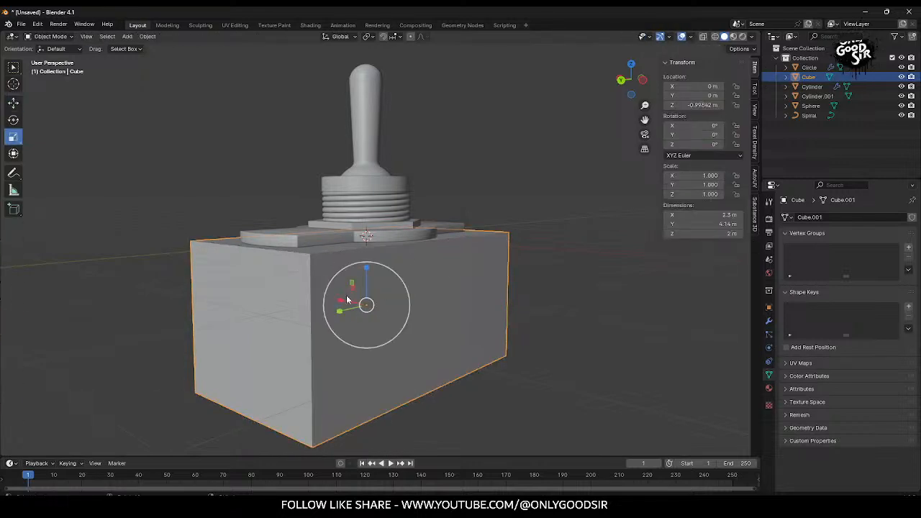
pyautogui.press('Tab')
pyautogui.press('Tab')
pyautogui.press('Tab')
pyautogui.press('Tab')
pyautogui.press('Tab')
pyautogui.press('Tab')
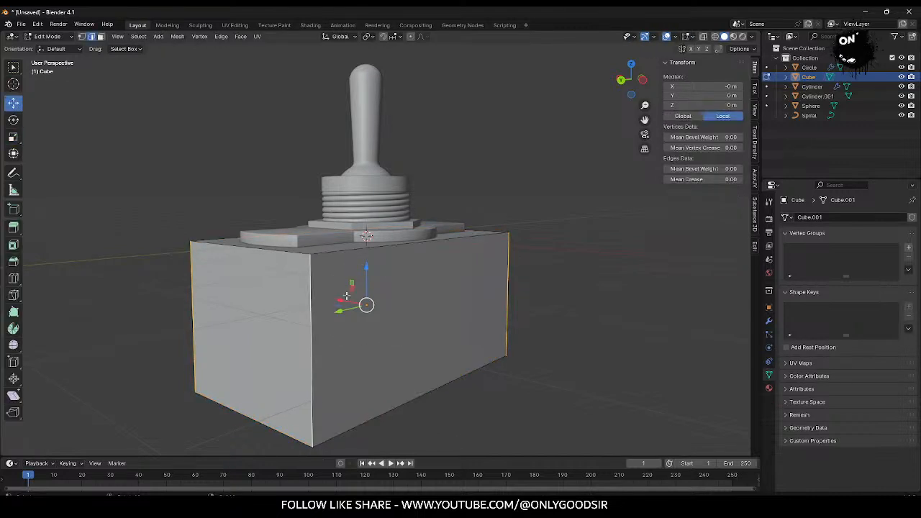
pyautogui.click(47, 38)
pyautogui.moveTo(413, 332); pyautogui.dragTo(421, 303, button='middle')
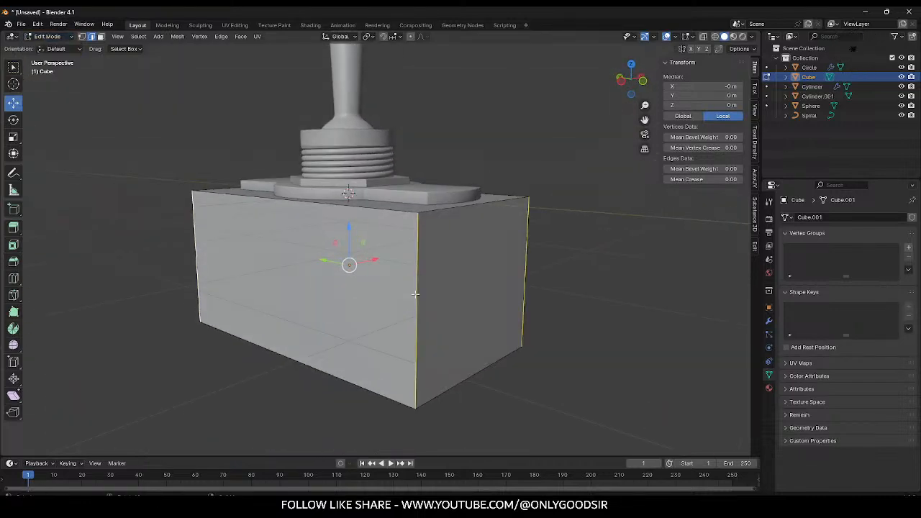
# Step: Bevel the housing block's four vertical corner edges with a width of about 0.232 m and 6 segments
pyautogui.hotkey('ctrl', 'e')
pyautogui.click(391, 233)
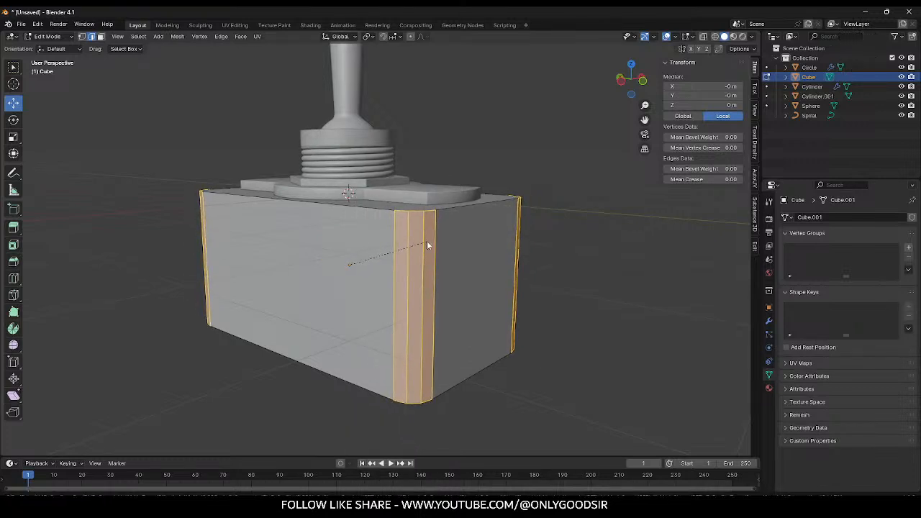
pyautogui.click(425, 245)
pyautogui.moveTo(425, 245); pyautogui.dragTo(131, 349, button='middle')
pyautogui.click(156, 310)
pyautogui.click(156, 310)
pyautogui.click(156, 310)
pyautogui.moveTo(442, 344); pyautogui.dragTo(398, 333, button='middle')
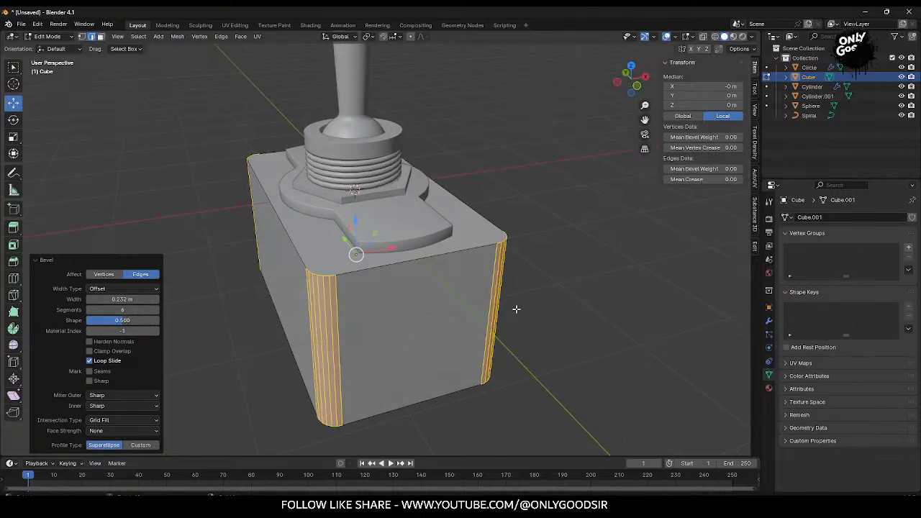
# Step: Return to Object Mode and apply Shade Smooth by Angle to the housing block
pyautogui.press('Tab')
pyautogui.moveTo(523, 308); pyautogui.dragTo(393, 274, button='middle')
pyautogui.rightClick(393, 275)
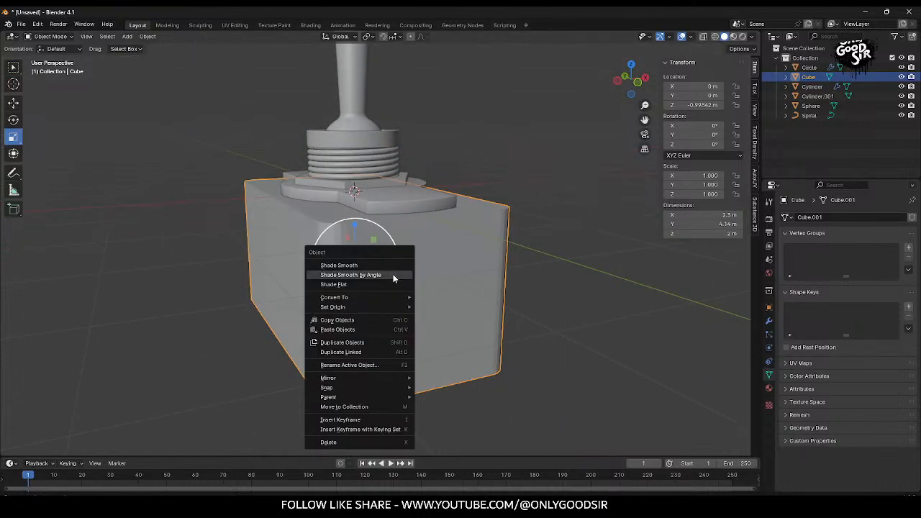
pyautogui.click(379, 277)
pyautogui.click(552, 291)
pyautogui.moveTo(529, 299); pyautogui.dragTo(398, 307, button='middle')
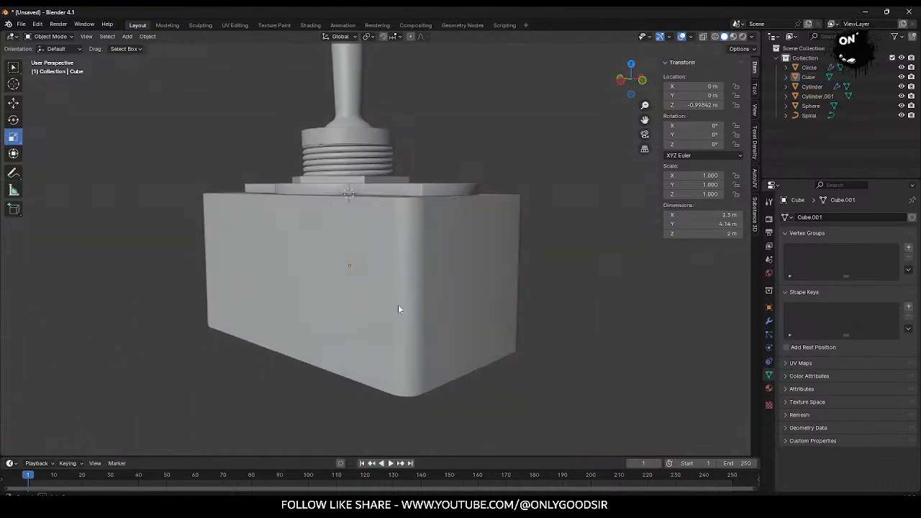
pyautogui.scroll(2, 437, 324)
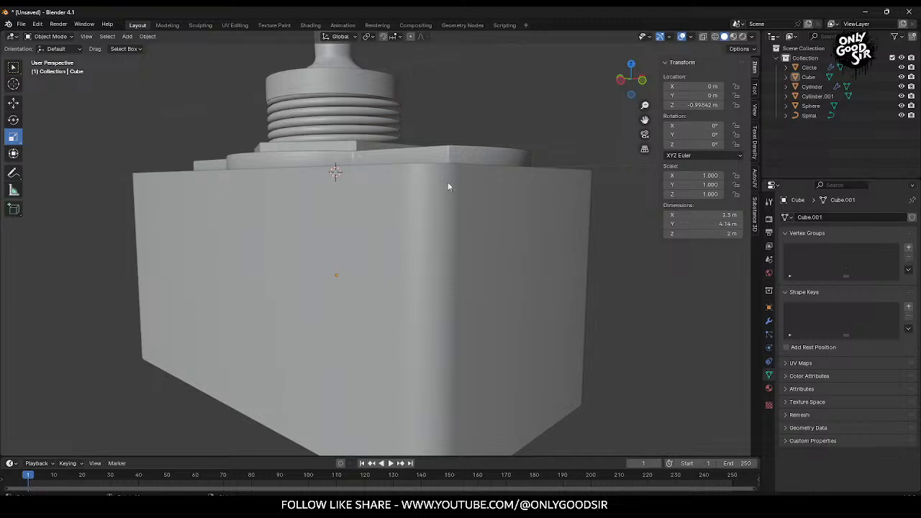
# Step: In Edit Mode, add one horizontal loop cut around the block near its upper edge, at a factor of about -0.854
pyautogui.press('Tab')
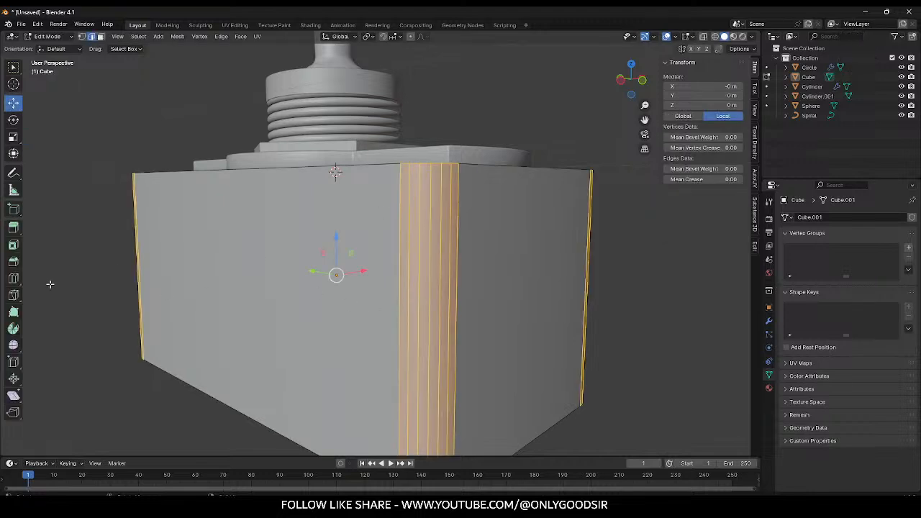
pyautogui.click(13, 278)
pyautogui.moveTo(385, 331); pyautogui.dragTo(418, 188)
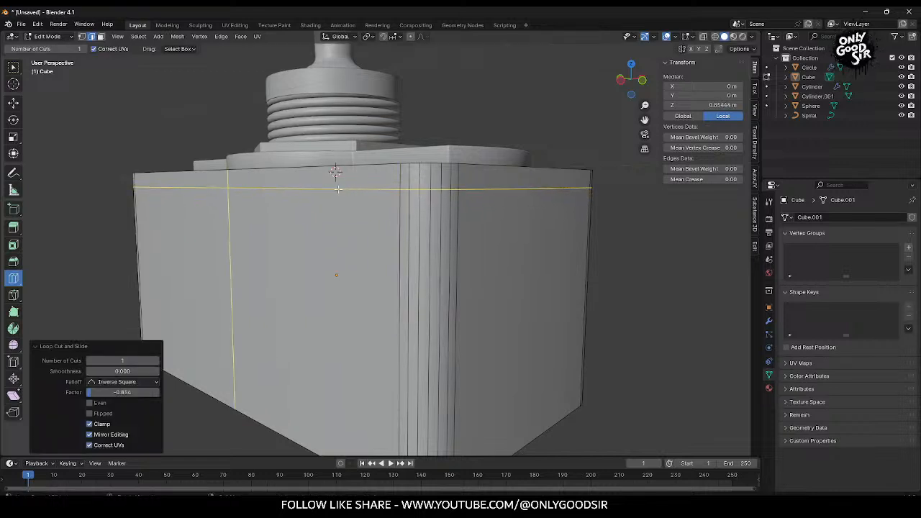
# Step: Bevel the new loop into a narrow band with 1 segment and a width of 0.013 m
pyautogui.click(13, 103)
pyautogui.rightClick(289, 198)
pyautogui.click(292, 187)
pyautogui.scroll(4, 383, 190)
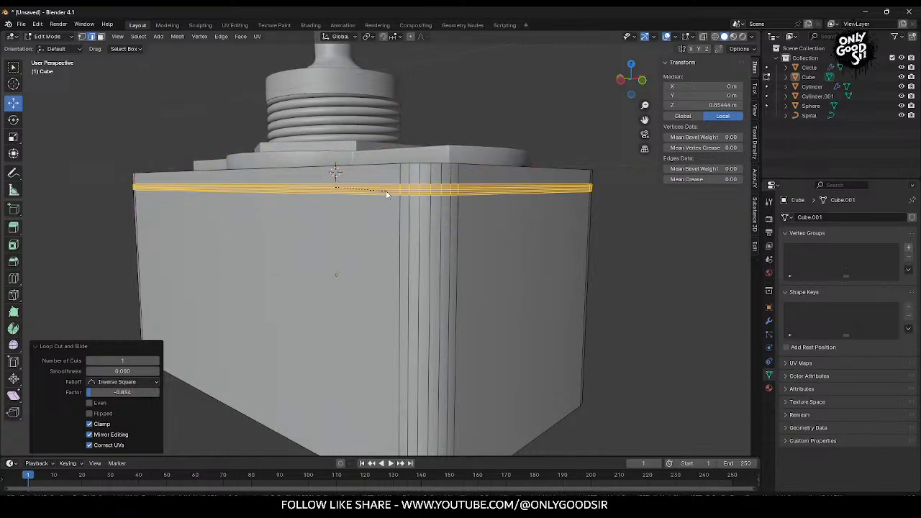
pyautogui.click(386, 191)
pyautogui.moveTo(132, 313); pyautogui.dragTo(108, 312)
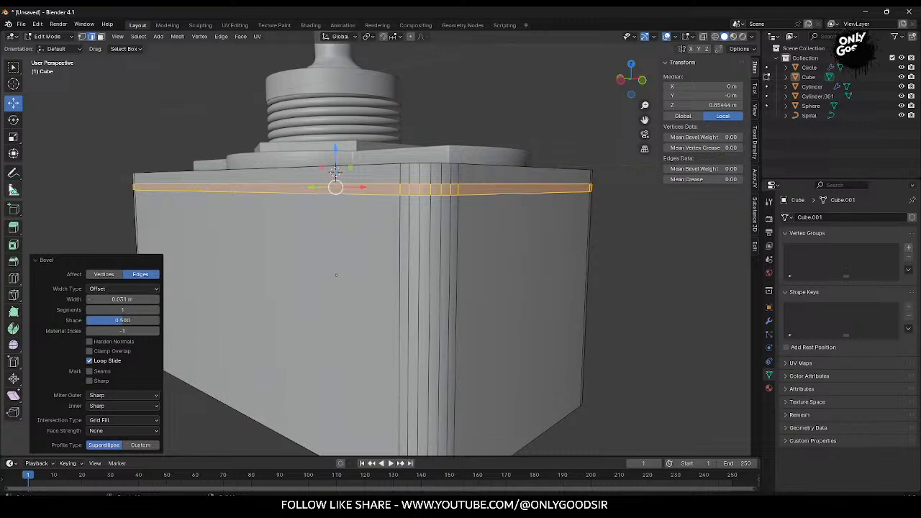
pyautogui.moveTo(124, 298); pyautogui.dragTo(101, 299)
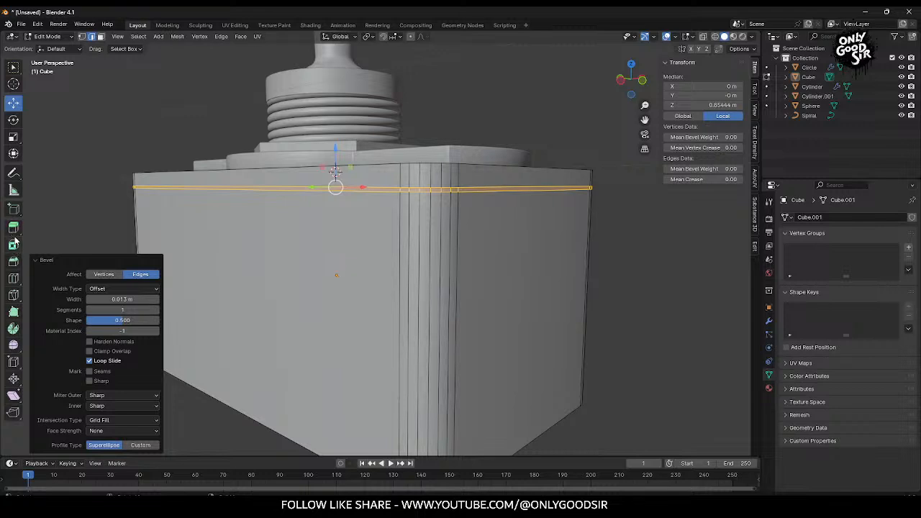
# Step: Extrude the narrow band inward along its normals by about 0.00919 m to form a groove around the block
pyautogui.moveTo(15, 231); pyautogui.dragTo(43, 231)
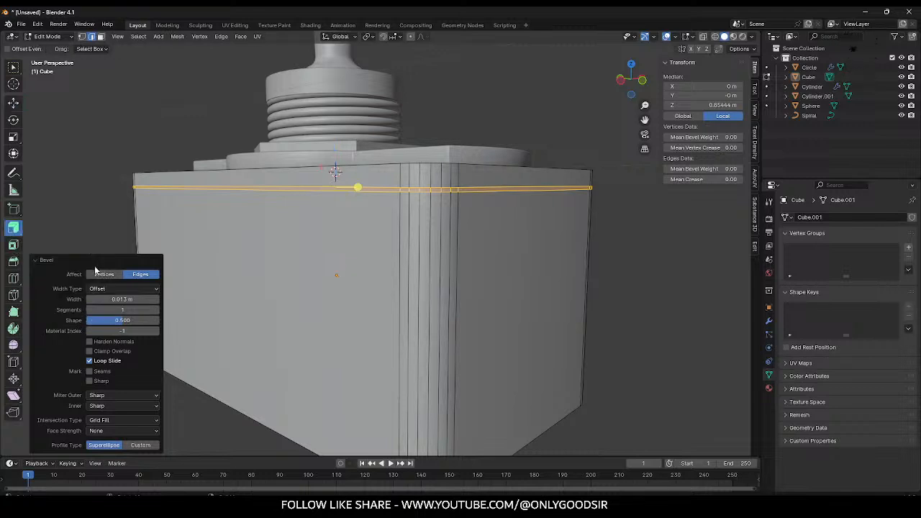
pyautogui.moveTo(365, 188); pyautogui.dragTo(353, 181)
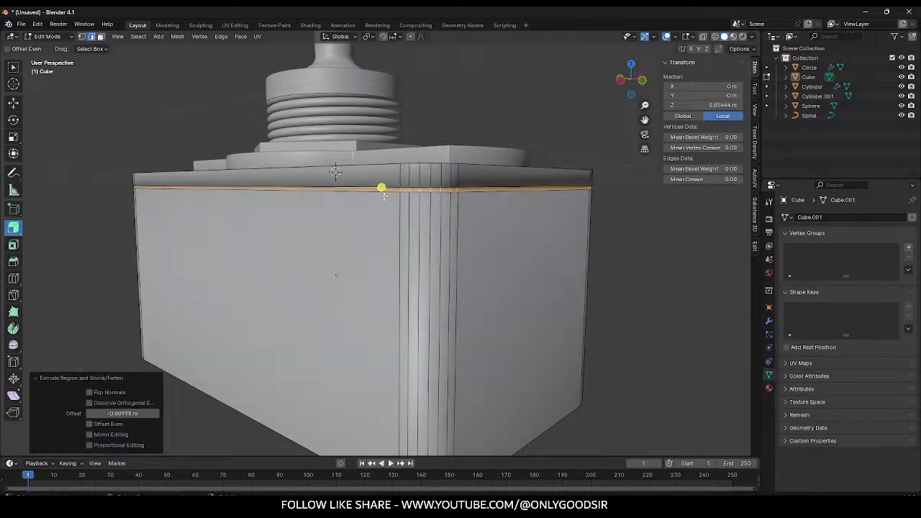
pyautogui.moveTo(353, 182); pyautogui.dragTo(396, 234, button='middle')
pyautogui.scroll(1, 396, 234)
pyautogui.scroll(-1, 395, 253)
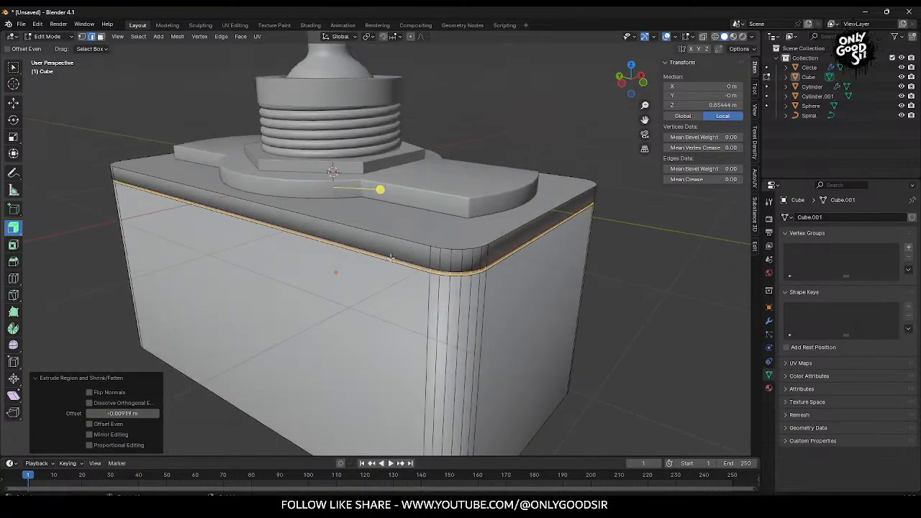
pyautogui.scroll(3, 394, 255)
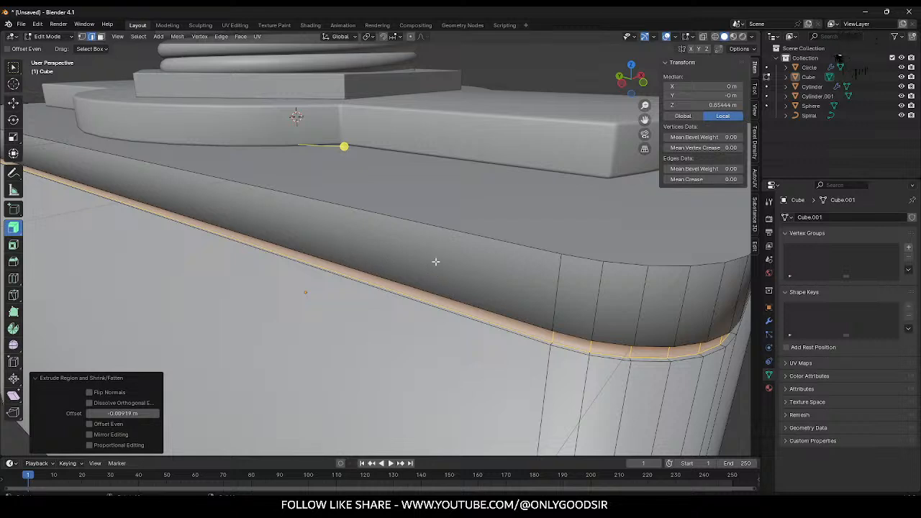
pyautogui.press('s')
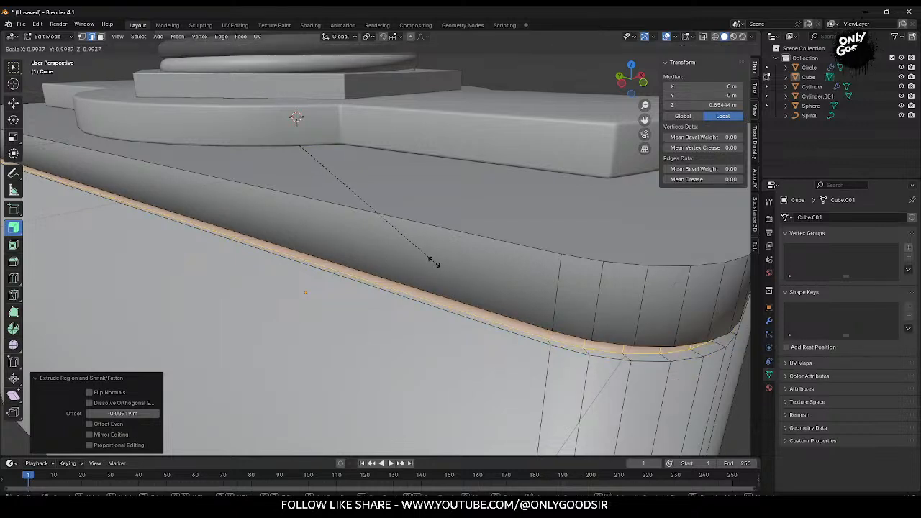
pyautogui.click(433, 262)
pyautogui.hotkey('ctrl', 'z')
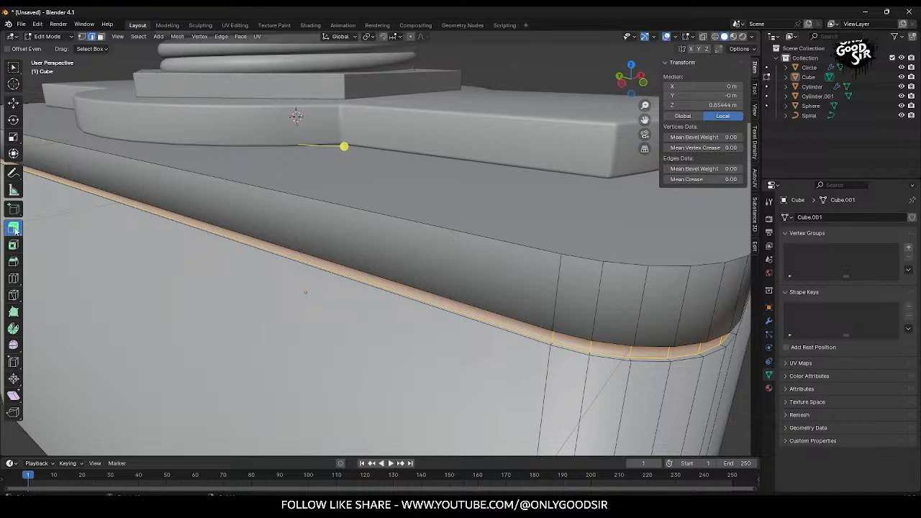
# Step: Deepen the groove by extruding its inner faces inward along their normals by about another 0.0152 m
pyautogui.hotkey('alt', 's')
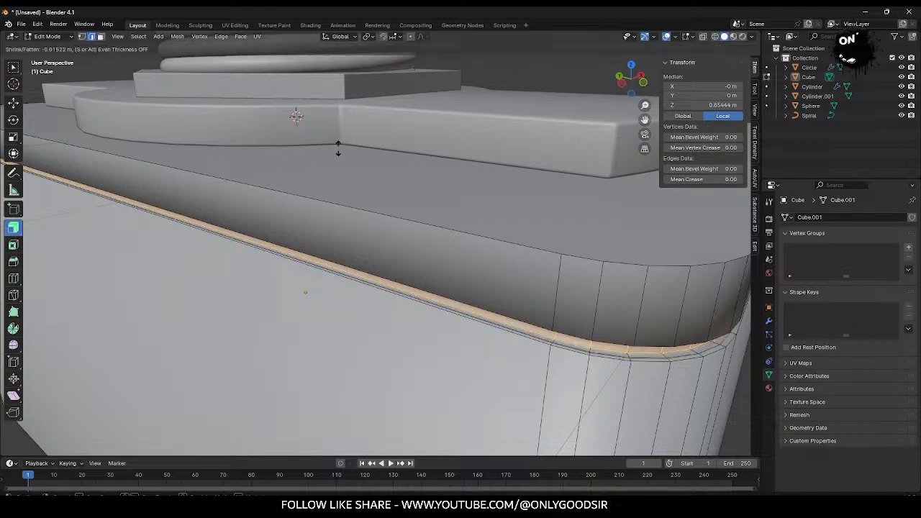
pyautogui.click(338, 147)
pyautogui.scroll(-5, 288, 183)
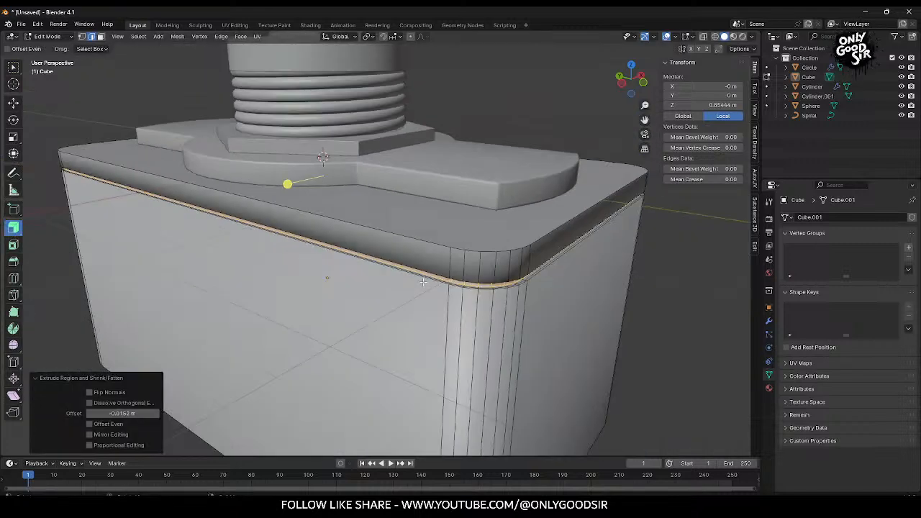
# Step: Return to Object Mode, reapply Shade Smooth by Angle to the block and check the shading at the grooved corner
pyautogui.press('Tab')
pyautogui.scroll(-3, 485, 302)
pyautogui.click(431, 277)
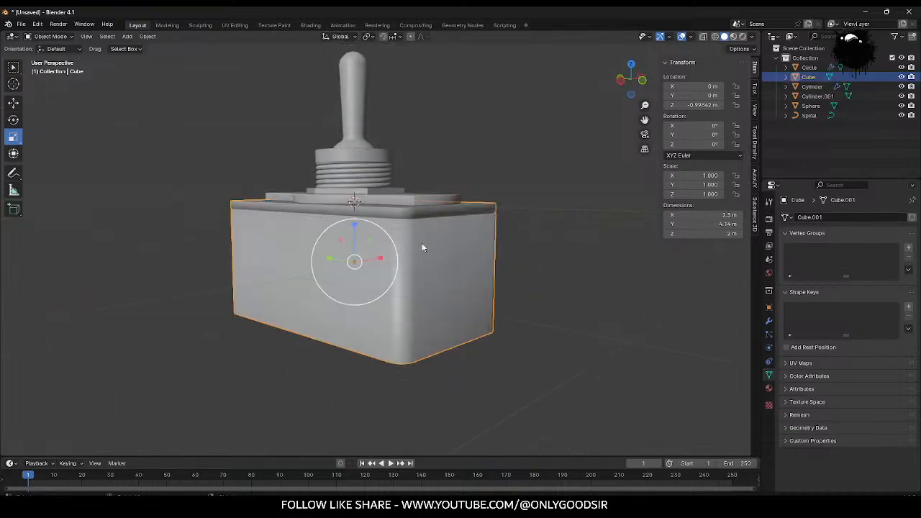
pyautogui.scroll(4, 446, 244)
pyautogui.rightClick(391, 262)
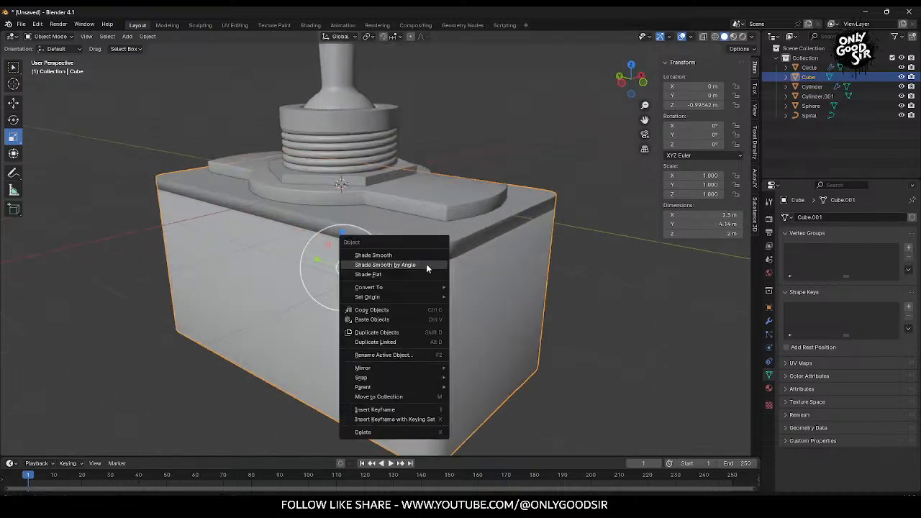
pyautogui.click(411, 264)
pyautogui.click(572, 266)
pyautogui.moveTo(532, 303); pyautogui.dragTo(382, 221, button='middle')
pyautogui.scroll(3, 446, 308)
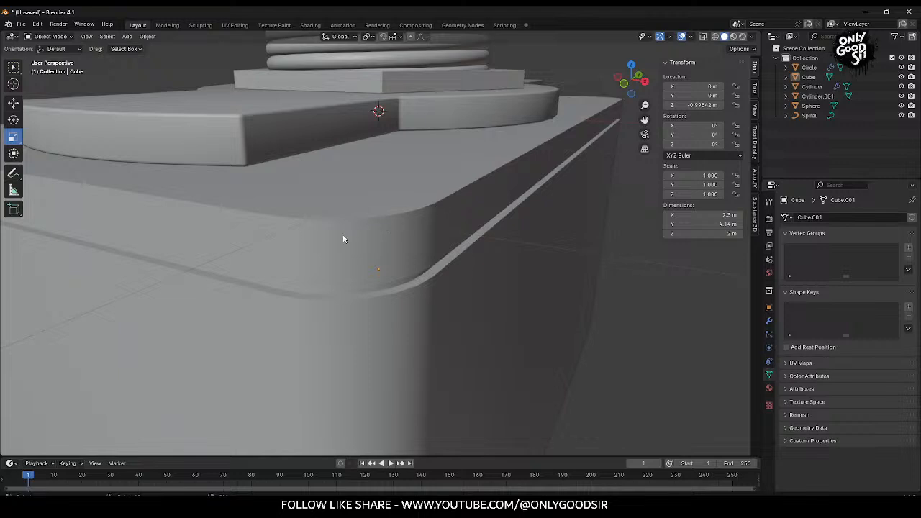
pyautogui.scroll(-2, 410, 271)
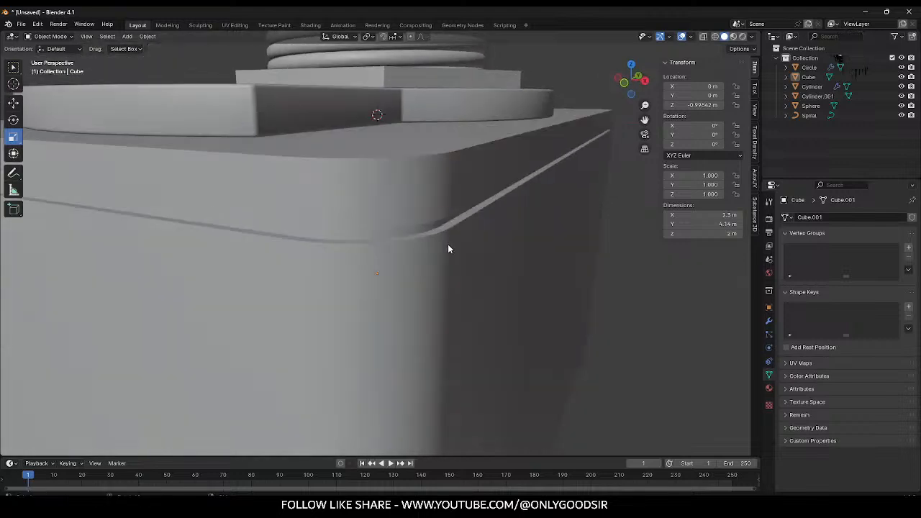
# Step: Enter Edit Mode on the block and select the groove's lower outer edge loop
pyautogui.scroll(4, 467, 256)
pyautogui.scroll(-1, 480, 264)
pyautogui.click(474, 261)
pyautogui.press('Tab')
pyautogui.keyDown('alt'); pyautogui.click(498, 223); pyautogui.keyUp('alt')
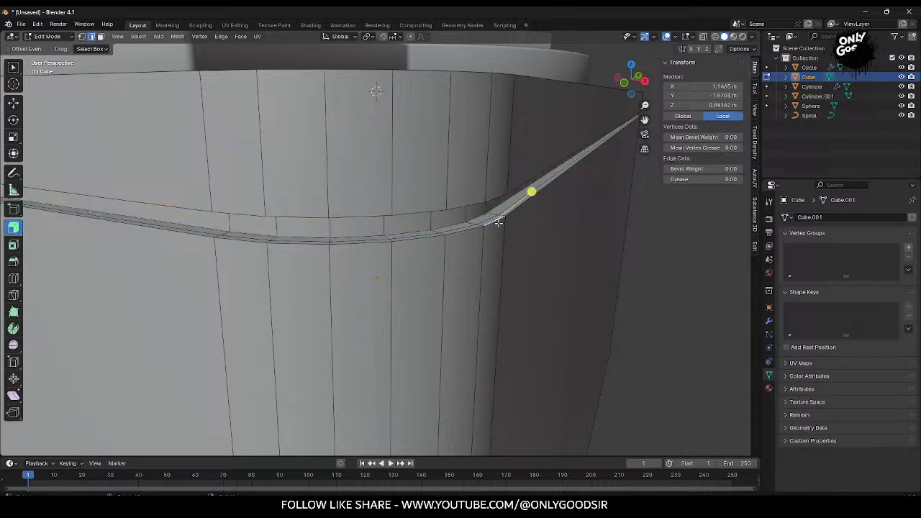
pyautogui.click(13, 103)
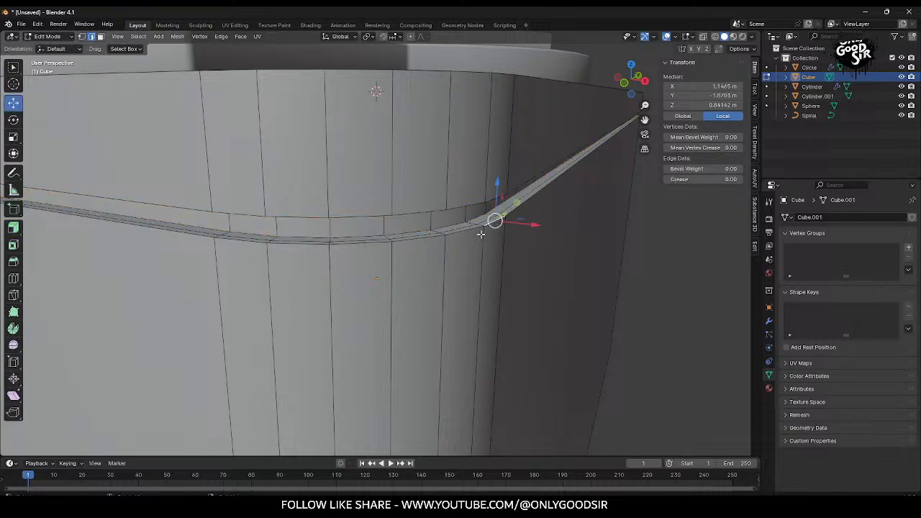
pyautogui.keyDown('alt'); pyautogui.click(482, 229); pyautogui.keyUp('alt')
pyautogui.keyDown('alt'); pyautogui.click(469, 231); pyautogui.keyUp('alt')
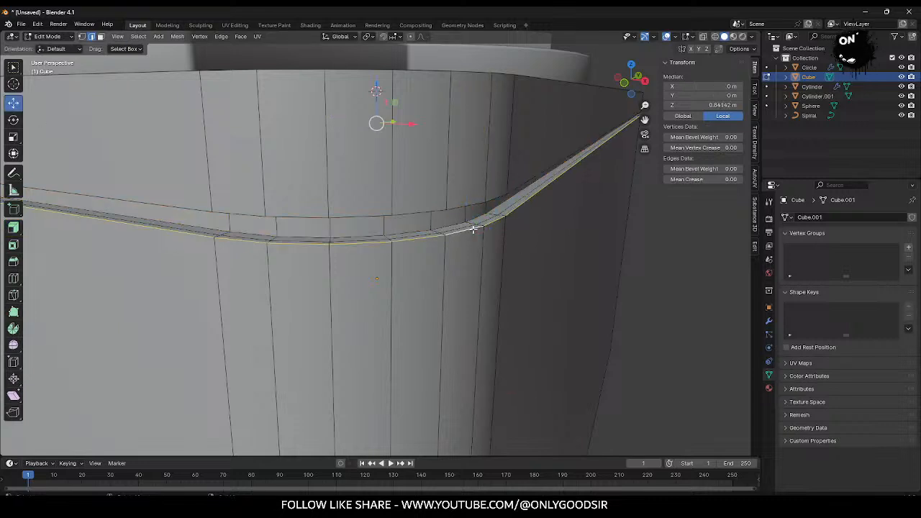
# Step: Bevel the selected groove edge loop with 2 segments and a width of 0.0056 m, and return to Object Mode
pyautogui.rightClick(440, 232)
pyautogui.click(436, 233)
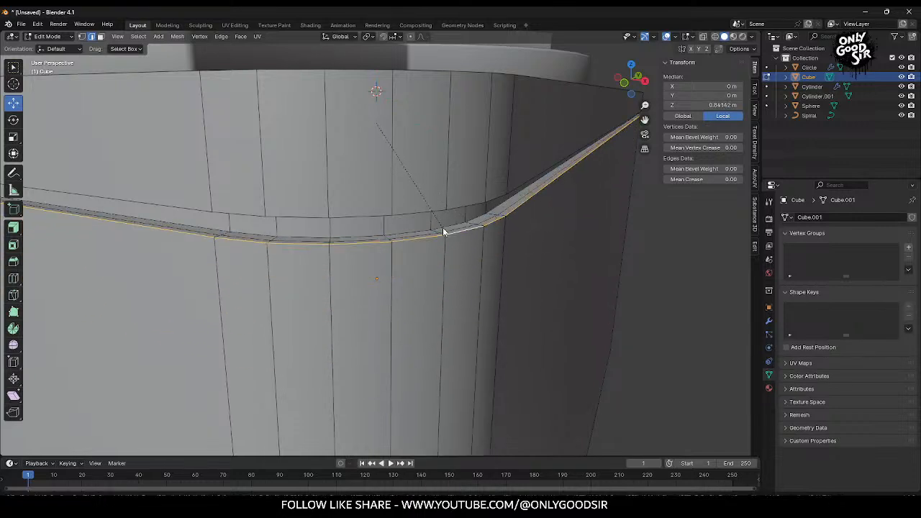
pyautogui.click(448, 230)
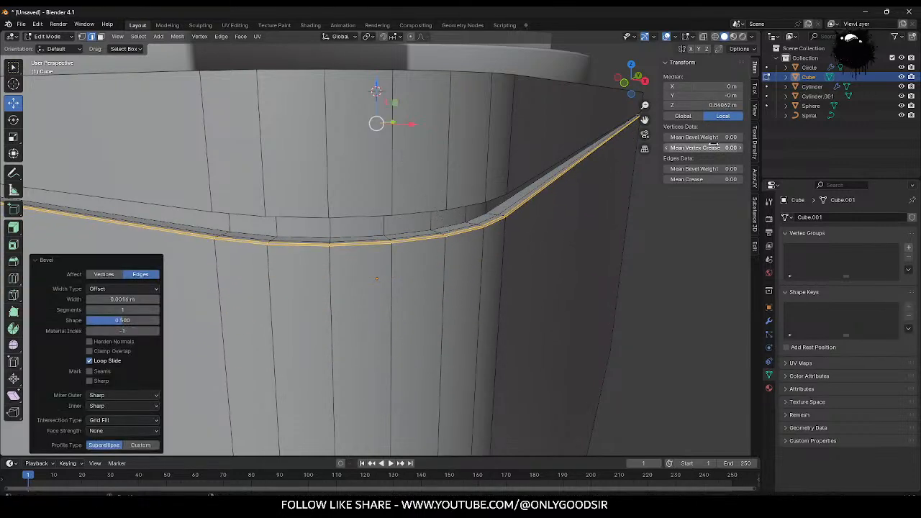
pyautogui.click(156, 310)
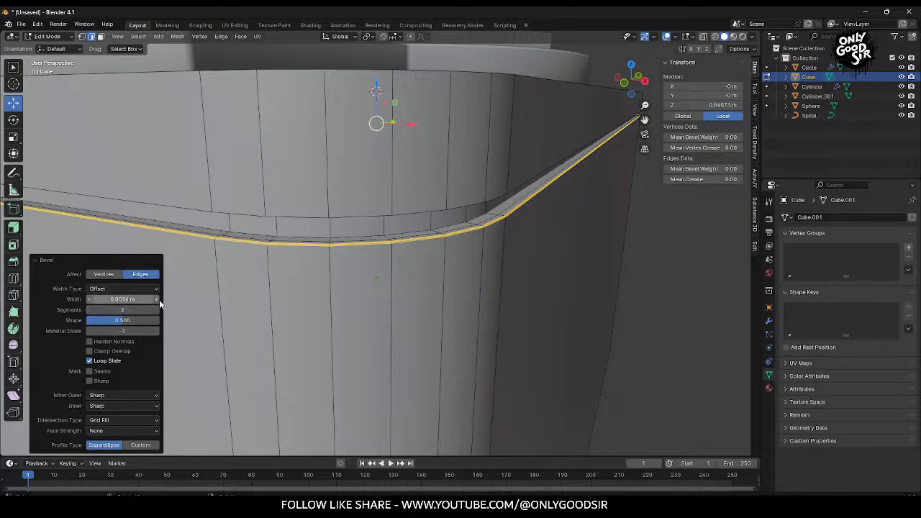
pyautogui.moveTo(101, 300); pyautogui.dragTo(127, 299)
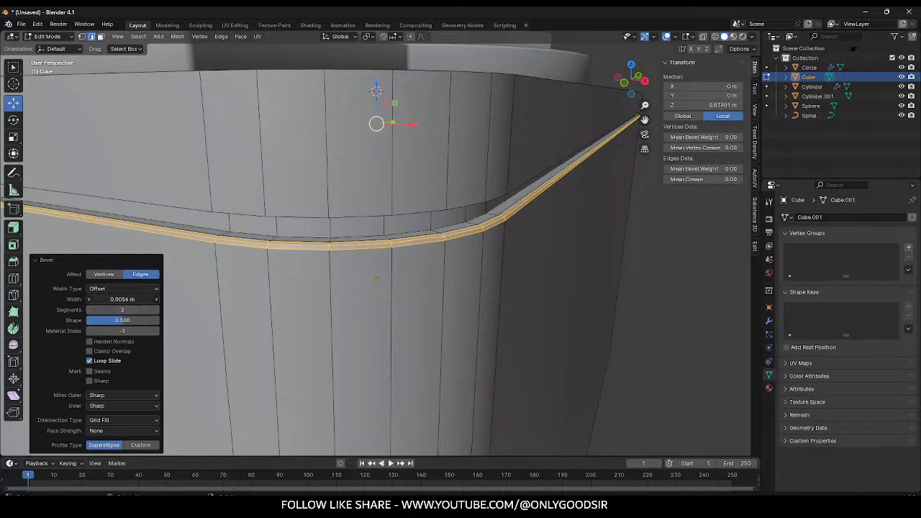
pyautogui.scroll(-7, 386, 336)
pyautogui.press('Tab')
# Step: Examine the housing from several angles and compare it with the toggle switch reference photo in the browser
pyautogui.scroll(-6, 554, 353)
pyautogui.moveTo(549, 353); pyautogui.dragTo(337, 273, button='middle')
pyautogui.moveTo(358, 223); pyautogui.dragTo(313, 224, button='middle')
pyautogui.moveTo(383, 234); pyautogui.dragTo(331, 214, button='middle')
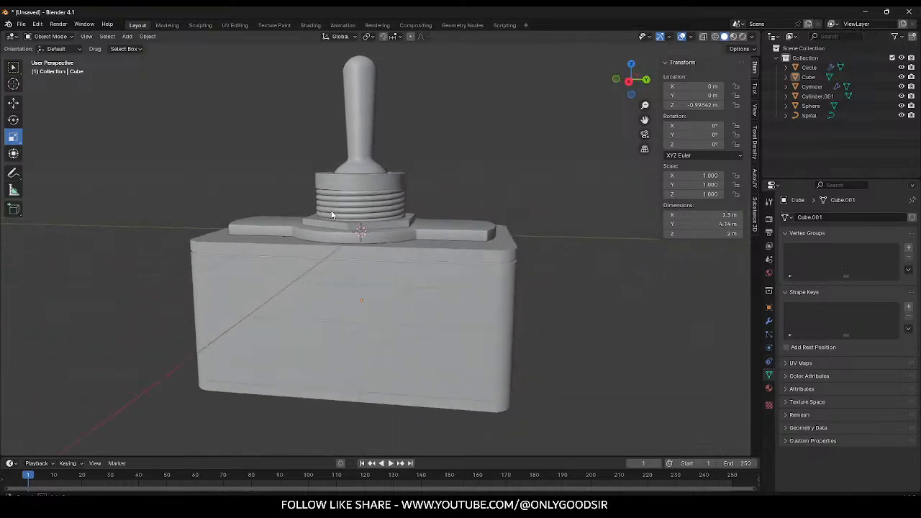
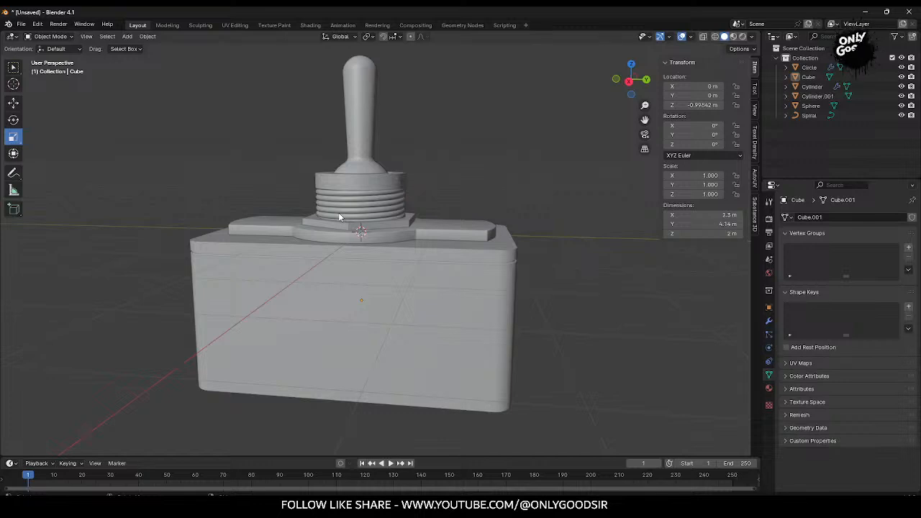
pyautogui.moveTo(920, 54); pyautogui.dragTo(554, 44)
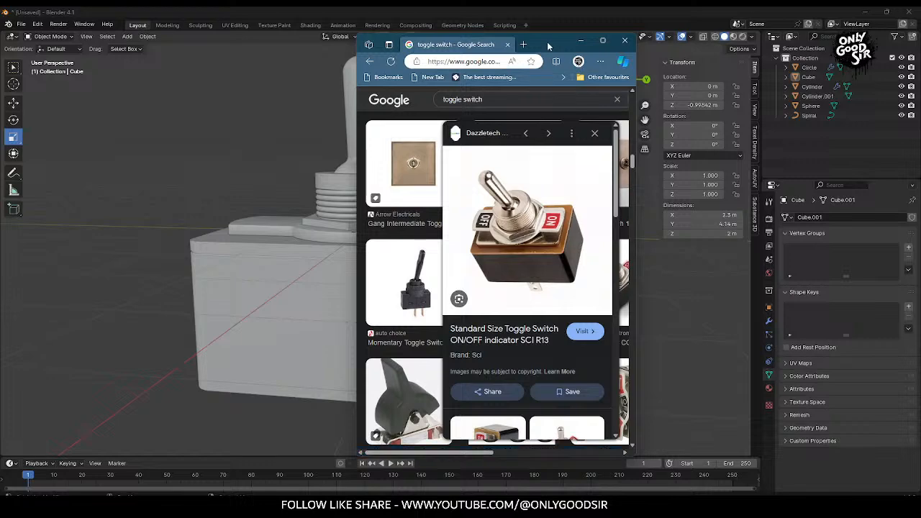
pyautogui.moveTo(549, 46); pyautogui.dragTo(920, 121)
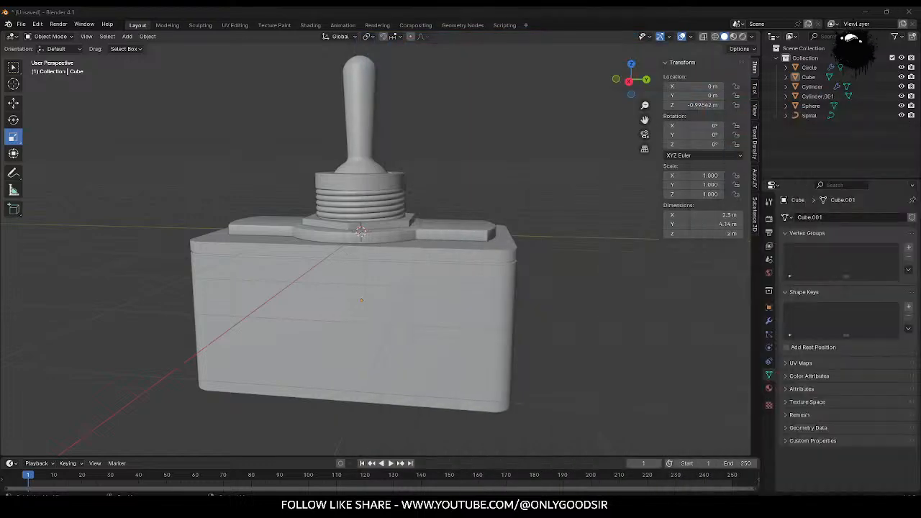
# Step: Select the mounting plate, hex nut, thread, top ring and lever, and move them up about 0.116 m from the housing
pyautogui.moveTo(453, 193); pyautogui.dragTo(383, 244, button='middle')
pyautogui.click(390, 229)
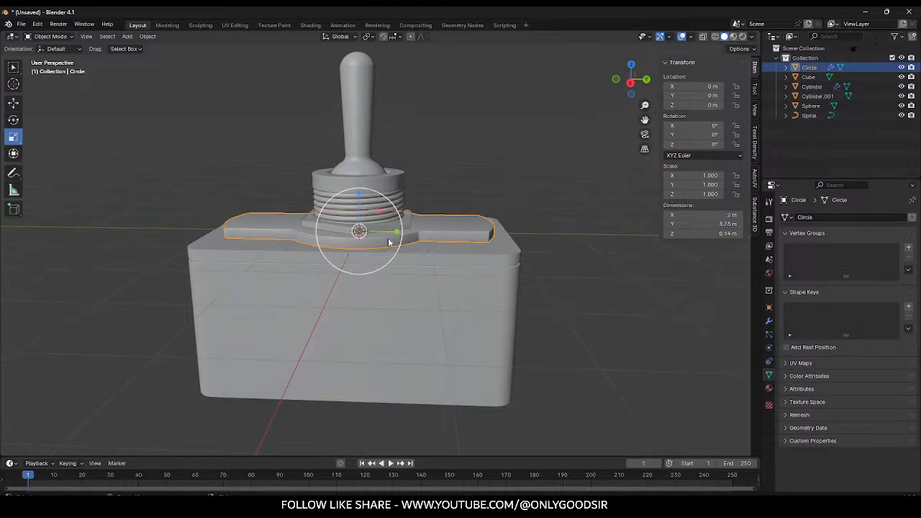
pyautogui.keyDown('shift'); pyautogui.click(401, 209); pyautogui.keyUp('shift')
pyautogui.keyDown('shift'); pyautogui.click(401, 186); pyautogui.keyUp('shift')
pyautogui.keyDown('shift'); pyautogui.click(377, 168); pyautogui.keyUp('shift')
pyautogui.click(13, 103)
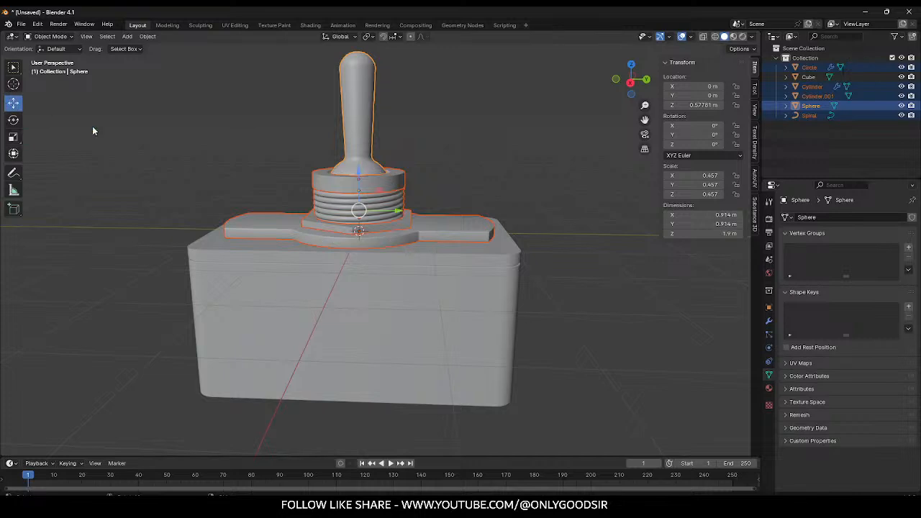
pyautogui.moveTo(357, 174)
pyautogui.mouseDown()
pyautogui.moveTo(356, 151)
pyautogui.moveTo(359, 169)
pyautogui.mouseUp()
# Step: In the right view, try to move the top ring down between the mounting plate and the housing
pyautogui.click(630, 82)
pyautogui.click(471, 168)
pyautogui.click(399, 176)
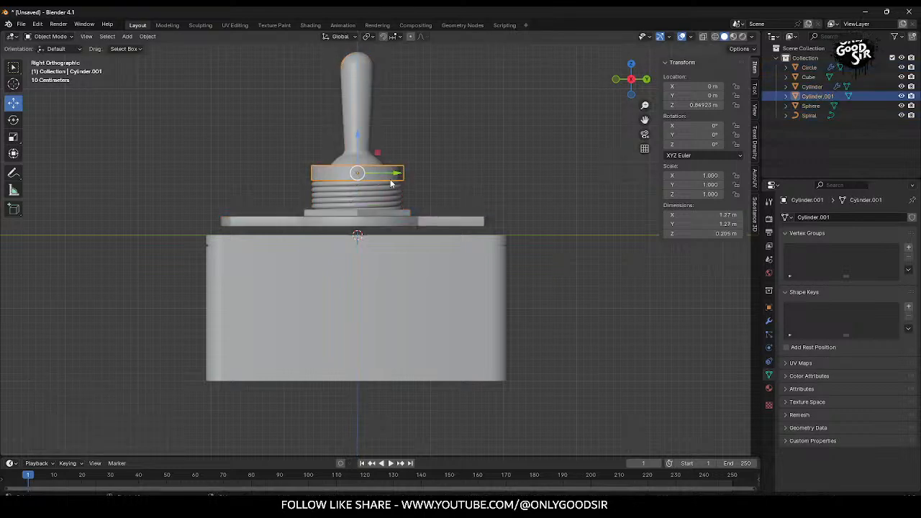
pyautogui.moveTo(357, 136); pyautogui.dragTo(358, 196)
pyautogui.click(447, 189)
pyautogui.click(387, 222)
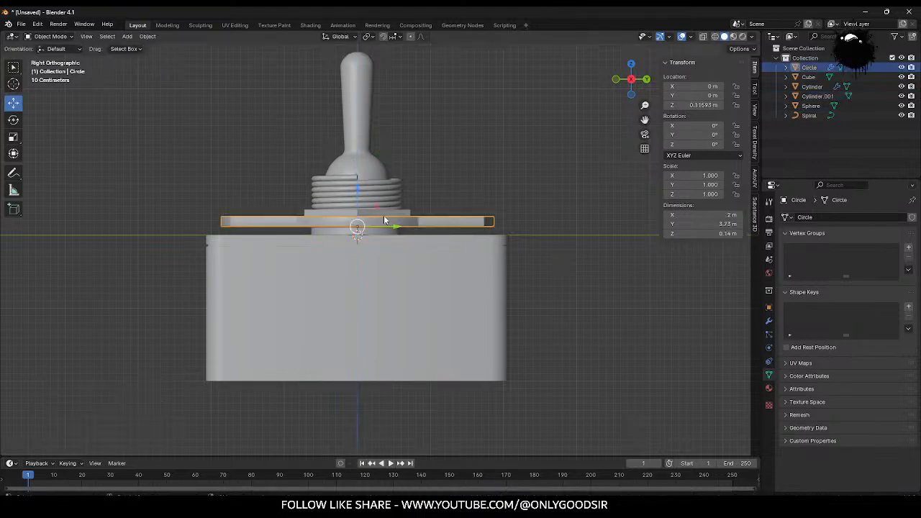
pyautogui.keyDown('shift'); pyautogui.click(394, 210); pyautogui.keyUp('shift')
pyautogui.keyDown('shift'); pyautogui.click(375, 172); pyautogui.keyUp('shift')
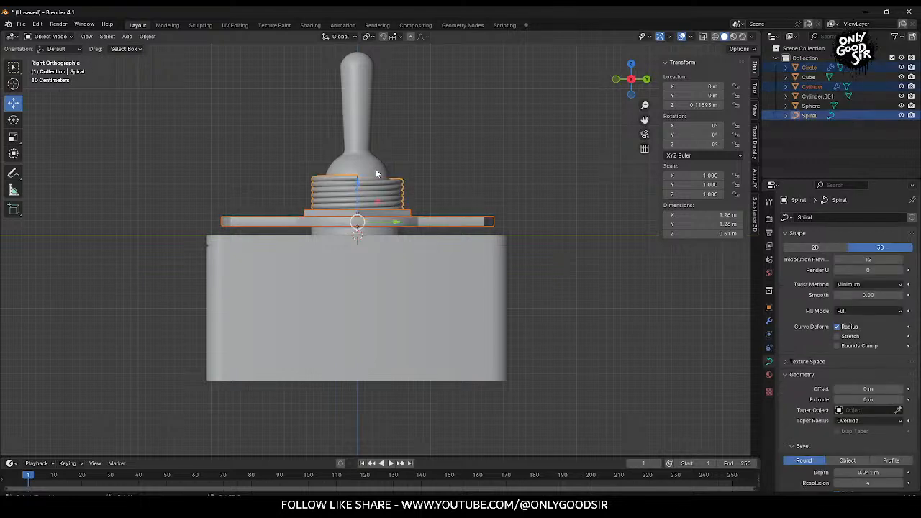
# Step: Undo the selections and the downward move of the top ring
pyautogui.hotkey('ctrl', 'z')
pyautogui.hotkey('ctrl', 'z')
pyautogui.hotkey('ctrl', 'z')
pyautogui.hotkey('ctrl', 'z')
pyautogui.hotkey('ctrl', 'z')
pyautogui.hotkey('ctrl', 'z')
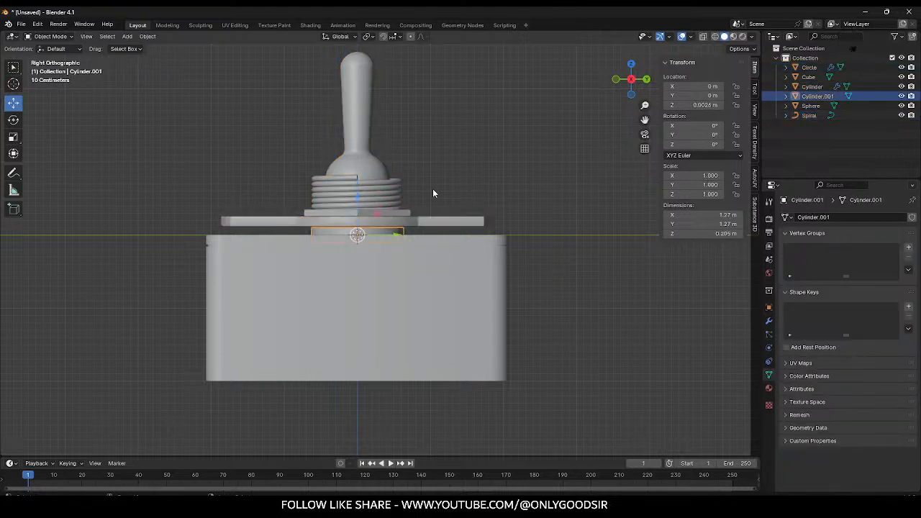
# Step: Duplicate the top ring and move the copy down between the mounting plate and the housing
pyautogui.click(389, 175)
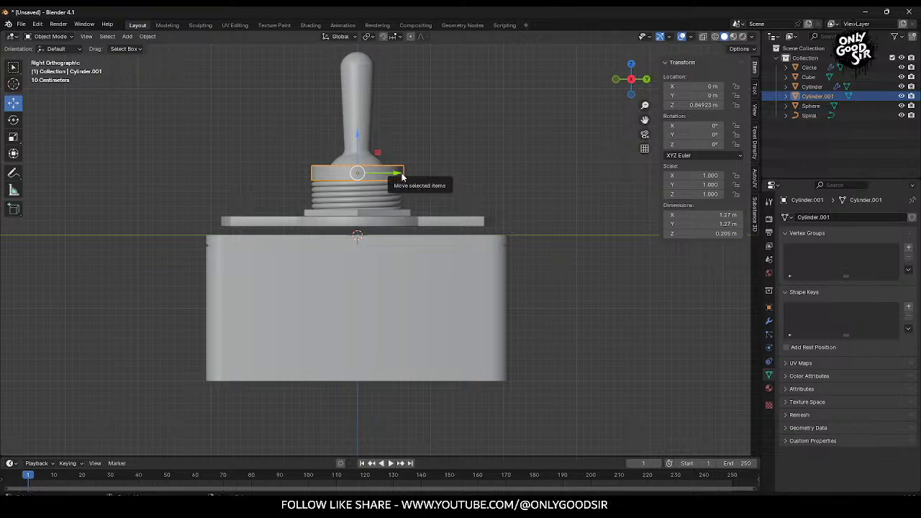
pyautogui.hotkey('ctrl', 'c')
pyautogui.hotkey('ctrl', 'v')
pyautogui.click(400, 173)
pyautogui.click(398, 172)
pyautogui.moveTo(362, 139); pyautogui.dragTo(360, 199)
# Step: Select the mounting plate, hex nut, thread, top ring and lever, and lower them slightly along Z
pyautogui.click(416, 220)
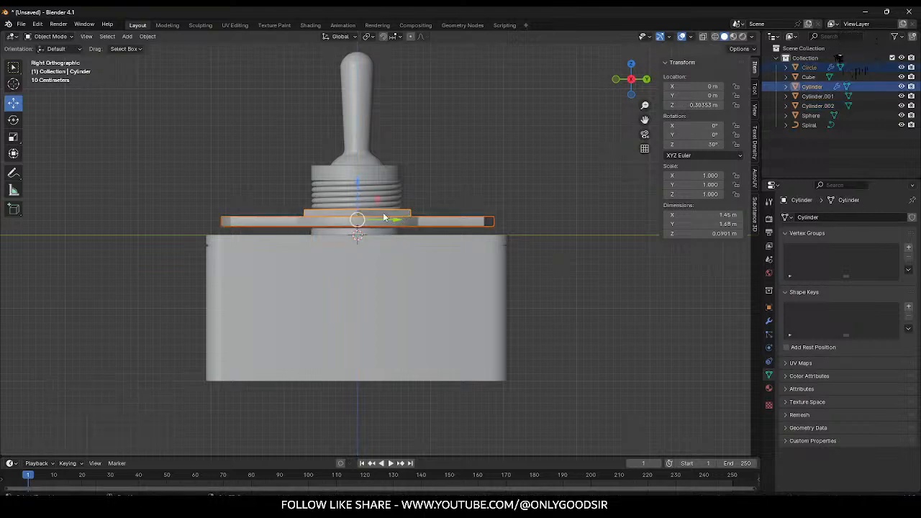
pyautogui.keyDown('shift'); pyautogui.click(393, 200); pyautogui.keyUp('shift')
pyautogui.keyDown('shift'); pyautogui.click(391, 175); pyautogui.keyUp('shift')
pyautogui.keyDown('shift'); pyautogui.click(366, 154); pyautogui.keyUp('shift')
pyautogui.moveTo(357, 173); pyautogui.dragTo(356, 174)
pyautogui.hotkey('alt', 'a')
# Step: Delete the duplicate ring between the mounting plate and the housing
pyautogui.moveTo(364, 216); pyautogui.dragTo(432, 265, button='middle')
pyautogui.scroll(-2, 431, 266)
pyautogui.moveTo(352, 295); pyautogui.dragTo(319, 263, button='middle')
pyautogui.scroll(3, 331, 276)
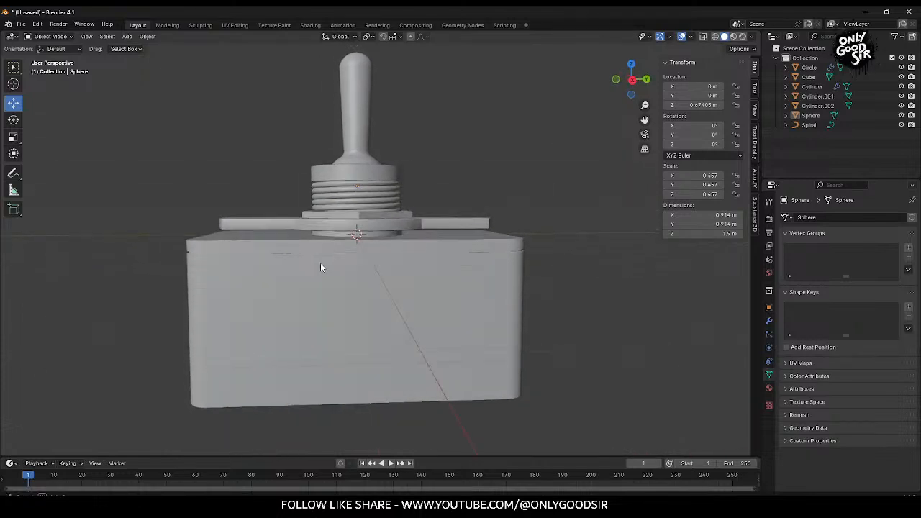
pyautogui.click(341, 236)
pyautogui.click(336, 239)
pyautogui.press('Delete')
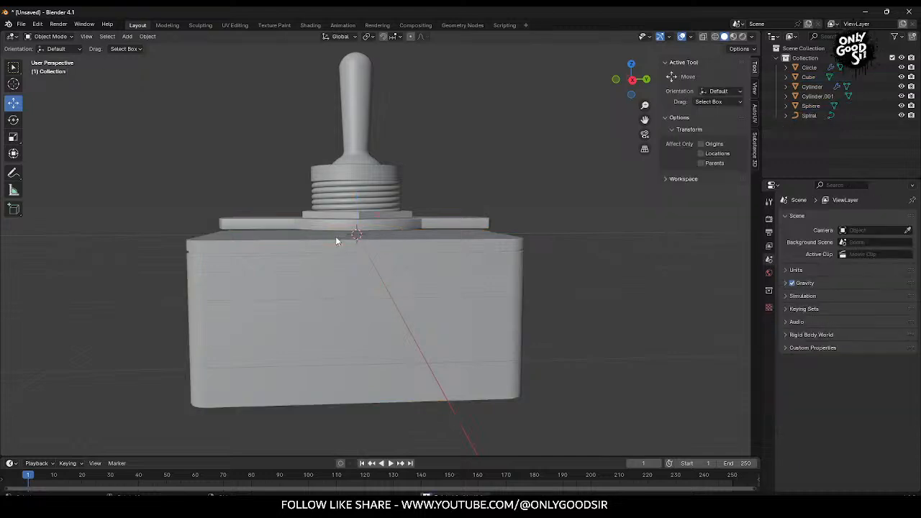
# Step: Move the housing block down about 0.062 m along Z to widen the gap beneath the mounting plate
pyautogui.click(356, 269)
pyautogui.moveTo(355, 265); pyautogui.dragTo(357, 272)
pyautogui.moveTo(358, 272); pyautogui.dragTo(363, 271, button='middle')
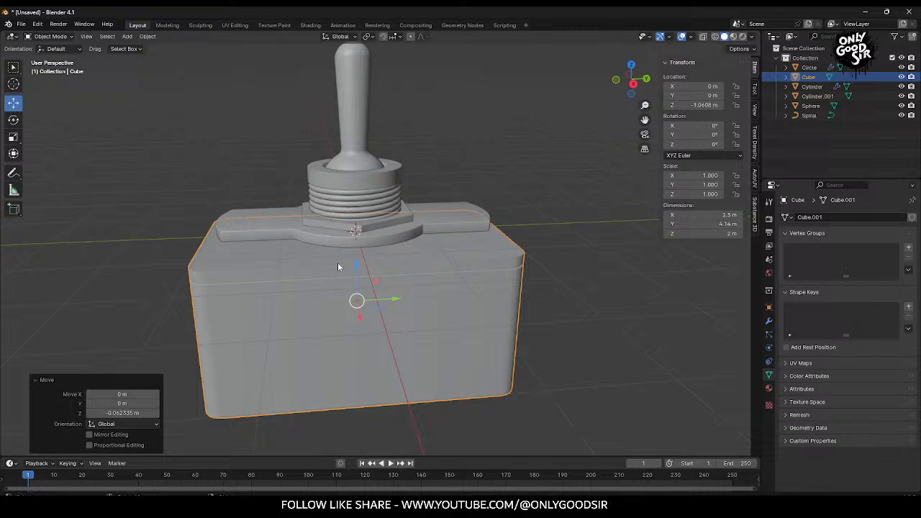
pyautogui.moveTo(271, 255); pyautogui.dragTo(257, 290, button='middle')
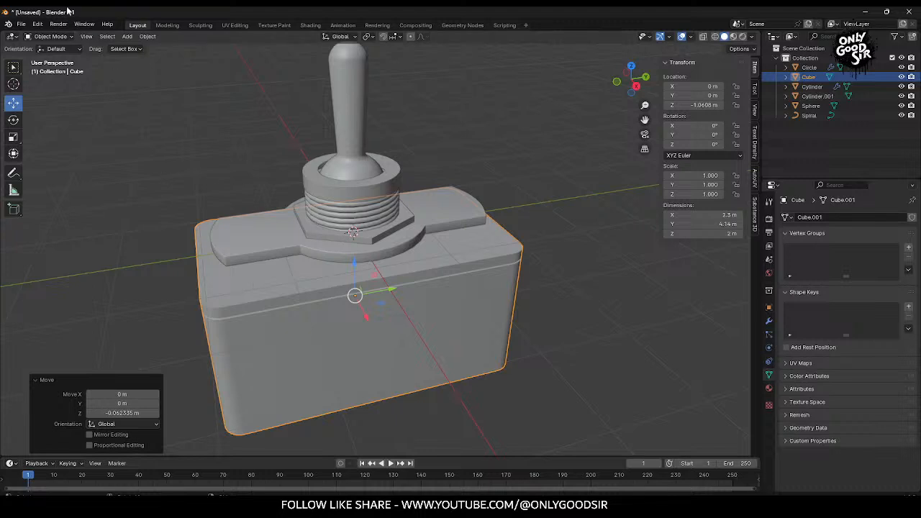
# Step: Add a cube at the origin and scale it into a flat plate about 1.49 × 3.34 × 0.103 m
pyautogui.click(124, 36)
pyautogui.moveTo(155, 52)
pyautogui.click(222, 59)
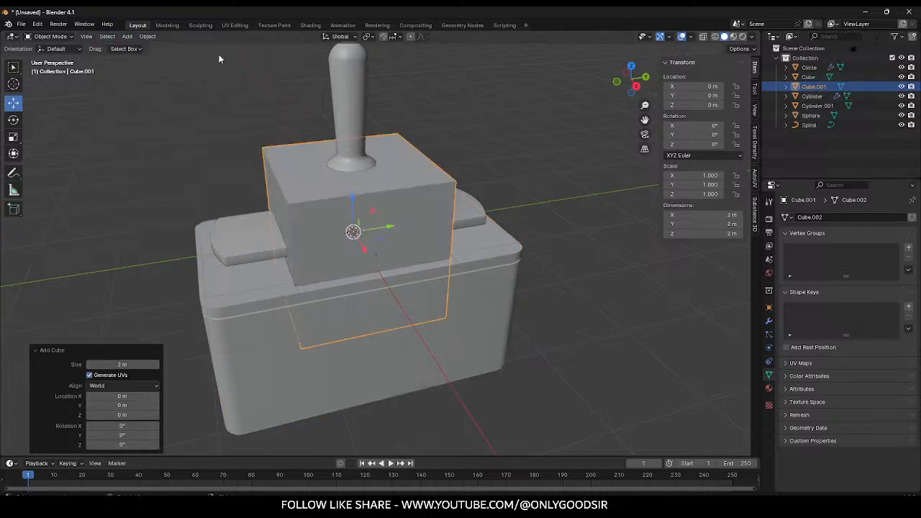
pyautogui.click(12, 137)
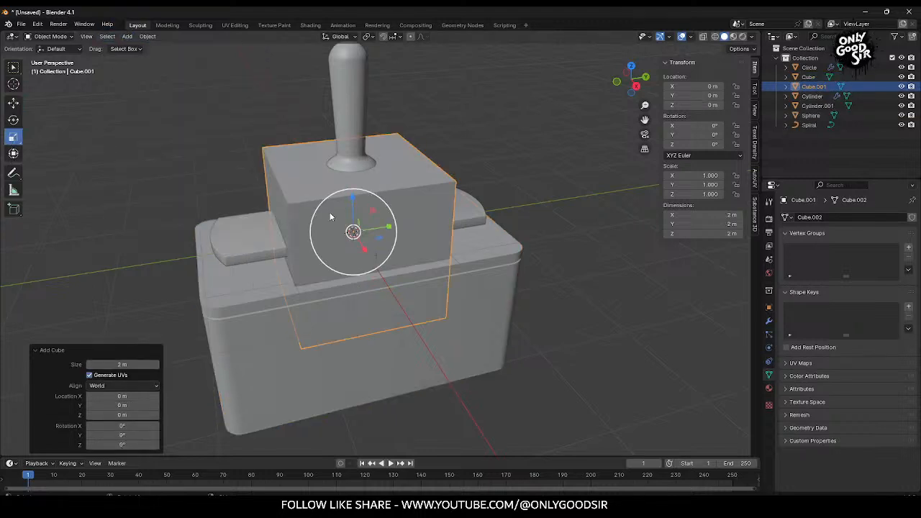
pyautogui.moveTo(351, 205); pyautogui.dragTo(354, 222)
pyautogui.moveTo(354, 223); pyautogui.dragTo(402, 264, button='middle')
pyautogui.moveTo(385, 264); pyautogui.dragTo(374, 257)
pyautogui.moveTo(375, 257); pyautogui.dragTo(299, 274, button='middle')
pyautogui.moveTo(390, 221); pyautogui.dragTo(416, 218)
# Step: In the top view, scale the new plate to about 2.03 m in X and 3.73 m in Y
pyautogui.click(631, 75)
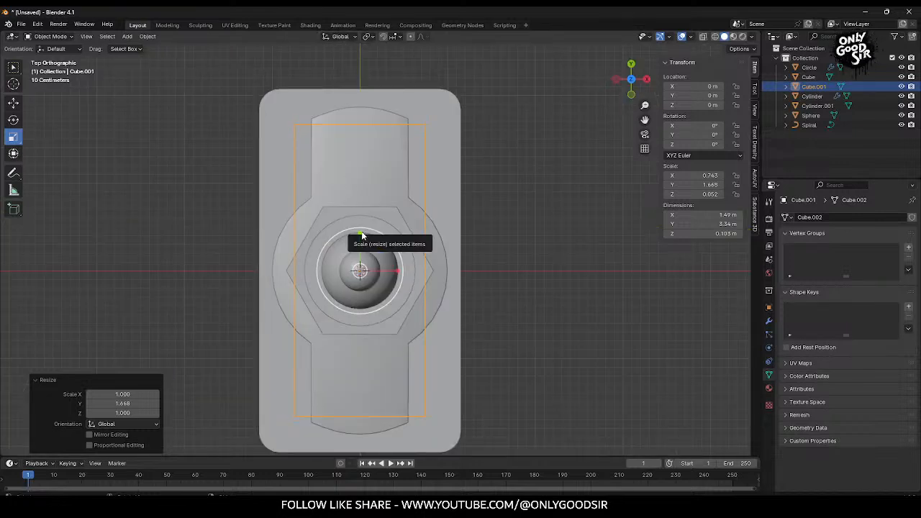
pyautogui.moveTo(361, 234); pyautogui.dragTo(360, 223)
pyautogui.moveTo(396, 271); pyautogui.dragTo(411, 273)
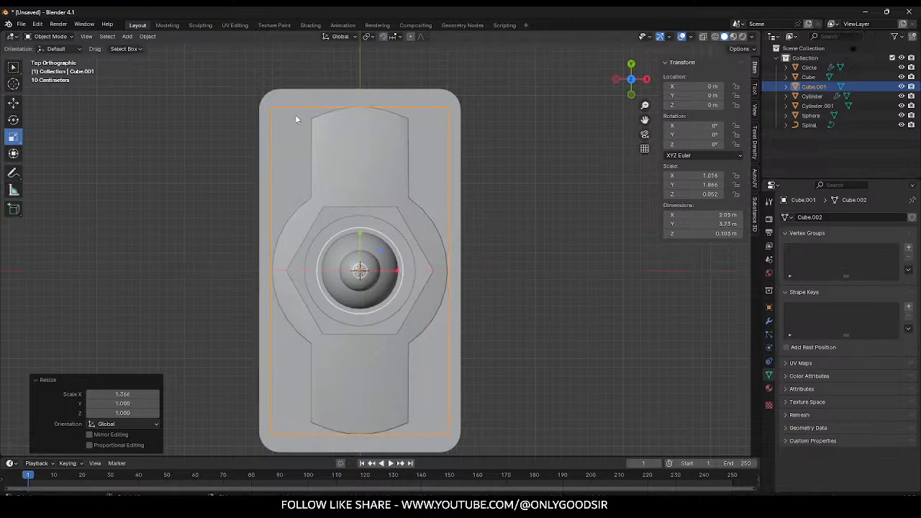
# Step: Apply the scale of the new flat plate
pyautogui.moveTo(510, 189); pyautogui.dragTo(396, 142, button='middle')
pyautogui.scroll(5, 365, 263)
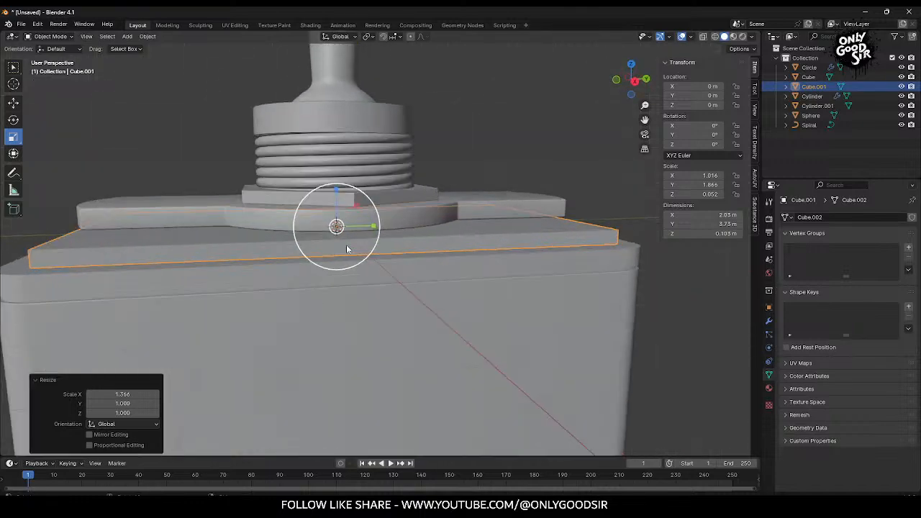
pyautogui.scroll(-3, 366, 258)
pyautogui.hotkey('ctrl', 'a')
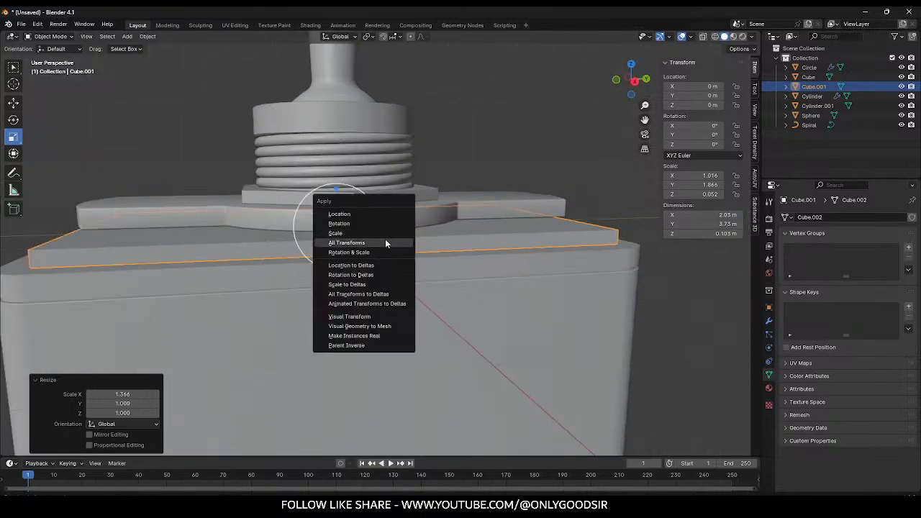
pyautogui.click(385, 244)
pyautogui.moveTo(385, 243)
pyautogui.mouseDown(button='middle')
pyautogui.moveTo(342, 250)
pyautogui.moveTo(384, 237)
pyautogui.mouseUp(button='middle')
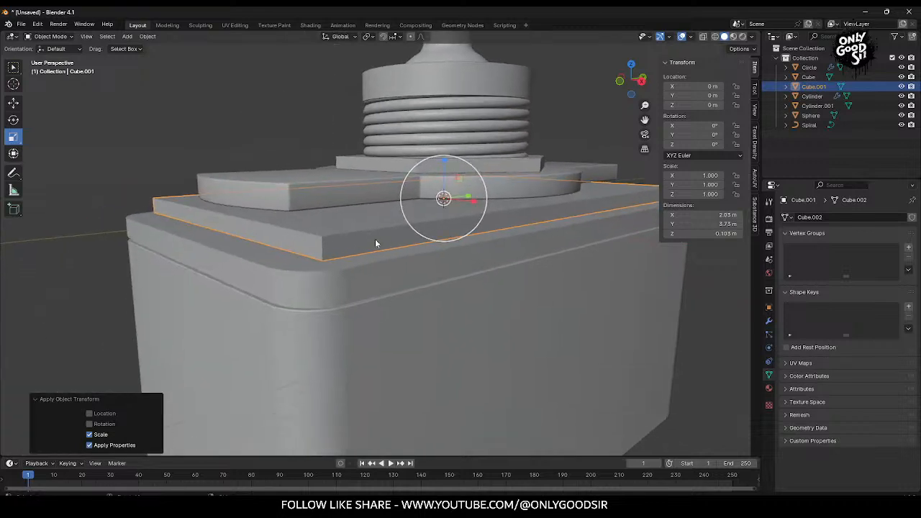
# Step: Enter Edit Mode on the flat plate and select its vertical corner edges in edge select mode
pyautogui.press('Tab')
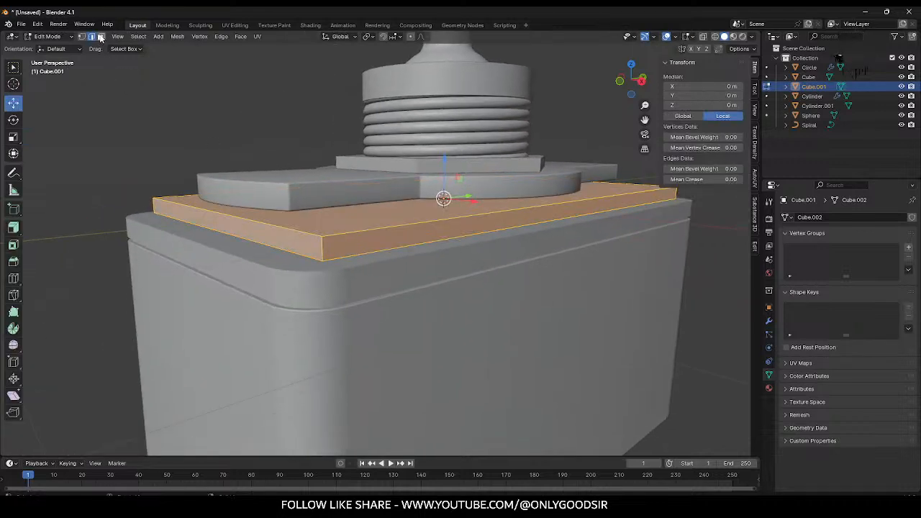
pyautogui.click(326, 252)
pyautogui.moveTo(325, 253); pyautogui.dragTo(425, 264, button='middle')
pyautogui.keyDown('shift'); pyautogui.click(370, 249); pyautogui.keyUp('shift')
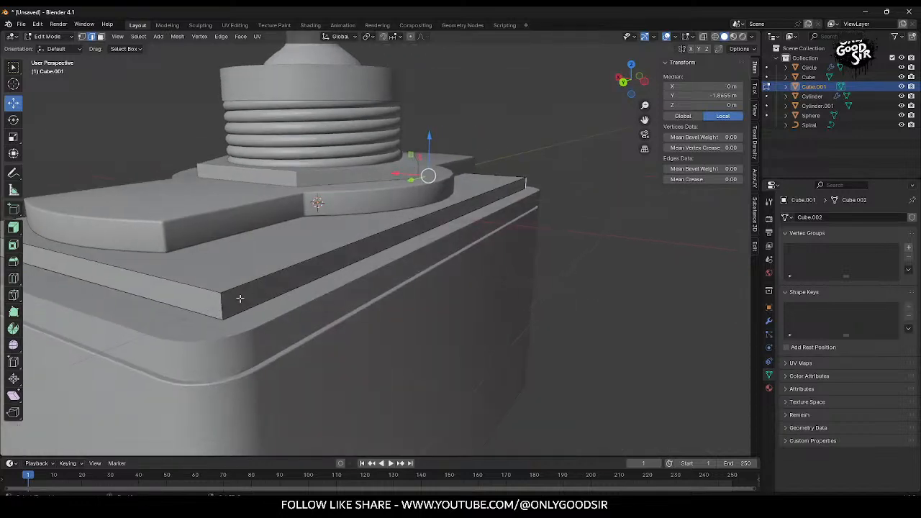
pyautogui.keyDown('shift'); pyautogui.click(223, 302); pyautogui.keyUp('shift')
pyautogui.moveTo(222, 303); pyautogui.dragTo(445, 279, button='middle')
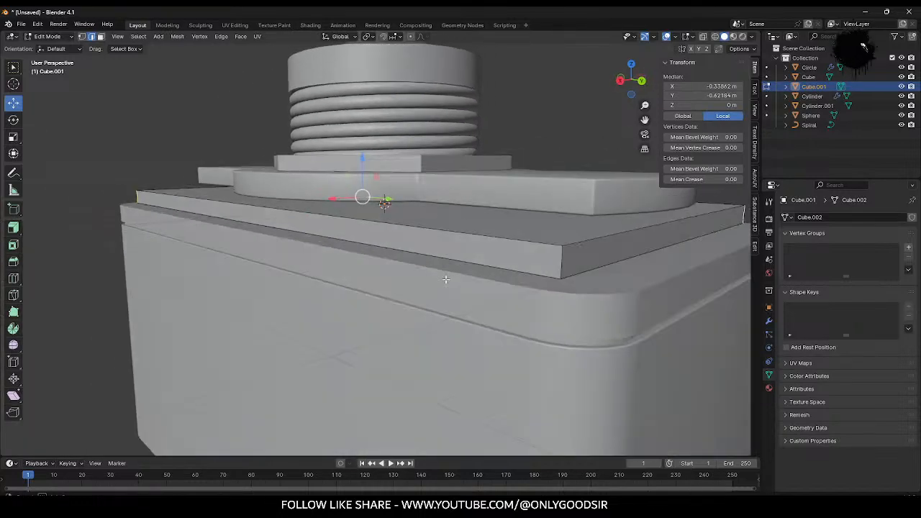
# Step: Bevel the plate's four corner edges into rounded corners, adjusting segments and width, and return to Object Mode
pyautogui.rightClick(563, 263)
pyautogui.click(530, 231)
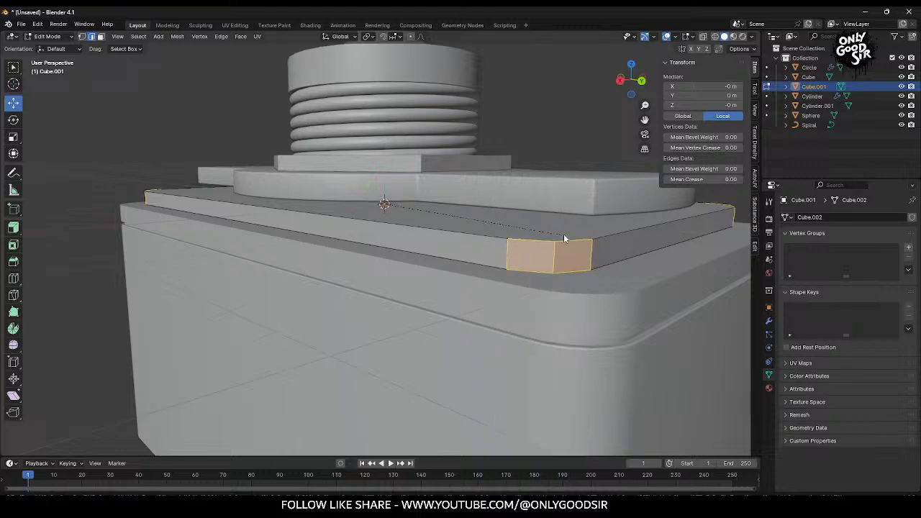
pyautogui.click(546, 238)
pyautogui.click(155, 310)
pyautogui.click(156, 309)
pyautogui.click(155, 309)
pyautogui.moveTo(121, 300); pyautogui.dragTo(132, 299)
pyautogui.press('Tab')
# Step: Apply Shade Smooth by Angle to the rounded plate and check the whole switch
pyautogui.scroll(-4, 377, 307)
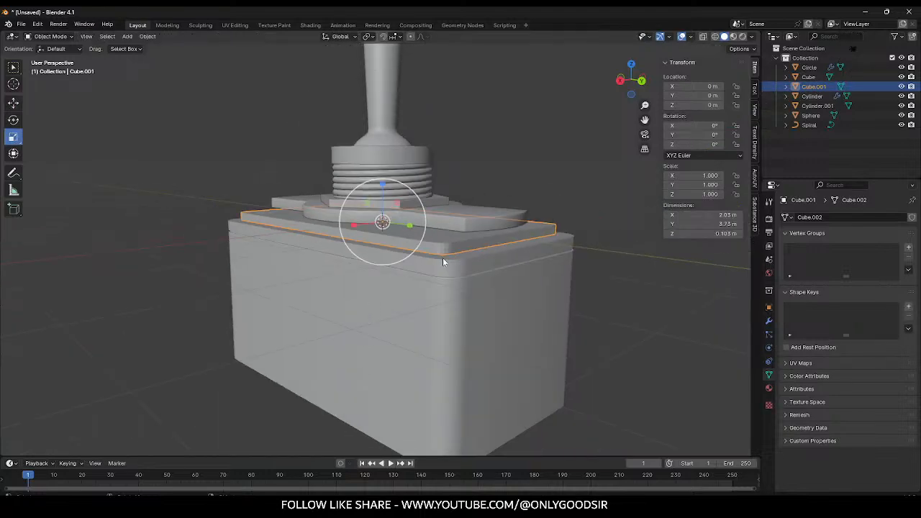
pyautogui.rightClick(448, 240)
pyautogui.click(431, 240)
pyautogui.click(435, 249)
pyautogui.moveTo(434, 250); pyautogui.dragTo(470, 352, button='middle')
pyautogui.click(592, 345)
pyautogui.moveTo(592, 345); pyautogui.dragTo(350, 271, button='middle')
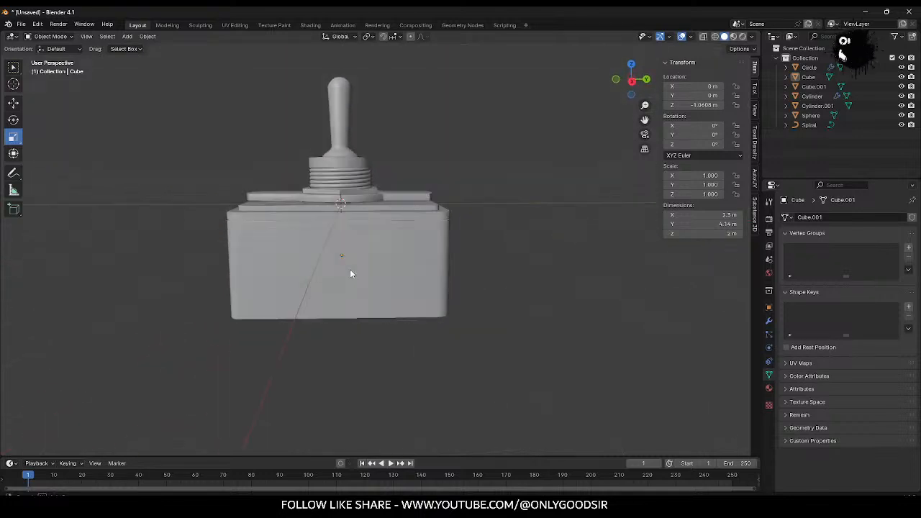
# Step: Try tilting the lever by about 11.6° around the X axis
pyautogui.click(342, 152)
pyautogui.moveTo(343, 152); pyautogui.dragTo(356, 173, button='middle')
pyautogui.click(13, 103)
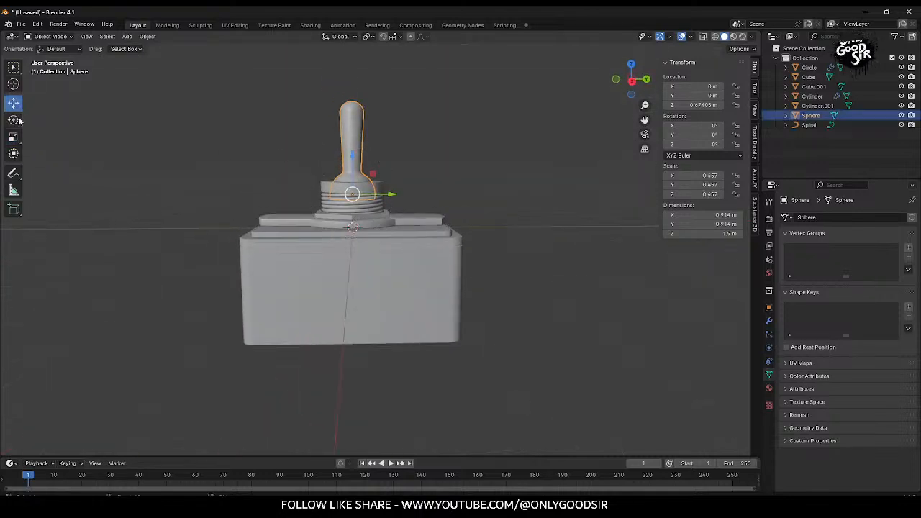
pyautogui.click(13, 120)
pyautogui.moveTo(326, 175)
pyautogui.mouseDown()
pyautogui.moveTo(318, 190)
pyautogui.moveTo(328, 166)
pyautogui.moveTo(319, 179)
pyautogui.mouseUp()
pyautogui.click(470, 148)
pyautogui.moveTo(470, 149); pyautogui.dragTo(385, 191, button='middle')
pyautogui.click(357, 190)
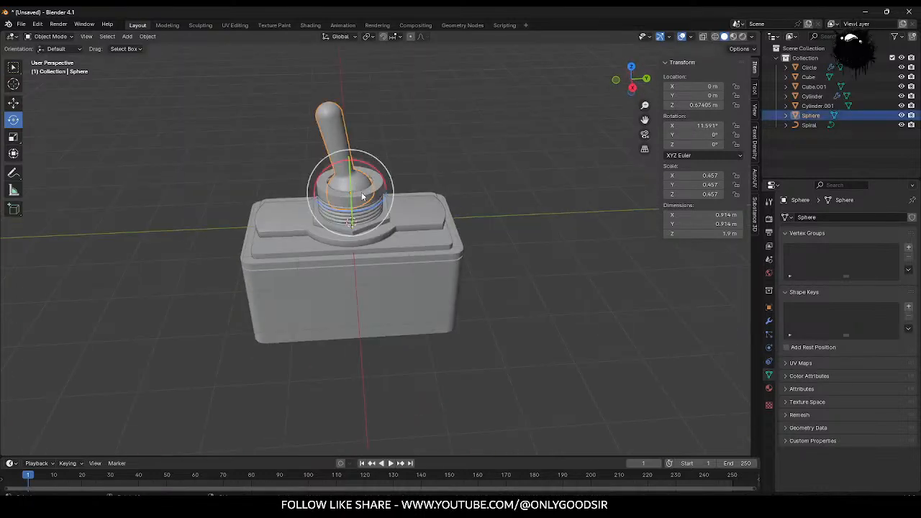
# Step: Undo the lever's rotation and deselect it
pyautogui.hotkey('ctrl', 'z')
pyautogui.hotkey('ctrl', 'z')
pyautogui.hotkey('ctrl', 'z')
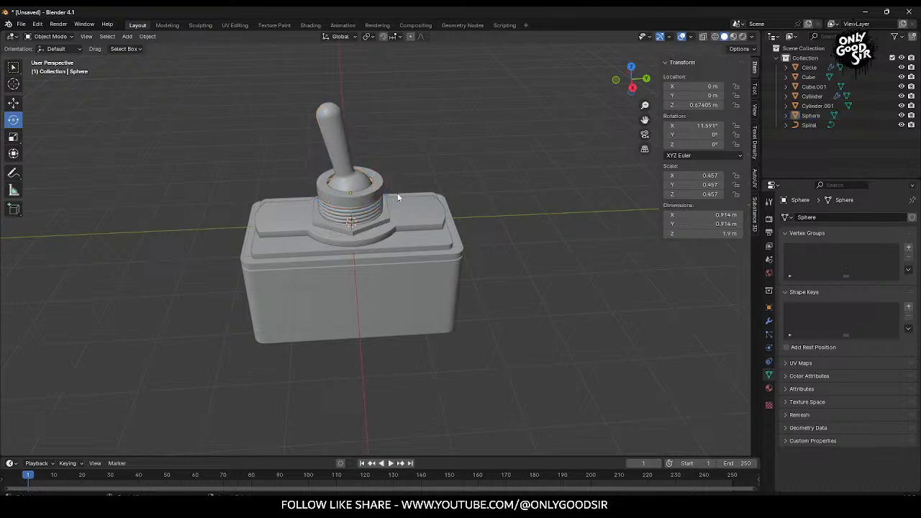
pyautogui.click(439, 163)
# Step: Enter Edit Mode on the top ring and select the upper inner edge loop around the lever's ball
pyautogui.scroll(2, 400, 207)
pyautogui.moveTo(399, 205); pyautogui.dragTo(389, 227, button='middle')
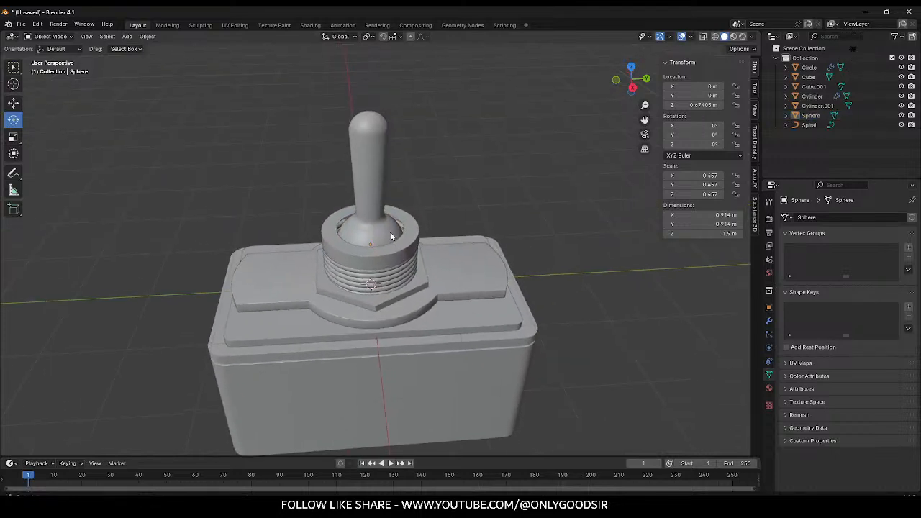
pyautogui.scroll(6, 404, 279)
pyautogui.moveTo(445, 280); pyautogui.dragTo(486, 223, button='middle')
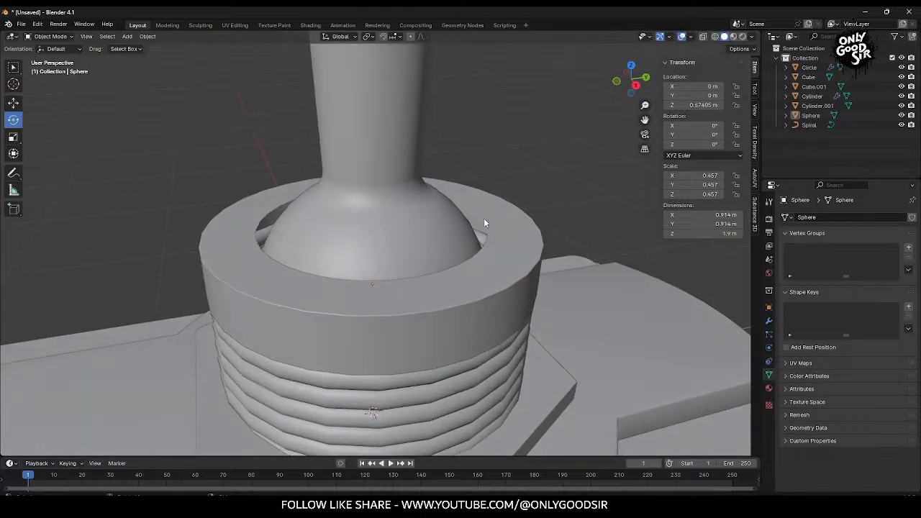
pyautogui.scroll(3, 487, 238)
pyautogui.click(578, 216)
pyautogui.press('Tab')
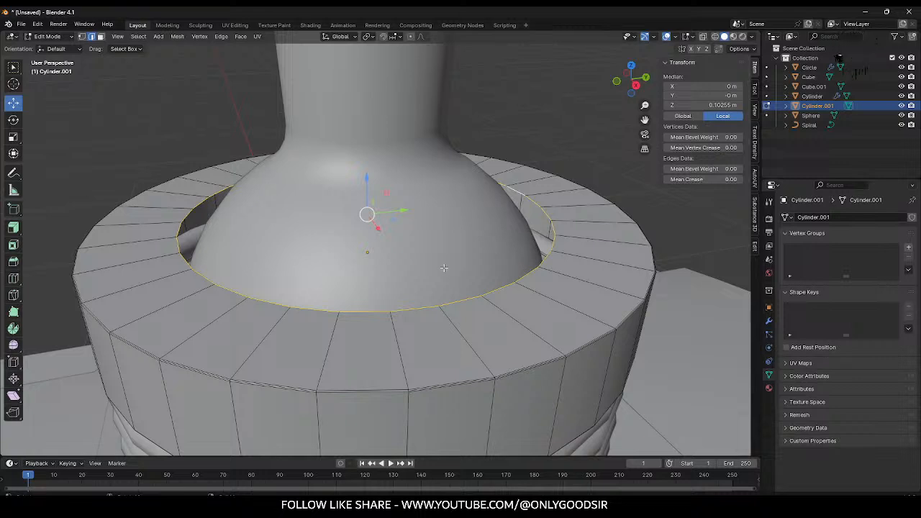
# Step: Extrude the ring's inner edge loop and move it down about 0.081 m along Z
pyautogui.press('e')
pyautogui.rightClick(428, 234)
pyautogui.press('g')
pyautogui.press('z')
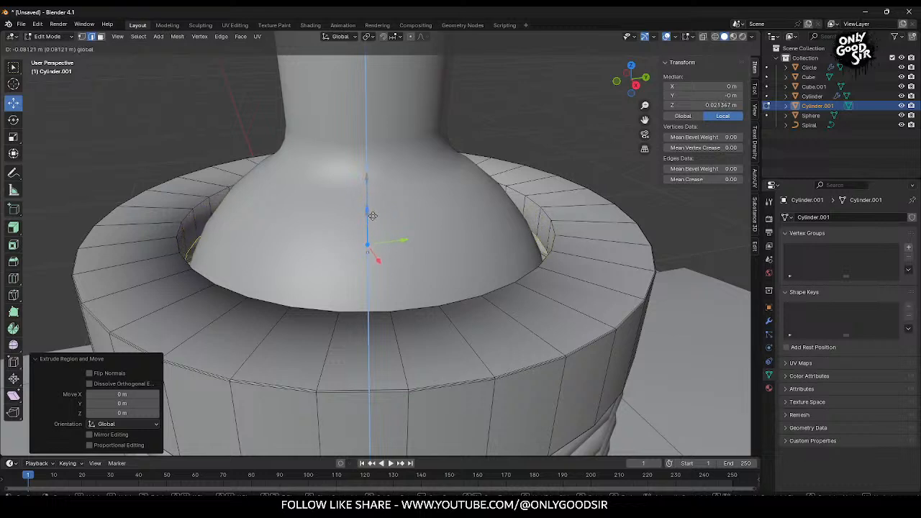
pyautogui.click(371, 215)
# Step: Extrude the lowered inner loop again and scale it outward by about 1.11
pyautogui.press('e')
pyautogui.rightClick(371, 215)
pyautogui.press('s')
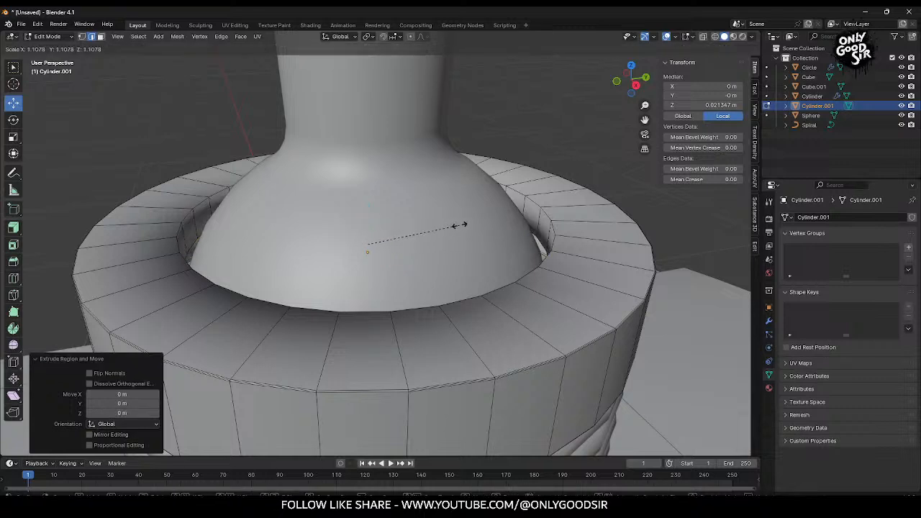
pyautogui.click(458, 226)
# Step: Return to Object Mode and apply Shade Smooth by Angle at 30° to the top ring
pyautogui.press('Tab')
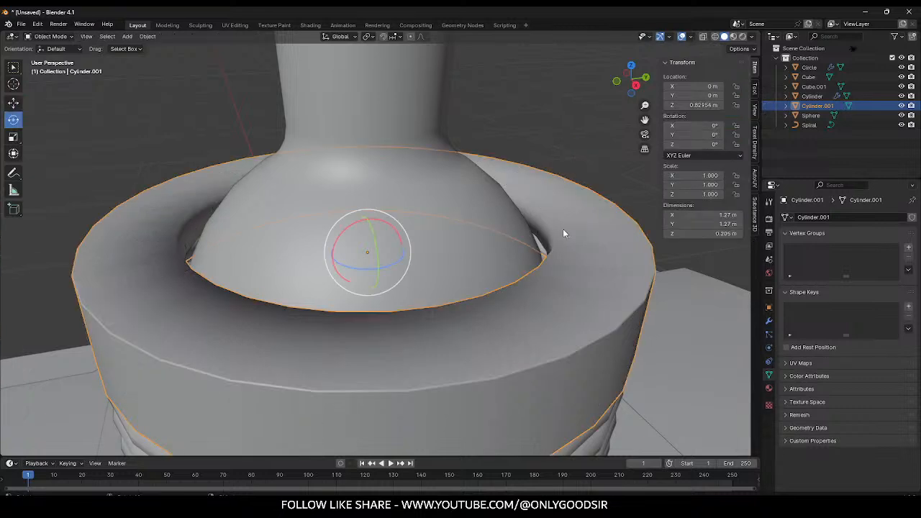
pyautogui.rightClick(564, 229)
pyautogui.click(558, 232)
pyautogui.scroll(-3, 551, 225)
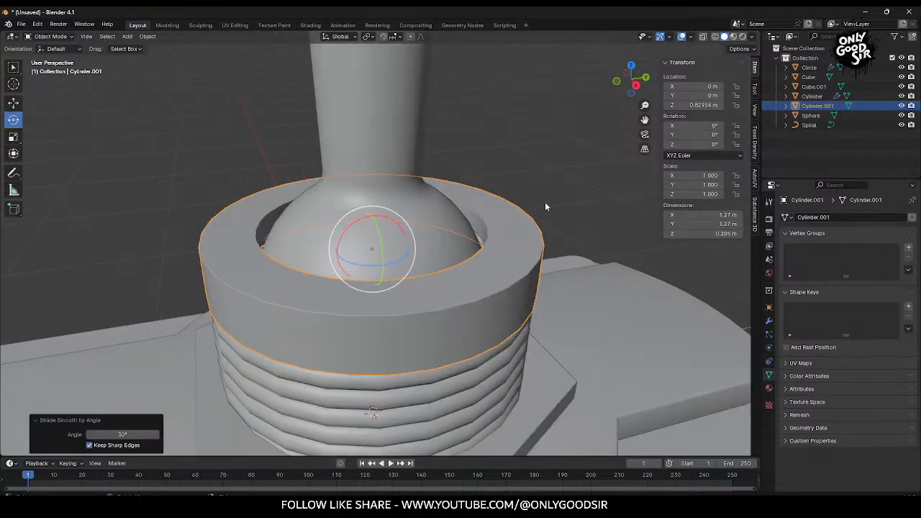
# Step: Bevel the top ring's upper inner edge loop to a width of about 0.066 m with 5 segments, and return to Object Mode
pyautogui.click(545, 200)
pyautogui.scroll(3, 540, 224)
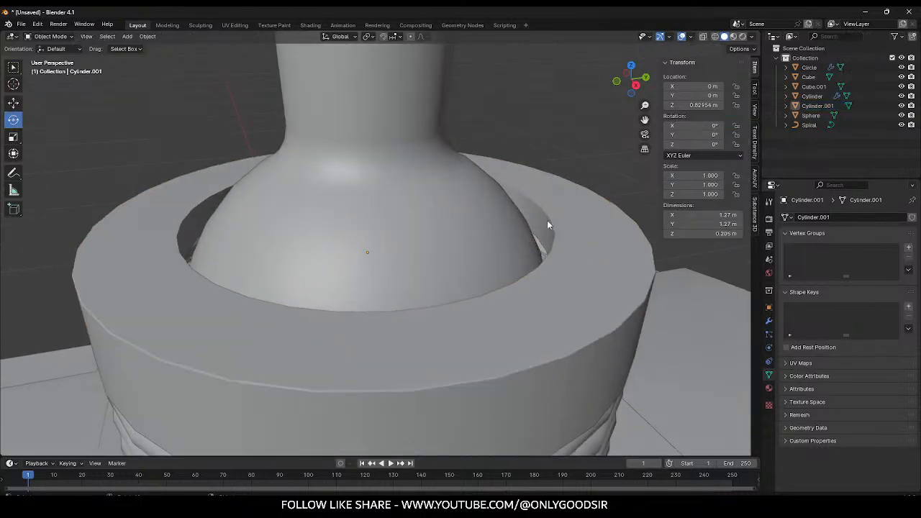
pyautogui.click(550, 225)
pyautogui.press('Tab')
pyautogui.click(551, 225)
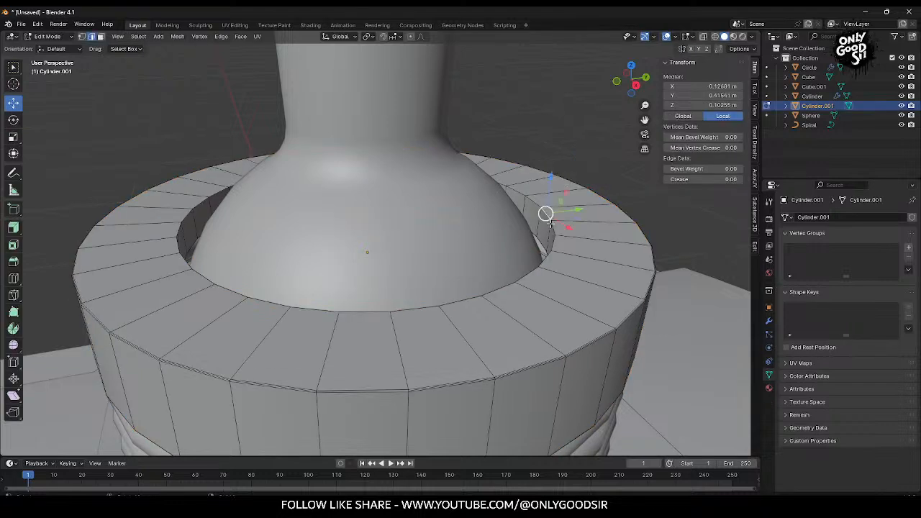
pyautogui.keyDown('alt'); pyautogui.click(550, 225); pyautogui.keyUp('alt')
pyautogui.rightClick(554, 231)
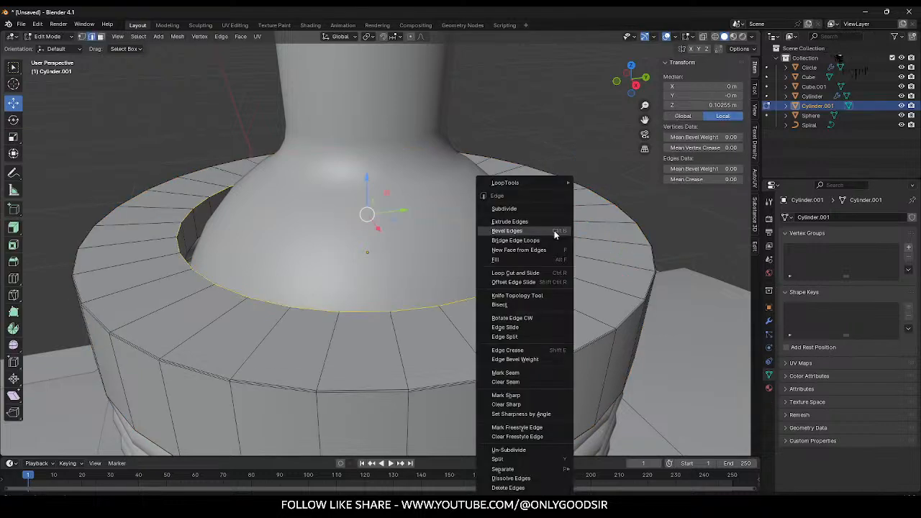
pyautogui.click(550, 230)
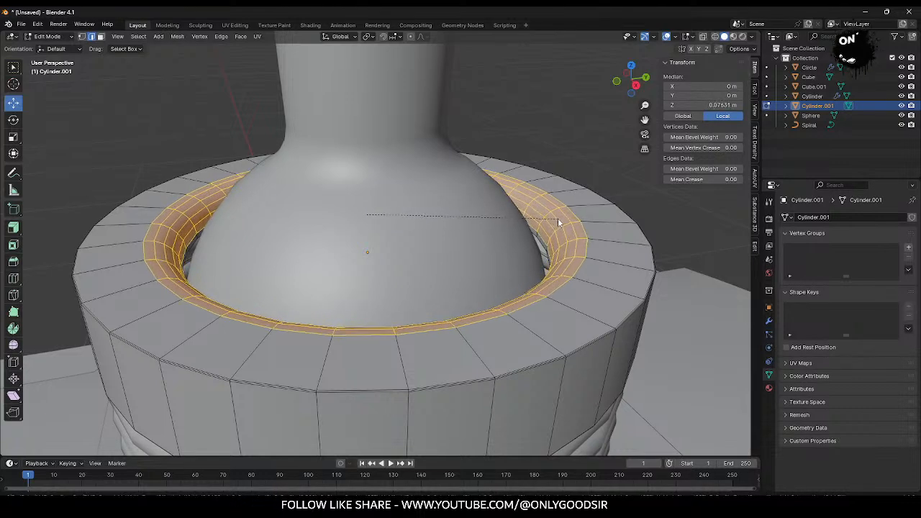
pyautogui.click(557, 215)
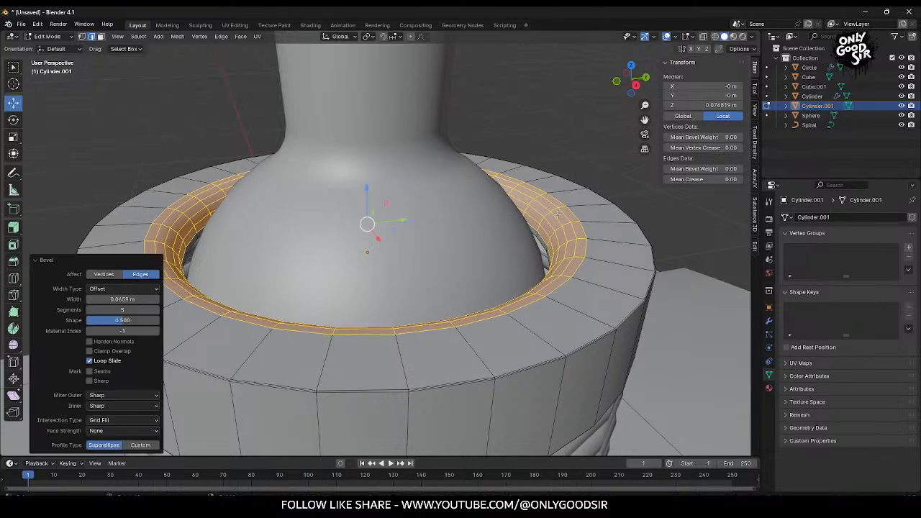
pyautogui.click(122, 140)
pyautogui.scroll(-4, 172, 263)
pyautogui.press('Tab')
# Step: Apply Shade Smooth by Angle at 30° to the top ring with Keep Sharp Edges turned off
pyautogui.moveTo(430, 289); pyautogui.dragTo(411, 279, button='middle')
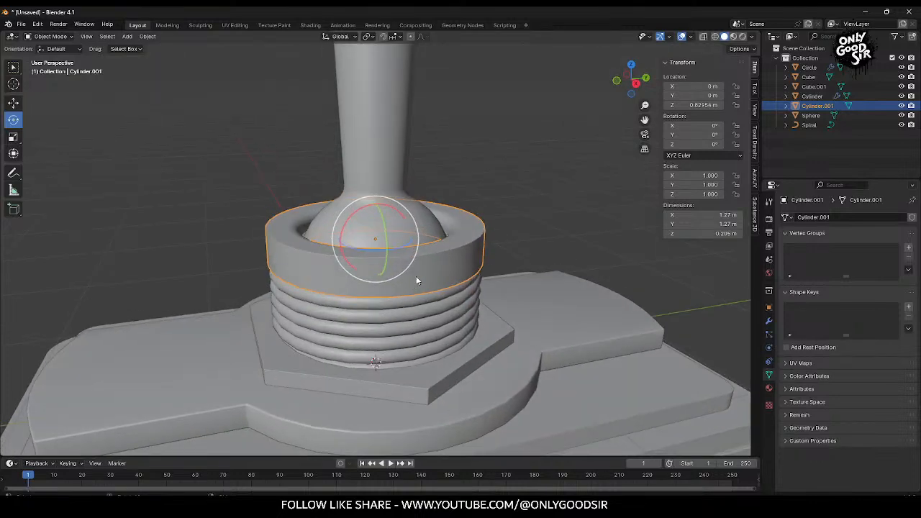
pyautogui.rightClick(446, 244)
pyautogui.click(437, 245)
pyautogui.moveTo(512, 195); pyautogui.dragTo(461, 223, button='middle')
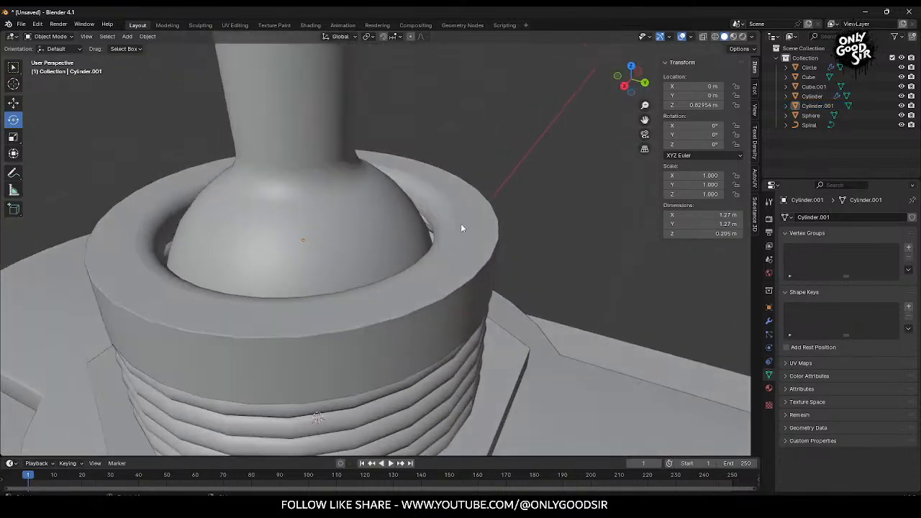
pyautogui.click(416, 277)
pyautogui.rightClick(328, 295)
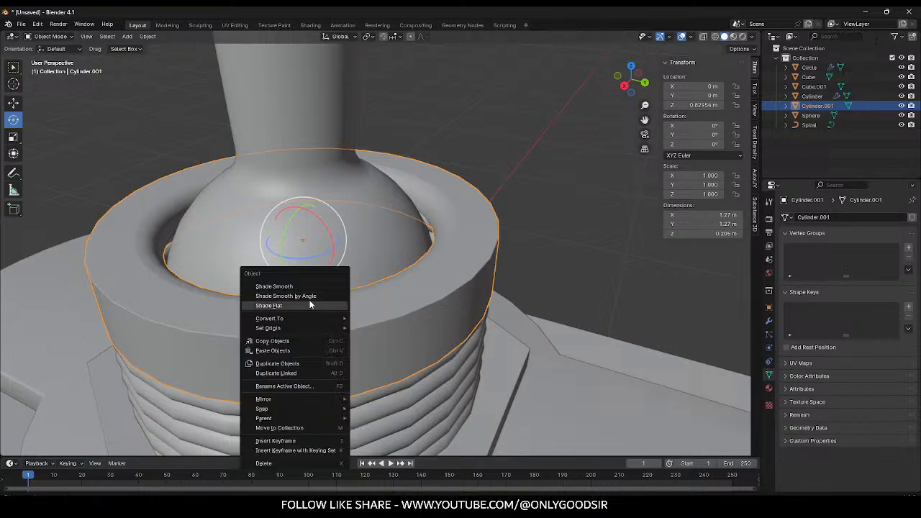
pyautogui.click(311, 293)
pyautogui.click(90, 446)
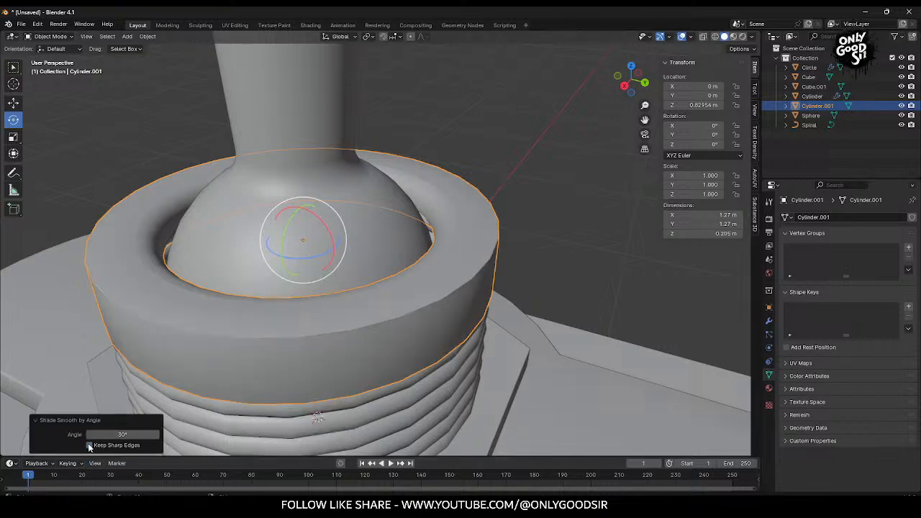
# Step: Examine the smoothed top ring, the thread and the whole switch from several angles
pyautogui.scroll(-1, 200, 323)
pyautogui.moveTo(353, 325); pyautogui.dragTo(325, 302, button='middle')
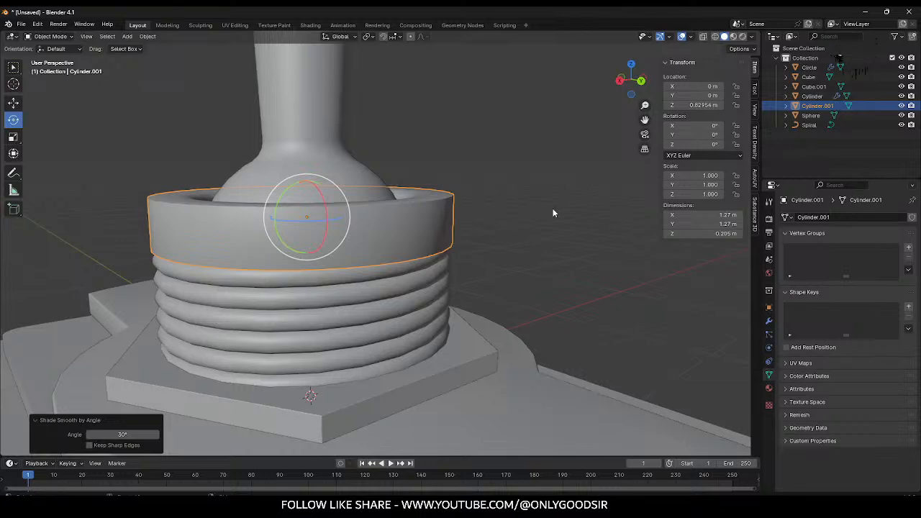
pyautogui.scroll(-1, 549, 221)
pyautogui.scroll(-1, 549, 219)
pyautogui.click(495, 228)
pyautogui.moveTo(496, 229); pyautogui.dragTo(504, 258, button='middle')
pyautogui.scroll(-5, 505, 261)
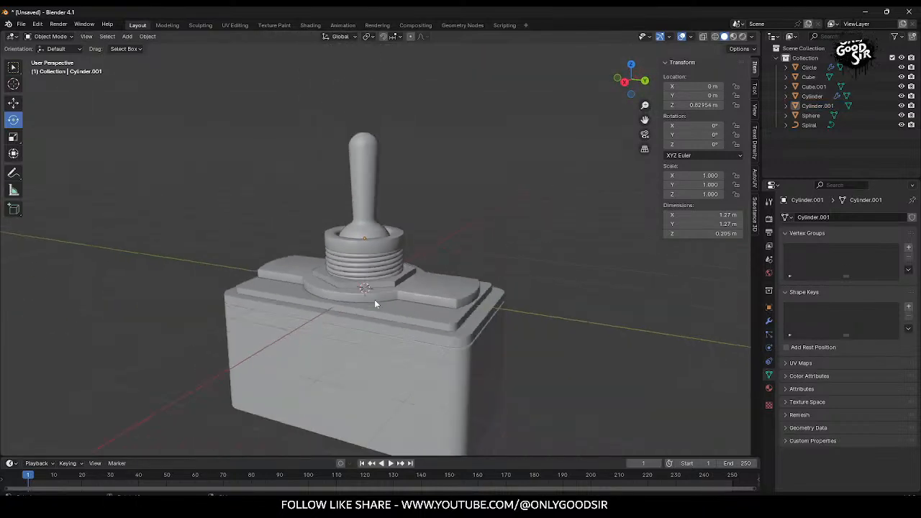
pyautogui.moveTo(404, 311); pyautogui.dragTo(402, 285, button='middle')
pyautogui.scroll(2, 402, 286)
pyautogui.moveTo(354, 232); pyautogui.dragTo(406, 282, button='middle')
pyautogui.scroll(-3, 405, 282)
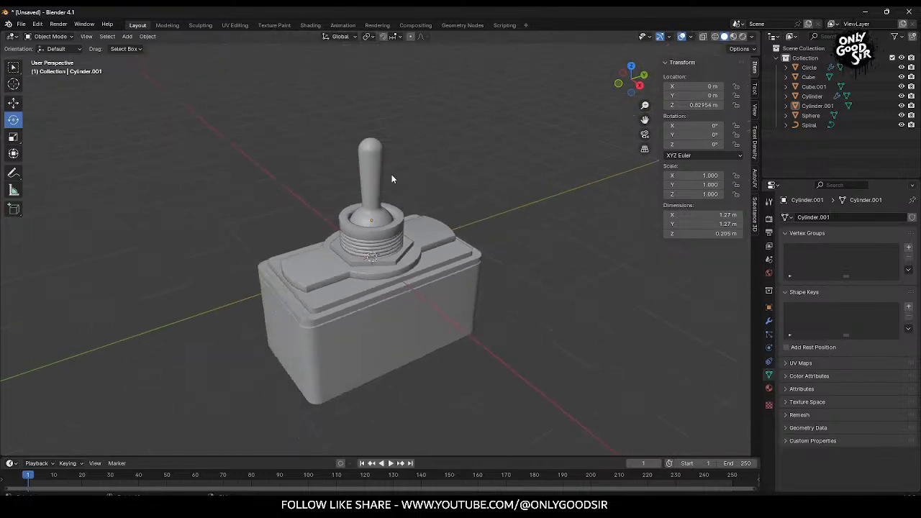
# Step: Save the file as TOOGLE.blend in the D:\Work\Blender\TOOGLE folder
pyautogui.click(21, 23)
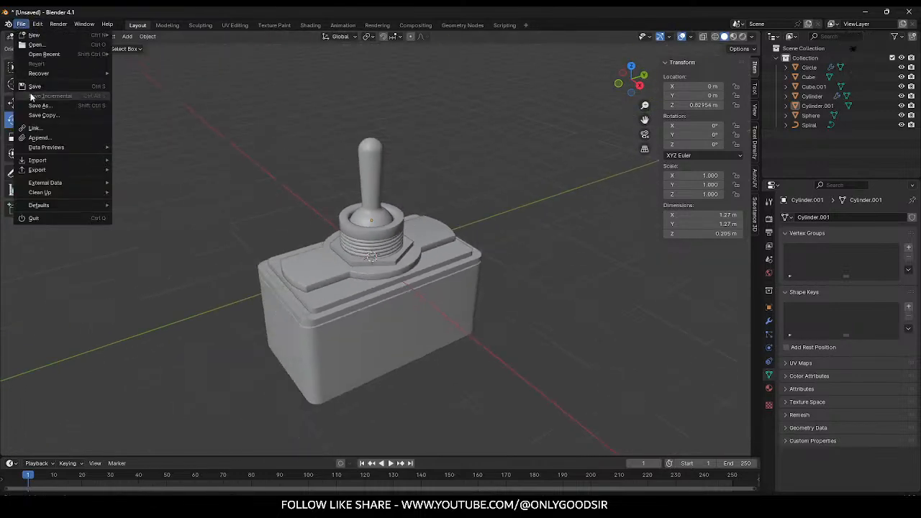
pyautogui.click(32, 107)
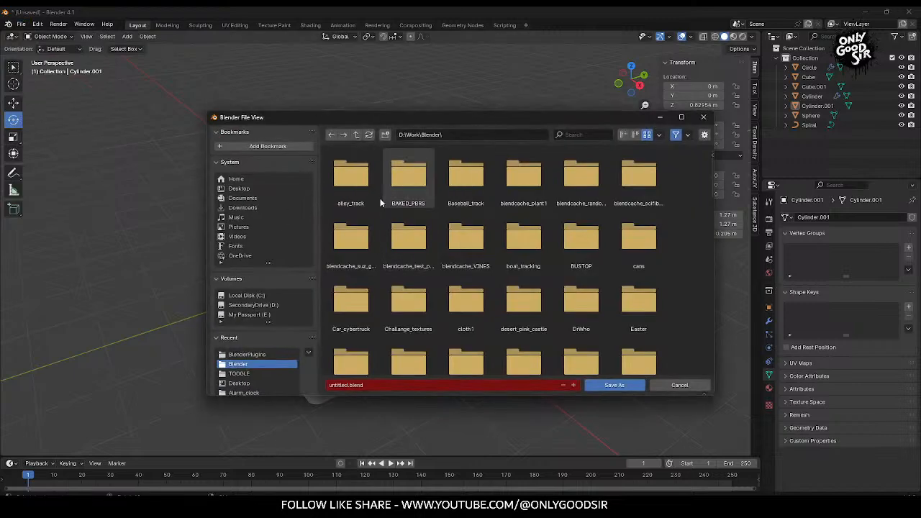
pyautogui.scroll(-1, 501, 276)
pyautogui.scroll(-1, 547, 320)
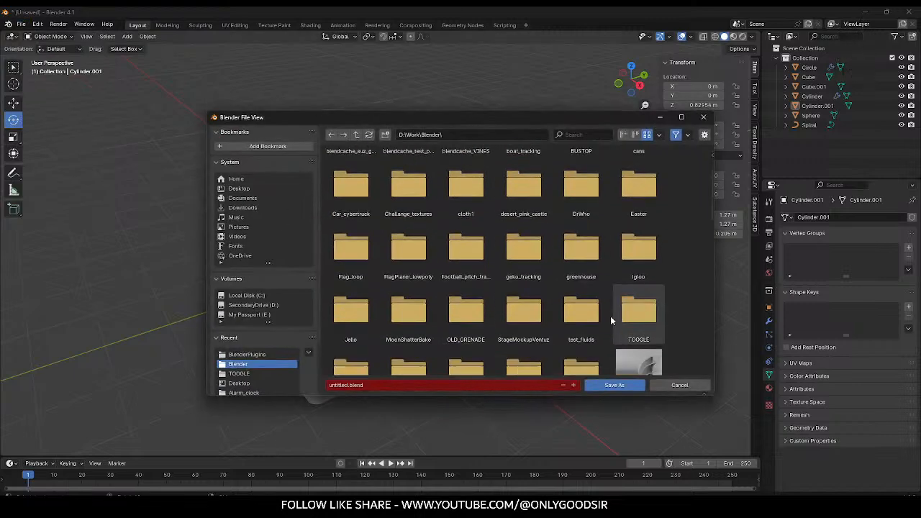
pyautogui.click(639, 316)
pyautogui.doubleClick(643, 317)
pyautogui.click(439, 385)
pyautogui.write('TOOGLE')
pyautogui.press('Return')
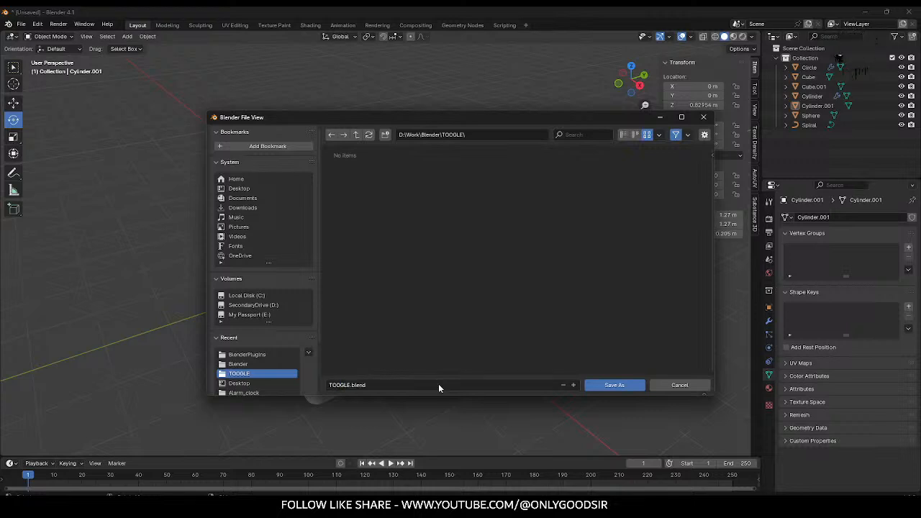
pyautogui.click(614, 385)
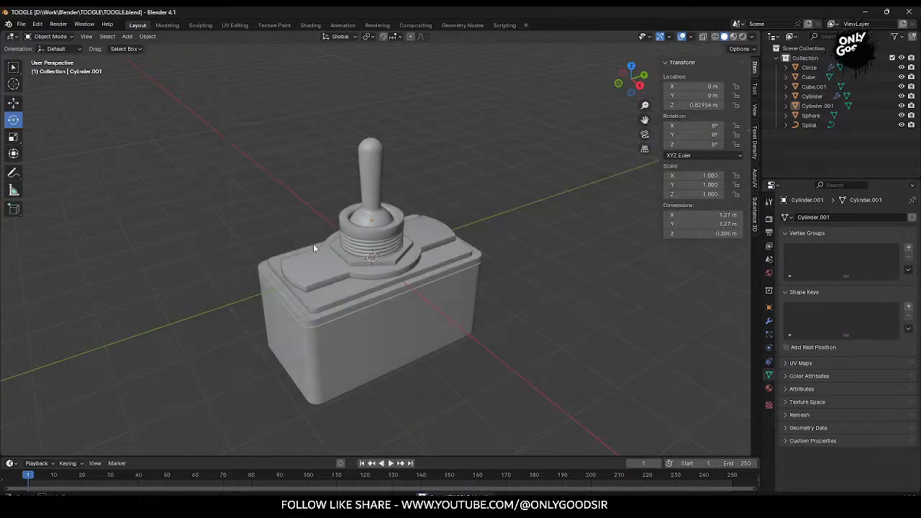
# Step: Inspect the assembled switch from several angles and check its separate parts, from the plates and thread up to the lever
pyautogui.moveTo(314, 248); pyautogui.dragTo(316, 257, button='middle')
pyautogui.scroll(2, 353, 293)
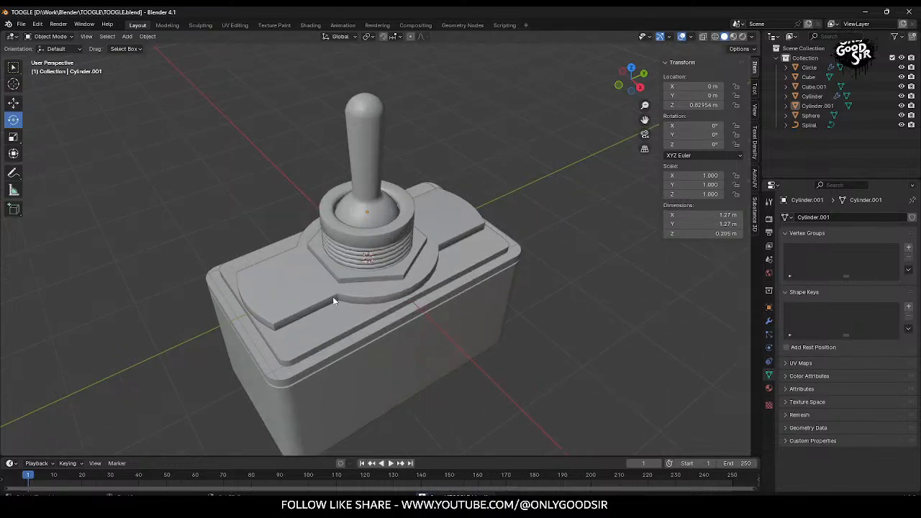
pyautogui.moveTo(349, 284); pyautogui.dragTo(337, 266, button='middle')
pyautogui.scroll(2, 367, 237)
pyautogui.moveTo(394, 211); pyautogui.dragTo(392, 258, button='middle')
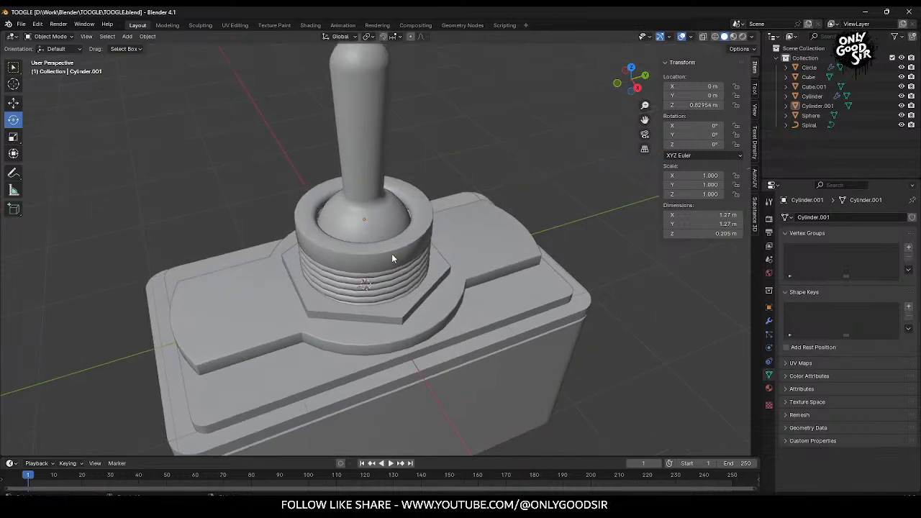
pyautogui.scroll(-3, 392, 258)
pyautogui.click(370, 157)
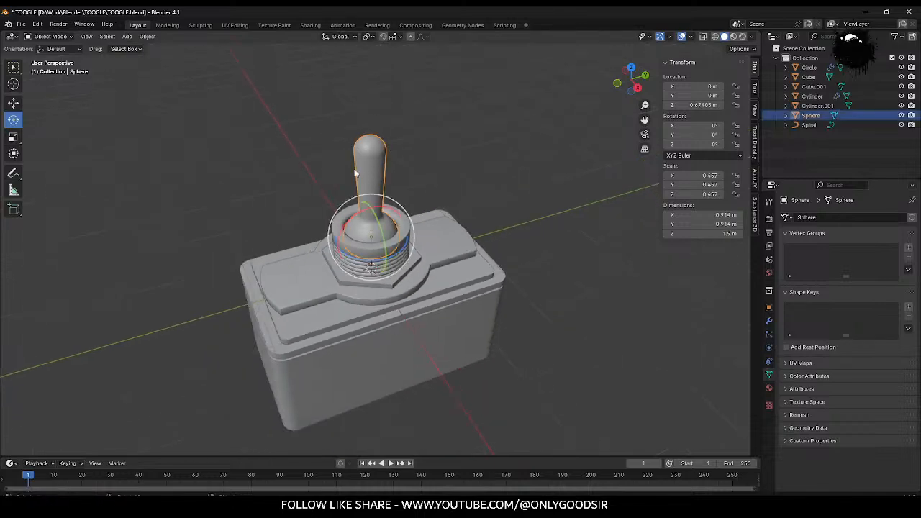
pyautogui.moveTo(524, 133); pyautogui.dragTo(411, 289, button='middle')
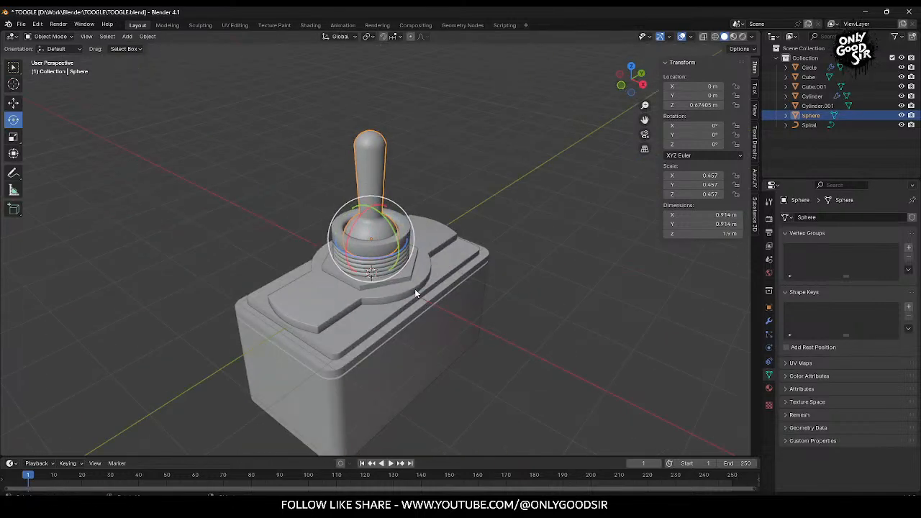
pyautogui.click(395, 309)
pyautogui.click(402, 289)
pyautogui.click(404, 275)
pyautogui.click(402, 259)
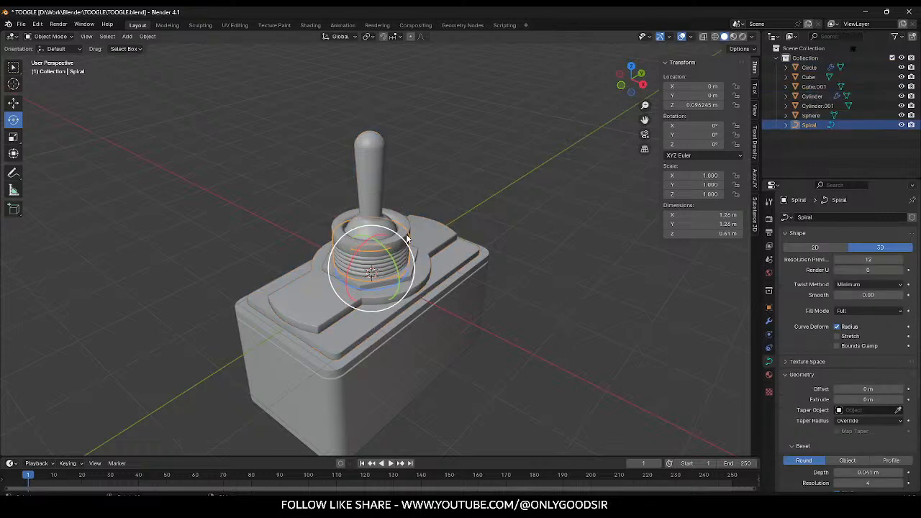
pyautogui.click(404, 235)
pyautogui.click(365, 165)
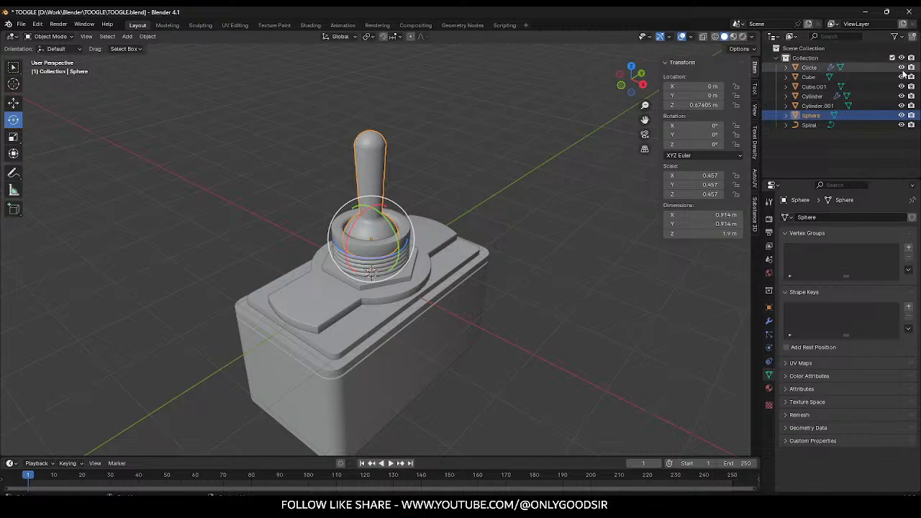
# Step: Hide every object except the winged plate named Circle and select that plate
pyautogui.moveTo(901, 77); pyautogui.dragTo(901, 125)
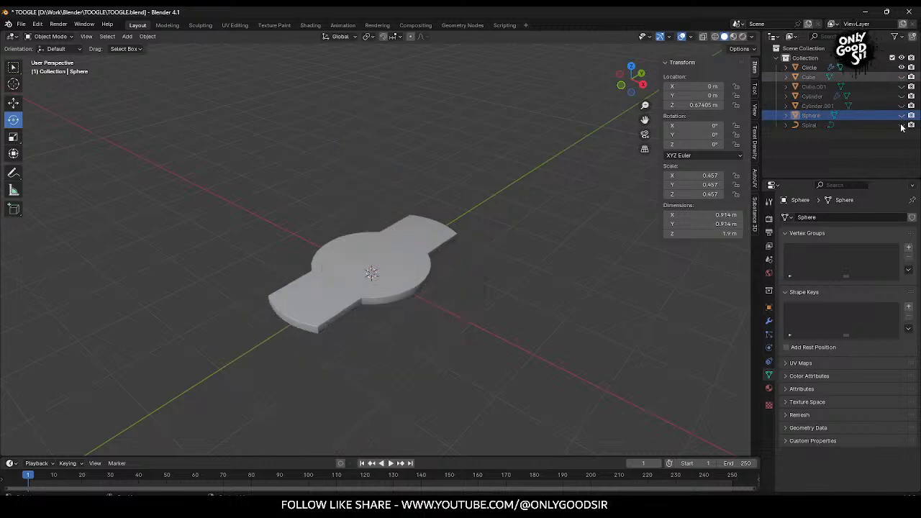
pyautogui.scroll(3, 532, 281)
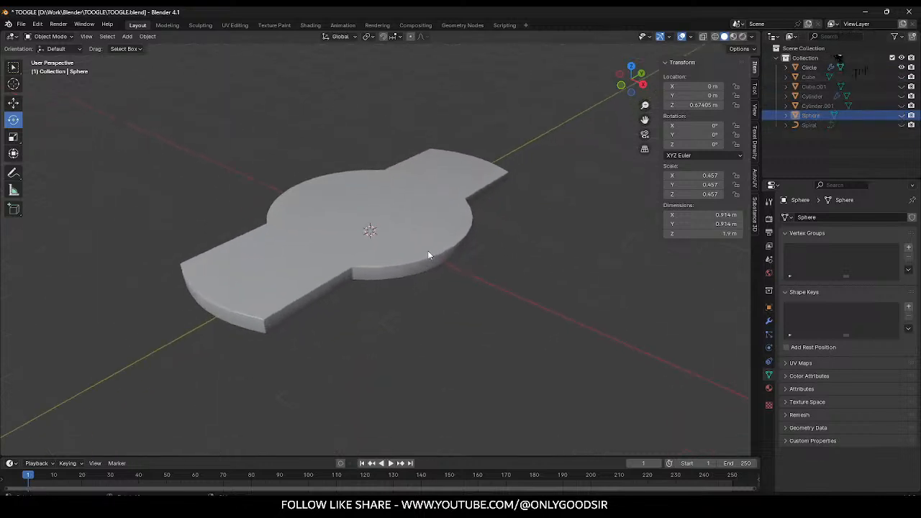
pyautogui.click(423, 193)
pyautogui.moveTo(425, 193); pyautogui.dragTo(406, 265, button='middle')
# Step: Switch the winged plate's Edit Mode selection to faces and return to Object Mode
pyautogui.press('Tab')
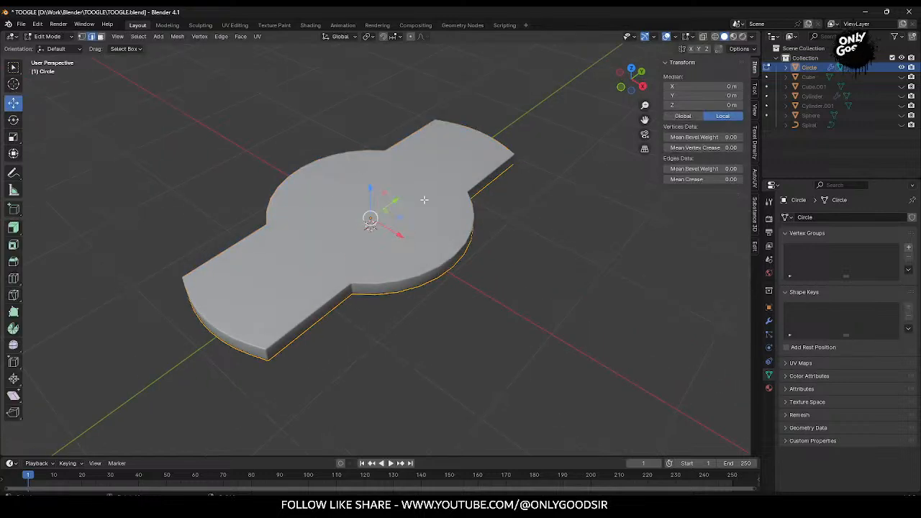
pyautogui.moveTo(425, 201); pyautogui.dragTo(438, 209, button='middle')
pyautogui.click(101, 37)
pyautogui.moveTo(195, 144); pyautogui.dragTo(350, 241, button='middle')
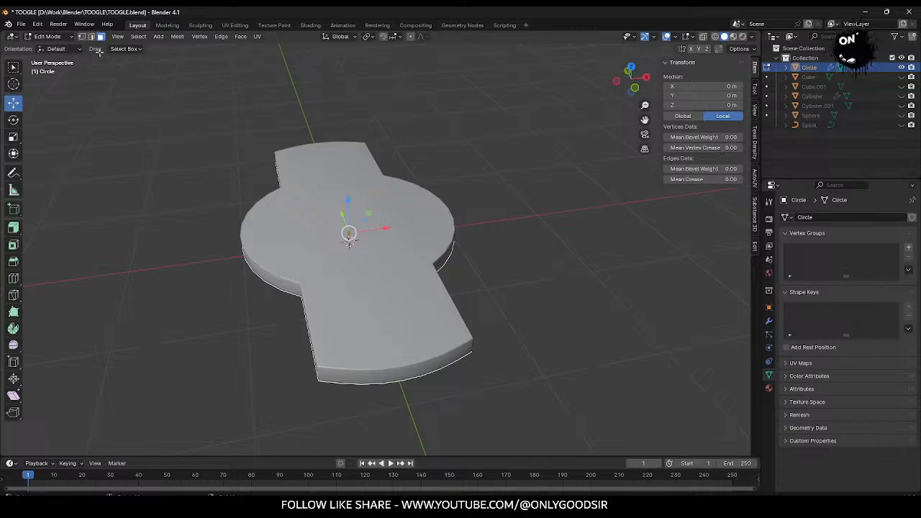
pyautogui.press('Tab')
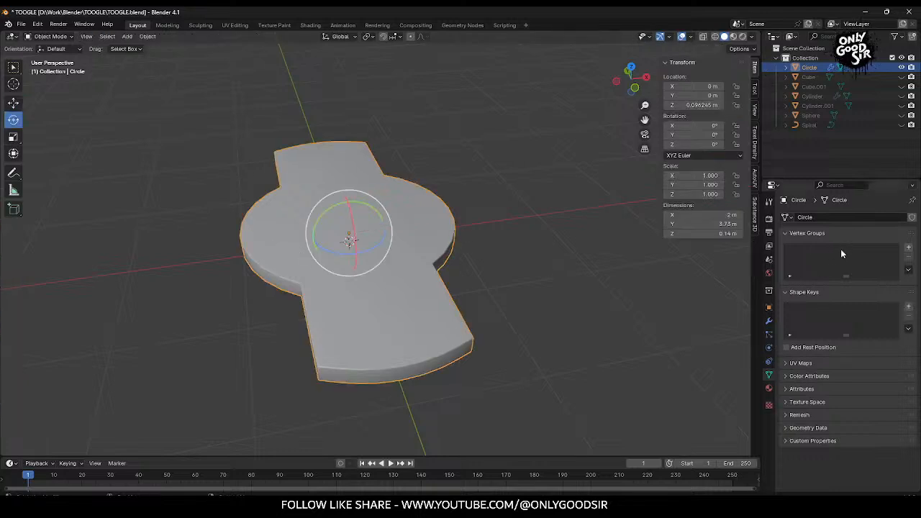
# Step: Apply the winged plate's Solidify and Bevel modifiers to its mesh
pyautogui.click(768, 322)
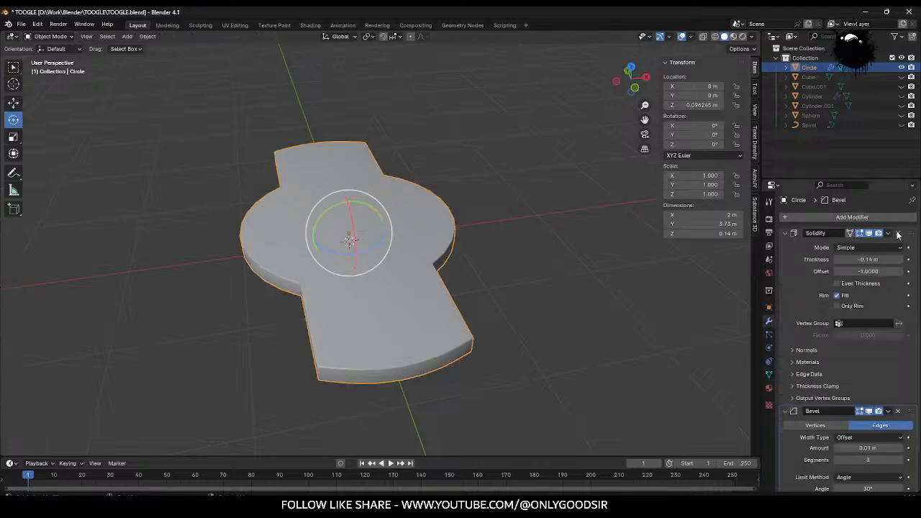
pyautogui.click(888, 233)
pyautogui.click(882, 246)
pyautogui.click(888, 233)
pyautogui.click(883, 245)
# Step: Enter Edit Mode on the winged plate and select all of its faces
pyautogui.moveTo(418, 237)
pyautogui.mouseDown(button='middle')
pyautogui.moveTo(458, 242)
pyautogui.moveTo(424, 226)
pyautogui.mouseUp(button='middle')
pyautogui.press('Tab')
pyautogui.press('a')
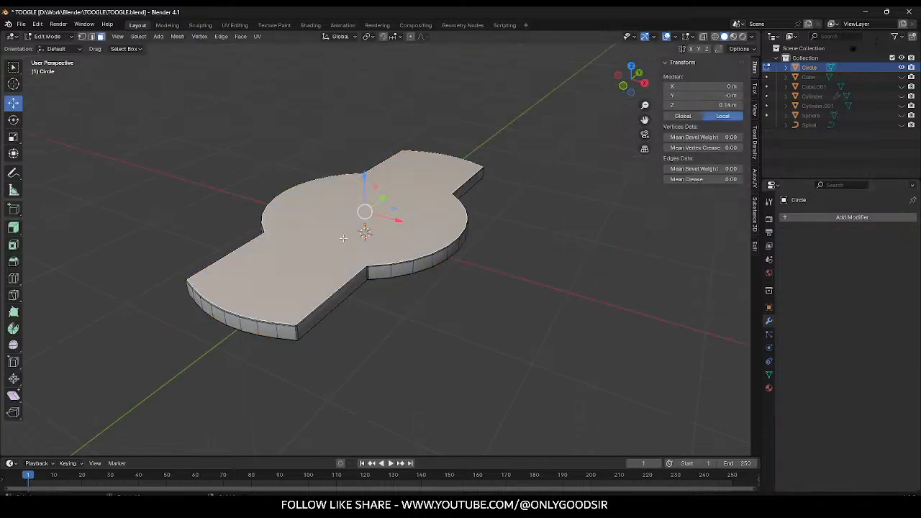
pyautogui.moveTo(355, 238); pyautogui.dragTo(289, 196, button='middle')
pyautogui.moveTo(452, 160); pyautogui.dragTo(379, 268, button='middle')
pyautogui.press('a')
pyautogui.press('KP_7')
pyautogui.moveTo(624, 81); pyautogui.dragTo(634, 72)
pyautogui.press('ctrl+KP_1')
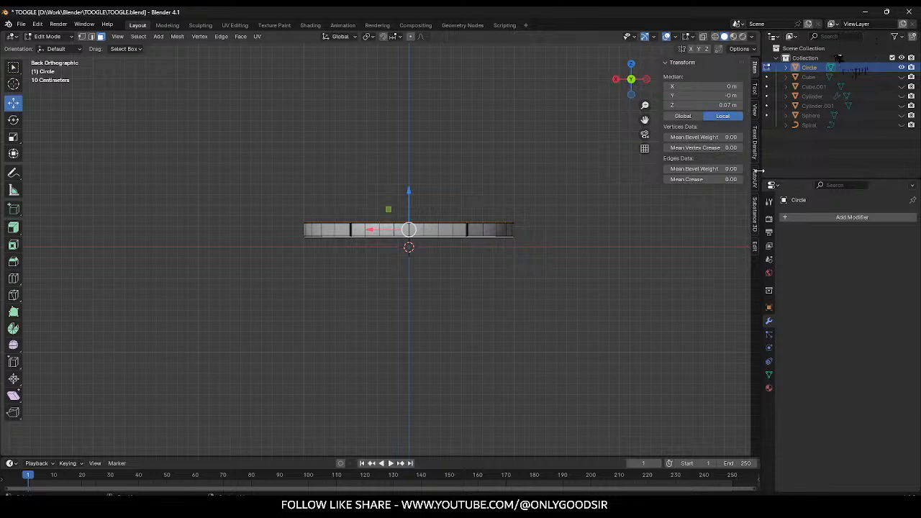
# Step: Split the 3D viewport vertically into two areas and turn the second area into a UV Editor
pyautogui.rightClick(759, 171)
pyautogui.click(718, 171)
pyautogui.click(410, 207)
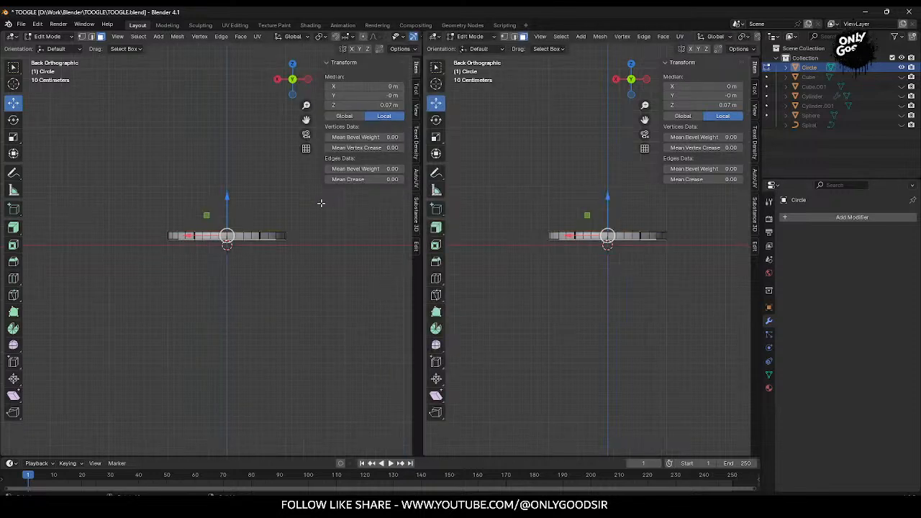
pyautogui.moveTo(239, 202); pyautogui.dragTo(344, 248, button='middle')
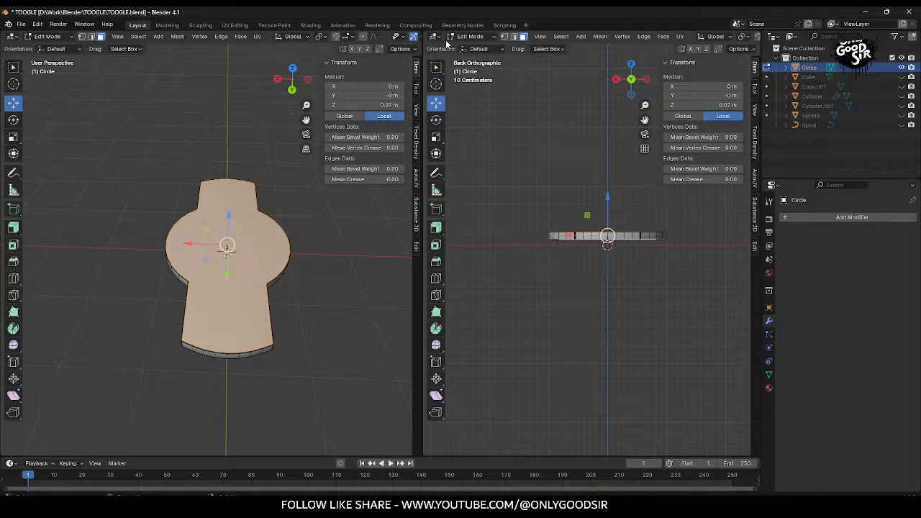
pyautogui.click(439, 37)
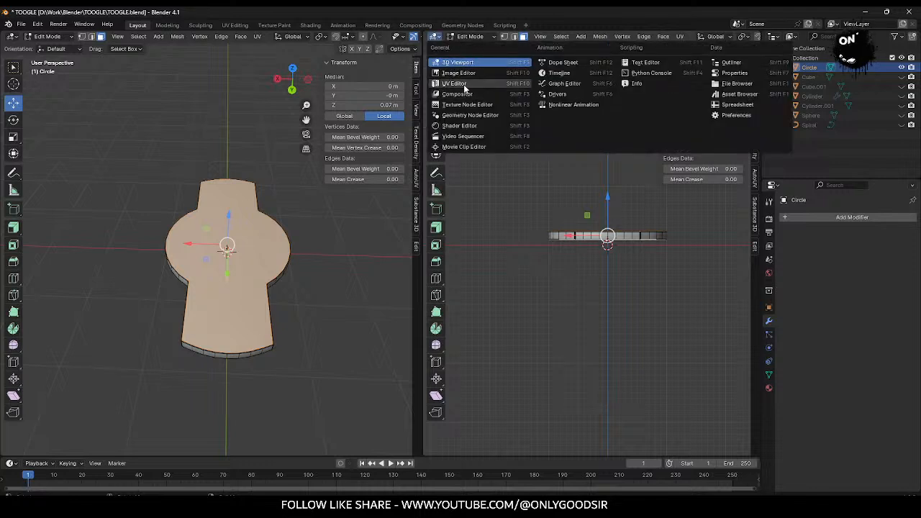
pyautogui.click(454, 84)
pyautogui.moveTo(305, 254); pyautogui.dragTo(304, 279, button='middle')
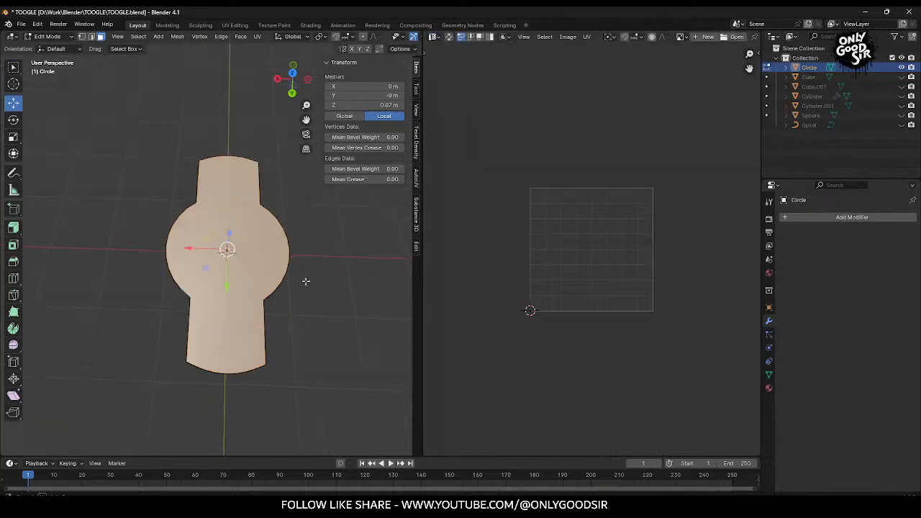
# Step: Project the winged plate's selected flat faces into the UV layout from the top orthographic view
pyautogui.click(293, 76)
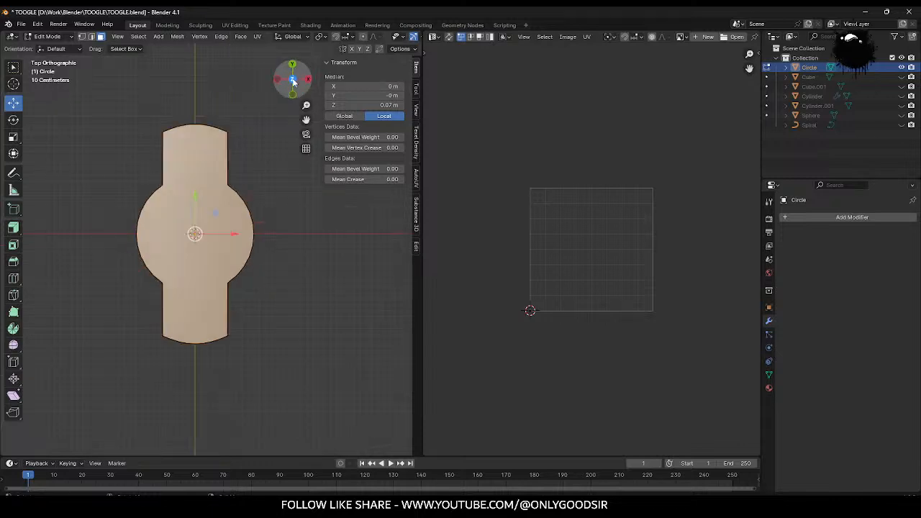
pyautogui.scroll(2, 234, 209)
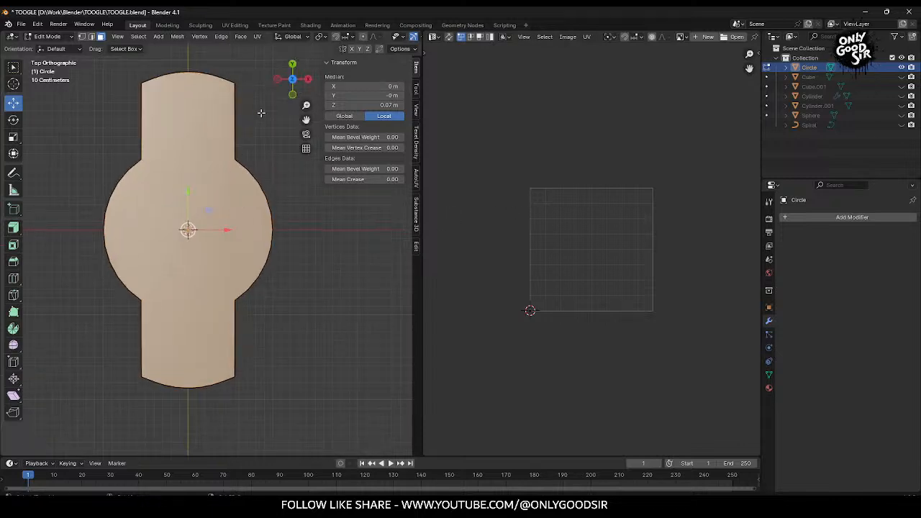
pyautogui.keyDown('shift'); pyautogui.moveTo(260, 118); pyautogui.dragTo(286, 151, button='middle'); pyautogui.keyUp('shift')
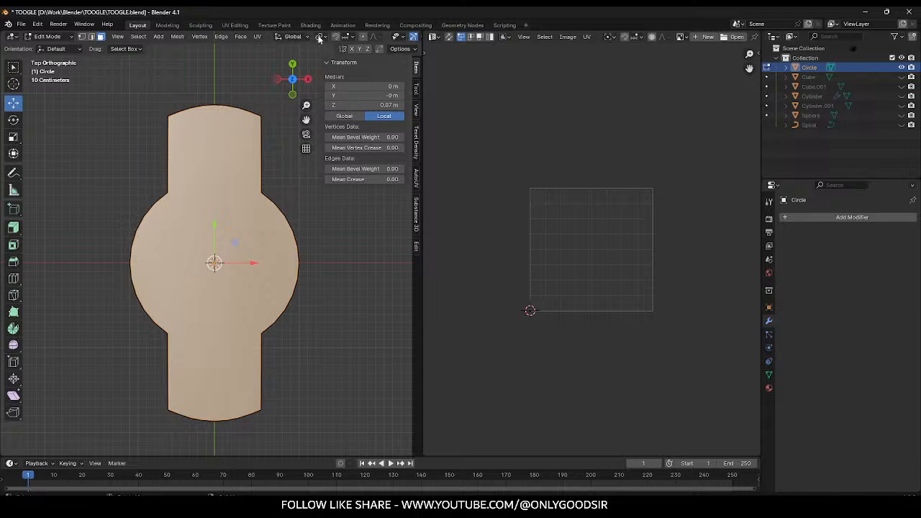
pyautogui.click(257, 36)
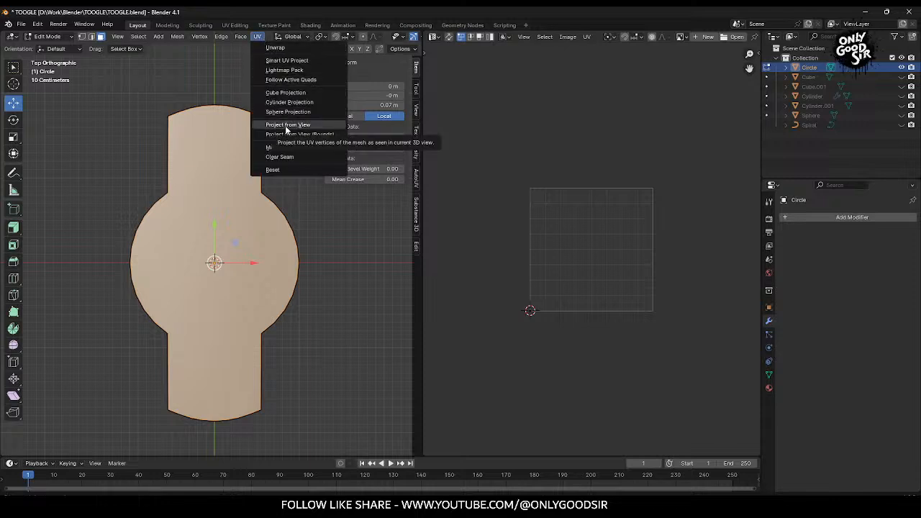
pyautogui.click(287, 125)
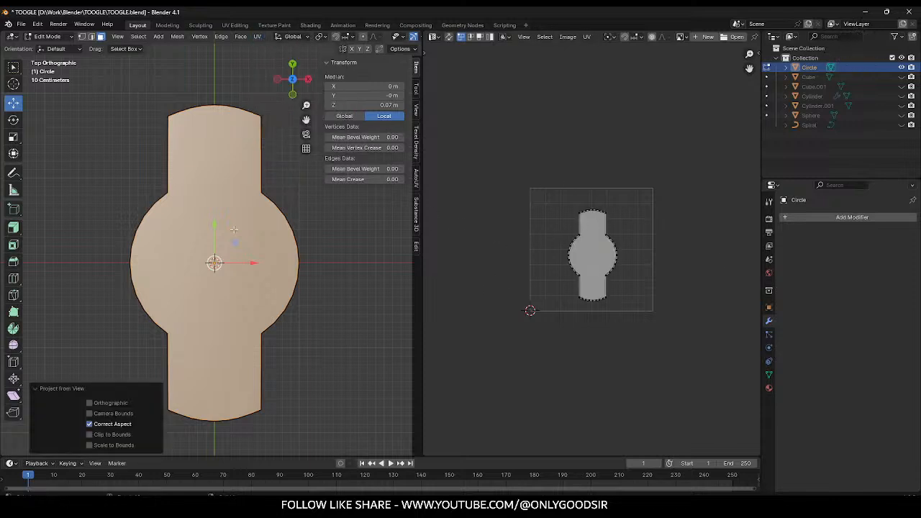
# Step: Switch to edge selection, mark the outline edges of the plate's selected flat faces as UV seams, and clear the selection
pyautogui.moveTo(319, 318); pyautogui.dragTo(257, 283, button='middle')
pyautogui.scroll(2, 280, 285)
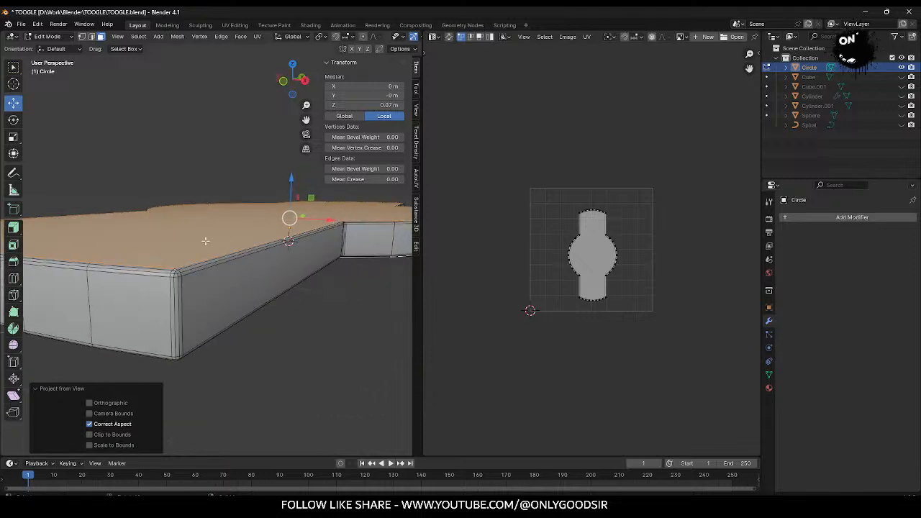
pyautogui.click(91, 36)
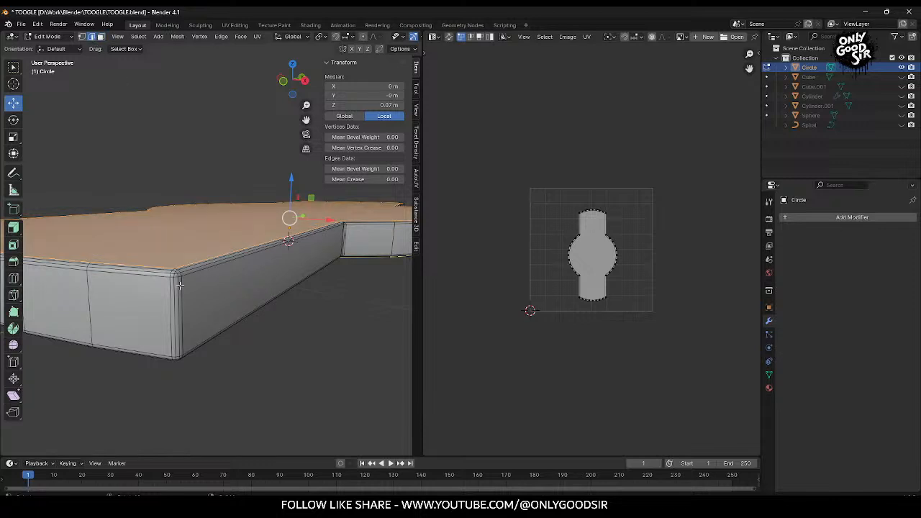
pyautogui.moveTo(219, 241); pyautogui.dragTo(246, 257, button='middle')
pyautogui.scroll(-3, 260, 236)
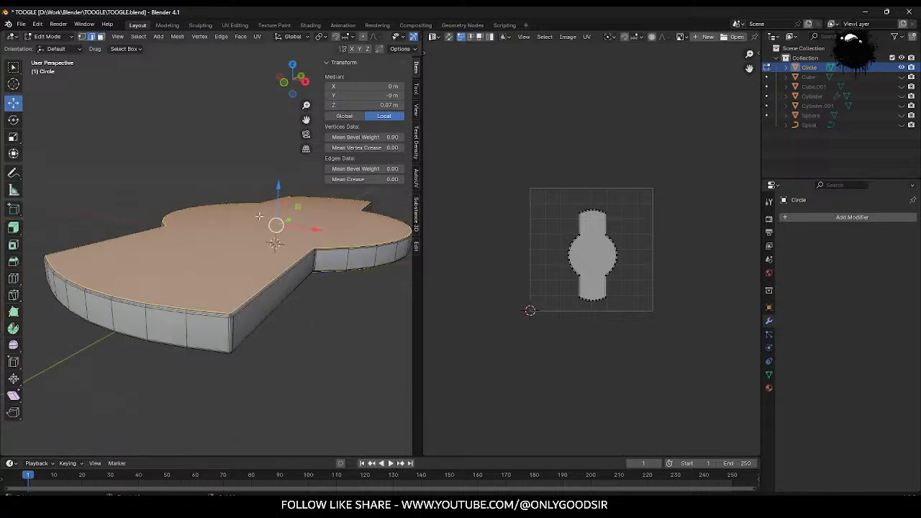
pyautogui.click(257, 36)
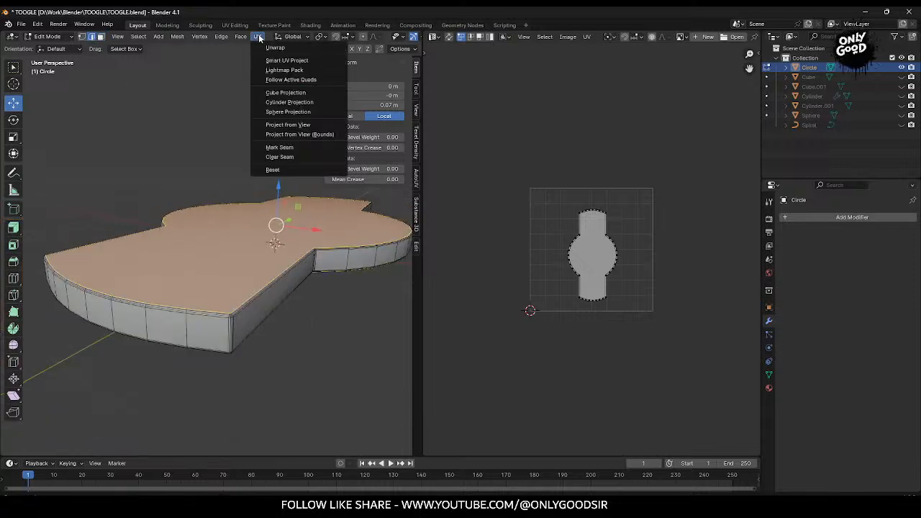
pyautogui.click(271, 148)
pyautogui.click(304, 359)
pyautogui.moveTo(266, 348); pyautogui.dragTo(276, 341, button='middle')
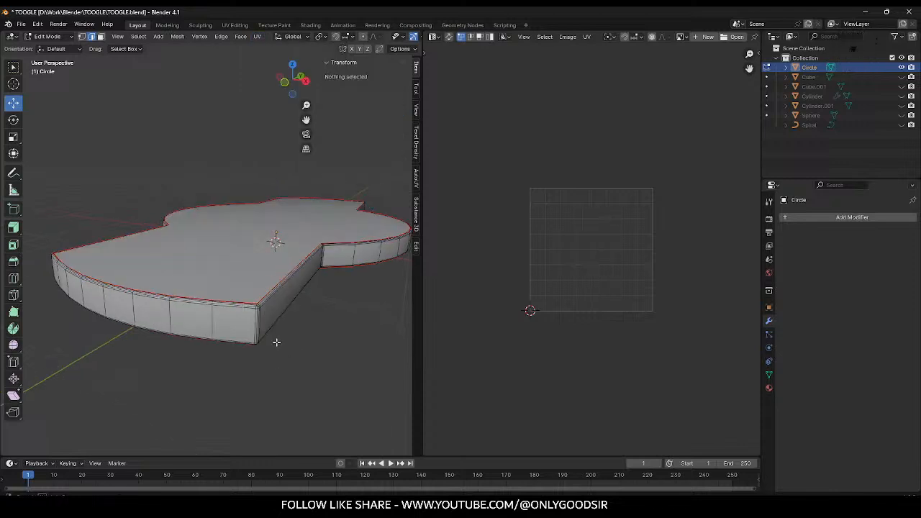
# Step: Select the vertical bevel edge loop at the outer corner of the -Y wing on the plate's +X side
pyautogui.scroll(2, 274, 343)
pyautogui.moveTo(305, 401); pyautogui.dragTo(289, 269, button='middle')
pyautogui.scroll(5, 295, 253)
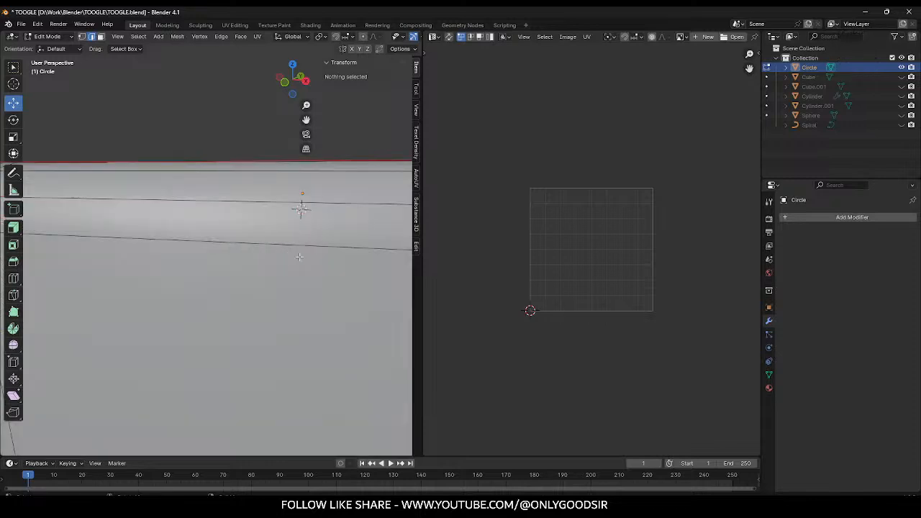
pyautogui.scroll(-5, 294, 277)
pyautogui.moveTo(290, 286); pyautogui.dragTo(283, 270, button='middle')
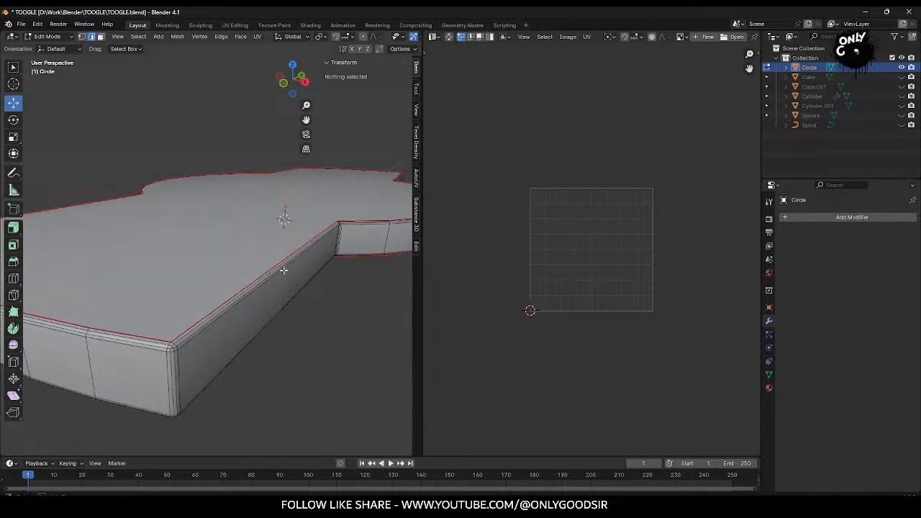
pyautogui.click(180, 351)
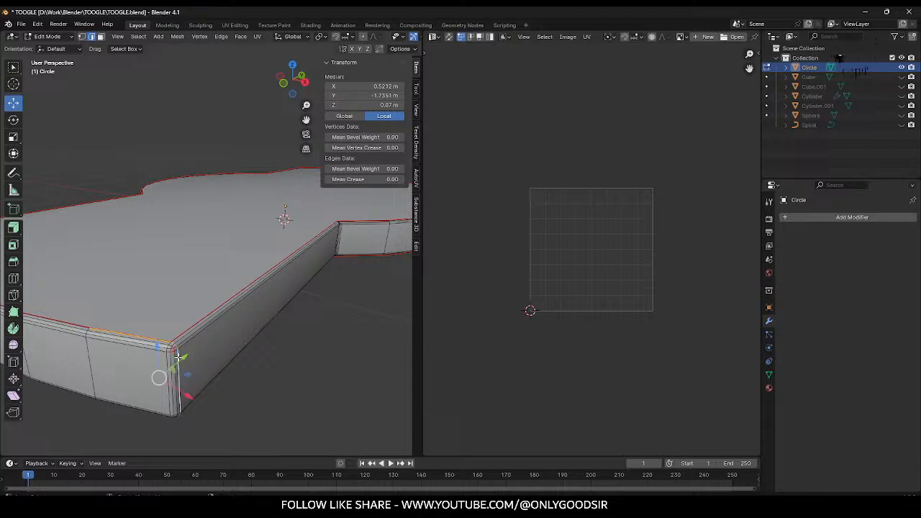
pyautogui.moveTo(166, 365)
pyautogui.mouseDown(button='middle')
pyautogui.moveTo(180, 364)
pyautogui.moveTo(171, 362)
pyautogui.mouseUp(button='middle')
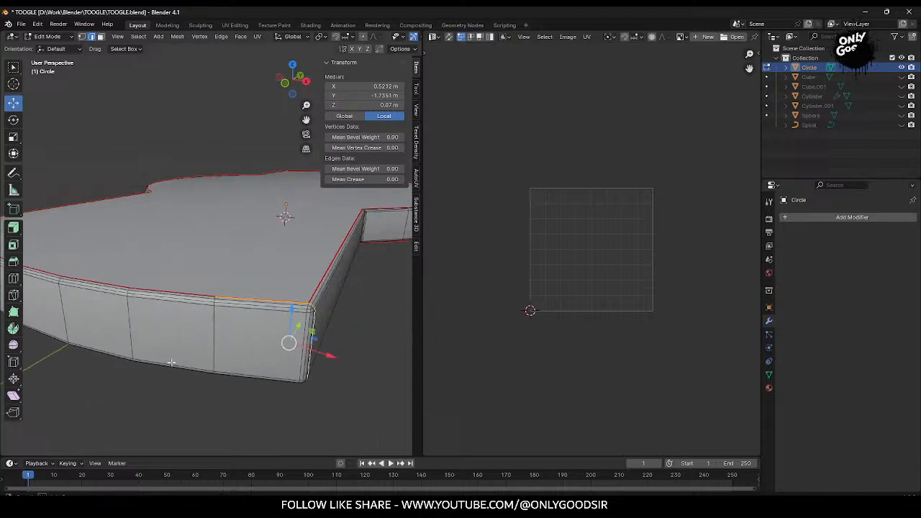
# Step: Add the vertical edge loop at the inner corner where the -Y wing meets the disc on the +X side
pyautogui.moveTo(313, 314); pyautogui.dragTo(174, 298, button='middle')
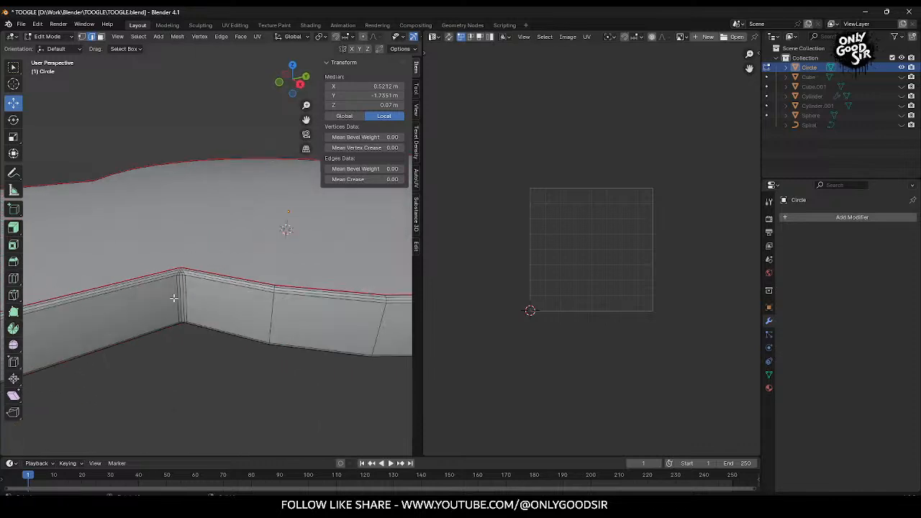
pyautogui.scroll(2, 178, 295)
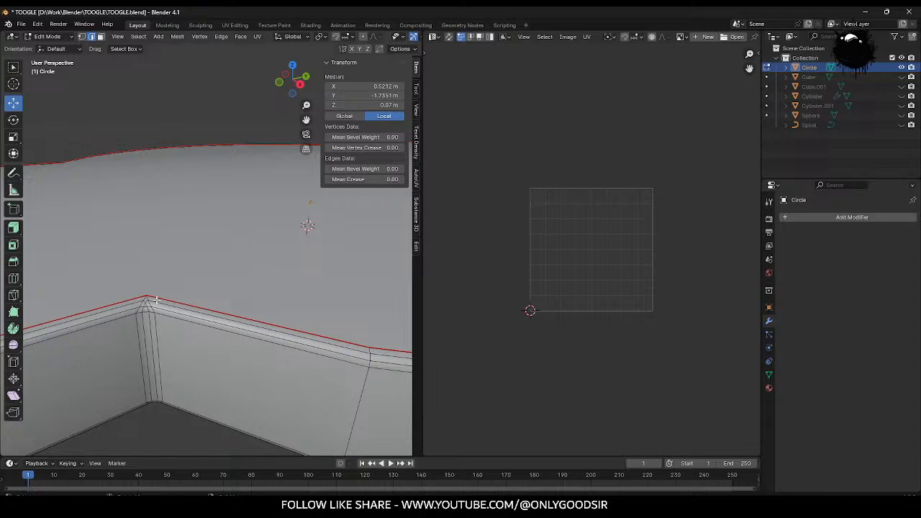
pyautogui.click(145, 298)
pyautogui.moveTo(145, 298); pyautogui.dragTo(171, 331, button='middle')
pyautogui.scroll(3, 223, 323)
pyautogui.moveTo(246, 303); pyautogui.dragTo(245, 309, button='middle')
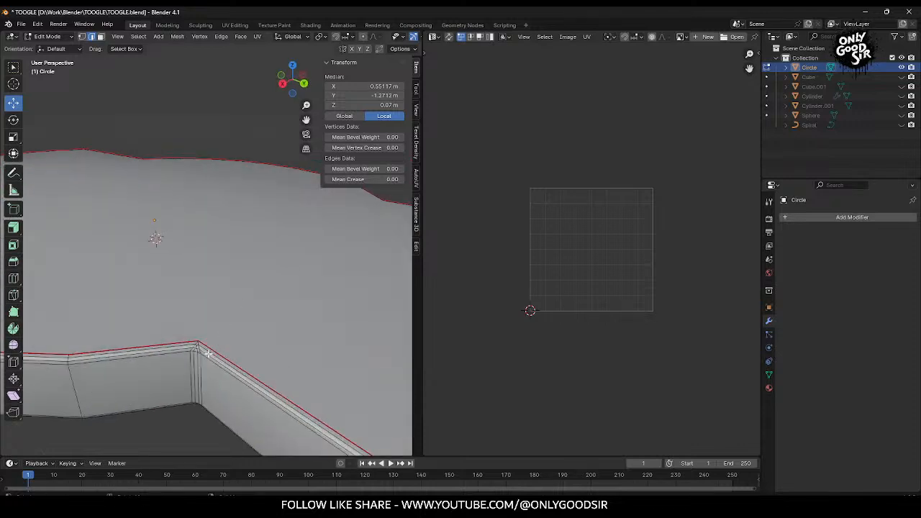
# Step: Add the vertical edge loops at the inner and outer corners of the +Y wing on the +X side to the selection
pyautogui.keyDown('alt'); pyautogui.click(199, 351); pyautogui.keyUp('alt')
pyautogui.hotkey('ctrl', 'z')
pyautogui.keyDown('alt'); pyautogui.keyDown('shift'); pyautogui.click(201, 361); pyautogui.keyUp('shift'); pyautogui.keyUp('alt')
pyautogui.scroll(-4, 221, 388)
pyautogui.moveTo(288, 393); pyautogui.dragTo(271, 382, button='middle')
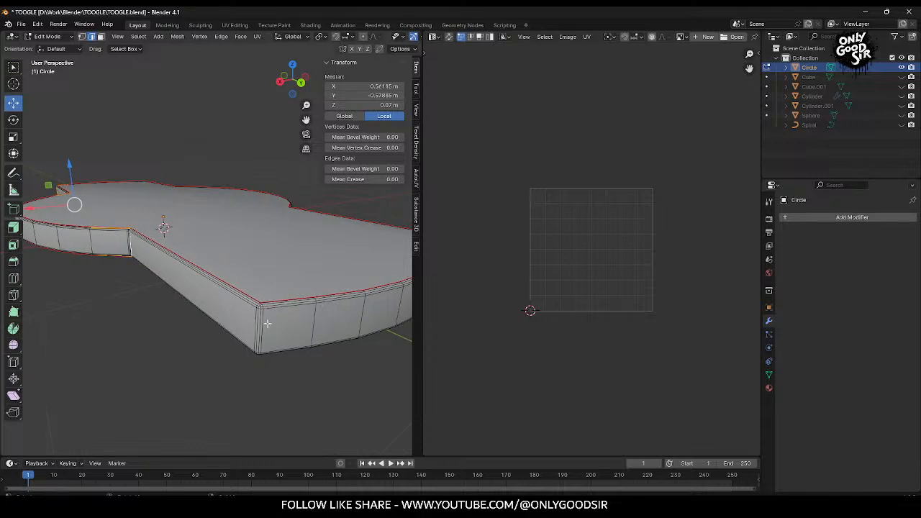
pyautogui.scroll(2, 263, 334)
pyautogui.scroll(-2, 273, 361)
pyautogui.keyDown('alt'); pyautogui.keyDown('shift'); pyautogui.click(264, 329); pyautogui.keyUp('shift'); pyautogui.keyUp('alt')
# Step: Add the vertical edge loops at the outer and inner corners of the +Y wing on the -X side to the selection
pyautogui.moveTo(290, 339); pyautogui.dragTo(212, 352, button='middle')
pyautogui.moveTo(127, 310); pyautogui.dragTo(276, 319, button='middle')
pyautogui.scroll(4, 277, 320)
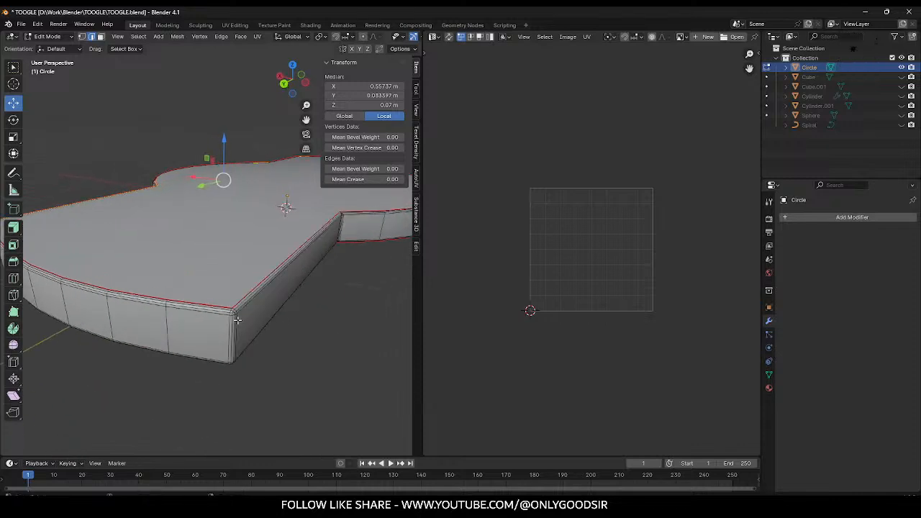
pyautogui.keyDown('alt'); pyautogui.keyDown('shift'); pyautogui.click(236, 320); pyautogui.keyUp('shift'); pyautogui.keyUp('alt')
pyautogui.moveTo(260, 333); pyautogui.dragTo(237, 333, button='middle')
pyautogui.scroll(2, 232, 332)
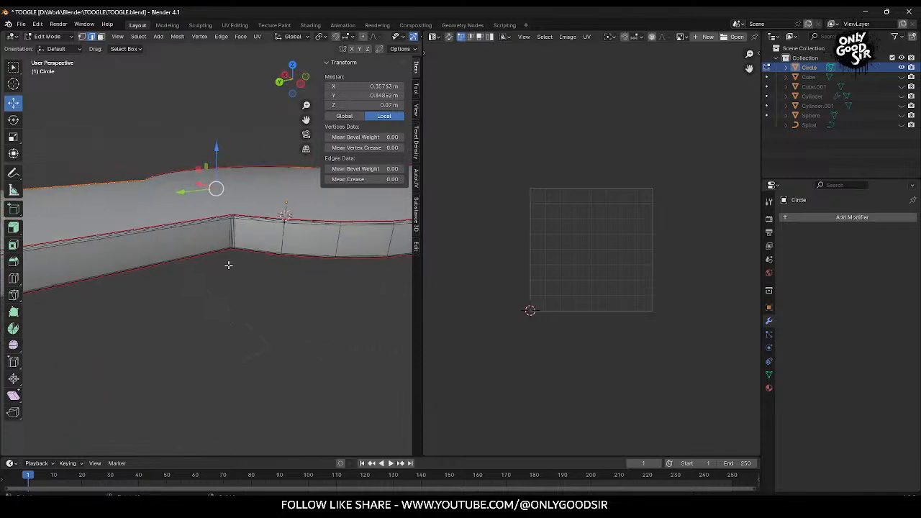
pyautogui.scroll(2, 228, 272)
pyautogui.keyDown('alt'); pyautogui.keyDown('shift'); pyautogui.click(245, 216); pyautogui.keyUp('shift'); pyautogui.keyUp('alt')
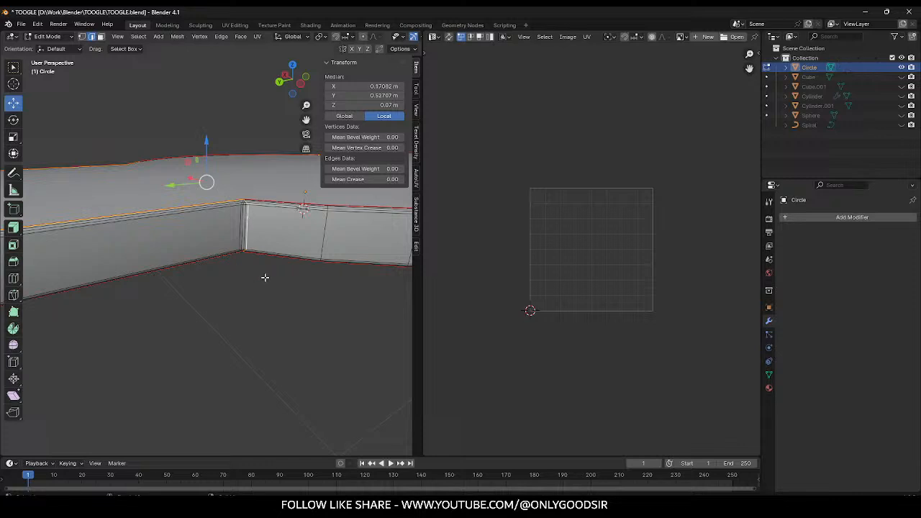
# Step: Add the vertical edge loop at the inner corner of the -Y wing on the -X side to the selection
pyautogui.scroll(-3, 237, 274)
pyautogui.moveTo(208, 269); pyautogui.dragTo(273, 303, button='middle')
pyautogui.scroll(2, 279, 296)
pyautogui.scroll(2, 310, 280)
pyautogui.scroll(-1, 357, 307)
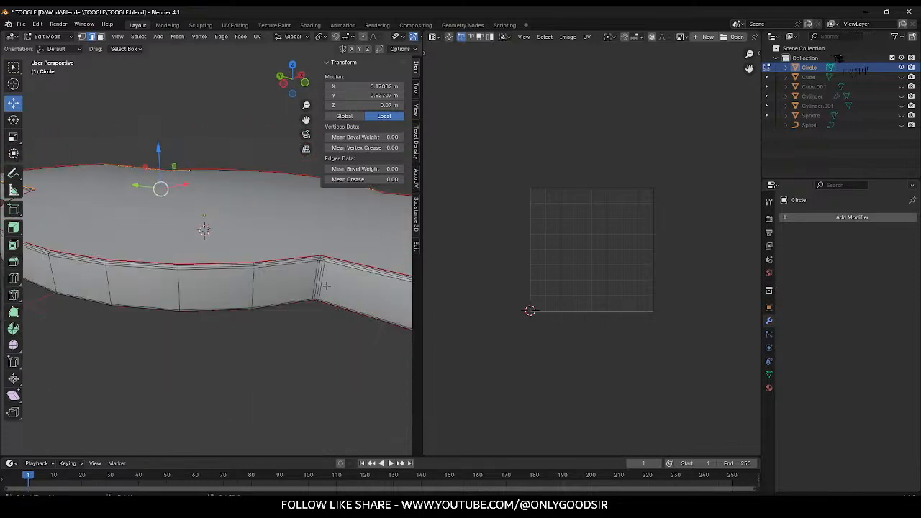
pyautogui.keyDown('alt'); pyautogui.keyDown('shift'); pyautogui.click(294, 260); pyautogui.keyUp('shift'); pyautogui.keyUp('alt')
pyautogui.moveTo(315, 327); pyautogui.dragTo(270, 310, button='middle')
pyautogui.scroll(-3, 269, 328)
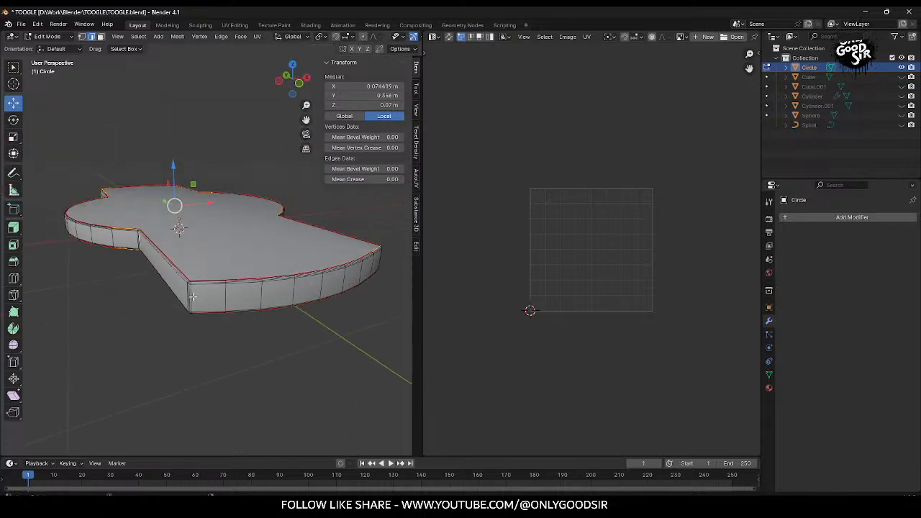
# Step: Add the vertical edge loop at the -Y wing's remaining outer corner to the selection and bring up the UV operations
pyautogui.scroll(2, 192, 298)
pyautogui.keyDown('alt'); pyautogui.keyDown('shift'); pyautogui.click(165, 324); pyautogui.keyUp('shift'); pyautogui.keyUp('alt')
pyautogui.moveTo(225, 363)
pyautogui.mouseDown(button='middle')
pyautogui.moveTo(230, 342)
pyautogui.moveTo(221, 361)
pyautogui.mouseUp(button='middle')
pyautogui.scroll(-5, 294, 239)
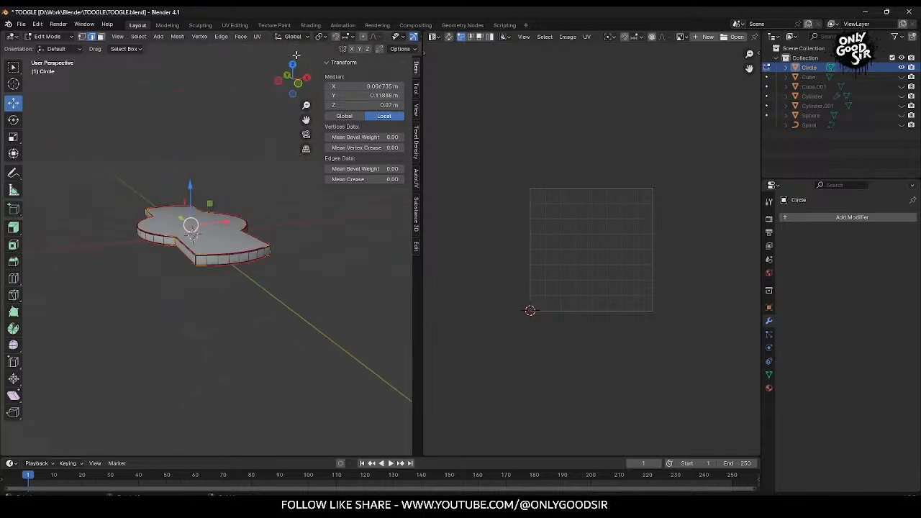
pyautogui.click(257, 36)
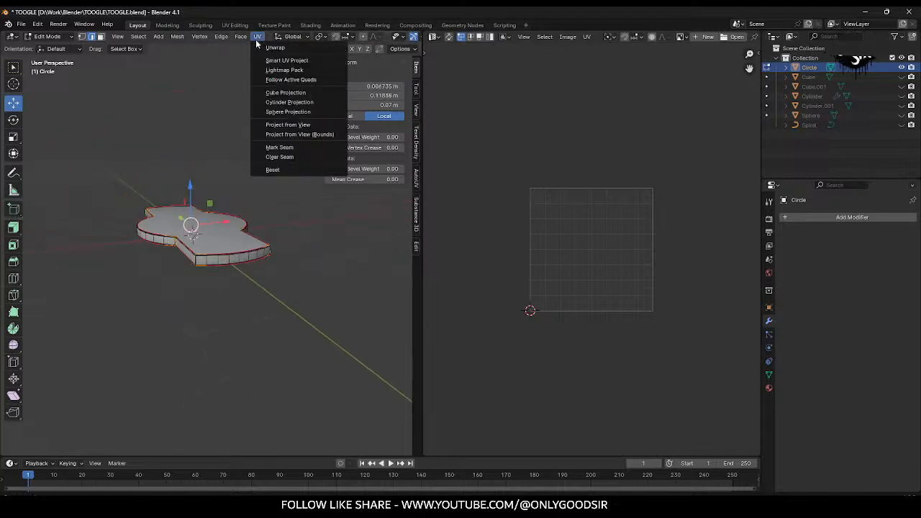
# Step: Mark the selected outline edges of the Circle plate as UV seams and leave Edit Mode
pyautogui.click(283, 148)
pyautogui.moveTo(214, 229); pyautogui.dragTo(315, 285, button='middle')
pyautogui.press('Tab')
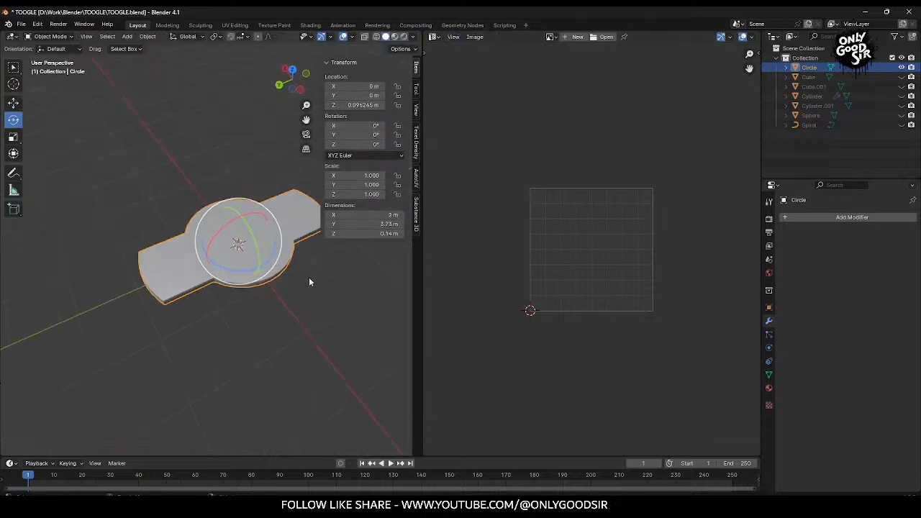
# Step: Select the whole Circle mesh in Edit Mode and unwrap its UVs along the marked seams
pyautogui.press('Tab')
pyautogui.press('a')
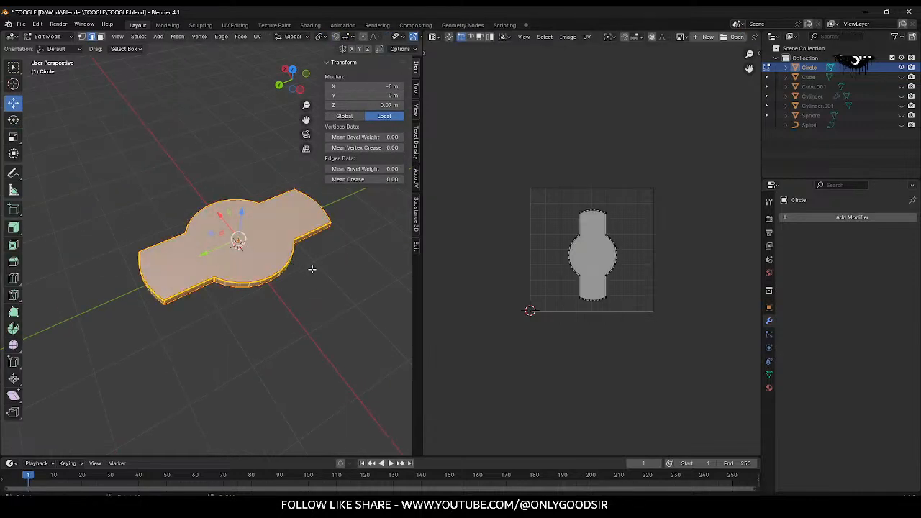
pyautogui.click(587, 37)
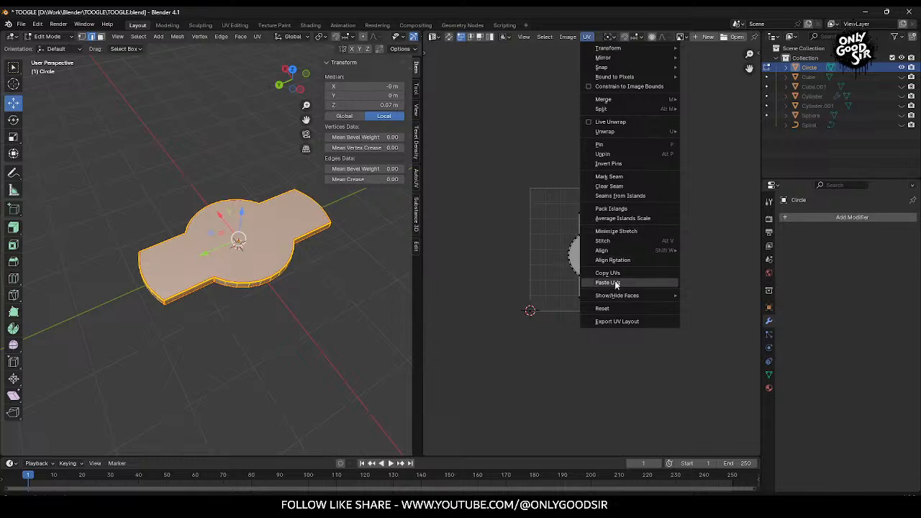
pyautogui.moveTo(631, 131)
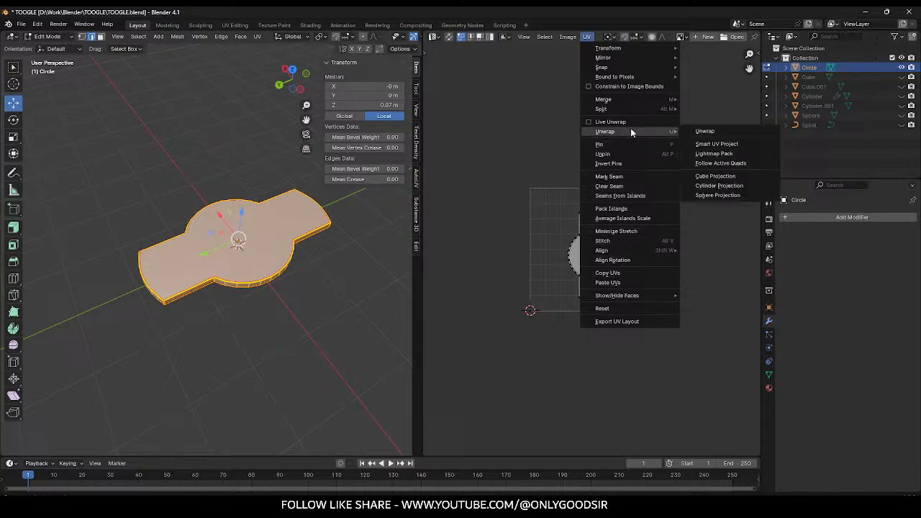
pyautogui.click(692, 130)
pyautogui.moveTo(328, 264); pyautogui.dragTo(364, 274, button='middle')
pyautogui.press('Tab')
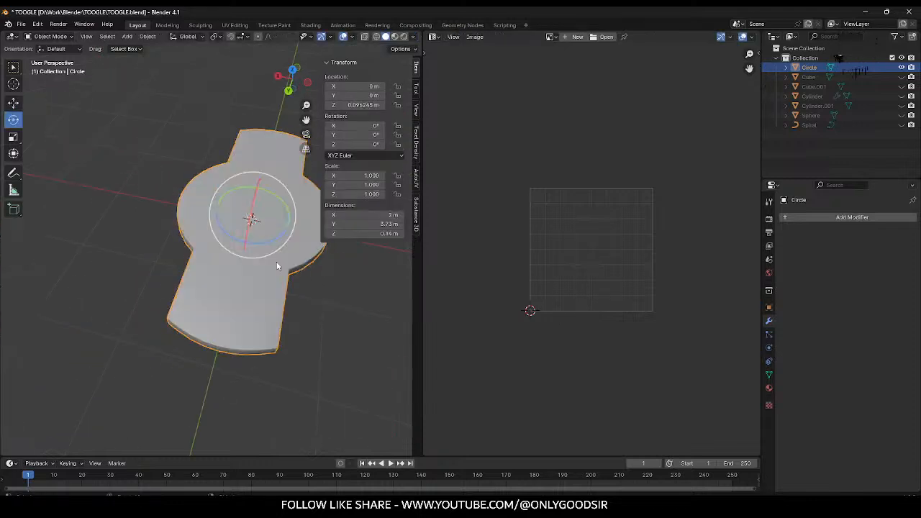
# Step: Reselect every face of the Circle plate and unwrap the mesh once more
pyautogui.press('Tab')
pyautogui.click(147, 196)
pyautogui.click(229, 228)
pyautogui.press('a')
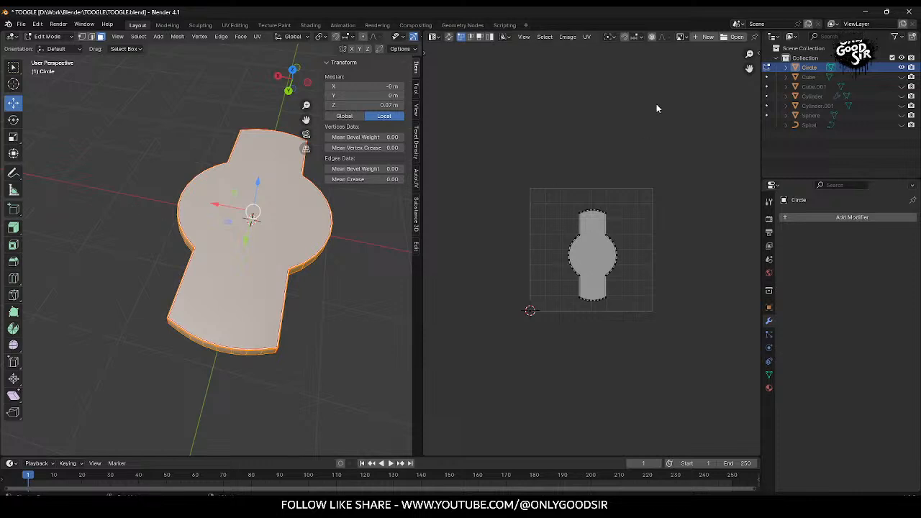
pyautogui.click(591, 37)
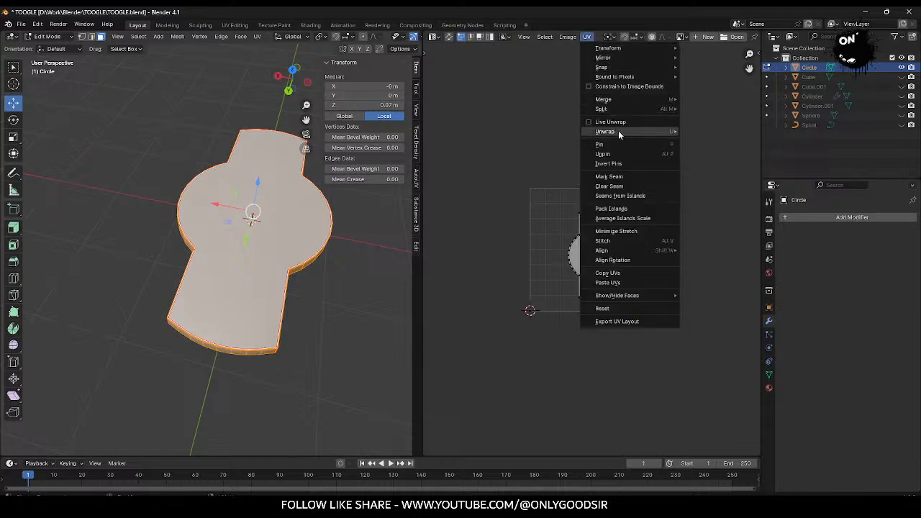
pyautogui.moveTo(659, 131)
pyautogui.click(704, 131)
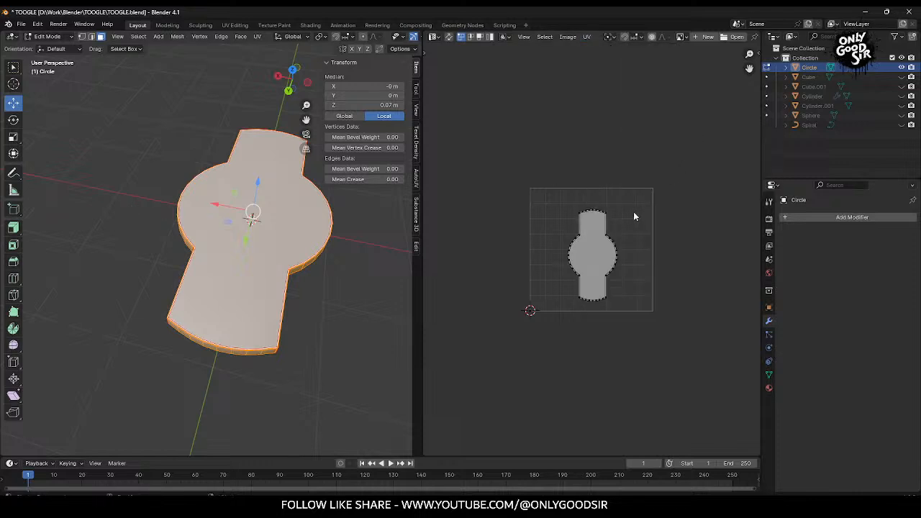
pyautogui.scroll(1, 635, 211)
pyautogui.scroll(4, 308, 251)
pyautogui.scroll(-3, 327, 267)
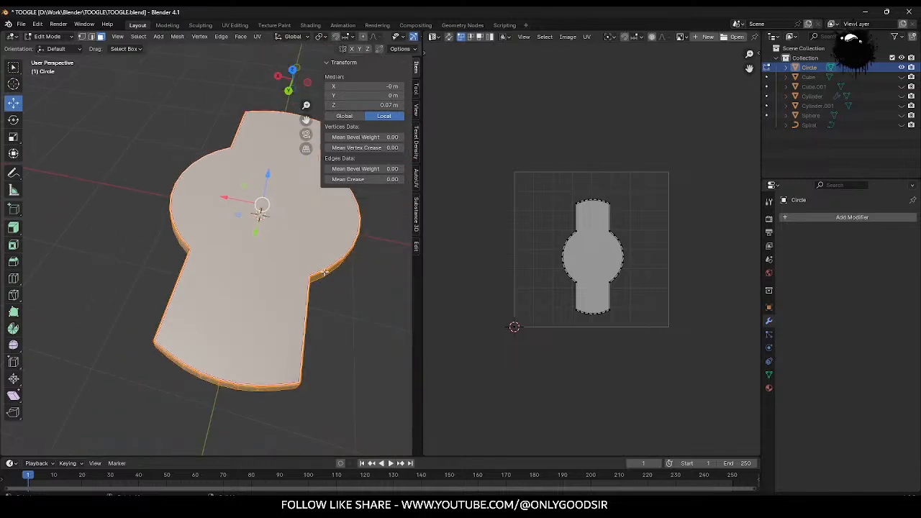
pyautogui.moveTo(295, 292); pyautogui.dragTo(294, 267, button='middle')
# Step: Select all the plate's UVs and average the scale of their islands
pyautogui.scroll(6, 498, 346)
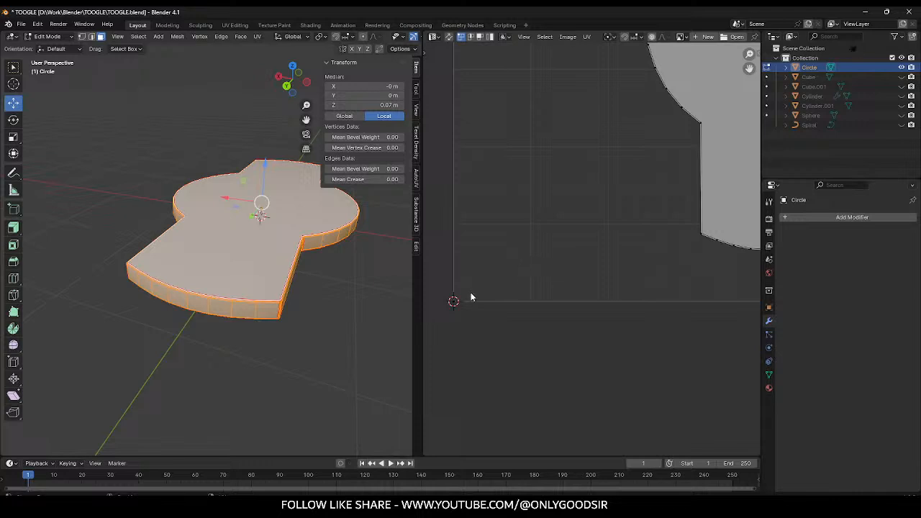
pyautogui.scroll(-6, 494, 302)
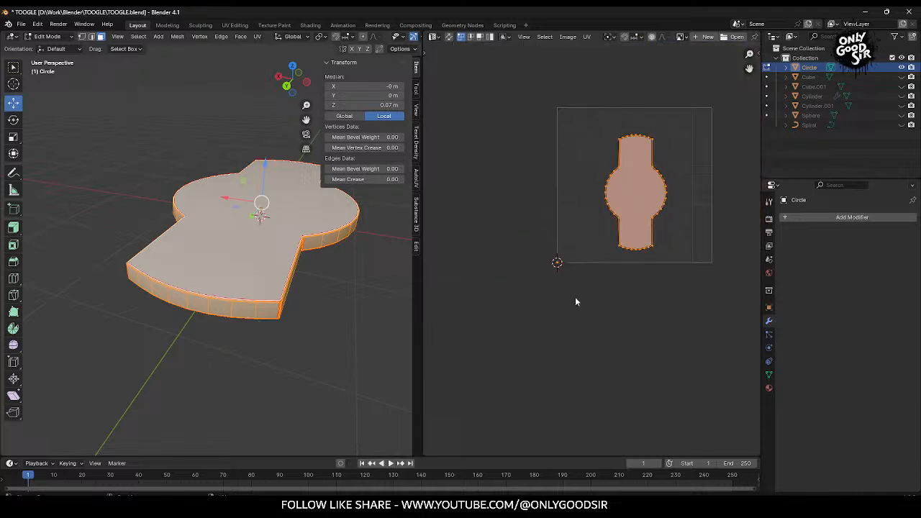
pyautogui.click(587, 36)
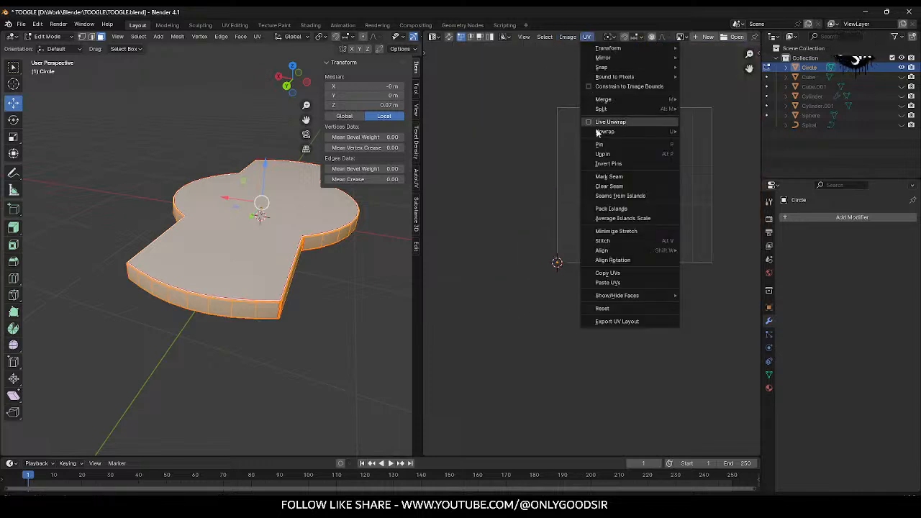
pyautogui.click(623, 218)
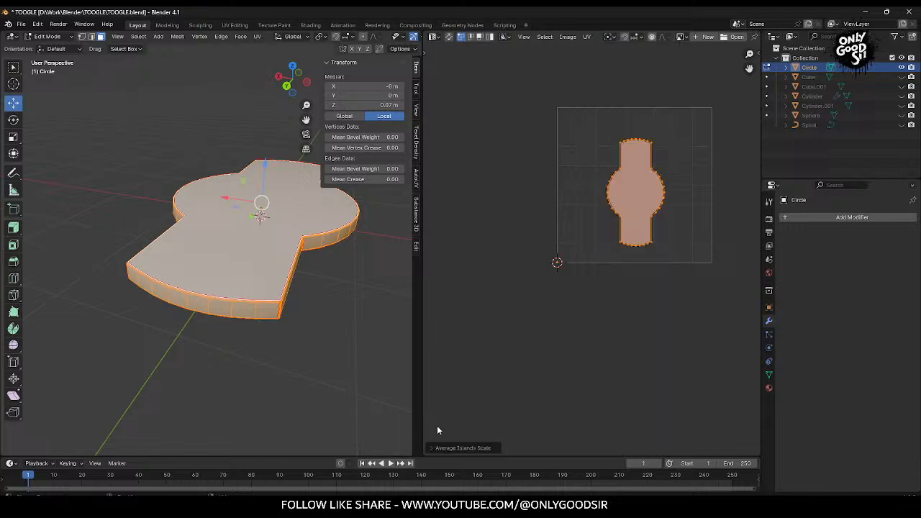
# Step: Deselect the UVs, try a freehand scale of the layout, and reenter Edit Mode on the Circle plate
pyautogui.click(551, 265)
pyautogui.press('s')
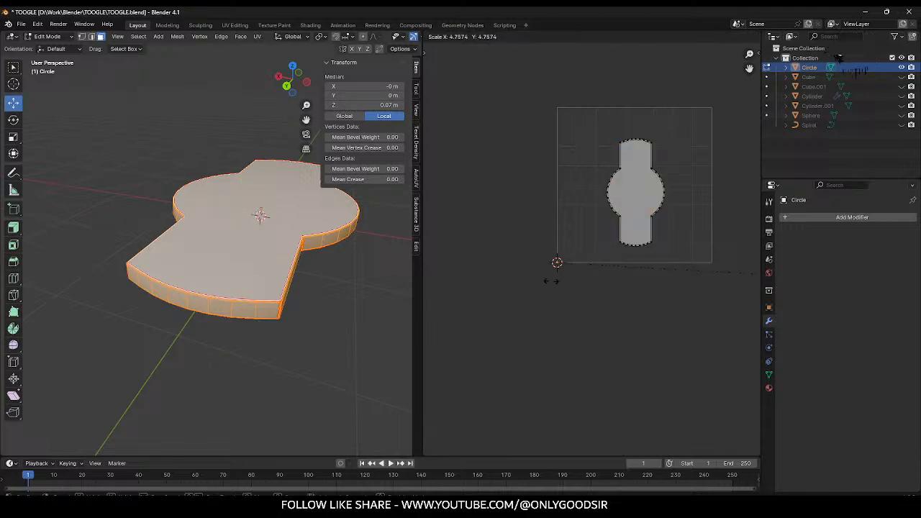
pyautogui.click(743, 314)
pyautogui.press('Tab')
pyautogui.click(315, 289)
pyautogui.click(264, 261)
pyautogui.press('Tab')
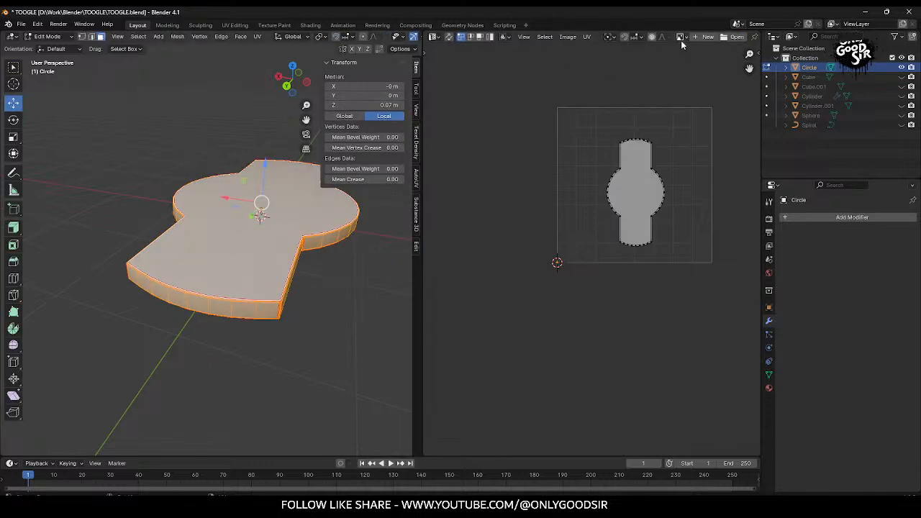
# Step: Apply Smart UV Project to the plate with a 66° angle limit, Scaled margin method, Axis-aligned (Vertical) rotation and zero island margin
pyautogui.click(587, 37)
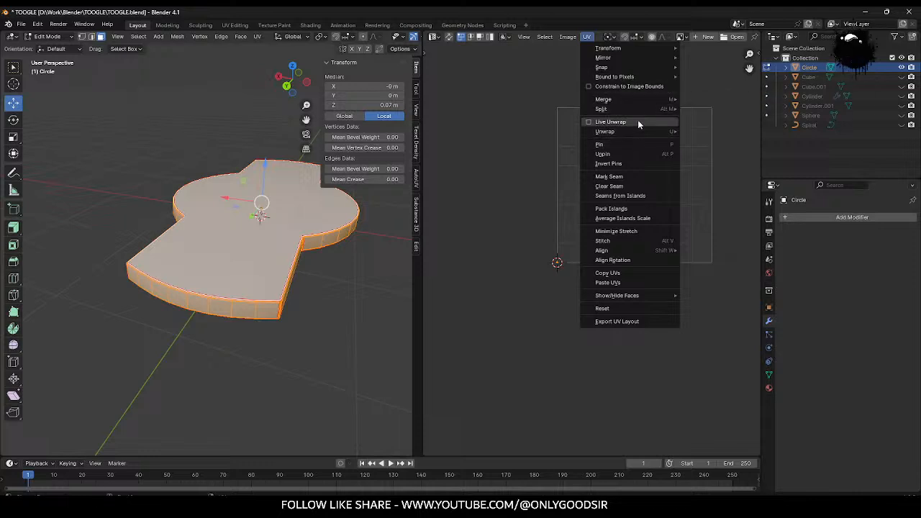
pyautogui.moveTo(638, 131)
pyautogui.click(712, 144)
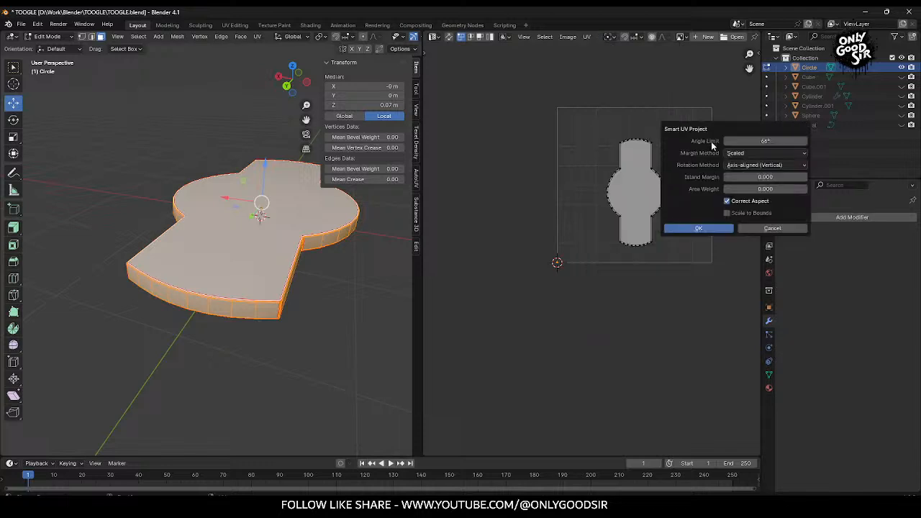
pyautogui.click(698, 228)
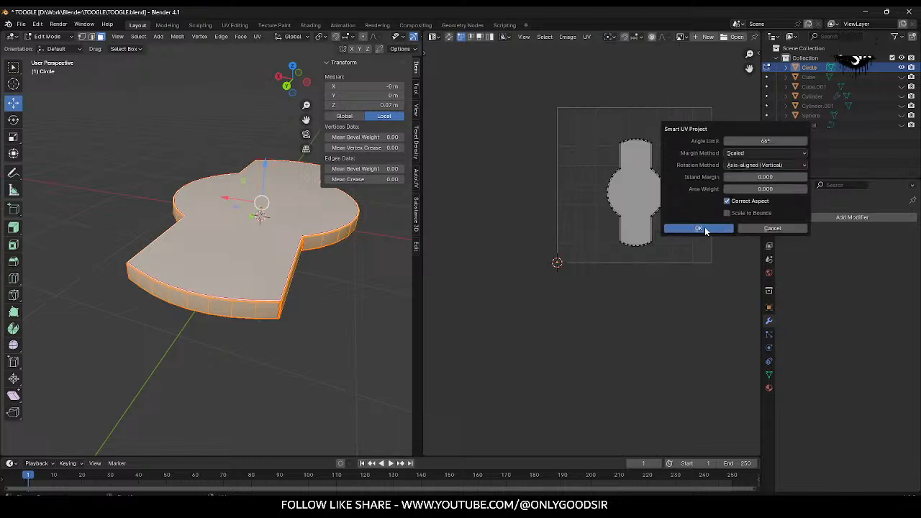
pyautogui.click(615, 306)
pyautogui.scroll(3, 559, 272)
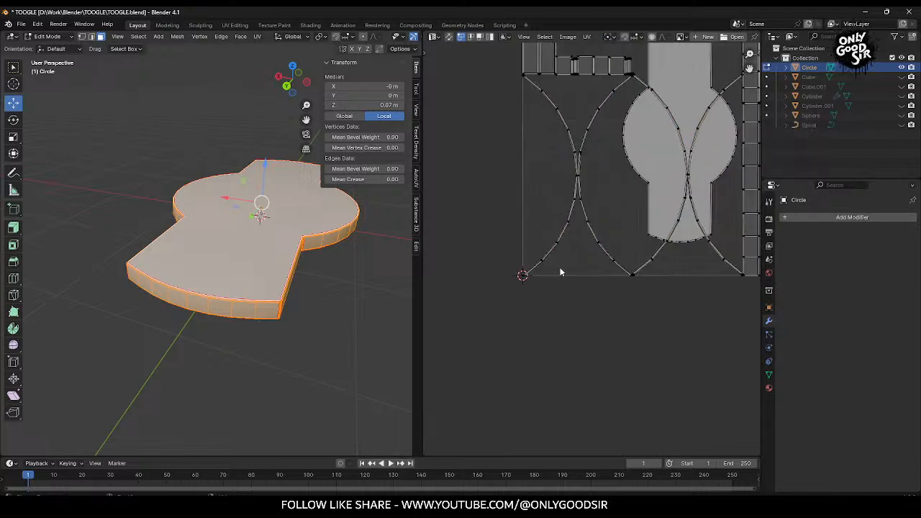
pyautogui.scroll(-3, 629, 225)
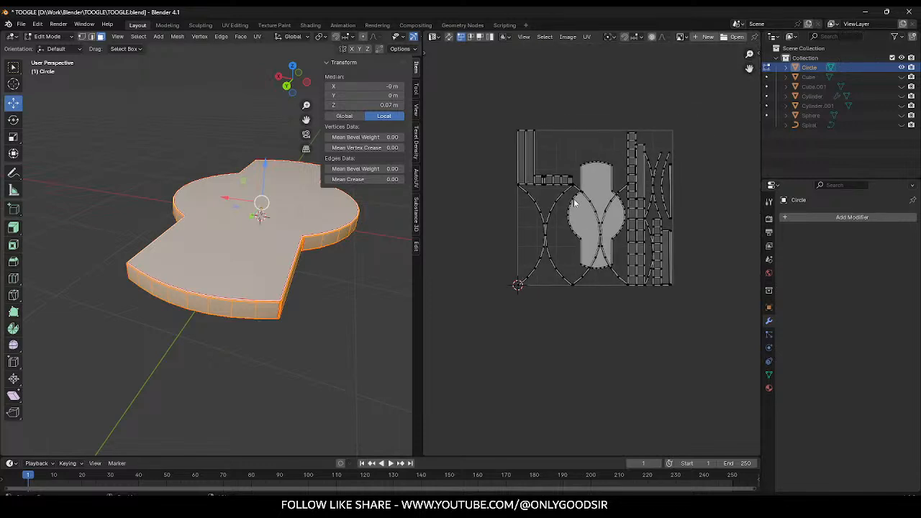
# Step: Select the entire plate mesh and try a regular Unwrap on the projected UV layout
pyautogui.click(350, 281)
pyautogui.press('a')
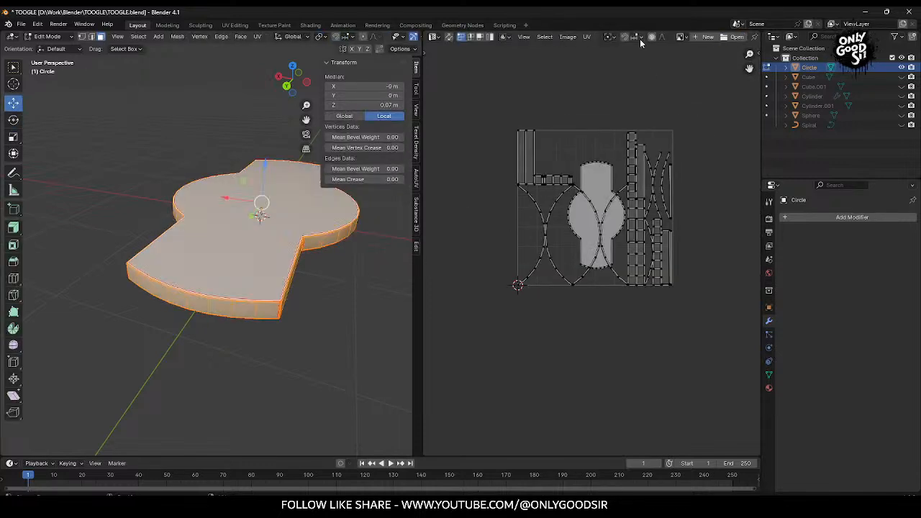
pyautogui.click(587, 36)
pyautogui.moveTo(624, 131)
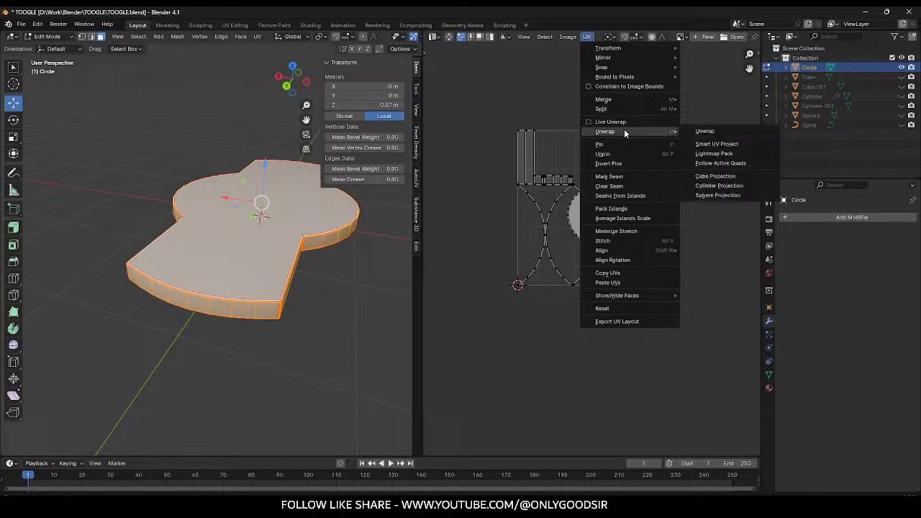
pyautogui.click(702, 132)
pyautogui.moveTo(249, 197); pyautogui.dragTo(315, 206, button='middle')
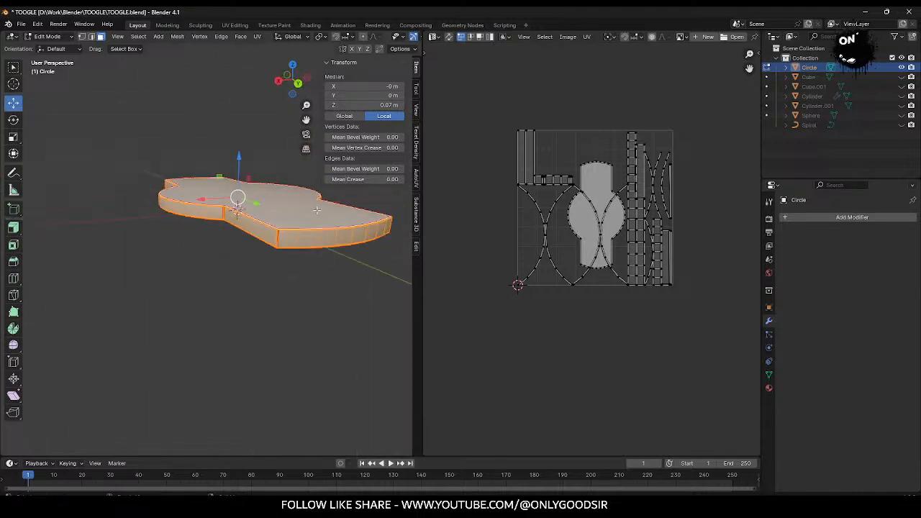
pyautogui.scroll(4, 320, 216)
pyautogui.scroll(-5, 314, 198)
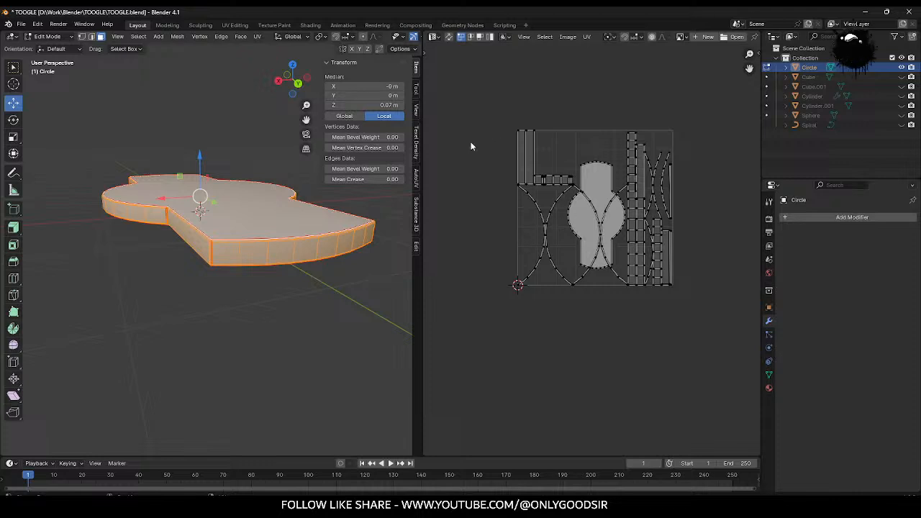
# Step: Select all islands of the projected UV layout and average their scale
pyautogui.press('a')
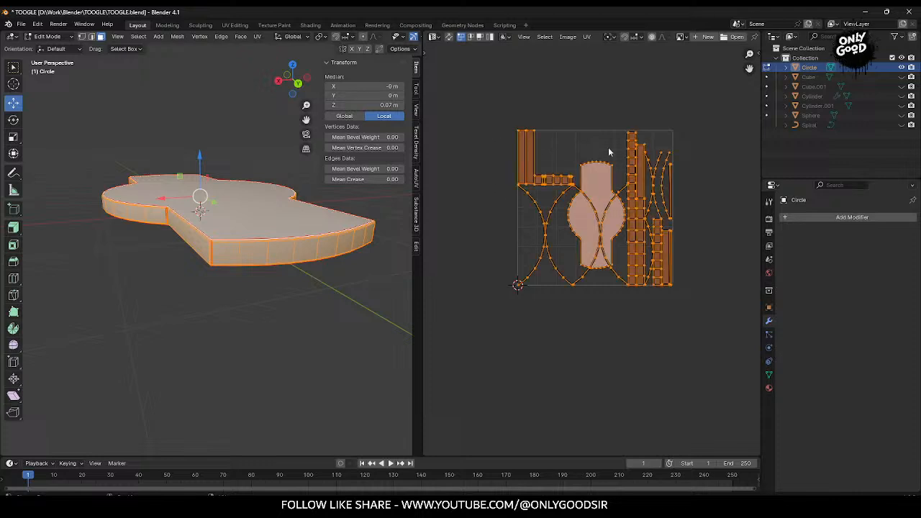
pyautogui.click(587, 36)
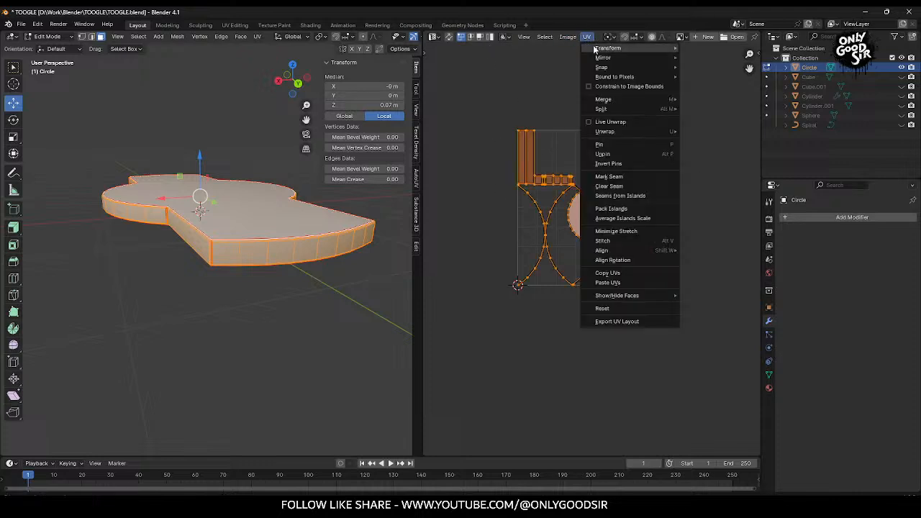
pyautogui.click(632, 218)
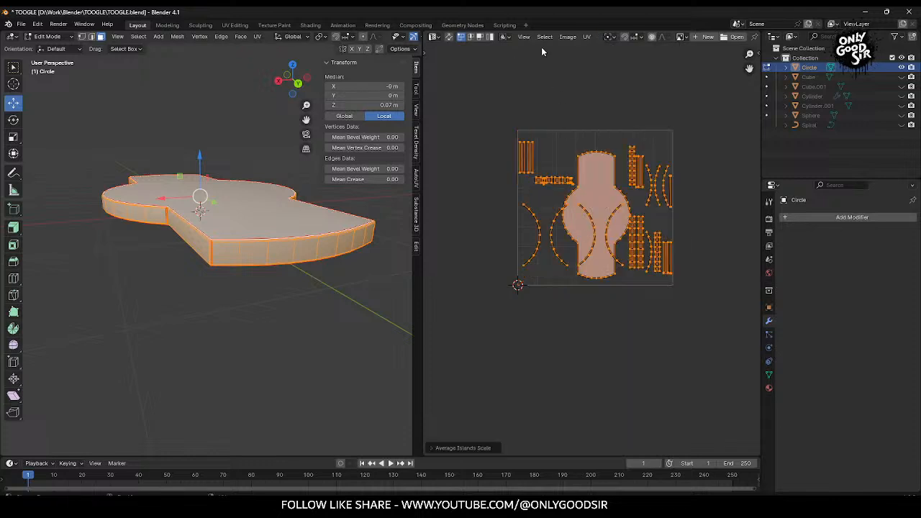
# Step: Pack the UV islands with Rotate turned off, using Exact Shape (Concave), a Scaled margin of 0.001 and the closest UDIM
pyautogui.click(585, 38)
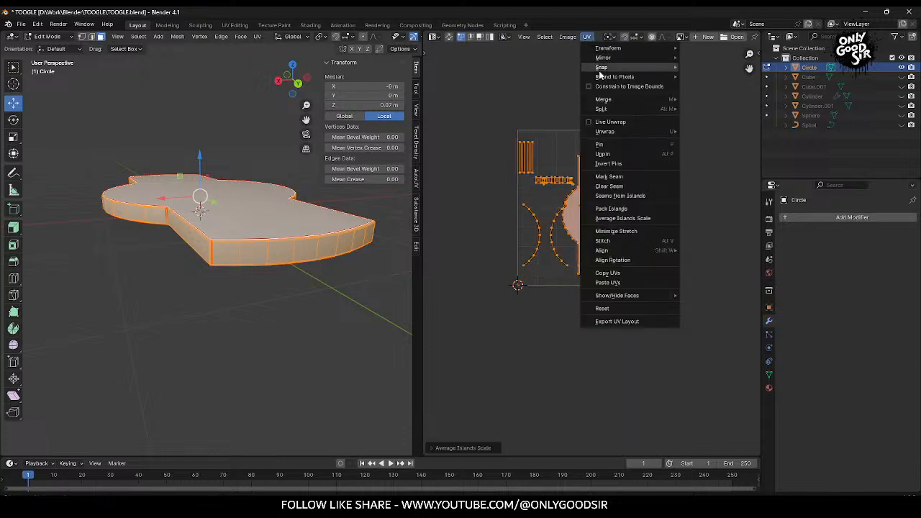
pyautogui.click(621, 210)
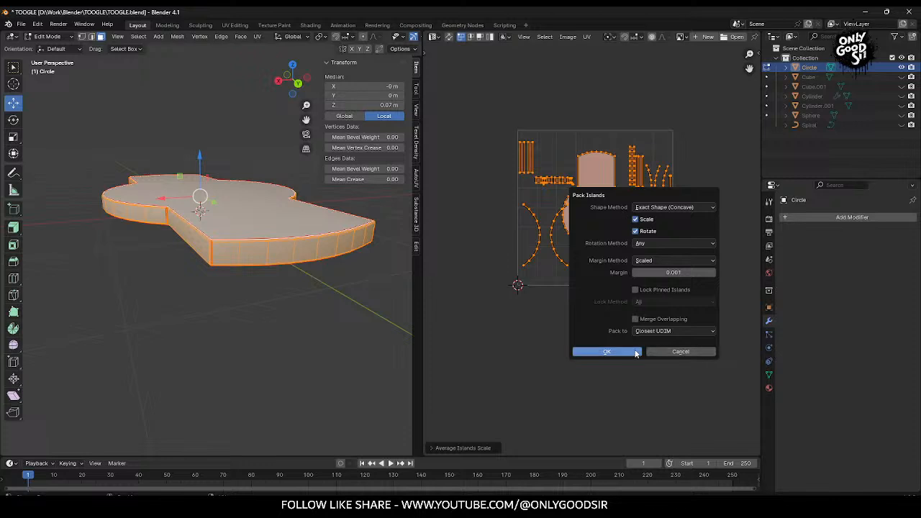
pyautogui.click(637, 231)
pyautogui.click(623, 354)
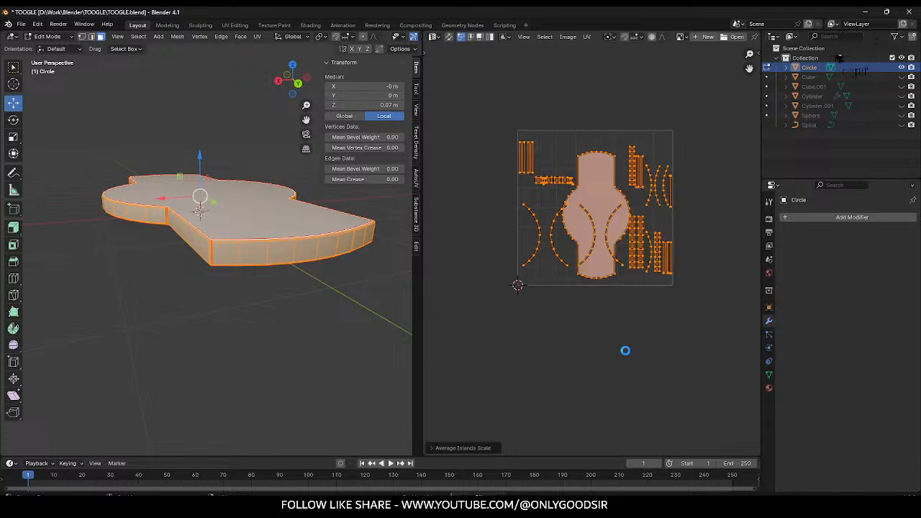
pyautogui.click(636, 315)
pyautogui.scroll(1, 634, 304)
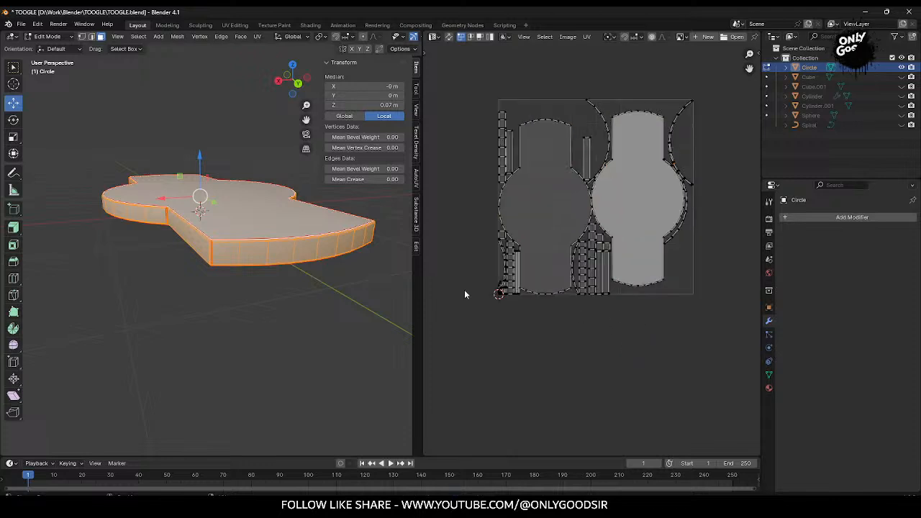
pyautogui.scroll(2, 546, 314)
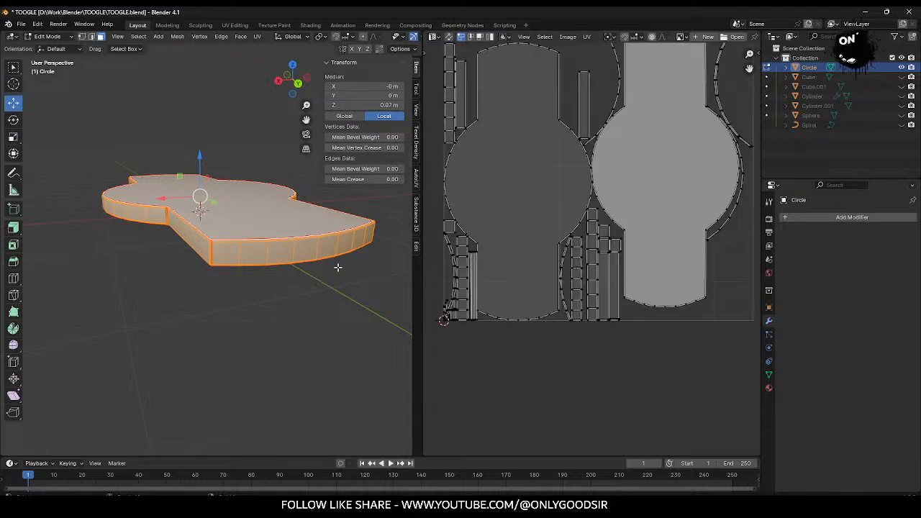
pyautogui.scroll(-3, 519, 315)
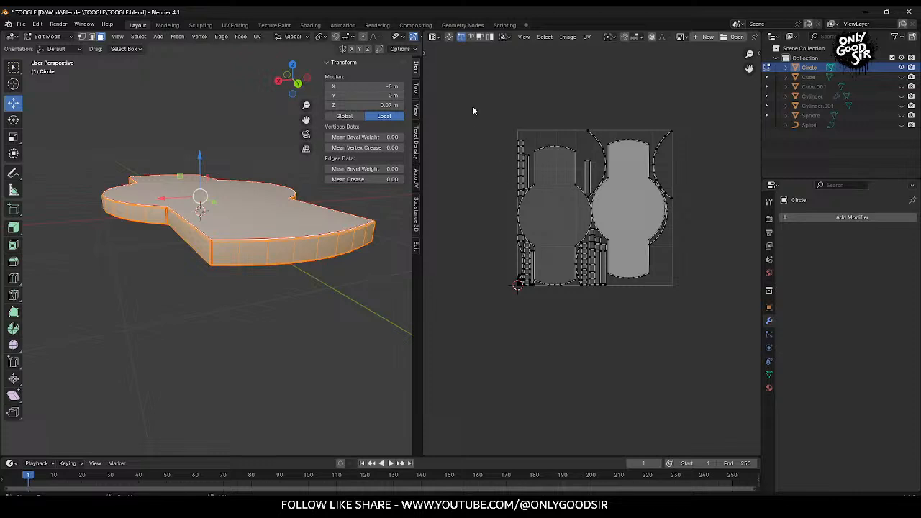
# Step: Return to Object Mode, deselect the Circle plate and view the whole part from another angle
pyautogui.press('Tab')
pyautogui.click(275, 277)
pyautogui.moveTo(279, 280); pyautogui.dragTo(210, 280, button='middle')
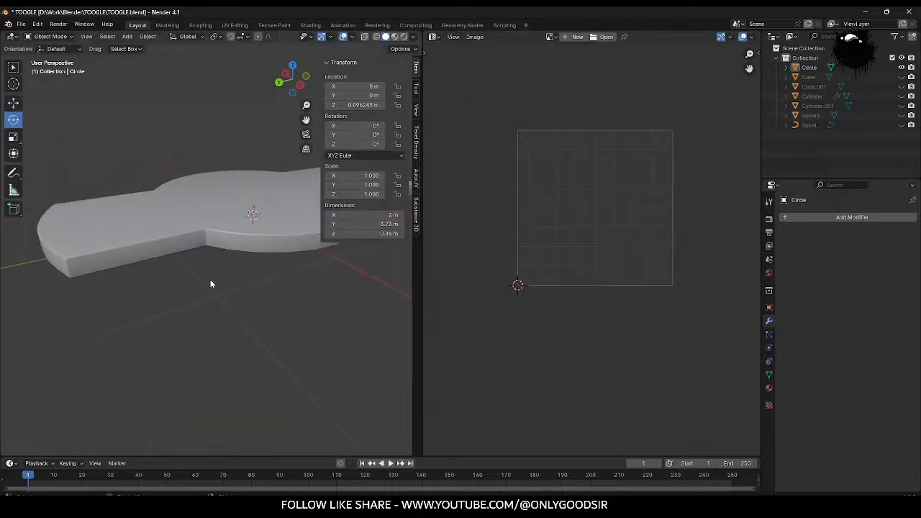
pyautogui.scroll(-3, 213, 278)
pyautogui.keyDown('shift'); pyautogui.moveTo(257, 235); pyautogui.dragTo(213, 255, button='middle'); pyautogui.keyUp('shift')
pyautogui.moveTo(169, 275)
pyautogui.mouseDown(button='middle')
pyautogui.moveTo(200, 259)
pyautogui.moveTo(179, 269)
pyautogui.mouseUp(button='middle')
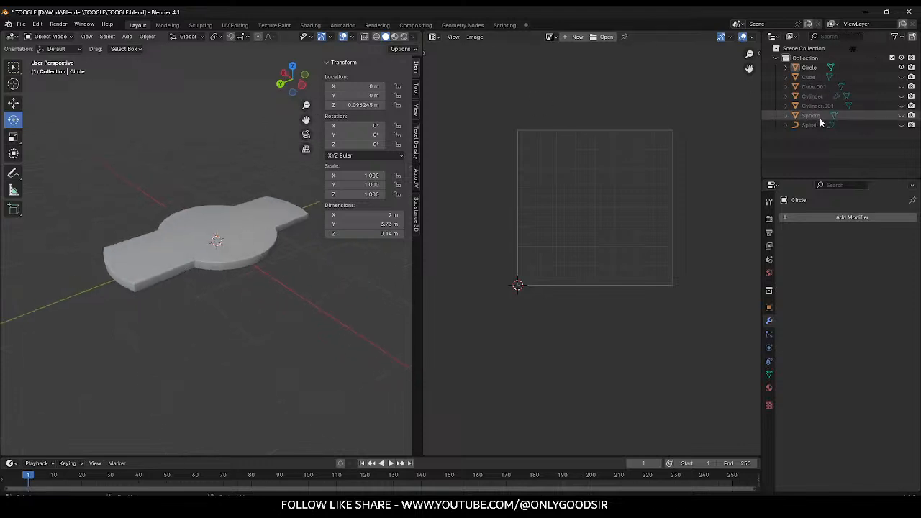
# Step: Unhide the Cube box and select its entire mesh in Edit Mode
pyautogui.click(902, 77)
pyautogui.click(270, 320)
pyautogui.press('Tab')
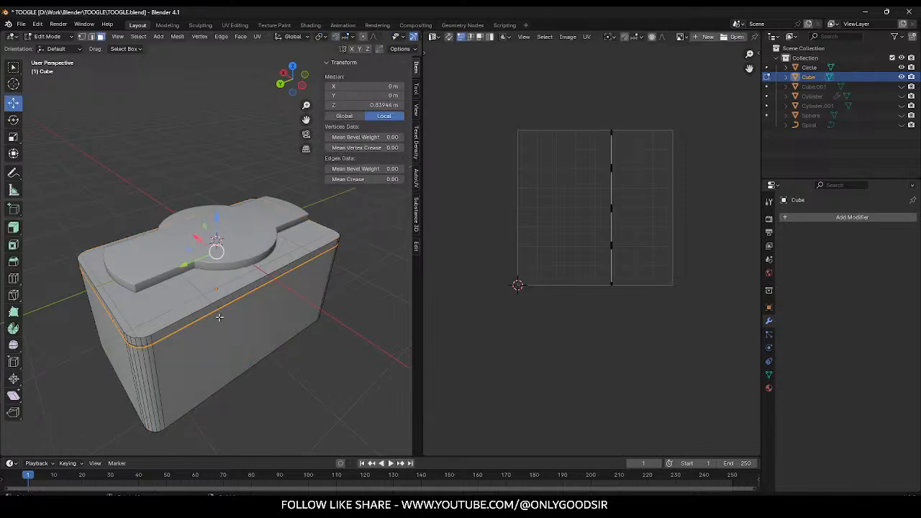
pyautogui.press('a')
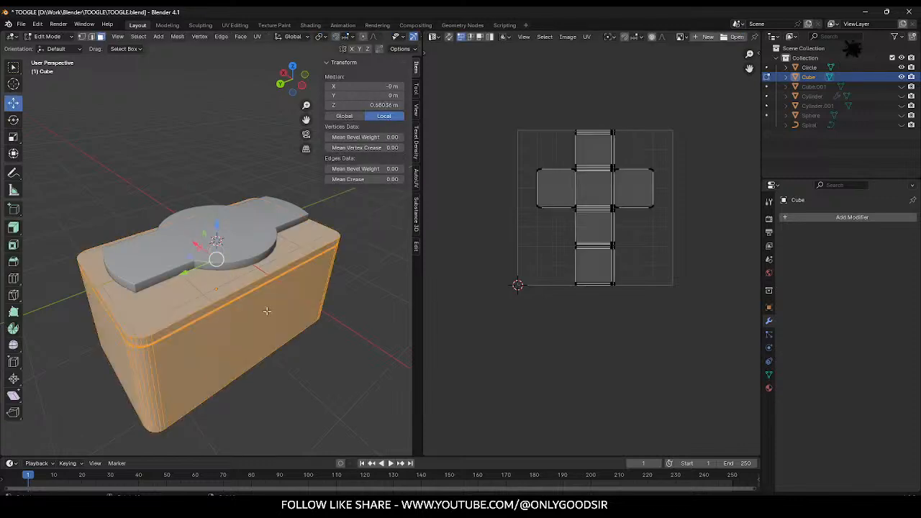
# Step: Try Smart UV Project on the whole box mesh and return to Object Mode
pyautogui.click(587, 37)
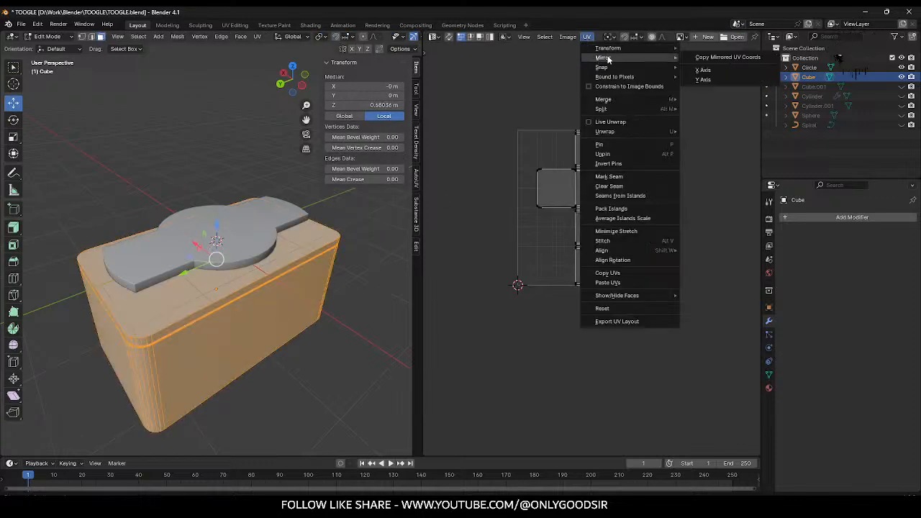
pyautogui.moveTo(604, 131)
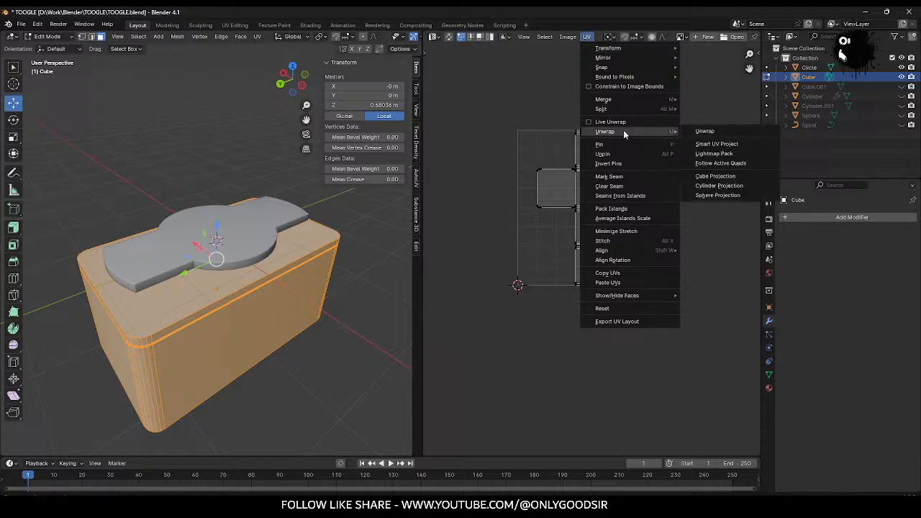
pyautogui.click(710, 142)
pyautogui.press('Tab')
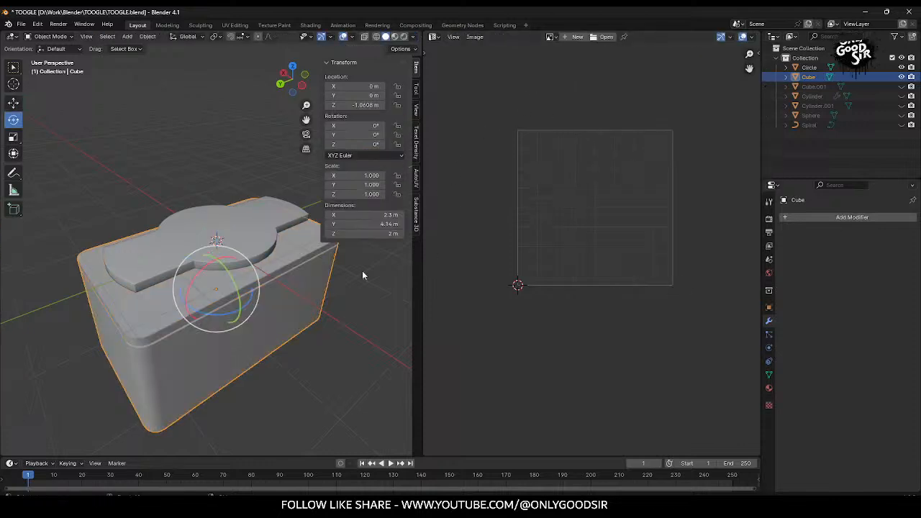
# Step: Select the box's sharp edges at 30° sharpness in edge selection mode and mark them as seams
pyautogui.press('Tab')
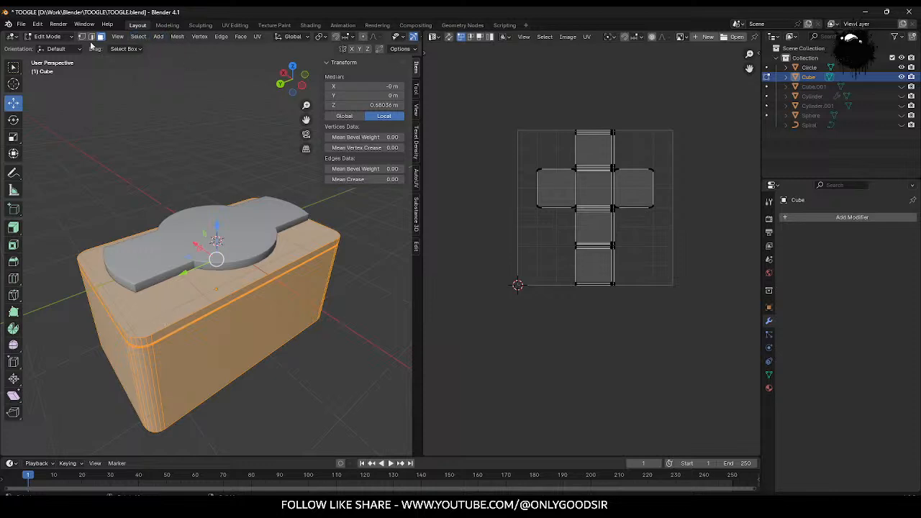
pyautogui.hotkey('alt', 'a')
pyautogui.click(138, 36)
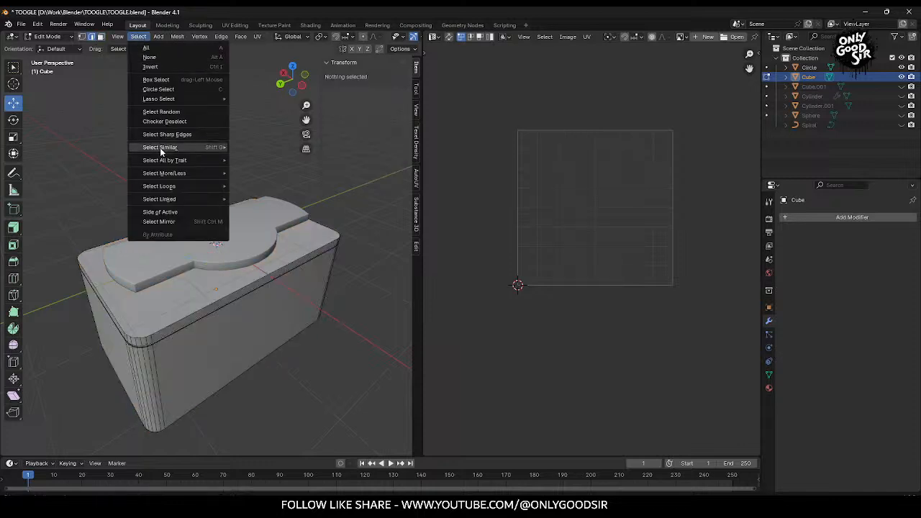
pyautogui.click(177, 134)
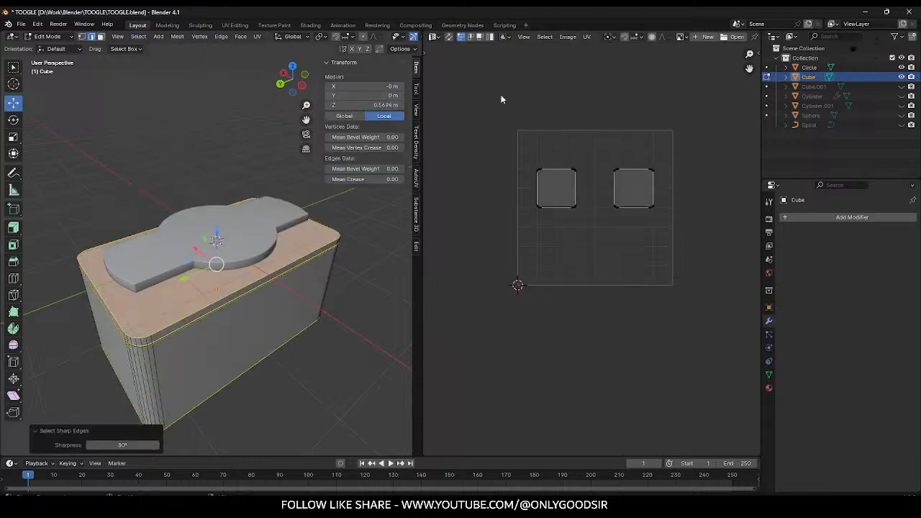
pyautogui.click(588, 37)
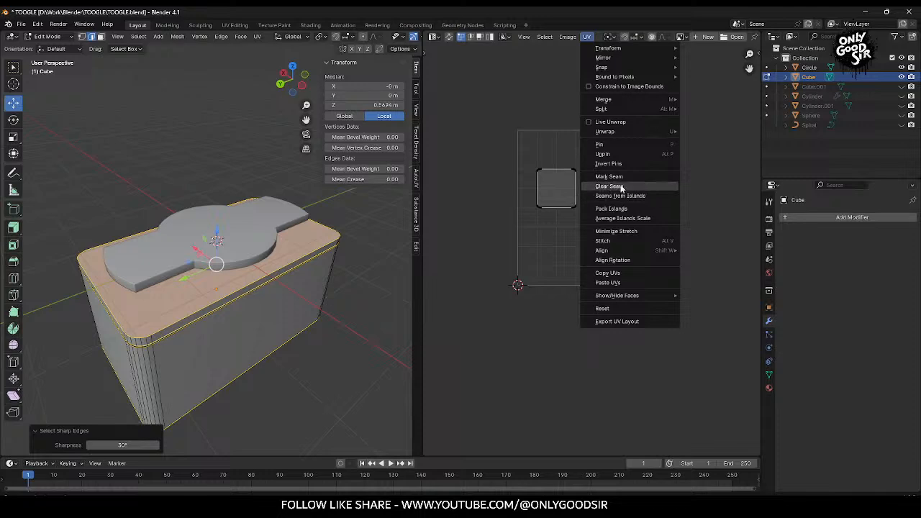
pyautogui.click(608, 177)
pyautogui.press('Tab')
pyautogui.press('Tab')
pyautogui.press('Tab')
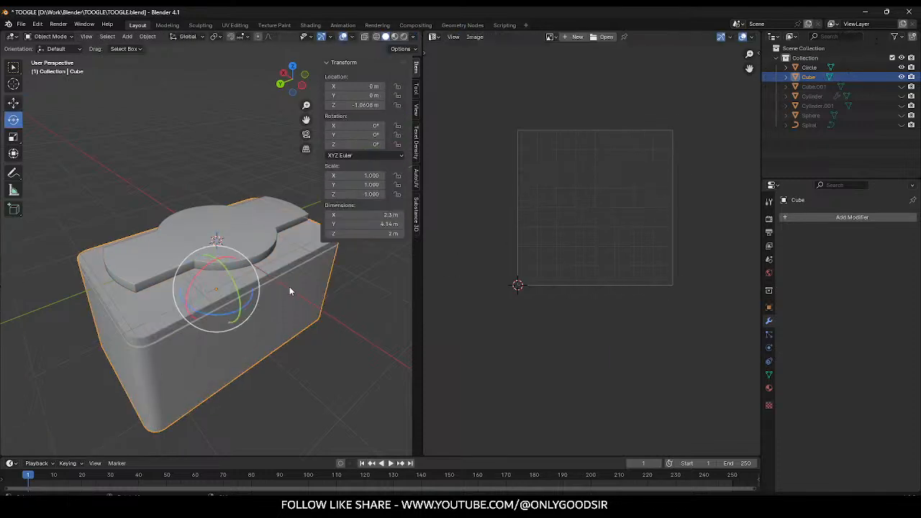
pyautogui.press('Tab')
pyautogui.press('Tab')
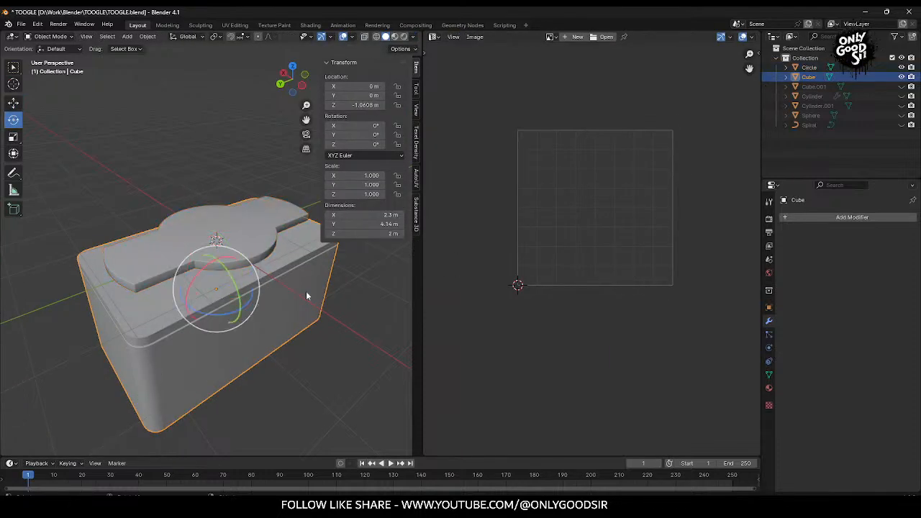
# Step: Select the entire box mesh and try the UV editor's regular Unwrap in edge and face selection modes
pyautogui.press('Tab')
pyautogui.click(589, 38)
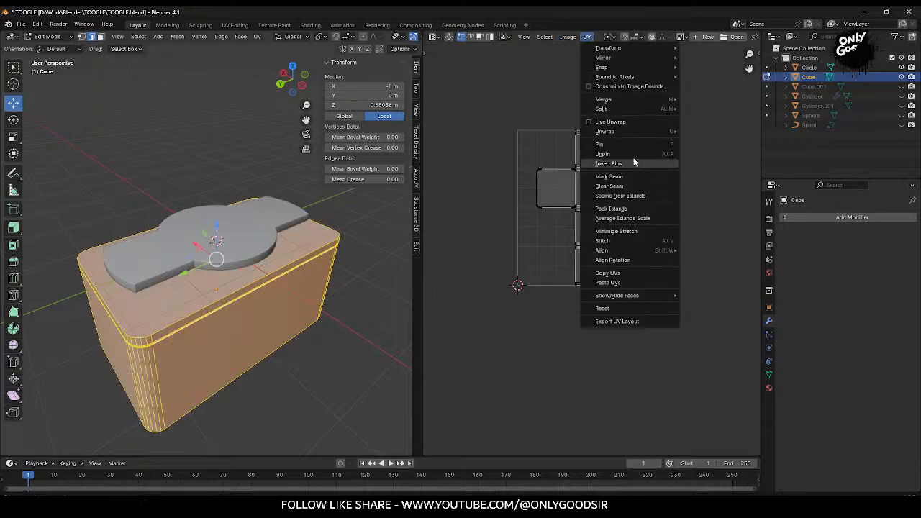
pyautogui.moveTo(631, 132)
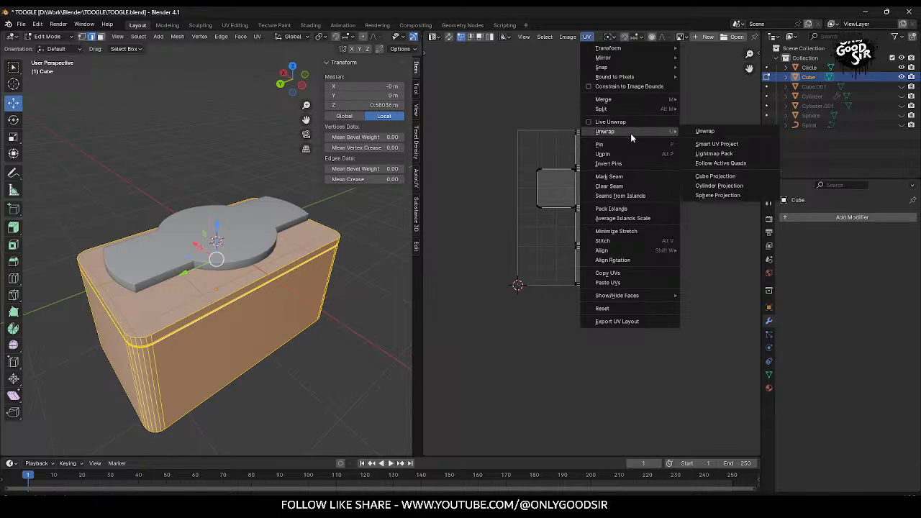
pyautogui.click(720, 132)
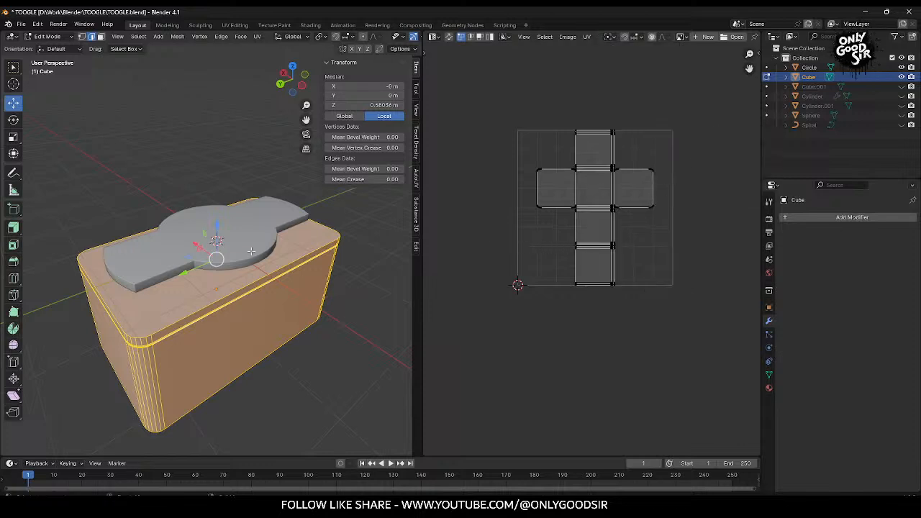
pyautogui.click(101, 36)
pyautogui.click(589, 36)
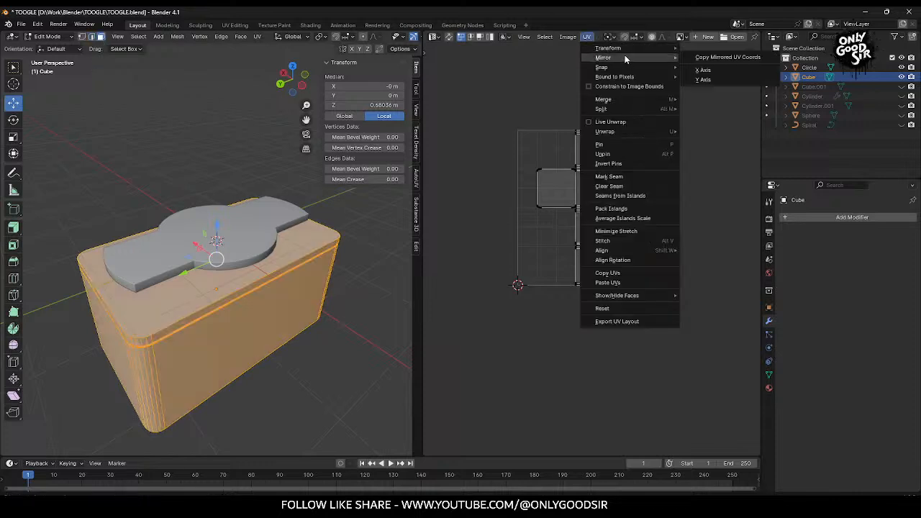
pyautogui.moveTo(618, 132)
pyautogui.click(712, 132)
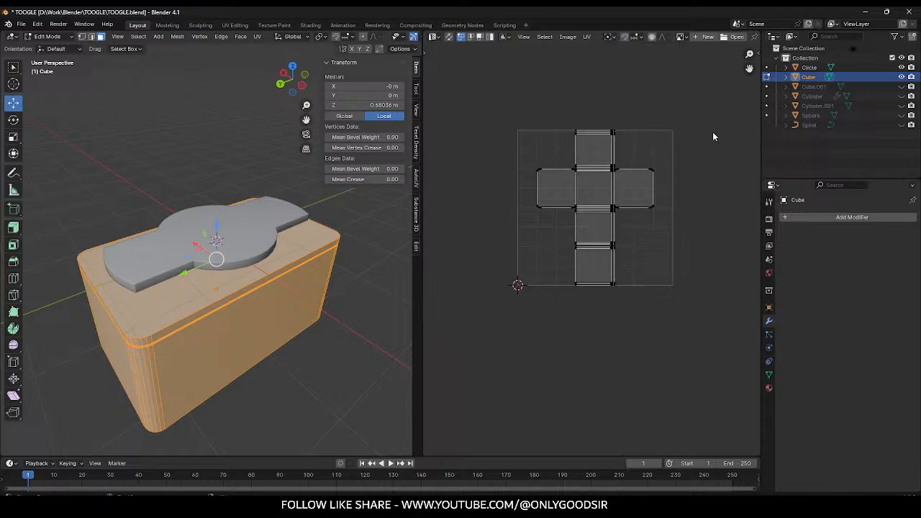
# Step: Unwrap the whole box mesh with the Angle Based method from the 3D view and examine the UV layout
pyautogui.click(257, 36)
pyautogui.click(271, 50)
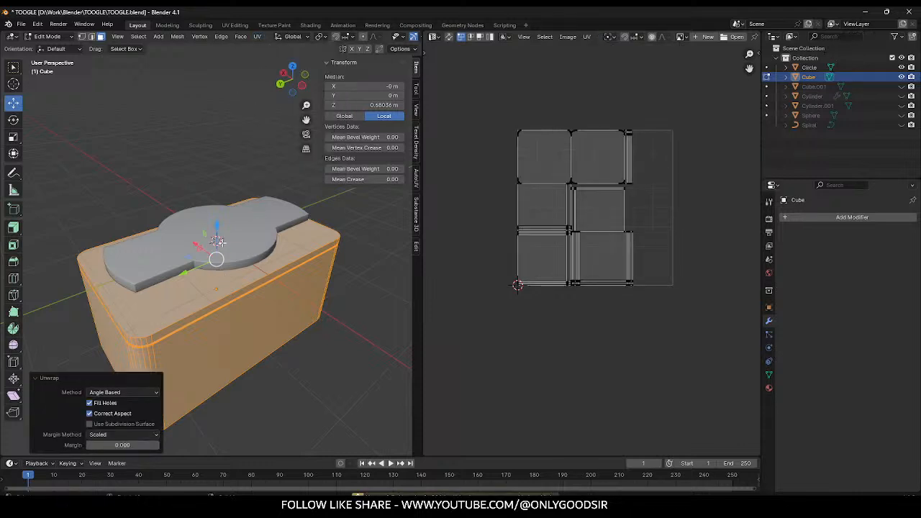
pyautogui.moveTo(216, 230)
pyautogui.mouseDown(button='middle')
pyautogui.moveTo(235, 226)
pyautogui.moveTo(189, 220)
pyautogui.moveTo(218, 221)
pyautogui.mouseUp(button='middle')
pyautogui.scroll(5, 561, 177)
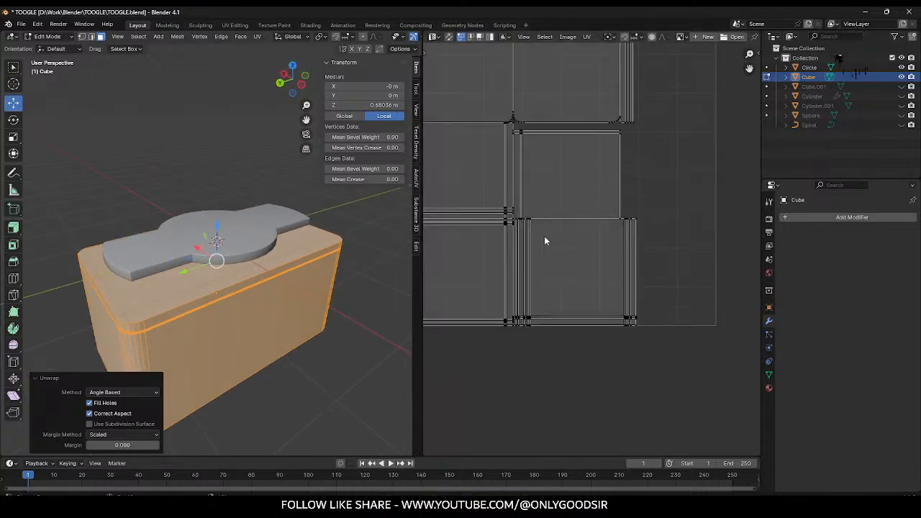
pyautogui.scroll(-2, 251, 284)
pyautogui.moveTo(251, 284); pyautogui.dragTo(289, 232, button='middle')
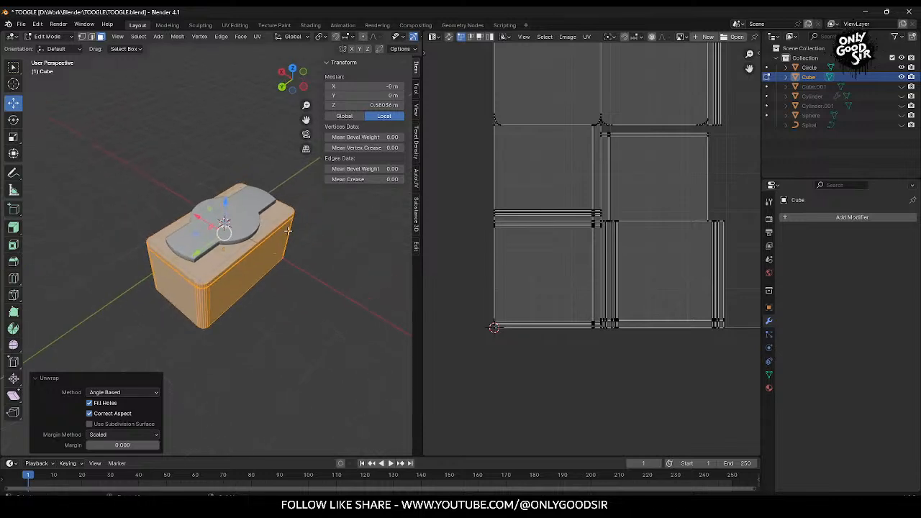
# Step: Run Smart UV Project on the box with a 66° angle limit, Scaled margin and Axis-aligned (Vertical) rotation
pyautogui.click(258, 36)
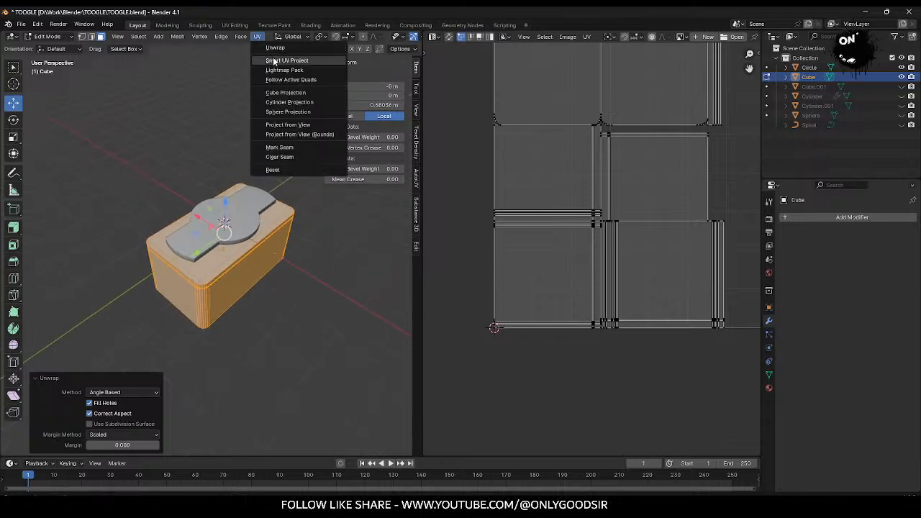
pyautogui.click(285, 60)
pyautogui.click(279, 147)
pyautogui.scroll(-2, 624, 266)
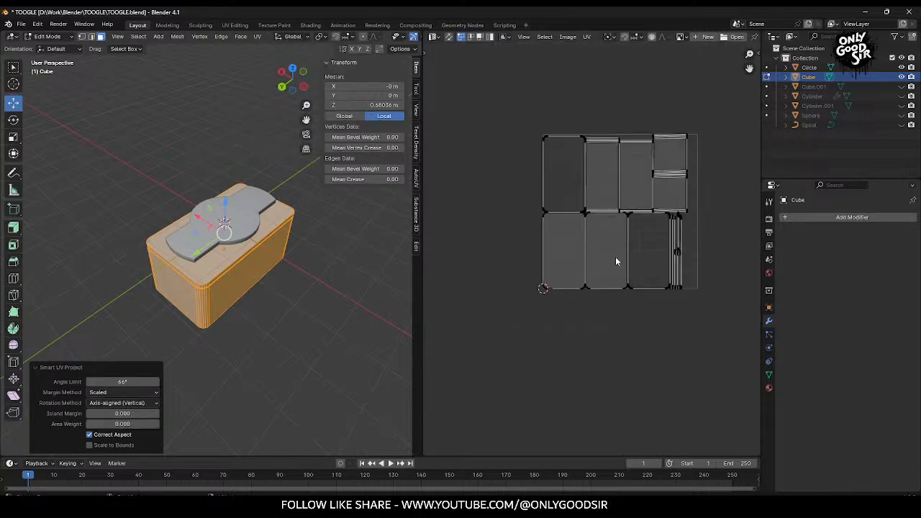
pyautogui.scroll(2, 379, 256)
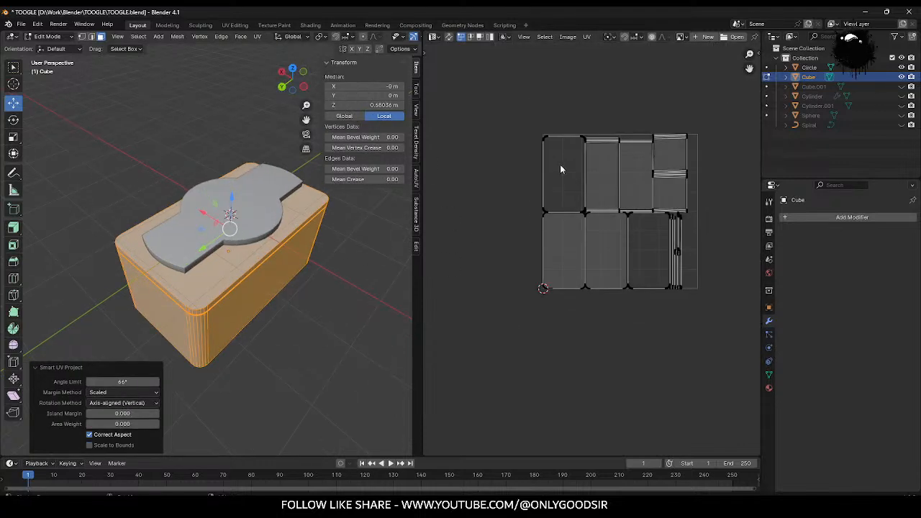
# Step: Select all of the box's UV islands and average their scale
pyautogui.moveTo(507, 95); pyautogui.dragTo(749, 376)
pyautogui.click(587, 37)
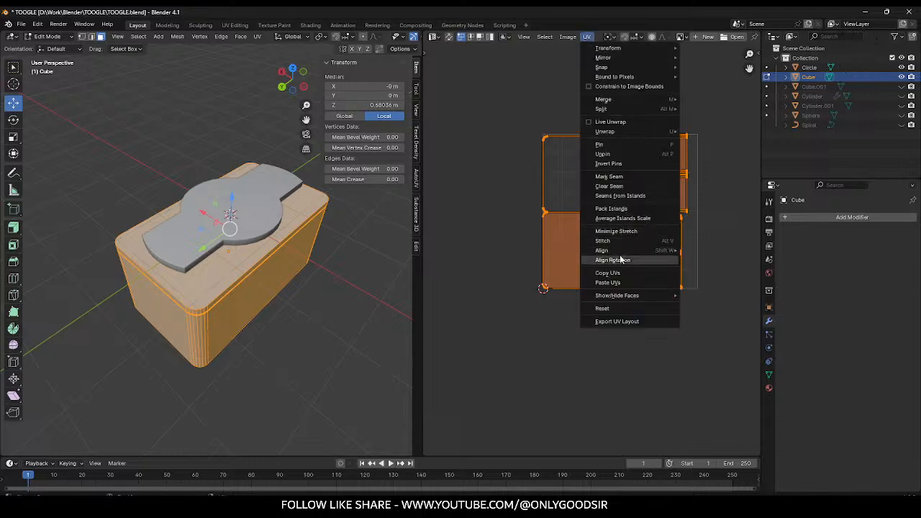
pyautogui.click(623, 218)
# Step: Pack the box's UV islands with Exact Shape (Concave), Scale on, Rotate off and the closest UDIM, then deselect the box in Object Mode
pyautogui.click(588, 37)
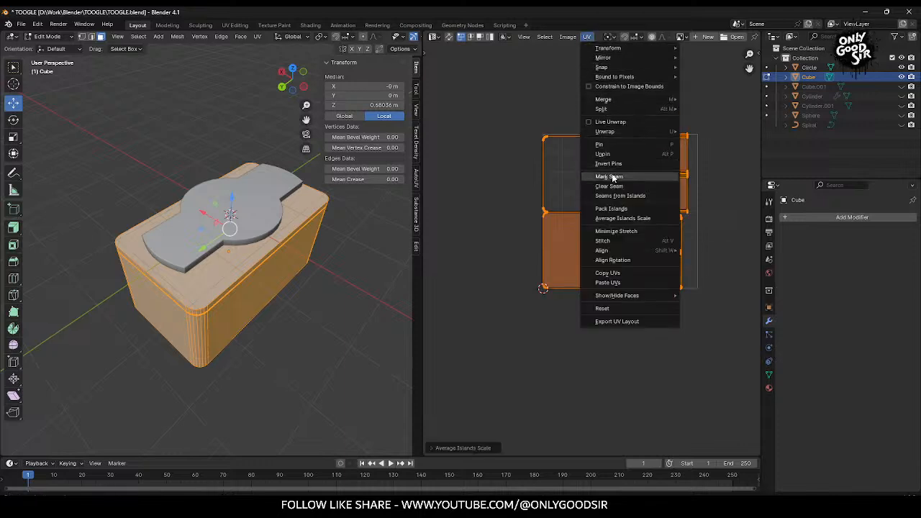
pyautogui.click(611, 208)
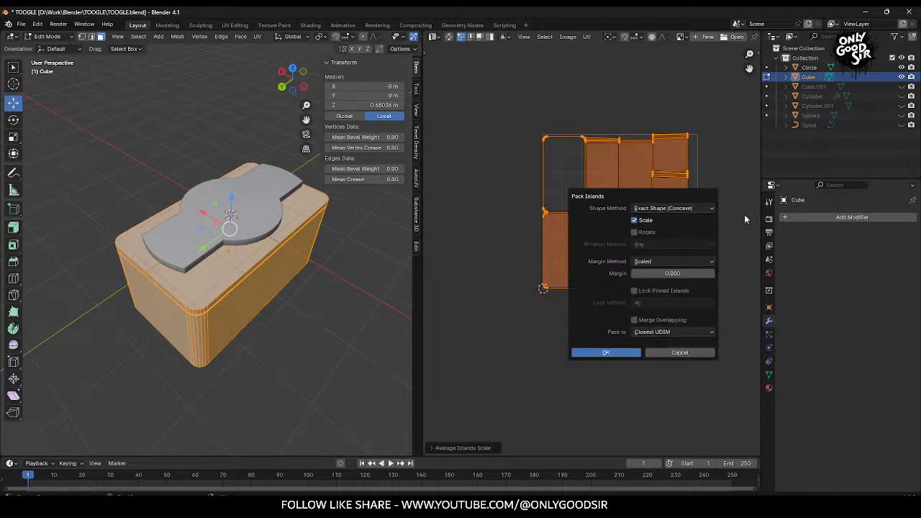
pyautogui.click(611, 352)
pyautogui.click(600, 341)
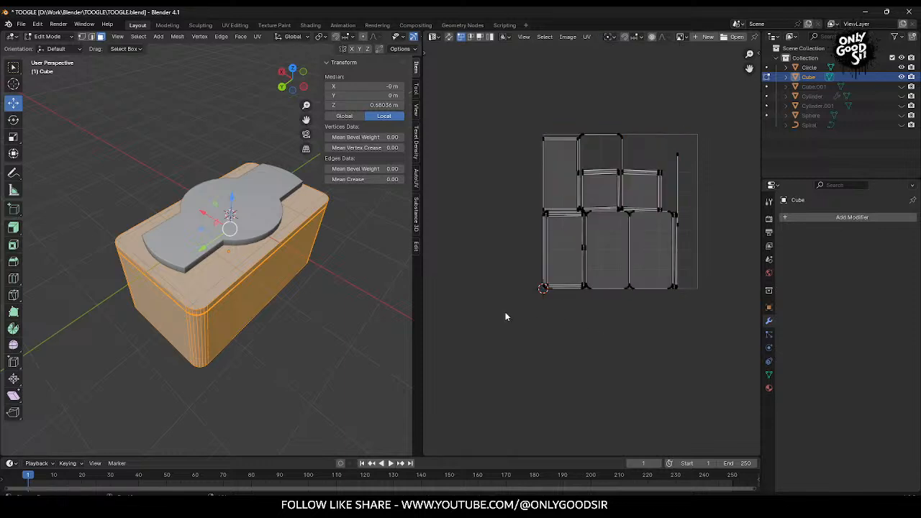
pyautogui.moveTo(298, 251); pyautogui.dragTo(279, 265, button='middle')
pyautogui.press('Tab')
pyautogui.click(342, 262)
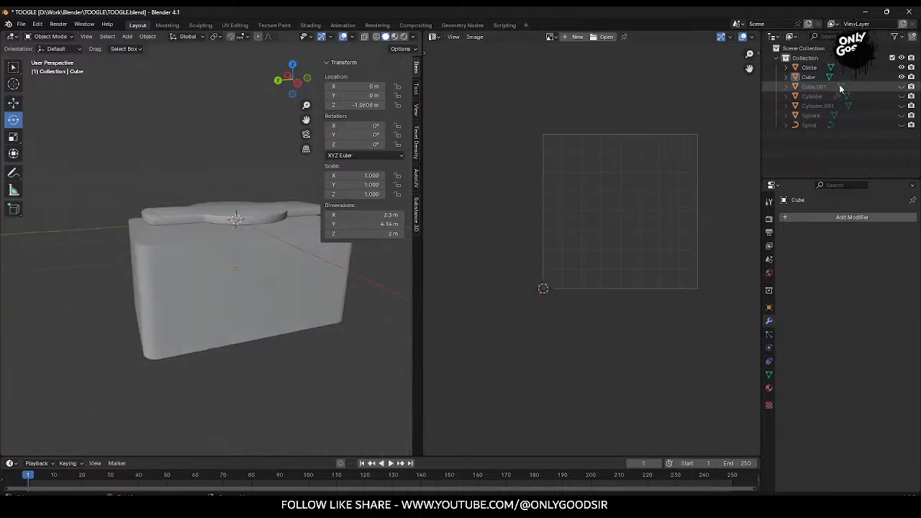
# Step: Unhide the Cube.001 plate beneath the Circle plate and select its entire mesh in Edit Mode
pyautogui.click(877, 89)
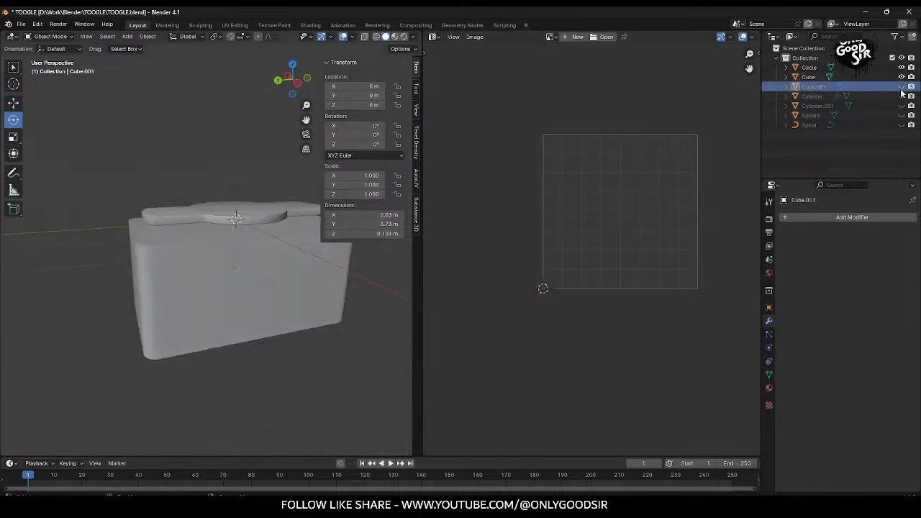
pyautogui.click(902, 87)
pyautogui.moveTo(236, 242); pyautogui.dragTo(249, 249, button='middle')
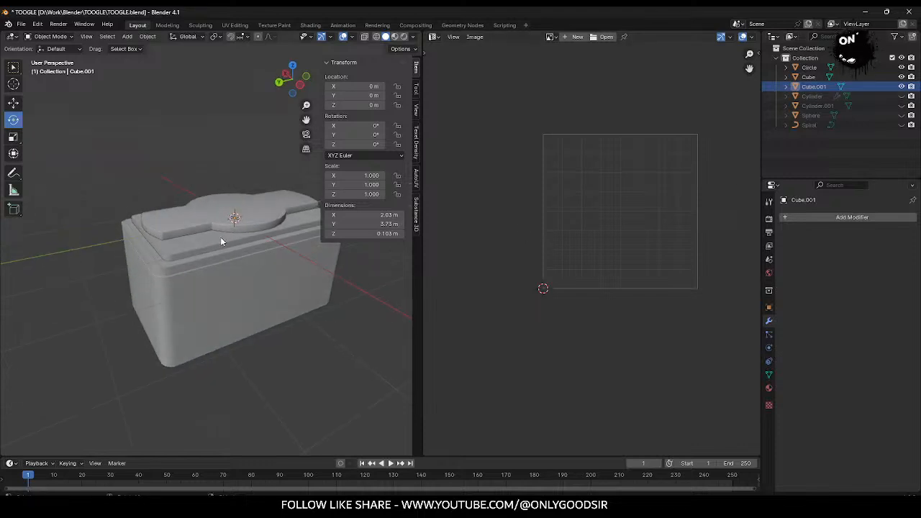
pyautogui.press('Tab')
pyautogui.press('a')
# Step: Apply Smart UV Project to Cube.001 with a 66° angle limit and Axis-aligned (Vertical) rotation, then return to Object Mode with everything deselected
pyautogui.click(257, 36)
pyautogui.click(286, 61)
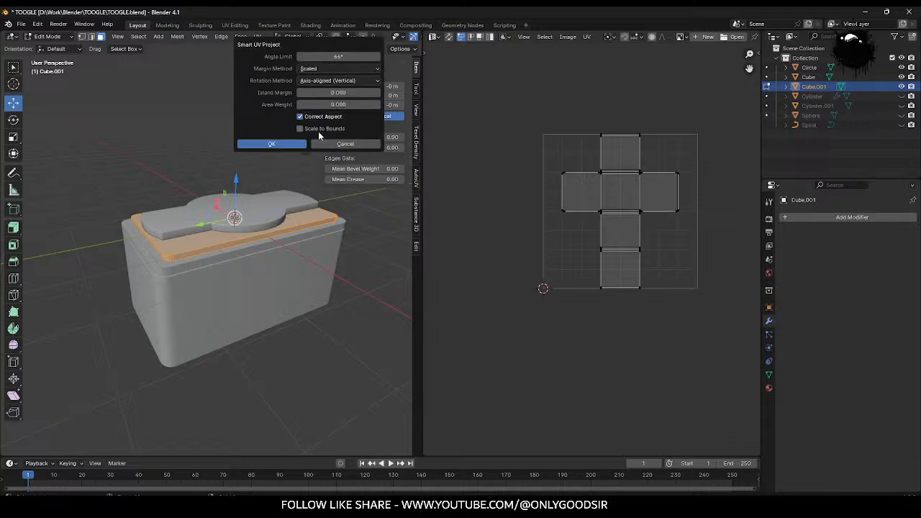
pyautogui.click(271, 147)
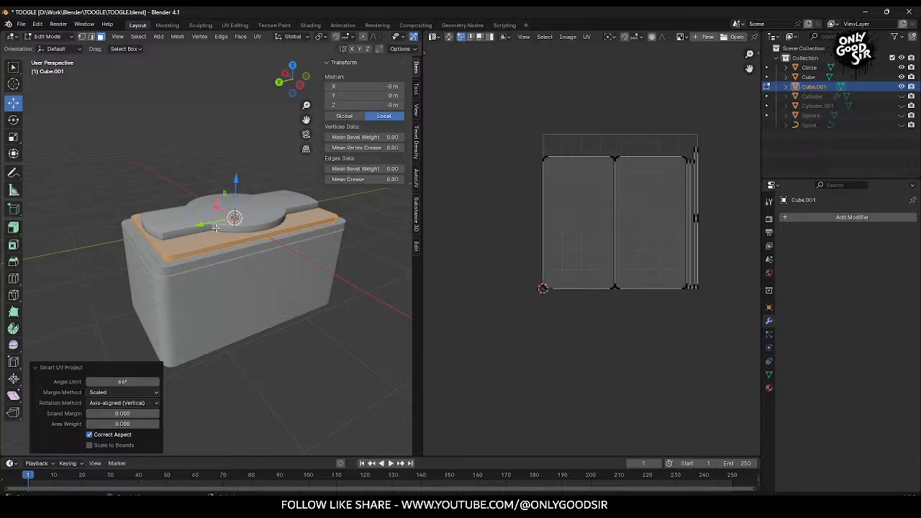
pyautogui.press('Tab')
pyautogui.click(251, 320)
pyautogui.click(257, 401)
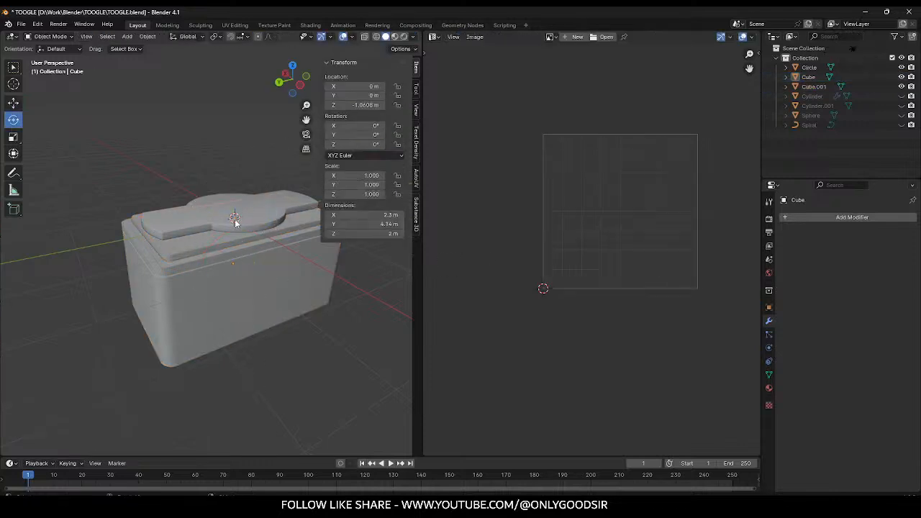
# Step: Unhide and select the hexagonal Cylinder plate, then apply its Bevel modifier
pyautogui.click(828, 97)
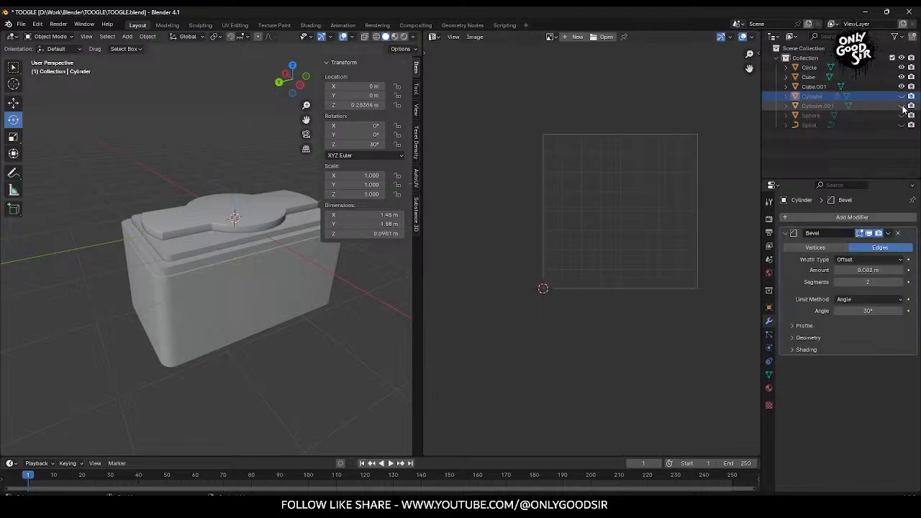
pyautogui.click(197, 248)
pyautogui.click(225, 216)
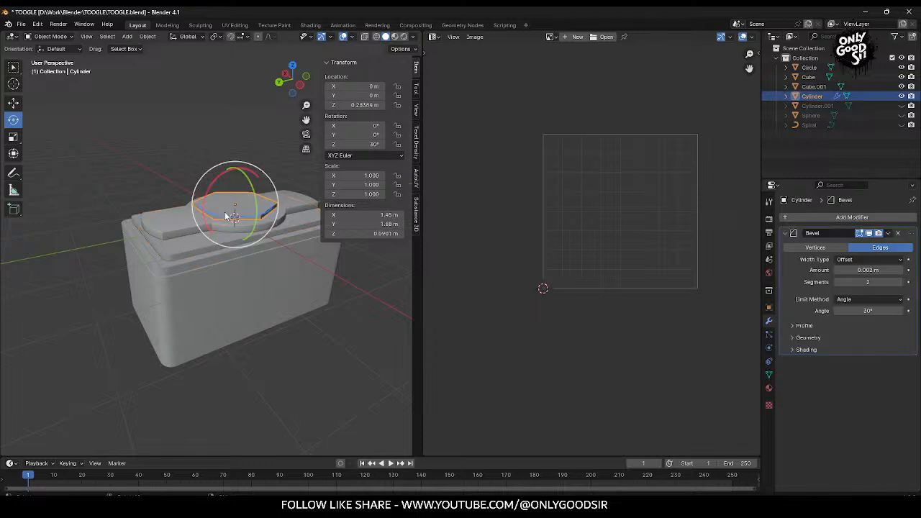
pyautogui.click(890, 234)
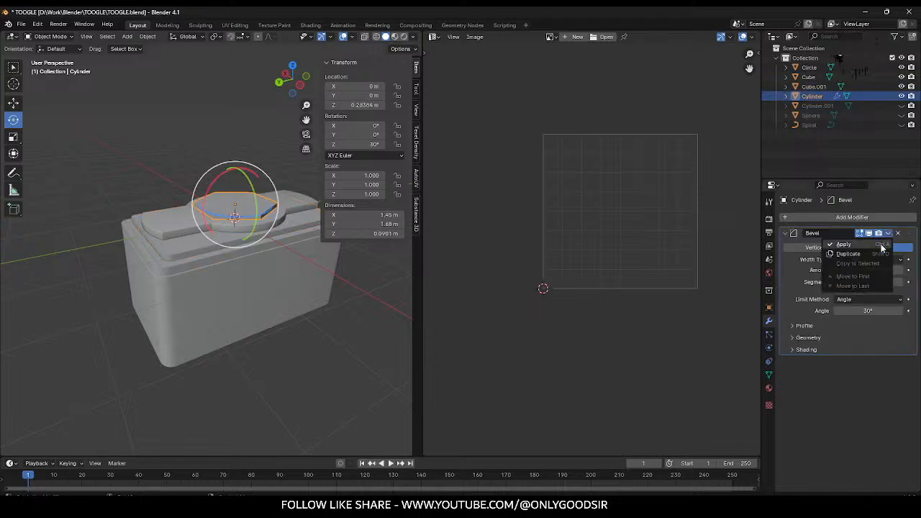
pyautogui.click(883, 247)
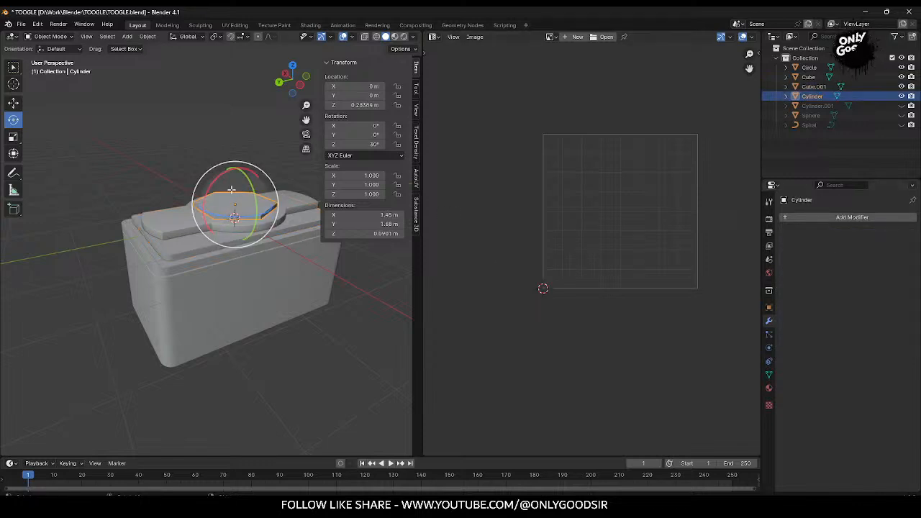
# Step: Apply Smart UV Project to the whole Cylinder mesh in Edit Mode
pyautogui.press('Tab')
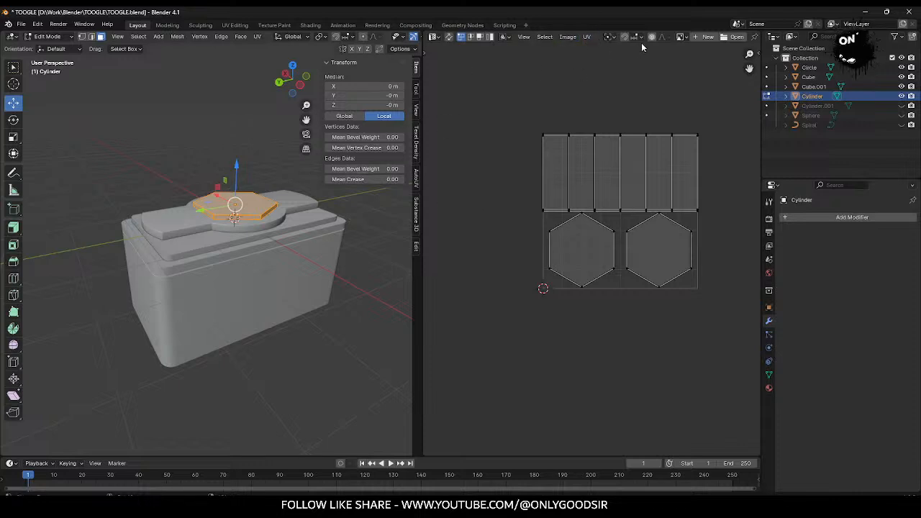
pyautogui.click(589, 37)
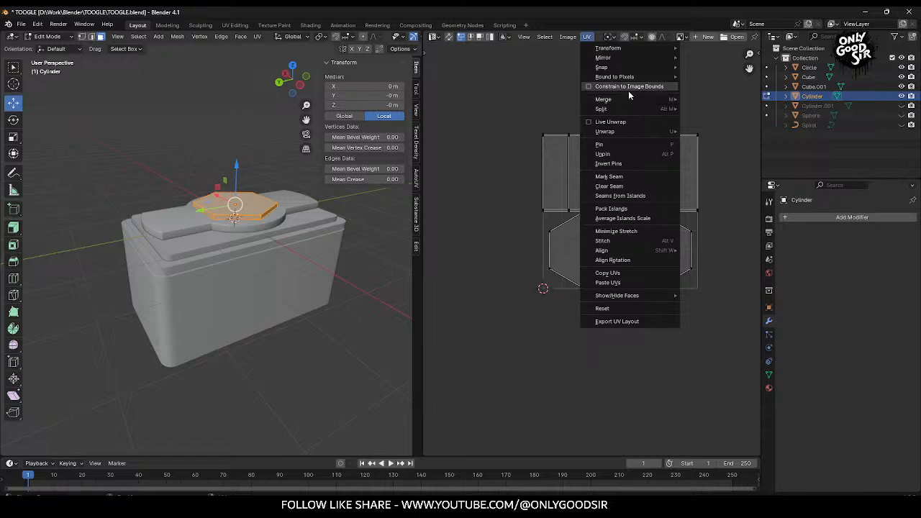
pyautogui.click(257, 37)
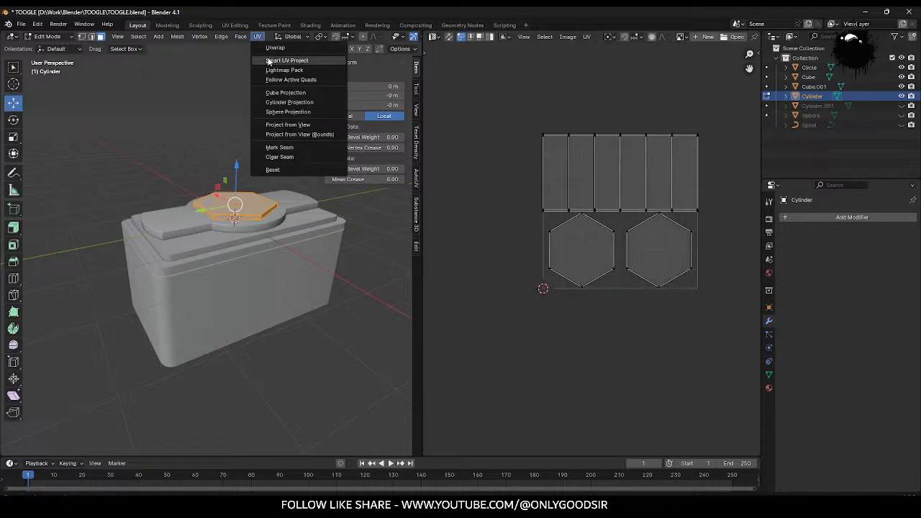
pyautogui.click(288, 59)
pyautogui.click(279, 145)
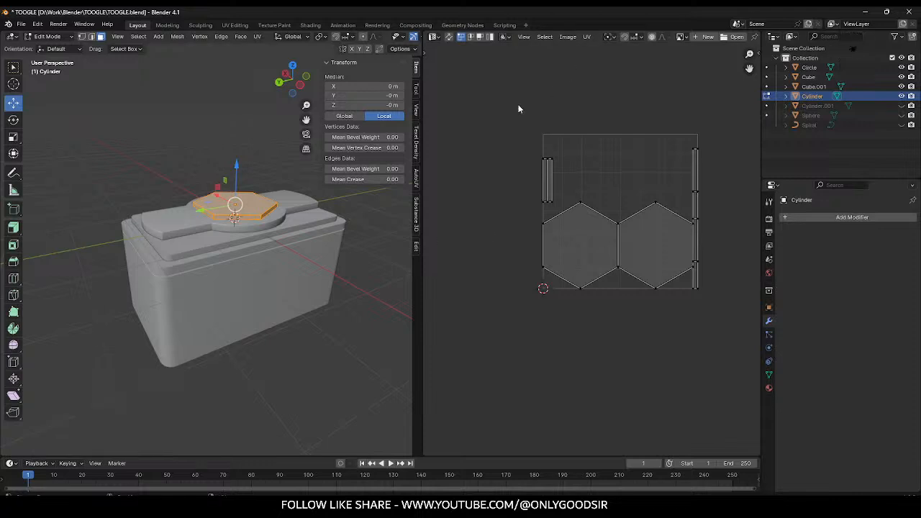
# Step: Average the scale of all Cylinder UV islands and pack them with Exact Shape (Concave), Scale on, Rotate off and Closest UDIM
pyautogui.press('a')
pyautogui.click(587, 38)
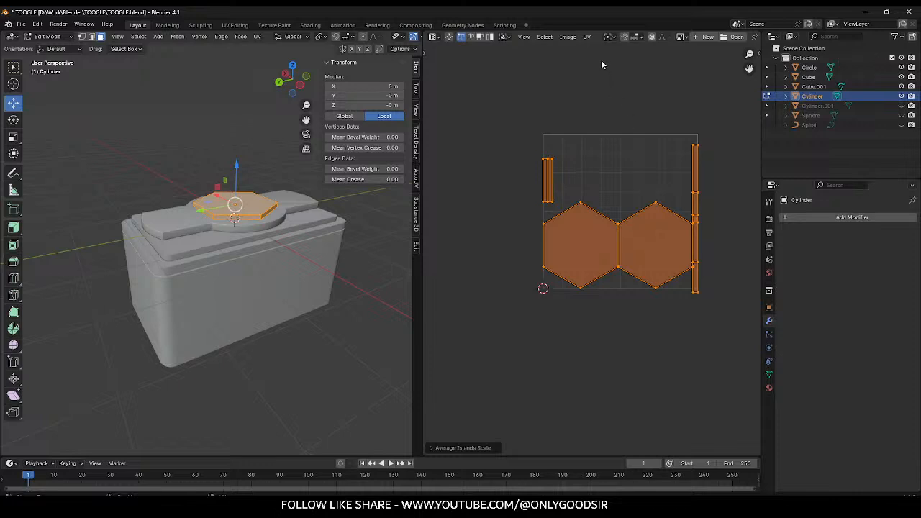
pyautogui.click(587, 36)
pyautogui.click(619, 209)
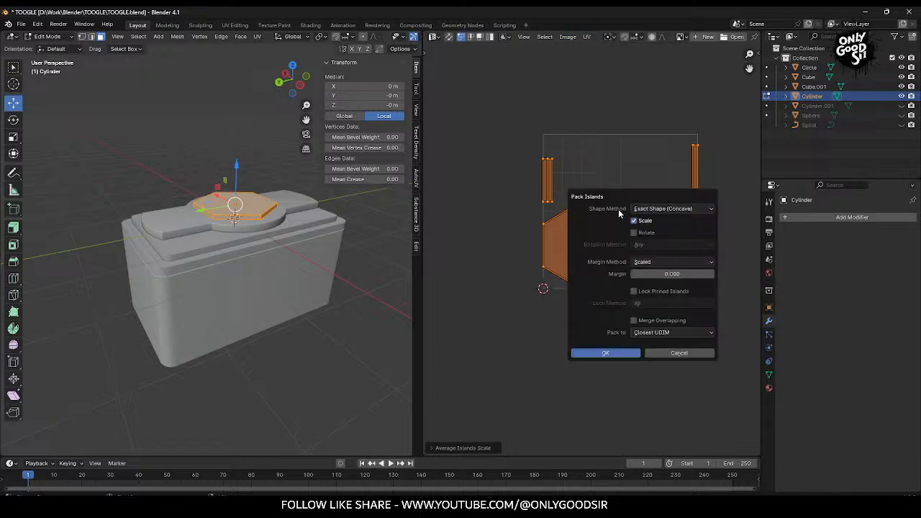
pyautogui.click(625, 352)
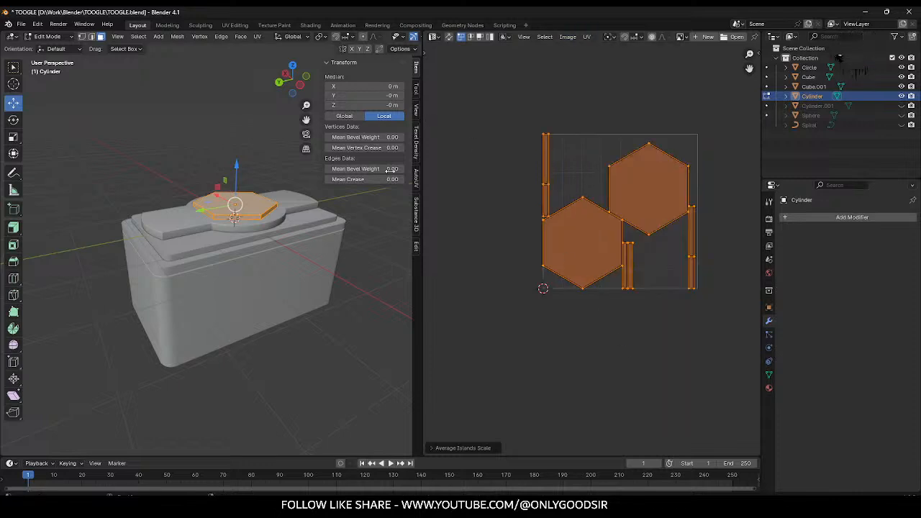
pyautogui.press('Tab')
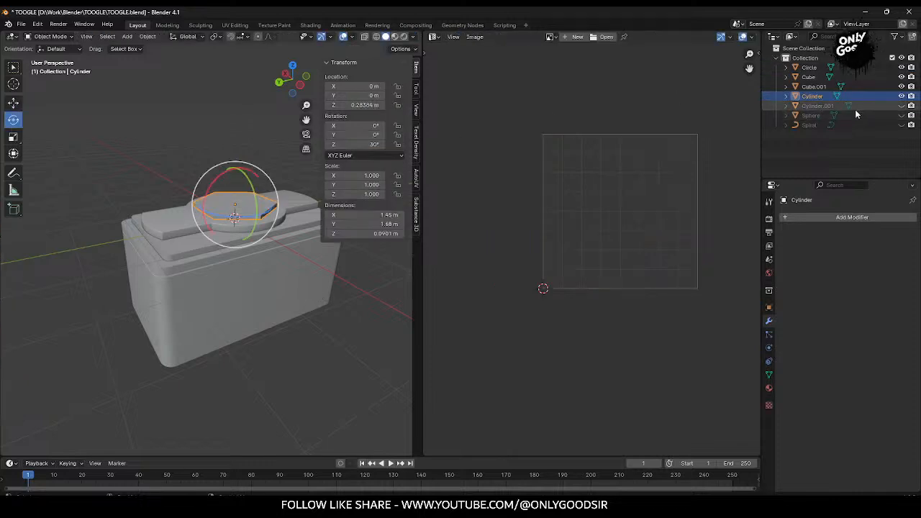
# Step: Unhide the Cylinder.001 ring and open it in Edit Mode with edge selection and nothing selected
pyautogui.click(825, 108)
pyautogui.click(903, 107)
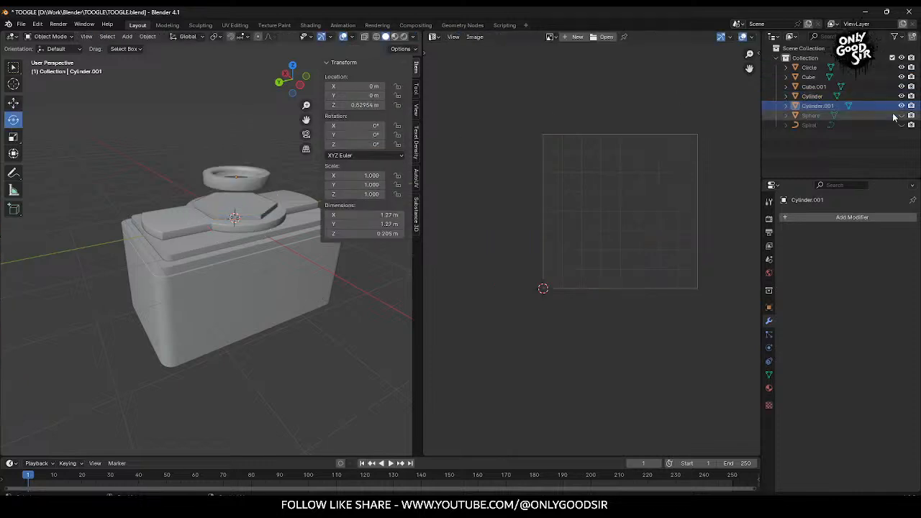
pyautogui.click(238, 176)
pyautogui.press('Tab')
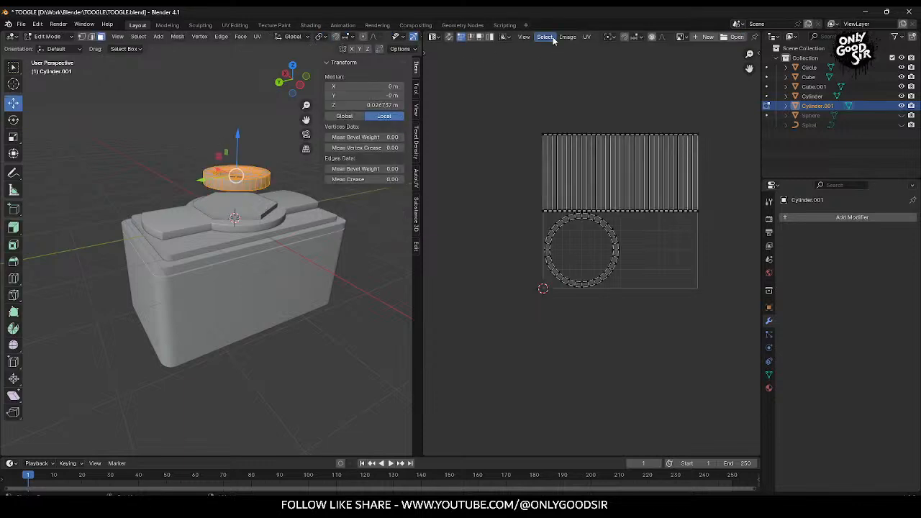
pyautogui.press('Tab')
pyautogui.click(107, 37)
pyautogui.press('Tab')
pyautogui.click(94, 38)
pyautogui.click(152, 106)
# Step: Select the ring's sharp edges at 30° sharpness and mark them as seams
pyautogui.click(139, 37)
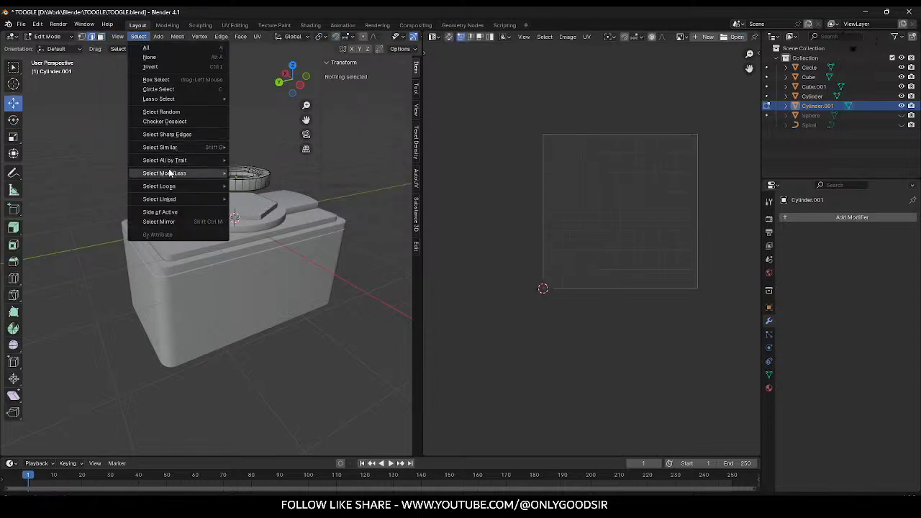
pyautogui.click(172, 134)
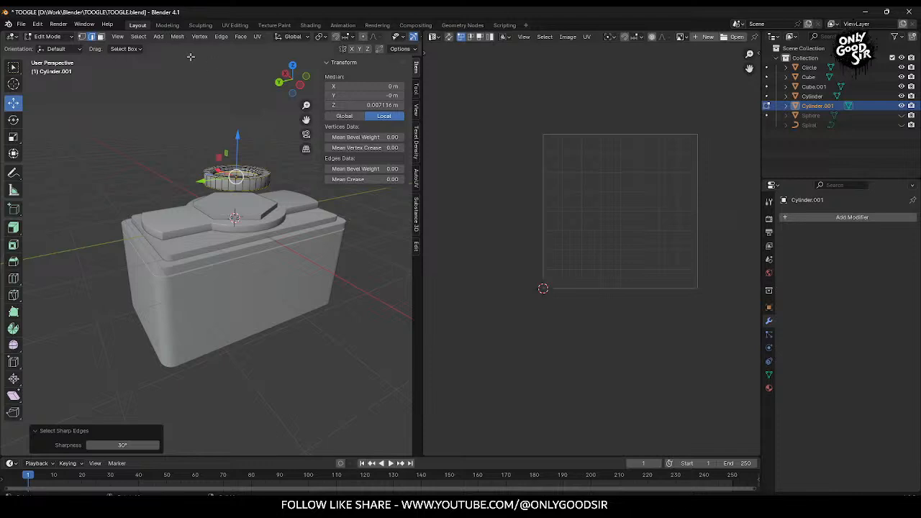
pyautogui.click(257, 36)
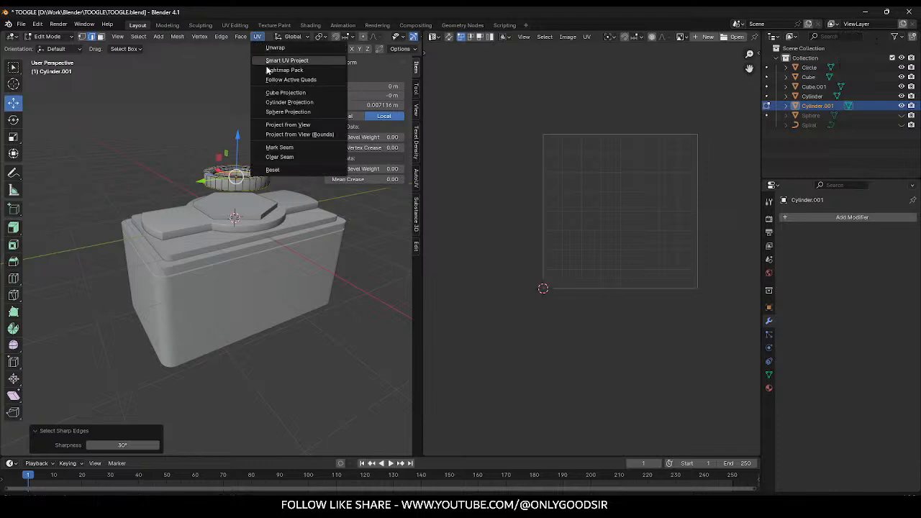
pyautogui.click(279, 135)
pyautogui.press('Tab')
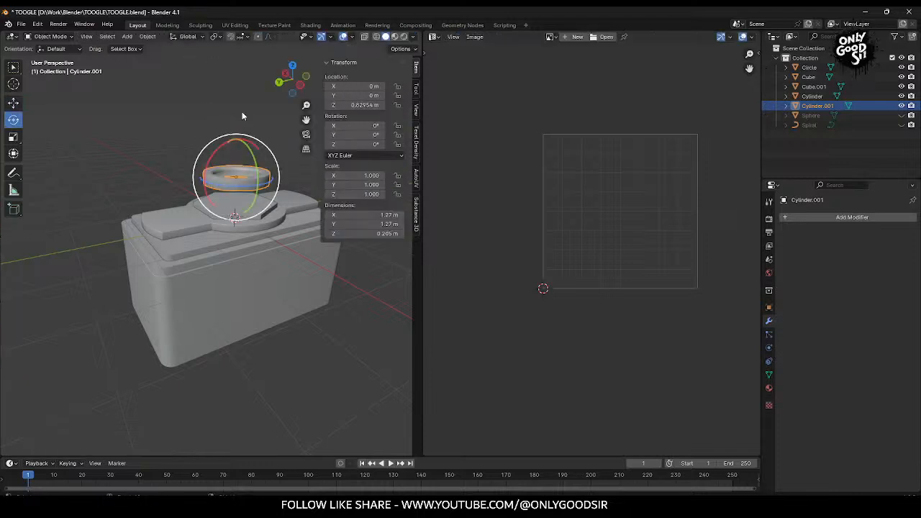
# Step: Unwrap the entire ring mesh with the Angle Based method
pyautogui.press('Tab')
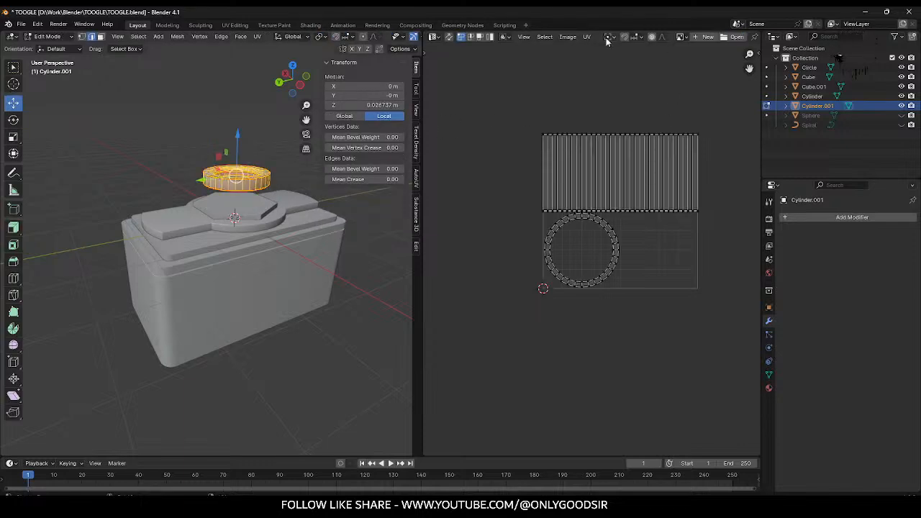
pyautogui.click(257, 37)
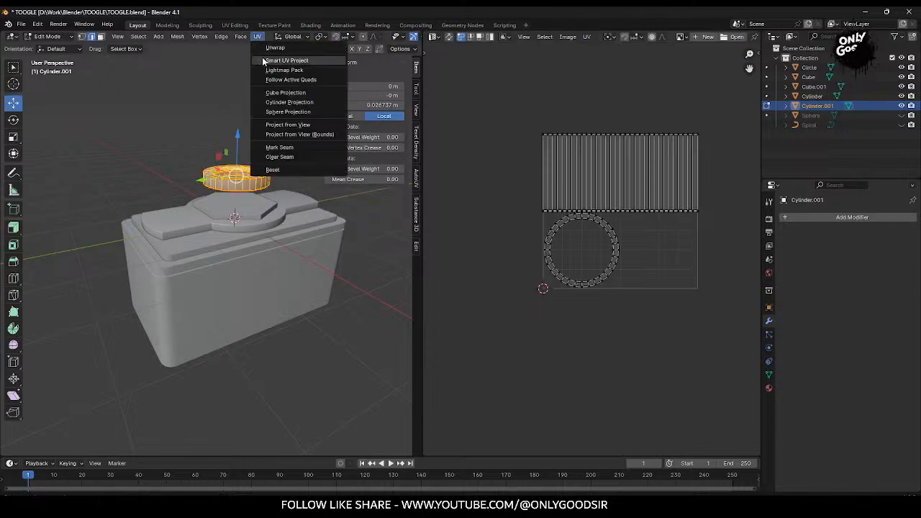
pyautogui.click(273, 48)
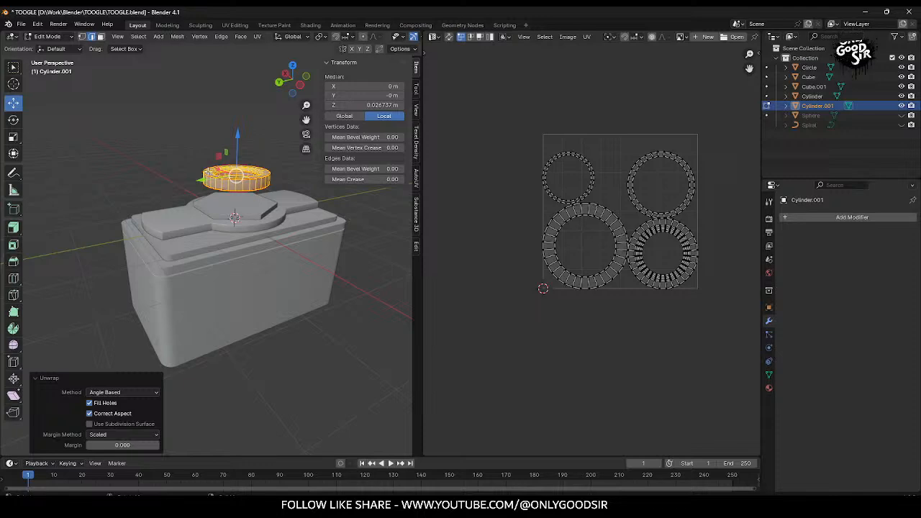
# Step: Select the edge loops crossing the ring's cross-section on two opposite sides and mark them as seams
pyautogui.press('KP_Decimal')
pyautogui.scroll(3, 217, 230)
pyautogui.moveTo(229, 218); pyautogui.dragTo(295, 236, button='middle')
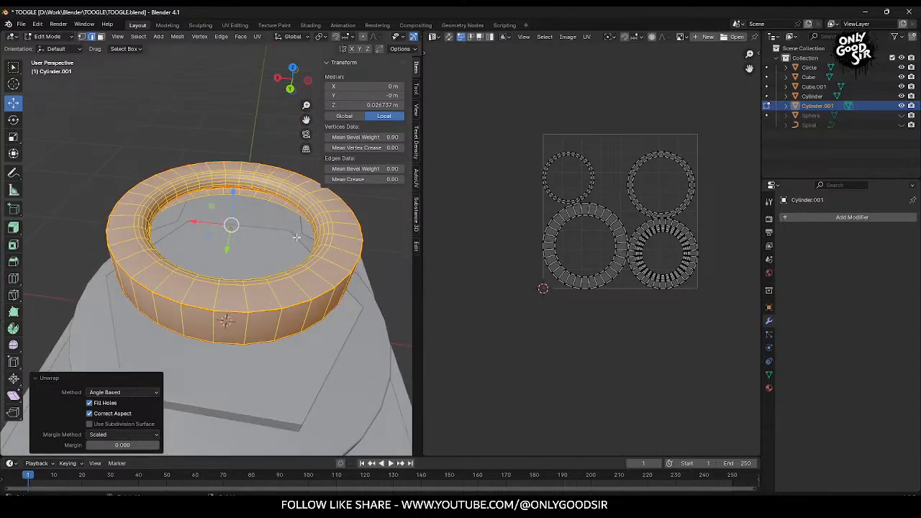
pyautogui.scroll(4, 295, 237)
pyautogui.scroll(2, 302, 234)
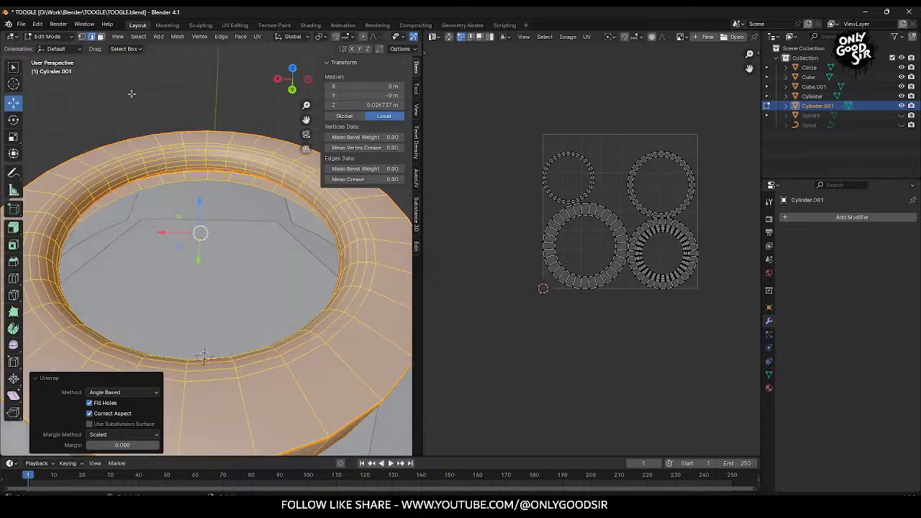
pyautogui.click(203, 154)
pyautogui.keyDown('alt'); pyautogui.click(205, 151); pyautogui.keyUp('alt')
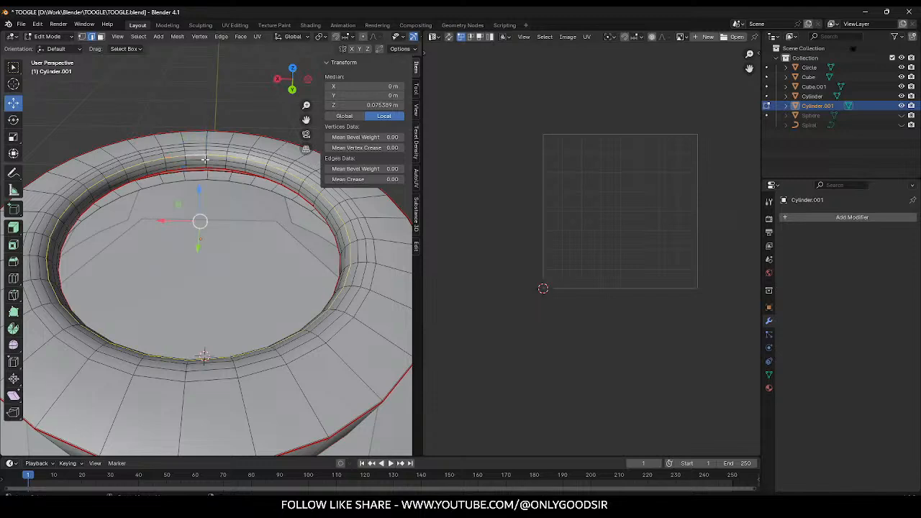
pyautogui.click(205, 146)
pyautogui.click(206, 139)
pyautogui.keyDown('alt'); pyautogui.click(208, 138); pyautogui.keyUp('alt')
pyautogui.moveTo(236, 176); pyautogui.dragTo(211, 206, button='middle')
pyautogui.keyDown('alt'); pyautogui.keyDown('shift'); pyautogui.click(244, 270); pyautogui.keyUp('shift'); pyautogui.keyUp('alt')
pyautogui.moveTo(279, 238); pyautogui.dragTo(233, 223, button='middle')
pyautogui.click(257, 36)
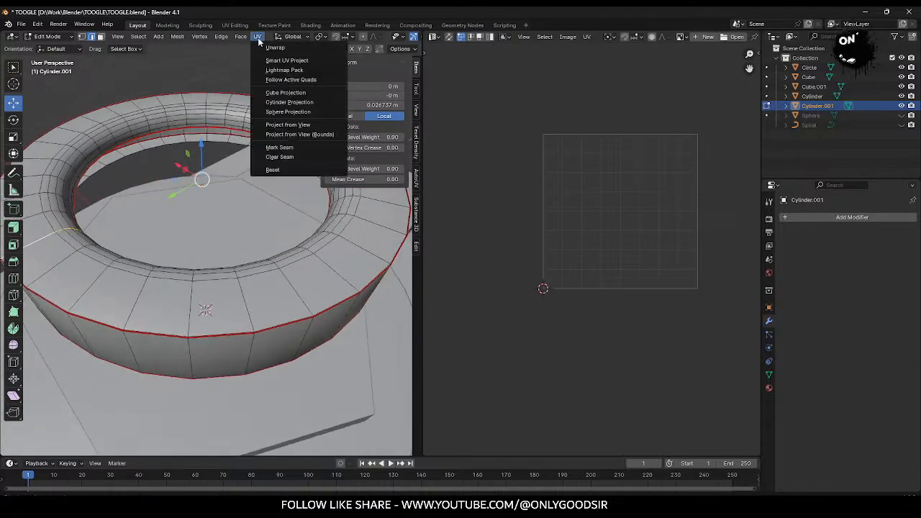
pyautogui.click(285, 150)
pyautogui.scroll(-3, 266, 208)
pyautogui.press('Tab')
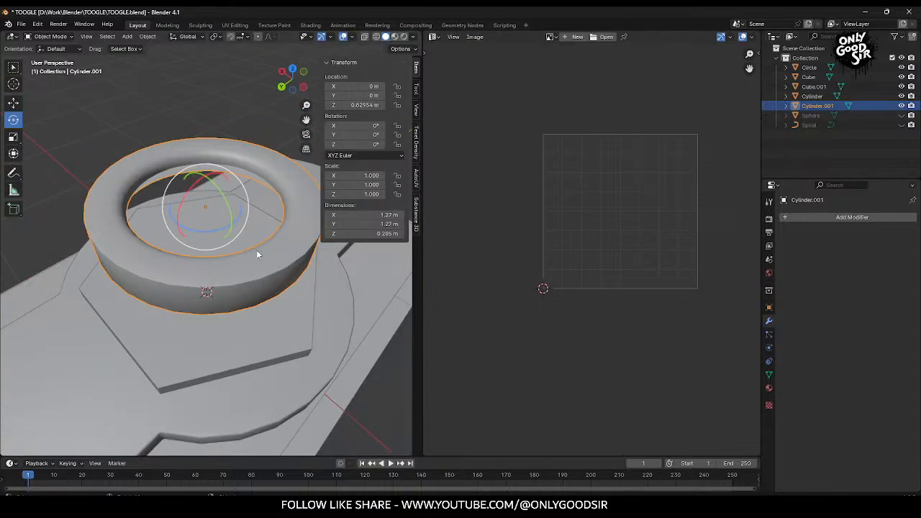
# Step: Select the whole ring mesh and unwrap it along the new seams with the Angle Based method, Fill Holes and Correct Aspect on
pyautogui.press('Tab')
pyautogui.press('a')
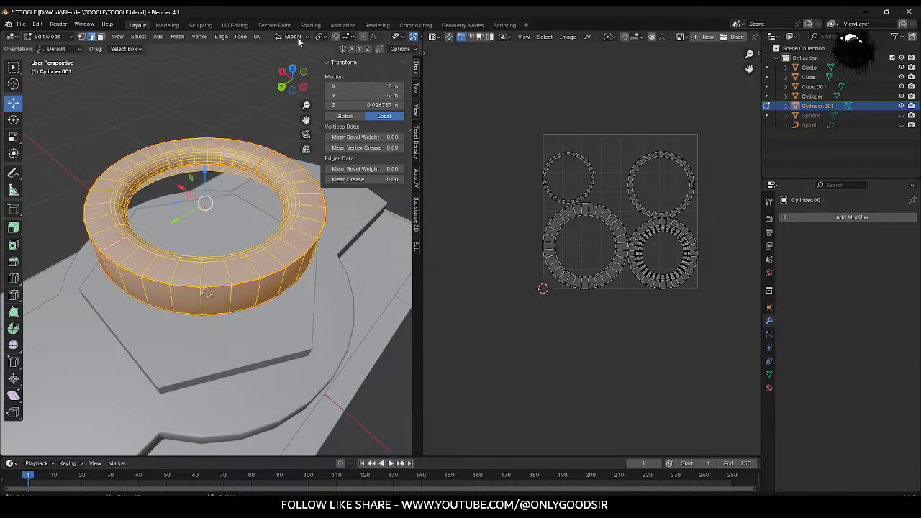
pyautogui.click(257, 36)
pyautogui.click(270, 49)
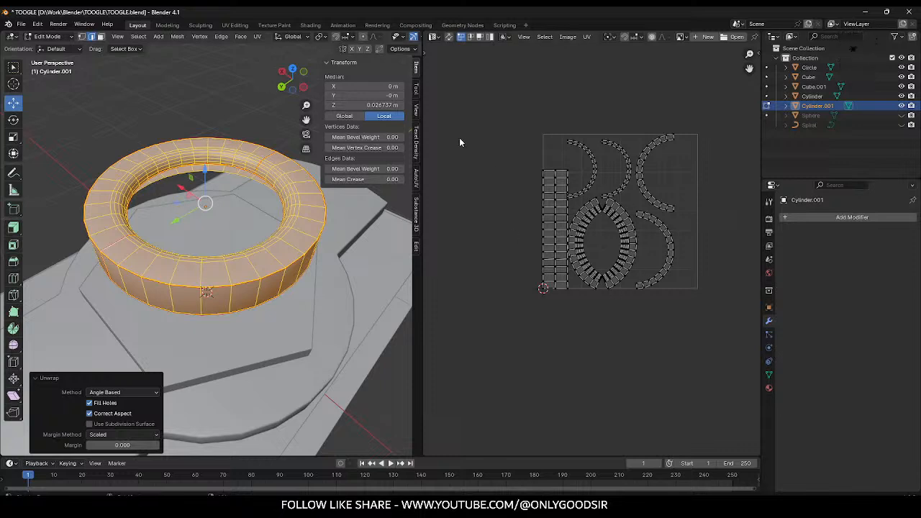
# Step: Average the scale of all the ring's UV islands and pack them, leaving the islands deselected
pyautogui.press('a')
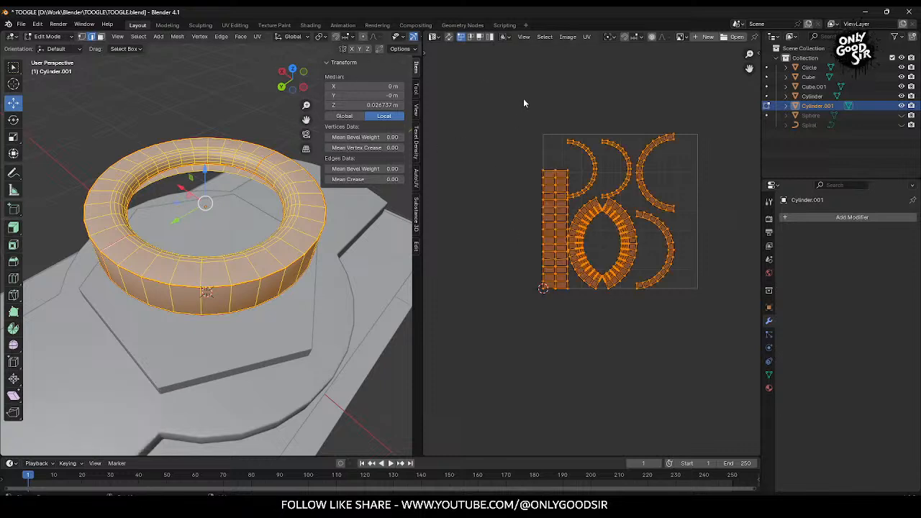
pyautogui.click(587, 37)
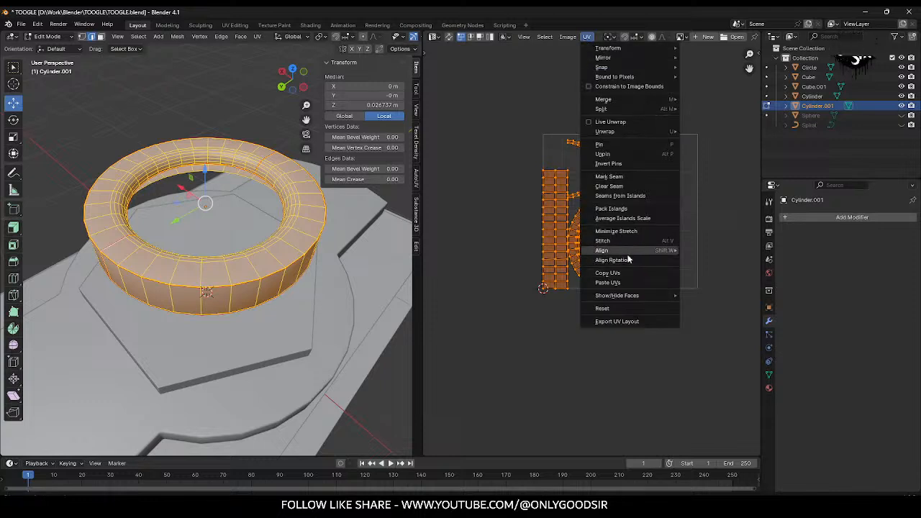
pyautogui.click(623, 218)
pyautogui.click(587, 38)
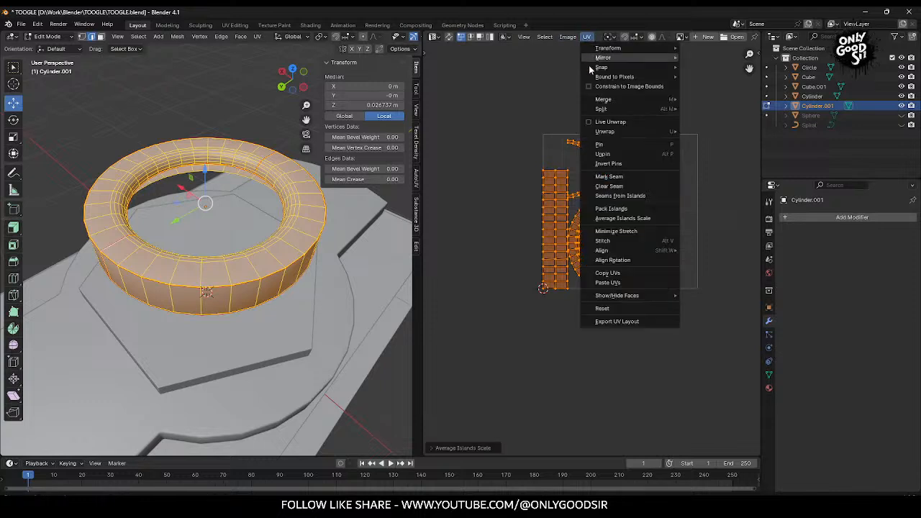
pyautogui.click(617, 209)
pyautogui.click(617, 350)
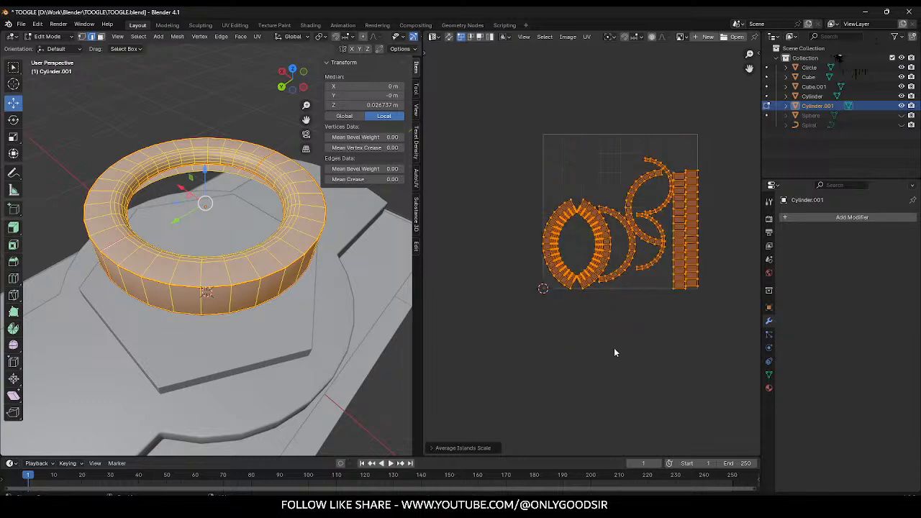
pyautogui.click(624, 348)
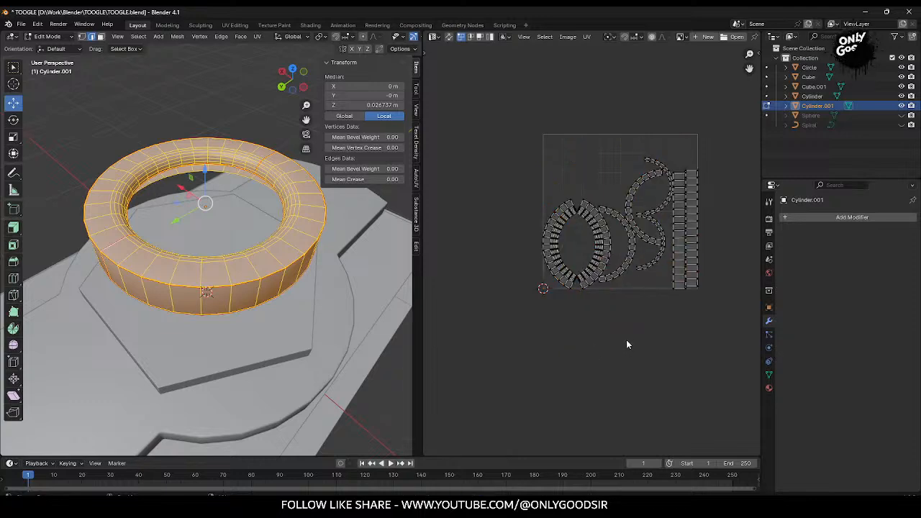
# Step: Return the ring to Object Mode and unhide the Sphere lever above the plates
pyautogui.press('Tab')
pyautogui.scroll(-4, 264, 233)
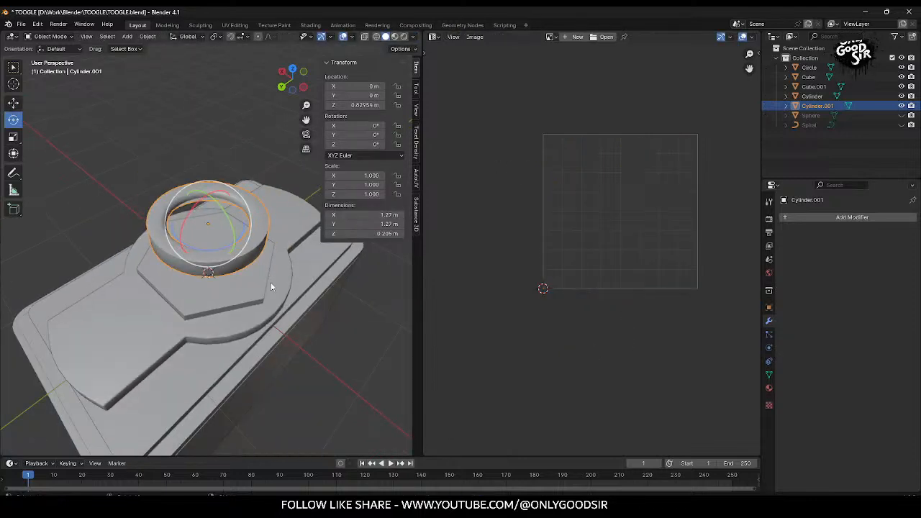
pyautogui.moveTo(267, 289); pyautogui.dragTo(262, 252, button='middle')
pyautogui.click(901, 116)
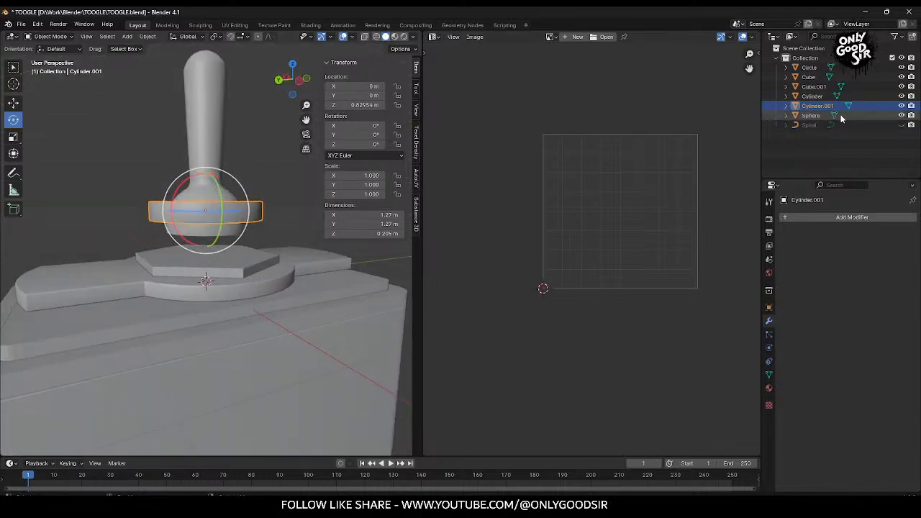
# Step: Open the Sphere lever in Edit Mode and mark the edge loop around its open bottom rim as a seam
pyautogui.click(809, 116)
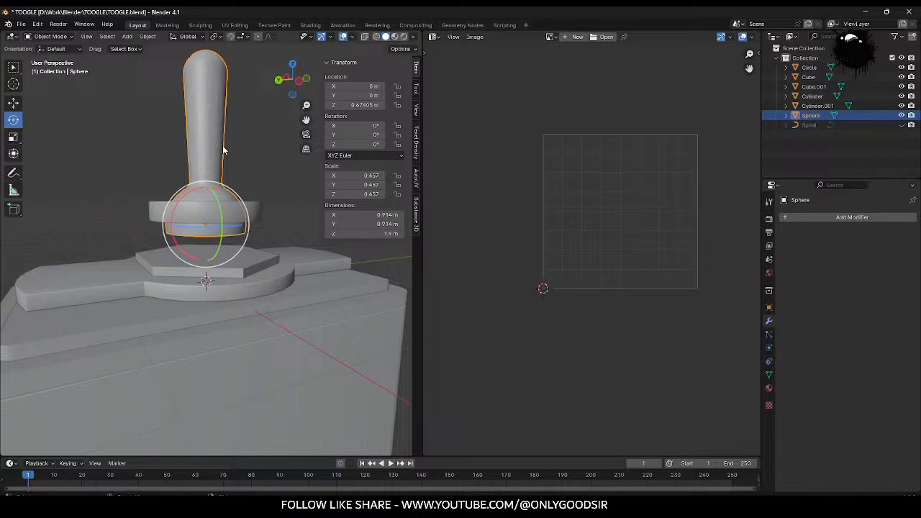
pyautogui.press('Tab')
pyautogui.moveTo(230, 147); pyautogui.dragTo(229, 175, button='middle')
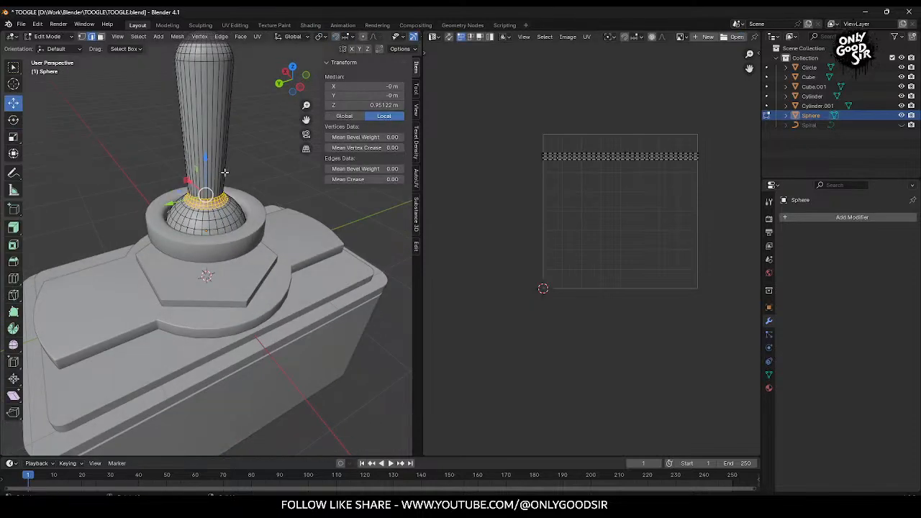
pyautogui.scroll(4, 229, 175)
pyautogui.keyDown('shift'); pyautogui.moveTo(234, 129); pyautogui.dragTo(235, 219, button='middle'); pyautogui.keyUp('shift')
pyautogui.moveTo(234, 219)
pyautogui.mouseDown(button='middle')
pyautogui.moveTo(231, 204)
pyautogui.moveTo(229, 215)
pyautogui.mouseUp(button='middle')
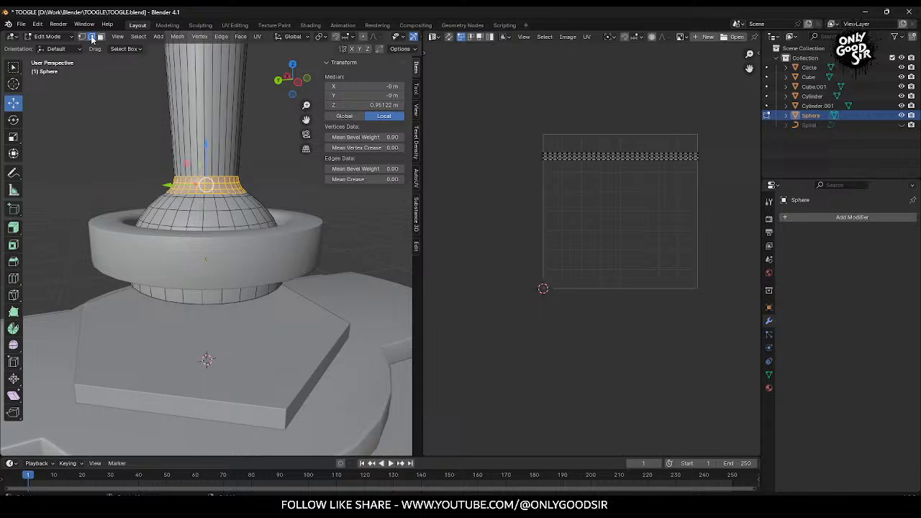
pyautogui.click(116, 155)
pyautogui.moveTo(116, 154); pyautogui.dragTo(118, 129, button='middle')
pyautogui.keyDown('alt'); pyautogui.click(188, 246); pyautogui.keyUp('alt')
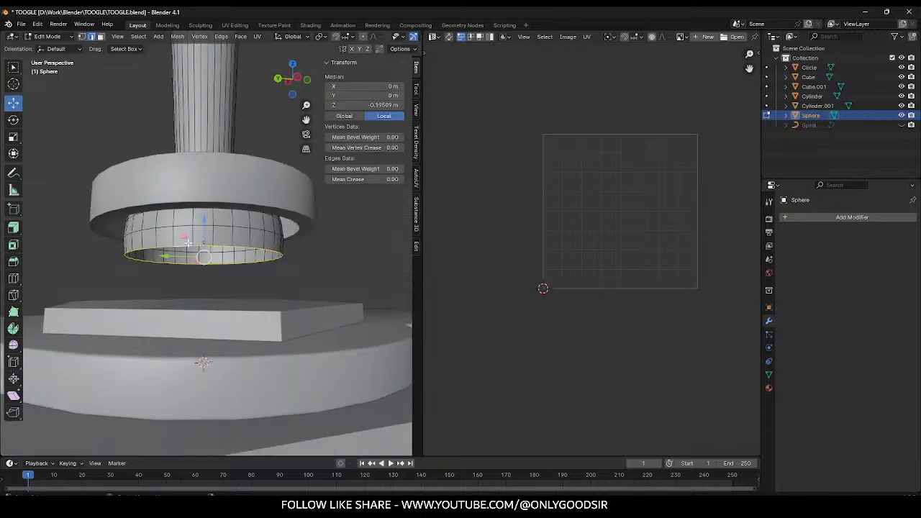
pyautogui.click(257, 36)
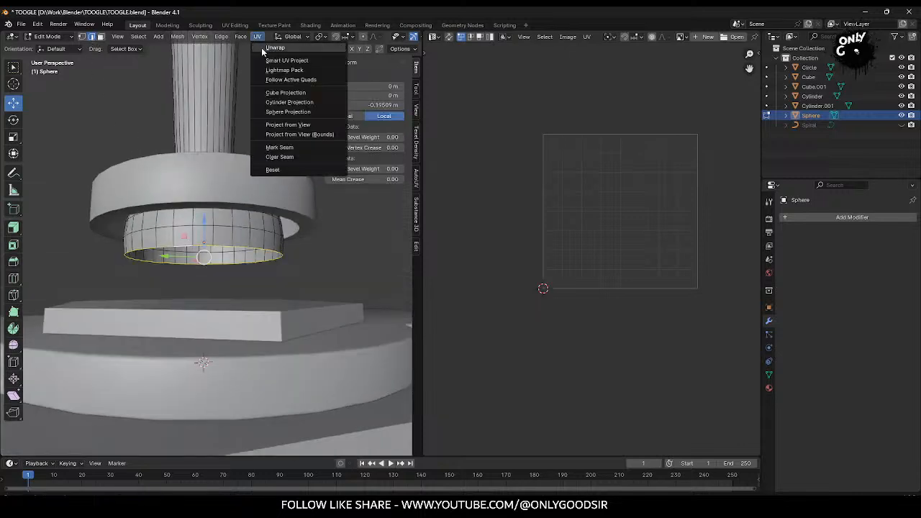
pyautogui.click(281, 149)
# Step: Mark the horizontal edge loop on the lever's ball, just below the narrow neck, as a seam
pyautogui.moveTo(239, 179); pyautogui.dragTo(219, 221, button='middle')
pyautogui.scroll(4, 223, 215)
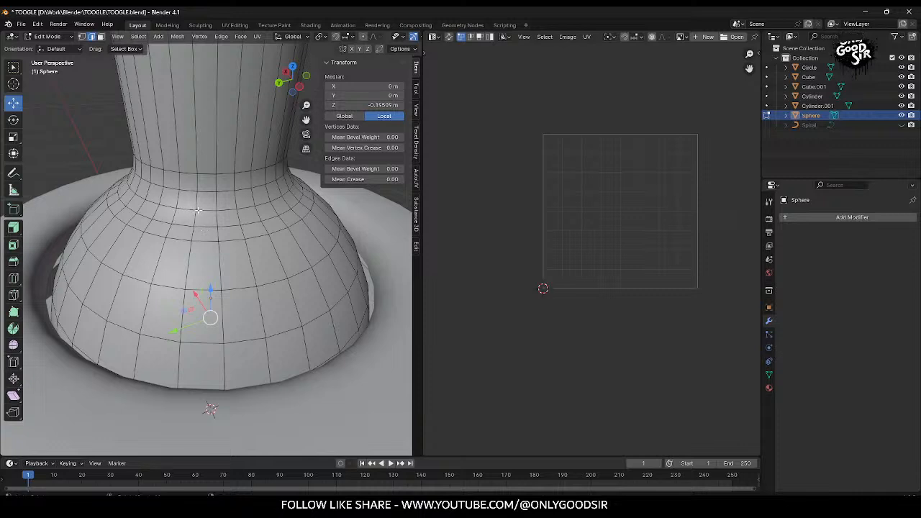
pyautogui.keyDown('alt'); pyautogui.click(206, 242); pyautogui.keyUp('alt')
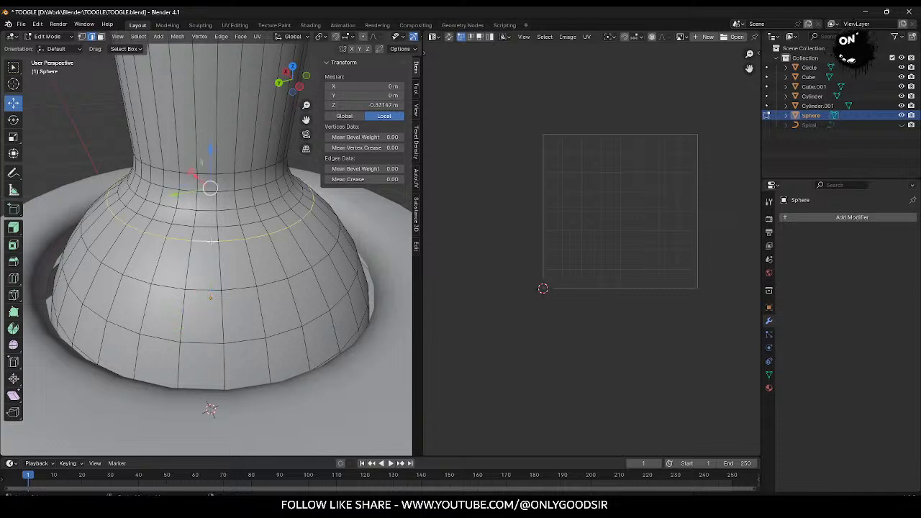
pyautogui.click(257, 37)
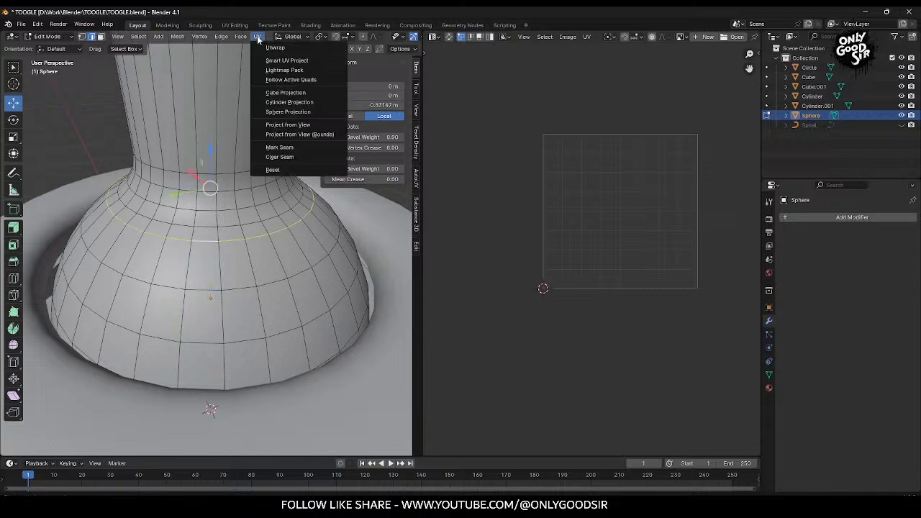
pyautogui.click(292, 149)
# Step: Select the vertical edge loop running from the lever's top pole down one side and mark it as a seam
pyautogui.scroll(-5, 269, 200)
pyautogui.moveTo(238, 160); pyautogui.dragTo(230, 186, button='middle')
pyautogui.scroll(-4, 236, 190)
pyautogui.scroll(4, 236, 191)
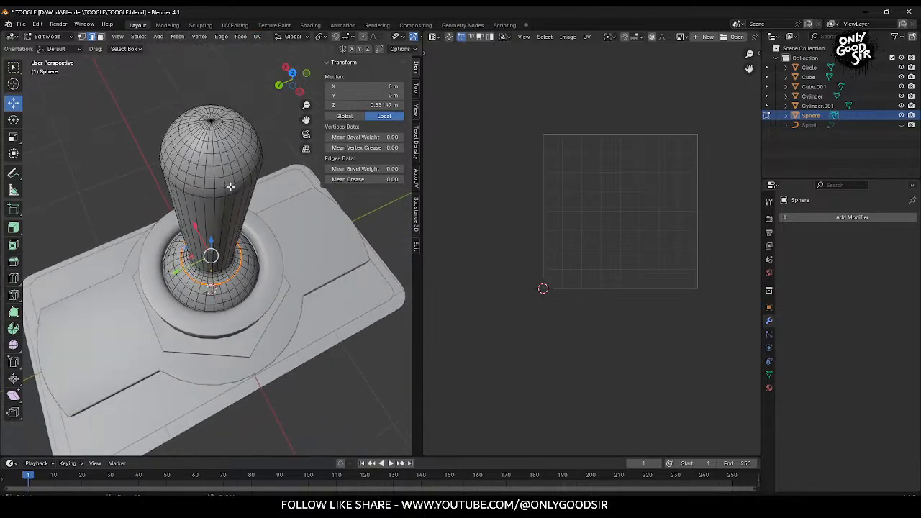
pyautogui.scroll(2, 219, 140)
pyautogui.moveTo(228, 130); pyautogui.dragTo(225, 139, button='middle')
pyautogui.keyDown('alt'); pyautogui.click(216, 128); pyautogui.keyUp('alt')
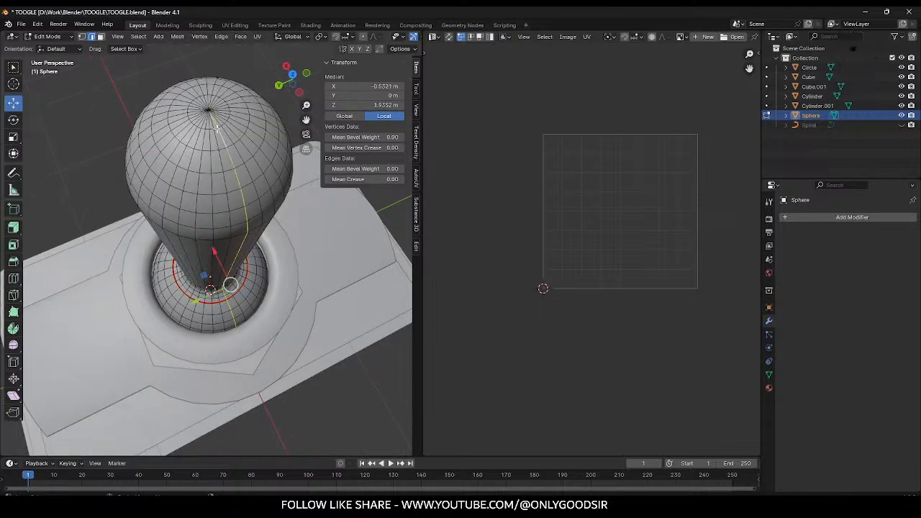
pyautogui.moveTo(241, 181)
pyautogui.mouseDown(button='middle')
pyautogui.moveTo(224, 177)
pyautogui.moveTo(226, 144)
pyautogui.moveTo(234, 177)
pyautogui.mouseUp(button='middle')
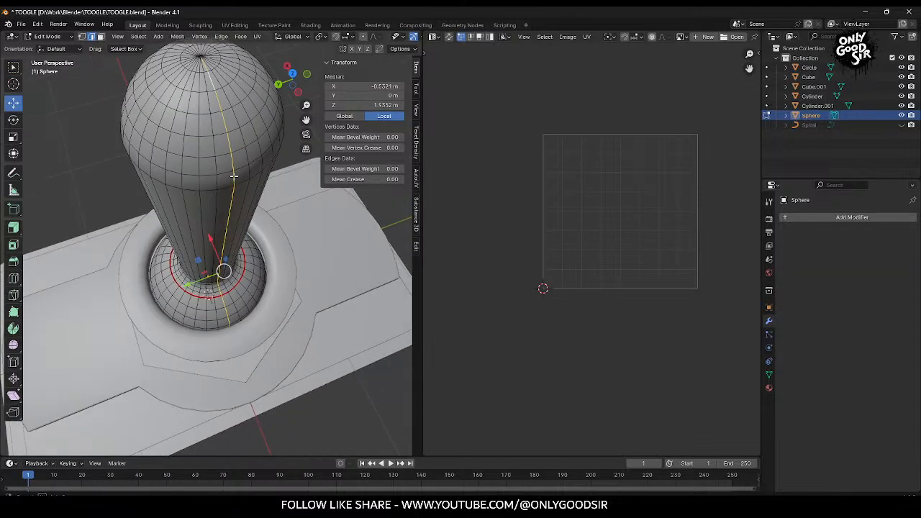
pyautogui.click(258, 37)
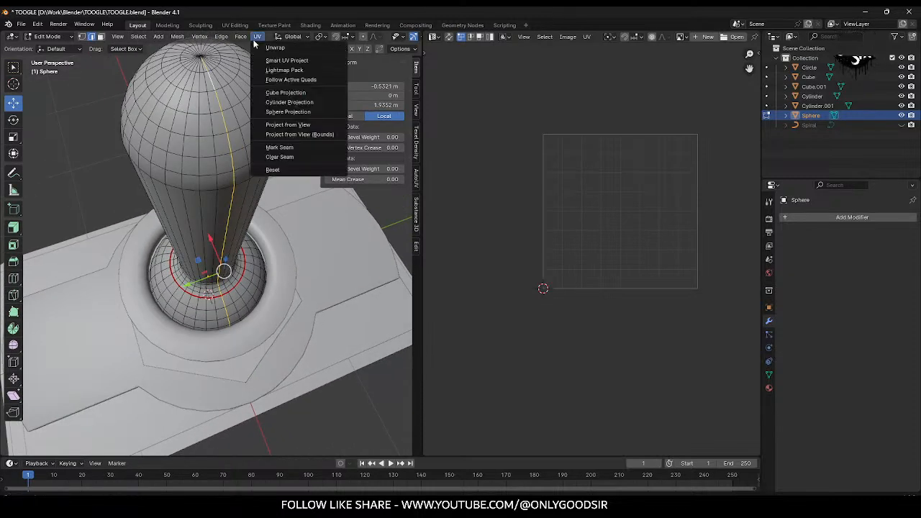
pyautogui.click(273, 147)
# Step: Select the whole lever mesh and unwrap it with the Angle Based method, Fill Holes and Correct Aspect on
pyautogui.scroll(-3, 214, 179)
pyautogui.press('Tab')
pyautogui.moveTo(218, 191); pyautogui.dragTo(229, 177, button='middle')
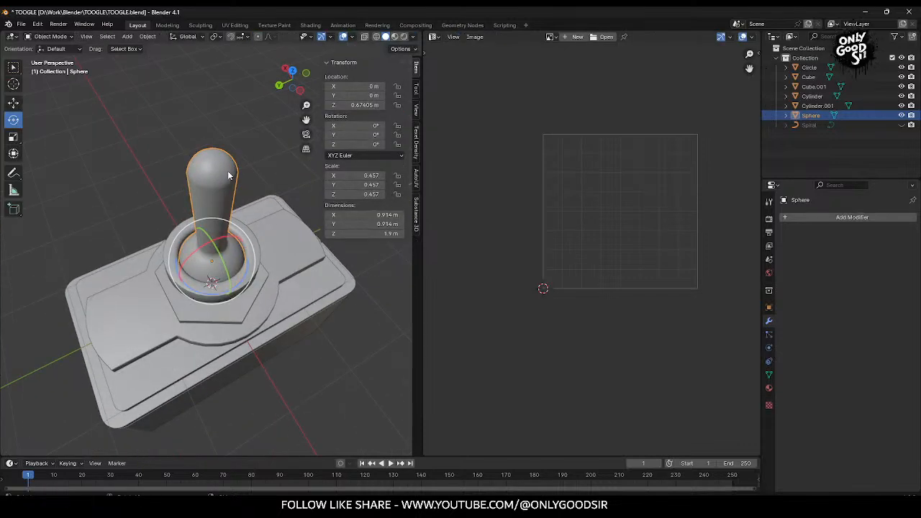
pyautogui.press('Tab')
pyautogui.press('a')
pyautogui.click(258, 37)
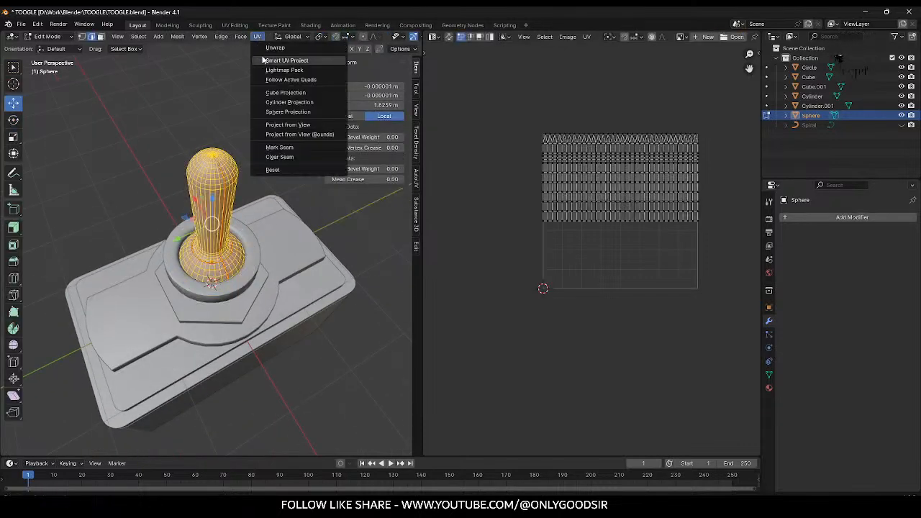
pyautogui.click(274, 48)
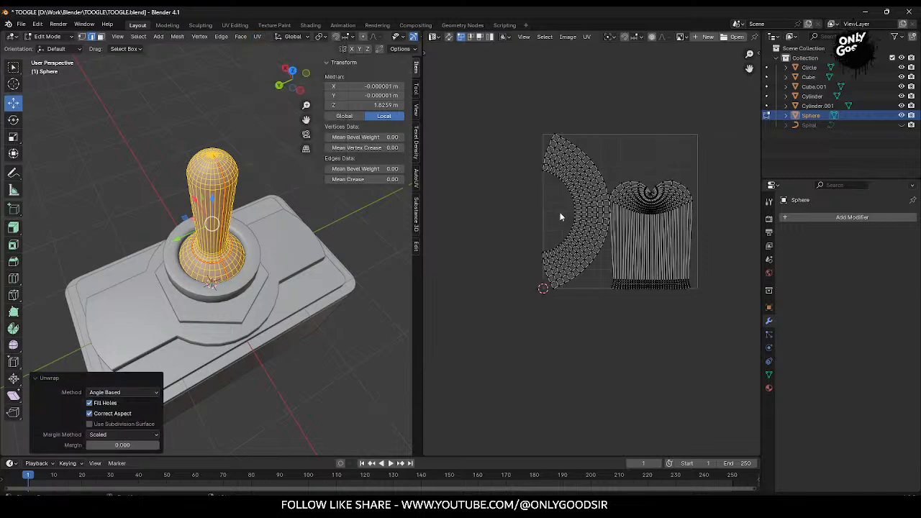
# Step: Mark the short edge at the lever's top pole, opposite the vertical seam, as an additional seam
pyautogui.scroll(4, 222, 147)
pyautogui.keyDown('shift'); pyautogui.moveTo(224, 99); pyautogui.dragTo(230, 210, button='middle'); pyautogui.keyUp('shift')
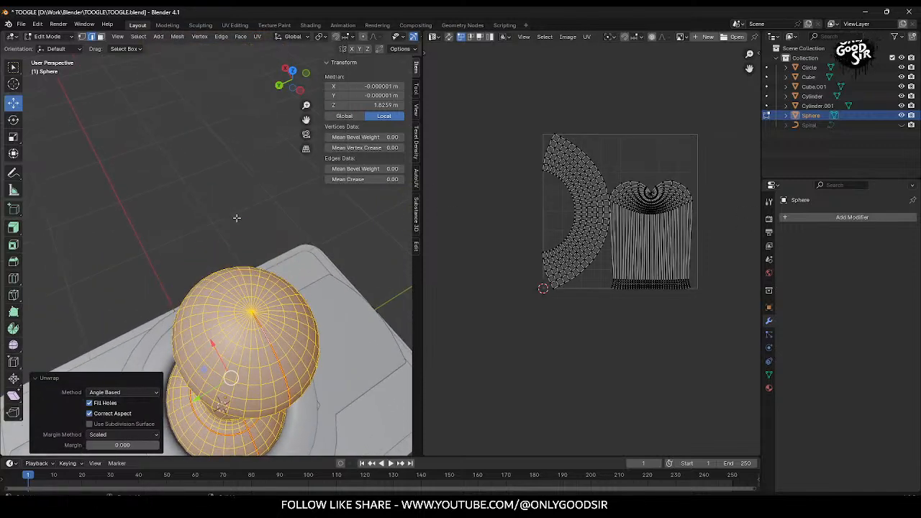
pyautogui.scroll(2, 232, 212)
pyautogui.keyDown('shift'); pyautogui.moveTo(269, 263); pyautogui.dragTo(245, 215, button='middle'); pyautogui.keyUp('shift')
pyautogui.keyDown('shift'); pyautogui.moveTo(200, 179); pyautogui.dragTo(202, 209, button='middle'); pyautogui.keyUp('shift')
pyautogui.scroll(2, 210, 212)
pyautogui.scroll(-2, 216, 182)
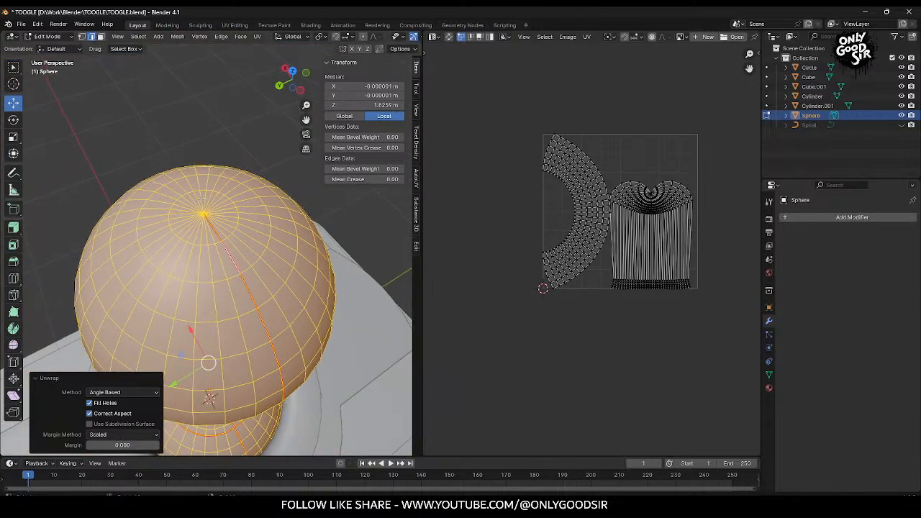
pyautogui.scroll(2, 202, 211)
pyautogui.scroll(-2, 201, 208)
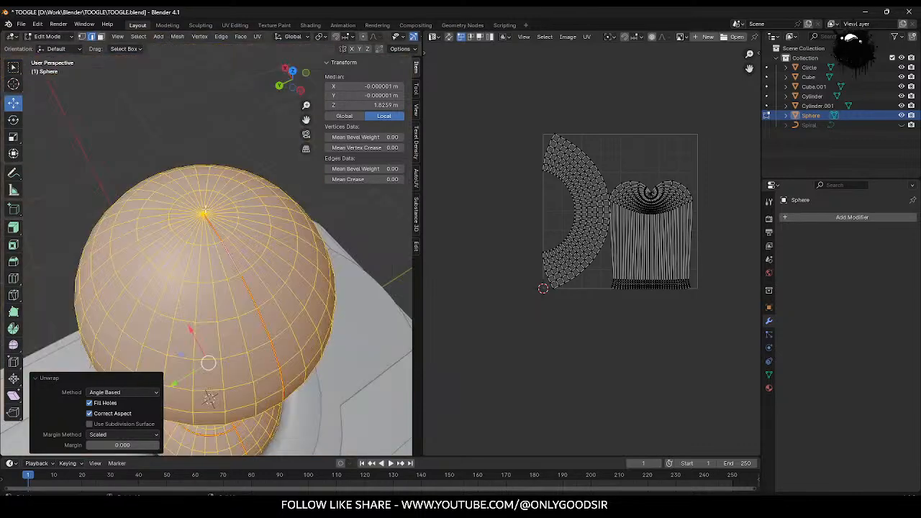
pyautogui.click(193, 203)
pyautogui.scroll(4, 201, 219)
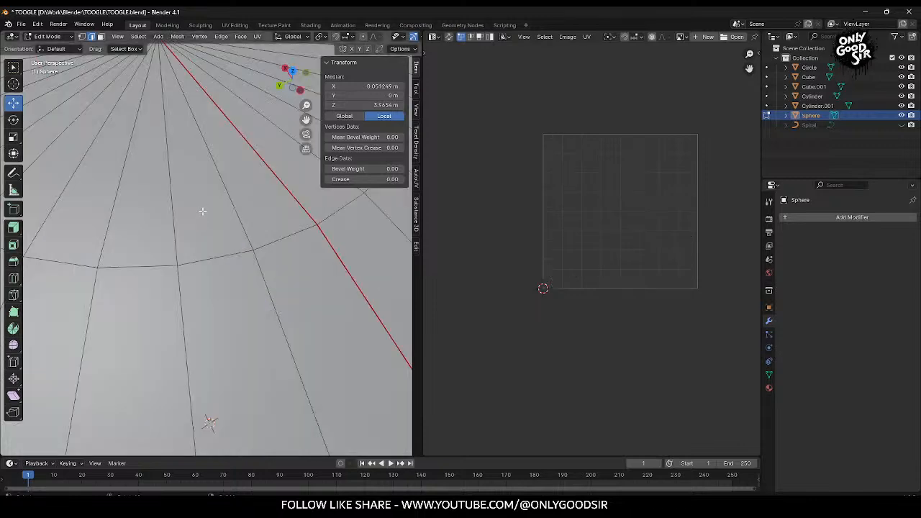
pyautogui.scroll(-6, 201, 210)
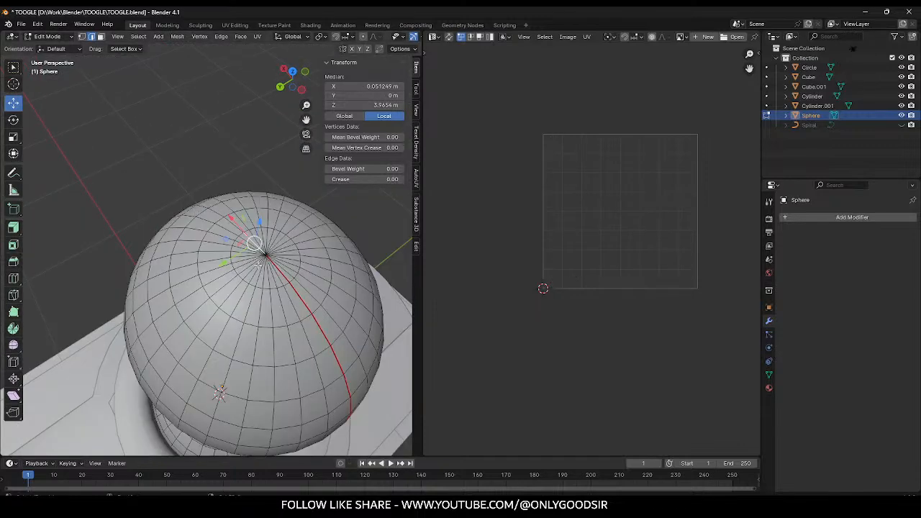
pyautogui.moveTo(257, 265); pyautogui.dragTo(247, 257, button='middle')
pyautogui.click(257, 36)
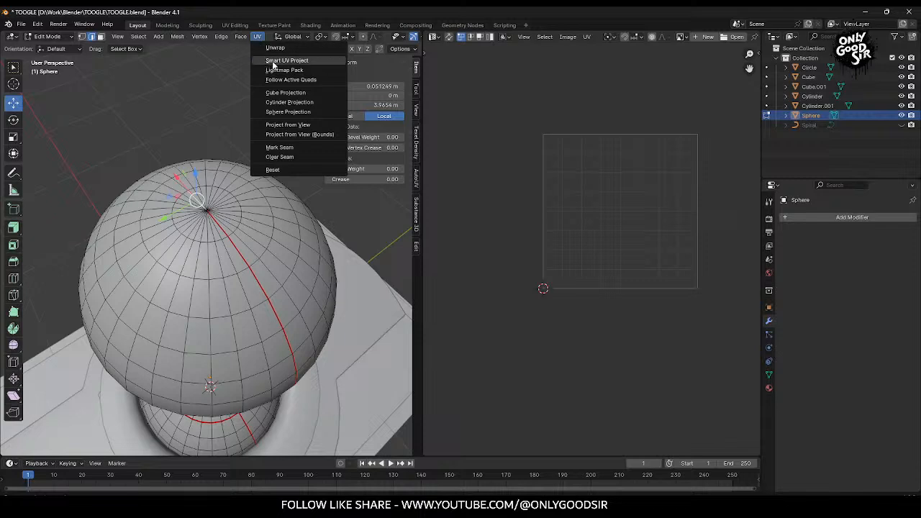
pyautogui.click(269, 147)
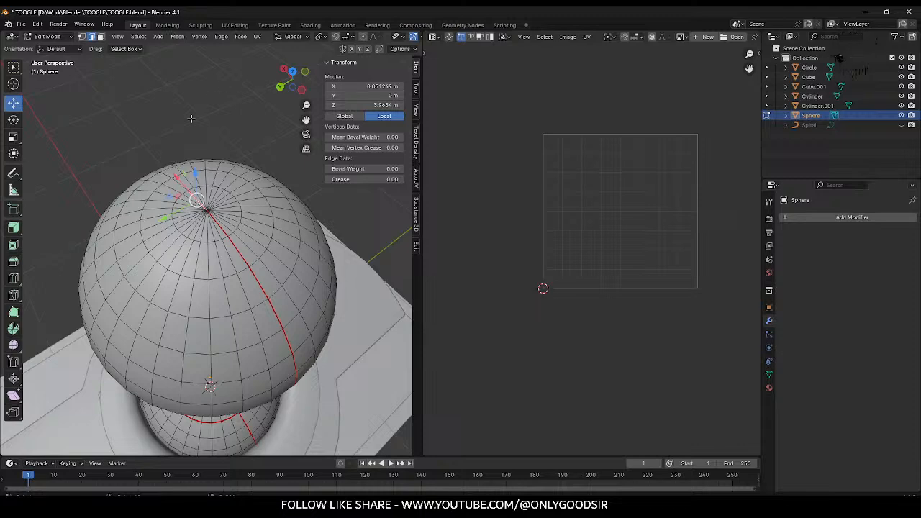
# Step: Unwrap the whole lever again along the updated seams, using Angle Based with Fill Holes and Correct Aspect on
pyautogui.press('Tab')
pyautogui.press('Tab')
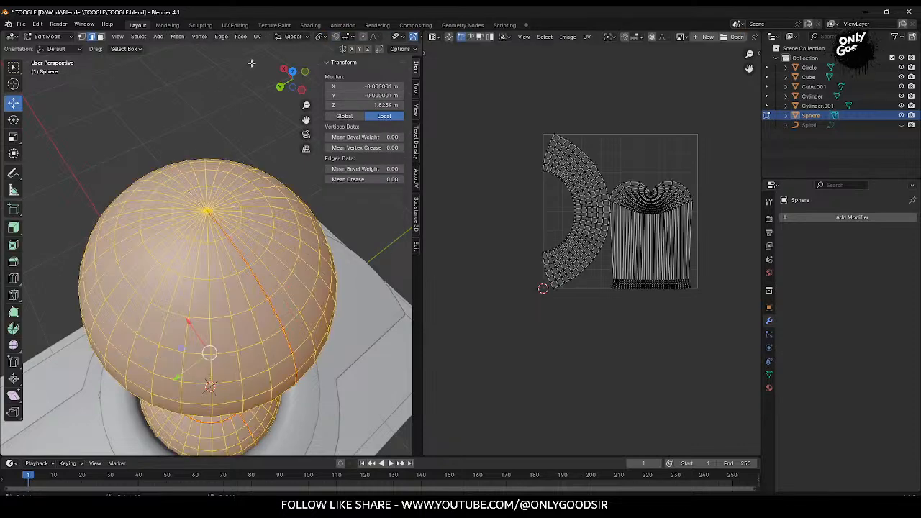
pyautogui.click(257, 37)
pyautogui.click(265, 52)
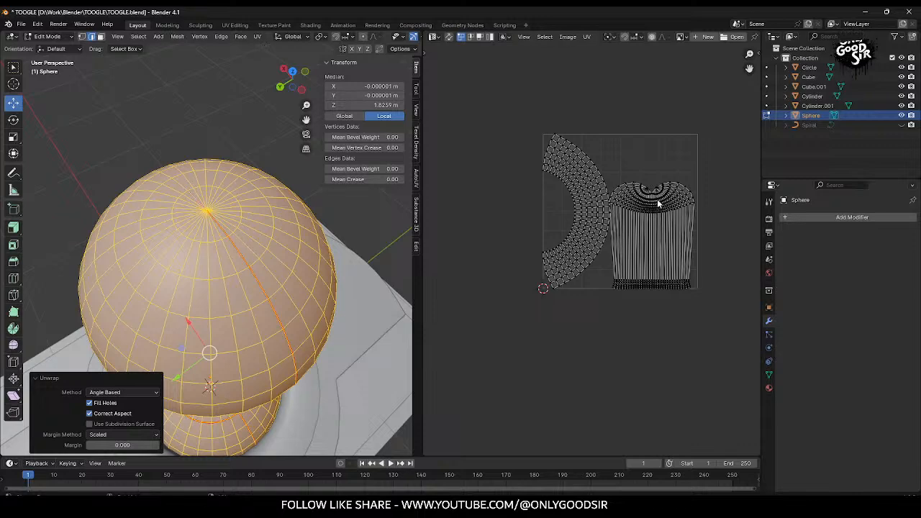
pyautogui.scroll(3, 657, 199)
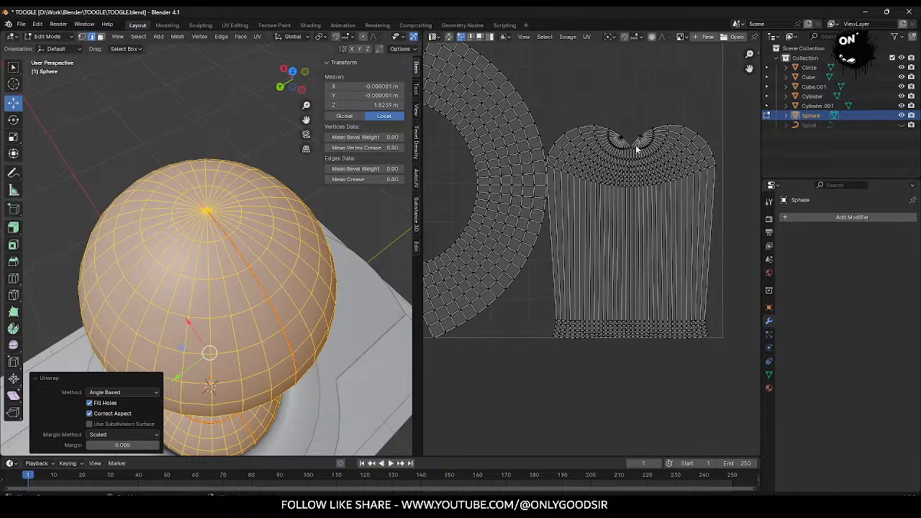
pyautogui.scroll(-3, 609, 207)
# Step: Select all the lever's UV islands, average their scale and pack them
pyautogui.press('a')
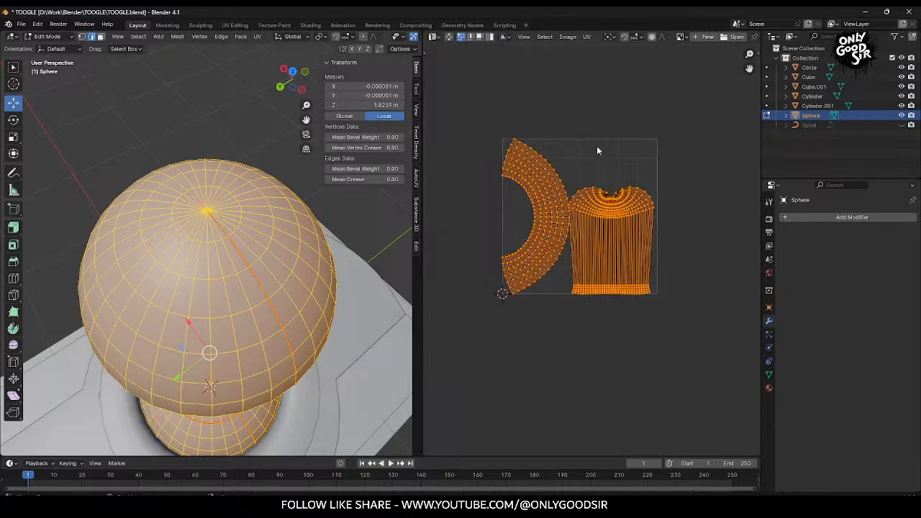
pyautogui.click(585, 37)
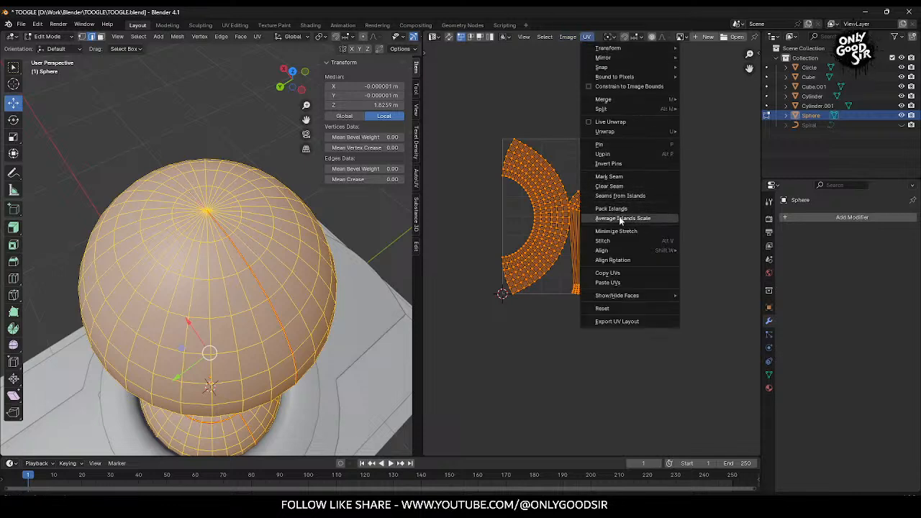
pyautogui.click(622, 218)
pyautogui.click(586, 37)
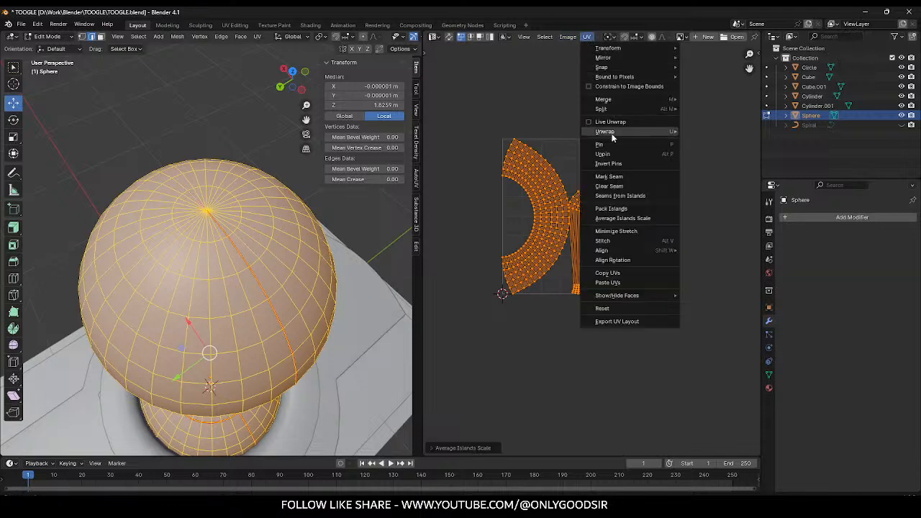
pyautogui.click(608, 207)
pyautogui.click(619, 359)
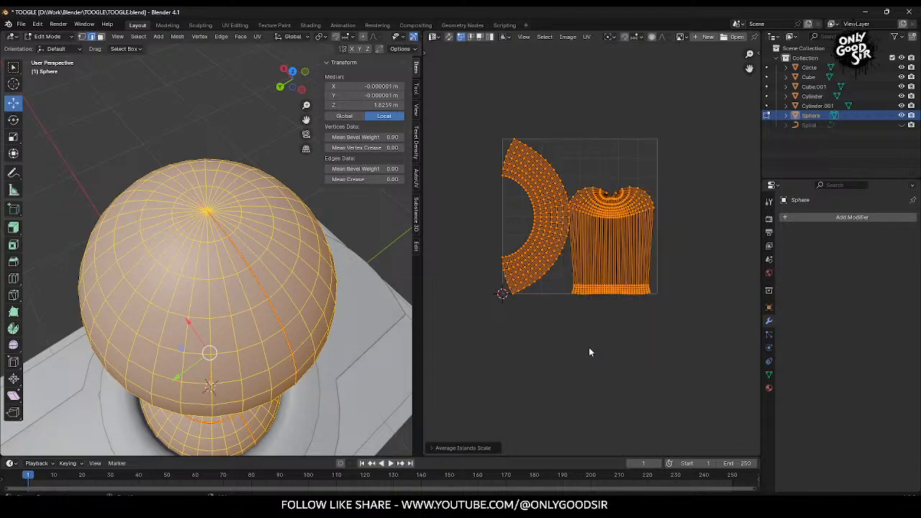
# Step: Return the lever to Object Mode, then unhide the Spiral thread and select it
pyautogui.press('Tab')
pyautogui.scroll(-8, 249, 255)
pyautogui.moveTo(263, 299); pyautogui.dragTo(262, 248, button='middle')
pyautogui.click(808, 125)
pyautogui.click(902, 125)
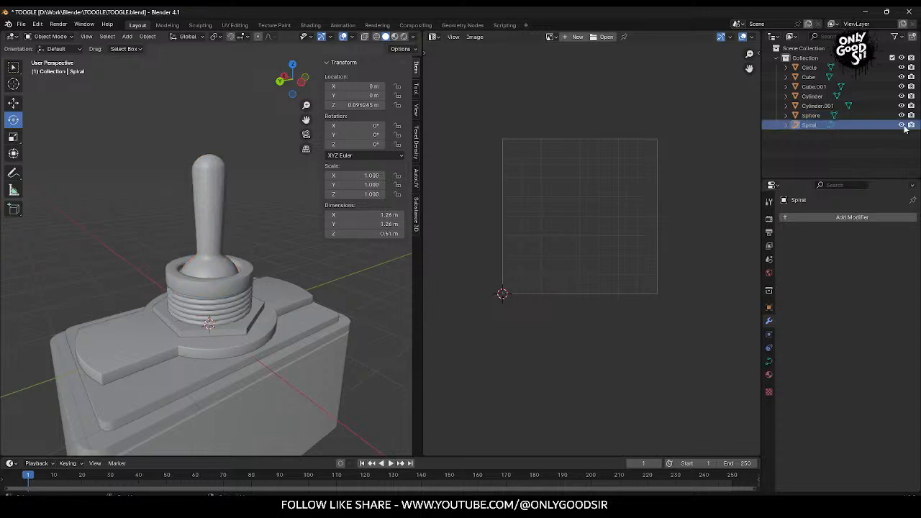
pyautogui.scroll(3, 230, 310)
pyautogui.click(247, 344)
pyautogui.press('Tab')
pyautogui.press('Tab')
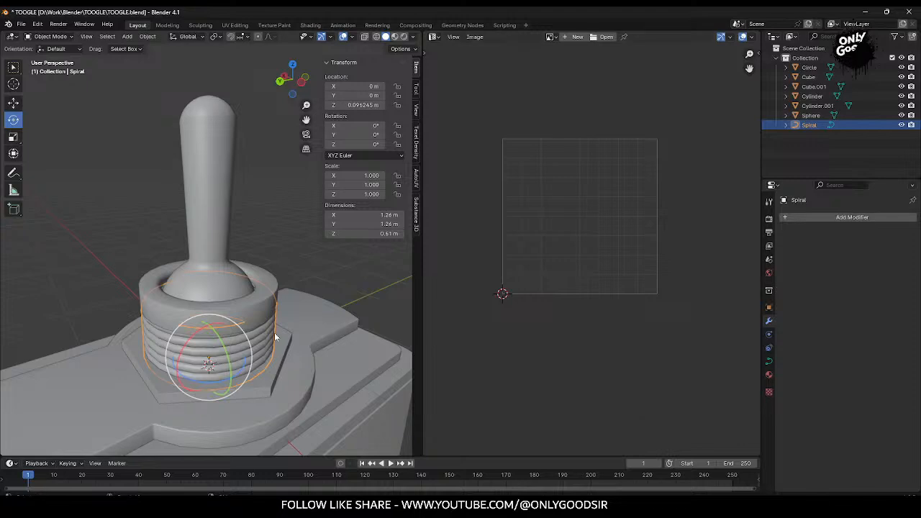
pyautogui.rightClick(274, 332)
pyautogui.click(275, 293)
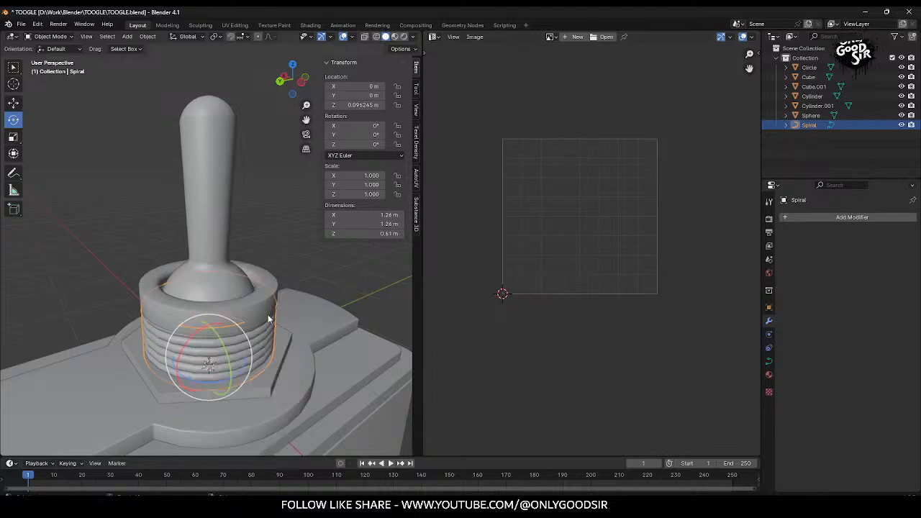
# Step: Raise the bevel resolution of the Spiral thread curve to 6
pyautogui.moveTo(250, 327); pyautogui.dragTo(278, 299, button='middle')
pyautogui.scroll(4, 275, 327)
pyautogui.scroll(2, 278, 299)
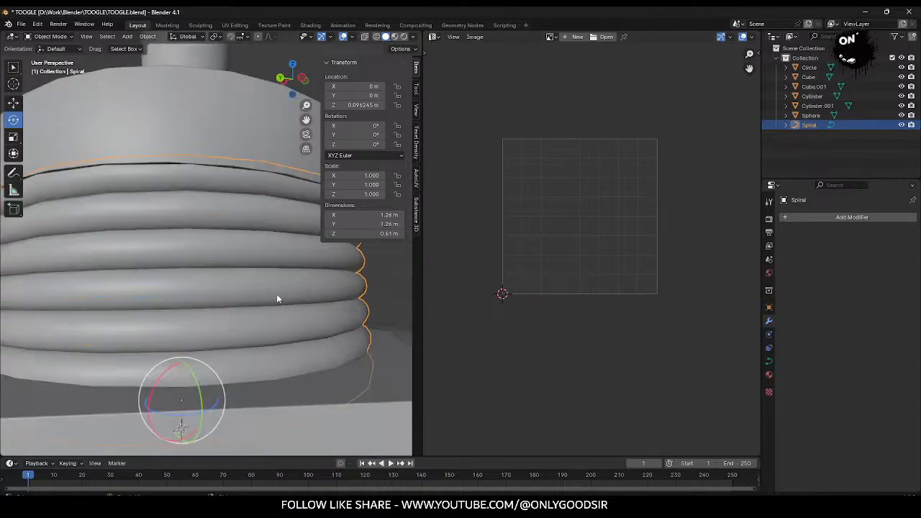
pyautogui.keyDown('shift'); pyautogui.moveTo(327, 284); pyautogui.dragTo(295, 305, button='middle'); pyautogui.keyUp('shift')
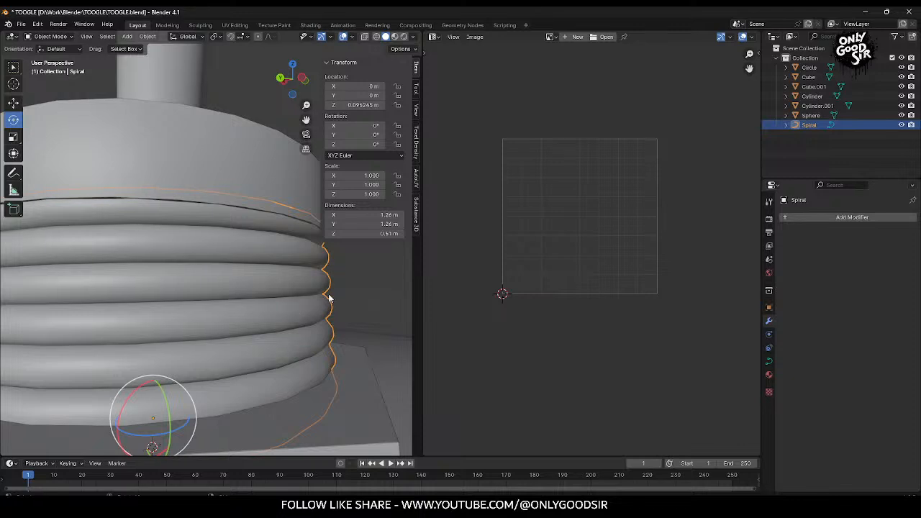
pyautogui.click(768, 363)
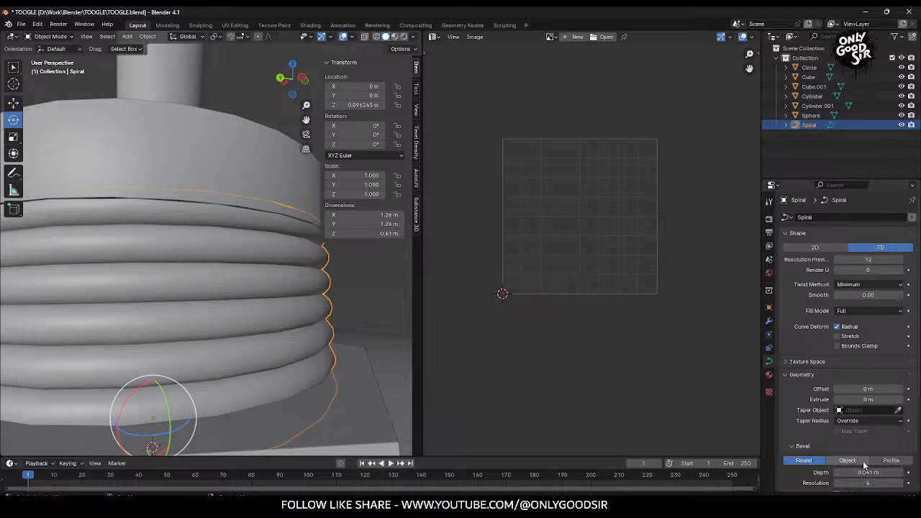
pyautogui.scroll(-2, 874, 476)
pyautogui.click(901, 446)
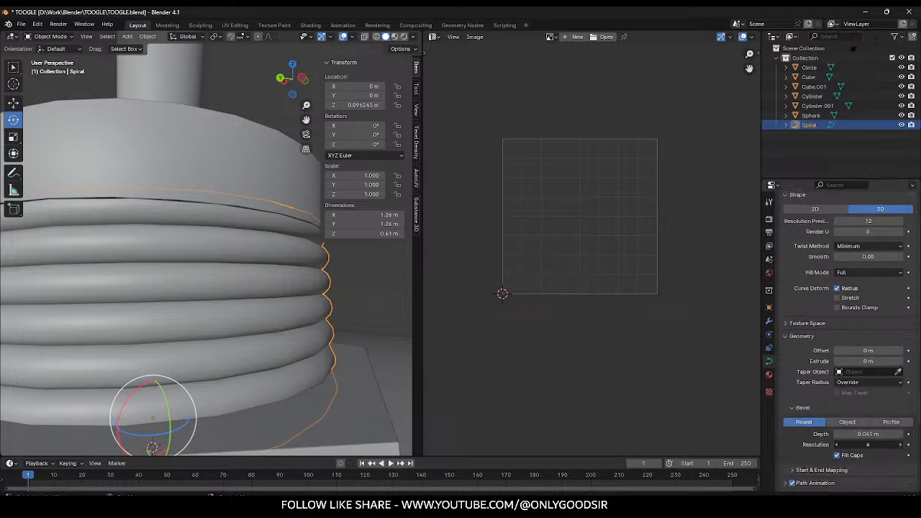
pyautogui.click(901, 446)
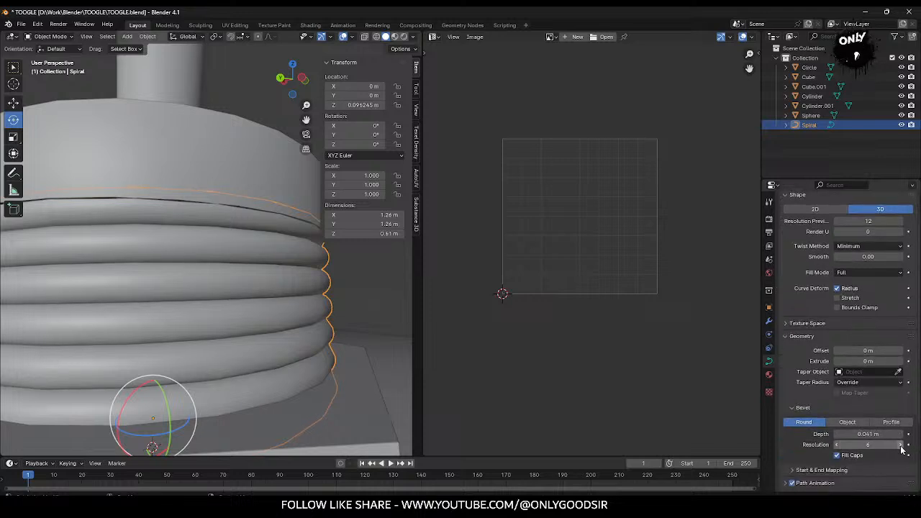
# Step: Convert the Spiral thread curve to a mesh
pyautogui.rightClick(311, 277)
pyautogui.moveTo(283, 337)
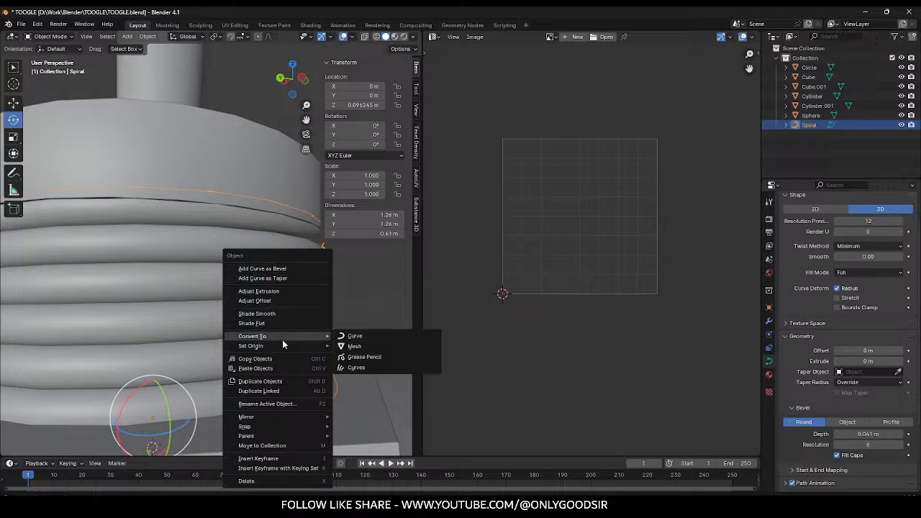
pyautogui.click(355, 346)
pyautogui.scroll(-3, 346, 317)
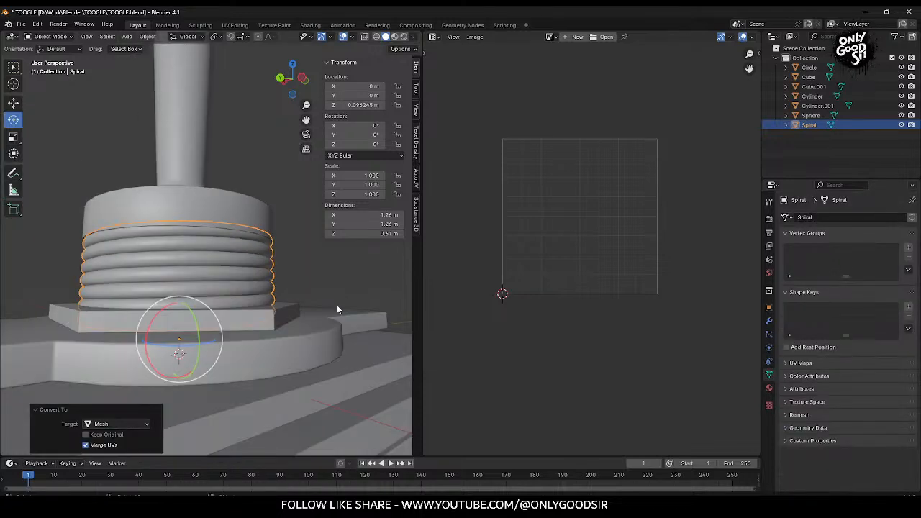
# Step: Inspect the converted thread's wireframe and existing UV layout with all its geometry selected in Edit Mode, ending in Object Mode
pyautogui.click(281, 269)
pyautogui.moveTo(279, 268); pyautogui.dragTo(257, 295, button='middle')
pyautogui.click(237, 290)
pyautogui.press('Tab')
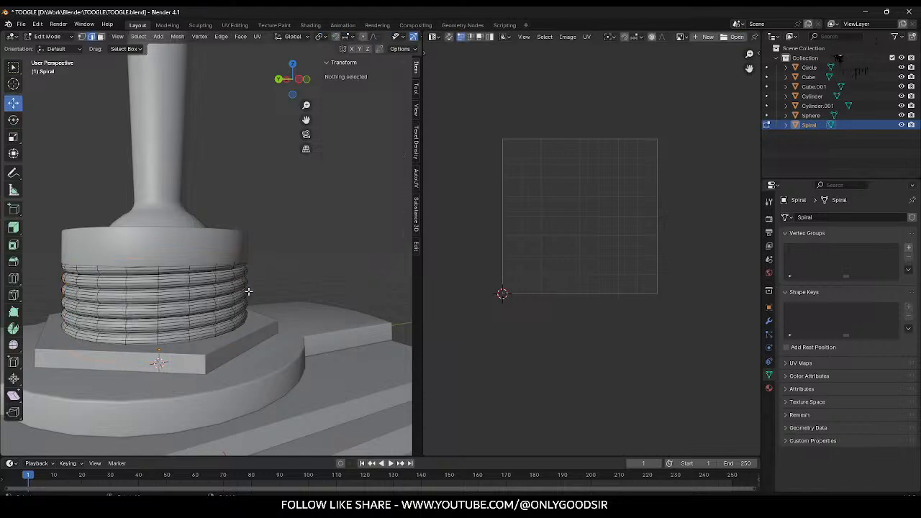
pyautogui.press('a')
pyautogui.moveTo(181, 255); pyautogui.dragTo(210, 297, button='middle')
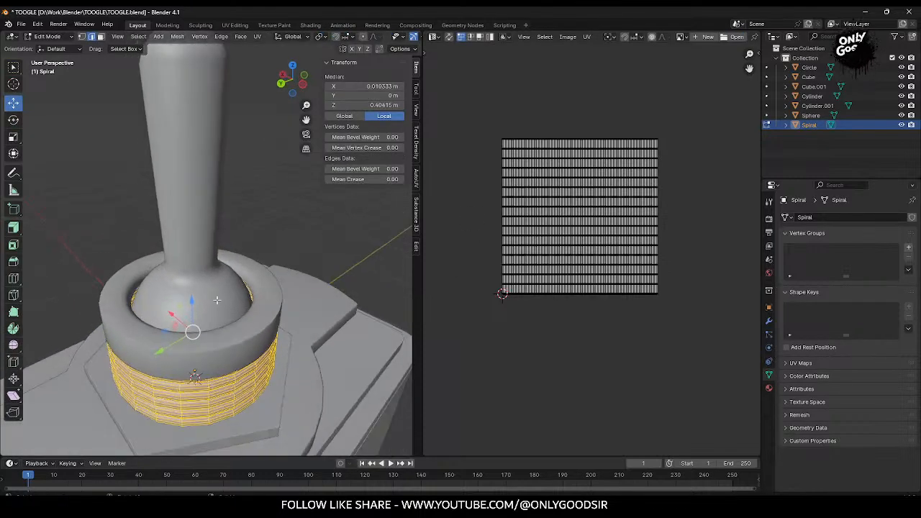
pyautogui.scroll(4, 239, 311)
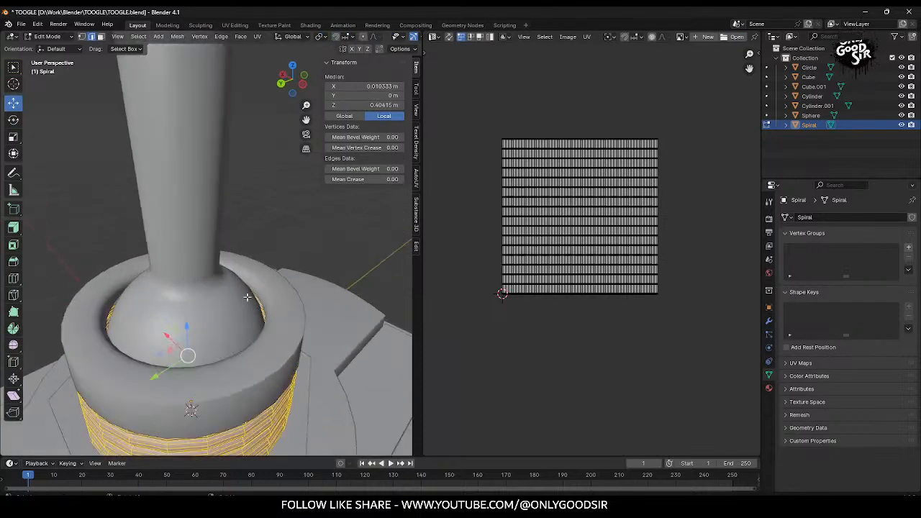
pyautogui.press('Tab')
pyautogui.scroll(-4, 262, 299)
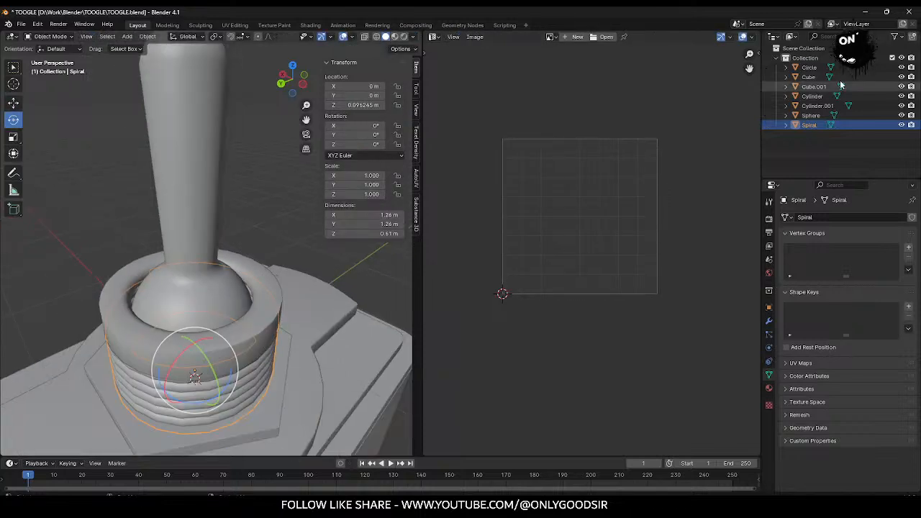
# Step: Hide every object except the Spiral thread and open the thread in Edit Mode
pyautogui.moveTo(902, 67); pyautogui.dragTo(906, 114)
pyautogui.moveTo(245, 311); pyautogui.dragTo(299, 269, button='middle')
pyautogui.scroll(6, 298, 266)
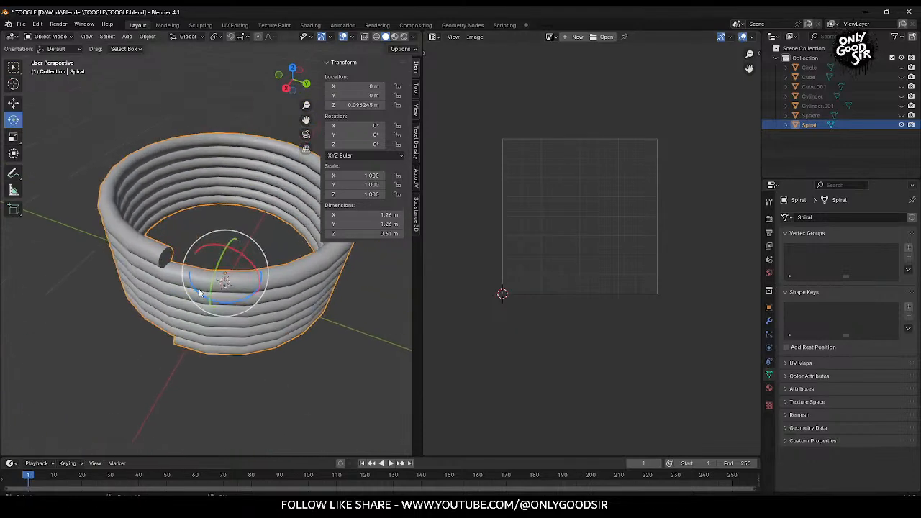
pyautogui.press('Tab')
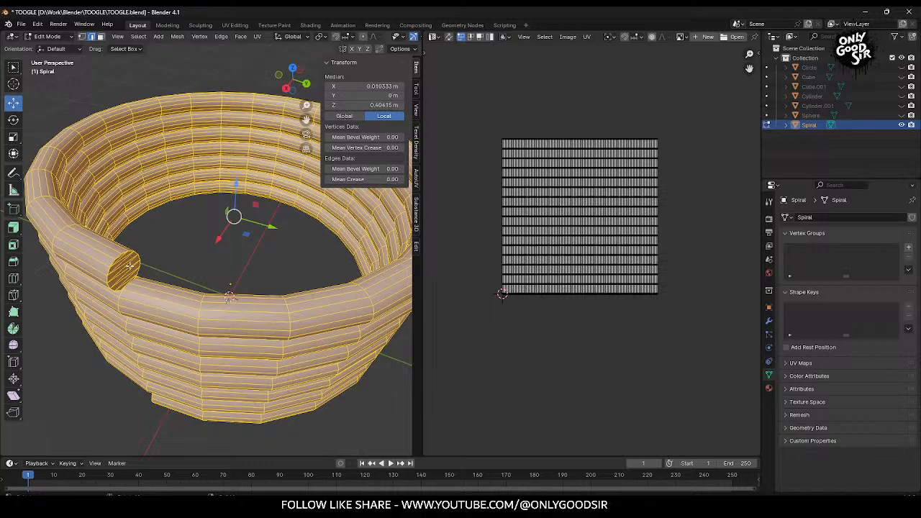
pyautogui.press('Tab')
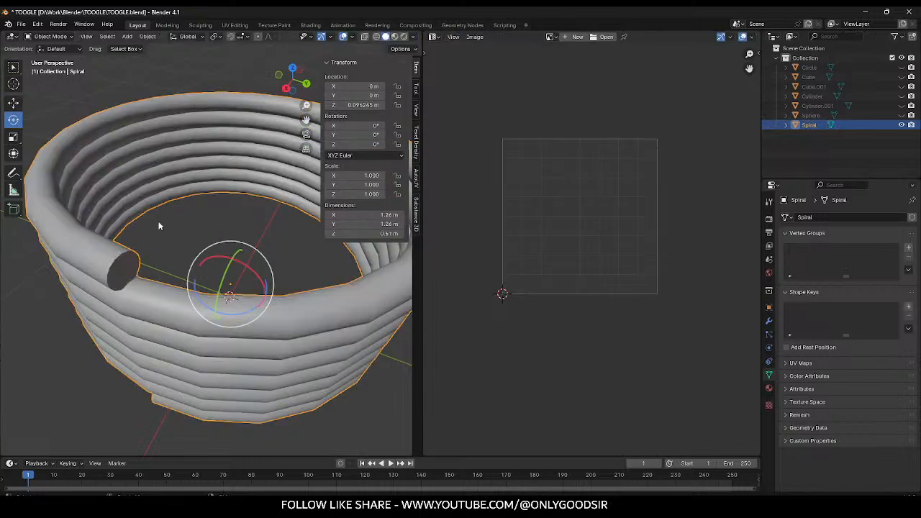
pyautogui.press('Tab')
# Step: Try to select the thread's edges with Select Sharp Edges, then undo that selection
pyautogui.click(159, 36)
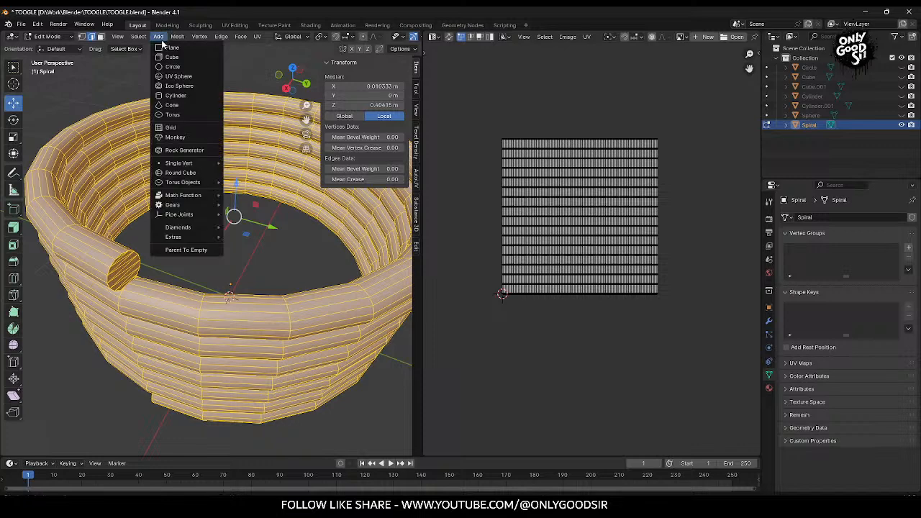
pyautogui.moveTo(178, 38)
pyautogui.moveTo(139, 37)
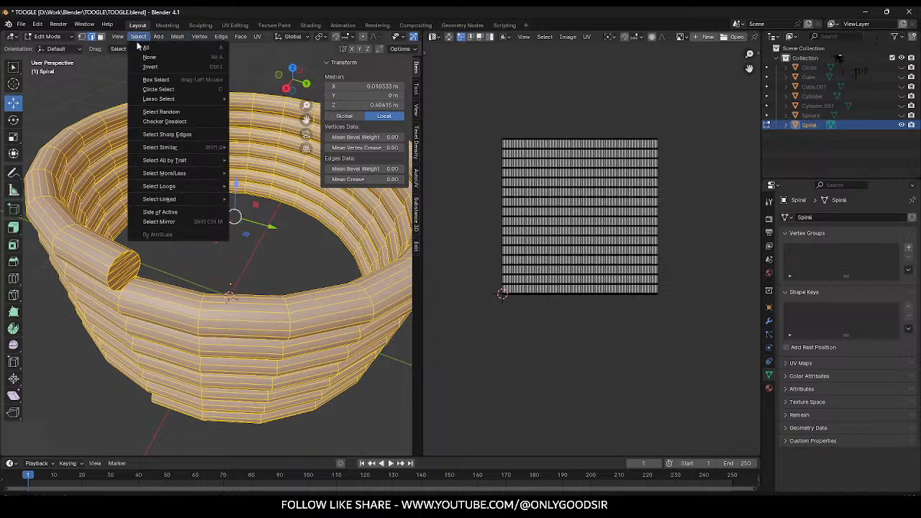
pyautogui.click(138, 57)
pyautogui.click(138, 36)
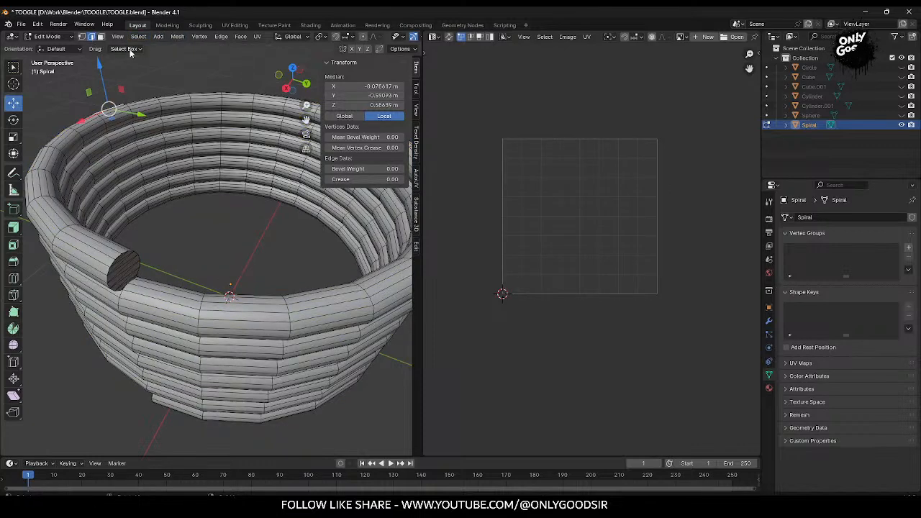
pyautogui.click(139, 36)
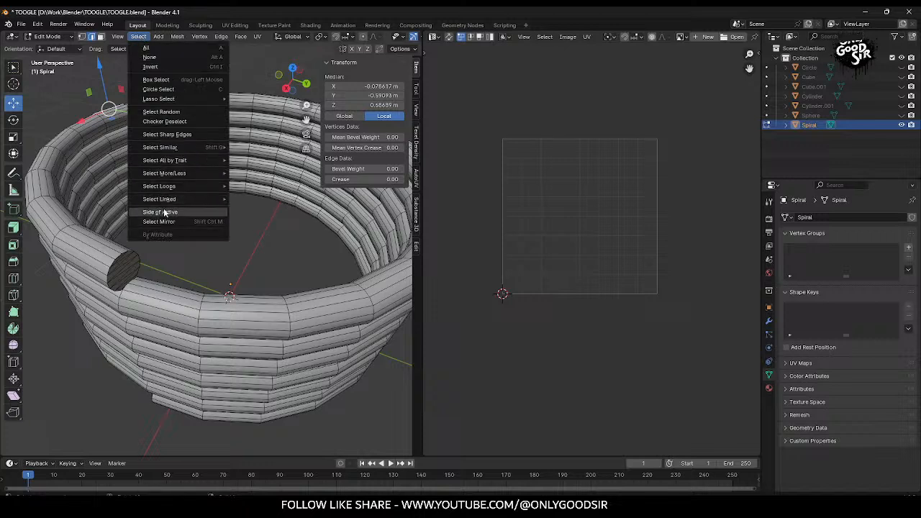
pyautogui.click(178, 135)
pyautogui.moveTo(164, 256)
pyautogui.mouseDown(button='middle')
pyautogui.moveTo(218, 257)
pyautogui.moveTo(166, 239)
pyautogui.mouseUp(button='middle')
pyautogui.hotkey('ctrl', 'z')
# Step: Mark the circular edge loops around both end caps of the thread as seams
pyautogui.click(121, 221)
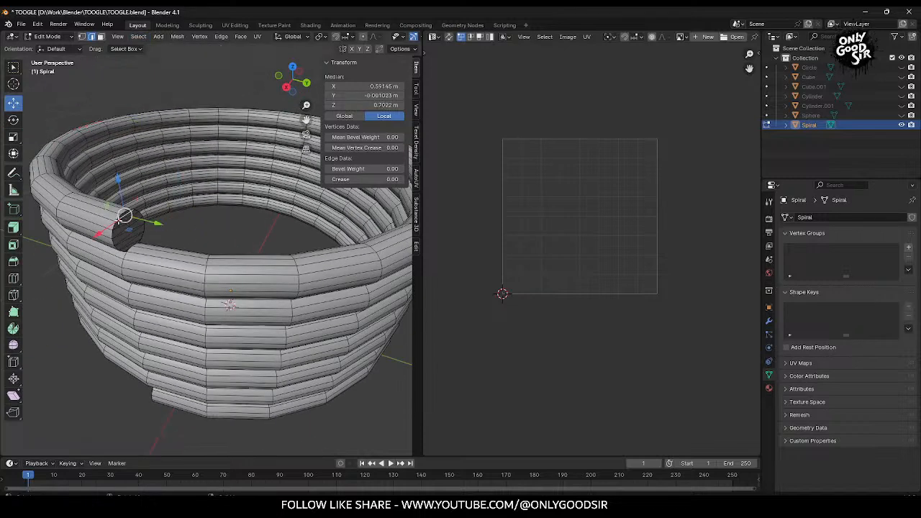
pyautogui.click(113, 236)
pyautogui.keyDown('alt'); pyautogui.click(114, 226); pyautogui.keyUp('alt')
pyautogui.moveTo(156, 376); pyautogui.dragTo(242, 334, button='middle')
pyautogui.moveTo(349, 349); pyautogui.dragTo(263, 308, button='middle')
pyautogui.scroll(1, 342, 327)
pyautogui.scroll(1, 256, 307)
pyautogui.scroll(2, 257, 307)
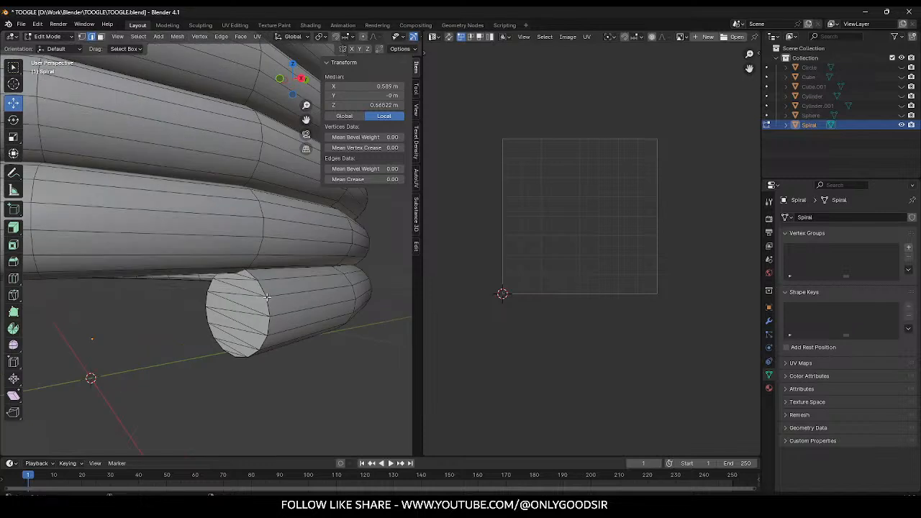
pyautogui.keyDown('alt'); pyautogui.click(268, 308); pyautogui.keyUp('alt')
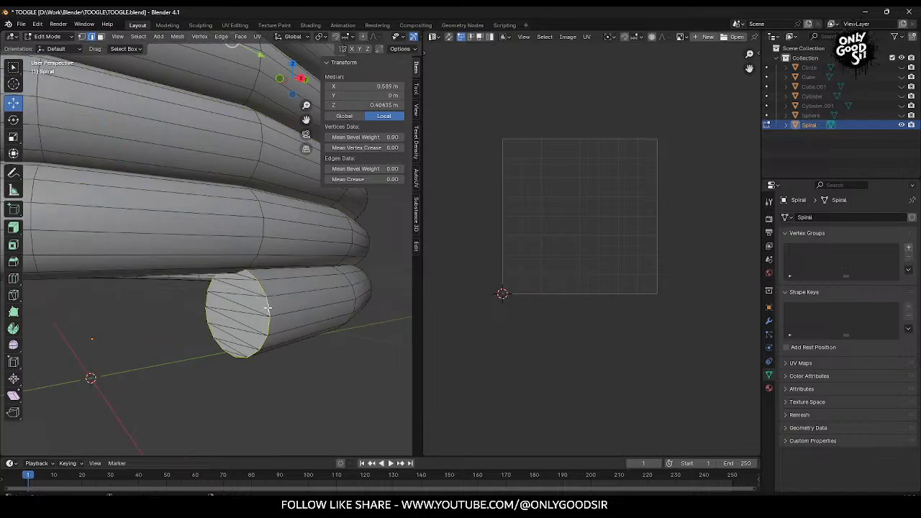
pyautogui.click(257, 37)
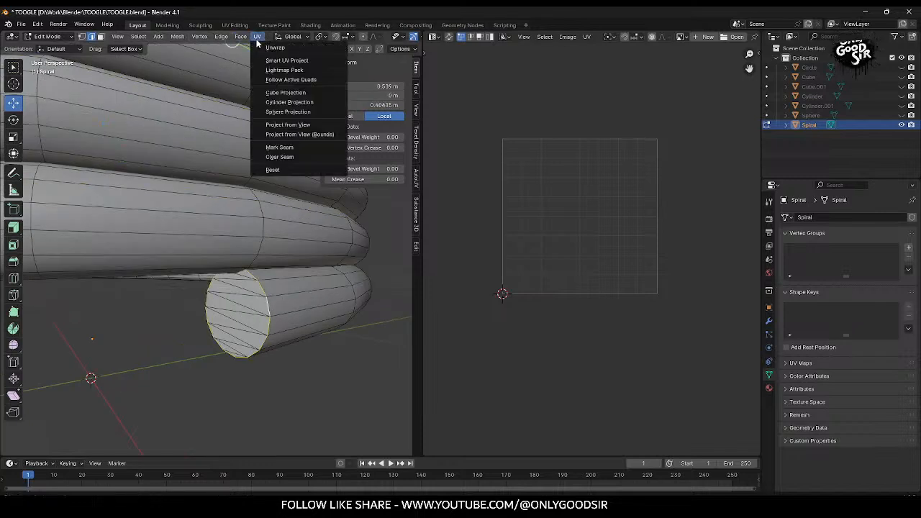
pyautogui.click(288, 153)
# Step: Mark one lengthwise edge loop running along the inner side of the whole thread as a seam
pyautogui.scroll(2, 307, 308)
pyautogui.moveTo(210, 302); pyautogui.dragTo(237, 269, button='middle')
pyautogui.scroll(-4, 298, 315)
pyautogui.click(309, 257)
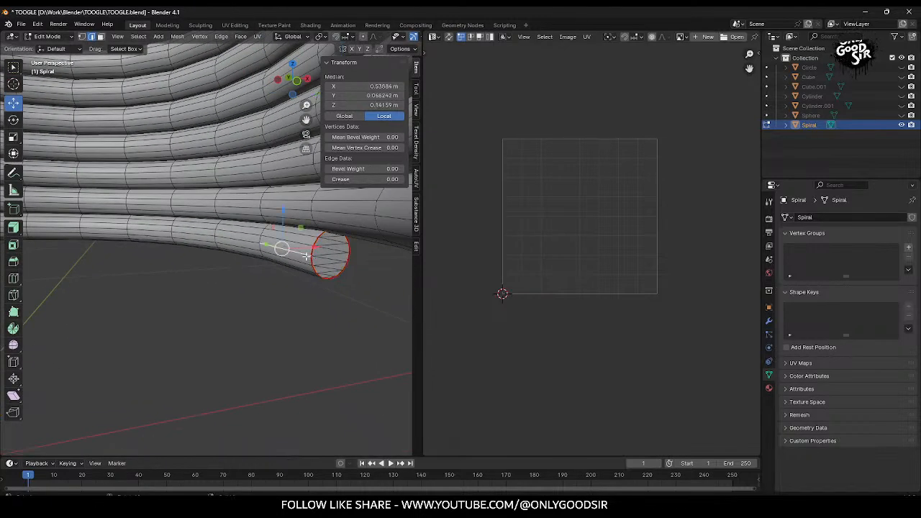
pyautogui.keyDown('alt'); pyautogui.click(307, 254); pyautogui.keyUp('alt')
pyautogui.scroll(-3, 242, 245)
pyautogui.moveTo(240, 245); pyautogui.dragTo(224, 270, button='middle')
pyautogui.scroll(-4, 246, 277)
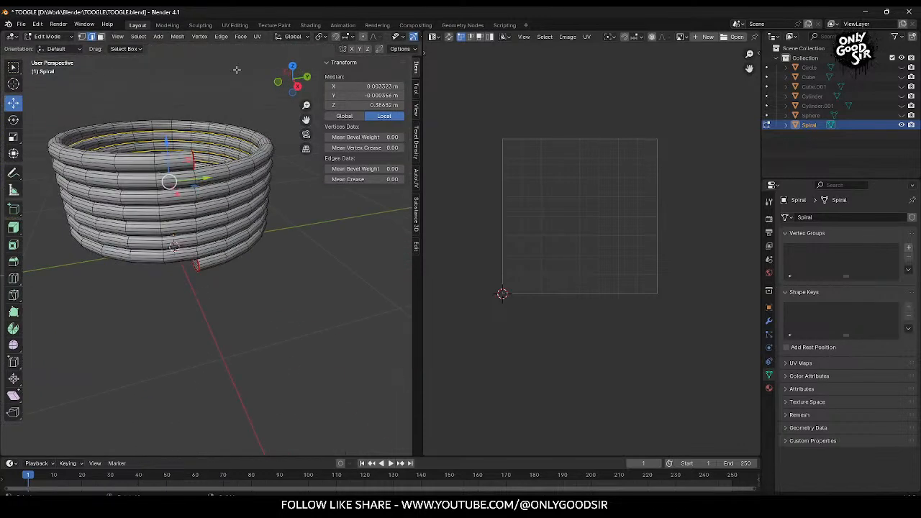
pyautogui.click(257, 36)
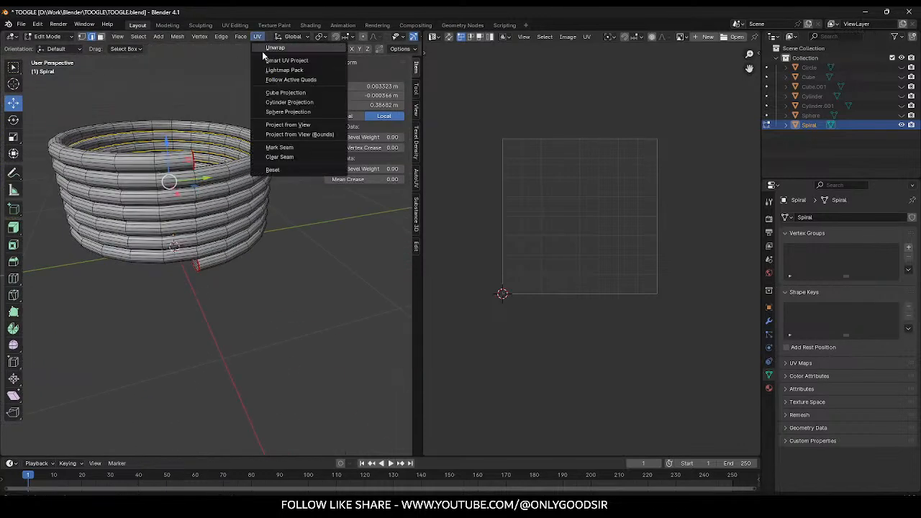
pyautogui.click(284, 148)
# Step: Unwrap the whole thread along its seams, using Angle Based with Fill Holes and Correct Aspect on and a Scaled margin of 0.000
pyautogui.scroll(3, 255, 277)
pyautogui.scroll(-2, 267, 276)
pyautogui.moveTo(267, 276); pyautogui.dragTo(205, 279, button='middle')
pyautogui.press('Tab')
pyautogui.press('Tab')
pyautogui.press('a')
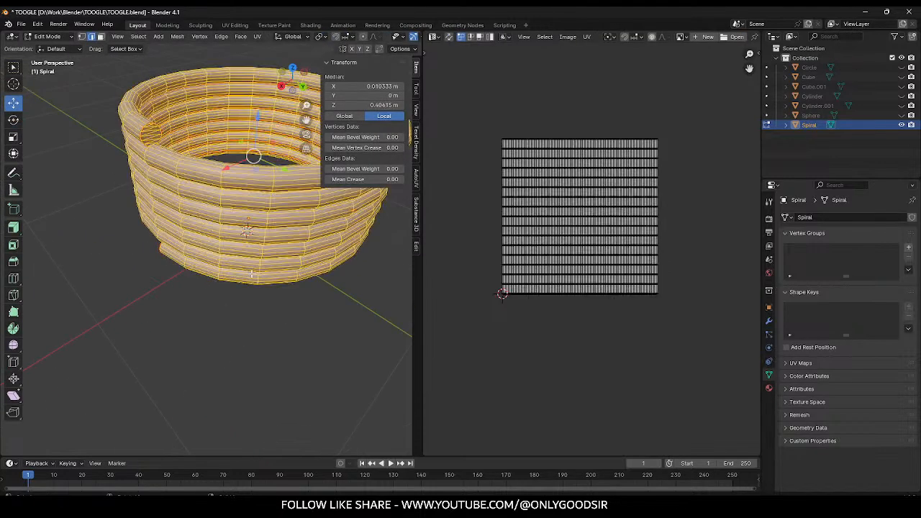
pyautogui.click(258, 37)
pyautogui.click(270, 48)
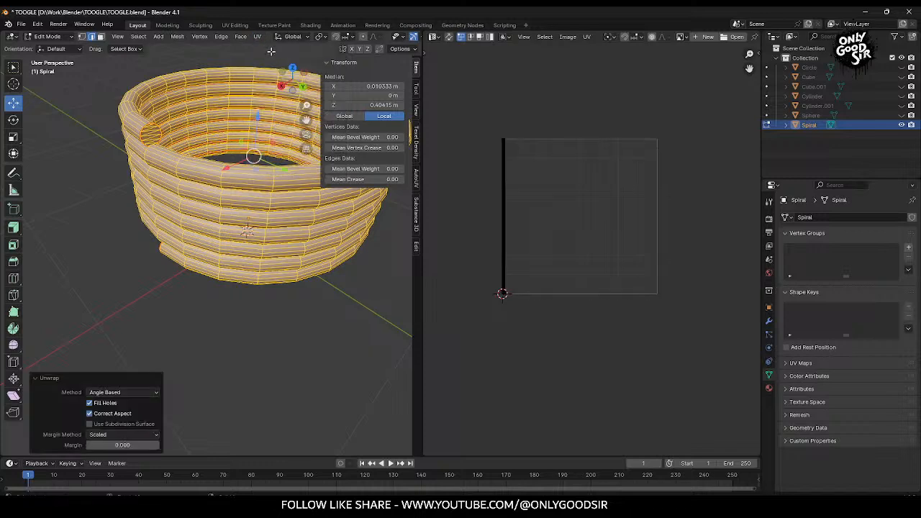
pyautogui.scroll(2, 487, 181)
pyautogui.scroll(-3, 477, 158)
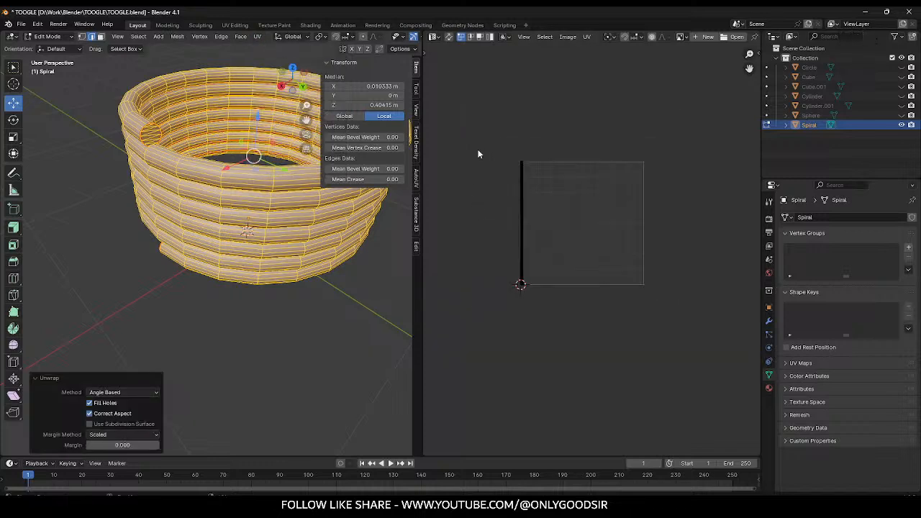
# Step: Examine the thread's long UV strip up close and select the two small round end-cap islands beside its lower end
pyautogui.moveTo(484, 130); pyautogui.dragTo(543, 292)
pyautogui.scroll(5, 543, 291)
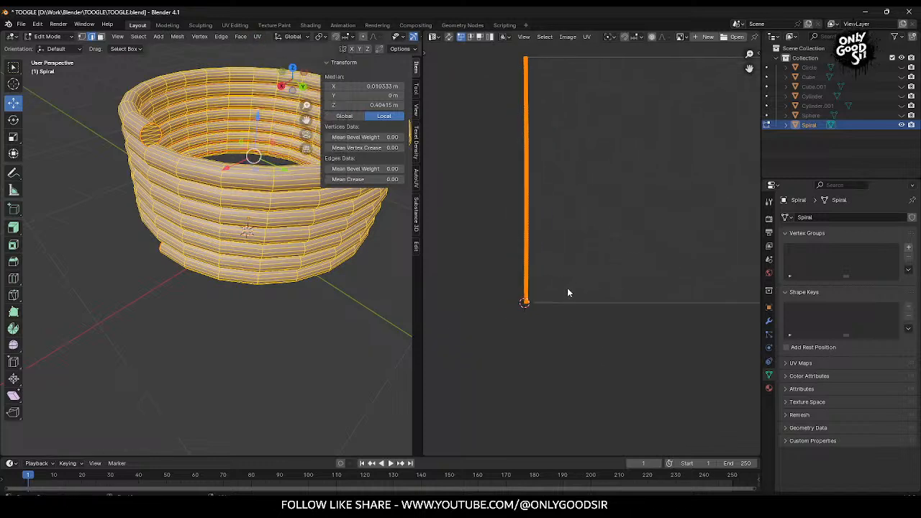
pyautogui.scroll(3, 552, 257)
pyautogui.moveTo(522, 280); pyautogui.dragTo(584, 219, button='middle')
pyautogui.scroll(3, 581, 241)
pyautogui.moveTo(524, 276); pyautogui.dragTo(606, 248, button='middle')
pyautogui.click(606, 248)
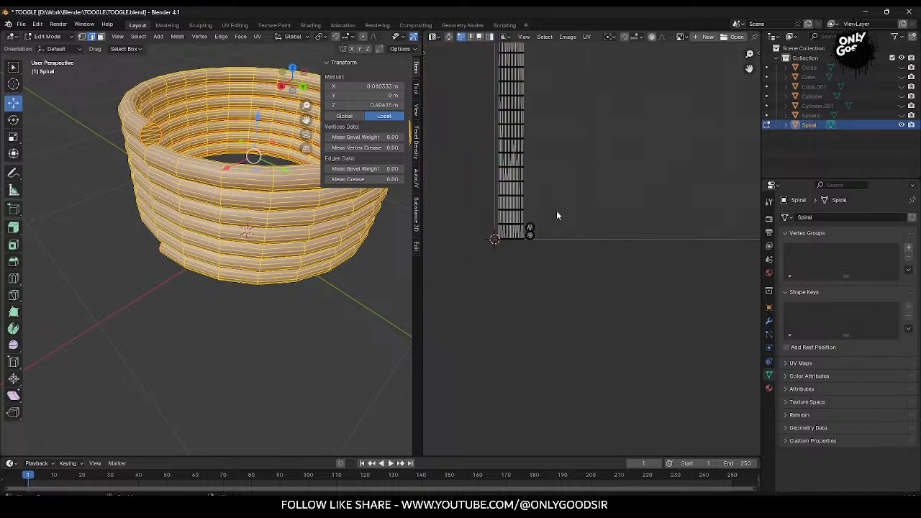
pyautogui.moveTo(530, 254); pyautogui.dragTo(531, 254)
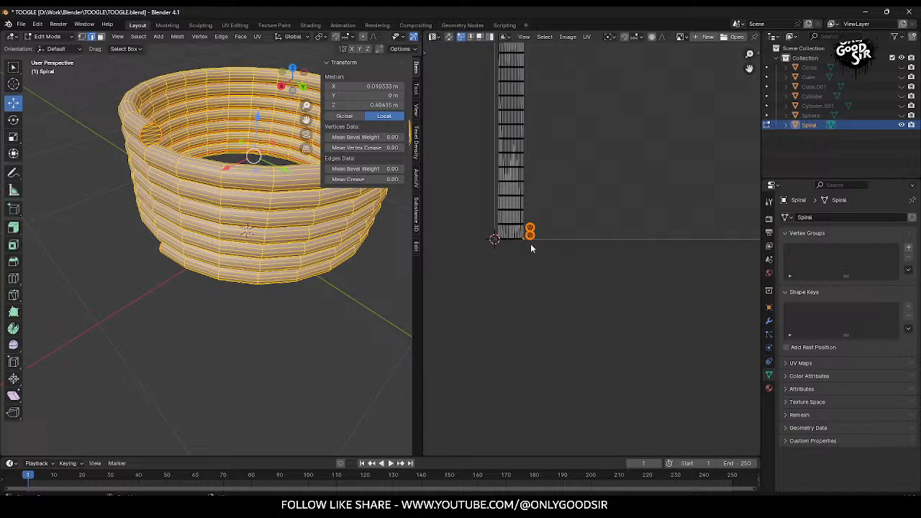
pyautogui.scroll(-2, 550, 272)
pyautogui.scroll(-2, 564, 286)
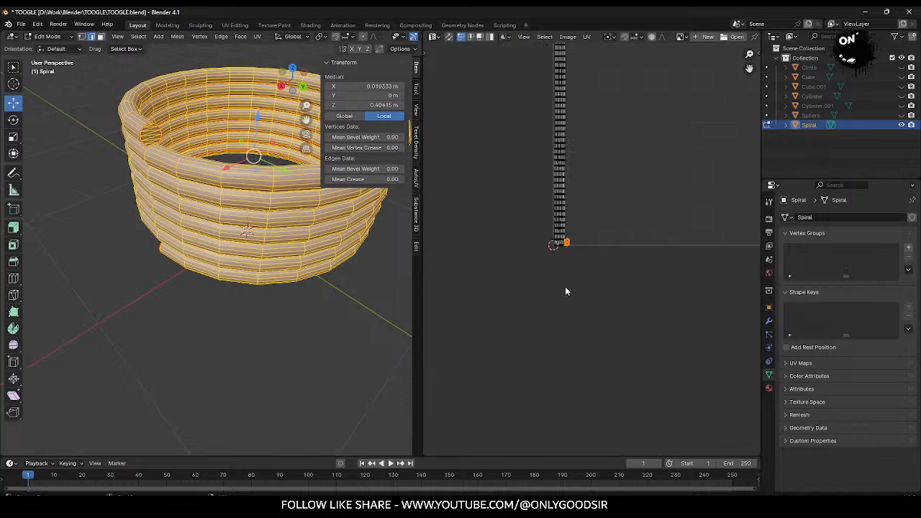
# Step: Return the thread to Object Mode and deselect it
pyautogui.press('Tab')
pyautogui.scroll(-3, 550, 310)
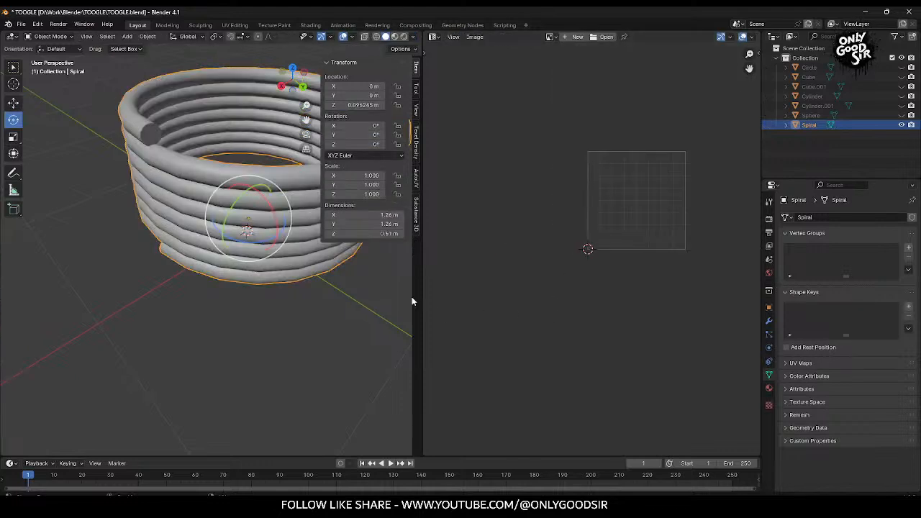
pyautogui.click(60, 103)
pyautogui.scroll(-2, 88, 181)
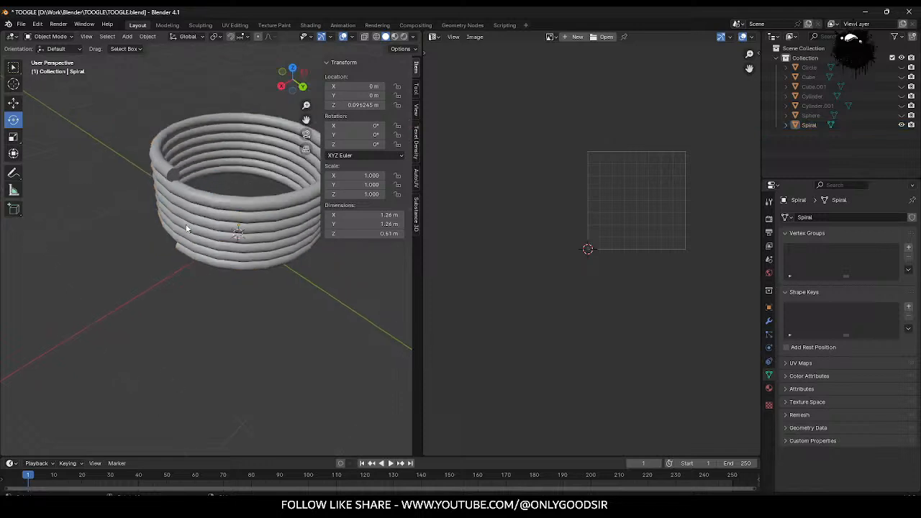
pyautogui.scroll(-3, 186, 228)
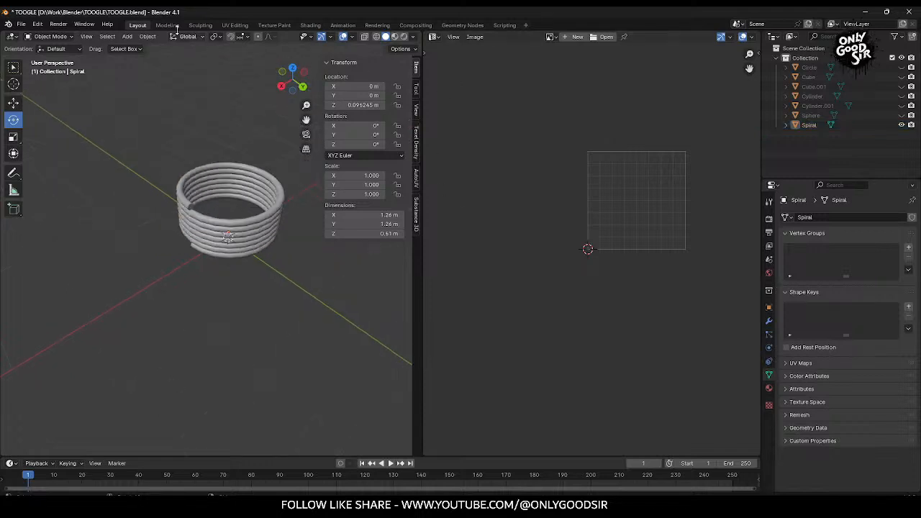
# Step: Unhide all the other parts of the toggle so the whole model is shown
pyautogui.moveTo(901, 115); pyautogui.dragTo(902, 67)
pyautogui.scroll(-3, 256, 244)
pyautogui.scroll(-2, 256, 247)
pyautogui.moveTo(240, 260); pyautogui.dragTo(331, 249, button='middle')
pyautogui.scroll(3, 214, 277)
# Step: Inspect the assembled toggle's separate parts by selecting them in turn, ending with the lever
pyautogui.click(211, 214)
pyautogui.click(221, 232)
pyautogui.click(229, 250)
pyautogui.click(243, 264)
pyautogui.click(303, 286)
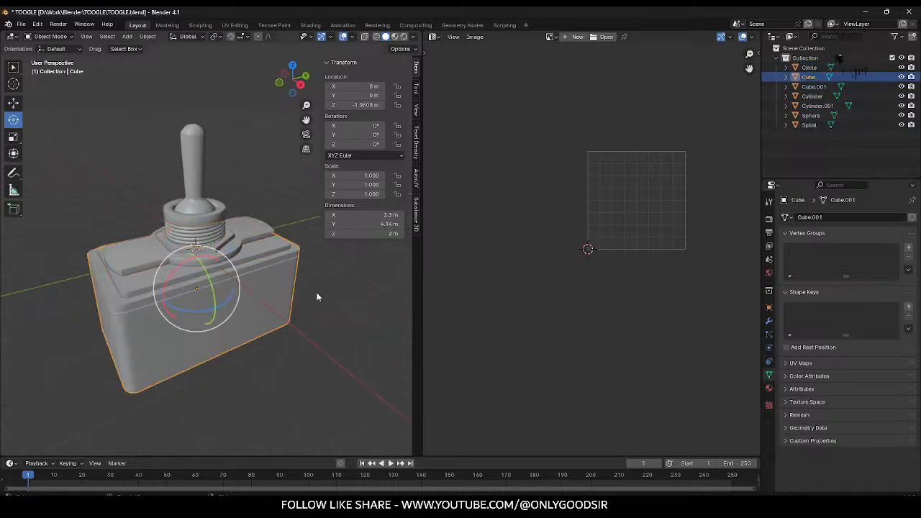
pyautogui.click(324, 337)
pyautogui.moveTo(269, 280); pyautogui.dragTo(259, 265, button='middle')
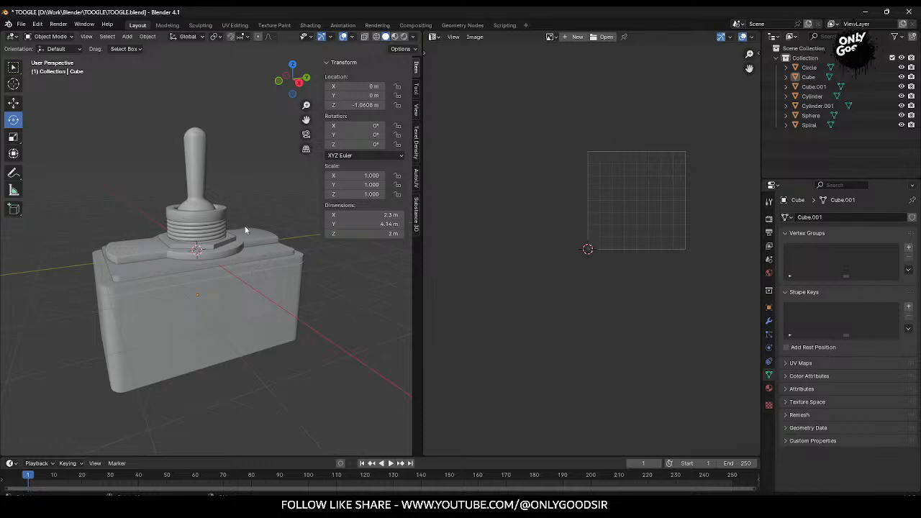
pyautogui.click(201, 205)
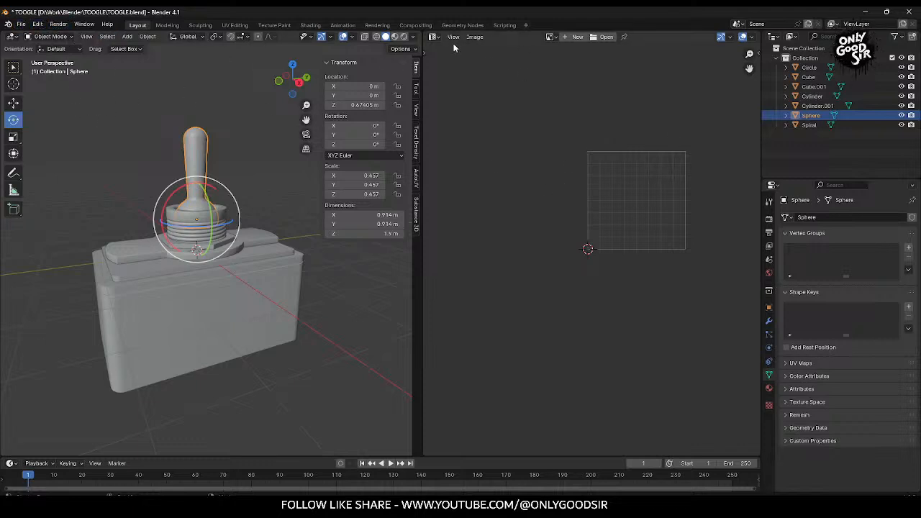
# Step: Join the UV editor area into the 3D viewport and switch the viewport shading to Material Preview
pyautogui.rightClick(426, 82)
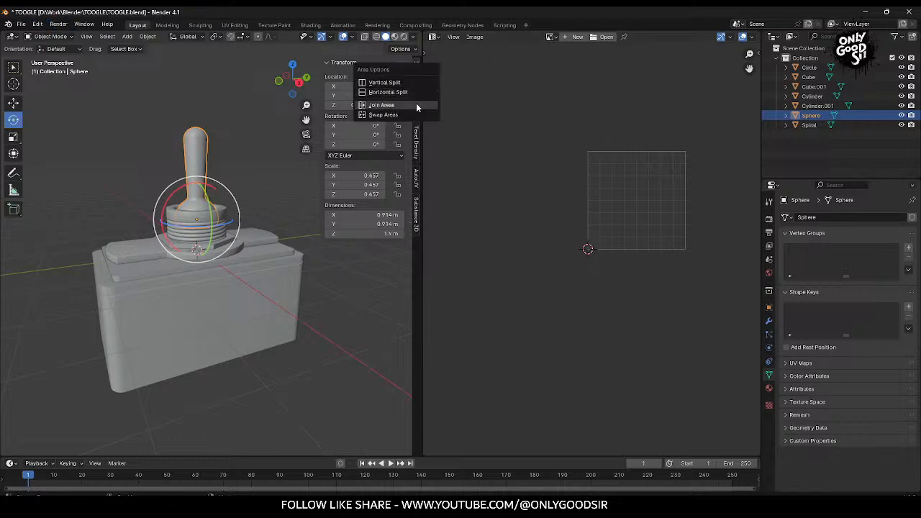
pyautogui.click(415, 107)
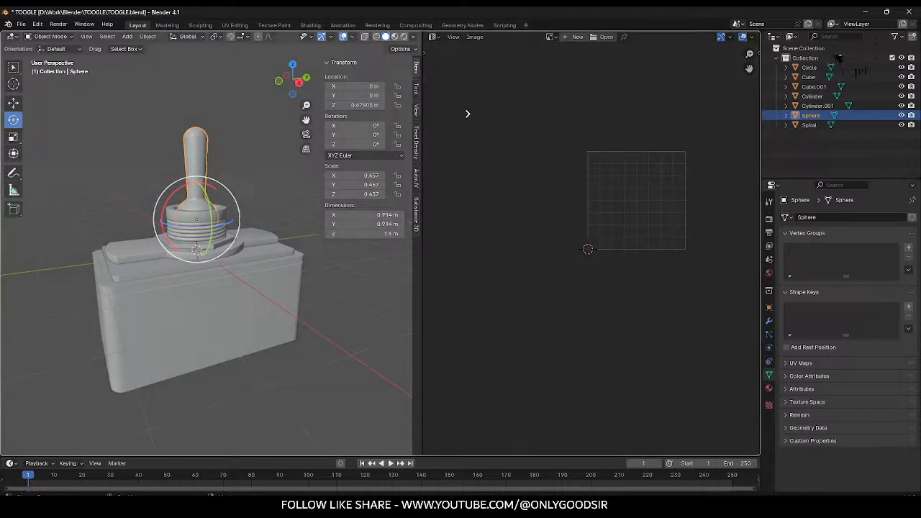
pyautogui.click(504, 123)
pyautogui.moveTo(357, 246); pyautogui.dragTo(468, 272, button='middle')
pyautogui.click(480, 280)
pyautogui.scroll(1, 469, 274)
pyautogui.moveTo(547, 311); pyautogui.dragTo(447, 288, button='middle')
pyautogui.click(732, 38)
pyautogui.scroll(3, 432, 254)
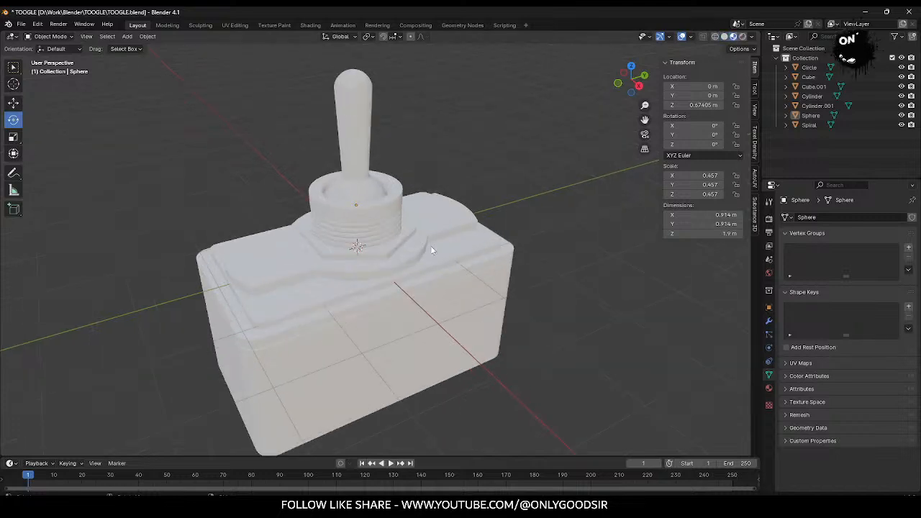
# Step: Add a new material to the lever and name it TOOGLE
pyautogui.click(365, 159)
pyautogui.click(416, 195)
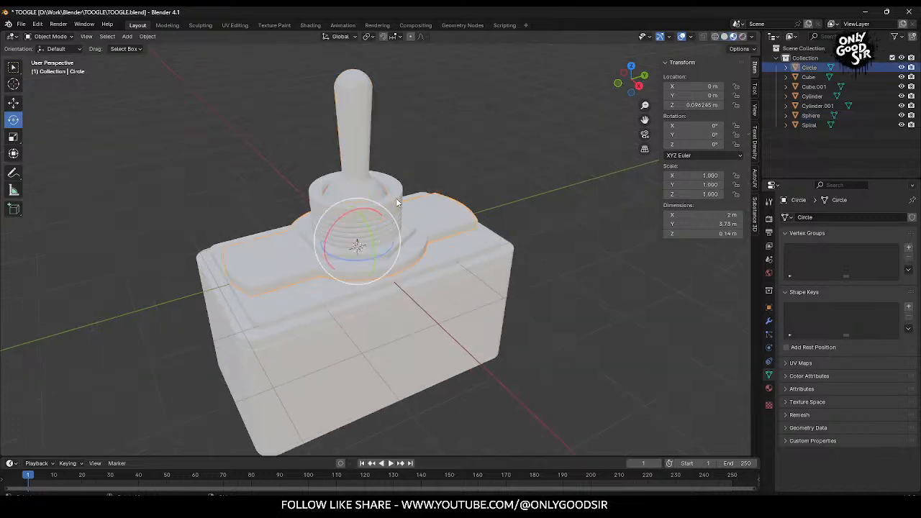
pyautogui.click(396, 202)
pyautogui.click(446, 296)
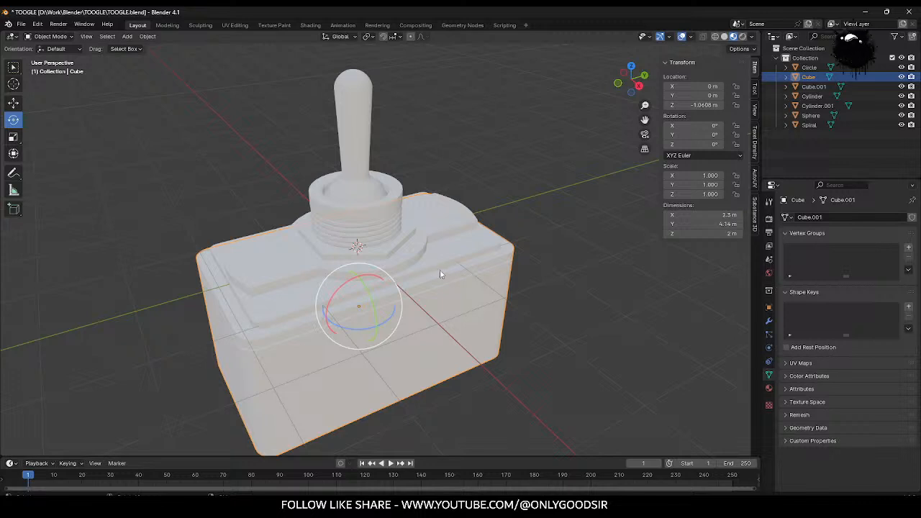
pyautogui.click(367, 160)
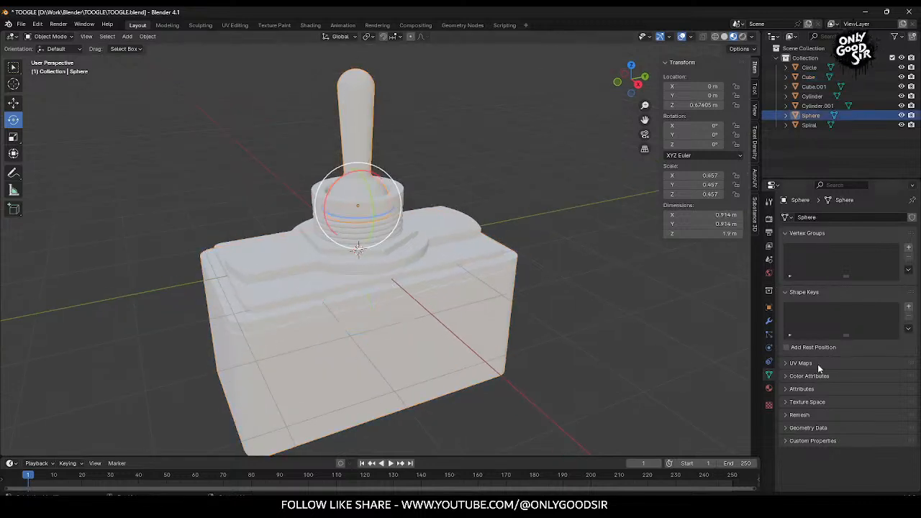
pyautogui.click(769, 388)
pyautogui.click(839, 256)
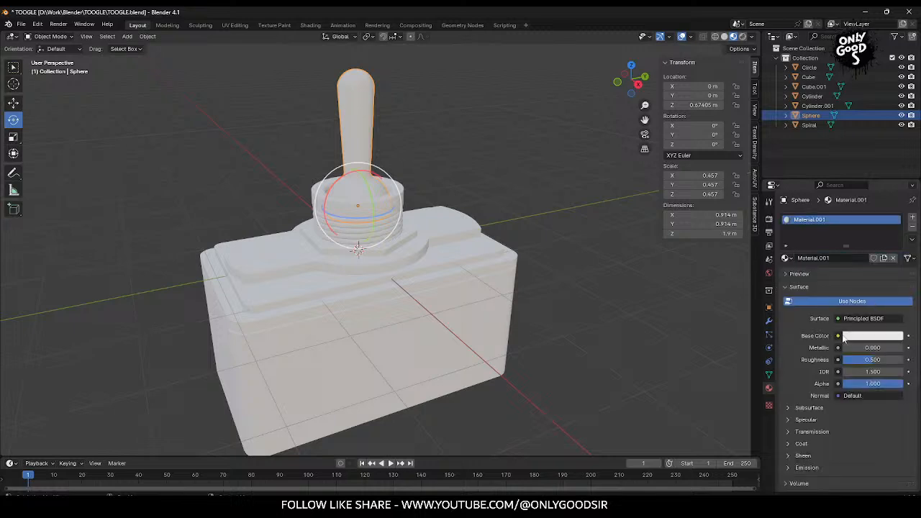
pyautogui.doubleClick(809, 221)
pyautogui.write('TOOGLE')
pyautogui.press('Return')
# Step: Give the TOOGLE material a medium grey base color, metallic 0.654 and roughness 0.445
pyautogui.click(885, 337)
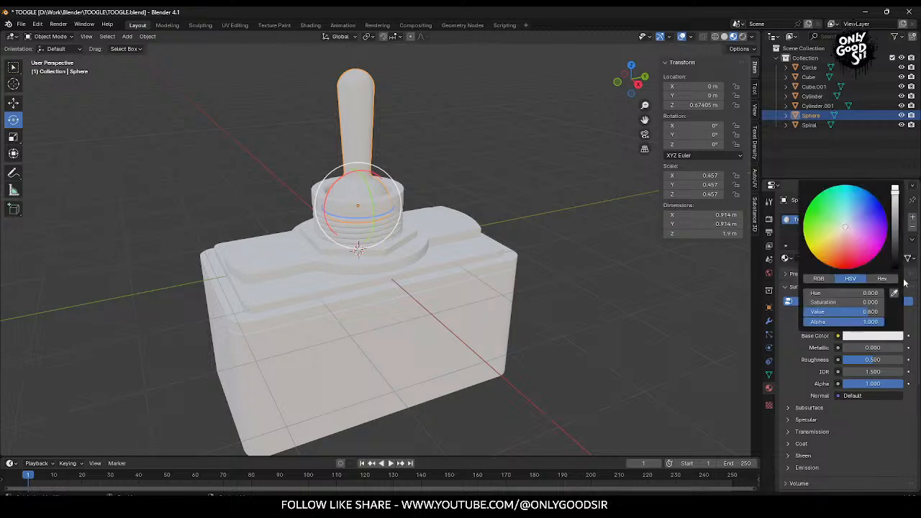
pyautogui.moveTo(895, 219); pyautogui.dragTo(895, 252)
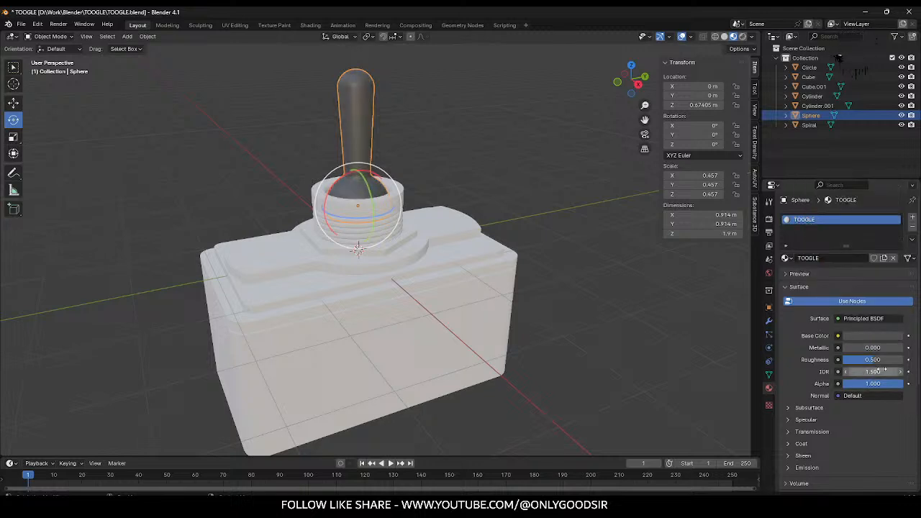
pyautogui.moveTo(875, 365); pyautogui.dragTo(858, 360)
pyautogui.moveTo(859, 348)
pyautogui.mouseDown()
pyautogui.moveTo(882, 349)
pyautogui.moveTo(876, 362)
pyautogui.moveTo(864, 362)
pyautogui.mouseUp()
pyautogui.click(883, 337)
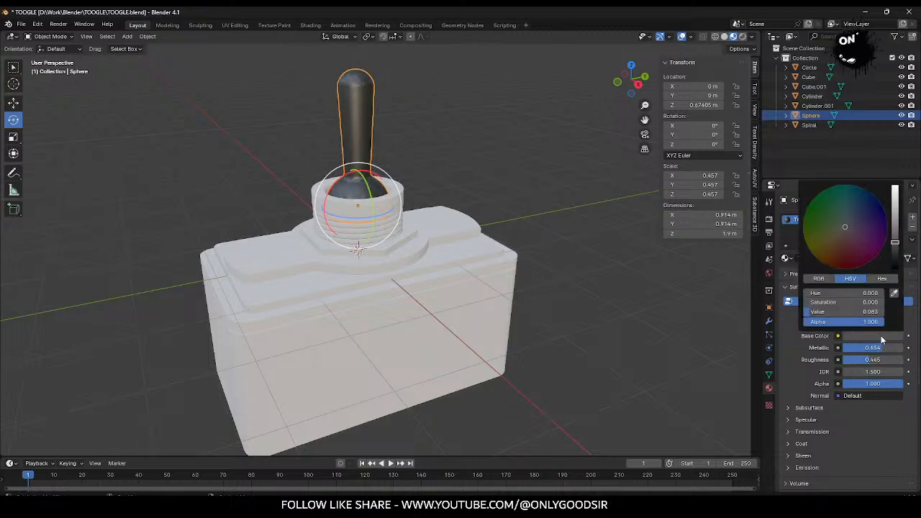
pyautogui.moveTo(897, 243); pyautogui.dragTo(897, 221)
pyautogui.click(577, 226)
# Step: Add a new material to the collar ring around the lever's base and name it SILVER
pyautogui.scroll(2, 431, 228)
pyautogui.moveTo(431, 230); pyautogui.dragTo(418, 234, button='middle')
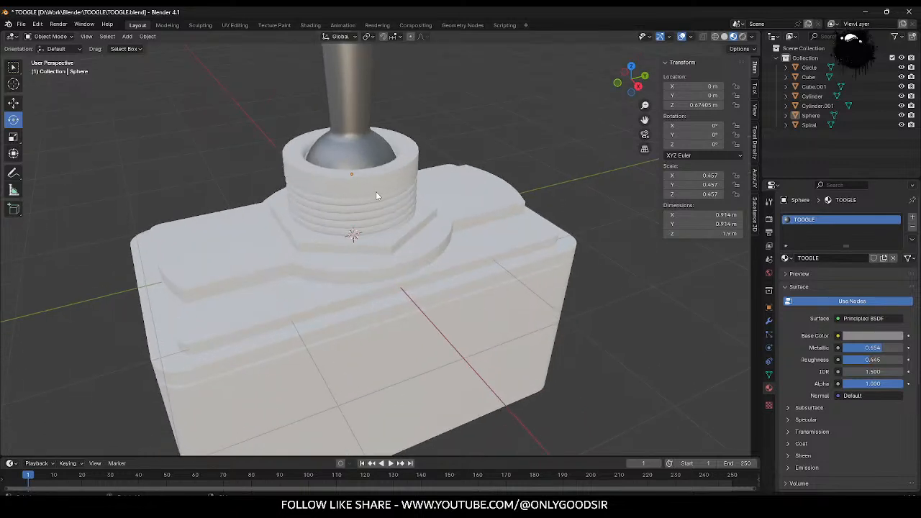
pyautogui.click(402, 180)
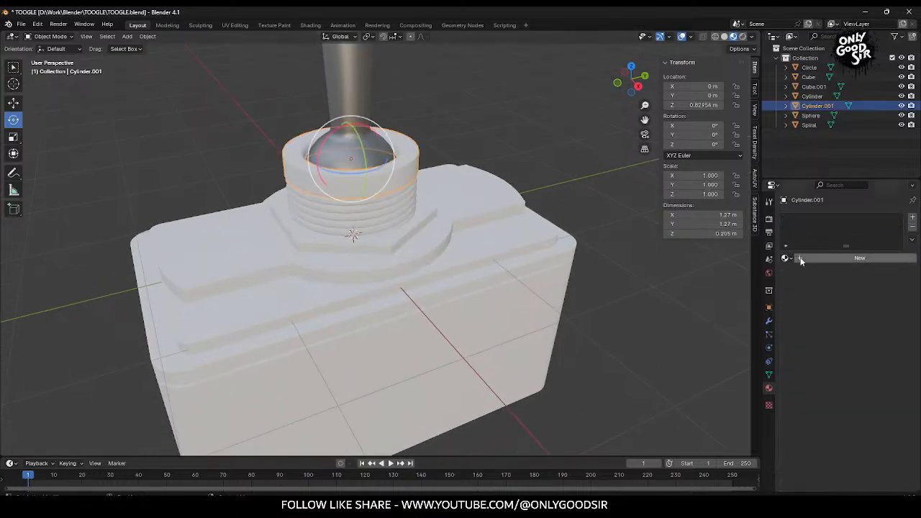
pyautogui.click(828, 258)
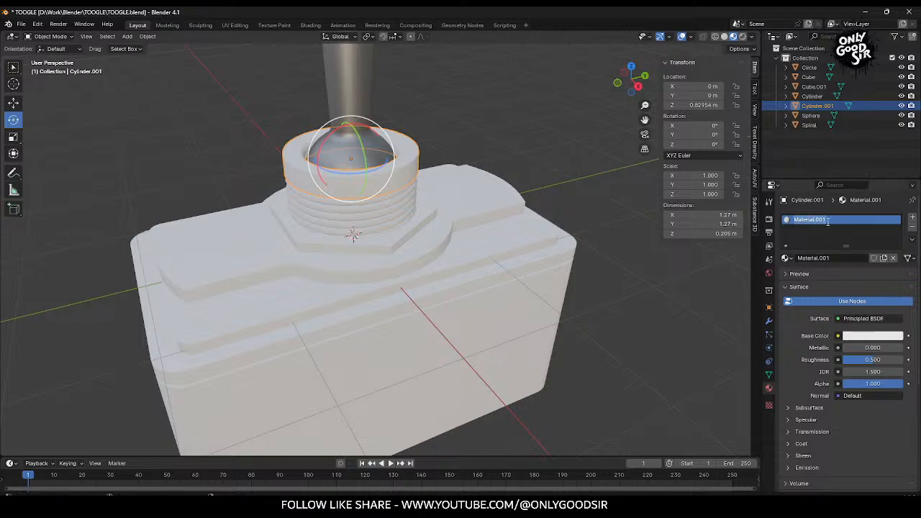
pyautogui.write('ER')
pyautogui.press('Return')
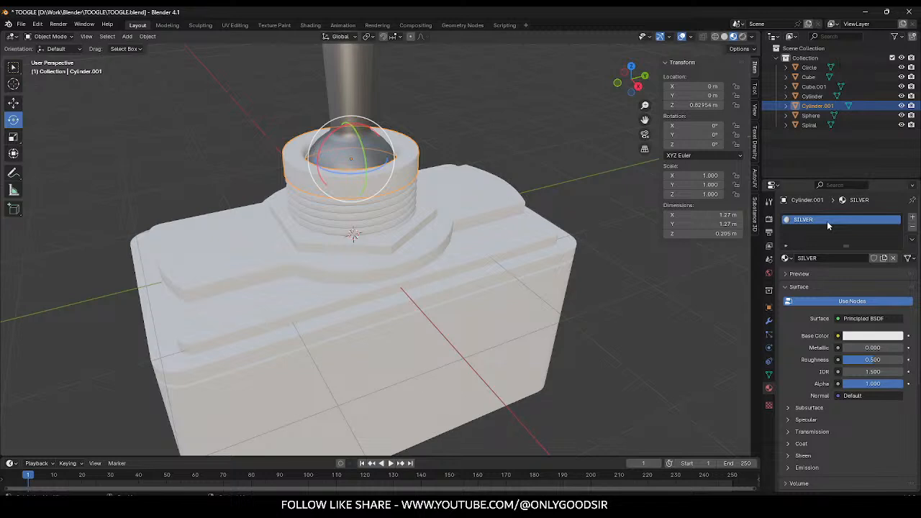
# Step: Give the SILVER material a grey base color, metallic 0.598 and roughness 0.366
pyautogui.click(875, 338)
pyautogui.moveTo(897, 228); pyautogui.dragTo(895, 227)
pyautogui.moveTo(857, 349)
pyautogui.mouseDown()
pyautogui.moveTo(879, 349)
pyautogui.moveTo(858, 360)
pyautogui.moveTo(867, 361)
pyautogui.mouseUp()
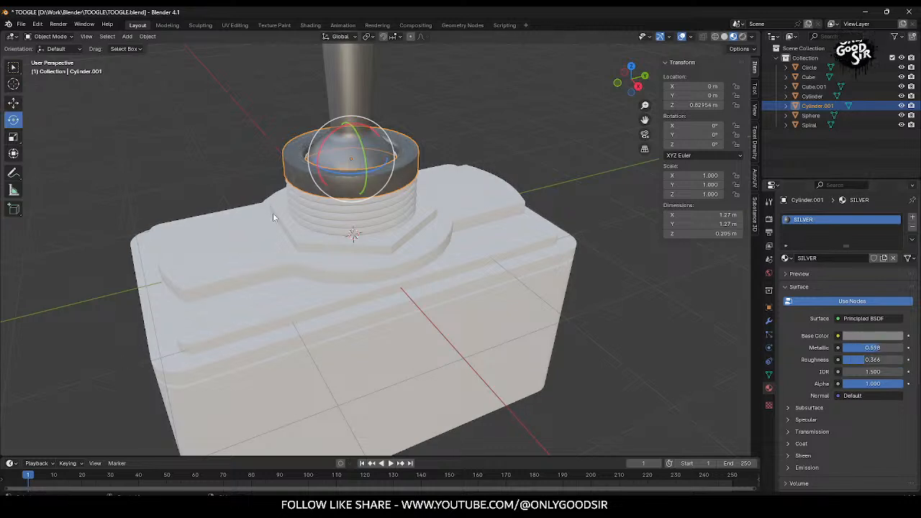
# Step: Apply the existing SILVER material to the spiral thread and the hexagonal nut
pyautogui.click(403, 227)
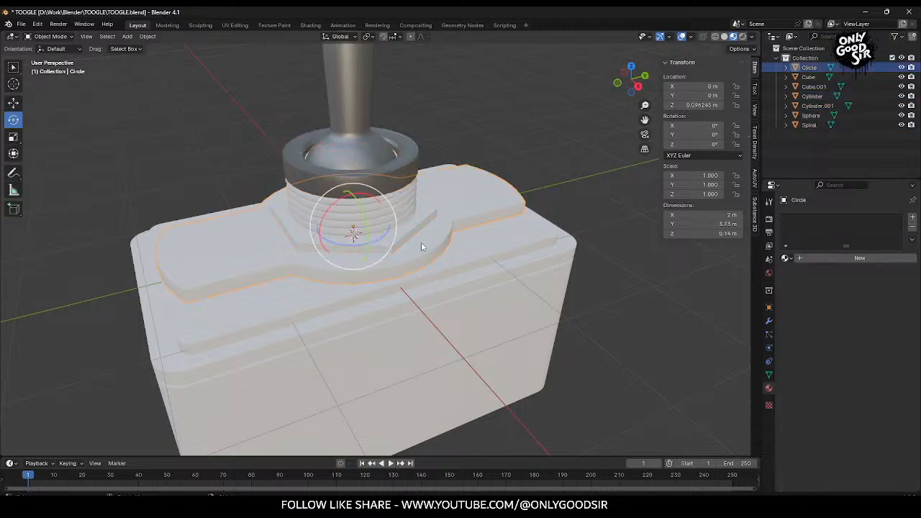
pyautogui.click(399, 198)
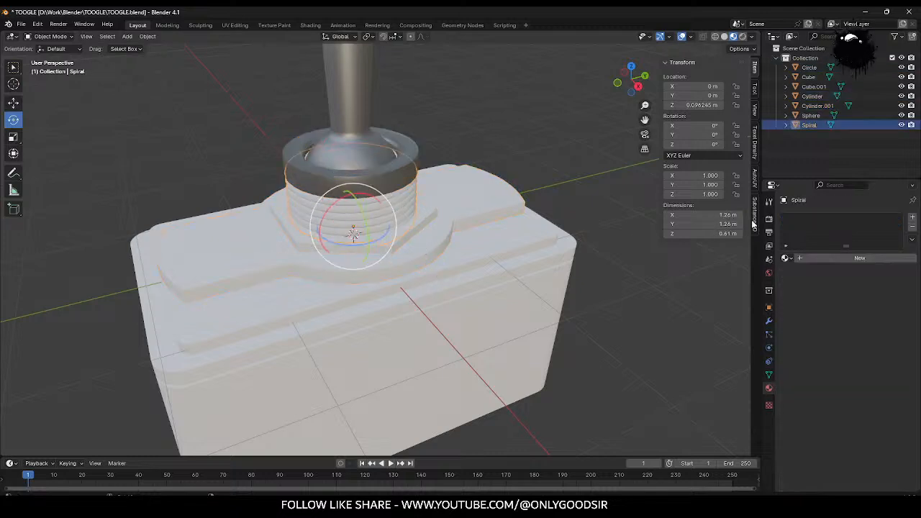
pyautogui.click(788, 258)
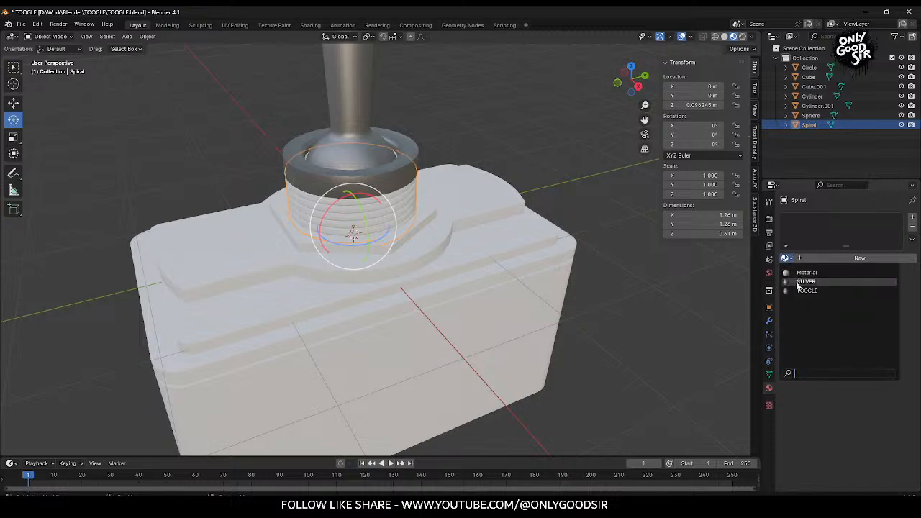
pyautogui.click(806, 282)
pyautogui.click(414, 234)
pyautogui.click(789, 261)
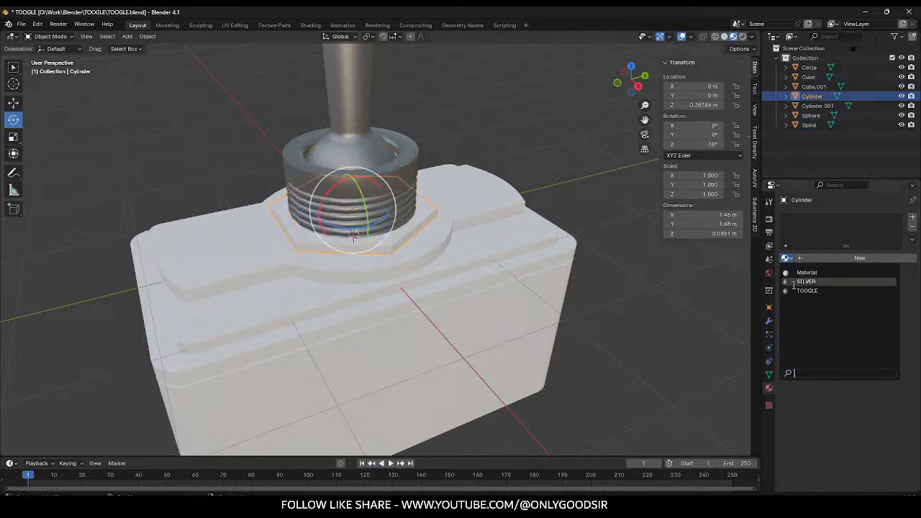
pyautogui.click(806, 281)
# Step: Apply the existing SILVER material to the winged mounting plate beneath the nut
pyautogui.click(421, 267)
pyautogui.click(793, 259)
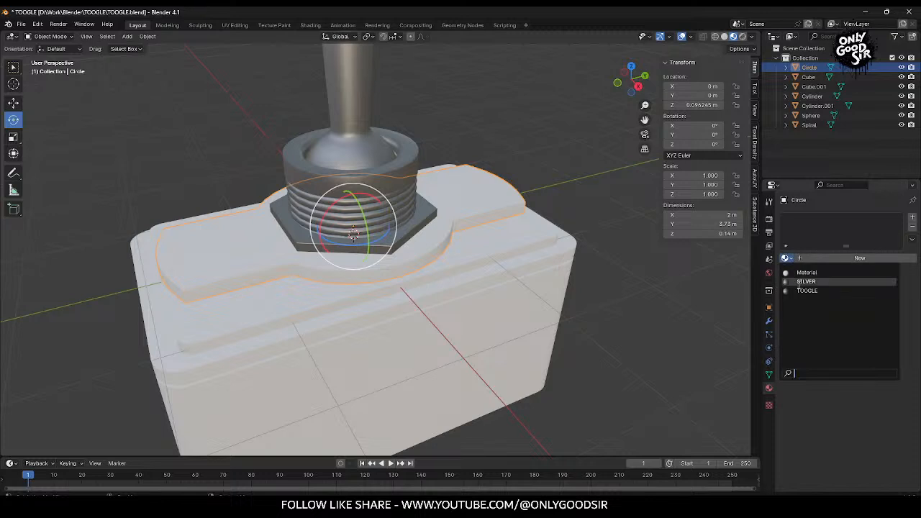
pyautogui.click(805, 283)
pyautogui.click(605, 180)
# Step: Add a new material to the rectangular plate under the mounting plate and name it GOLD
pyautogui.click(522, 240)
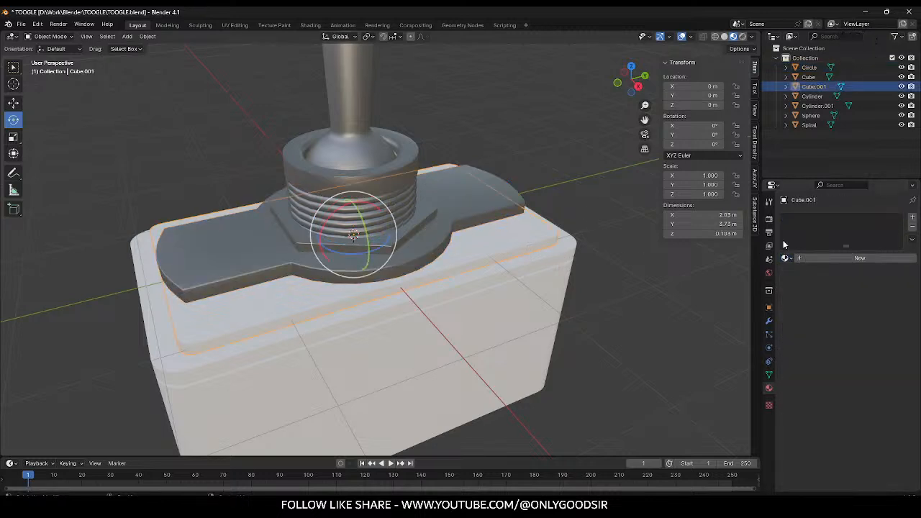
pyautogui.click(820, 257)
pyautogui.doubleClick(811, 220)
pyautogui.write('GOLD')
pyautogui.press('Return')
# Step: Give the GOLD material an orange-yellow base color, metallic 0.756 and roughness 0.138
pyautogui.click(873, 335)
pyautogui.click(855, 195)
pyautogui.moveTo(855, 348)
pyautogui.mouseDown()
pyautogui.moveTo(900, 348)
pyautogui.moveTo(853, 361)
pyautogui.mouseUp()
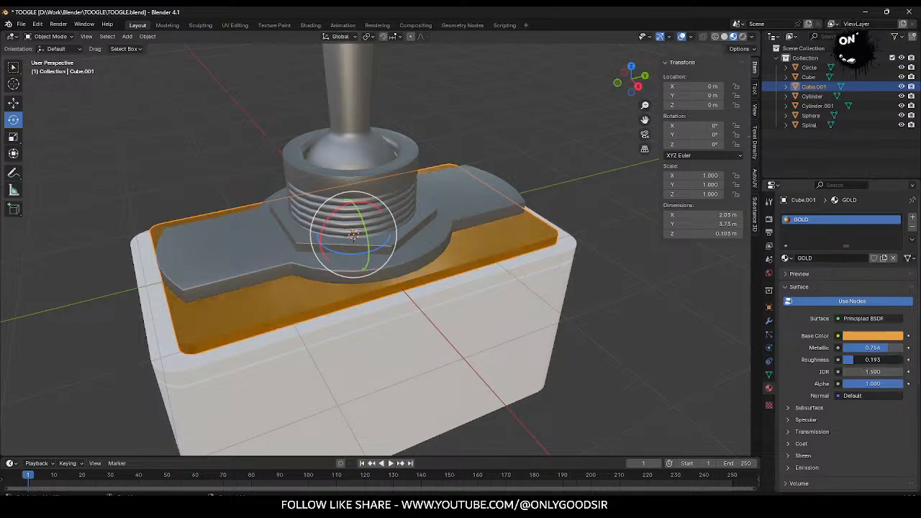
pyautogui.click(593, 274)
# Step: In Edit Mode, select the housing box's top face and grow the face selection down to the groove below its upper rim
pyautogui.moveTo(519, 295); pyautogui.dragTo(486, 223, button='middle')
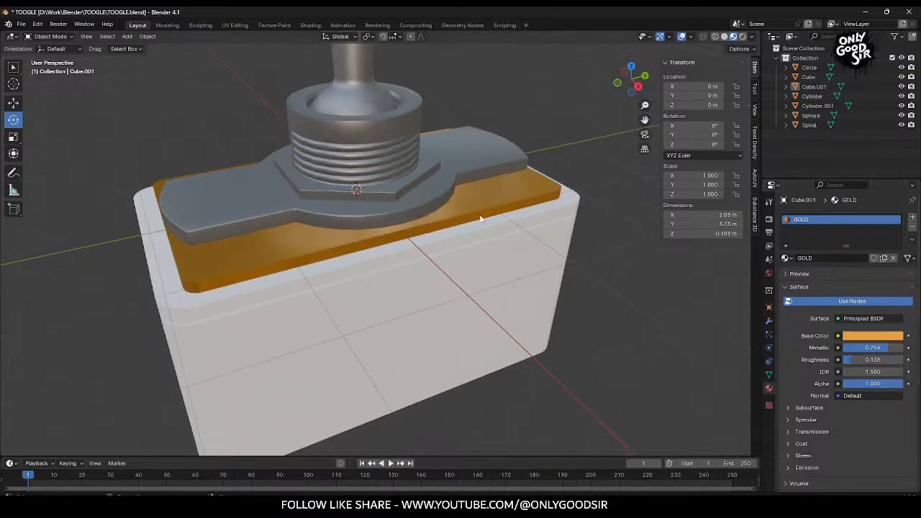
pyautogui.click(535, 288)
pyautogui.press('Tab')
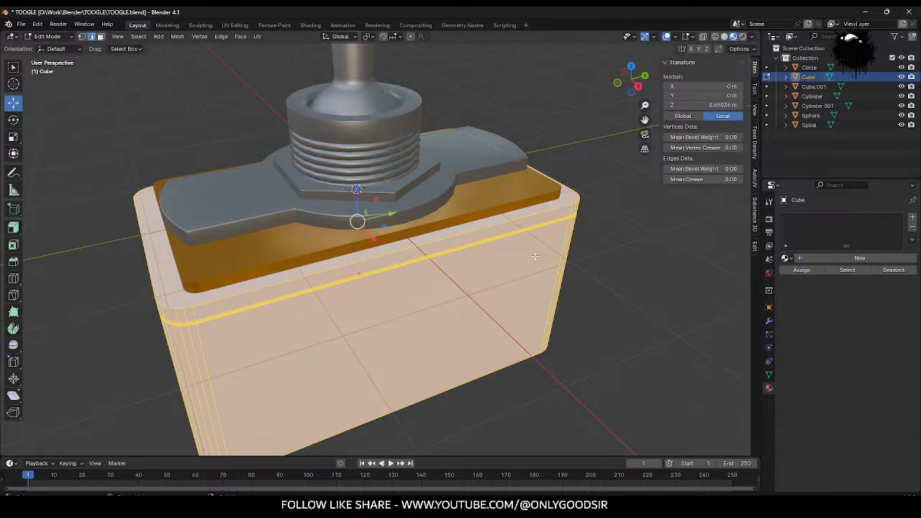
pyautogui.click(506, 216)
pyautogui.click(101, 37)
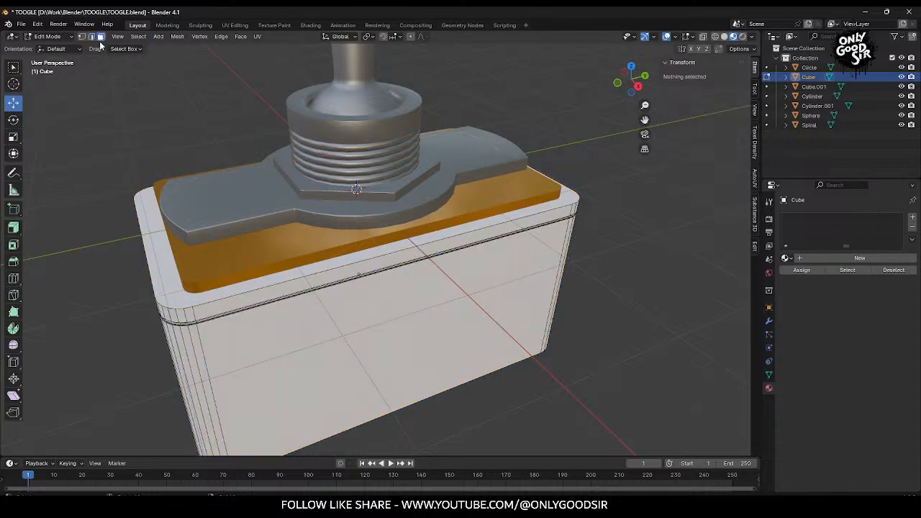
pyautogui.click(430, 247)
pyautogui.press('ctrl+KP_Add')
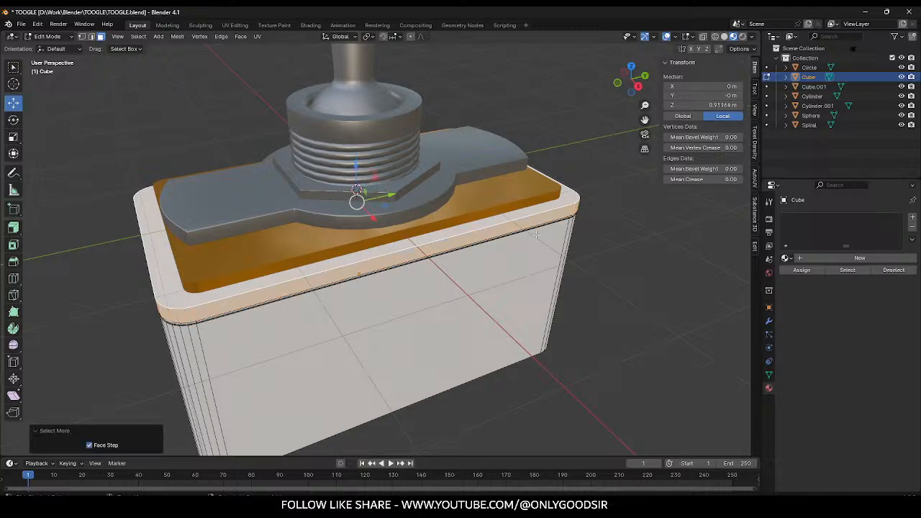
pyautogui.moveTo(535, 234); pyautogui.dragTo(431, 326, button='middle')
pyautogui.moveTo(406, 277)
pyautogui.mouseDown(button='middle')
pyautogui.moveTo(374, 276)
pyautogui.moveTo(394, 274)
pyautogui.mouseUp(button='middle')
pyautogui.press('ctrl+KP_Add')
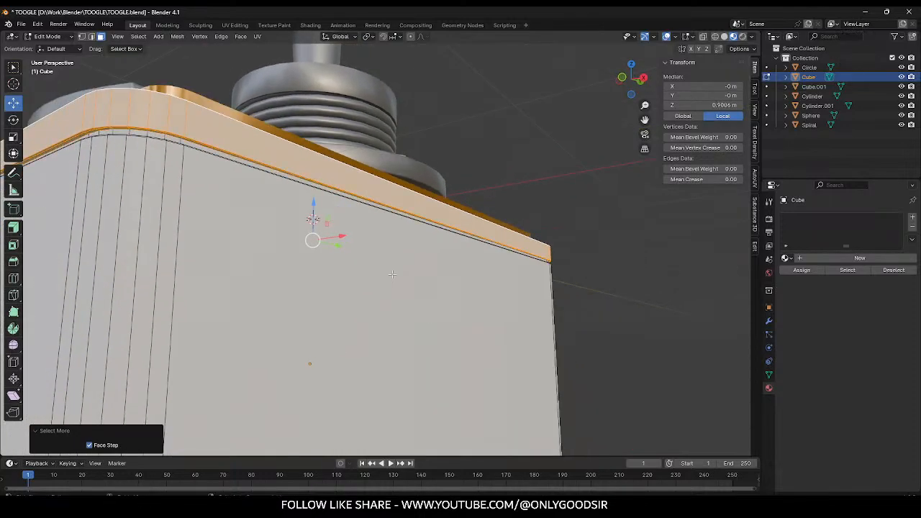
pyautogui.scroll(-3, 407, 300)
pyautogui.moveTo(407, 300); pyautogui.dragTo(393, 324, button='middle')
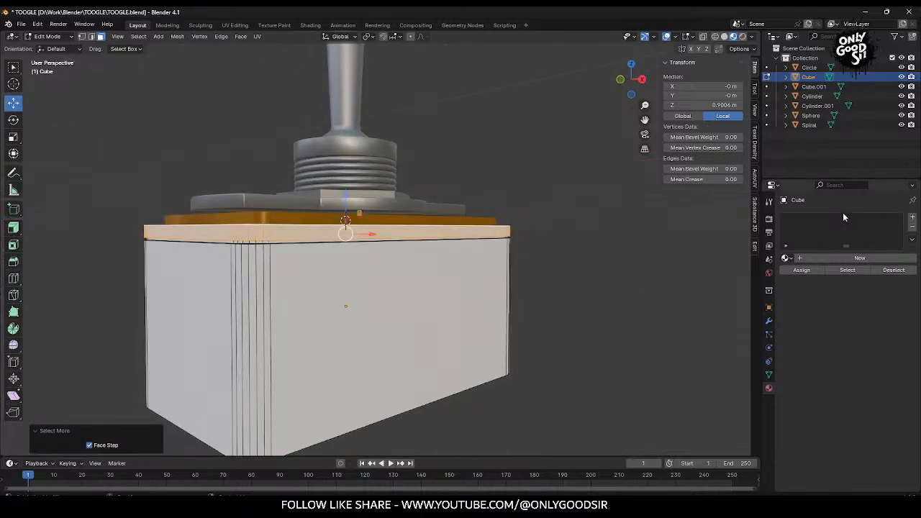
# Step: Add a new material to the housing, assign it to the selected rim faces and give it an orange base color
pyautogui.click(818, 258)
pyautogui.click(809, 271)
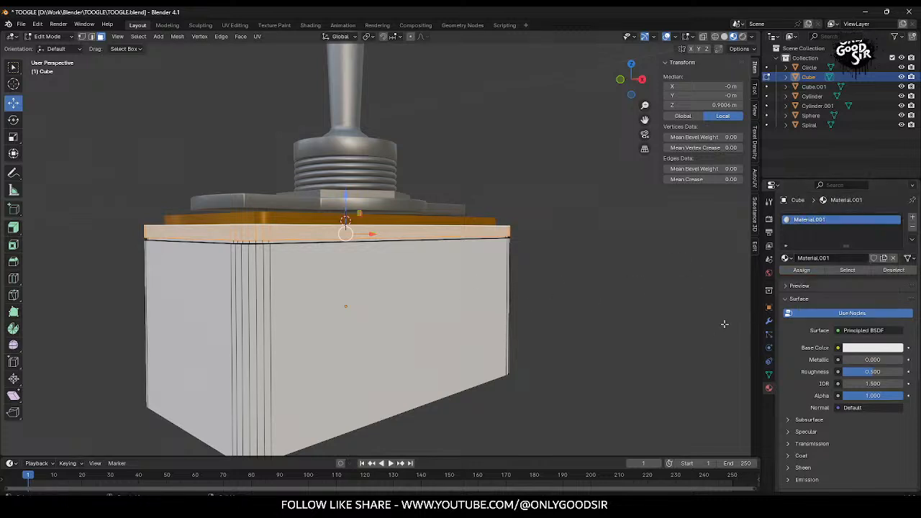
pyautogui.click(872, 348)
pyautogui.click(836, 273)
pyautogui.moveTo(835, 273)
pyautogui.mouseDown()
pyautogui.moveTo(832, 264)
pyautogui.moveTo(835, 271)
pyautogui.mouseUp()
pyautogui.click(833, 264)
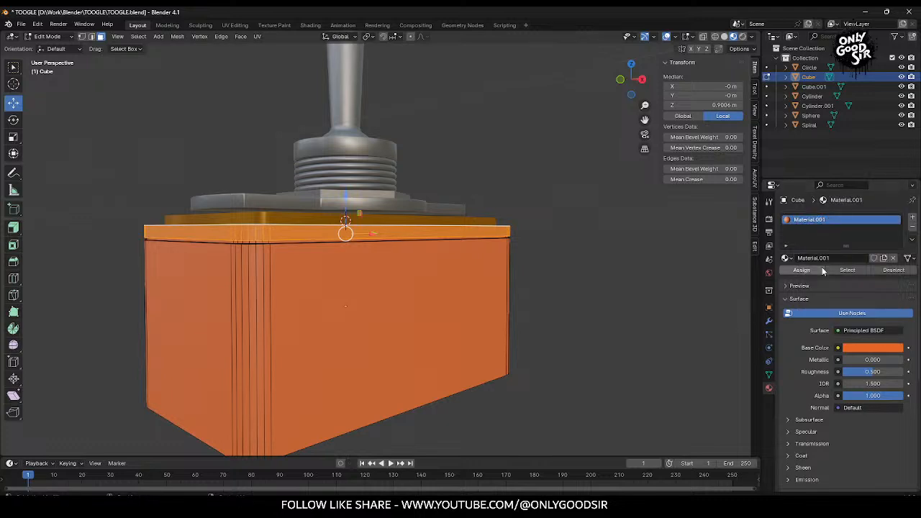
# Step: Rename the housing's new orange material COPPER
pyautogui.doubleClick(807, 220)
pyautogui.write('COP')
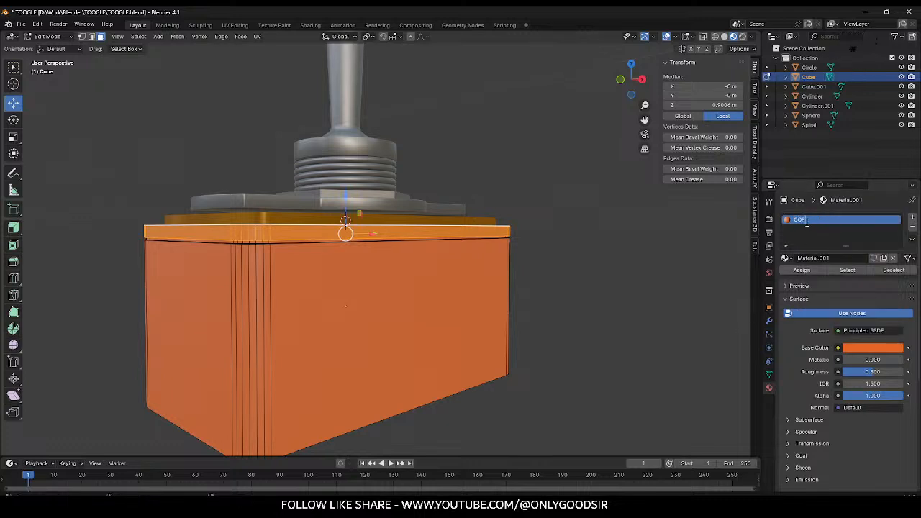
pyautogui.write('PER')
pyautogui.press('Return')
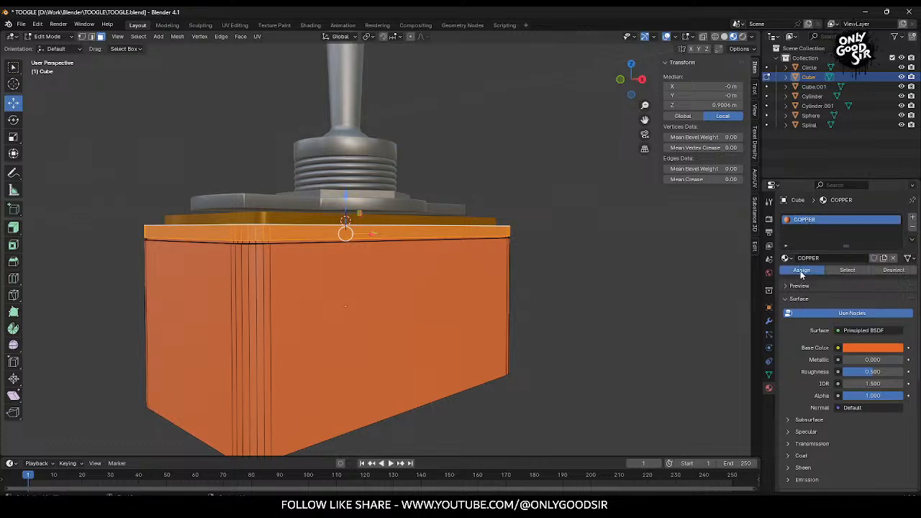
# Step: Invert the face selection on the housing and assign a second new material to the body below the copper rim
pyautogui.click(138, 36)
pyautogui.click(148, 80)
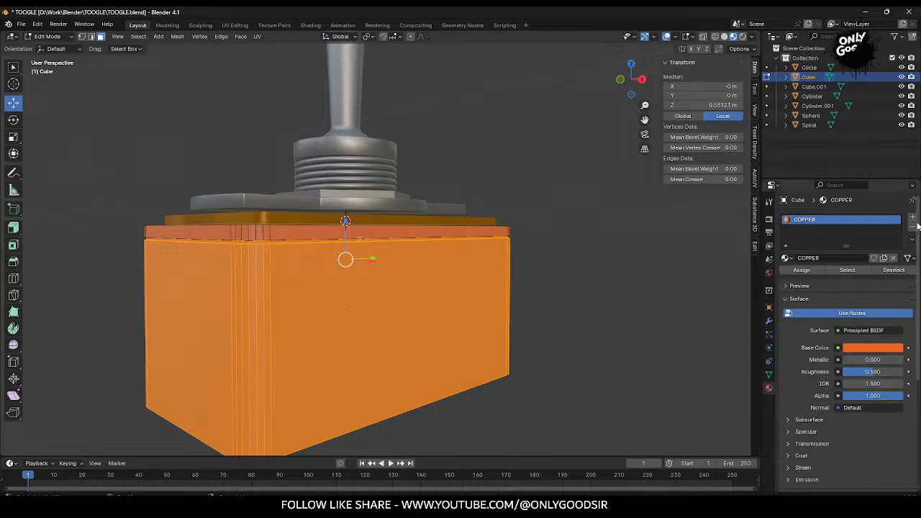
pyautogui.click(913, 217)
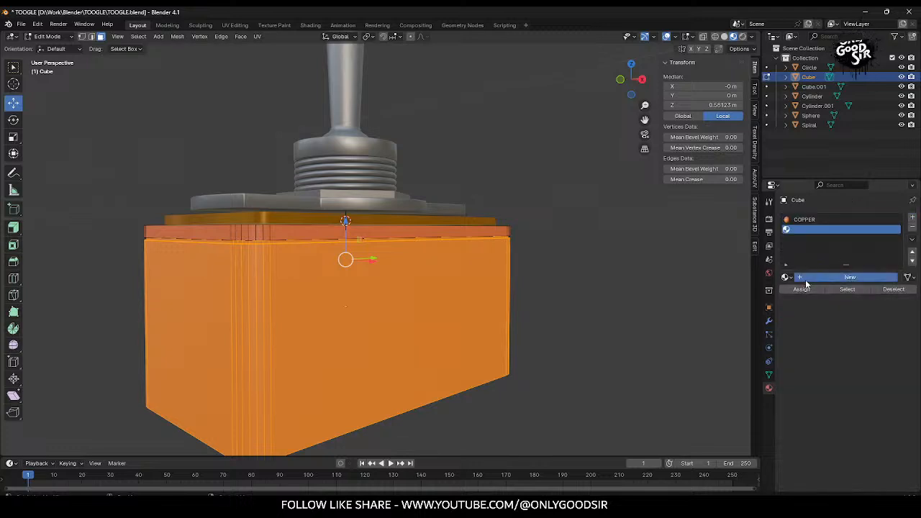
pyautogui.click(806, 280)
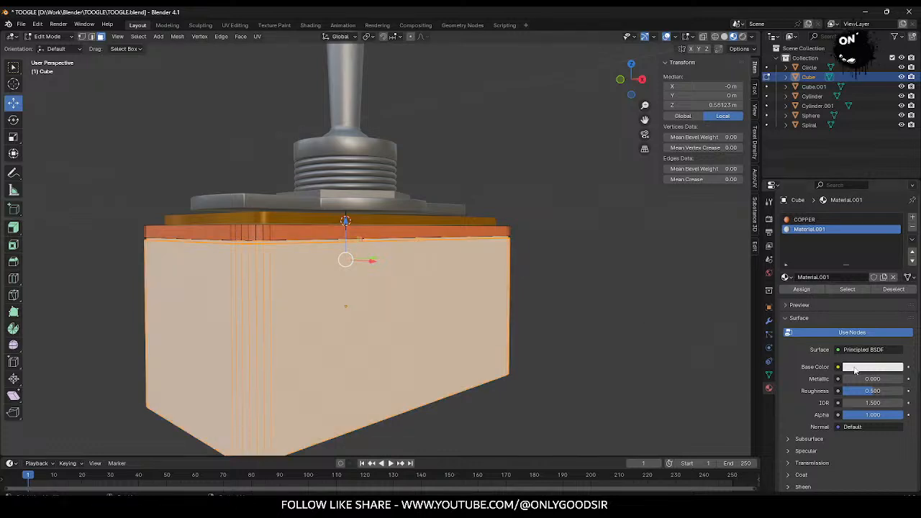
# Step: Give the housing body's new material a near-black base color and a roughness of 0.217
pyautogui.click(854, 369)
pyautogui.moveTo(897, 271); pyautogui.dragTo(895, 297)
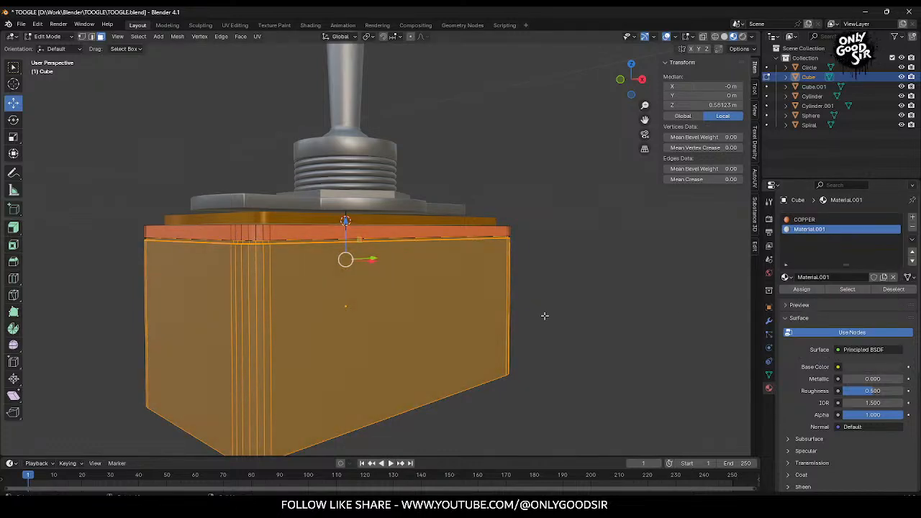
pyautogui.press('Tab')
pyautogui.moveTo(873, 379); pyautogui.dragTo(856, 379)
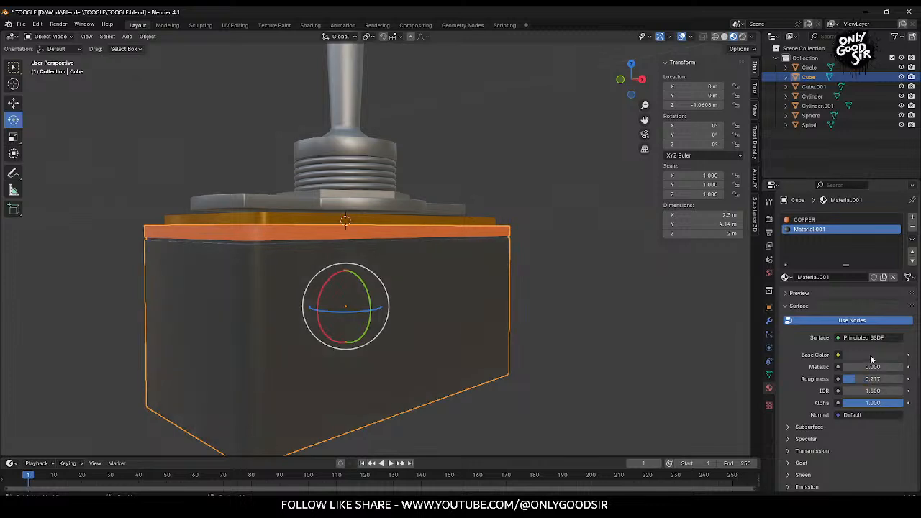
pyautogui.click(872, 357)
pyautogui.moveTo(897, 272); pyautogui.dragTo(896, 284)
pyautogui.scroll(-4, 539, 325)
pyautogui.moveTo(528, 331); pyautogui.dragTo(446, 305, button='middle')
pyautogui.scroll(2, 462, 315)
pyautogui.scroll(1, 489, 322)
# Step: Open Steam, launch Substance 3D Painter 2024 from the library and minimize the Steam window
pyautogui.press('super')
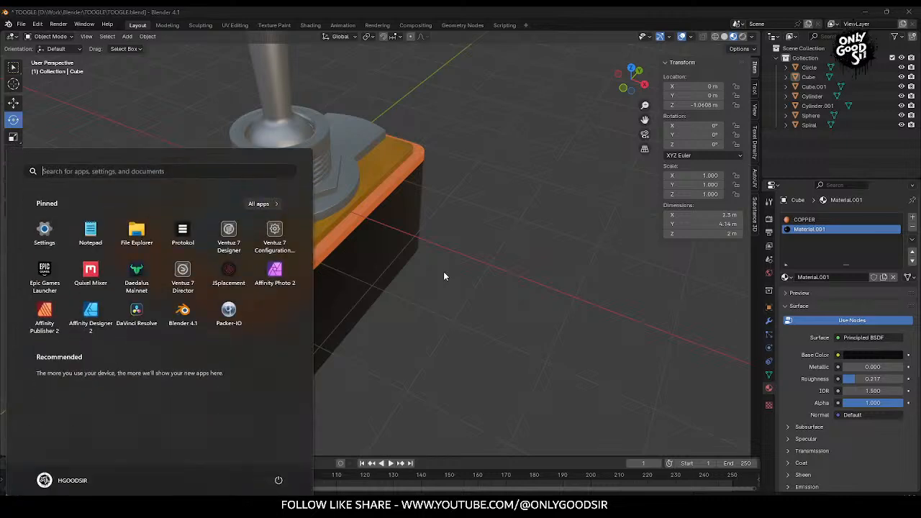
pyautogui.write('steam')
pyautogui.press('Return')
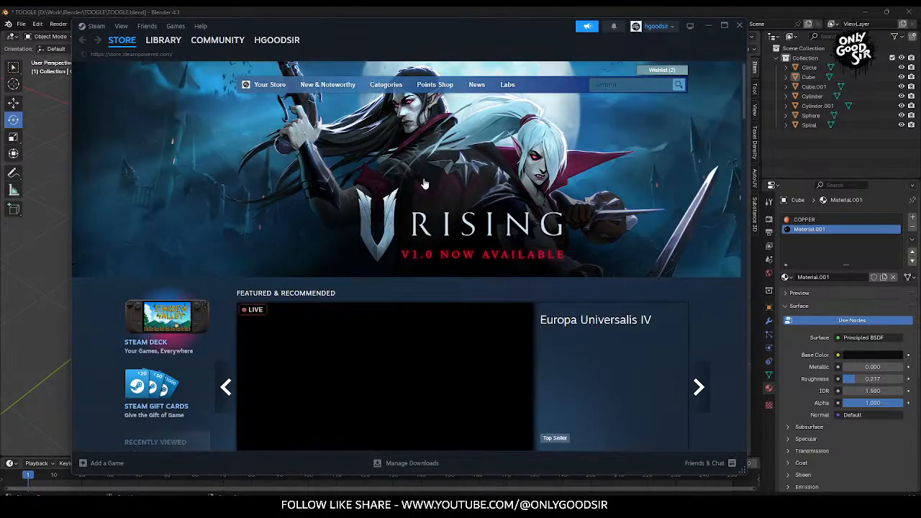
pyautogui.click(164, 40)
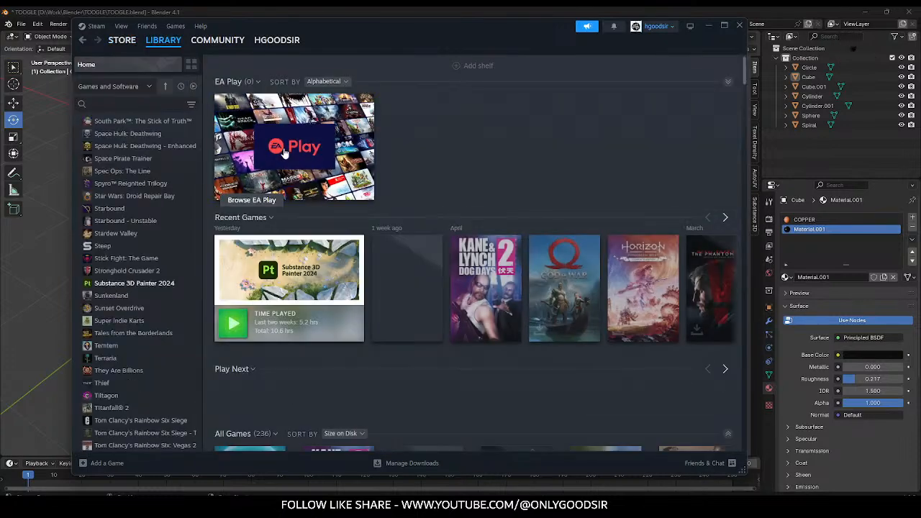
pyautogui.click(393, 273)
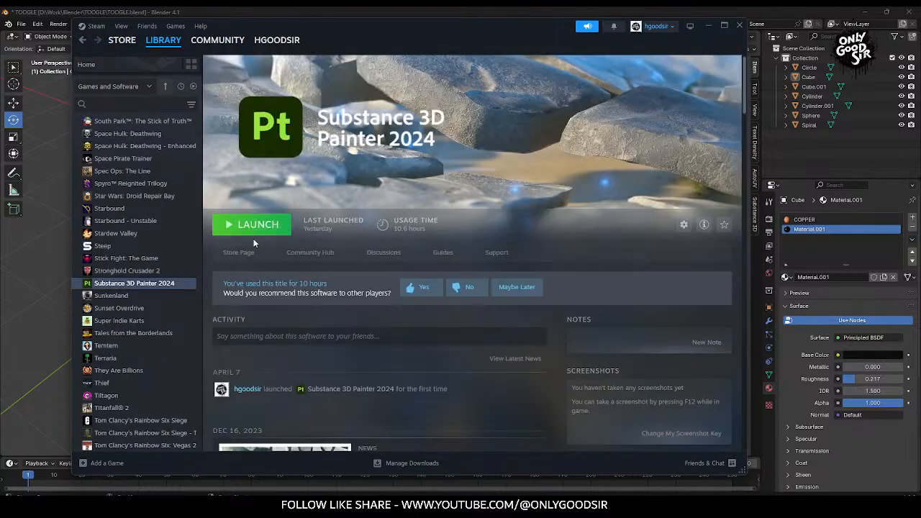
pyautogui.click(258, 225)
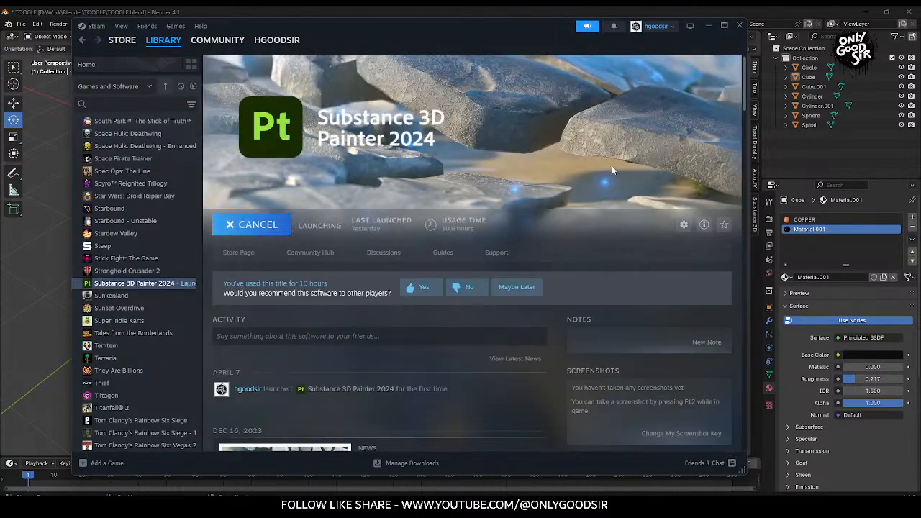
pyautogui.click(707, 26)
pyautogui.click(570, 54)
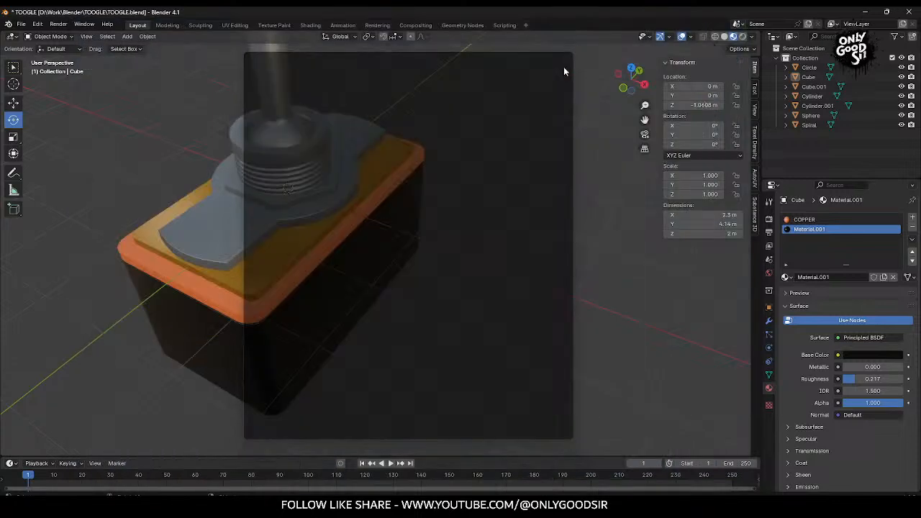
# Step: Select all parts of the toggle switch in Blender and save the file
pyautogui.scroll(-4, 388, 309)
pyautogui.moveTo(191, 89); pyautogui.dragTo(327, 235)
pyautogui.moveTo(193, 87); pyautogui.dragTo(521, 403)
pyautogui.click(21, 24)
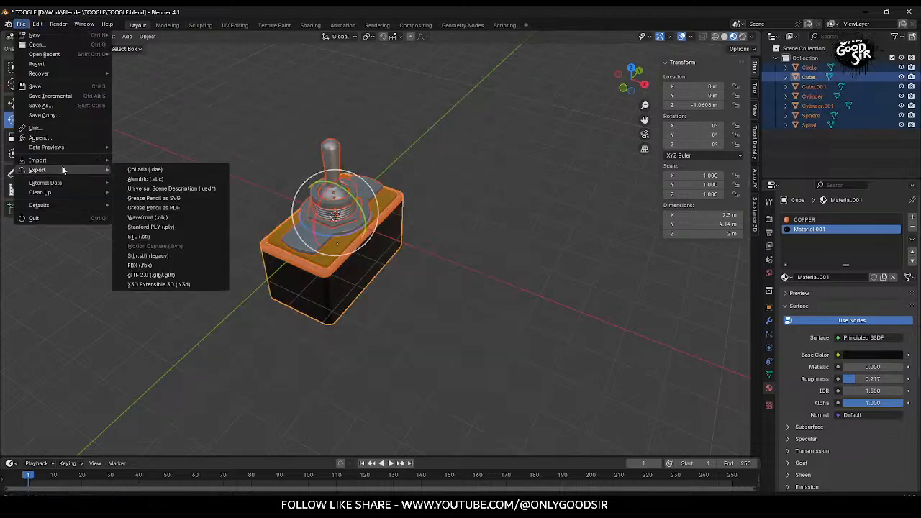
pyautogui.click(45, 86)
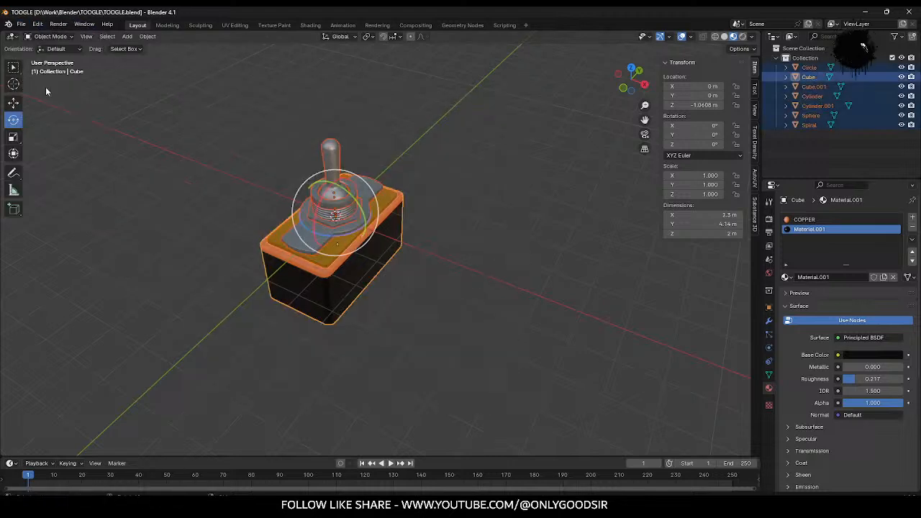
# Step: Export the model in FBX format as TOOGLE.fbx into the TOOGLE folder
pyautogui.click(22, 24)
pyautogui.moveTo(45, 169)
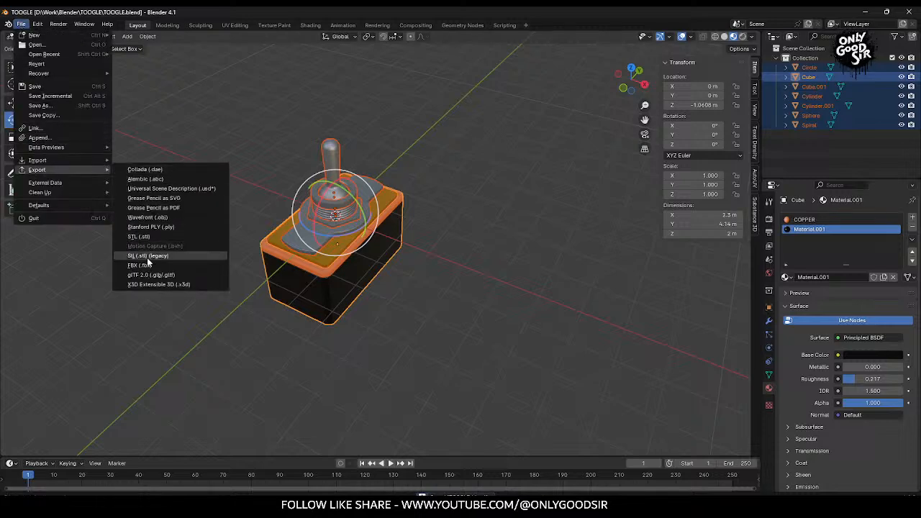
pyautogui.click(147, 267)
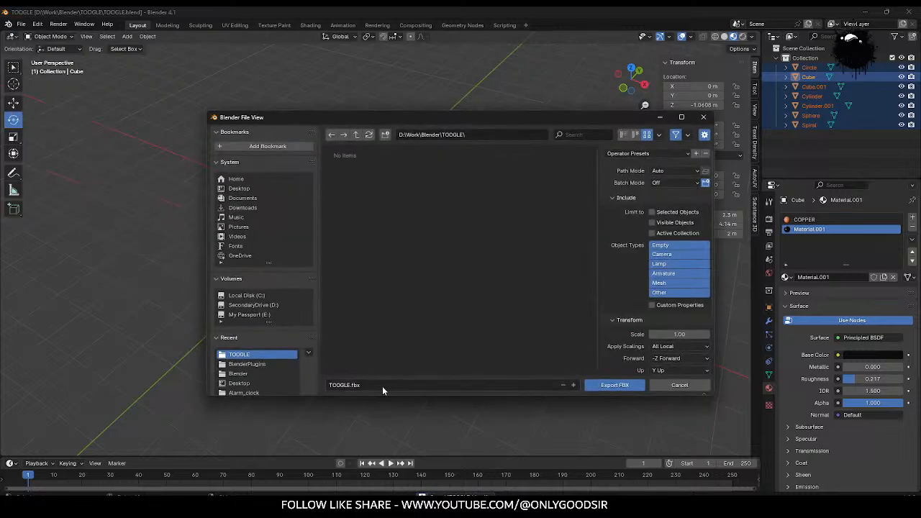
pyautogui.click(620, 385)
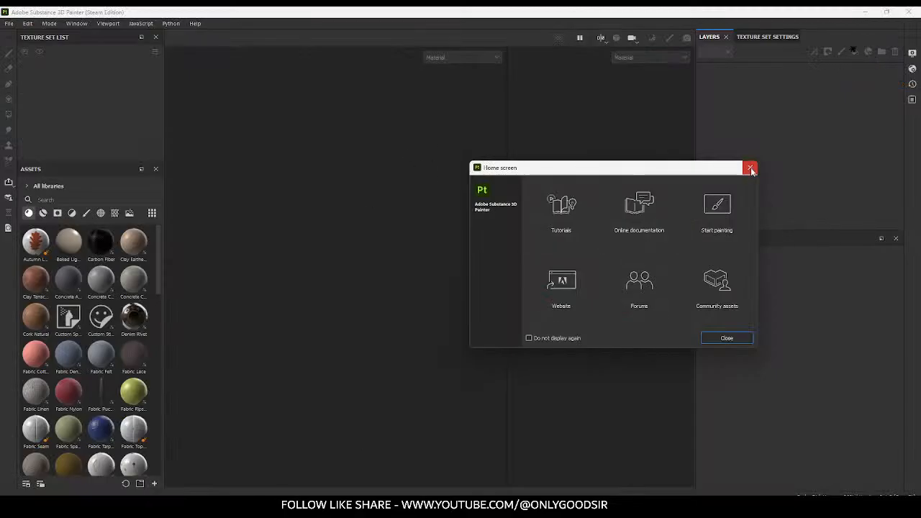
# Step: In Substance 3D Painter, dismiss the home screen and start a new project using TOOGLE.fbx from the TOOGLE folder
pyautogui.click(753, 166)
pyautogui.click(8, 23)
pyautogui.click(16, 34)
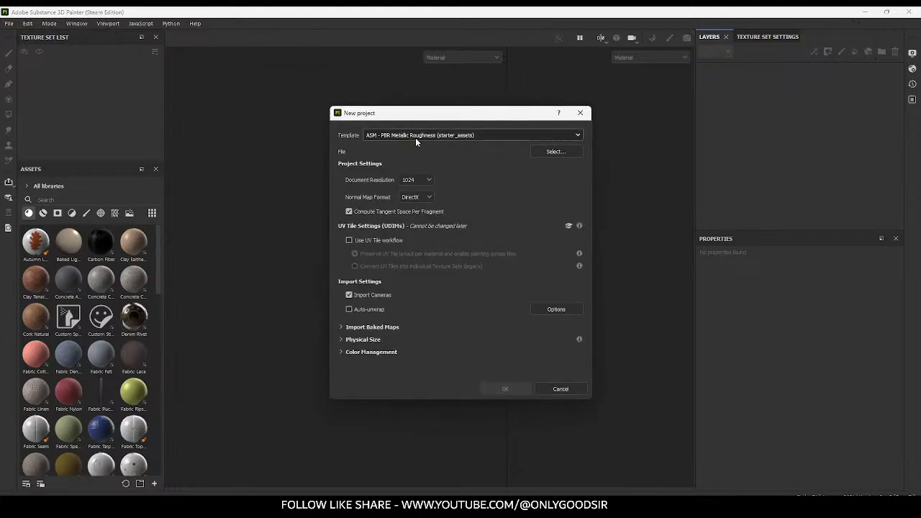
pyautogui.click(557, 154)
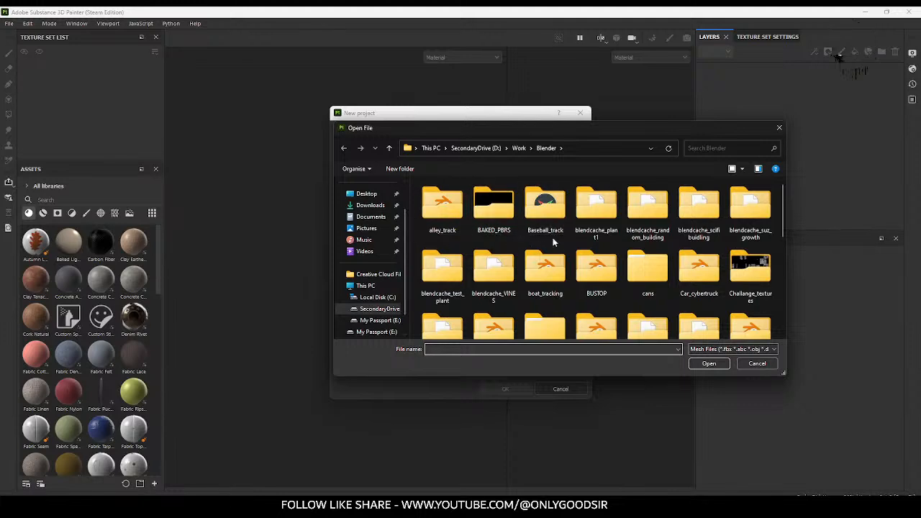
pyautogui.scroll(-5, 569, 259)
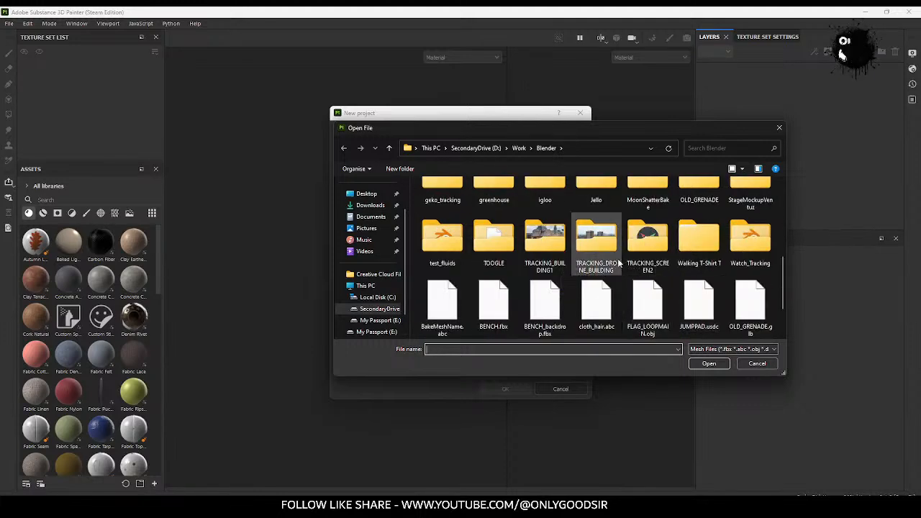
pyautogui.doubleClick(494, 237)
pyautogui.click(442, 209)
pyautogui.click(702, 364)
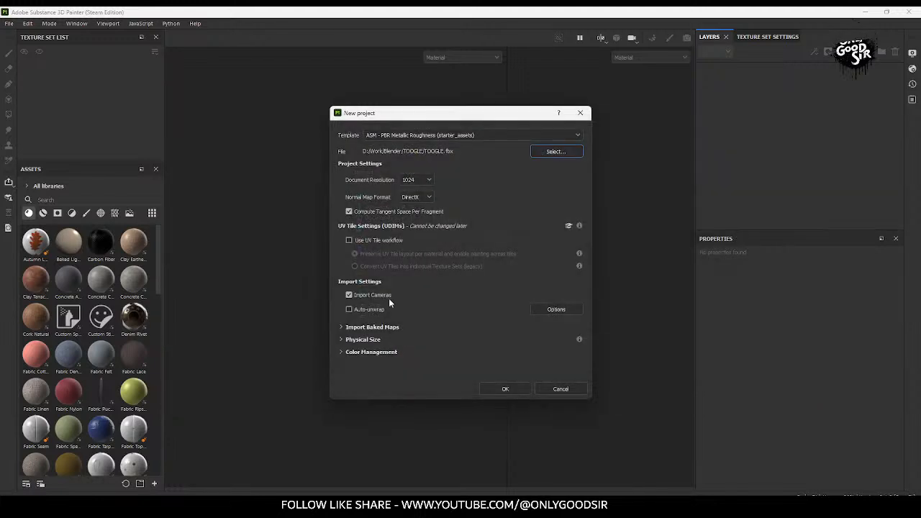
# Step: Set the new project's document resolution to 2048, create it and inspect the imported switch model
pyautogui.click(417, 180)
pyautogui.click(409, 231)
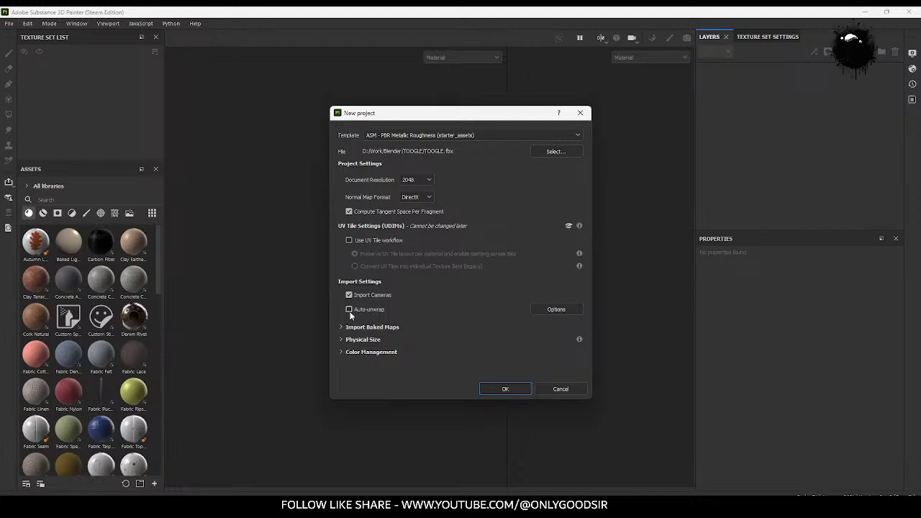
pyautogui.click(504, 388)
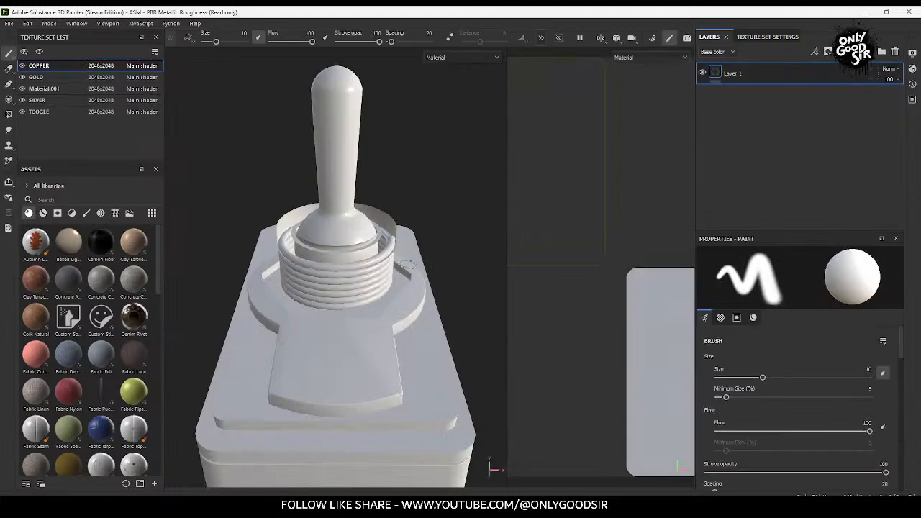
pyautogui.keyDown('alt'); pyautogui.moveTo(387, 306); pyautogui.dragTo(329, 268); pyautogui.keyUp('alt')
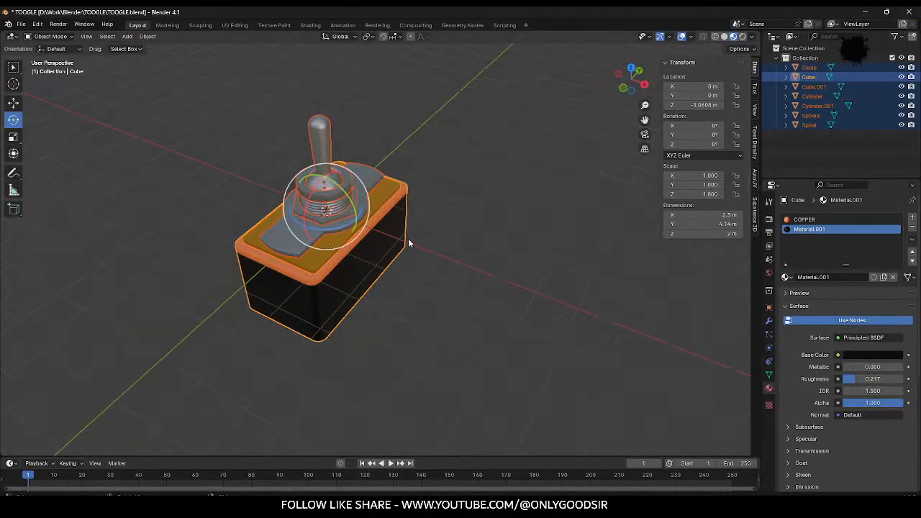
# Step: Switch back to Blender and turn on the Face Orientation overlay for the viewport
pyautogui.moveTo(411, 241); pyautogui.dragTo(497, 190, button='middle')
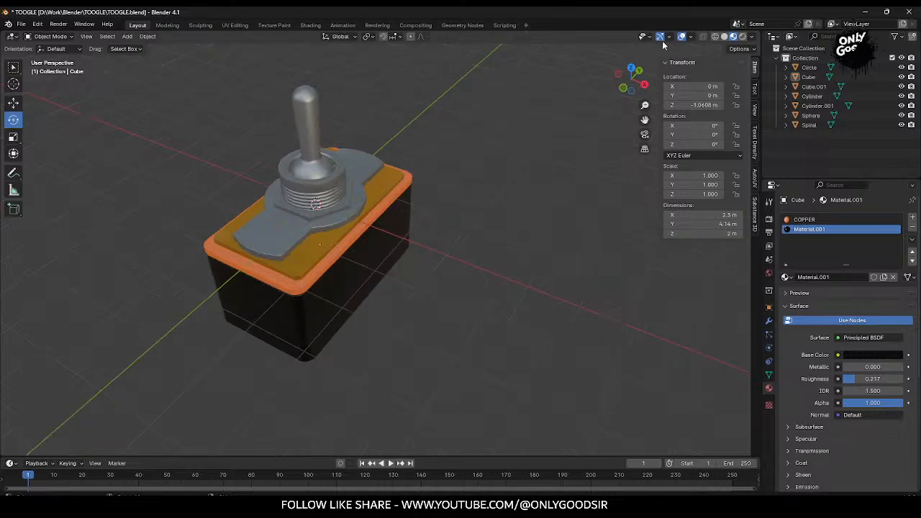
pyautogui.click(691, 37)
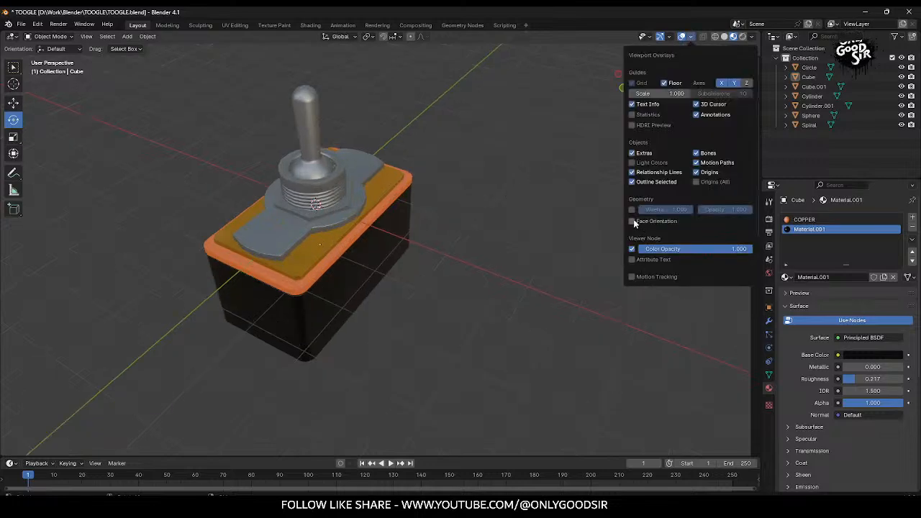
pyautogui.click(633, 221)
# Step: Flip the normals of the ring on top of the threaded collar in Edit Mode, then return to Object Mode
pyautogui.scroll(5, 393, 254)
pyautogui.moveTo(407, 221); pyautogui.dragTo(380, 182, button='middle')
pyautogui.click(377, 161)
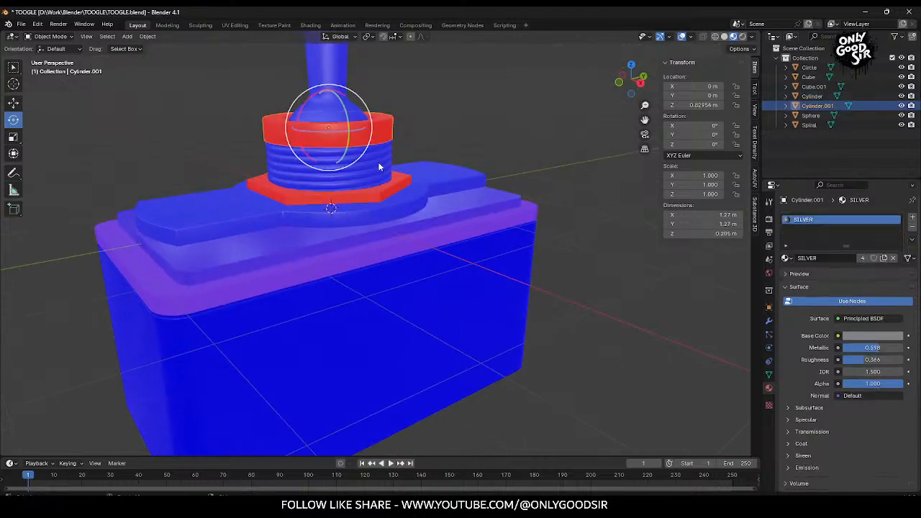
pyautogui.click(376, 152)
pyautogui.click(377, 143)
pyautogui.click(374, 140)
pyautogui.click(372, 137)
pyautogui.click(376, 146)
pyautogui.click(377, 147)
pyautogui.press('Tab')
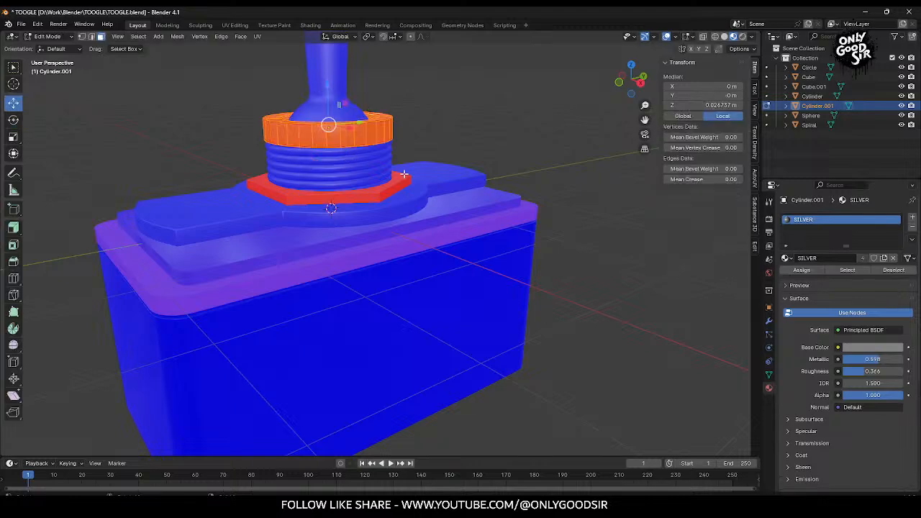
pyautogui.click(239, 37)
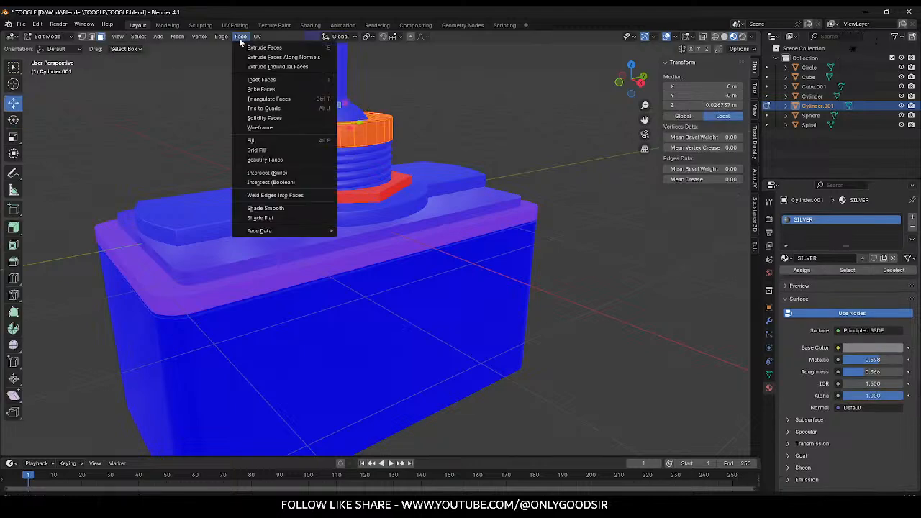
pyautogui.moveTo(177, 36)
pyautogui.moveTo(218, 199)
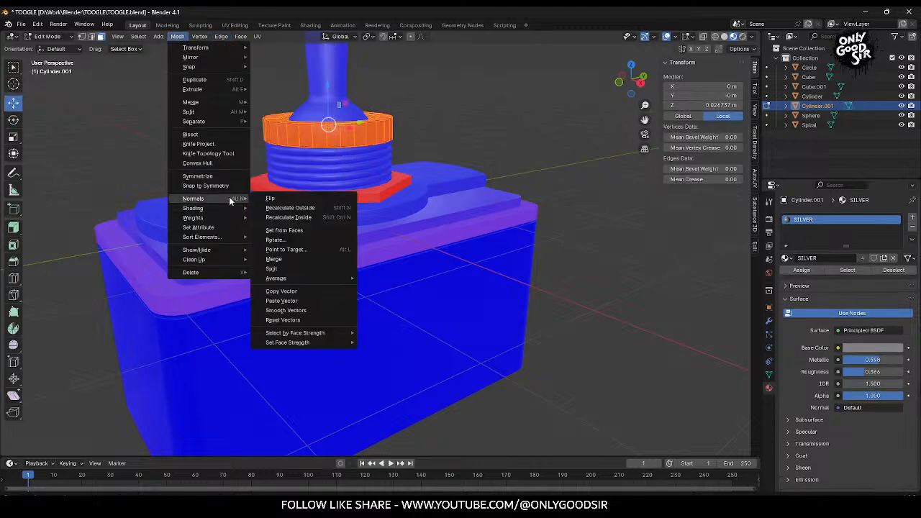
pyautogui.click(269, 199)
pyautogui.click(436, 123)
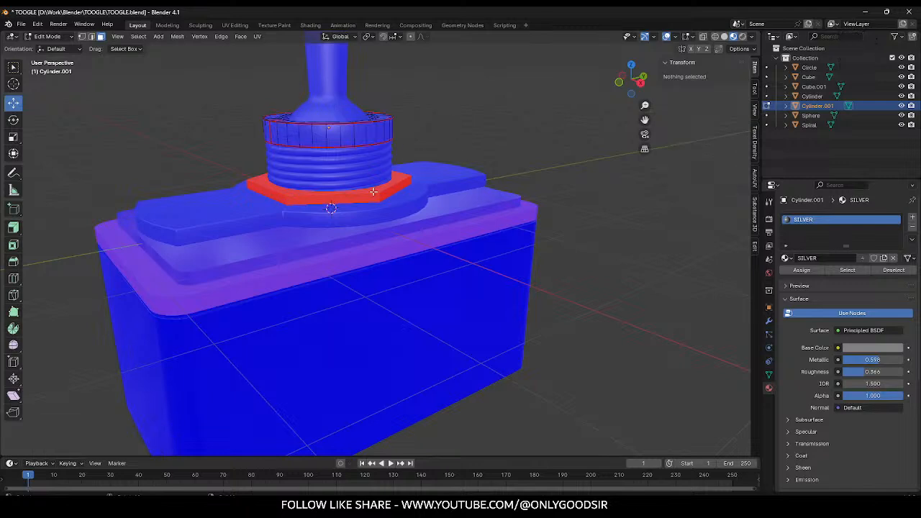
pyautogui.press('Tab')
# Step: Flip the normals of the hexagonal nut below the threads, leave Edit Mode and clear the selection
pyautogui.click(375, 192)
pyautogui.press('Tab')
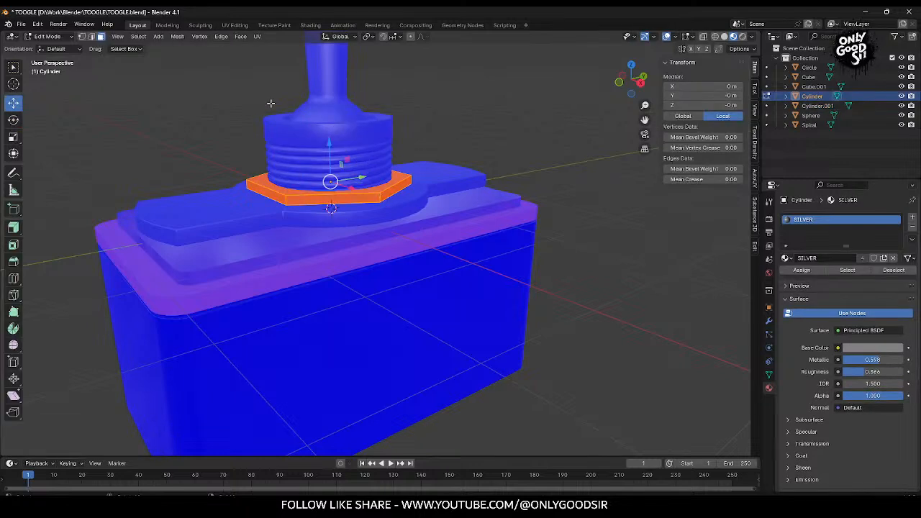
pyautogui.click(179, 37)
pyautogui.moveTo(216, 201)
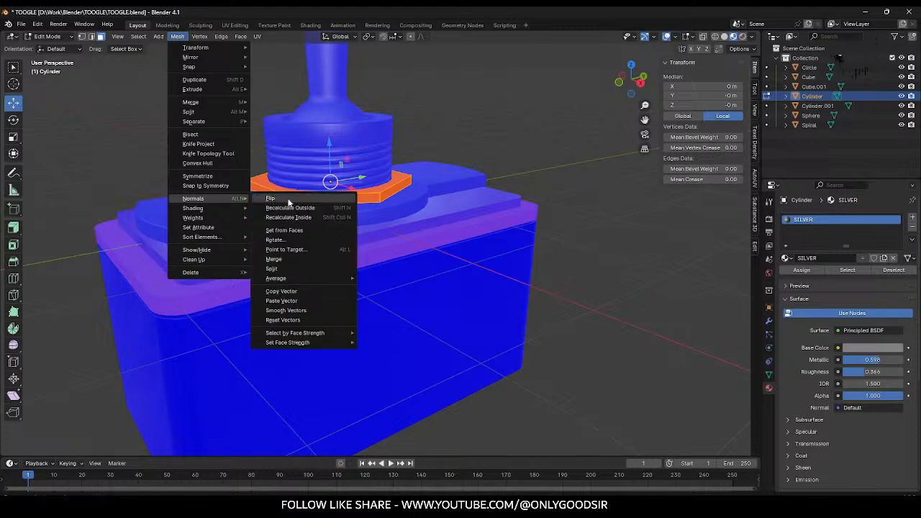
pyautogui.click(266, 198)
pyautogui.press('Tab')
pyautogui.click(438, 122)
# Step: Select every part of the toggle switch in Object Mode and export them as FBX, overwriting TOOGLE.fbx
pyautogui.scroll(-3, 432, 158)
pyautogui.moveTo(425, 193); pyautogui.dragTo(360, 187, button='middle')
pyautogui.moveTo(231, 69); pyautogui.dragTo(458, 360)
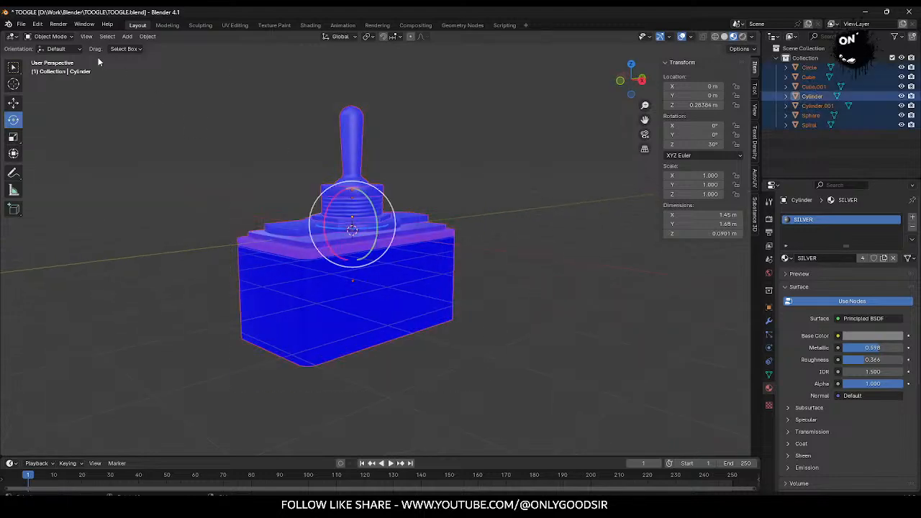
pyautogui.click(22, 24)
pyautogui.moveTo(57, 171)
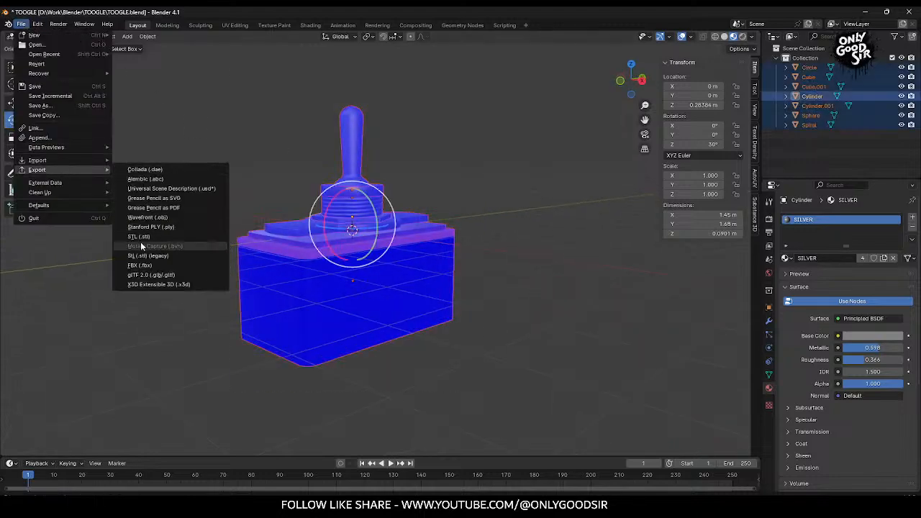
pyautogui.click(144, 267)
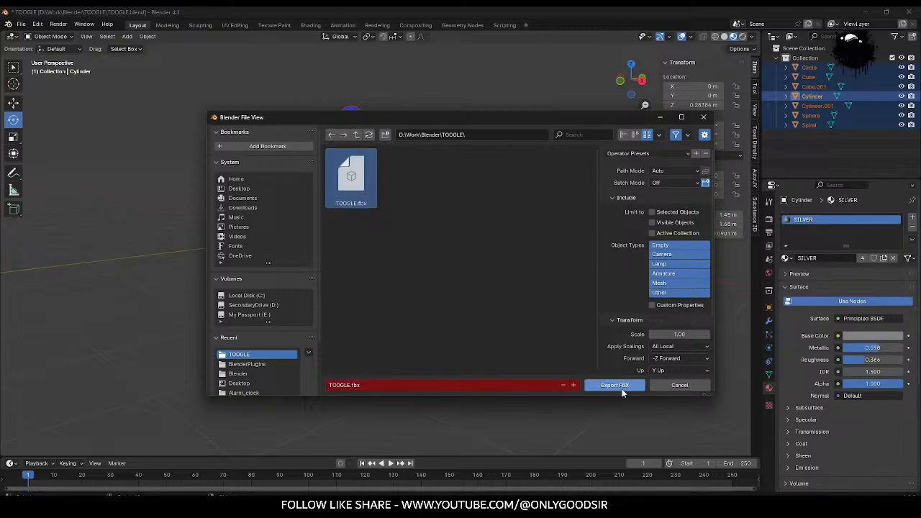
pyautogui.click(613, 386)
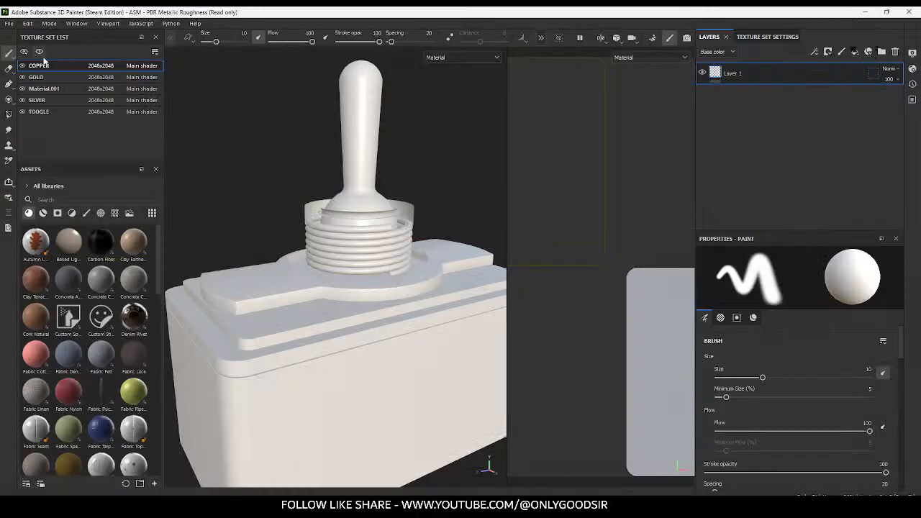
# Step: Switch to Substance 3D Painter, reimport the updated mesh and inspect the collar and hexagonal nut
pyautogui.click(28, 24)
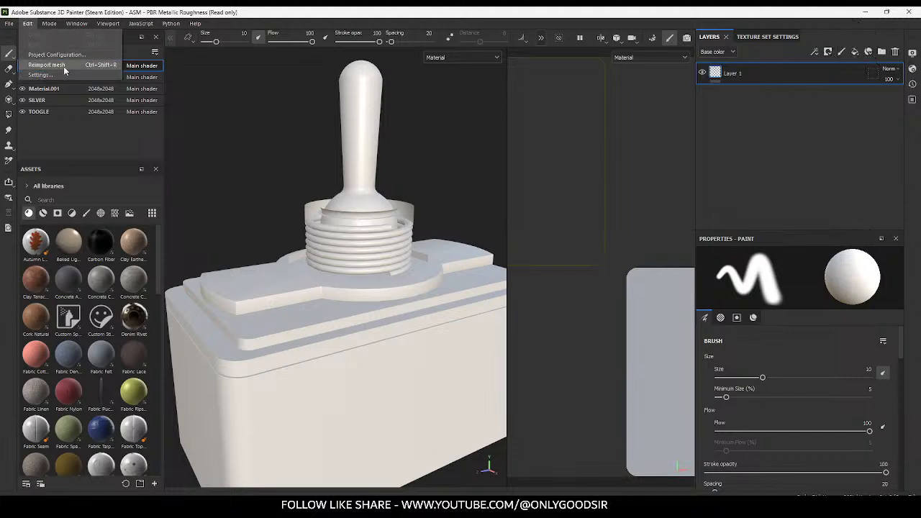
pyautogui.click(51, 64)
pyautogui.moveTo(291, 272)
pyautogui.keyDown('alt'); pyautogui.mouseDown()
pyautogui.moveTo(346, 312)
pyautogui.moveTo(442, 261)
pyautogui.moveTo(295, 197)
pyautogui.moveTo(317, 314)
pyautogui.moveTo(275, 290)
pyautogui.moveTo(323, 283)
pyautogui.mouseUp(); pyautogui.keyUp('alt')
pyautogui.scroll(-2, 323, 285)
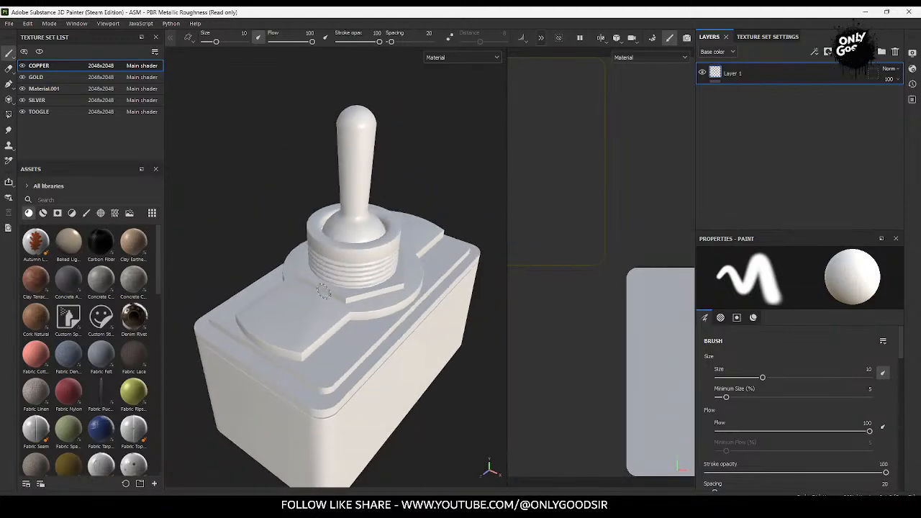
pyautogui.keyDown('alt'); pyautogui.moveTo(387, 296); pyautogui.dragTo(387, 266); pyautogui.keyUp('alt')
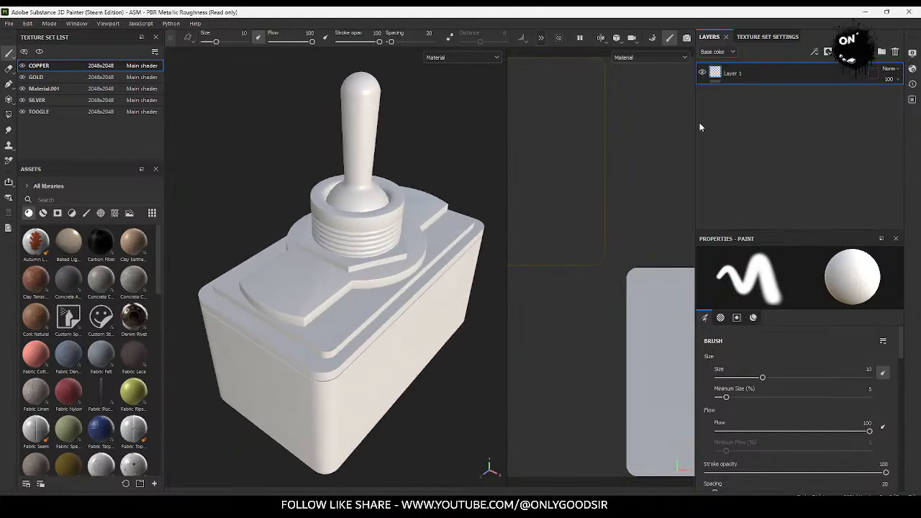
# Step: Enter mesh map baking mode and set the output size to 2048 and the Ambient occlusion Secondary Rays to 256
pyautogui.click(653, 39)
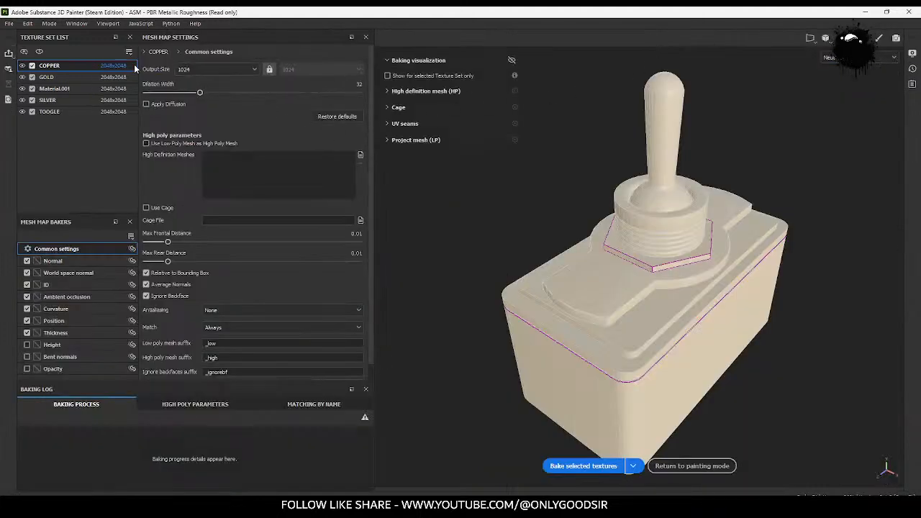
pyautogui.click(215, 69)
pyautogui.click(193, 131)
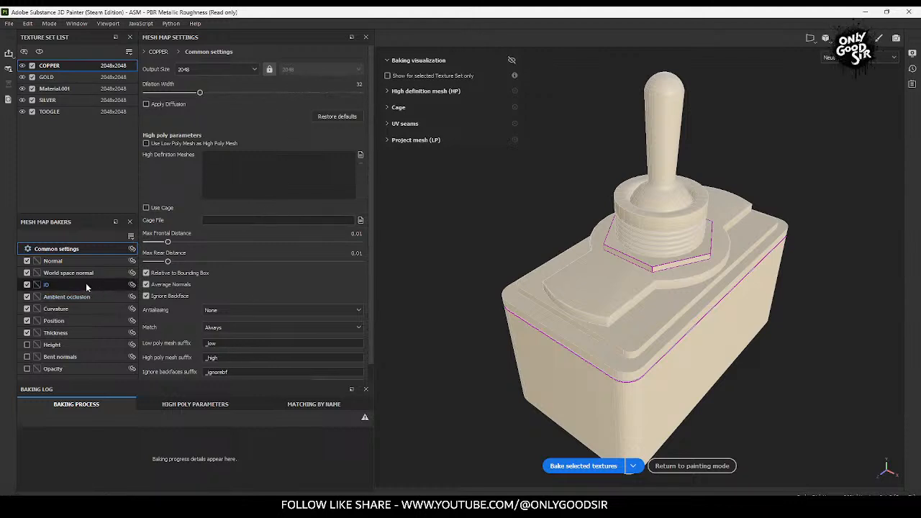
pyautogui.click(68, 298)
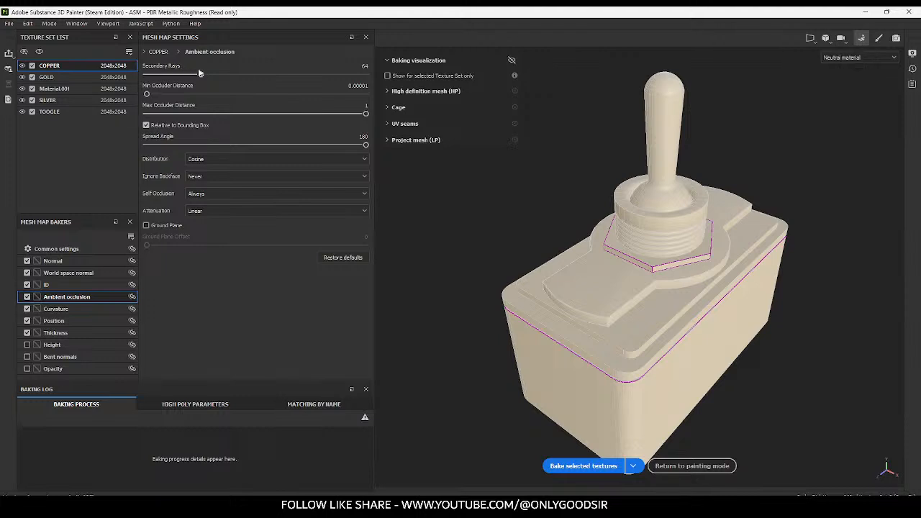
pyautogui.moveTo(200, 74); pyautogui.dragTo(407, 89)
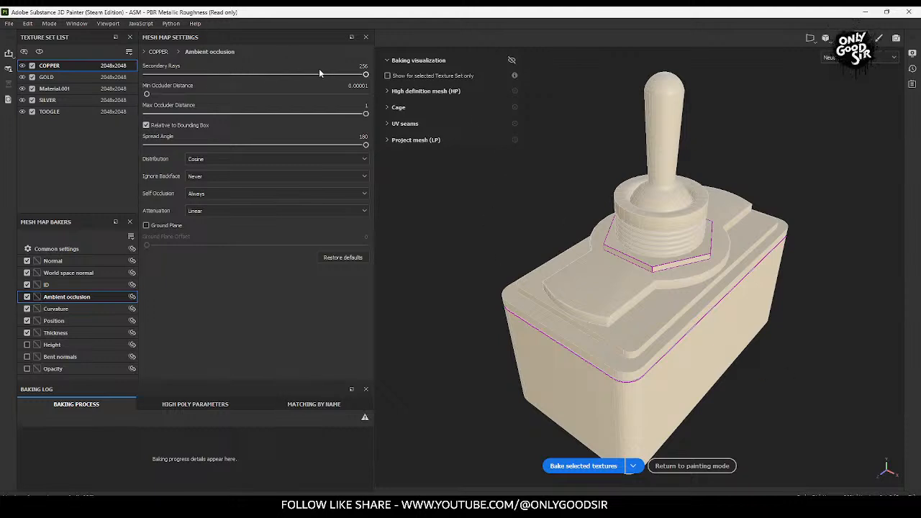
# Step: Bake the mesh maps for the selected texture sets and return to painting mode
pyautogui.click(573, 467)
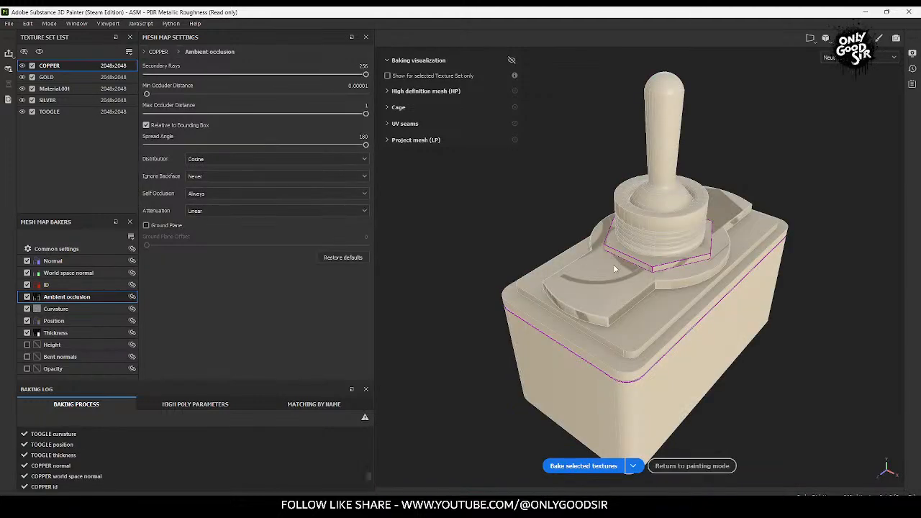
pyautogui.click(691, 466)
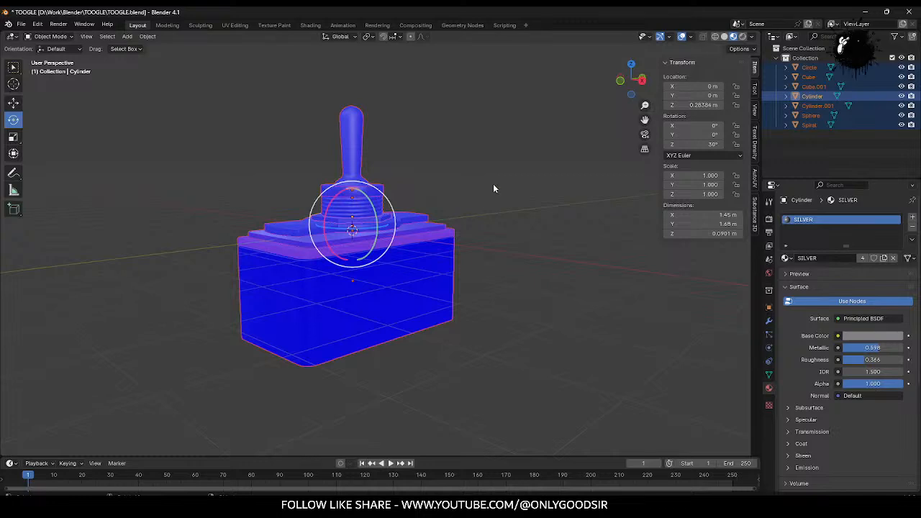
# Step: Switch back to Blender, clear the all-parts selection and turn off the Face Orientation overlay
pyautogui.click(493, 183)
pyautogui.click(410, 225)
pyautogui.moveTo(411, 230); pyautogui.dragTo(411, 245, button='middle')
pyautogui.scroll(1, 411, 245)
pyautogui.click(690, 36)
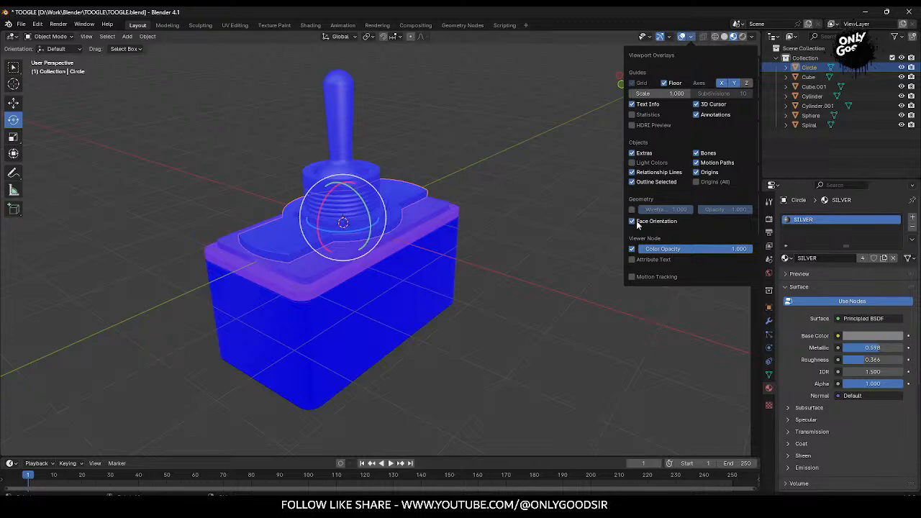
pyautogui.click(638, 224)
pyautogui.scroll(6, 403, 245)
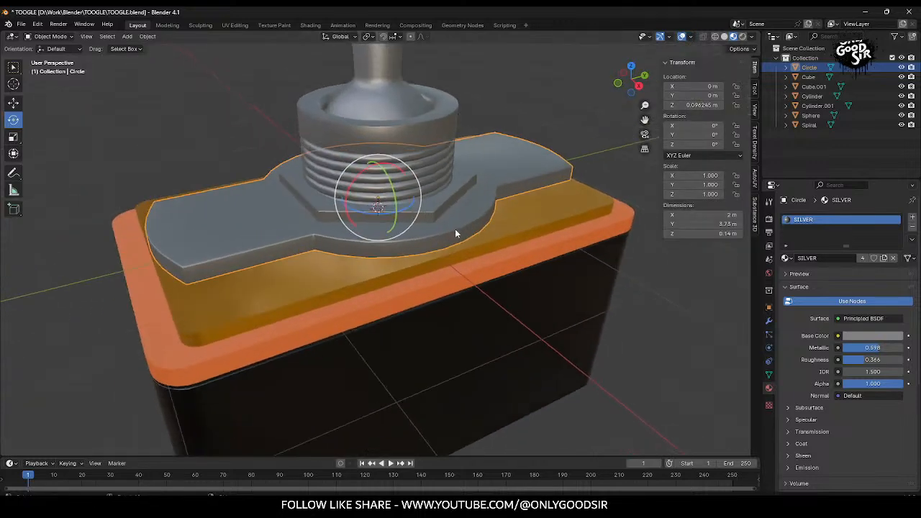
# Step: Join the collar ring, spiral thread, hexagonal nut and silver top plate into one object
pyautogui.click(443, 202)
pyautogui.click(447, 155)
pyautogui.click(445, 134)
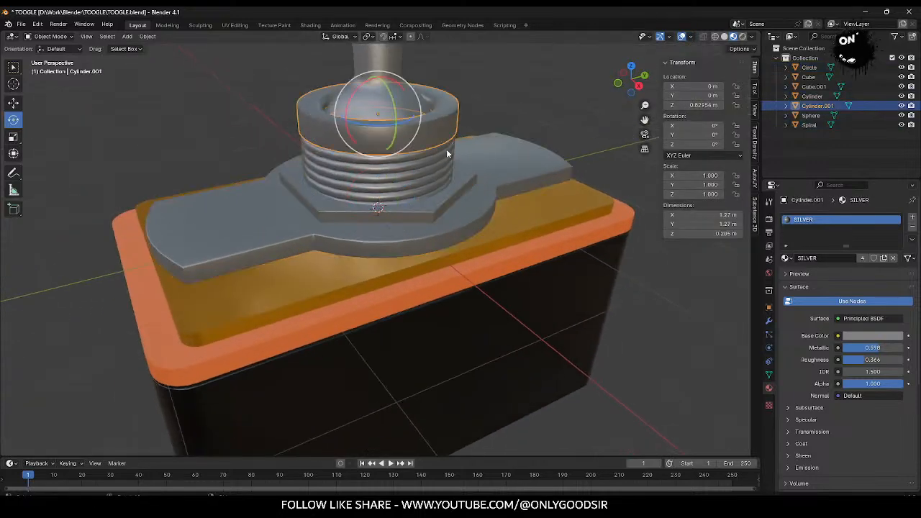
pyautogui.scroll(-2, 459, 167)
pyautogui.keyDown('shift'); pyautogui.click(430, 201); pyautogui.keyUp('shift')
pyautogui.keyDown('shift'); pyautogui.click(430, 201); pyautogui.keyUp('shift')
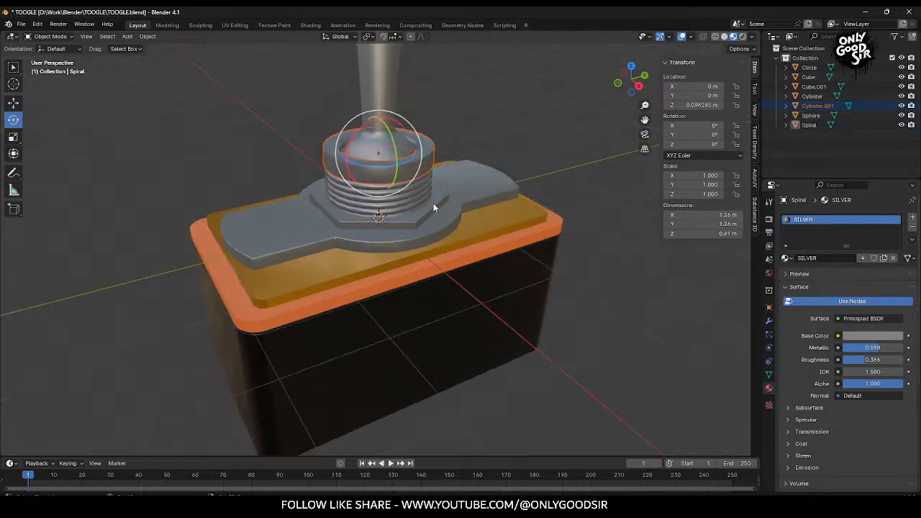
pyautogui.keyDown('shift'); pyautogui.click(434, 192); pyautogui.keyUp('shift')
pyautogui.keyDown('shift'); pyautogui.click(437, 188); pyautogui.keyUp('shift')
pyautogui.keyDown('shift'); pyautogui.click(454, 218); pyautogui.keyUp('shift')
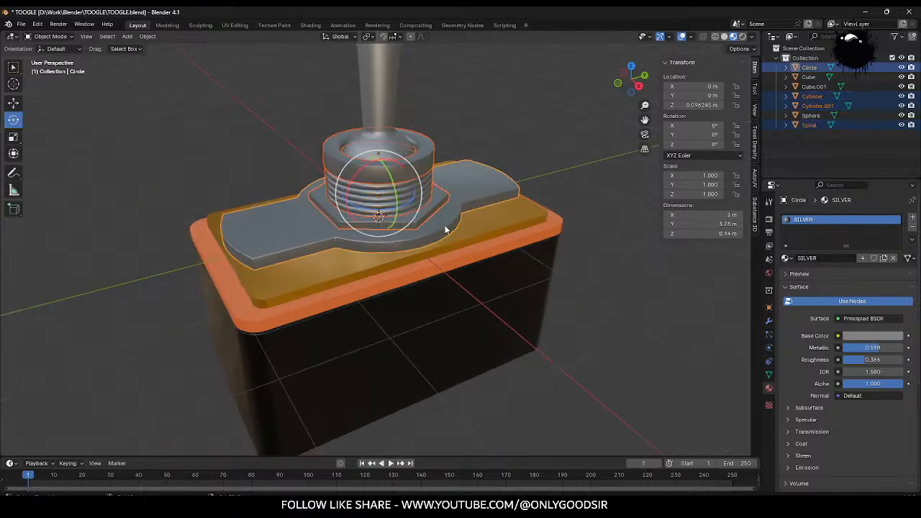
pyautogui.scroll(-2, 431, 202)
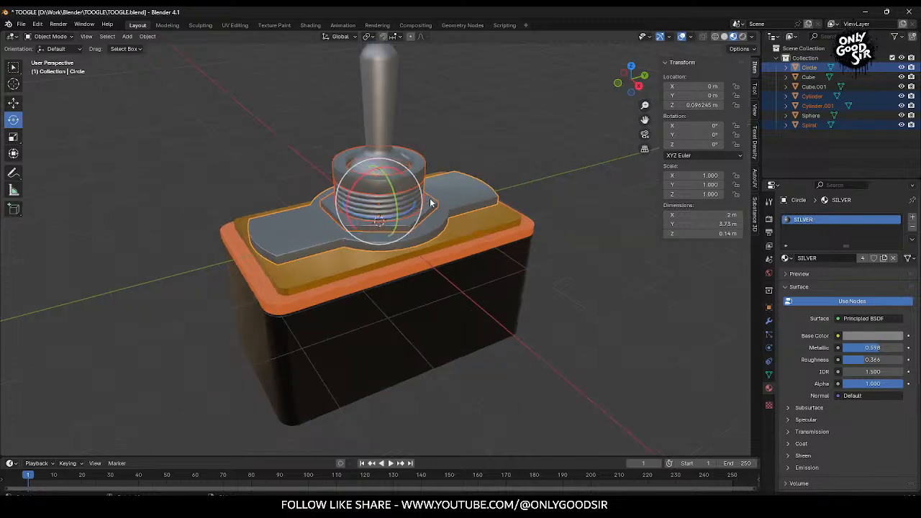
pyautogui.rightClick(429, 189)
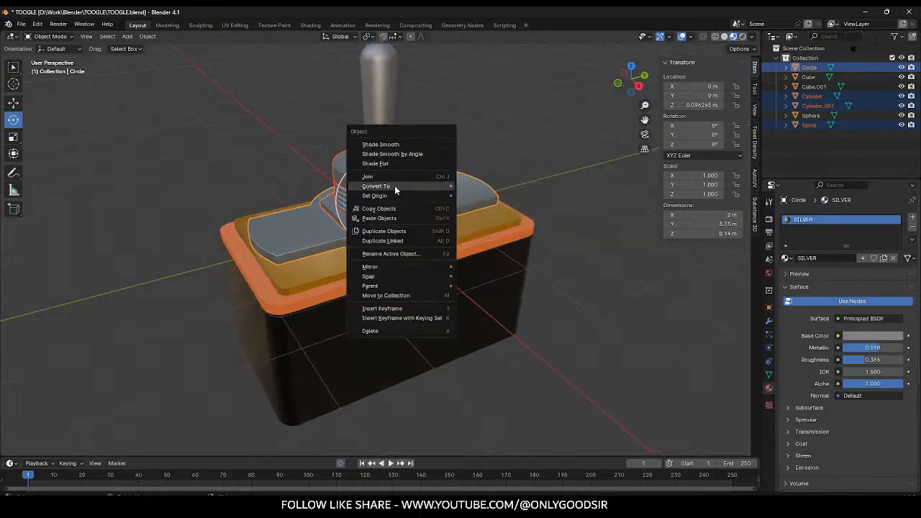
pyautogui.click(368, 176)
# Step: Open the joined silver object in Edit Mode in the UV Editing workspace, select all its UVs and unwrap them
pyautogui.scroll(-1, 503, 179)
pyautogui.press('Tab')
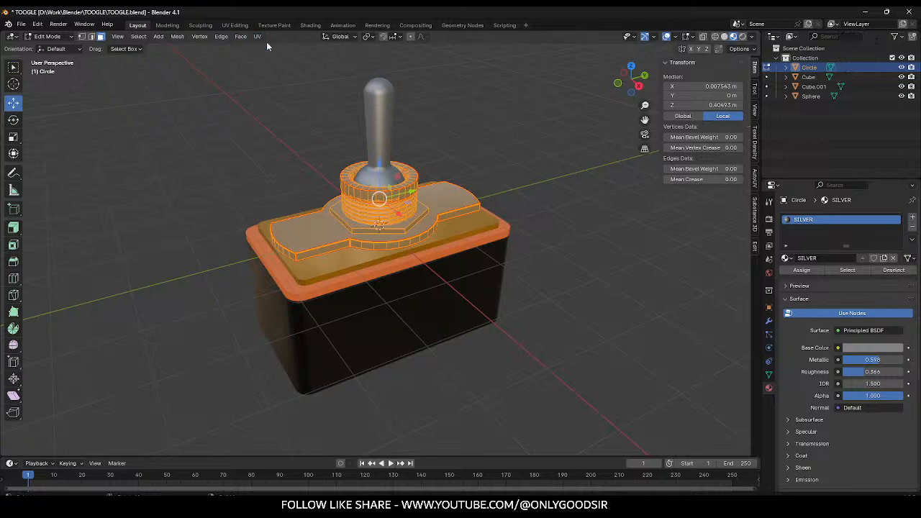
pyautogui.click(234, 26)
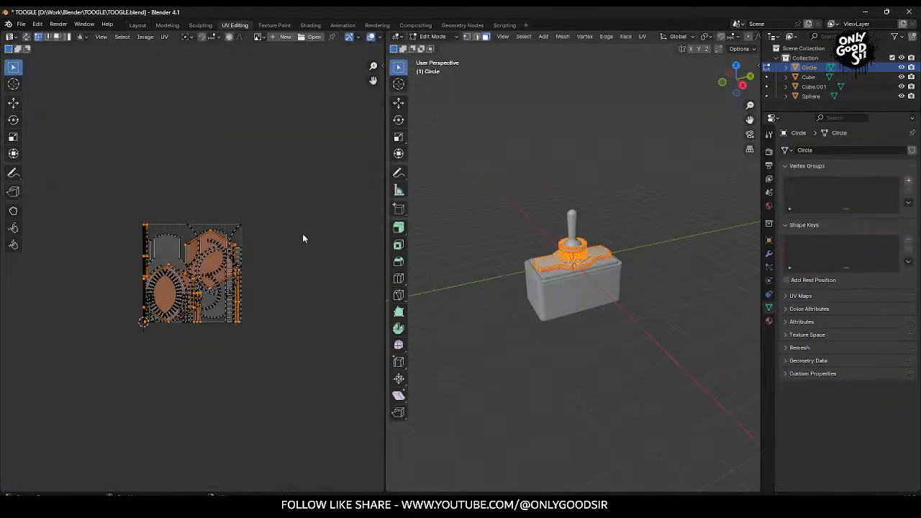
pyautogui.hotkey('alt', 'a')
pyautogui.press('a')
pyautogui.press('u')
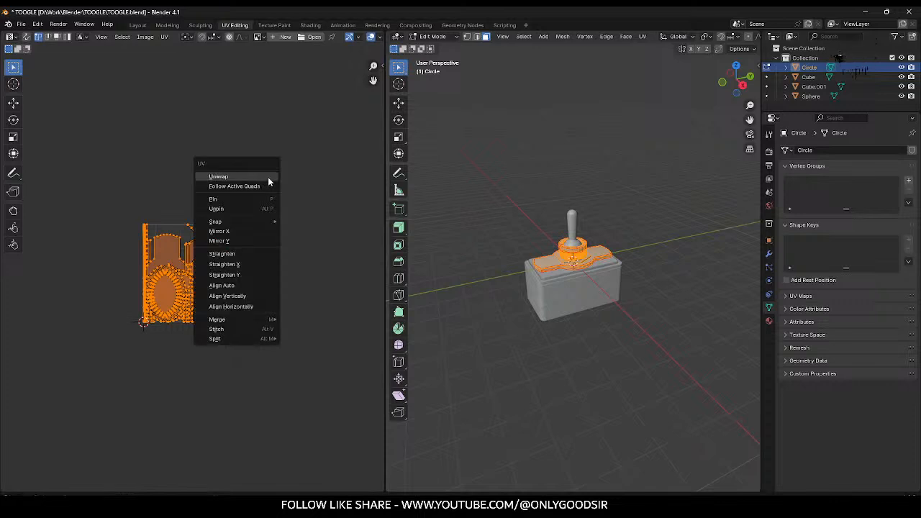
pyautogui.click(256, 176)
# Step: Average the scale of the silver object's UV islands and pack them with the default Pack Islands settings
pyautogui.click(165, 37)
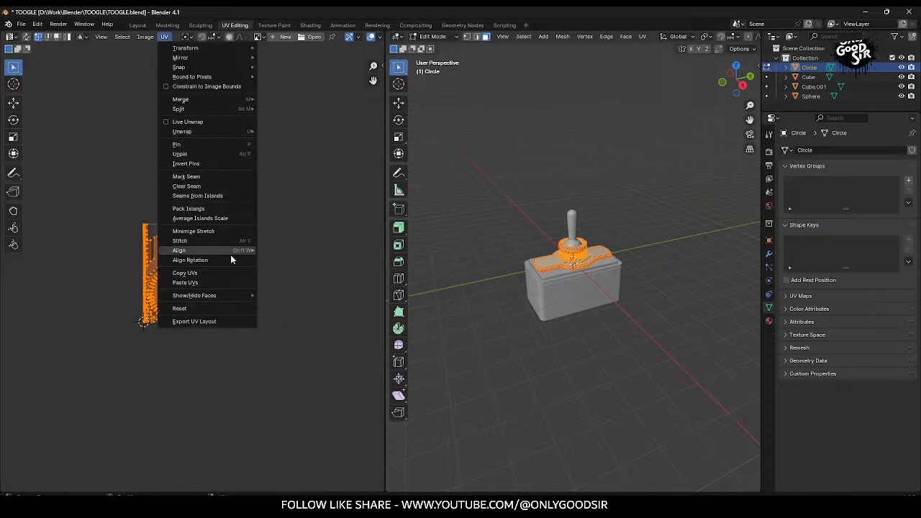
pyautogui.moveTo(229, 131)
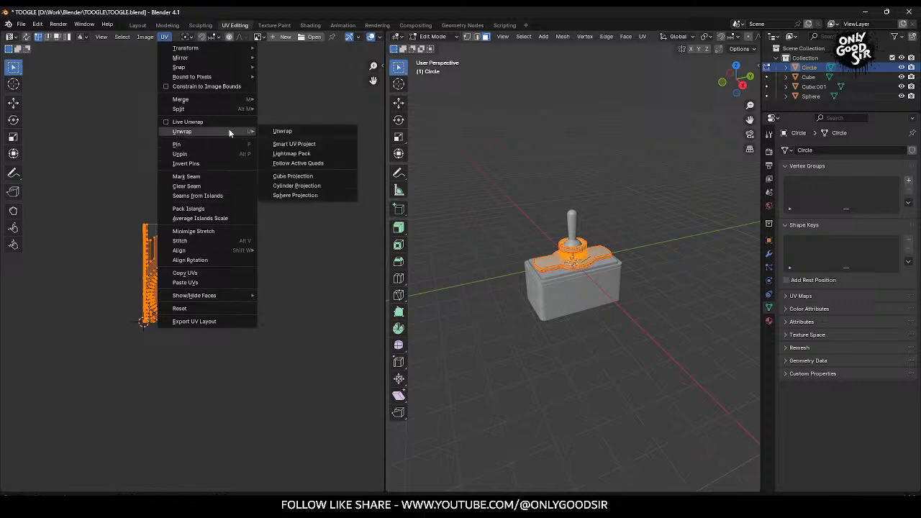
pyautogui.click(214, 218)
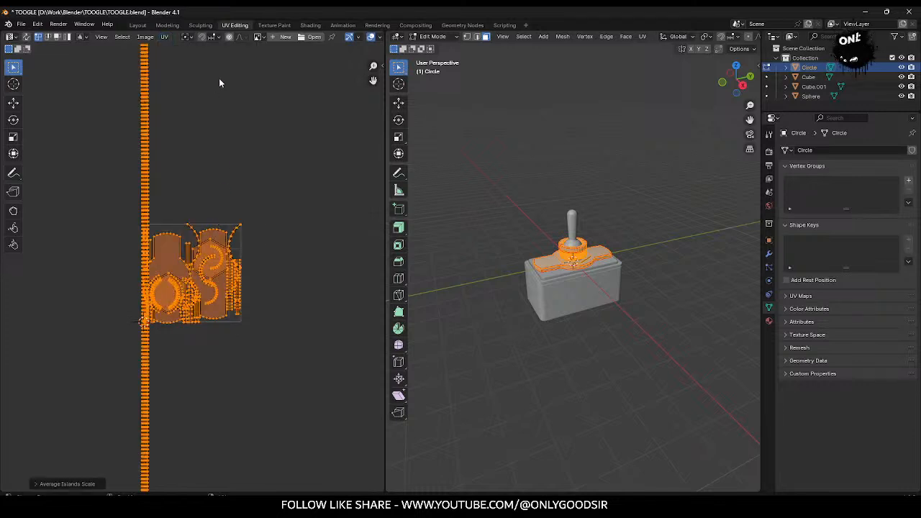
pyautogui.click(165, 36)
pyautogui.click(202, 209)
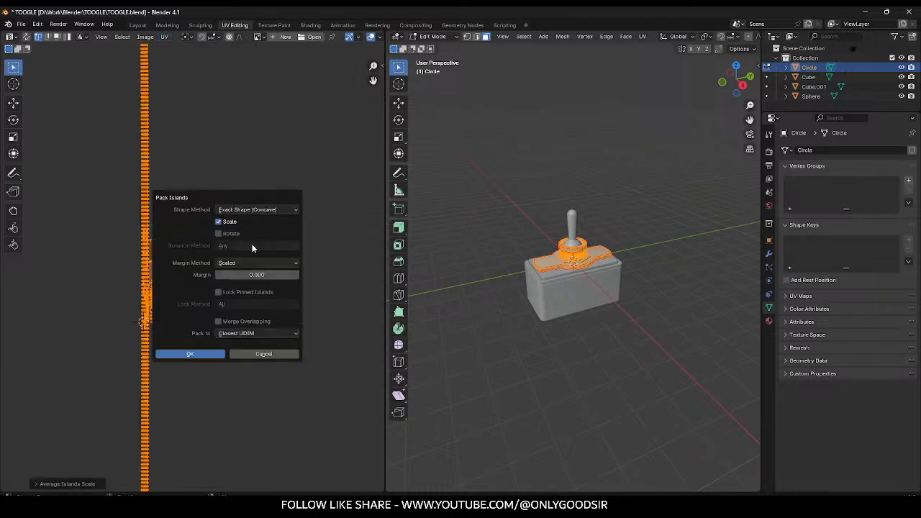
pyautogui.click(209, 354)
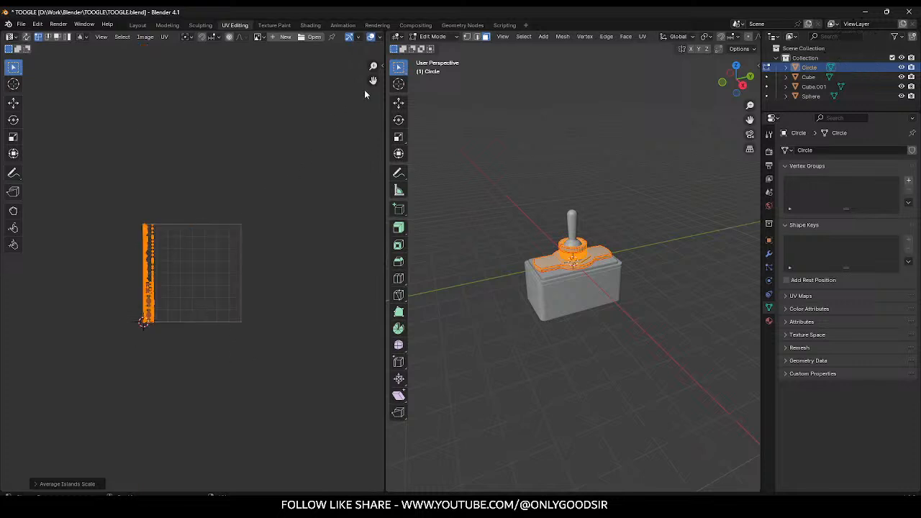
# Step: Repack the silver object's UV islands with UV-Packer at a 2048 by 2048 sheet size
pyautogui.press('n')
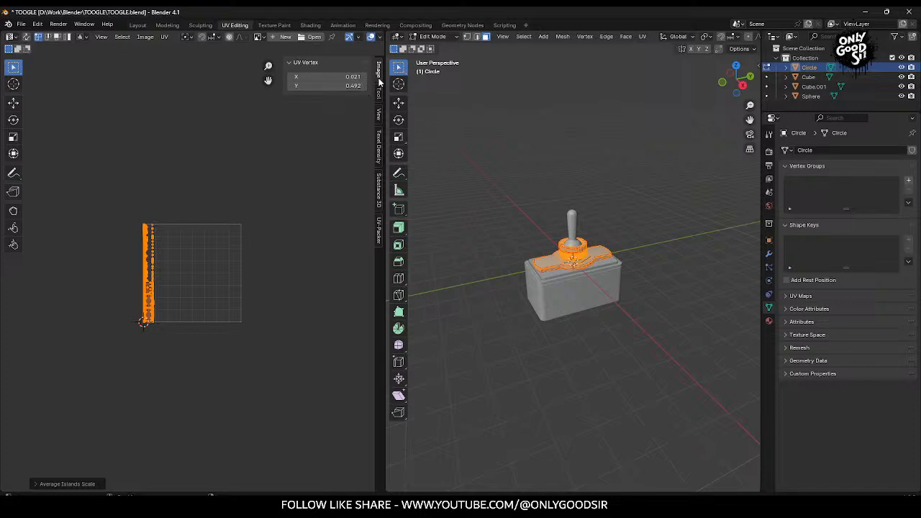
pyautogui.click(380, 229)
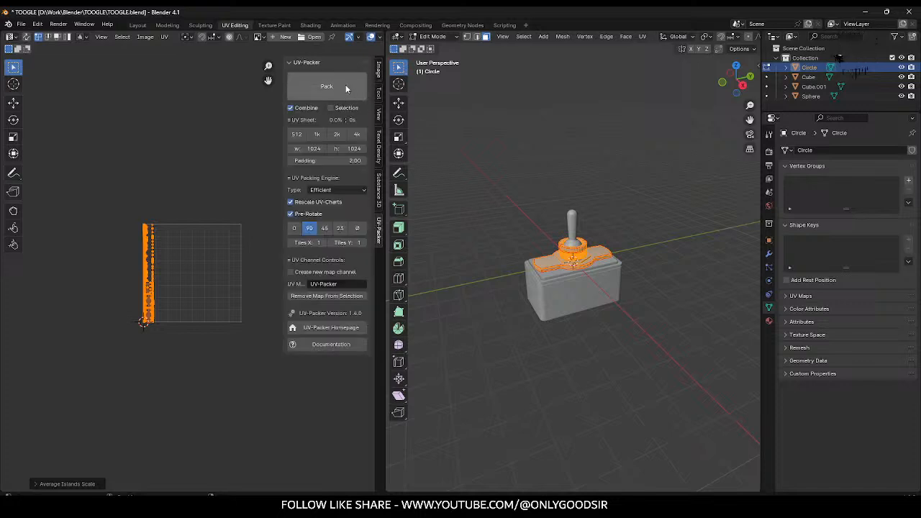
pyautogui.click(344, 134)
pyautogui.click(340, 87)
pyautogui.scroll(3, 186, 240)
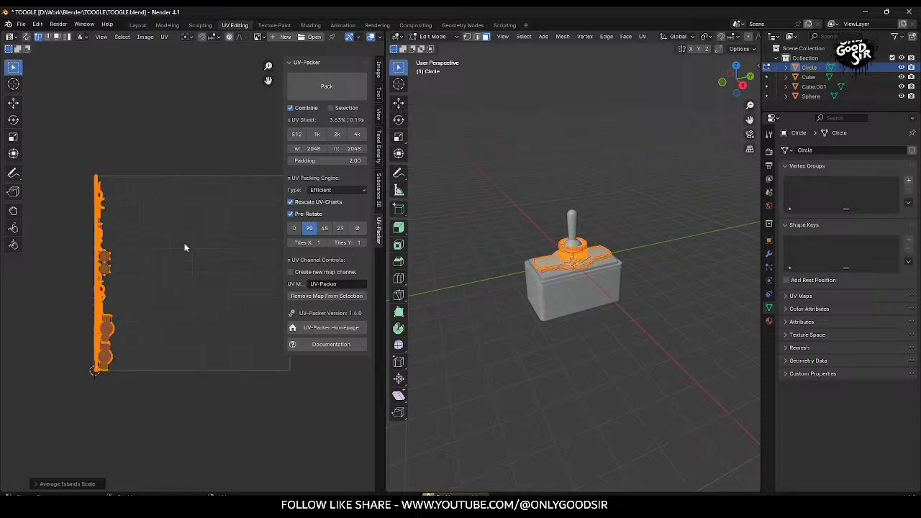
# Step: Examine the packed UV layout of the silver object for island size and use of the UV square
pyautogui.moveTo(173, 238); pyautogui.dragTo(207, 207, button='middle')
pyautogui.scroll(2, 180, 225)
pyautogui.scroll(2, 172, 224)
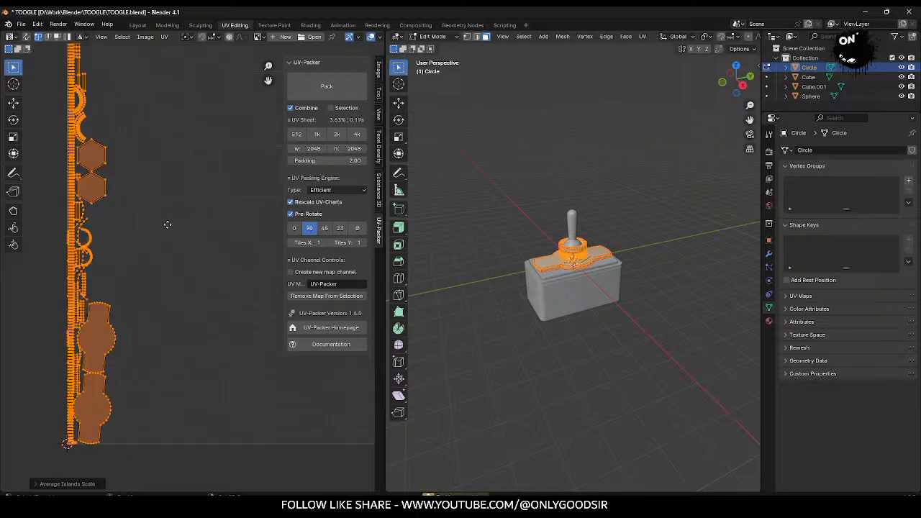
pyautogui.scroll(-1, 192, 219)
pyautogui.scroll(1, 190, 219)
pyautogui.scroll(-2, 183, 234)
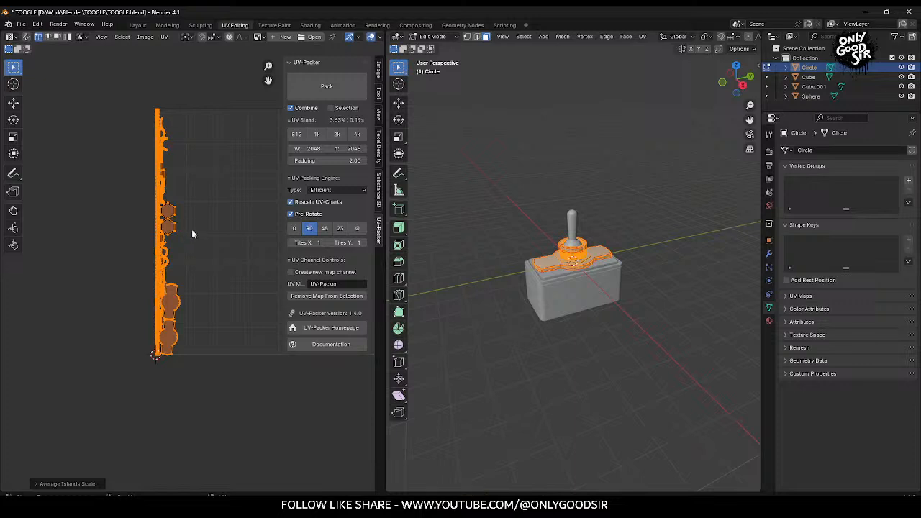
pyautogui.press('Tab')
pyautogui.press('Tab')
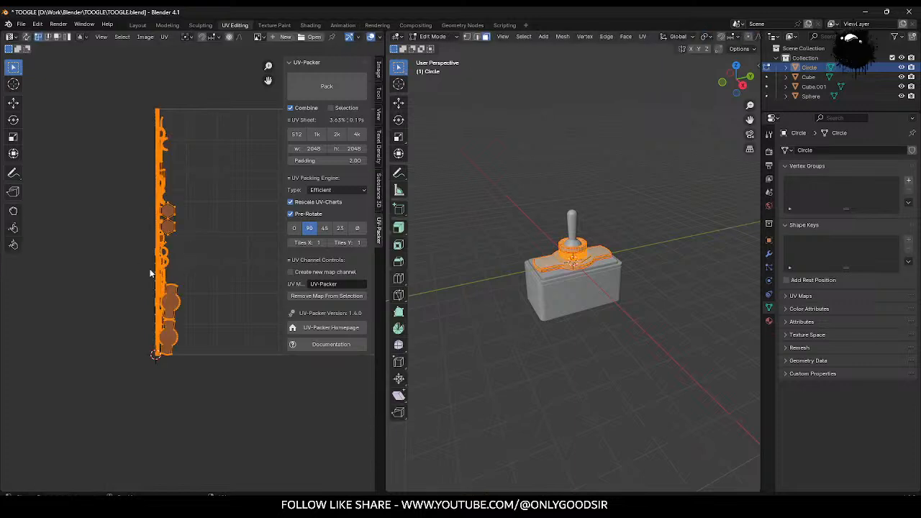
pyautogui.moveTo(189, 268); pyautogui.dragTo(109, 258, button='middle')
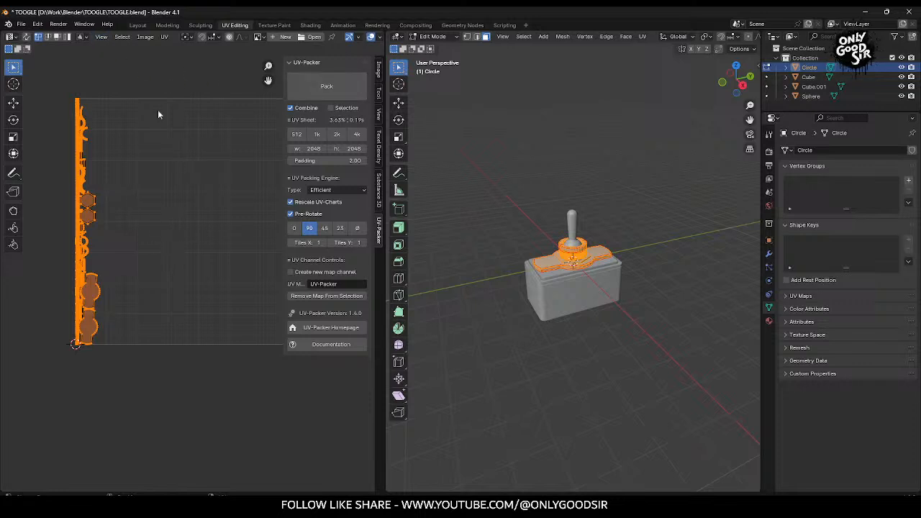
# Step: Undo the packing and unwrapping of the joined silver object's UVs, going back to Object Mode
pyautogui.click(467, 191)
pyautogui.scroll(5, 576, 273)
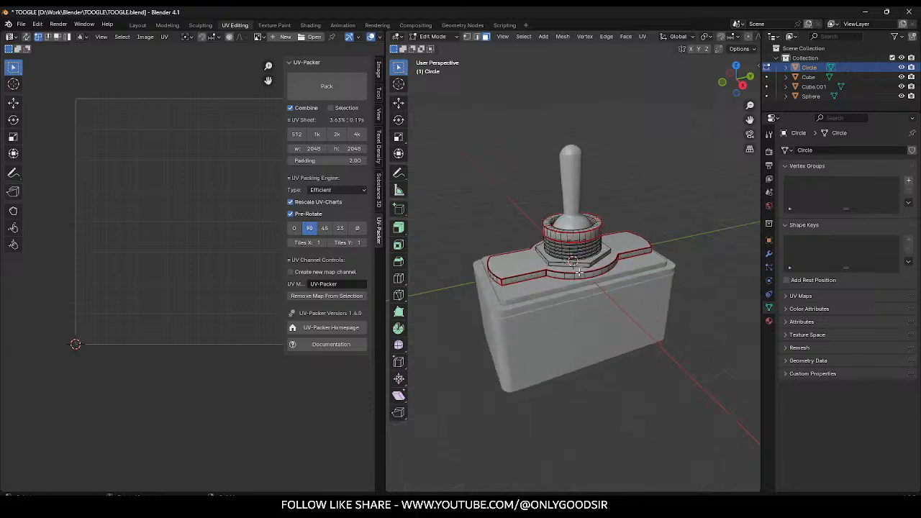
pyautogui.hotkey('ctrl', 'z')
pyautogui.hotkey('ctrl', 'z')
pyautogui.hotkey('ctrl', 'z')
pyautogui.hotkey('ctrl', 'z')
pyautogui.hotkey('ctrl', 'z')
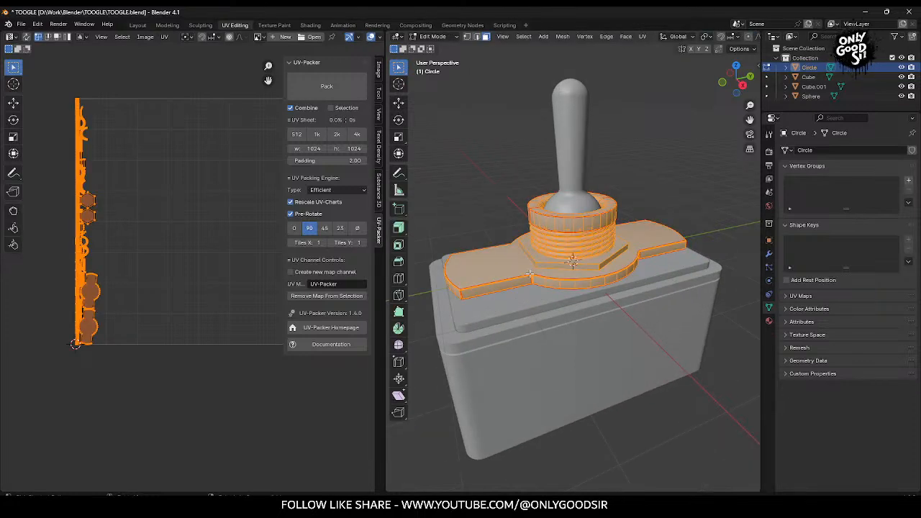
pyautogui.hotkey('ctrl', 'z')
pyautogui.hotkey('ctrl', 'z')
pyautogui.hotkey('ctrl', 'z')
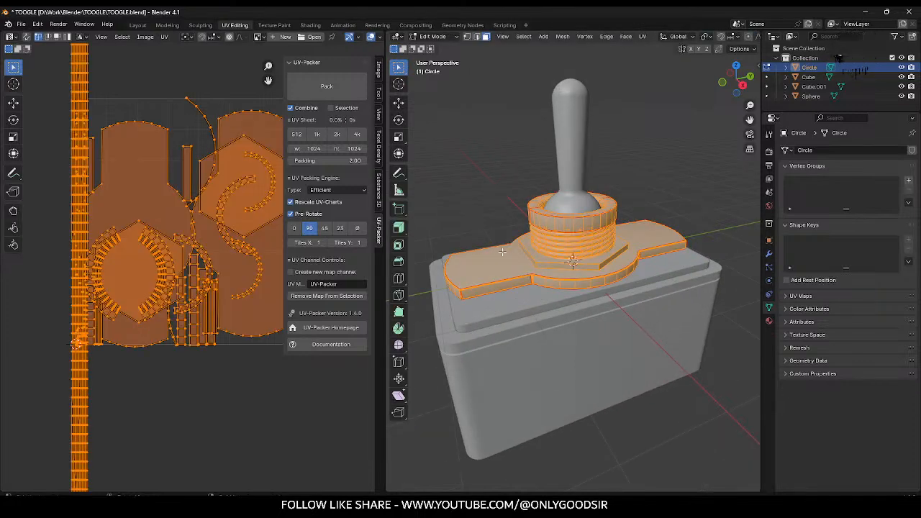
pyautogui.hotkey('ctrl', 'z')
pyautogui.hotkey('ctrl', 'z')
pyautogui.hotkey('ctrl', 'z')
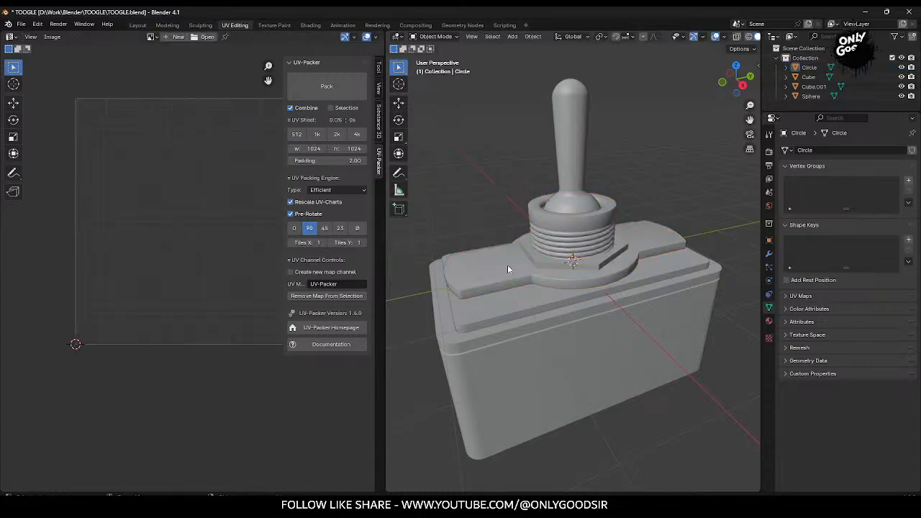
pyautogui.hotkey('ctrl', 'z')
# Step: Separate the joined silver object into individual objects by loose parts and return to Object Mode
pyautogui.click(507, 262)
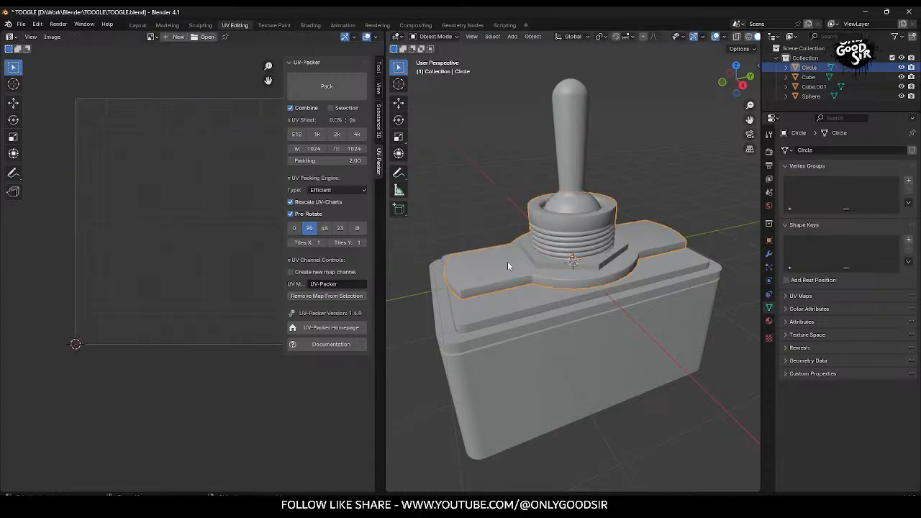
pyautogui.rightClick(507, 262)
pyautogui.press('Tab')
pyautogui.rightClick(498, 256)
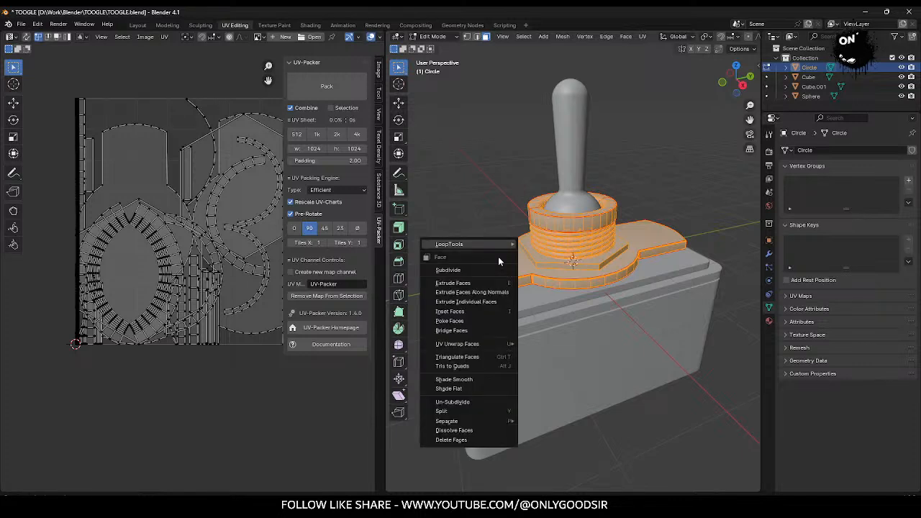
pyautogui.moveTo(480, 422)
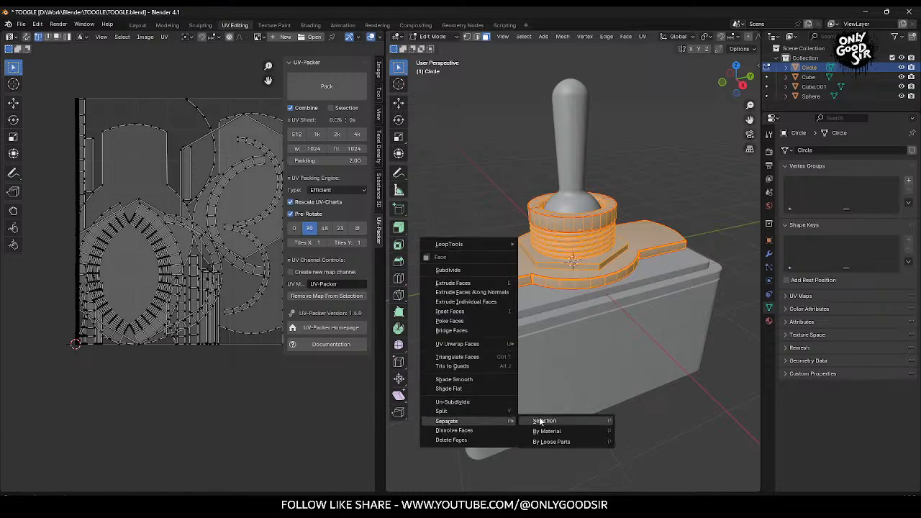
pyautogui.click(551, 442)
pyautogui.press('Tab')
# Step: Remove the SILVER material from the flat mounting plate and give the plate a new material
pyautogui.click(573, 262)
pyautogui.click(770, 321)
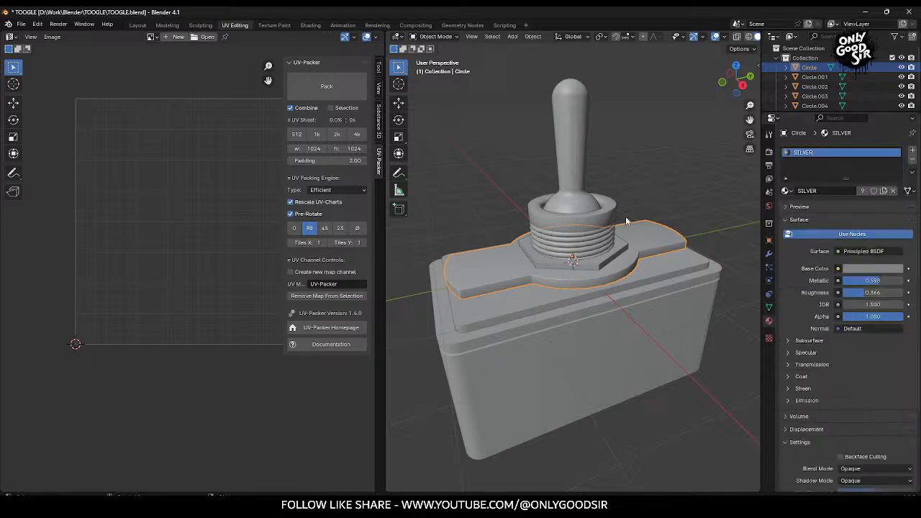
pyautogui.moveTo(539, 201); pyautogui.dragTo(569, 196, button='middle')
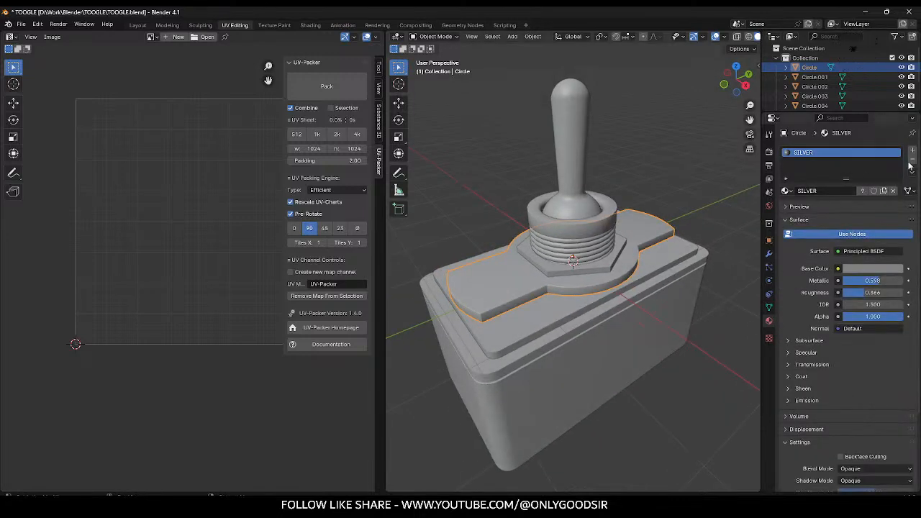
pyautogui.click(913, 158)
pyautogui.click(822, 191)
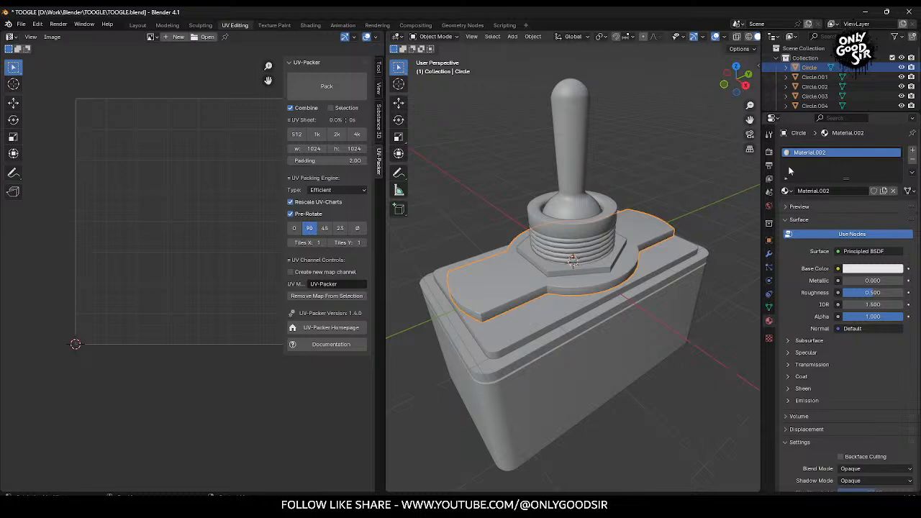
pyautogui.moveTo(625, 287)
pyautogui.mouseDown(button='middle')
pyautogui.moveTo(606, 285)
pyautogui.moveTo(615, 277)
pyautogui.mouseUp(button='middle')
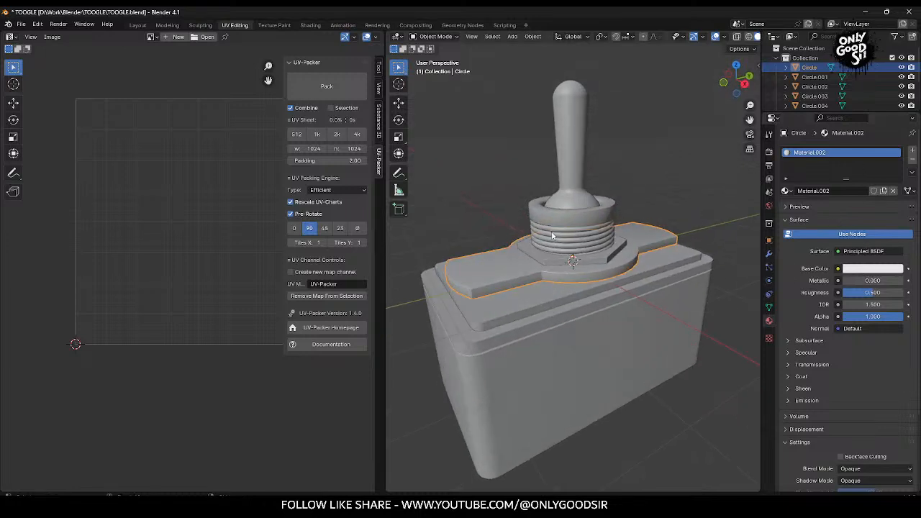
# Step: Darken the plate material's base color to a value of 0.199 and rename the material SILVER2
pyautogui.click(875, 269)
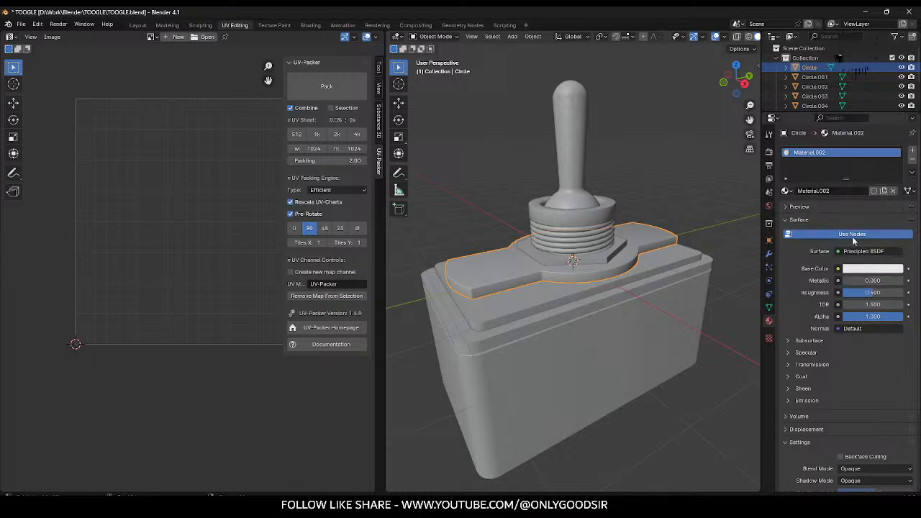
pyautogui.click(863, 270)
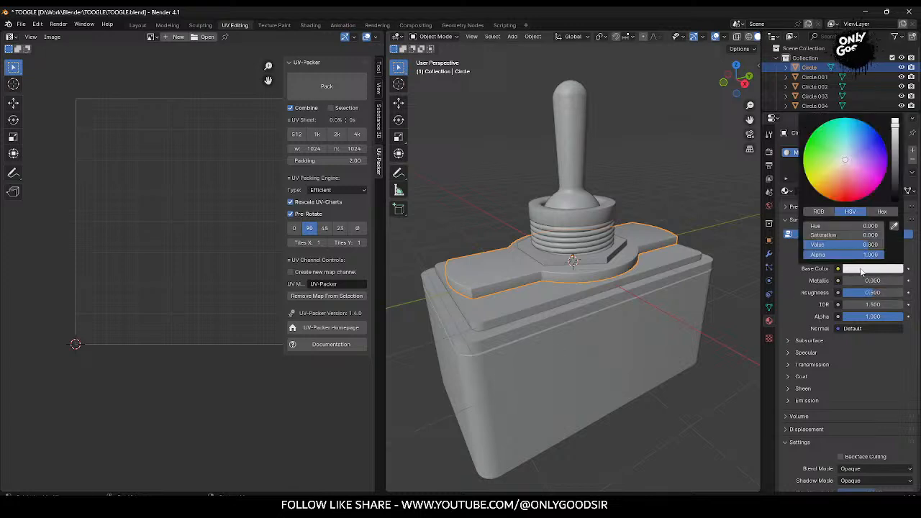
pyautogui.moveTo(896, 139); pyautogui.dragTo(896, 163)
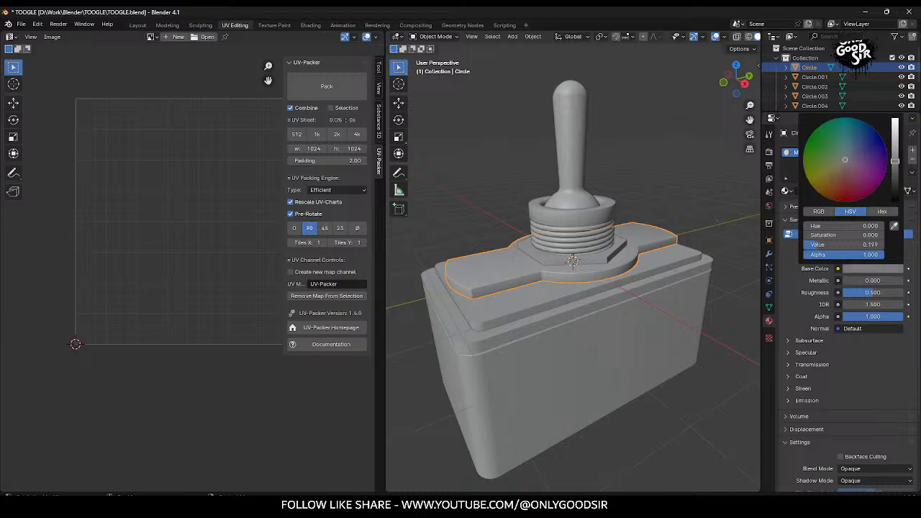
pyautogui.doubleClick(807, 154)
pyautogui.write('SILVER2')
pyautogui.press('Return')
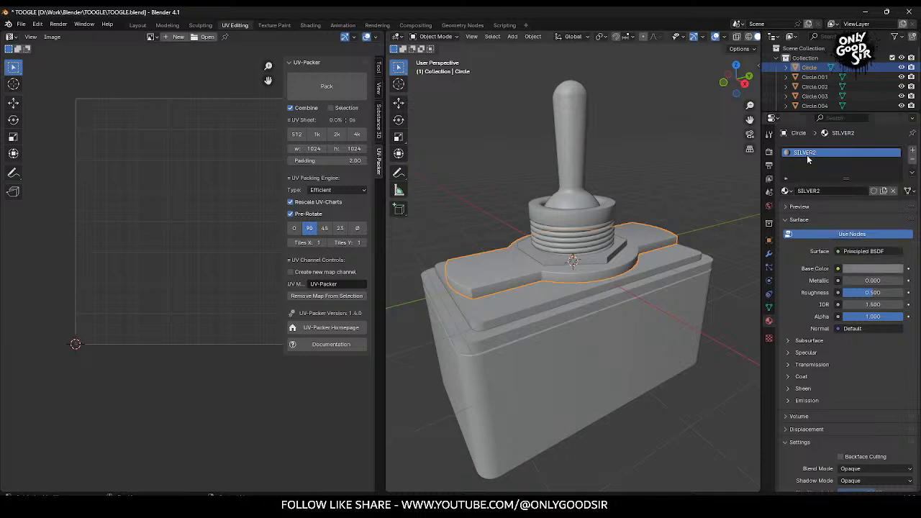
# Step: Check which separated objects make up the nut, threaded collar, top ring and plate, and which material each uses
pyautogui.scroll(3, 554, 263)
pyautogui.click(552, 261)
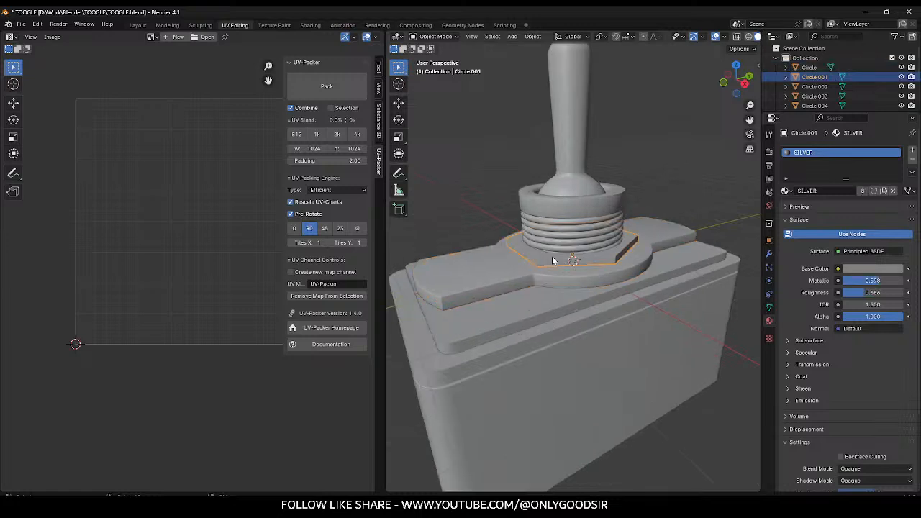
pyautogui.click(606, 224)
pyautogui.click(608, 204)
pyautogui.click(594, 185)
pyautogui.click(609, 206)
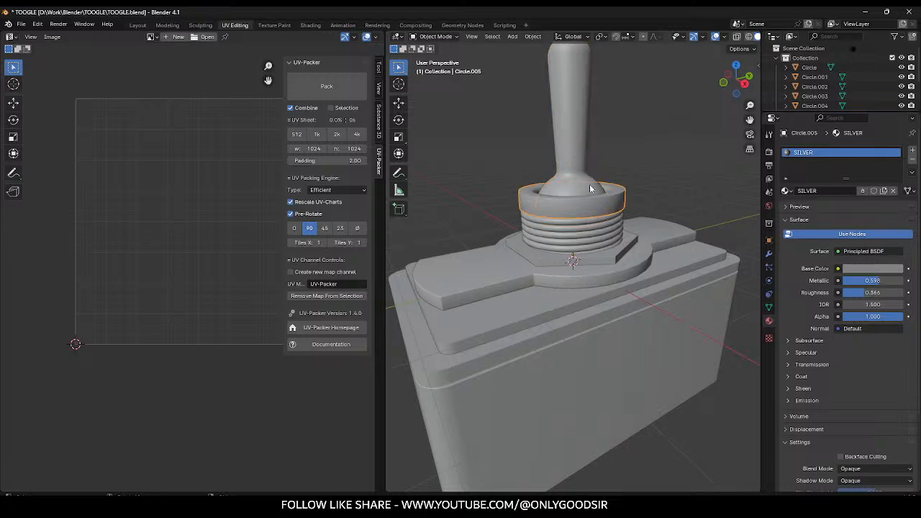
pyautogui.click(597, 193)
pyautogui.click(598, 204)
pyautogui.click(606, 237)
pyautogui.click(604, 254)
pyautogui.click(604, 227)
pyautogui.click(612, 236)
pyautogui.click(602, 229)
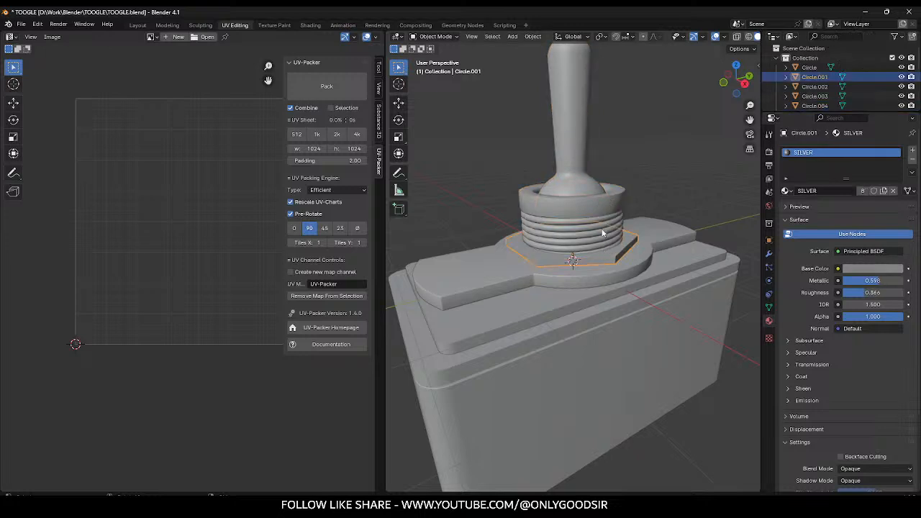
pyautogui.click(610, 279)
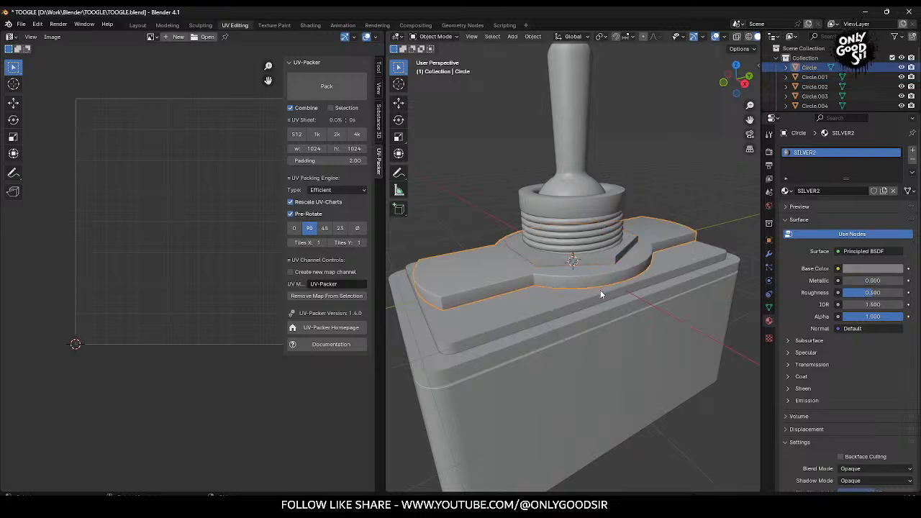
# Step: Replace the SILVER material on the threaded collar with a new material named SILVER3
pyautogui.click(603, 241)
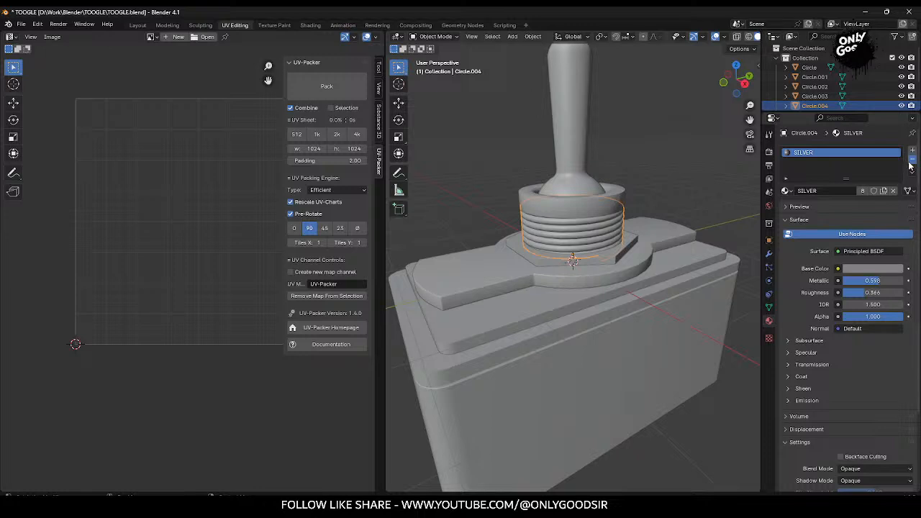
pyautogui.click(910, 160)
pyautogui.click(830, 191)
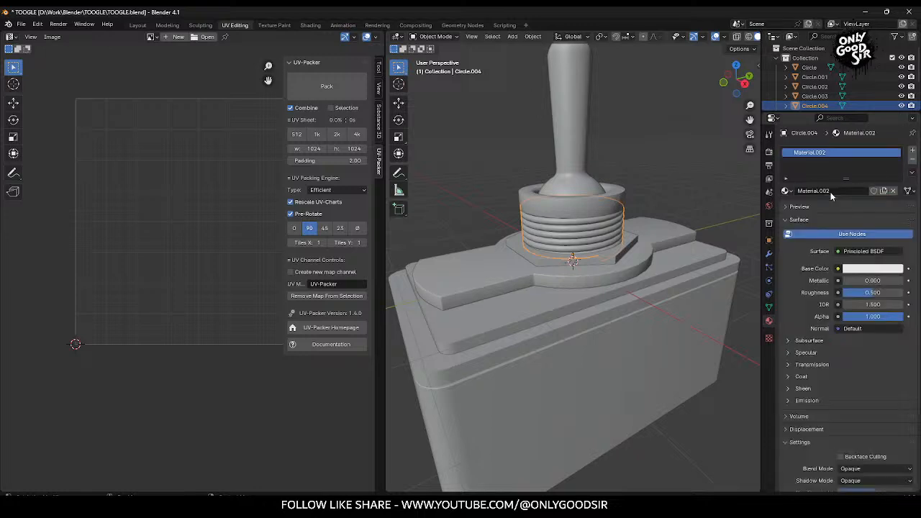
pyautogui.doubleClick(817, 154)
pyautogui.write('SILVER')
pyautogui.write('VER')
pyautogui.press('Return')
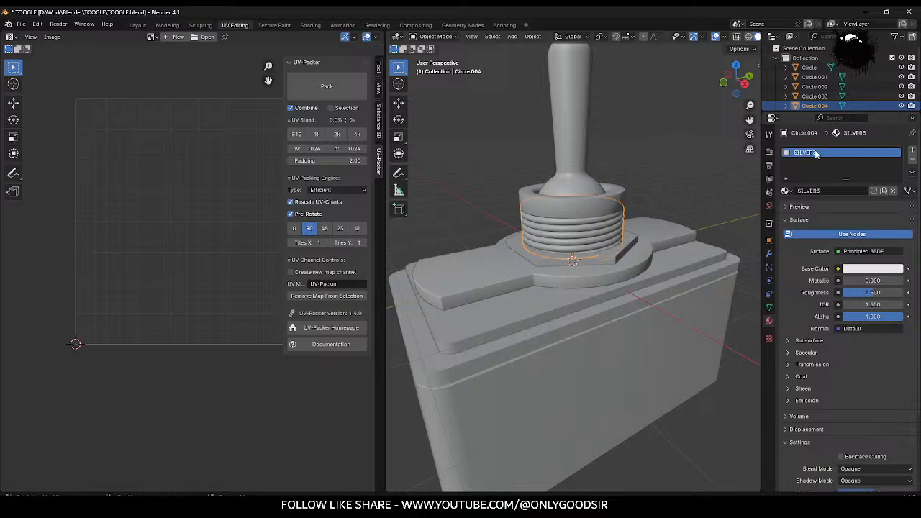
# Step: Replace the SILVER material on the top ring with a new material named SILVER4
pyautogui.click(608, 192)
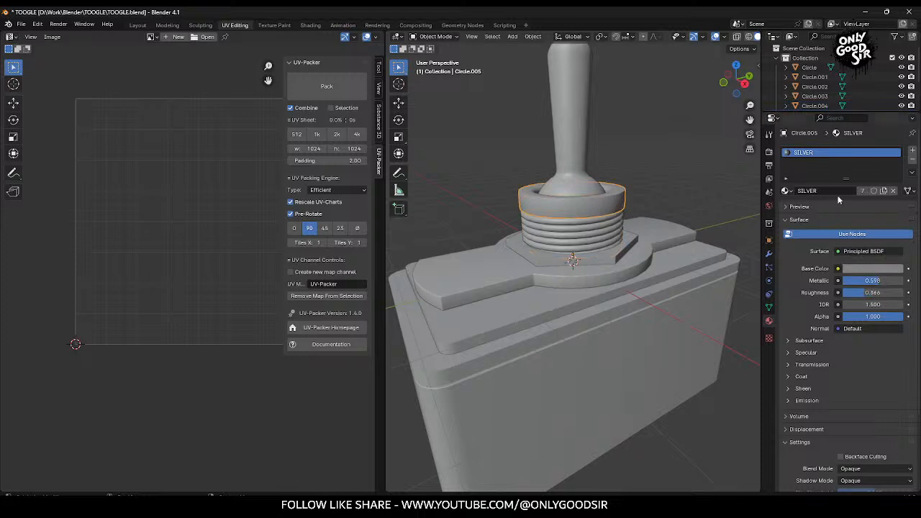
pyautogui.click(893, 191)
pyautogui.click(859, 194)
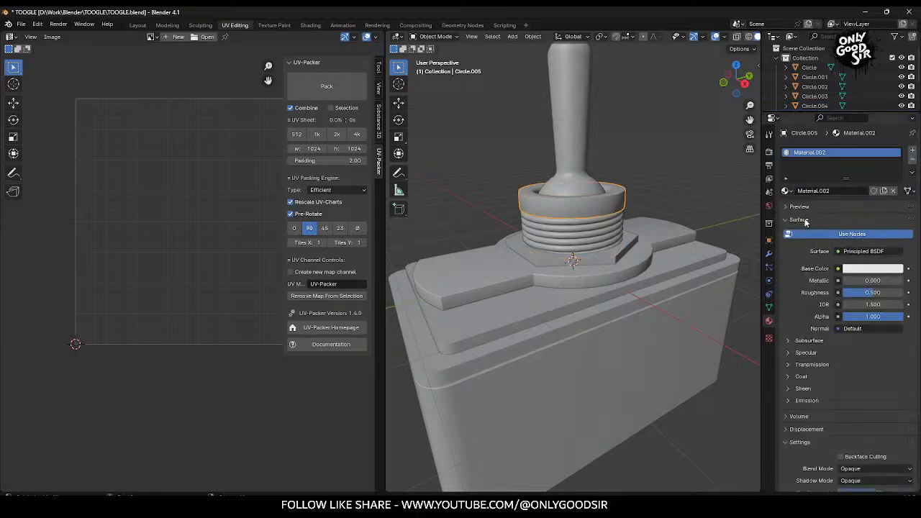
pyautogui.doubleClick(822, 153)
pyautogui.write('SIL')
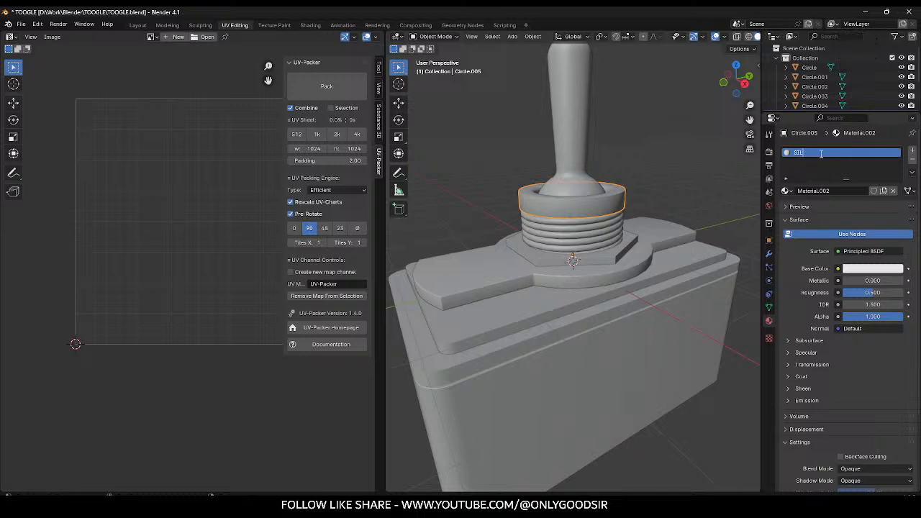
pyautogui.write('VER4')
pyautogui.press('Return')
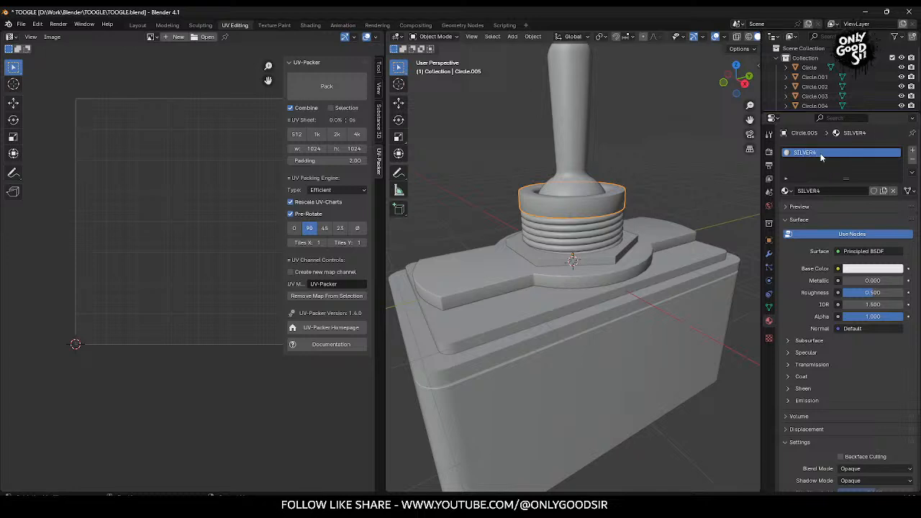
pyautogui.press('Tab')
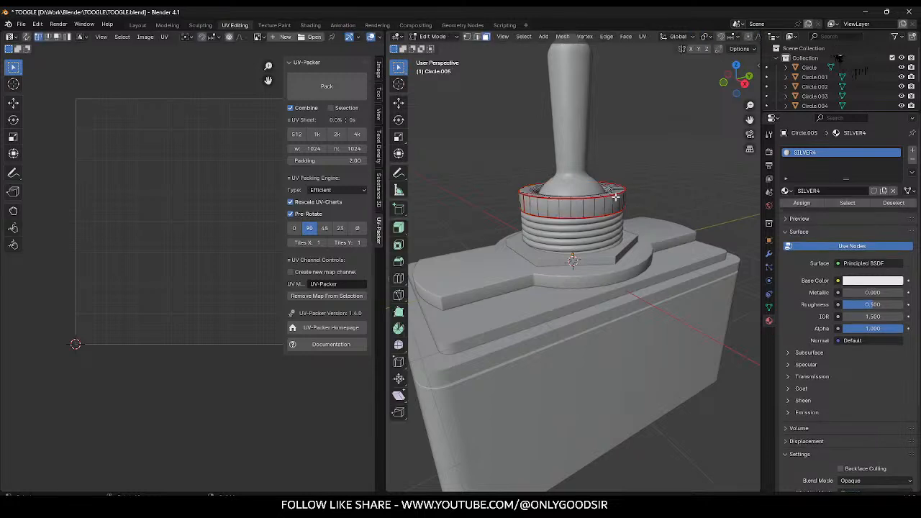
pyautogui.press('a')
pyautogui.press('Tab')
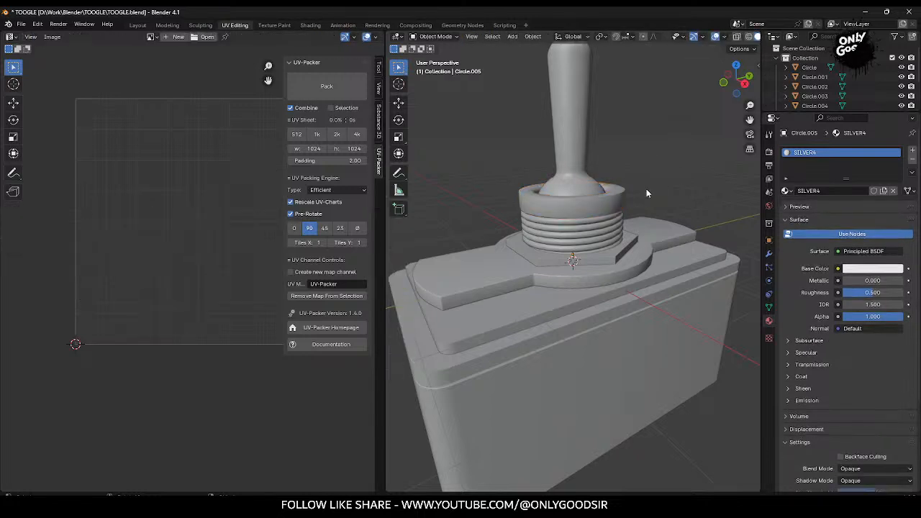
# Step: Select the whole model in the Layout workspace, export it over the existing TOOGLE.fbx, and save the Blender file
pyautogui.scroll(-3, 565, 272)
pyautogui.moveTo(445, 101); pyautogui.dragTo(624, 425)
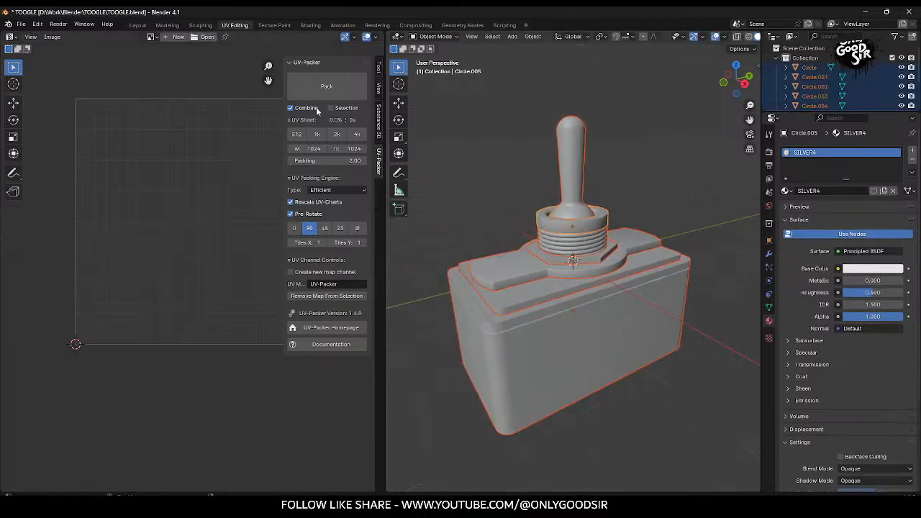
pyautogui.click(137, 25)
pyautogui.click(228, 131)
pyautogui.moveTo(221, 107); pyautogui.dragTo(550, 346)
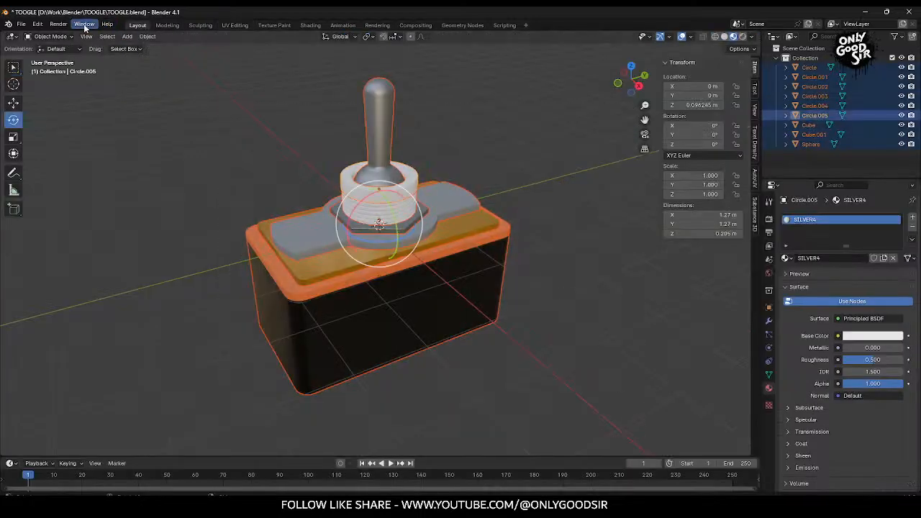
pyautogui.click(21, 23)
pyautogui.moveTo(43, 171)
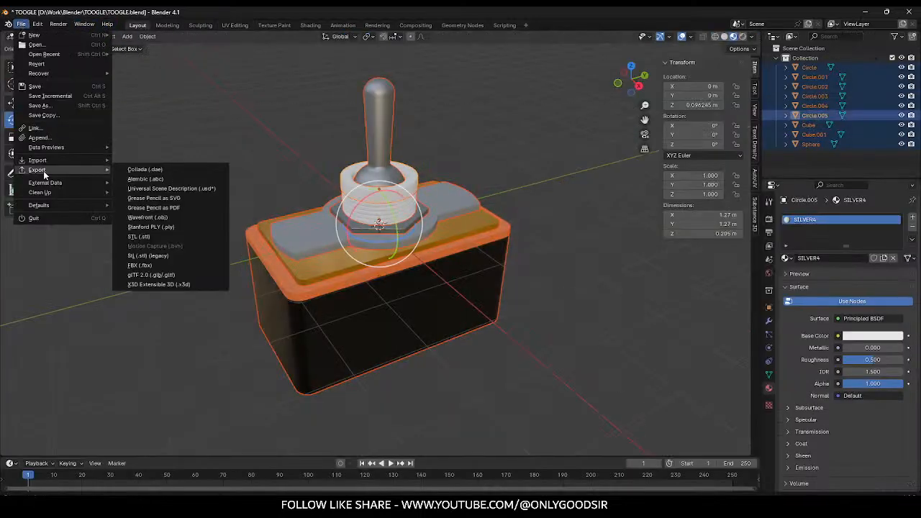
pyautogui.click(161, 265)
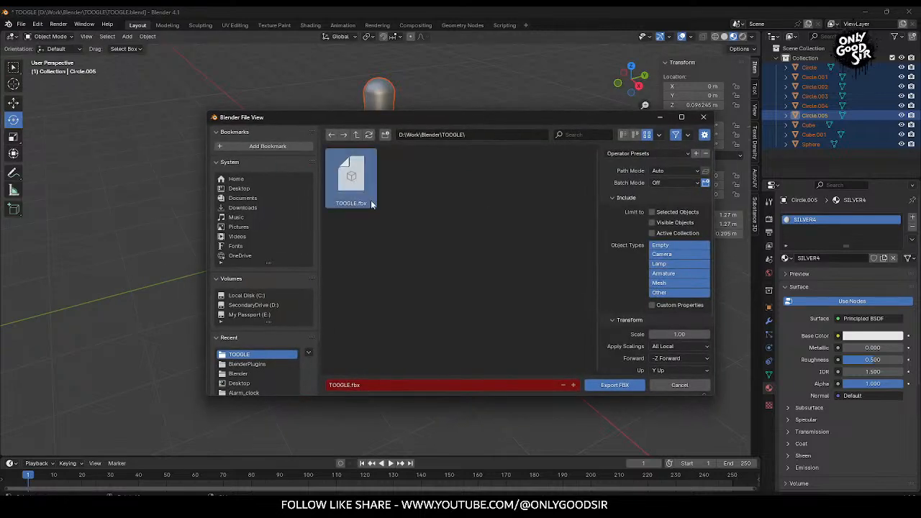
pyautogui.click(615, 385)
pyautogui.click(19, 25)
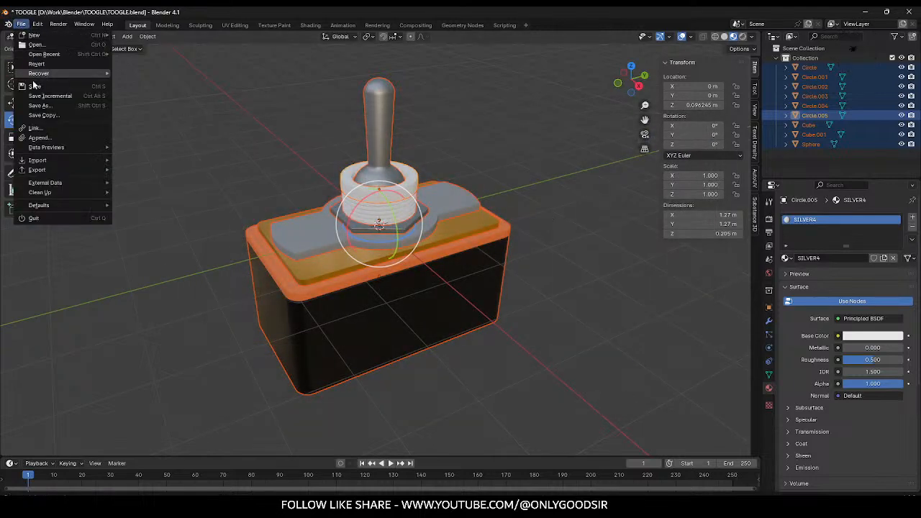
pyautogui.click(36, 86)
# Step: Switch to Substance 3D Painter and update the project with the re-exported TOOGLE.fbx mesh
pyautogui.click(127, 128)
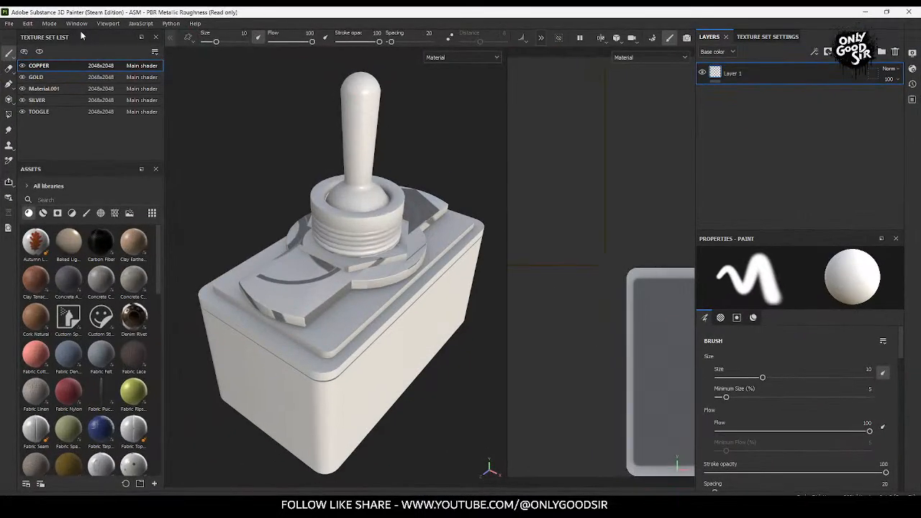
pyautogui.click(27, 23)
pyautogui.click(47, 65)
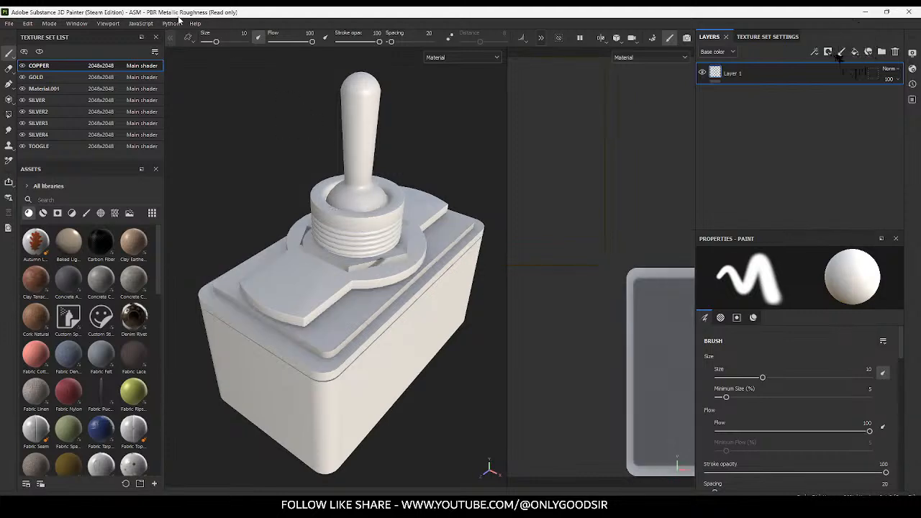
# Step: Bake the normal, world space normal, ID, ambient occlusion, curvature, position and thickness maps for all texture sets
pyautogui.click(652, 41)
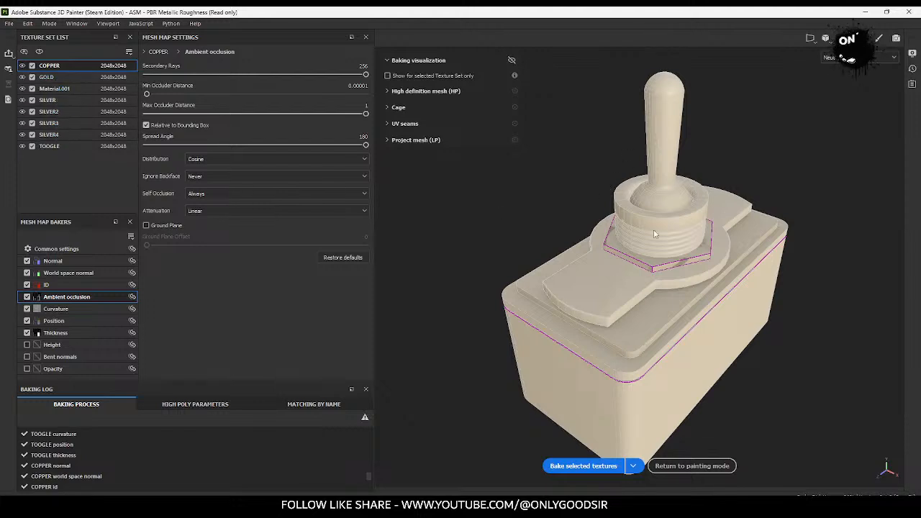
pyautogui.click(581, 467)
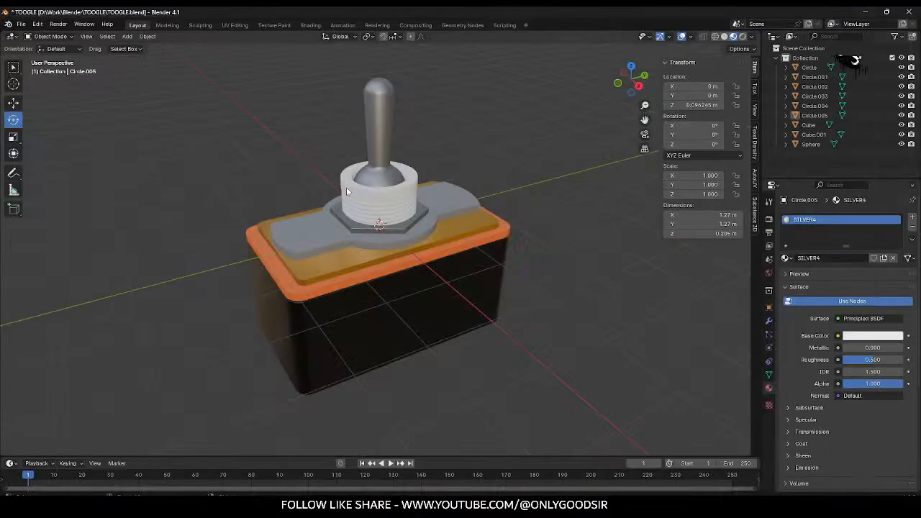
# Step: Switch to Blender and check the materials assigned to the hexagonal nut, mounting plate, housing, top ring and lever
pyautogui.click(378, 226)
pyautogui.scroll(3, 439, 252)
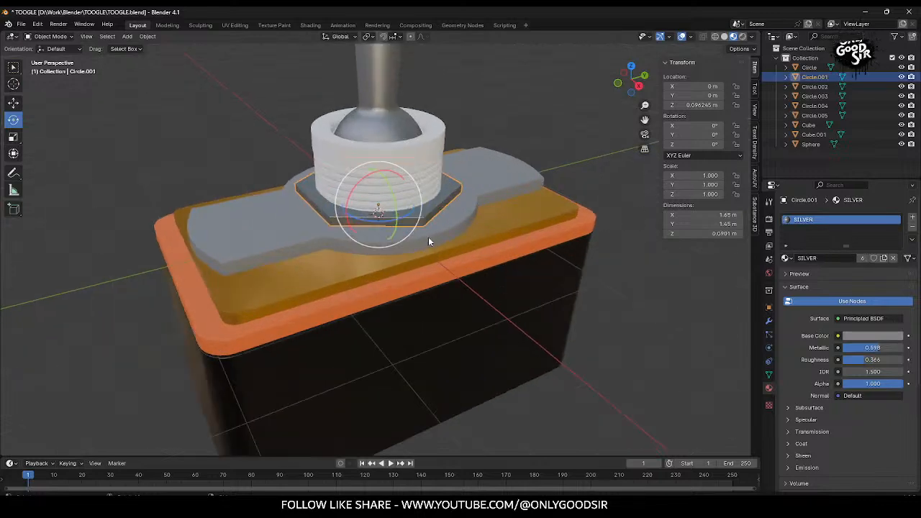
pyautogui.click(428, 237)
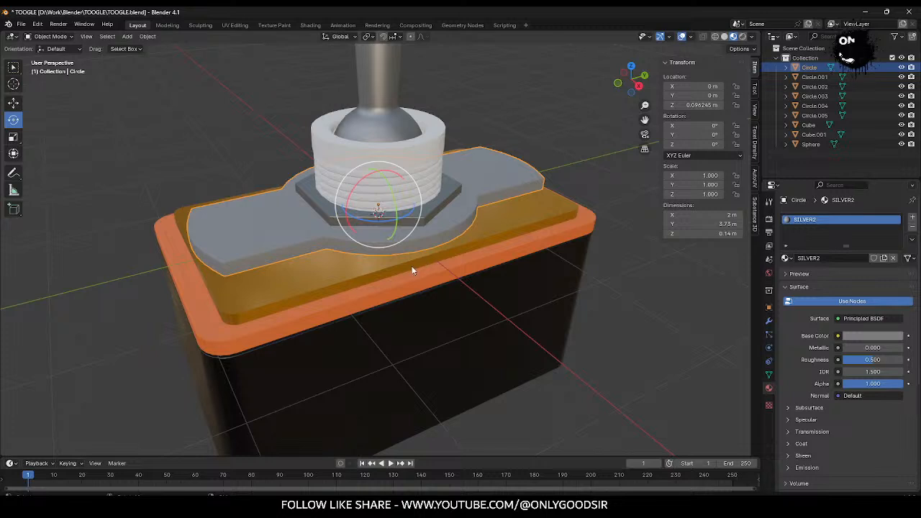
pyautogui.click(408, 260)
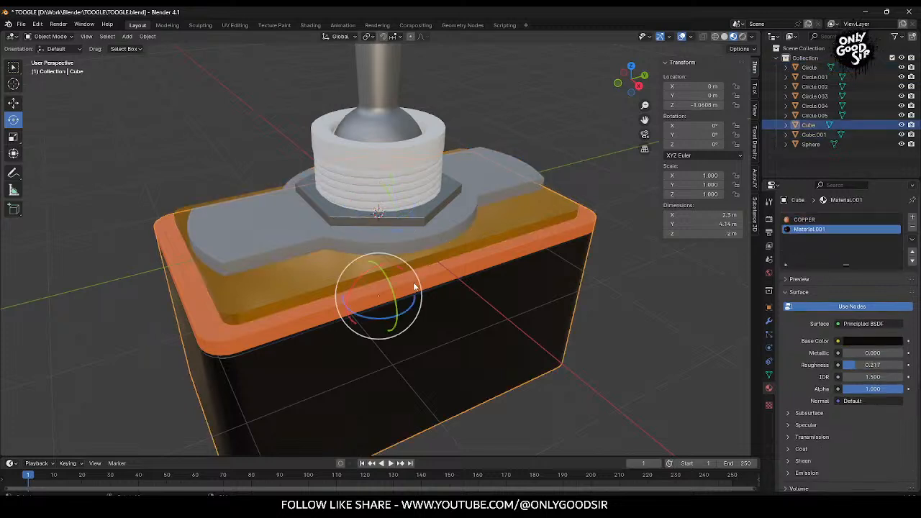
pyautogui.click(431, 242)
pyautogui.click(430, 240)
pyautogui.click(429, 199)
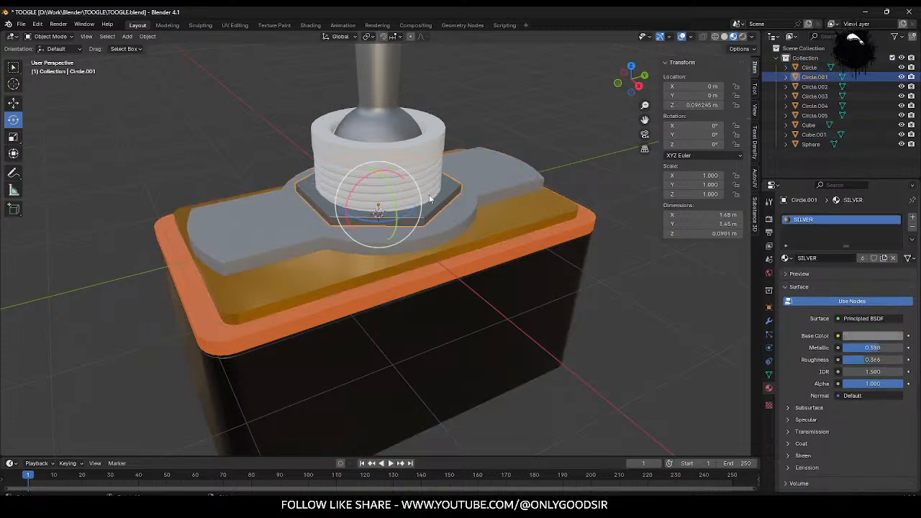
pyautogui.click(428, 186)
pyautogui.click(428, 151)
pyautogui.click(400, 98)
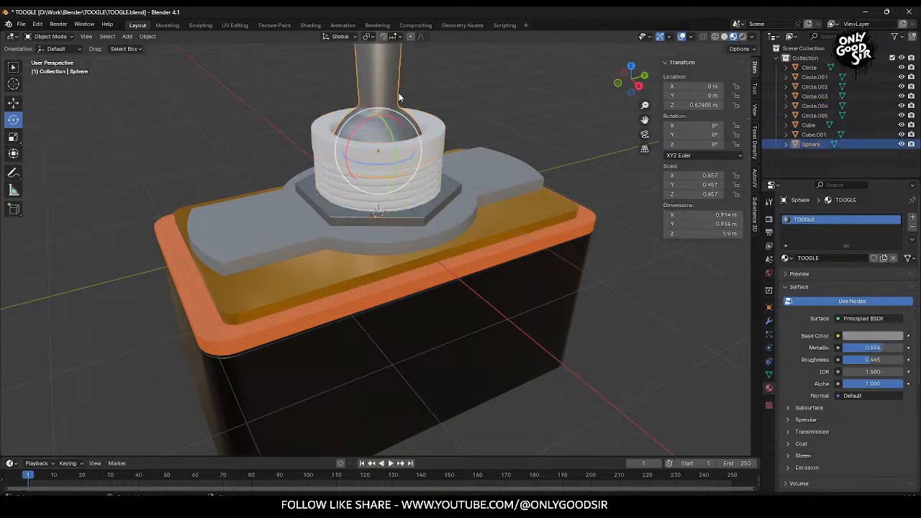
pyautogui.click(425, 147)
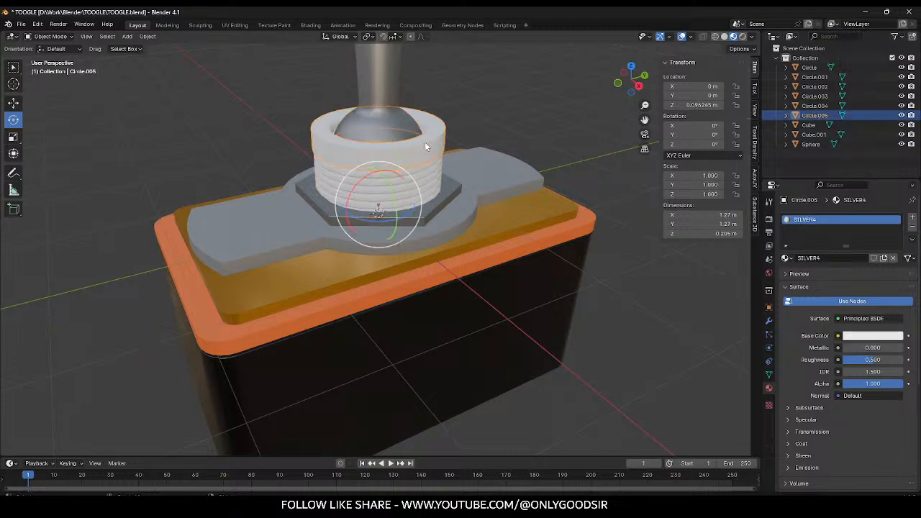
# Step: Repack all UVs of the hexagonal nut with UV-Packer at the 2k sheet size, 2048 by 2048
pyautogui.click(433, 208)
pyautogui.press('Tab')
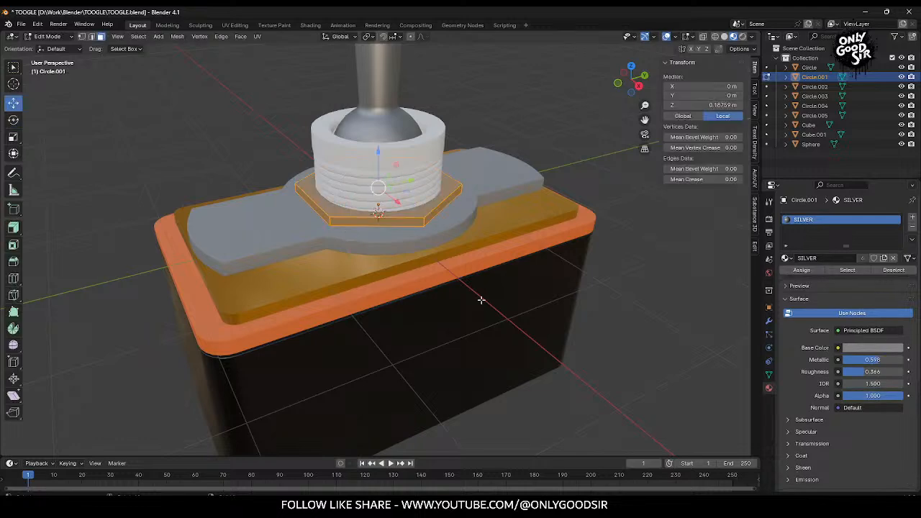
pyautogui.scroll(-4, 481, 299)
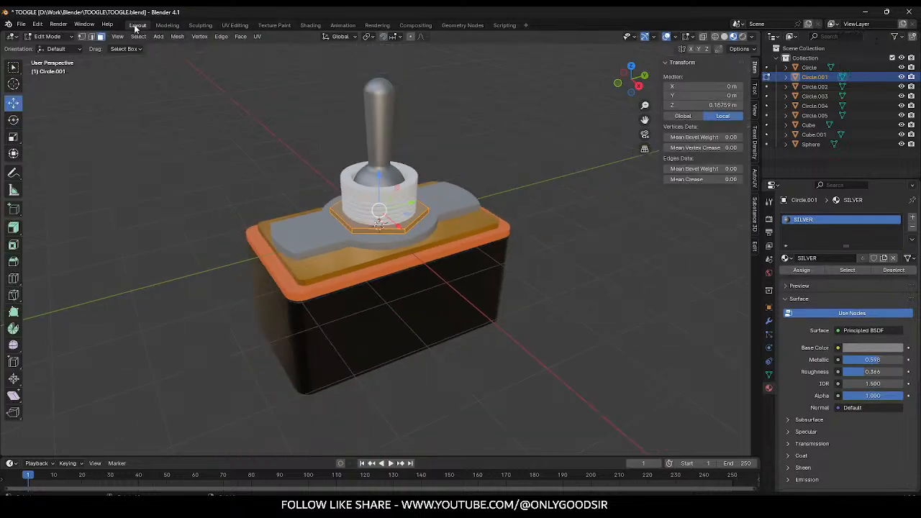
pyautogui.click(234, 26)
pyautogui.scroll(-2, 238, 234)
pyautogui.press('a')
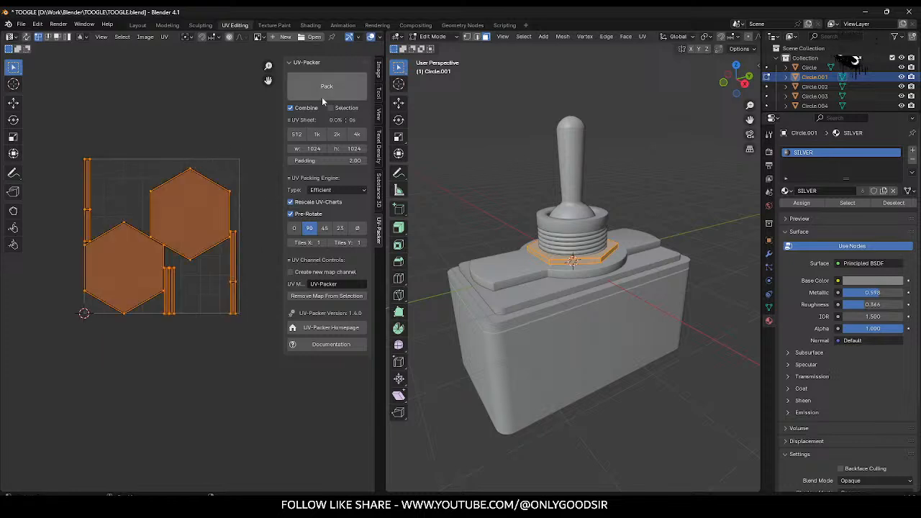
pyautogui.click(327, 87)
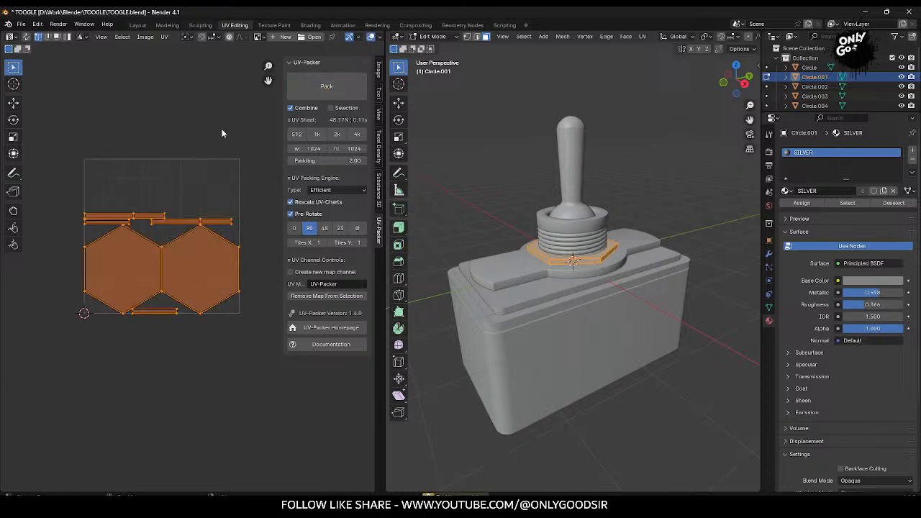
pyautogui.click(336, 134)
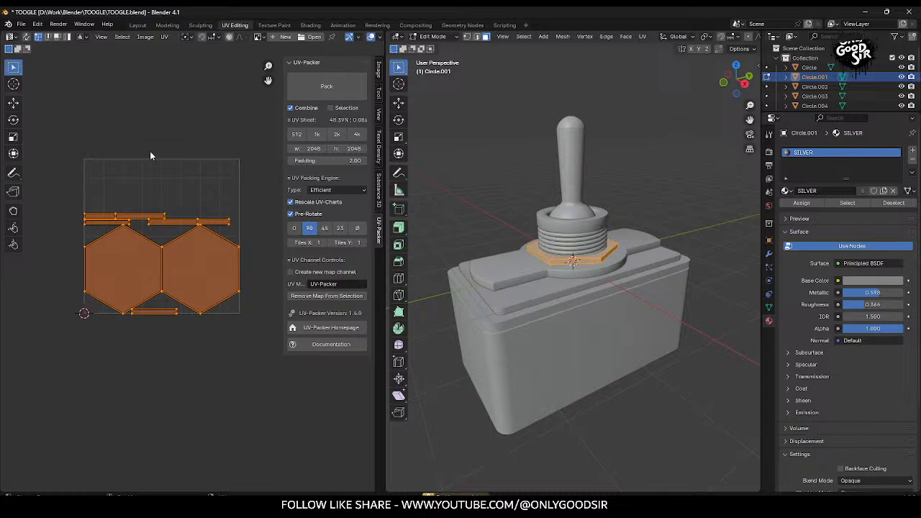
pyautogui.press('Tab')
pyautogui.scroll(-2, 178, 303)
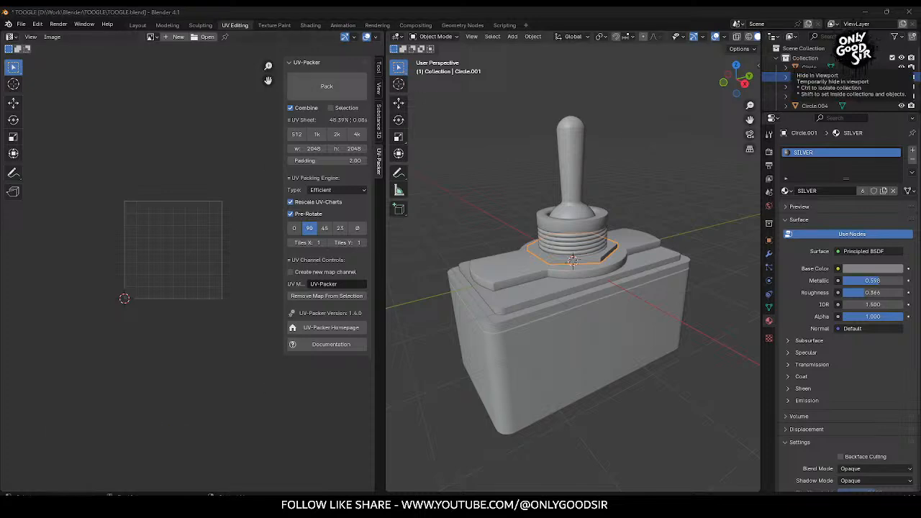
# Step: Search the web for 3d-io uv-packer in a browser and open the UV-Packer homepage
pyautogui.moveTo(920, 238); pyautogui.dragTo(241, 45)
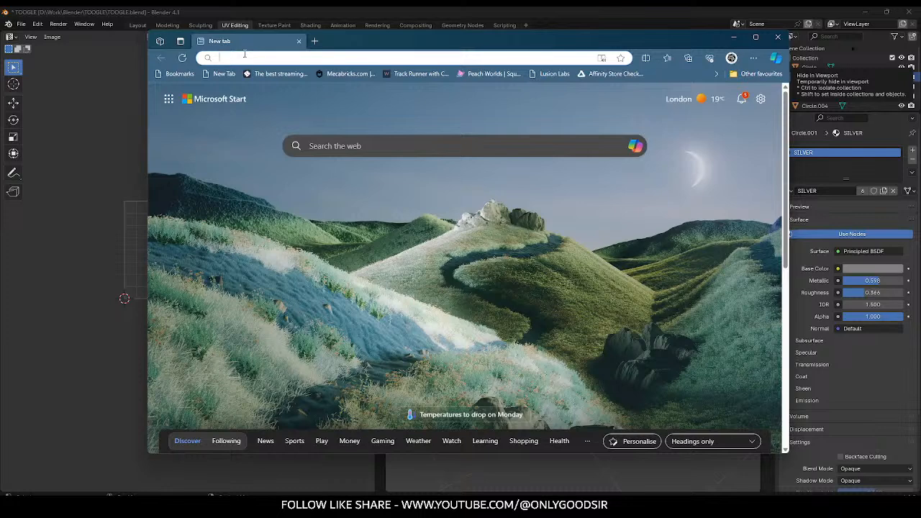
pyautogui.click(244, 56)
pyautogui.write('io u')
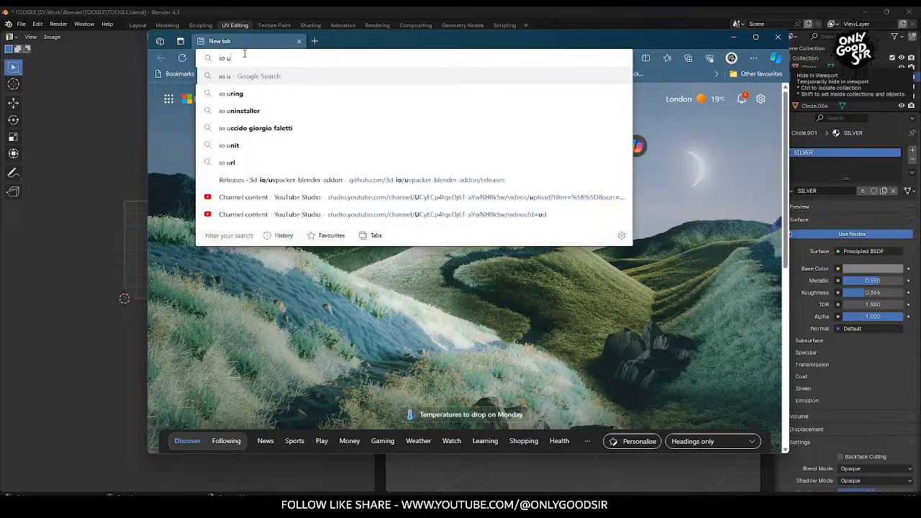
pyautogui.write('v pa')
pyautogui.press('Down')
pyautogui.press('Return')
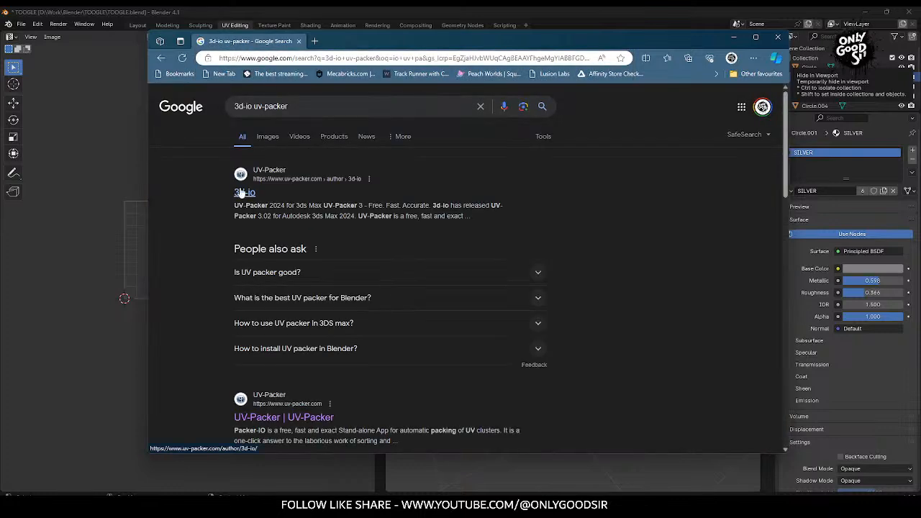
pyautogui.click(242, 193)
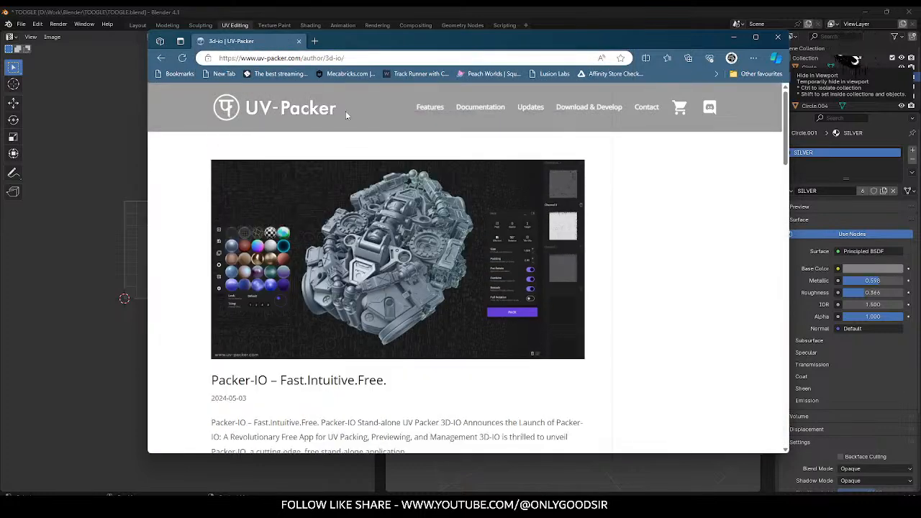
pyautogui.click(261, 123)
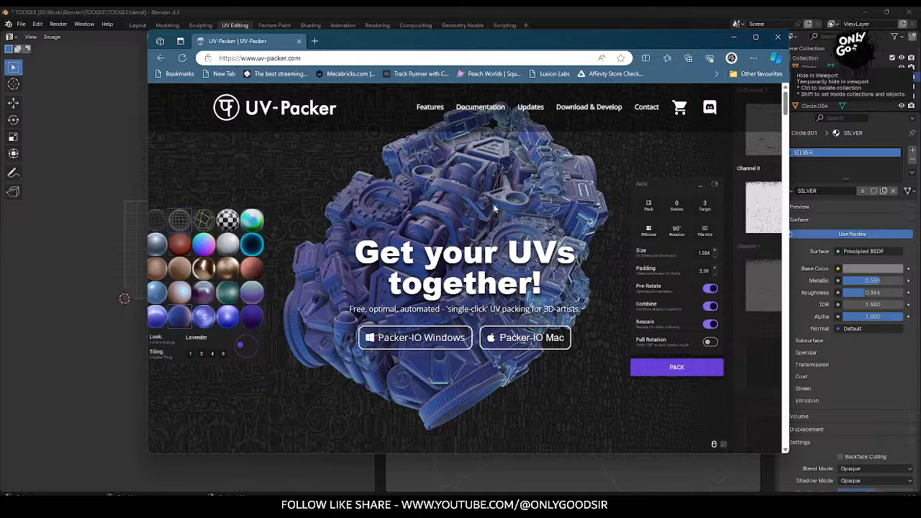
# Step: Look through the UV-Packer homepage for its dedicated Blender, Unreal Engine and 3ds Max plugins, and close the browser
pyautogui.click(764, 37)
pyautogui.scroll(-7, 423, 311)
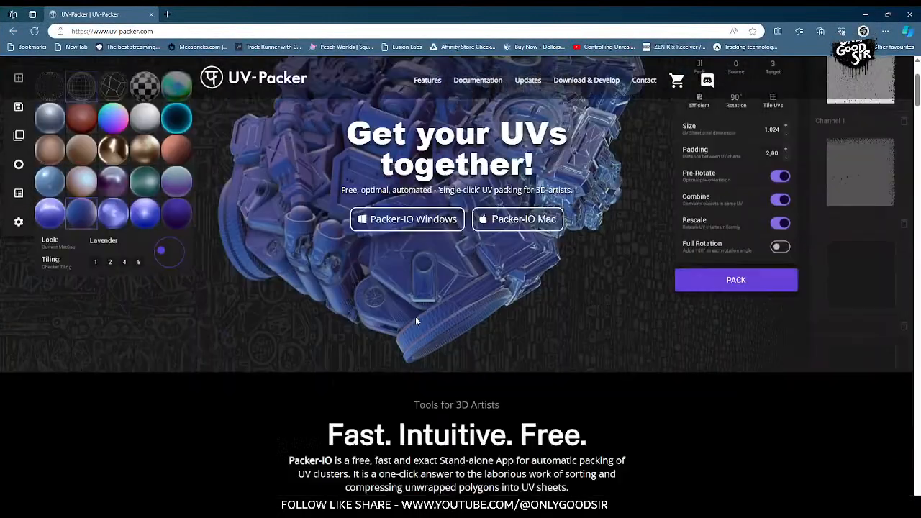
pyautogui.scroll(-15, 328, 349)
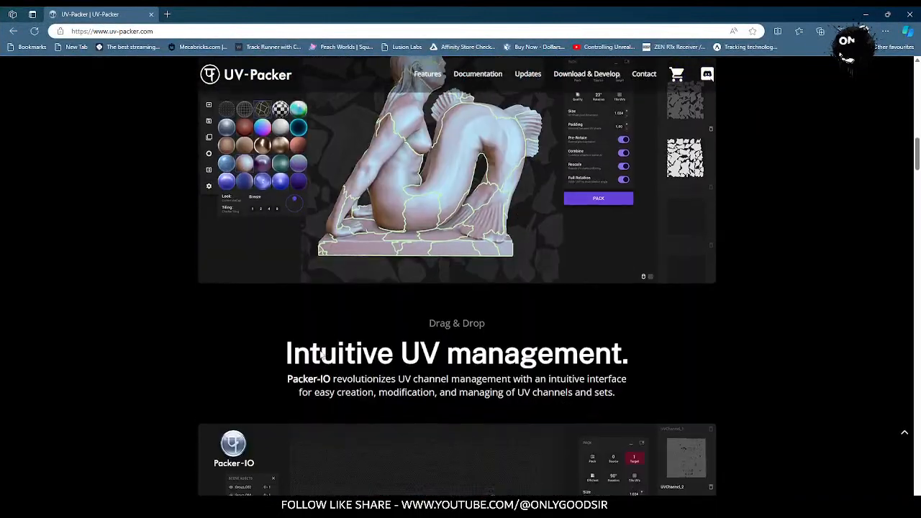
pyautogui.scroll(-15, 331, 348)
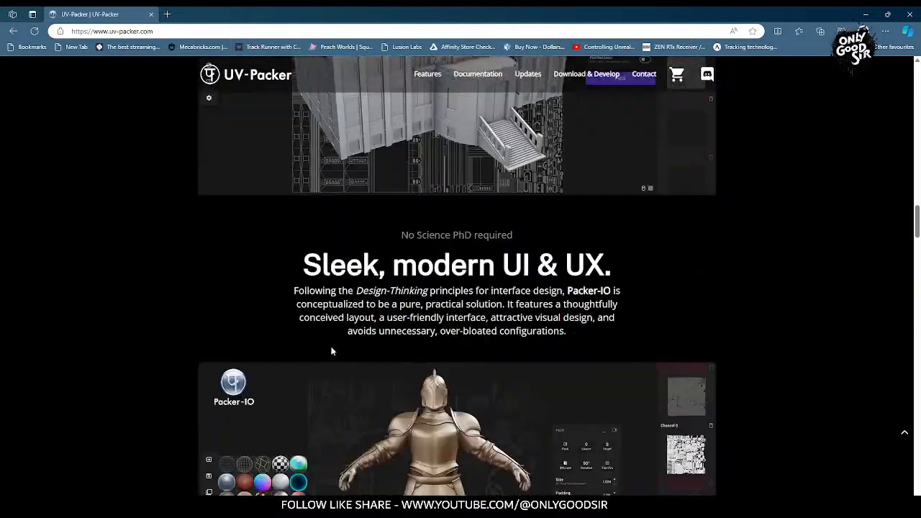
pyautogui.scroll(-8, 327, 354)
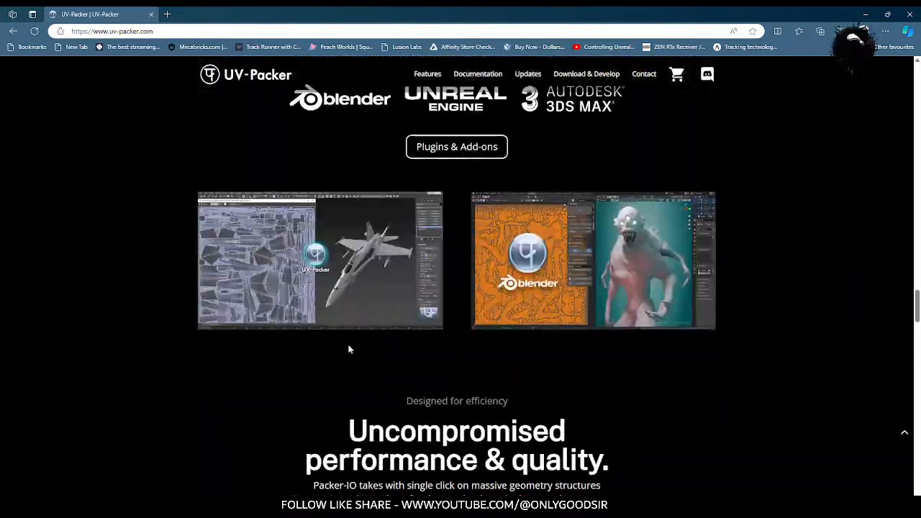
pyautogui.scroll(3, 335, 355)
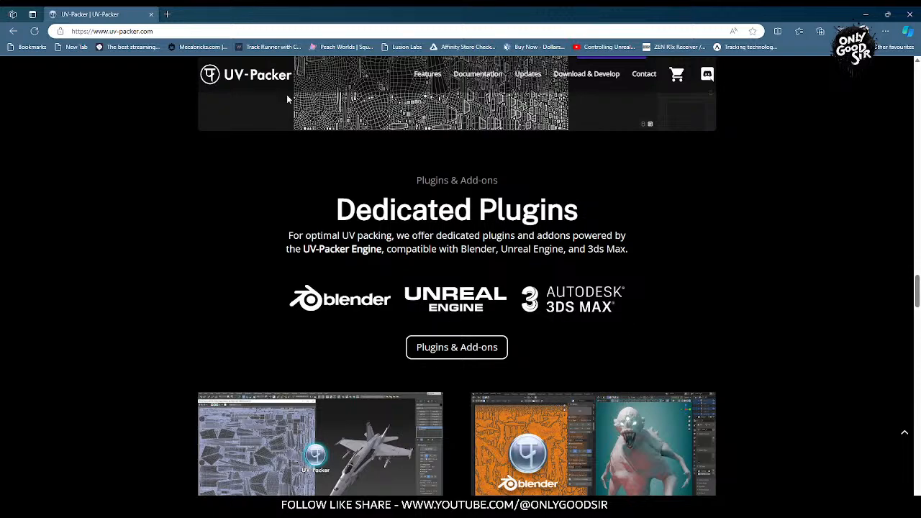
pyautogui.scroll(2, 702, 165)
pyautogui.click(910, 15)
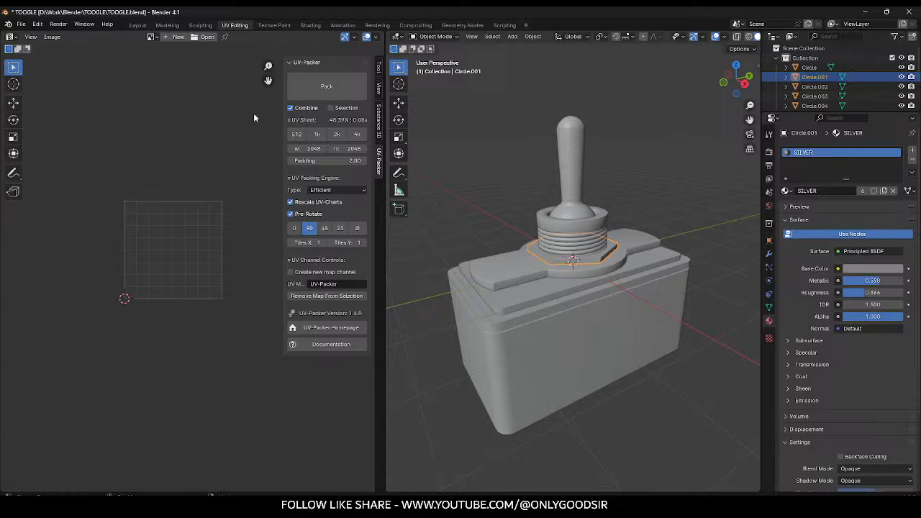
# Step: Switch back to Substance 3D Painter and return from baking to painting mode
pyautogui.press('n')
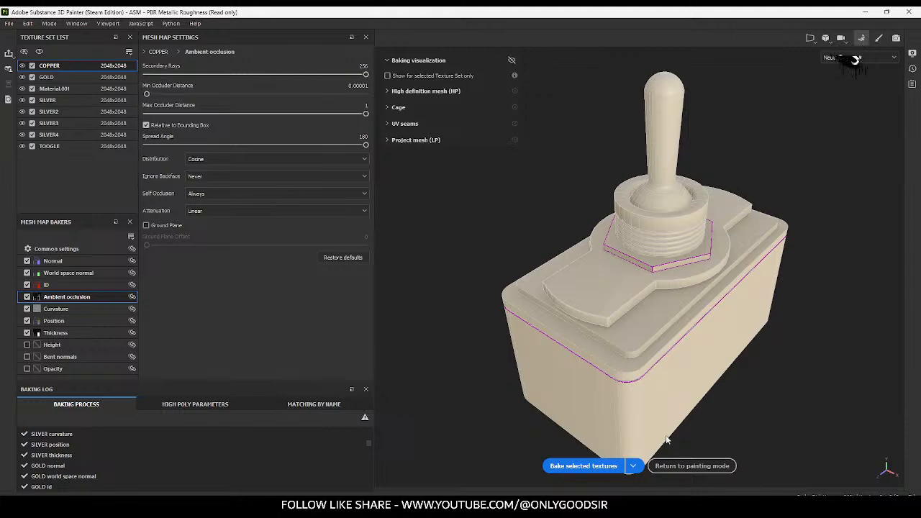
pyautogui.click(686, 466)
# Step: Examine the baked shading around the threaded collar, hexagonal nut, mounting plate and housing from several angles
pyautogui.keyDown('alt'); pyautogui.moveTo(370, 265); pyautogui.dragTo(316, 210); pyautogui.keyUp('alt')
pyautogui.scroll(5, 381, 306)
pyautogui.scroll(3, 385, 307)
pyautogui.keyDown('alt'); pyautogui.moveTo(331, 210); pyautogui.dragTo(220, 288, button='middle'); pyautogui.keyUp('alt')
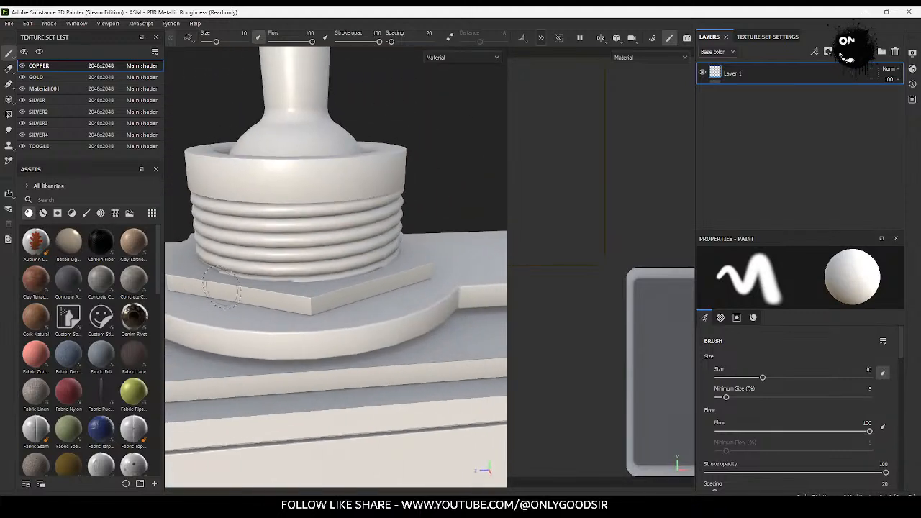
pyautogui.keyDown('alt'); pyautogui.moveTo(219, 287); pyautogui.dragTo(242, 316); pyautogui.keyUp('alt')
pyautogui.keyDown('alt'); pyautogui.moveTo(331, 263); pyautogui.dragTo(460, 219); pyautogui.keyUp('alt')
pyautogui.keyDown('alt'); pyautogui.moveTo(355, 252); pyautogui.dragTo(367, 215); pyautogui.keyUp('alt')
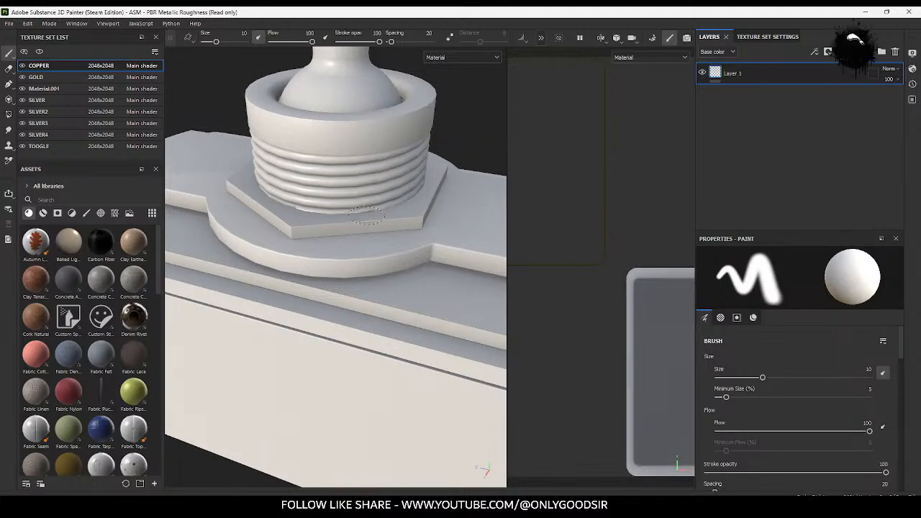
pyautogui.keyDown('alt'); pyautogui.moveTo(365, 210); pyautogui.dragTo(334, 296, button='right'); pyautogui.keyUp('alt')
pyautogui.keyDown('alt'); pyautogui.moveTo(333, 296); pyautogui.dragTo(348, 269); pyautogui.keyUp('alt')
pyautogui.keyDown('alt'); pyautogui.moveTo(288, 269); pyautogui.dragTo(408, 238, button='middle'); pyautogui.keyUp('alt')
pyautogui.keyDown('alt'); pyautogui.moveTo(407, 238); pyautogui.dragTo(359, 265); pyautogui.keyUp('alt')
pyautogui.keyDown('alt'); pyautogui.moveTo(358, 265); pyautogui.dragTo(306, 262, button='middle'); pyautogui.keyUp('alt')
pyautogui.keyDown('alt'); pyautogui.moveTo(339, 214); pyautogui.dragTo(314, 225); pyautogui.keyUp('alt')
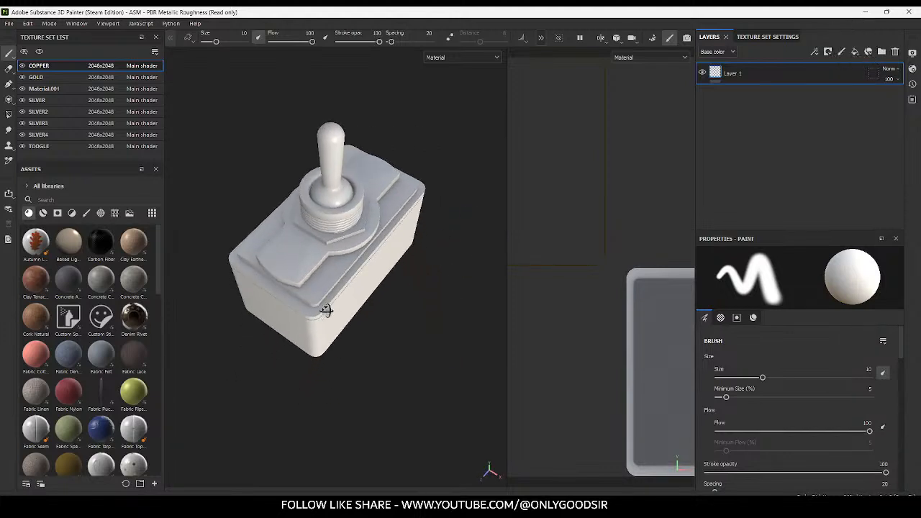
pyautogui.moveTo(362, 280)
pyautogui.keyDown('alt'); pyautogui.mouseDown()
pyautogui.moveTo(331, 301)
pyautogui.moveTo(328, 288)
pyautogui.moveTo(299, 333)
pyautogui.moveTo(272, 307)
pyautogui.moveTo(353, 360)
pyautogui.moveTo(386, 343)
pyautogui.moveTo(411, 303)
pyautogui.moveTo(352, 291)
pyautogui.mouseUp(); pyautogui.keyUp('alt')
pyautogui.scroll(3, 350, 290)
pyautogui.moveTo(311, 267)
pyautogui.keyDown('alt'); pyautogui.mouseDown()
pyautogui.moveTo(403, 295)
pyautogui.moveTo(368, 284)
pyautogui.mouseUp(); pyautogui.keyUp('alt')
pyautogui.moveTo(312, 318)
pyautogui.keyDown('alt'); pyautogui.mouseDown()
pyautogui.moveTo(378, 247)
pyautogui.moveTo(323, 199)
pyautogui.moveTo(343, 278)
pyautogui.moveTo(391, 263)
pyautogui.moveTo(383, 228)
pyautogui.mouseUp(); pyautogui.keyUp('alt')
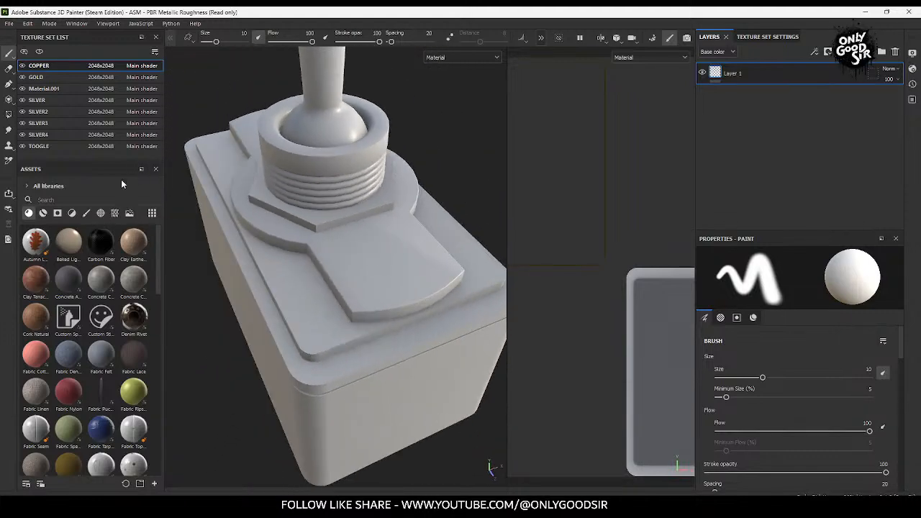
# Step: Try the Bronze Armor smart material on the mounting plate's SILVER2 texture set
pyautogui.click(44, 213)
pyautogui.moveTo(134, 241); pyautogui.dragTo(344, 286)
pyautogui.scroll(5, 331, 311)
pyautogui.scroll(-7, 347, 341)
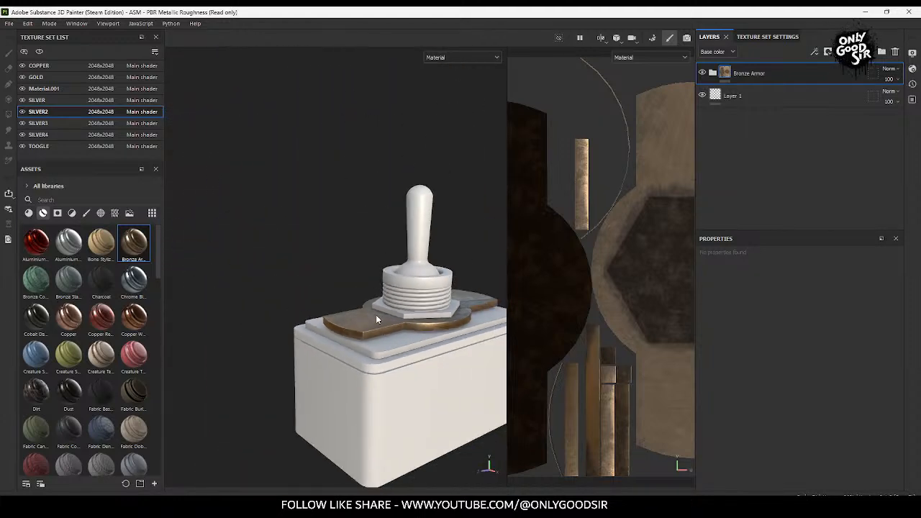
pyautogui.keyDown('alt'); pyautogui.moveTo(377, 323); pyautogui.dragTo(397, 372); pyautogui.keyUp('alt')
pyautogui.keyDown('alt'); pyautogui.moveTo(396, 372); pyautogui.dragTo(370, 315, button='middle'); pyautogui.keyUp('alt')
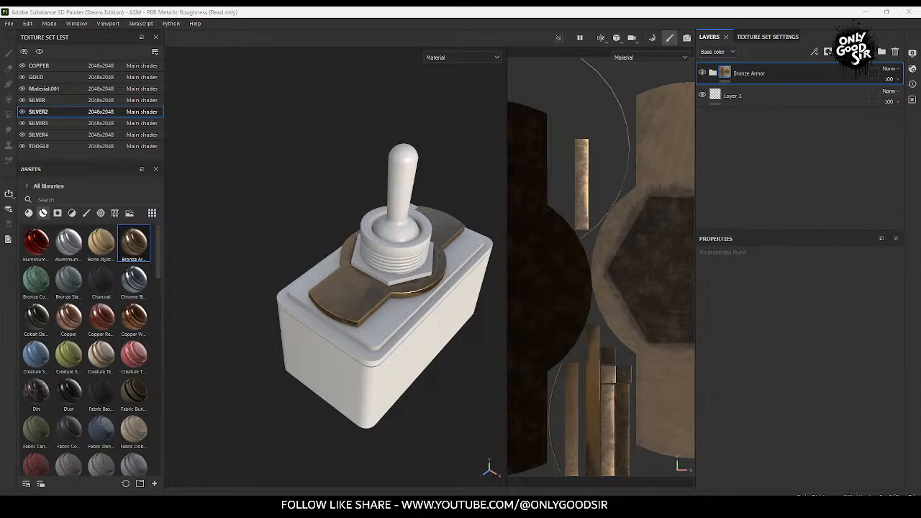
pyautogui.scroll(1, 375, 305)
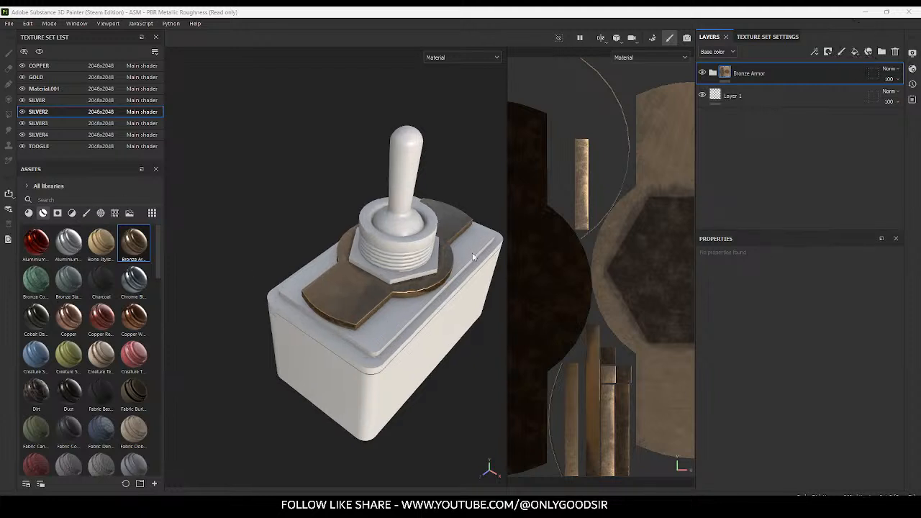
# Step: Delete the Bronze Armor smart material from the mounting plate's SILVER2 texture set
pyautogui.click(896, 52)
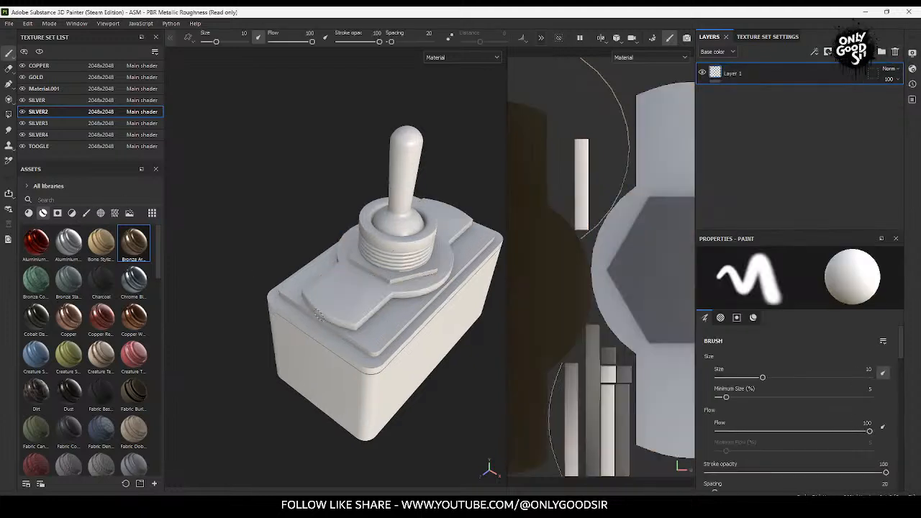
pyautogui.scroll(-5, 87, 381)
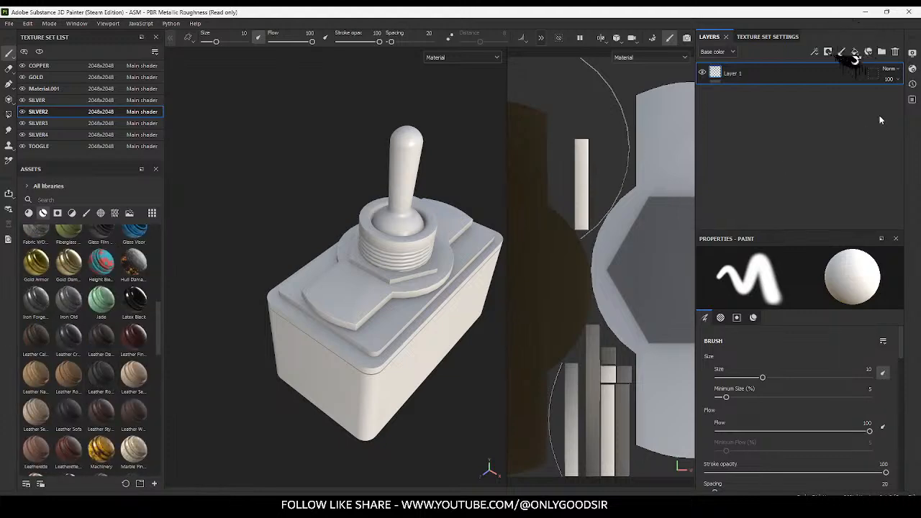
# Step: Set the environment map to Glazed Patio with opacity 100, blur 0 and rotation 116
pyautogui.click(913, 54)
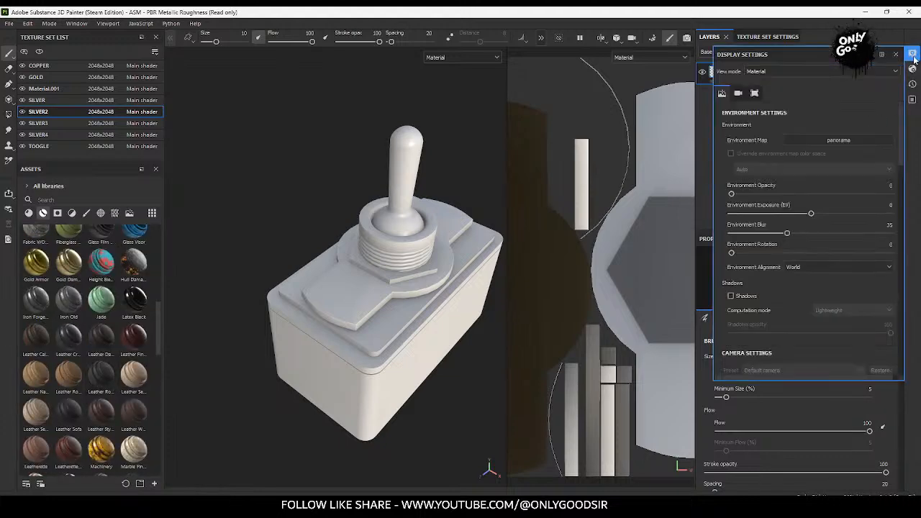
pyautogui.click(821, 141)
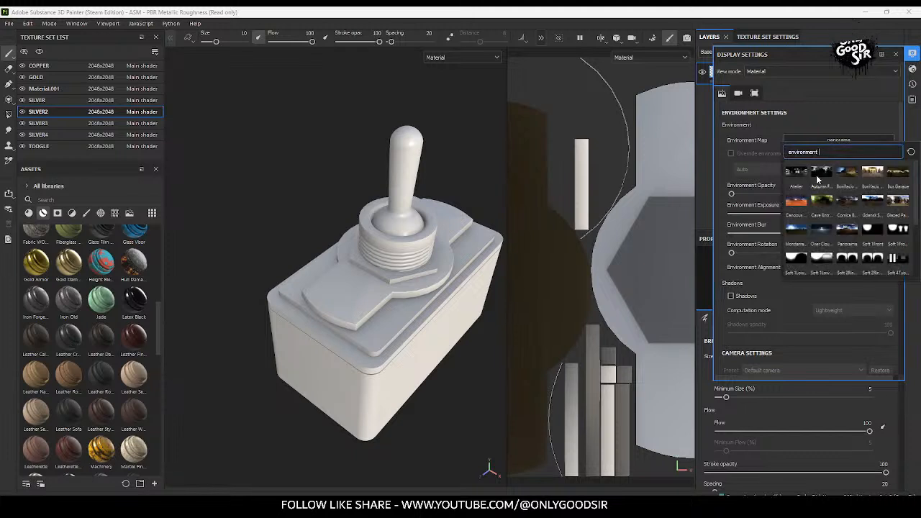
pyautogui.click(896, 201)
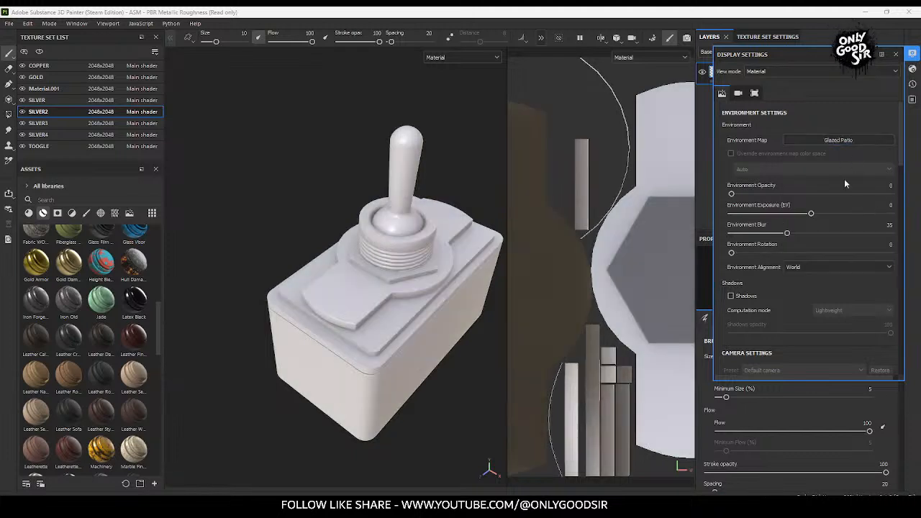
pyautogui.moveTo(731, 194); pyautogui.dragTo(891, 193)
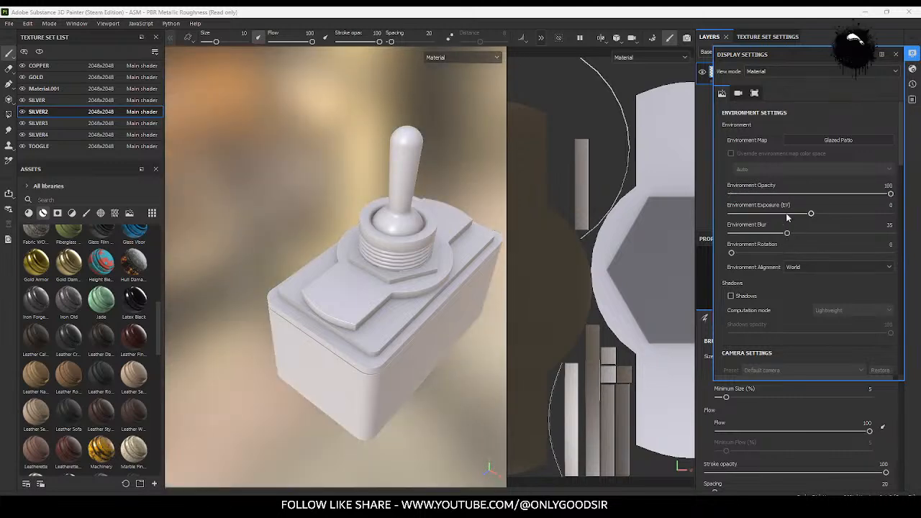
pyautogui.moveTo(787, 235); pyautogui.dragTo(783, 254)
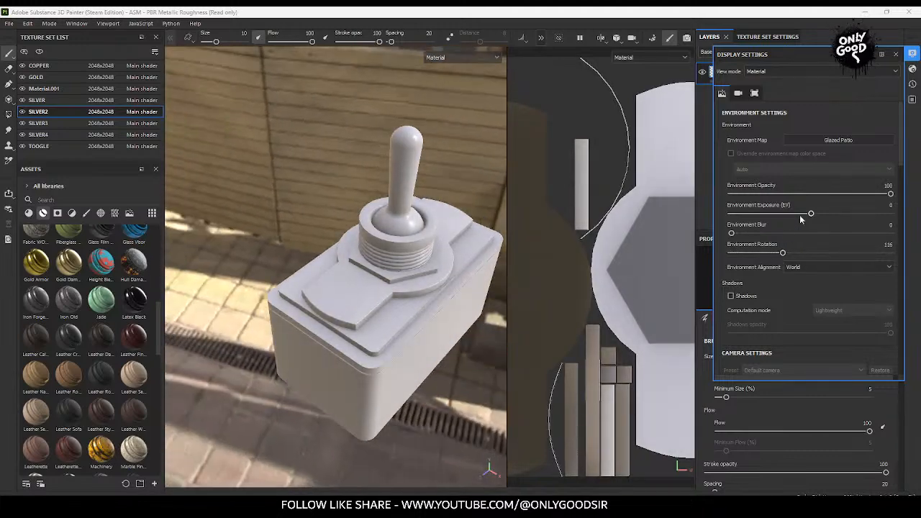
# Step: Try the orange desert environment map, replace it with Bonifacio Street, and set the environment rotation to 14
pyautogui.click(820, 141)
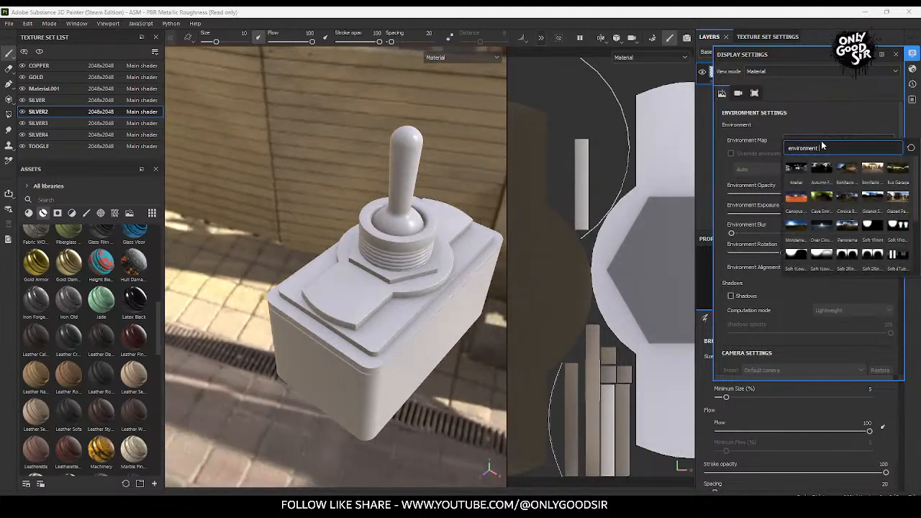
pyautogui.click(797, 199)
pyautogui.click(812, 140)
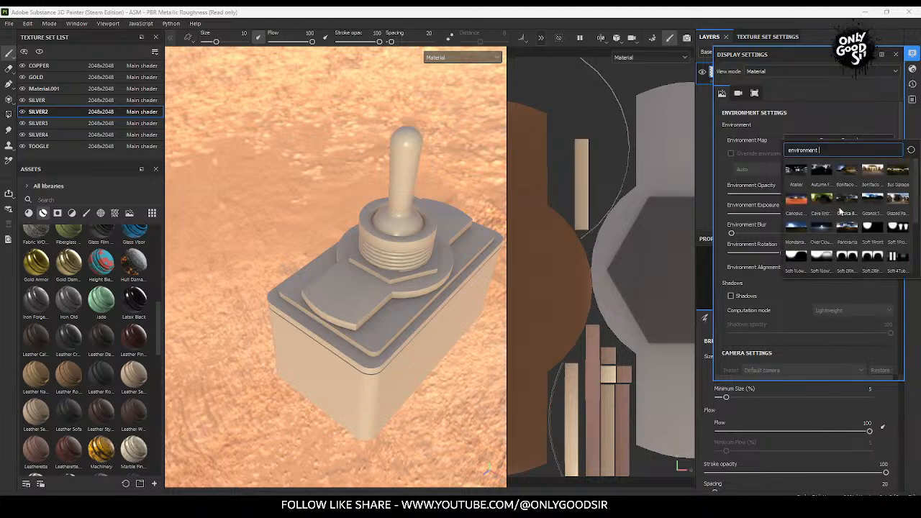
pyautogui.click(873, 170)
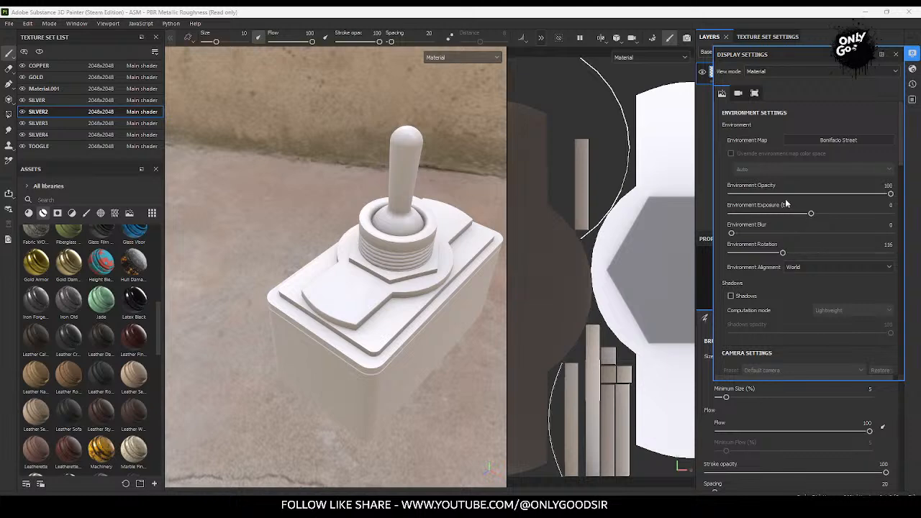
pyautogui.moveTo(783, 255); pyautogui.dragTo(738, 253)
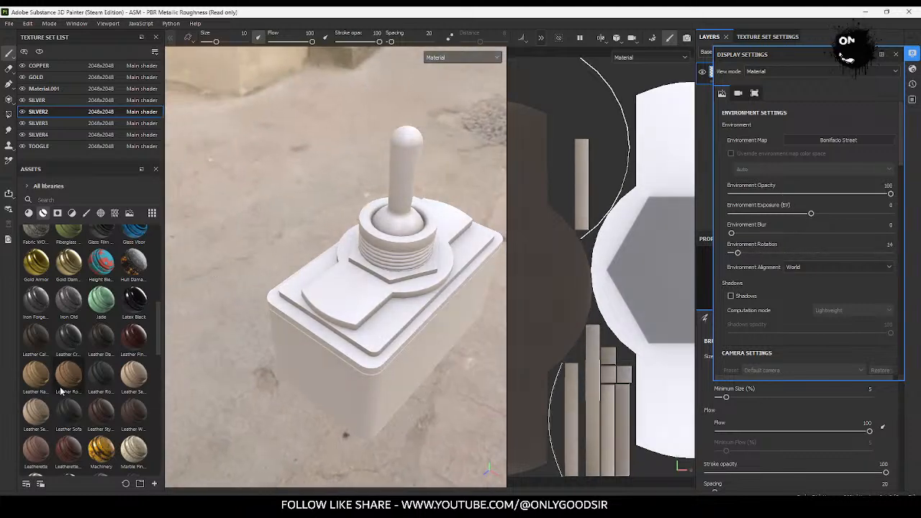
# Step: Apply the Gold Damaged smart material to the mounting plate
pyautogui.scroll(3, 40, 385)
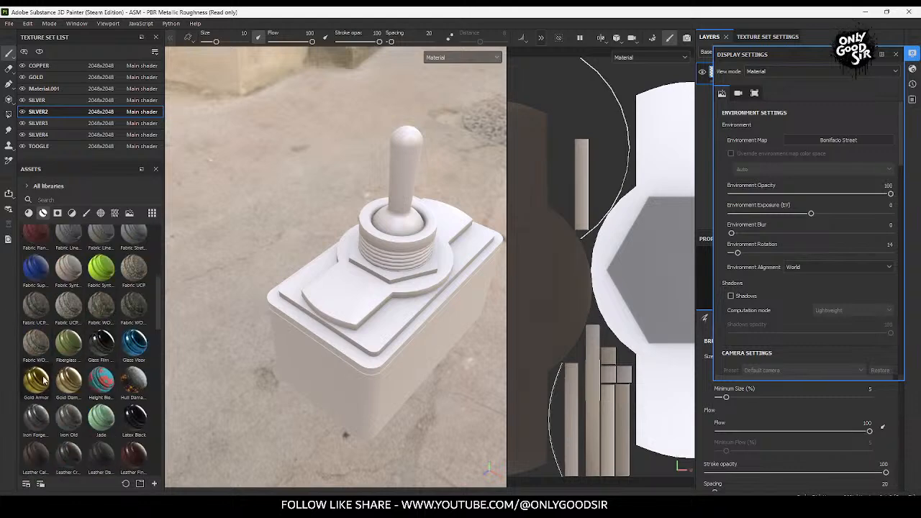
pyautogui.moveTo(70, 383); pyautogui.dragTo(369, 301)
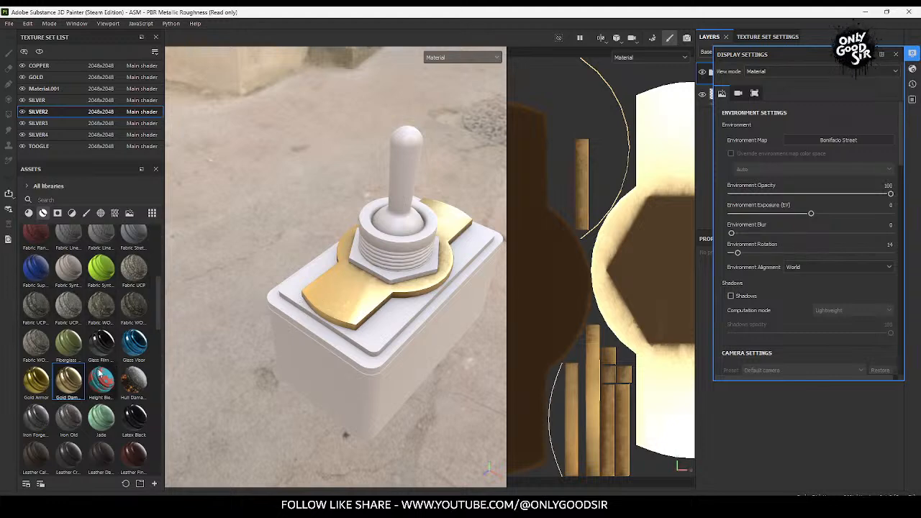
# Step: Apply the Steel smart material to the threaded collar and to the hexagonal nut
pyautogui.scroll(3, 134, 347)
pyautogui.moveTo(157, 256); pyautogui.dragTo(164, 429)
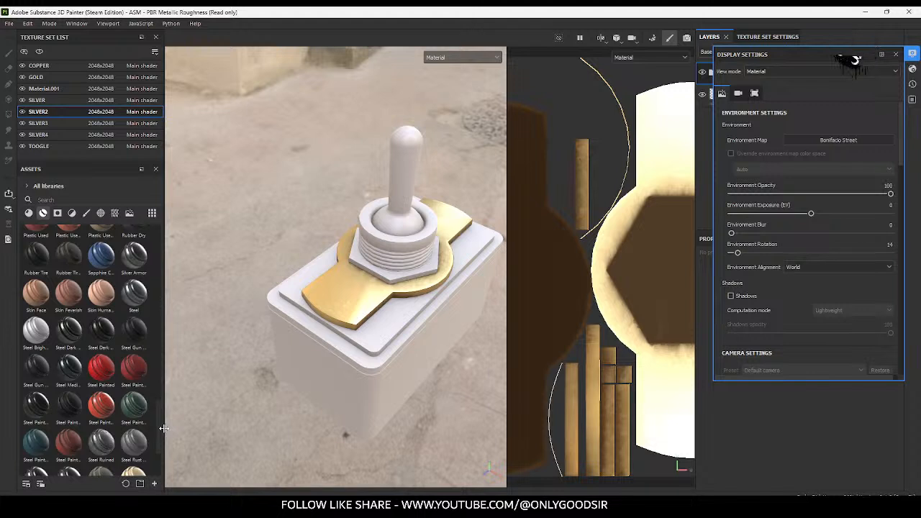
pyautogui.moveTo(164, 428)
pyautogui.mouseDown()
pyautogui.moveTo(162, 444)
pyautogui.moveTo(163, 435)
pyautogui.mouseUp()
pyautogui.moveTo(134, 281); pyautogui.dragTo(392, 277)
pyautogui.moveTo(134, 280); pyautogui.dragTo(391, 286)
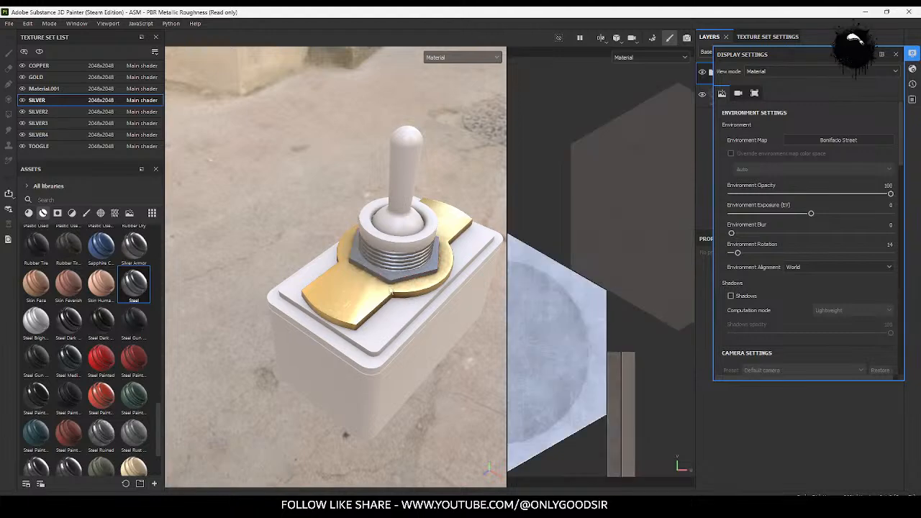
# Step: Add the Steel Stained and Steel Scratched smart materials to the hexagonal nut for comparison
pyautogui.scroll(6, 391, 287)
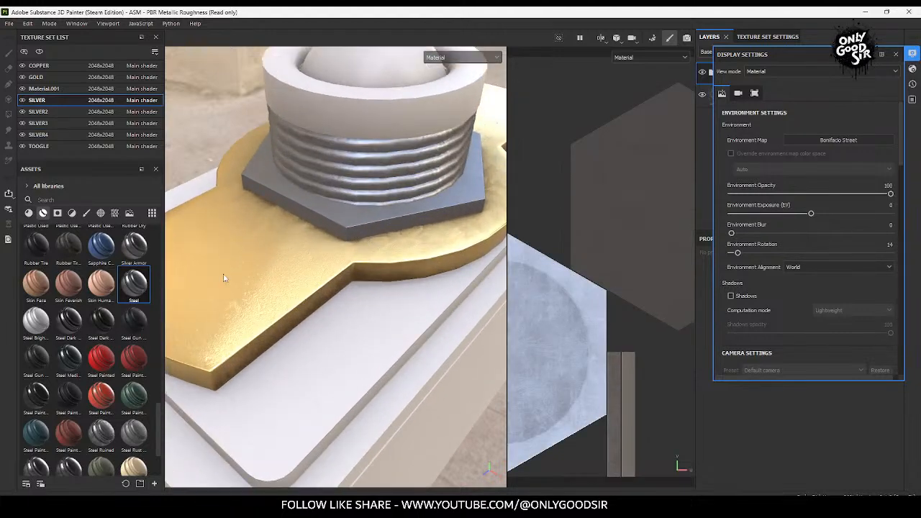
pyautogui.scroll(-3, 57, 387)
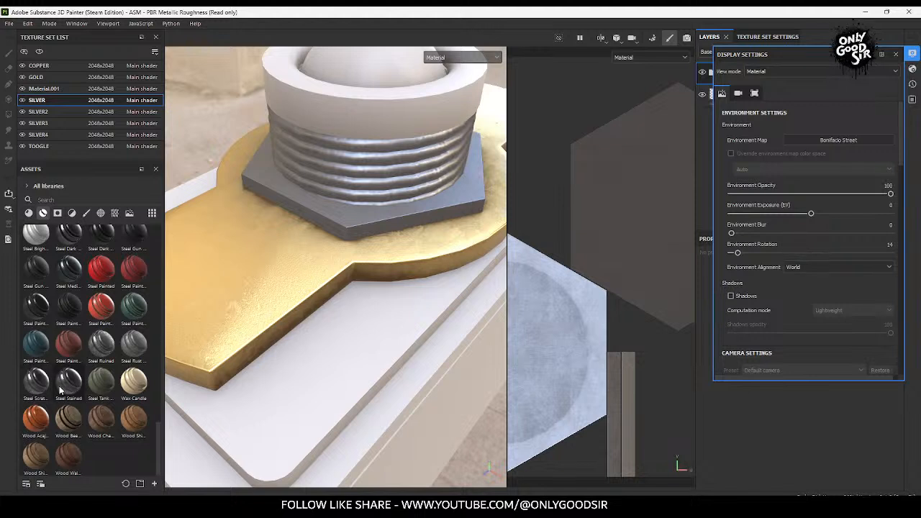
pyautogui.moveTo(71, 389); pyautogui.dragTo(371, 220)
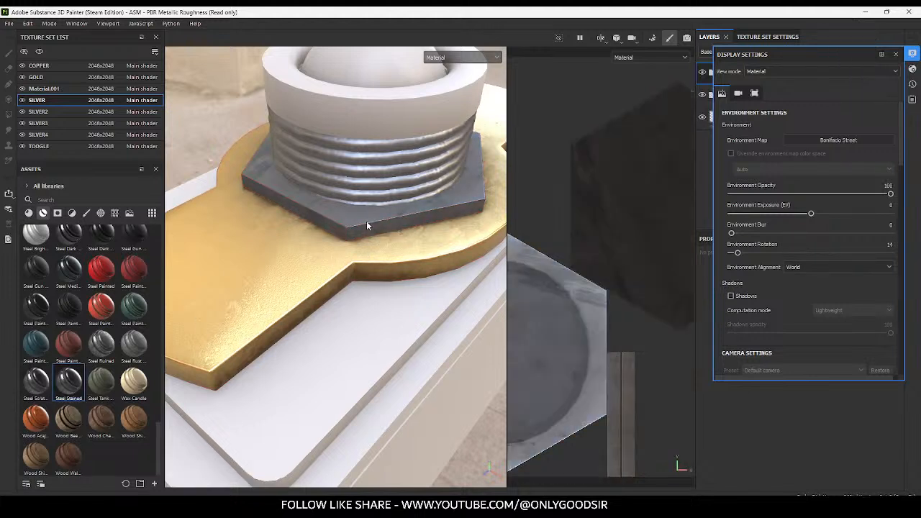
pyautogui.moveTo(36, 380); pyautogui.dragTo(398, 214)
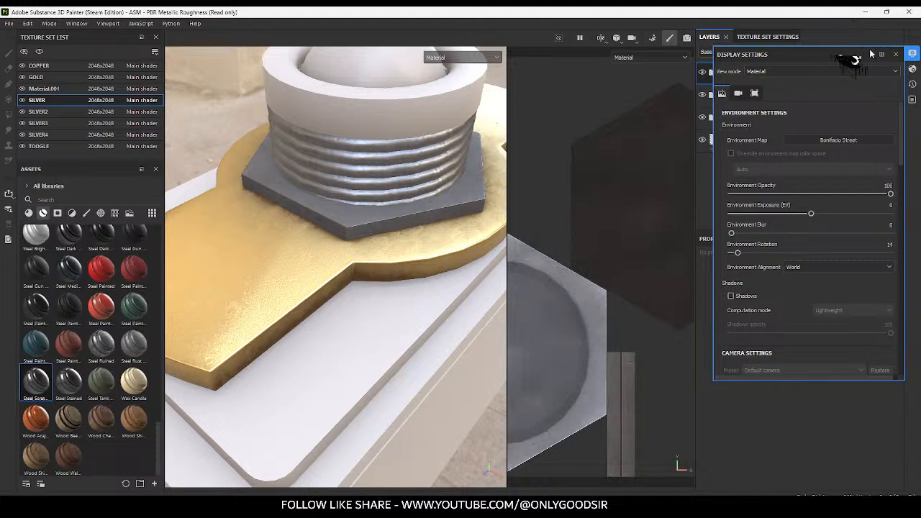
# Step: Close the display settings and delete the nut's Steel Stained and Steel layer groups, keeping Steel Scratched
pyautogui.click(895, 54)
pyautogui.click(795, 97)
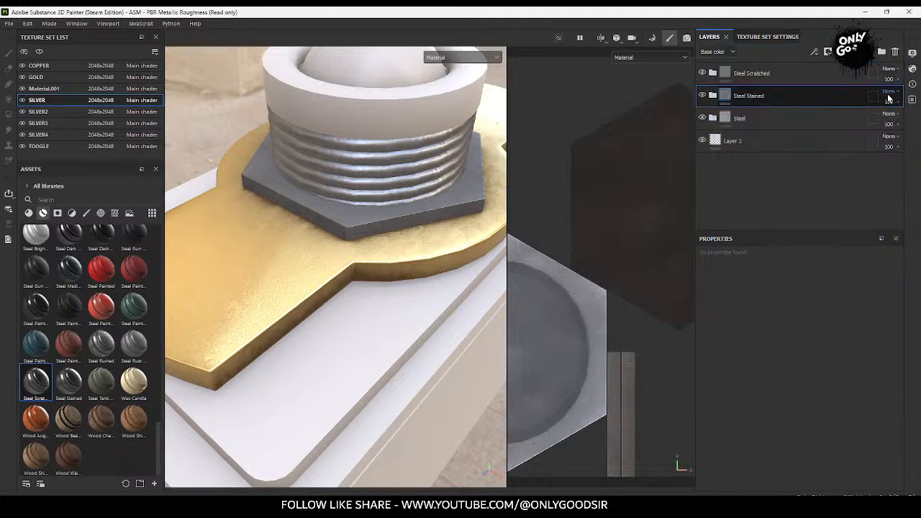
pyautogui.click(896, 51)
pyautogui.click(812, 95)
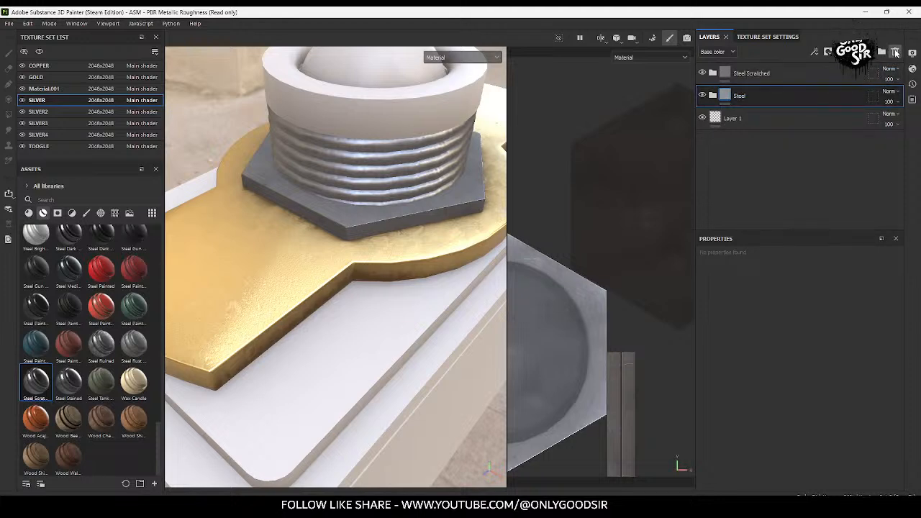
pyautogui.click(896, 52)
# Step: Apply the Steel Scratched smart material to the ring on top of the threaded collar
pyautogui.keyDown('alt'); pyautogui.moveTo(314, 219); pyautogui.dragTo(375, 234); pyautogui.keyUp('alt')
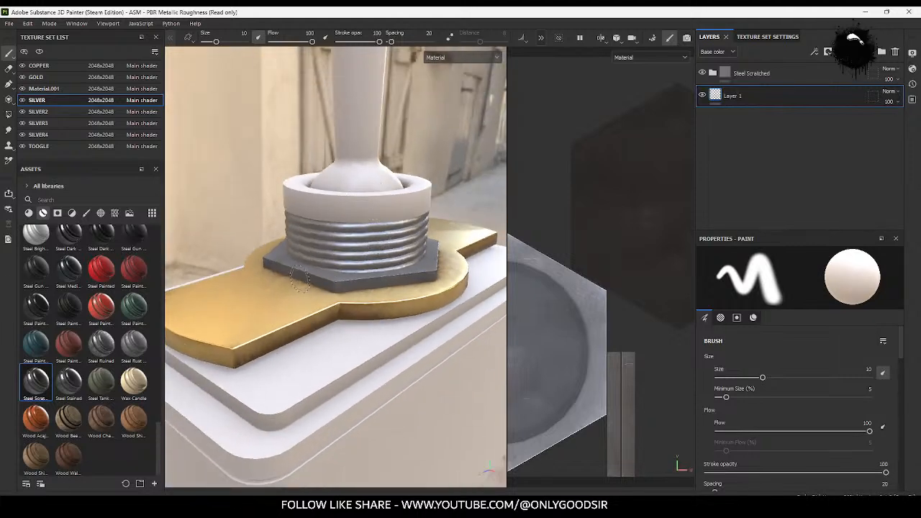
pyautogui.moveTo(68, 380); pyautogui.dragTo(346, 301)
# Step: Search the smart materials for "copp", then apply Copper Worn to the plate beneath the gold mounting plate and Copper to the housing lid
pyautogui.scroll(10, 132, 276)
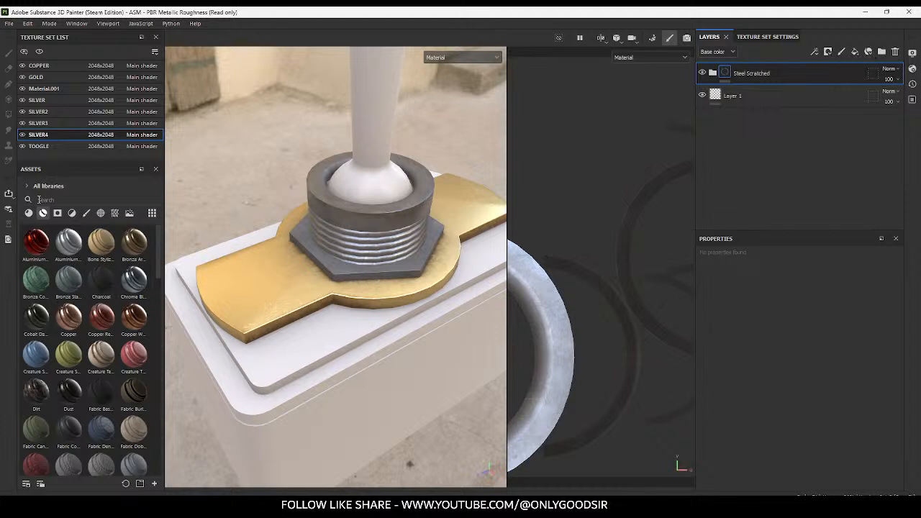
pyautogui.write('copp')
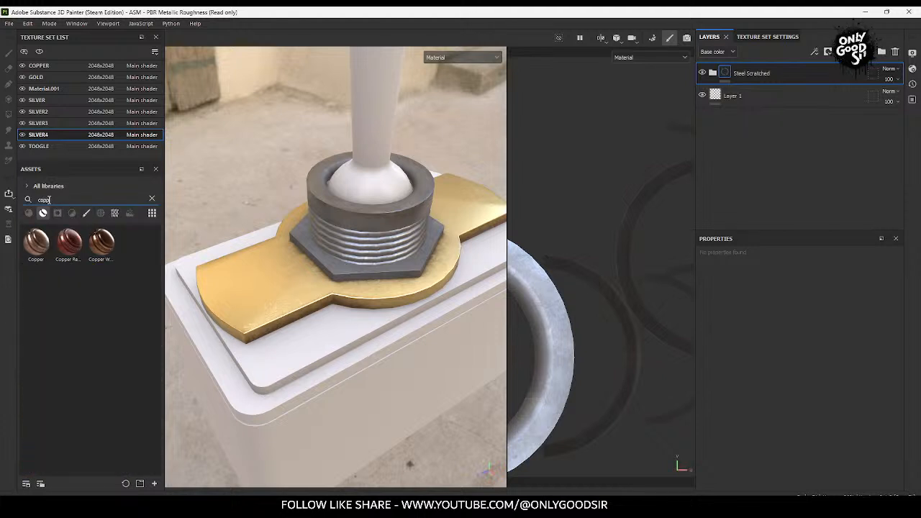
pyautogui.moveTo(101, 243); pyautogui.dragTo(299, 360)
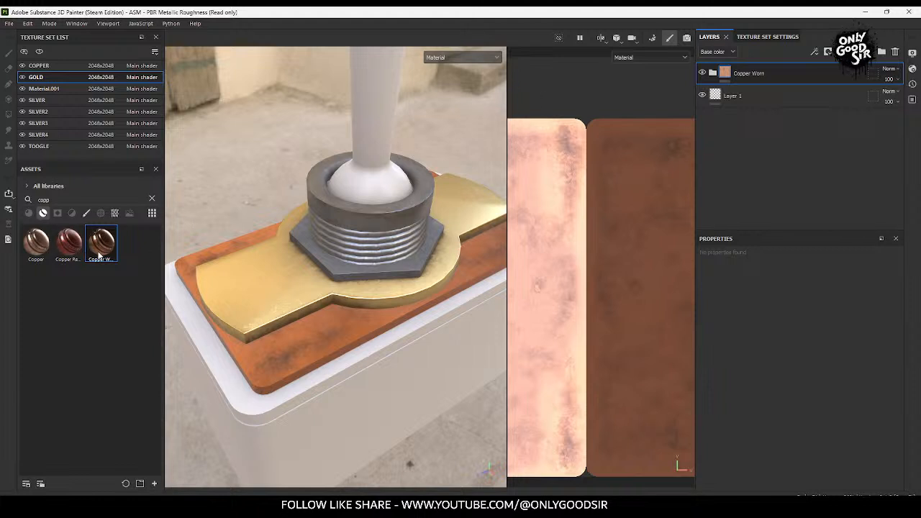
pyautogui.moveTo(36, 242); pyautogui.dragTo(313, 382)
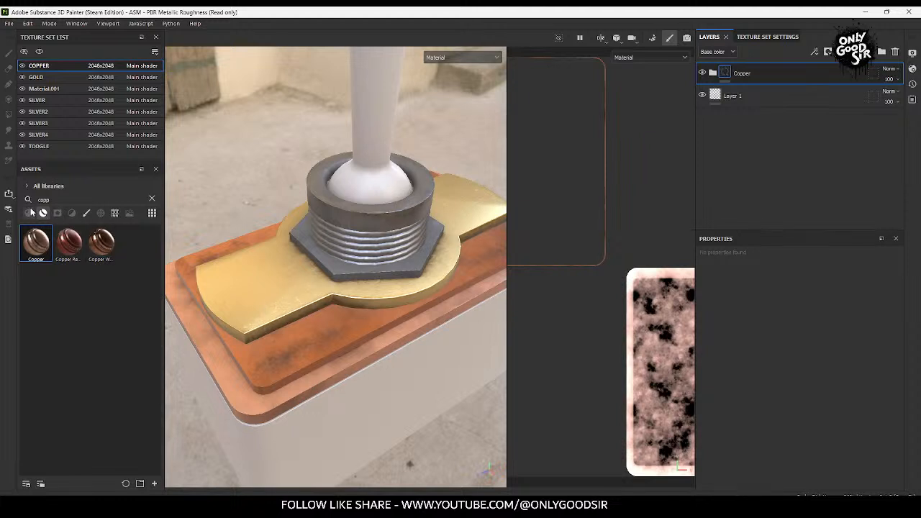
pyautogui.click(329, 294)
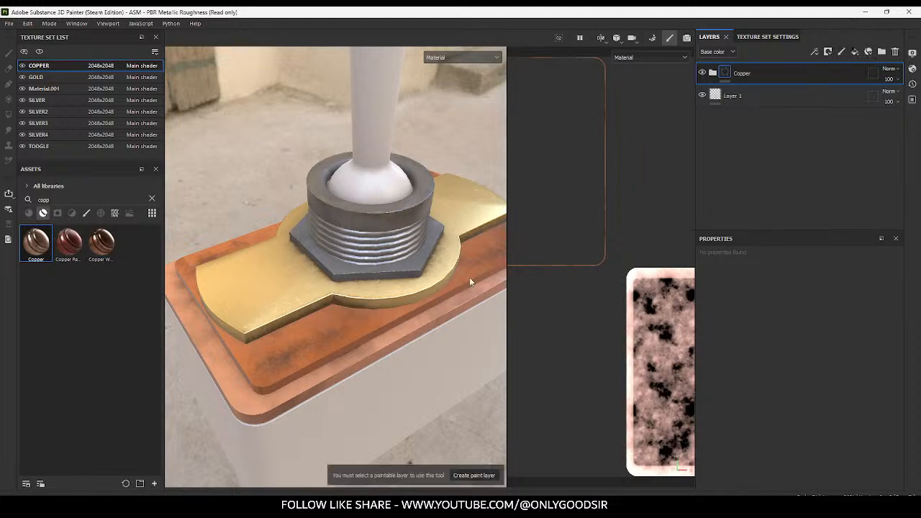
# Step: Clear the asset search and apply the Aluminium Brushed Worn smart material to the gold plate under the hex nut
pyautogui.click(28, 214)
pyautogui.click(43, 213)
pyautogui.click(152, 200)
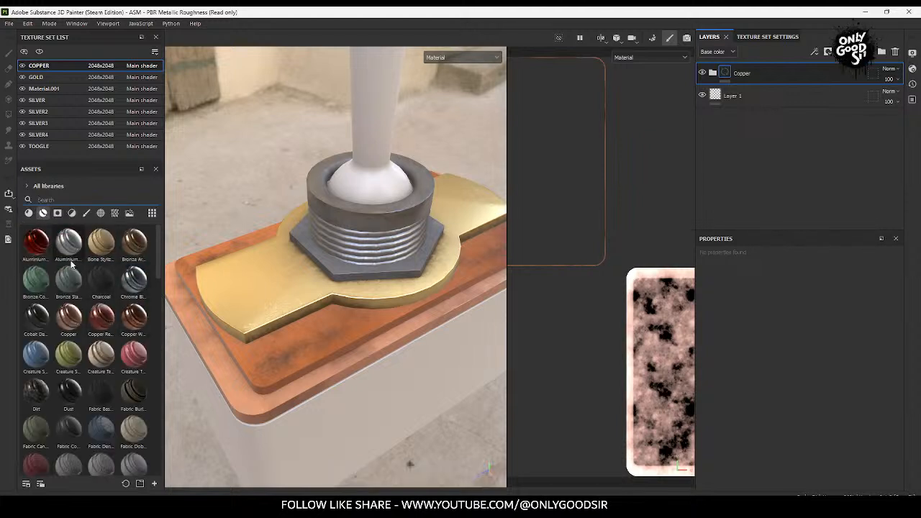
pyautogui.moveTo(67, 250)
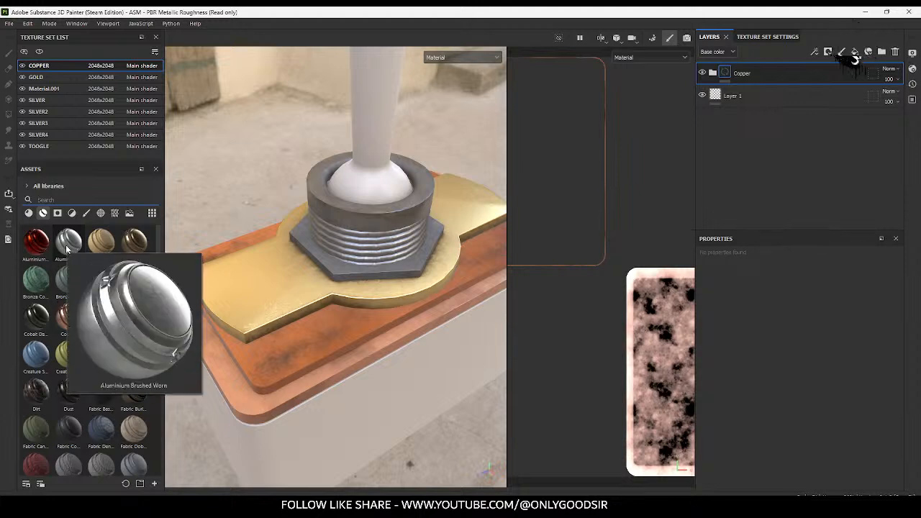
pyautogui.moveTo(67, 249); pyautogui.dragTo(262, 292)
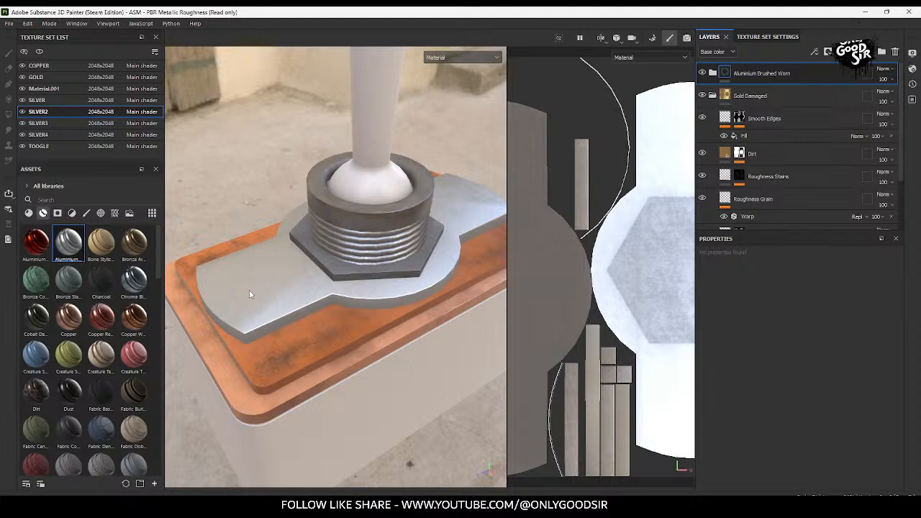
# Step: Try the Steel Ruined and Steel Rust Surface smart materials on the plate under the hex nut, undoing each one
pyautogui.scroll(-10, 97, 311)
pyautogui.scroll(-5, 97, 311)
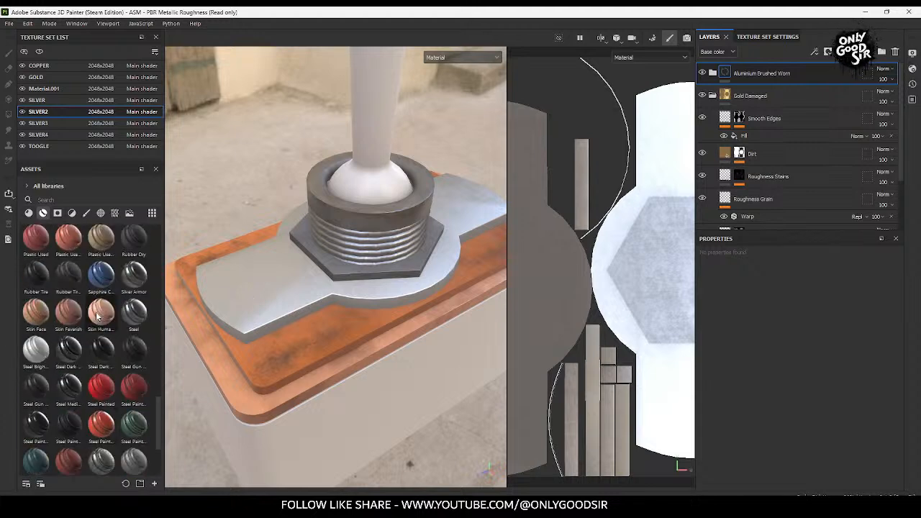
pyautogui.scroll(-3, 87, 326)
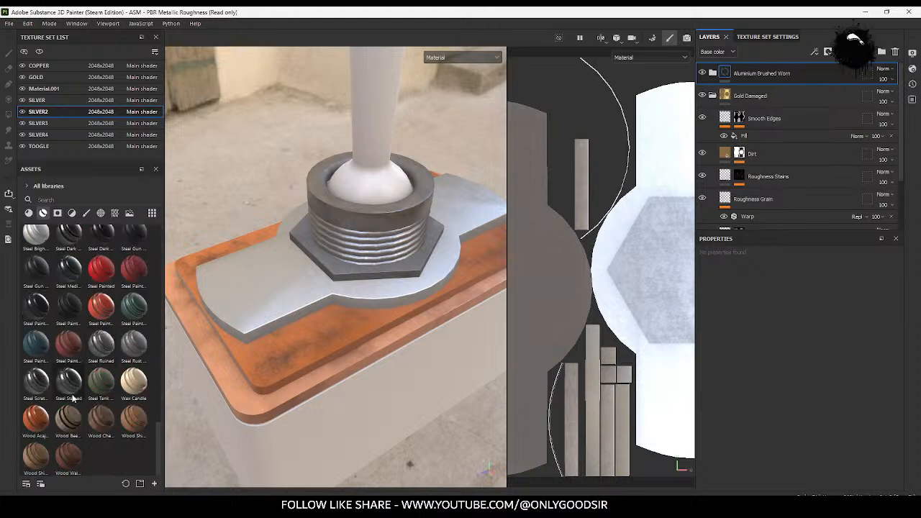
pyautogui.moveTo(101, 345); pyautogui.dragTo(257, 305)
pyautogui.hotkey('ctrl', 'z')
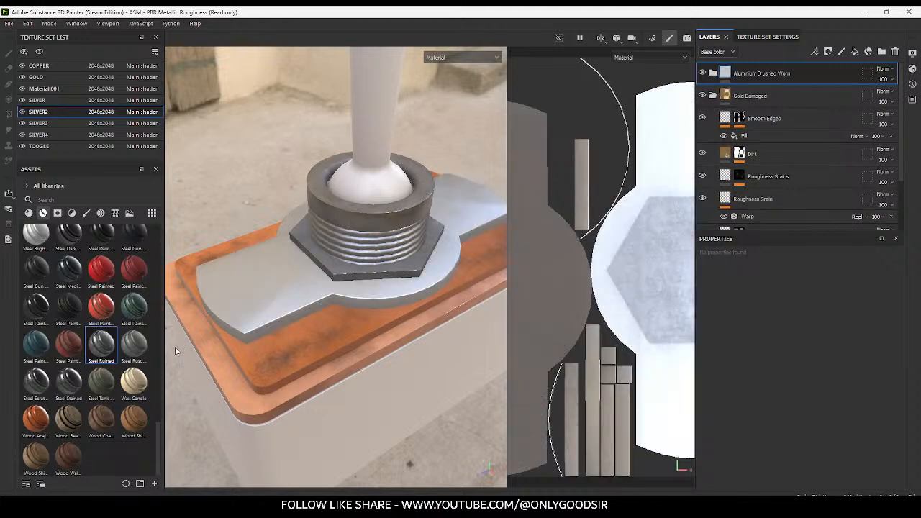
pyautogui.moveTo(134, 343); pyautogui.dragTo(235, 305)
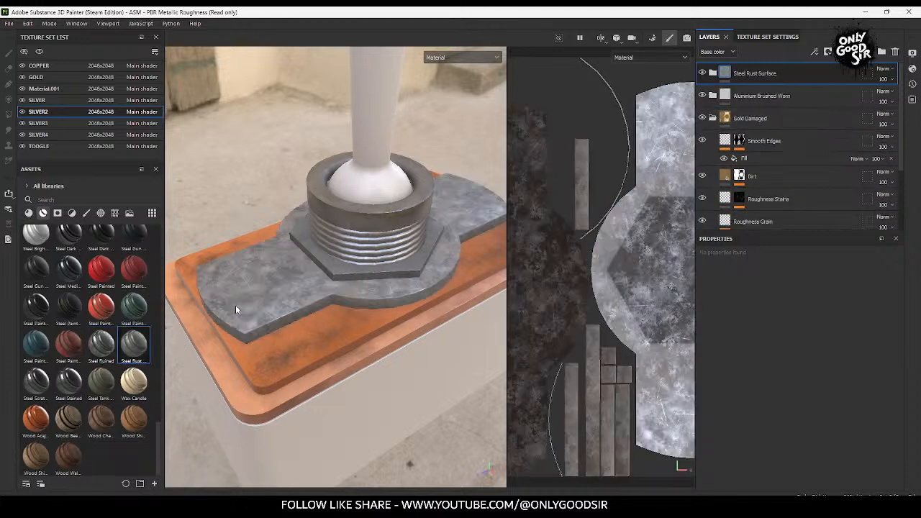
pyautogui.hotkey('ctrl', 'z')
# Step: Apply the Steel Stained smart material to the plate and delete its Aluminium Brushed Worn and Gold Damaged layers
pyautogui.moveTo(69, 380); pyautogui.dragTo(276, 294)
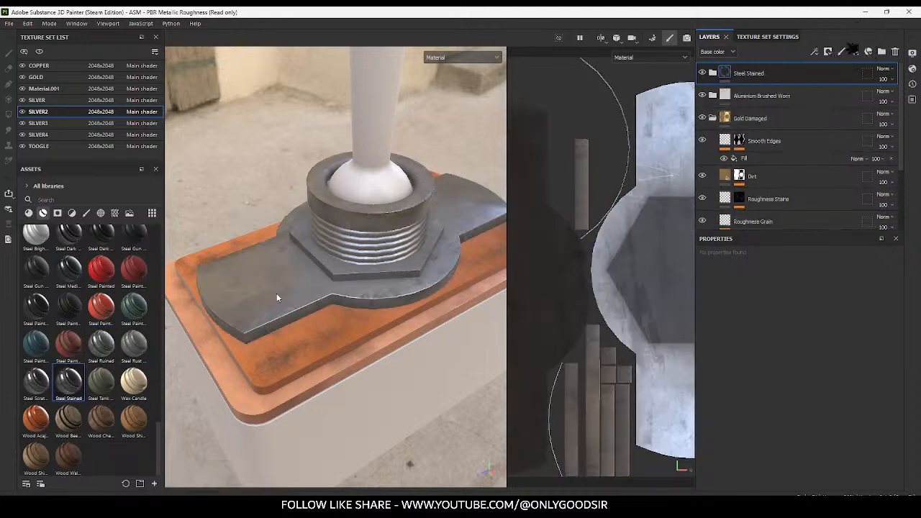
pyautogui.click(811, 100)
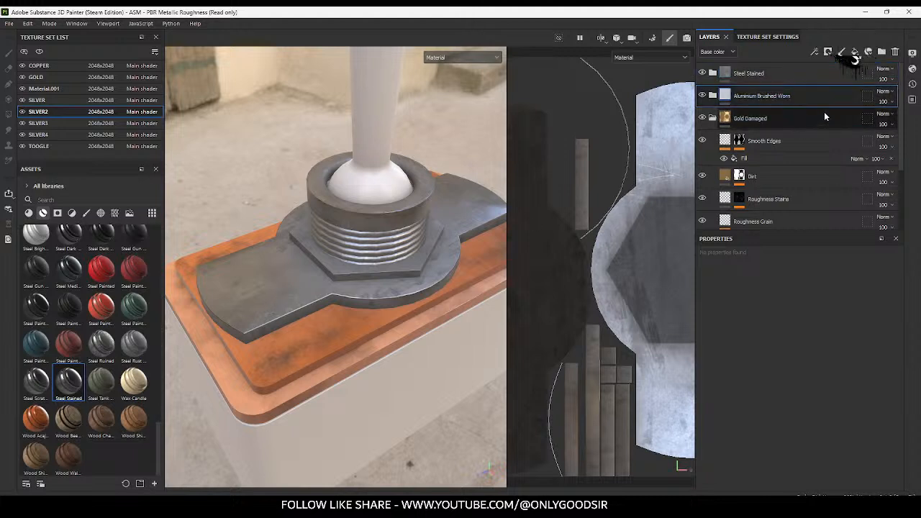
pyautogui.press('Delete')
pyautogui.click(821, 101)
pyautogui.press('Delete')
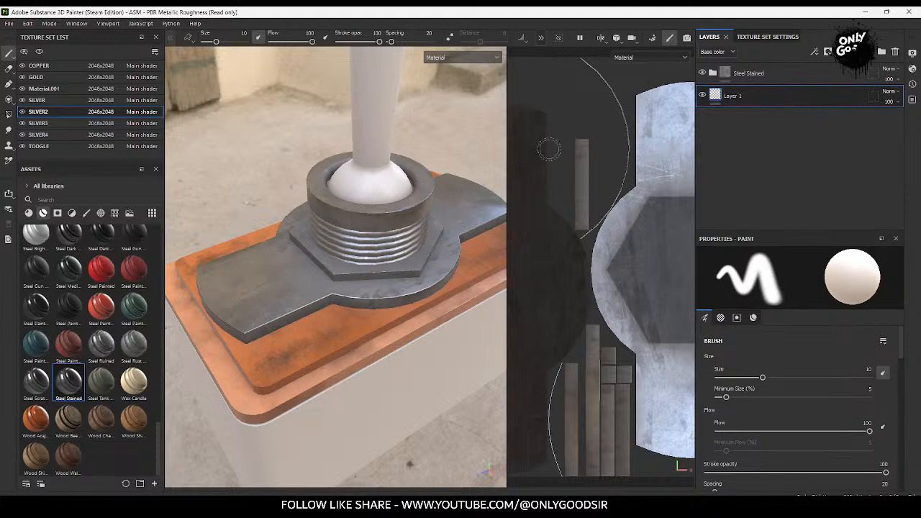
# Step: Search the smart materials for "gol" and apply Gold Damaged to the copper slab directly beneath the steel plate
pyautogui.keyDown('alt'); pyautogui.moveTo(274, 372); pyautogui.dragTo(324, 324); pyautogui.keyUp('alt')
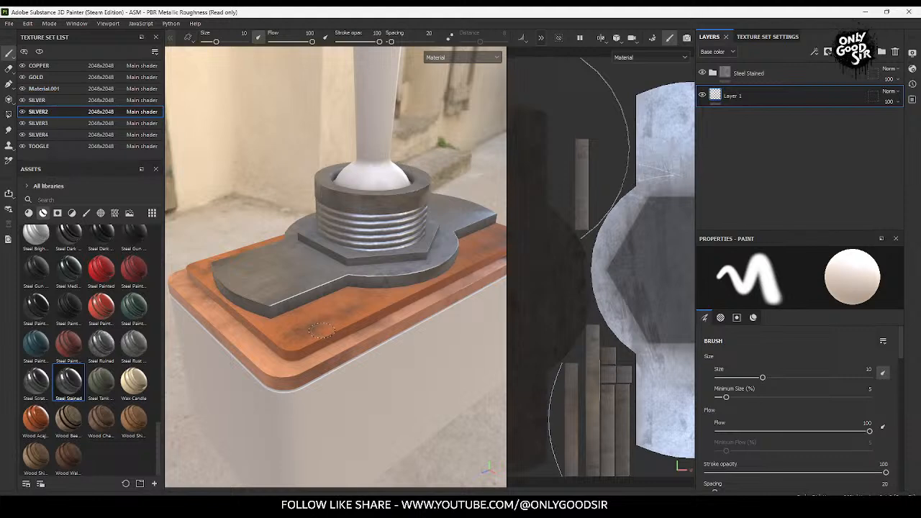
pyautogui.scroll(4, 105, 324)
pyautogui.click(78, 199)
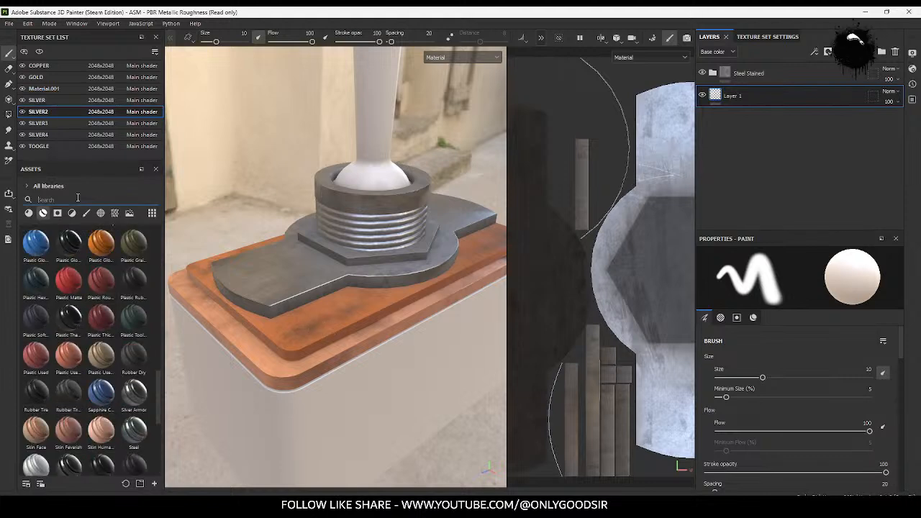
pyautogui.write('gol')
pyautogui.moveTo(62, 249); pyautogui.dragTo(307, 312)
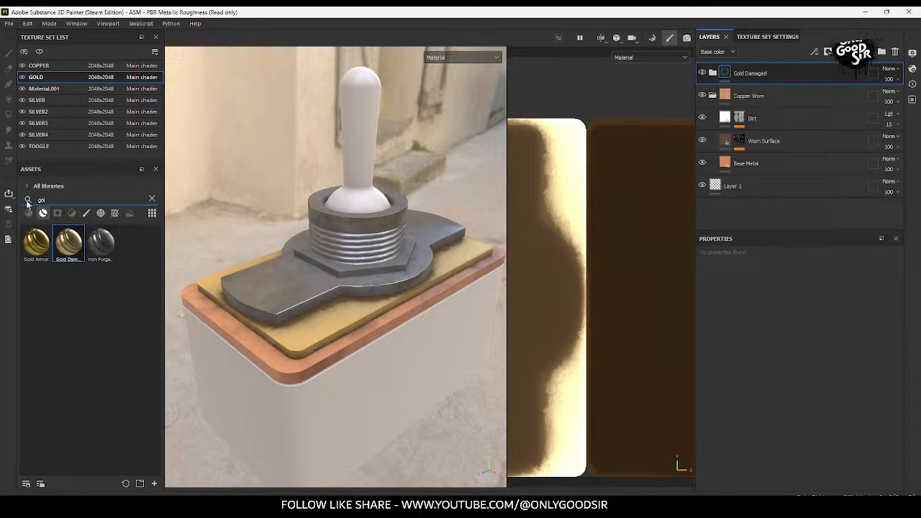
# Step: Search the smart materials for "stee" and apply Steel Scratched to the white toggle lever
pyautogui.write('silv')
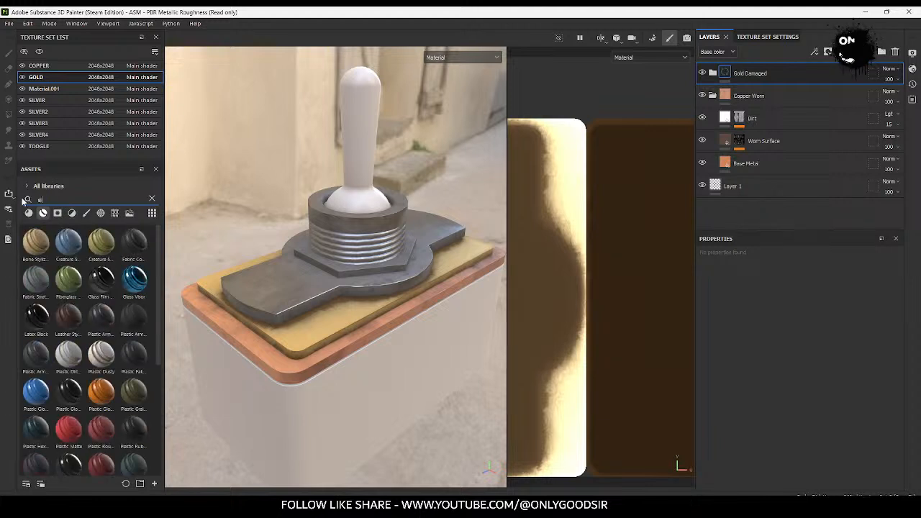
pyautogui.press('BackSpace')
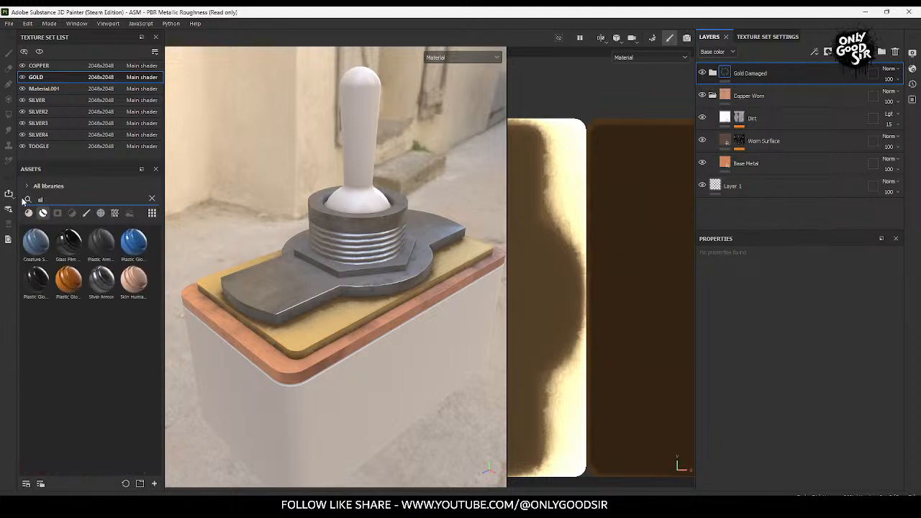
pyautogui.press('BackSpace')
pyautogui.write('te')
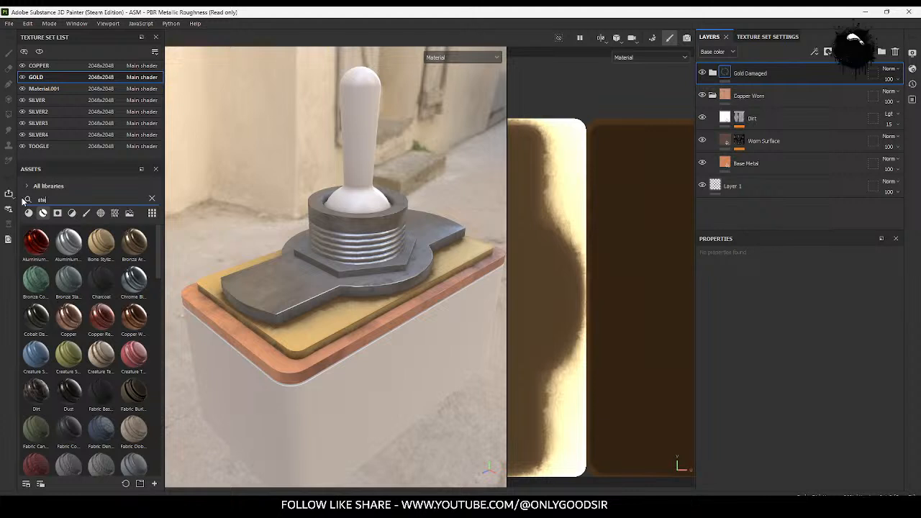
pyautogui.write('e')
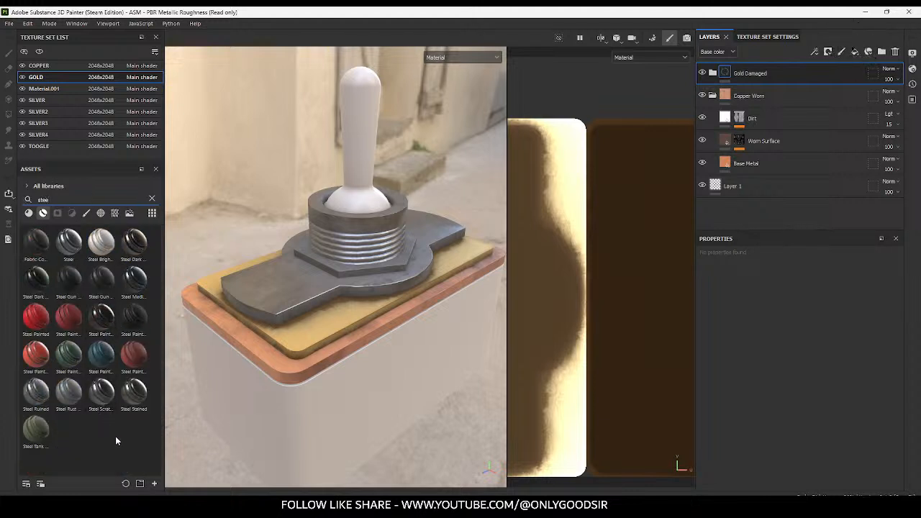
pyautogui.write('ll')
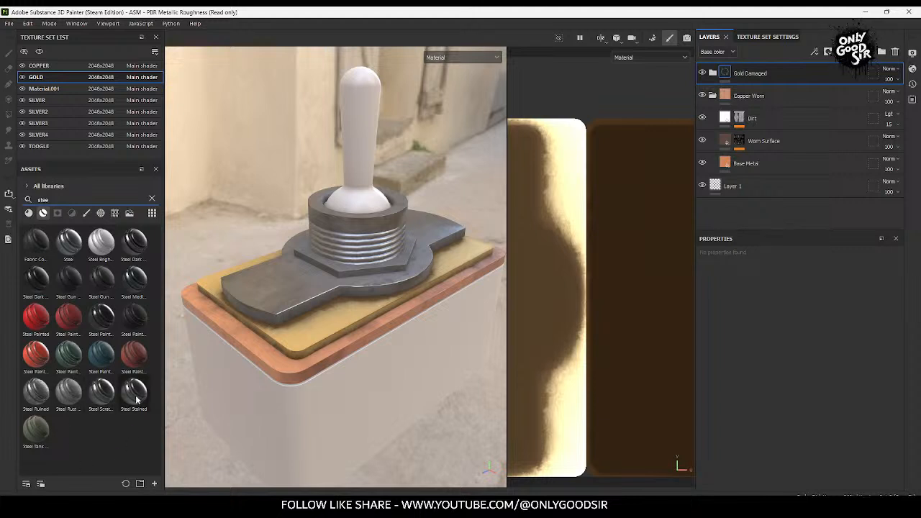
pyautogui.moveTo(96, 397); pyautogui.dragTo(364, 150)
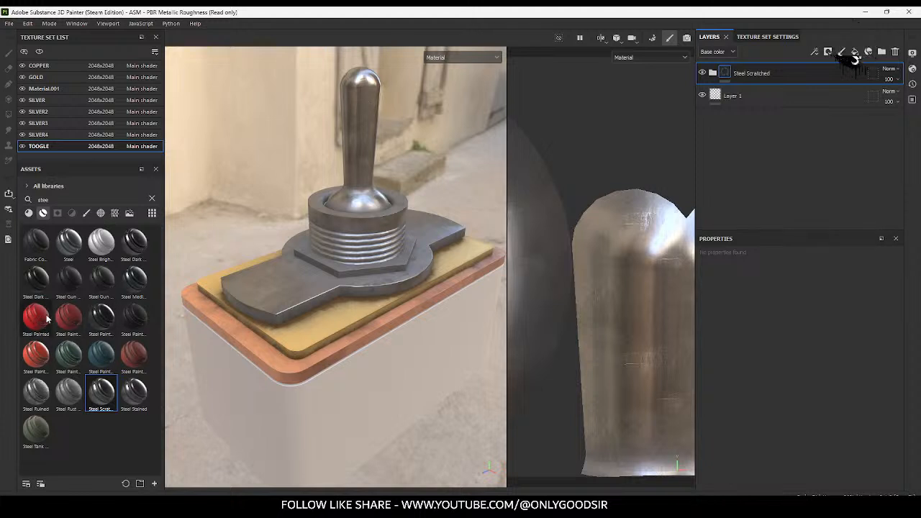
# Step: Apply the red Steel Painted smart material to the toggle lever over the Steel Scratched layer
pyautogui.moveTo(30, 323); pyautogui.dragTo(360, 92)
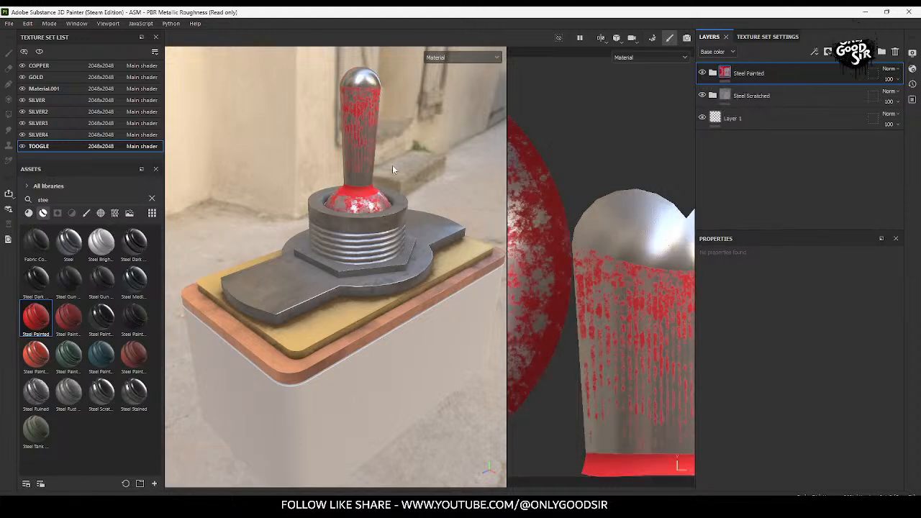
pyautogui.keyDown('alt'); pyautogui.moveTo(392, 169); pyautogui.dragTo(375, 209); pyautogui.keyUp('alt')
pyautogui.keyDown('alt'); pyautogui.moveTo(375, 210); pyautogui.dragTo(339, 295, button='middle'); pyautogui.keyUp('alt')
pyautogui.keyDown('alt'); pyautogui.moveTo(339, 295); pyautogui.dragTo(344, 284); pyautogui.keyUp('alt')
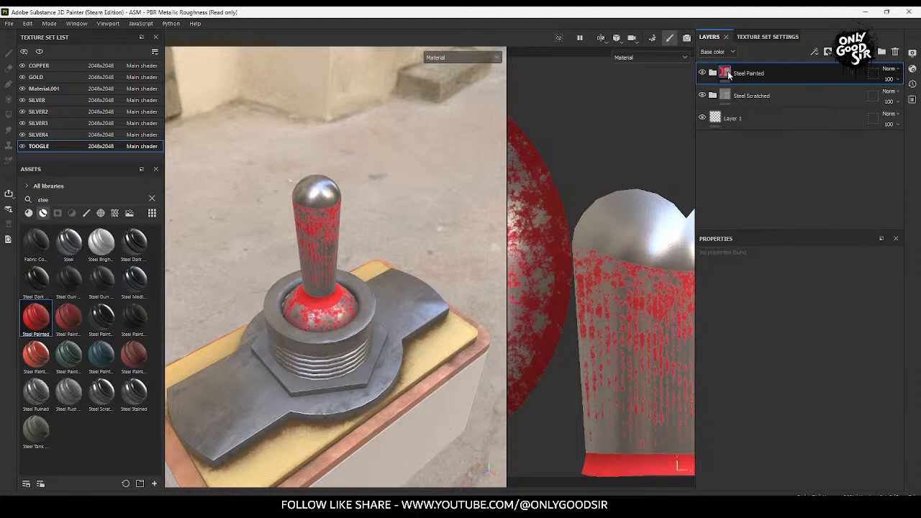
# Step: Clear the asset search and add the Surface Worn smart mask to the Steel Painted layer
pyautogui.click(58, 214)
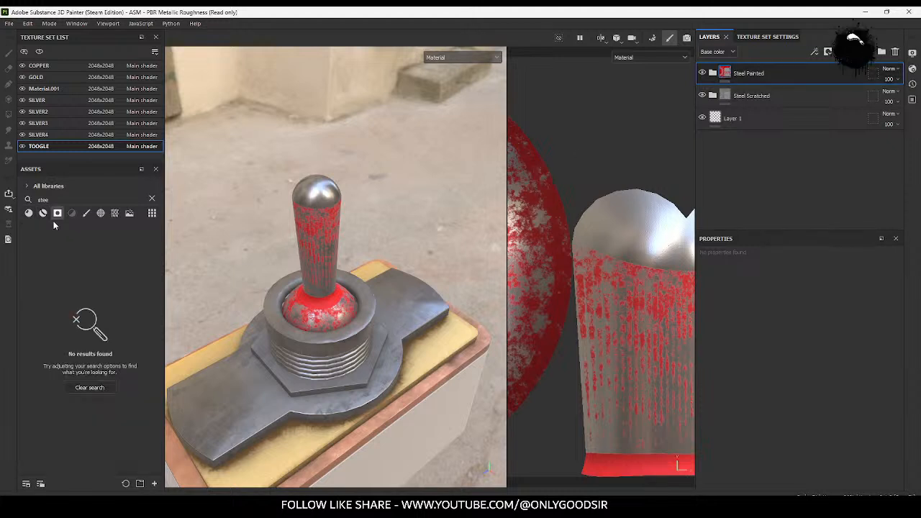
pyautogui.click(73, 214)
pyautogui.click(151, 199)
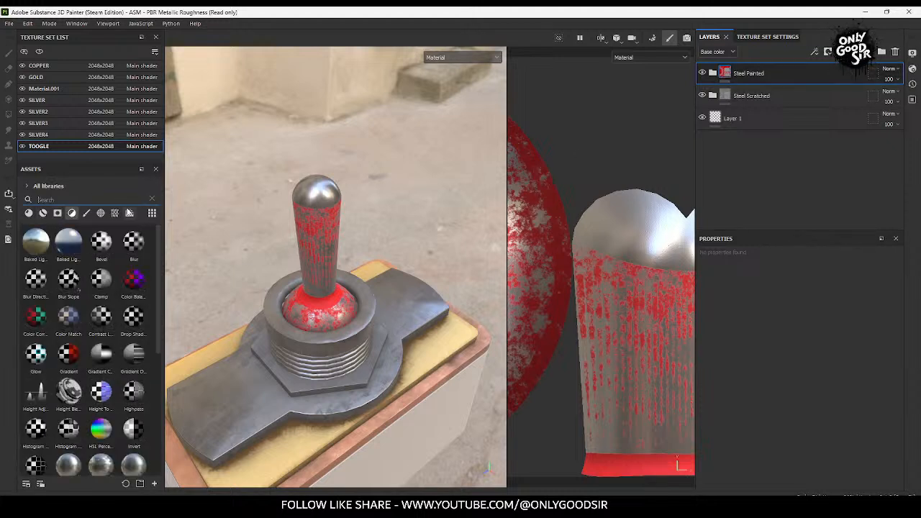
pyautogui.click(58, 214)
pyautogui.scroll(-5, 106, 308)
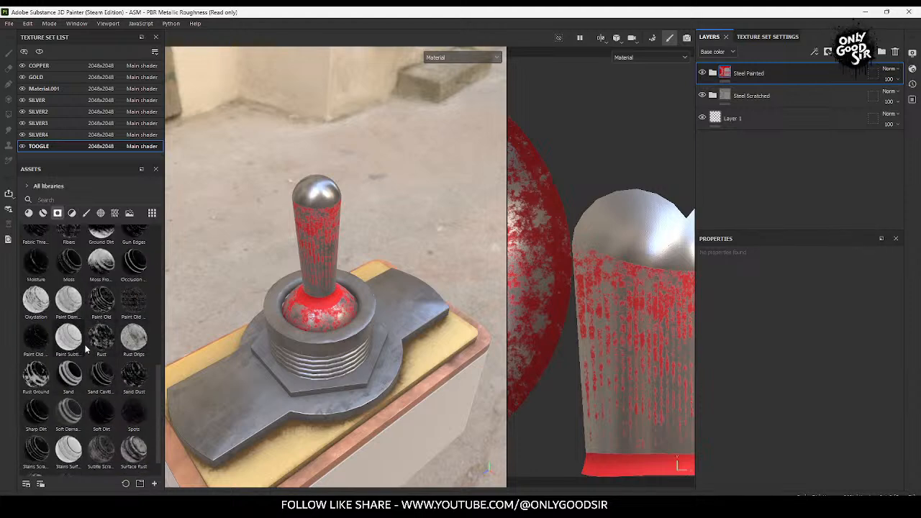
pyautogui.scroll(-1, 60, 393)
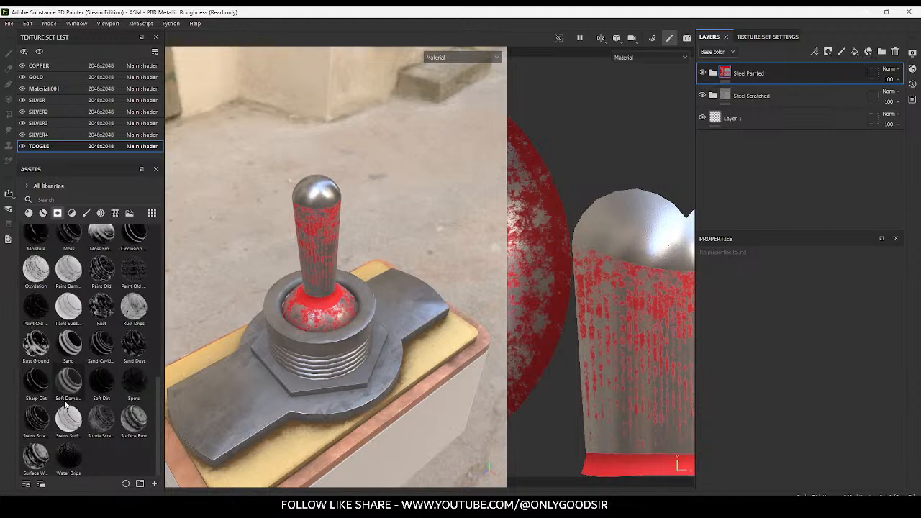
pyautogui.moveTo(35, 455)
pyautogui.mouseDown()
pyautogui.moveTo(804, 52)
pyautogui.moveTo(724, 74)
pyautogui.moveTo(748, 65)
pyautogui.moveTo(742, 75)
pyautogui.mouseUp()
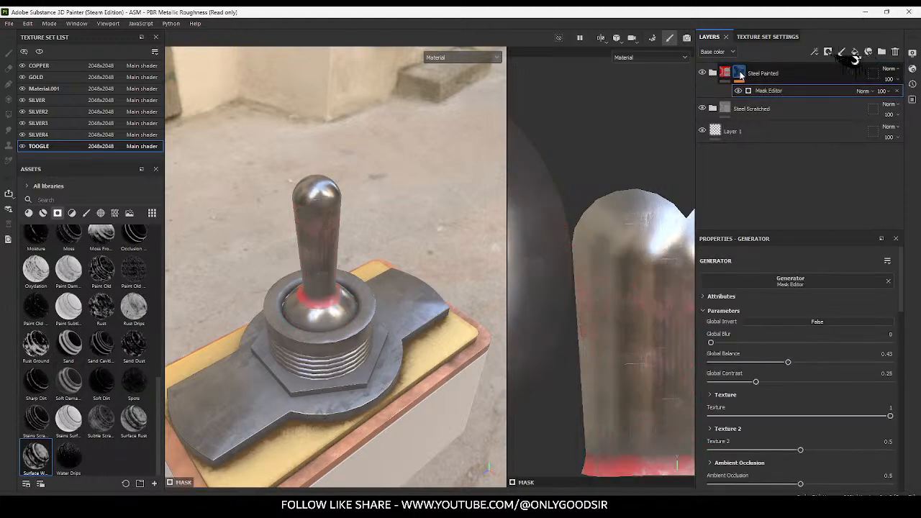
# Step: Set the Steel Painted mask generator's Global Balance to 0.56, Global Contrast to 0.61 and Texture 2 to 0.29
pyautogui.click(741, 74)
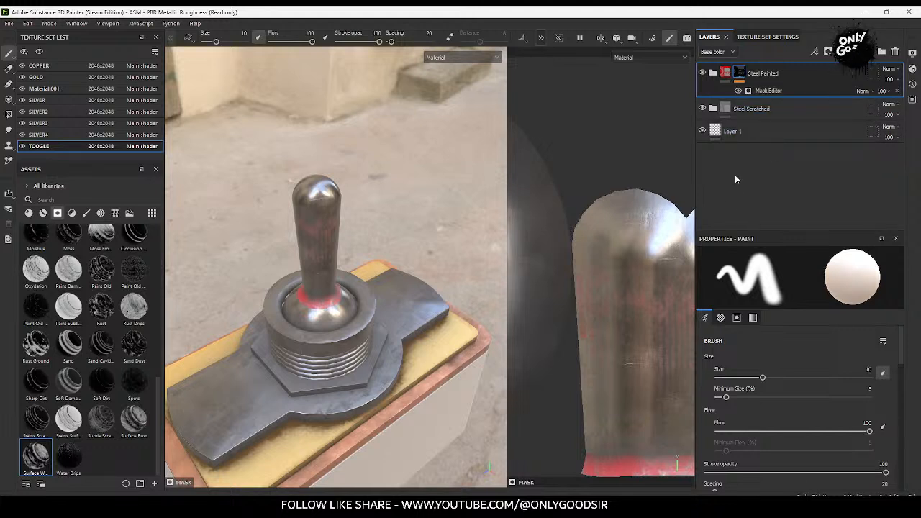
pyautogui.click(769, 91)
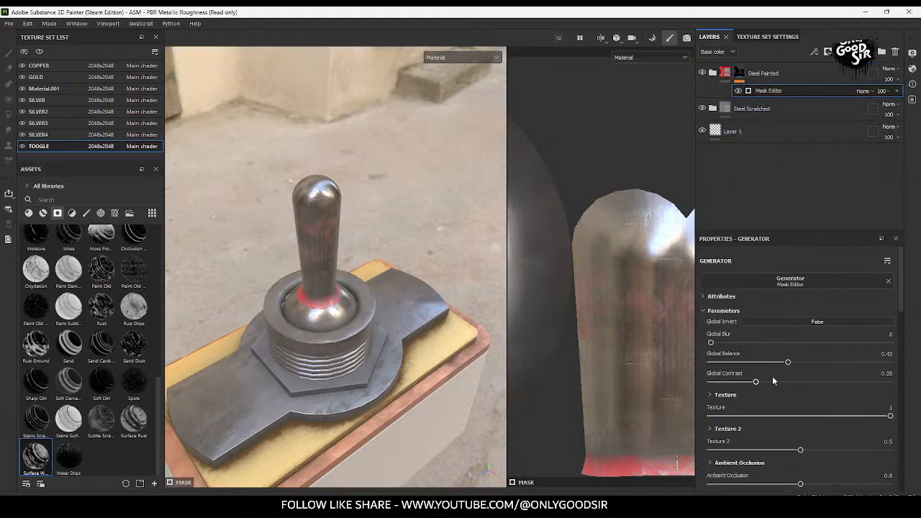
pyautogui.moveTo(755, 364); pyautogui.dragTo(802, 386)
pyautogui.keyDown('alt'); pyautogui.moveTo(277, 305); pyautogui.dragTo(465, 248); pyautogui.keyUp('alt')
pyautogui.scroll(4, 324, 298)
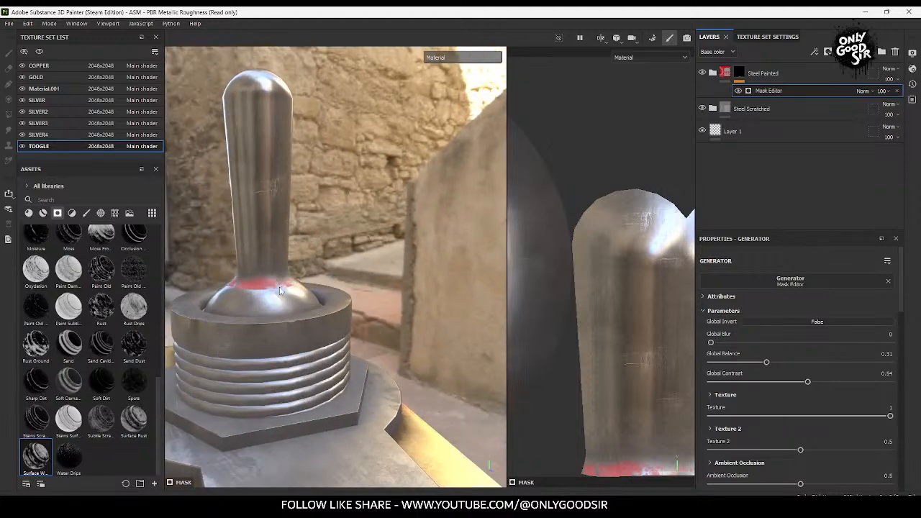
pyautogui.moveTo(733, 451); pyautogui.dragTo(767, 452)
pyautogui.moveTo(807, 382)
pyautogui.mouseDown()
pyautogui.moveTo(748, 381)
pyautogui.moveTo(842, 381)
pyautogui.moveTo(786, 381)
pyautogui.moveTo(820, 390)
pyautogui.mouseUp()
pyautogui.moveTo(769, 362); pyautogui.dragTo(811, 362)
pyautogui.keyDown('alt'); pyautogui.moveTo(292, 296); pyautogui.dragTo(354, 249); pyautogui.keyUp('alt')
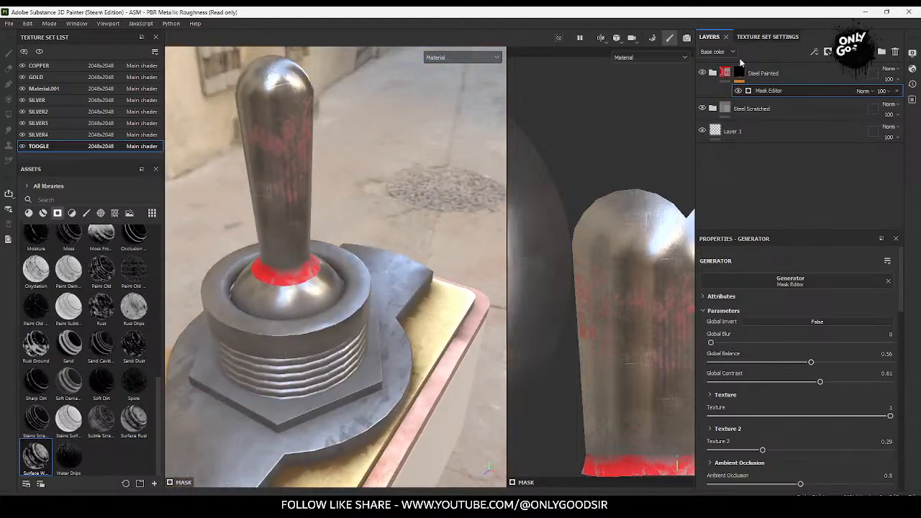
# Step: Delete the Steel Painted layer from the toggle lever's texture set
pyautogui.click(797, 73)
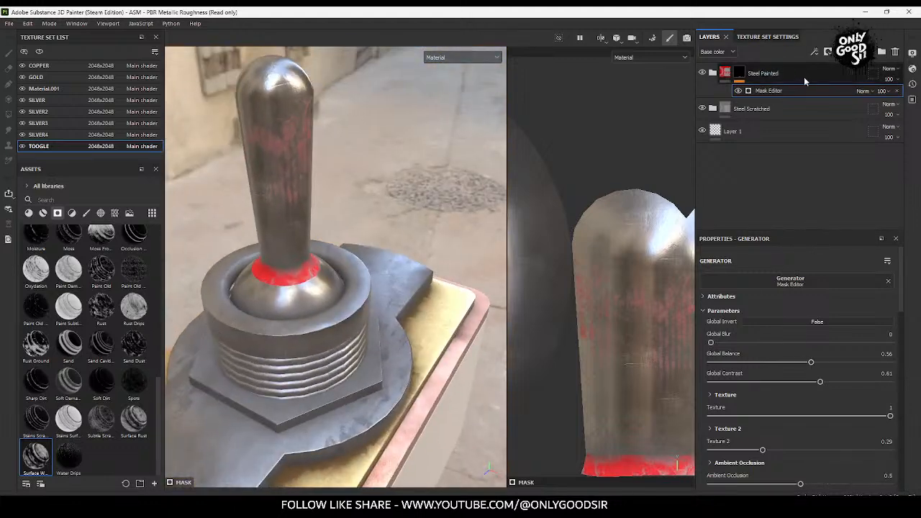
pyautogui.click(895, 52)
# Step: Try the Steel Painted Chipped Dirty smart material on the toggle lever, then undo it
pyautogui.click(28, 213)
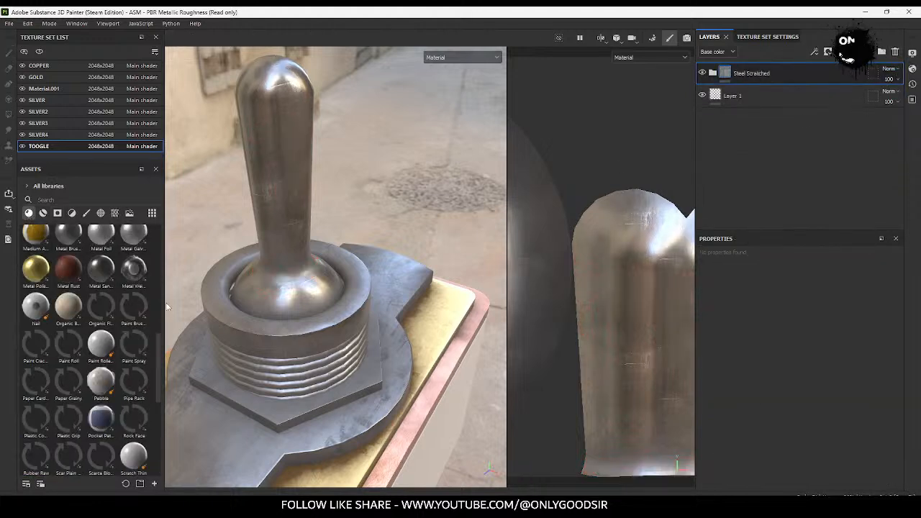
pyautogui.click(43, 213)
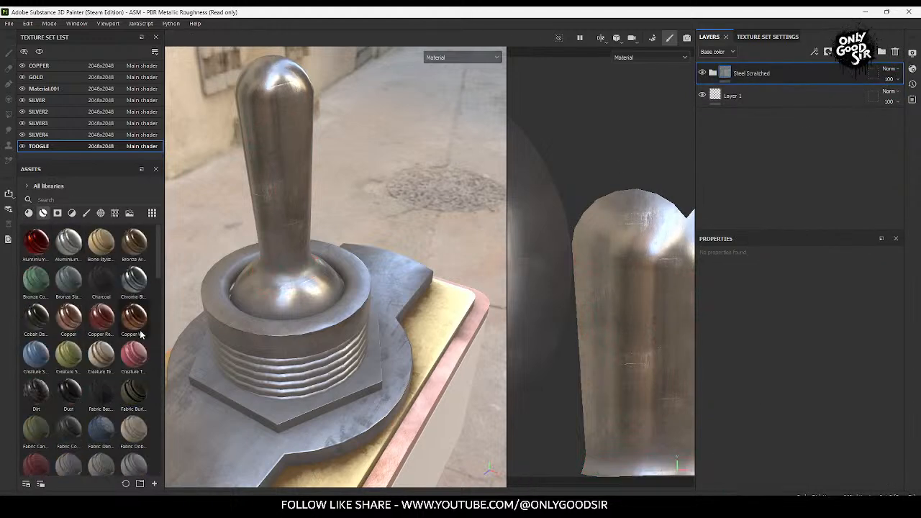
pyautogui.scroll(-5, 156, 295)
pyautogui.moveTo(160, 278); pyautogui.dragTo(149, 435)
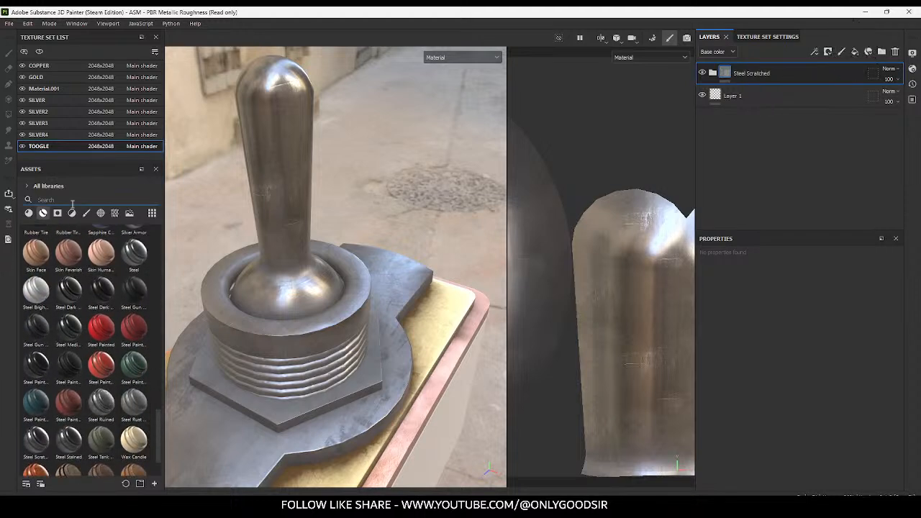
pyautogui.click(72, 200)
pyautogui.write('pain')
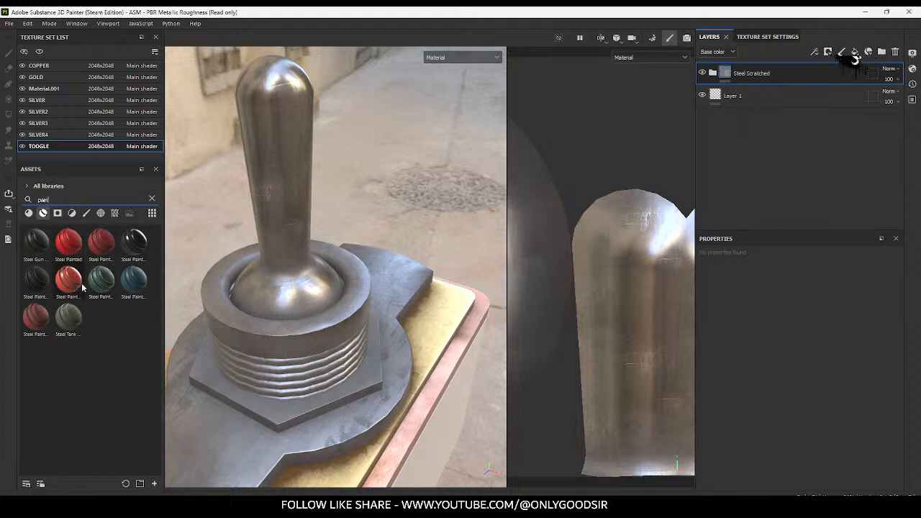
pyautogui.moveTo(106, 245)
pyautogui.mouseDown()
pyautogui.moveTo(303, 140)
pyautogui.moveTo(298, 88)
pyautogui.moveTo(288, 80)
pyautogui.mouseUp()
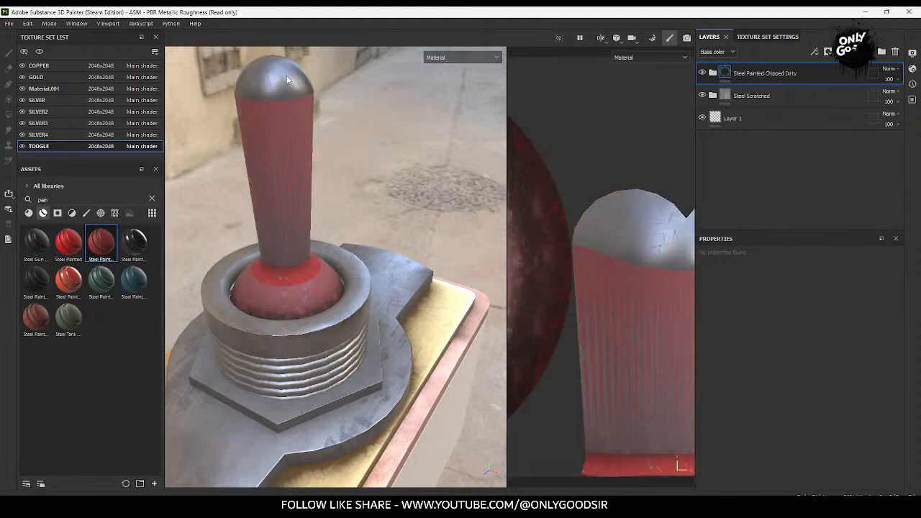
pyautogui.hotkey('ctrl', 'z')
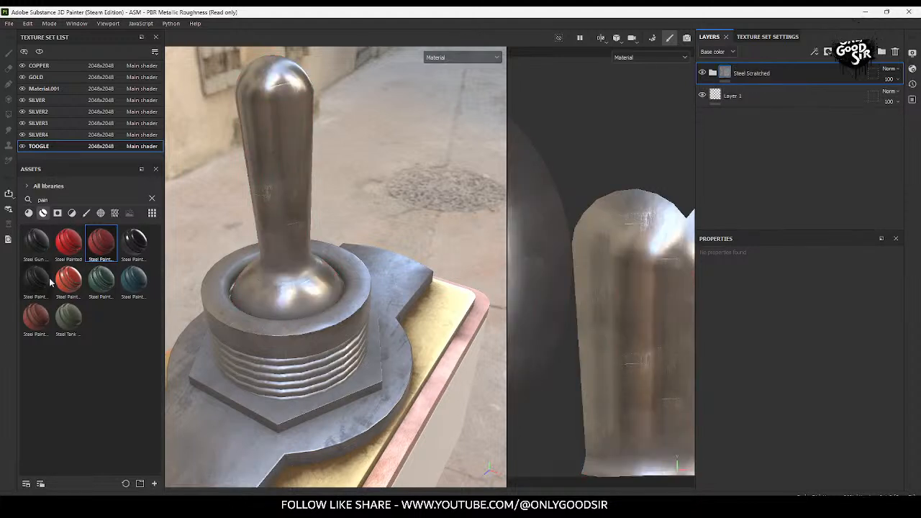
# Step: Add an empty folder above Steel Scratched and apply the Plastic Glossy Stained smart material to the toggle lever
pyautogui.click(881, 52)
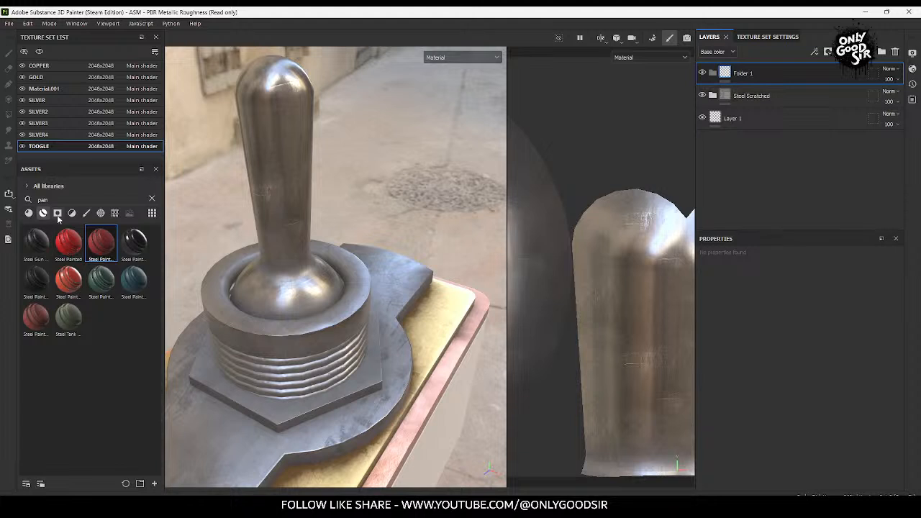
pyautogui.click(152, 199)
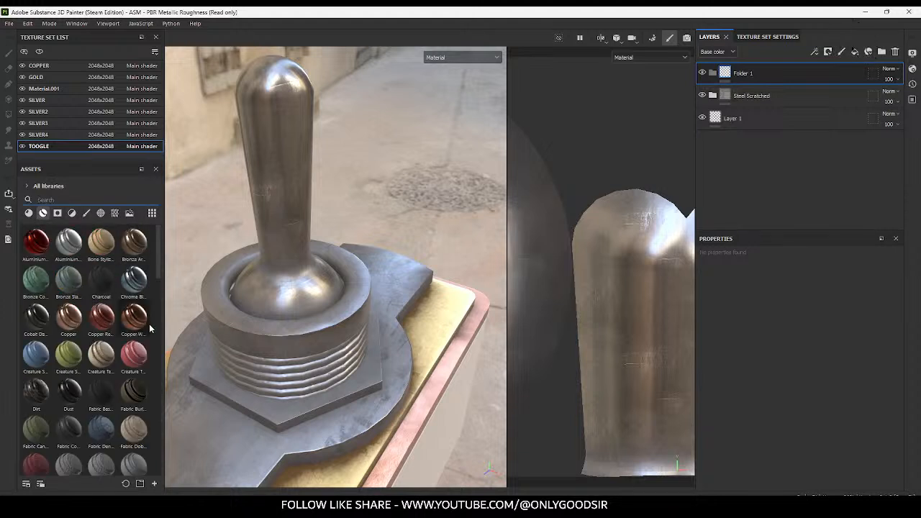
pyautogui.moveTo(158, 264); pyautogui.dragTo(156, 394)
pyautogui.moveTo(101, 313); pyautogui.dragTo(295, 119)
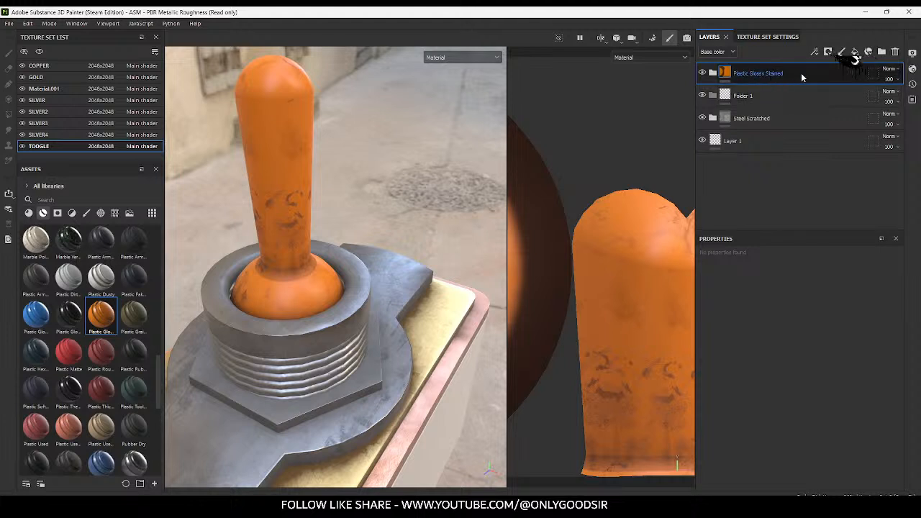
# Step: Add the Rust Ground smart mask to the Plastic Glossy Stained layer
pyautogui.click(58, 214)
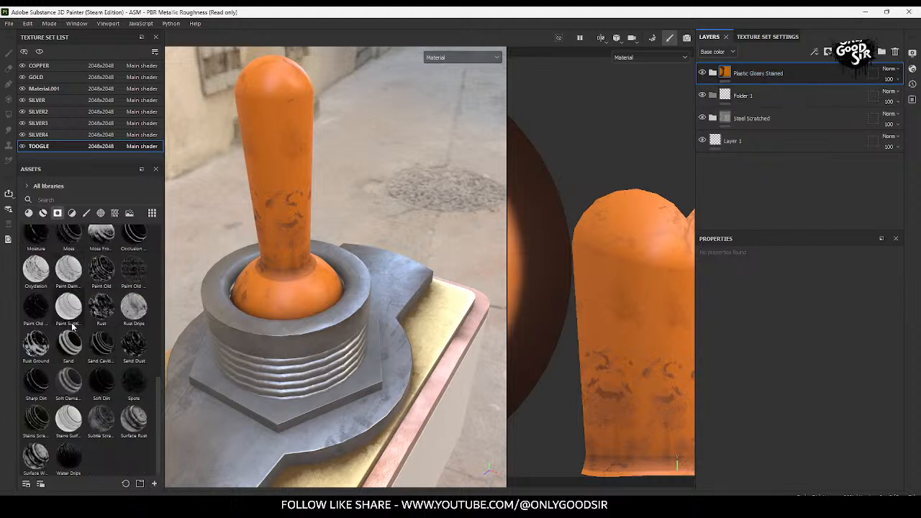
pyautogui.moveTo(36, 344); pyautogui.dragTo(741, 75)
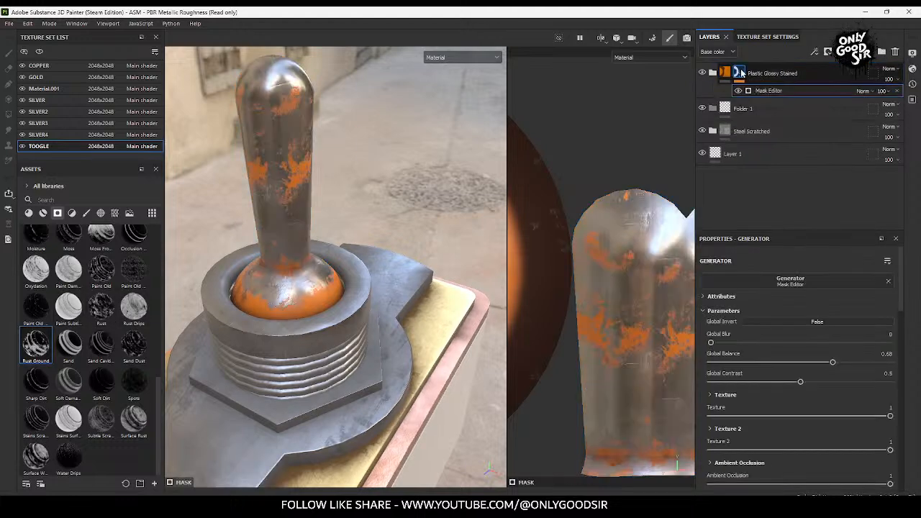
pyautogui.click(727, 72)
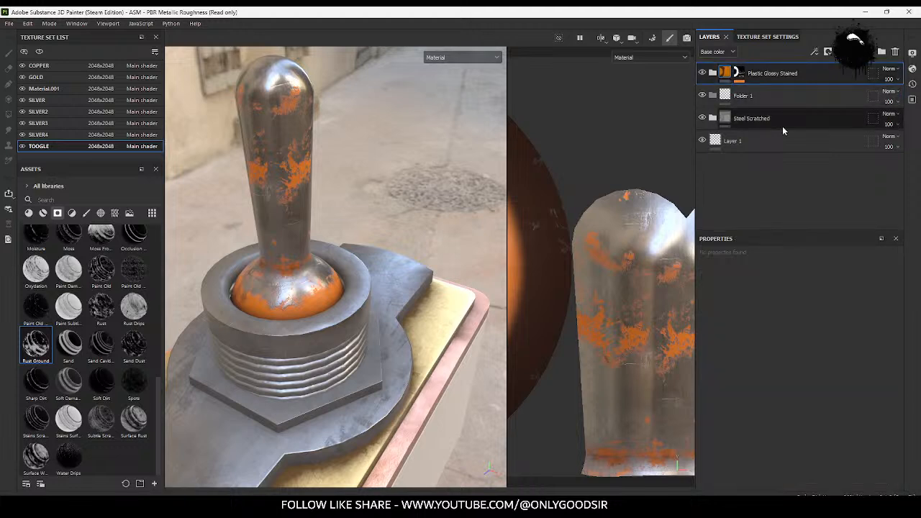
# Step: Set the base color of the Base fill inside Plastic Glossy Stained to a yellow-orange, CE8200
pyautogui.click(713, 73)
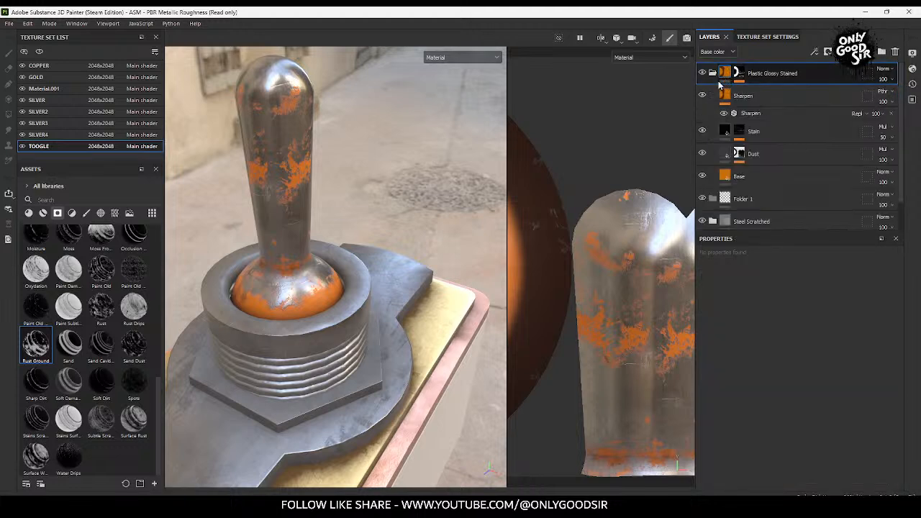
pyautogui.click(777, 177)
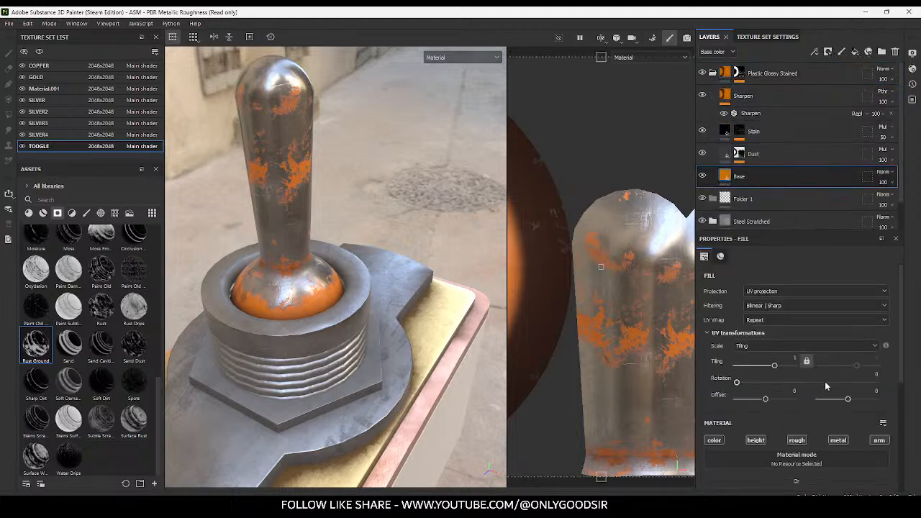
pyautogui.scroll(-3, 810, 392)
pyautogui.click(763, 397)
pyautogui.moveTo(787, 360)
pyautogui.mouseDown()
pyautogui.moveTo(785, 350)
pyautogui.moveTo(796, 443)
pyautogui.mouseUp()
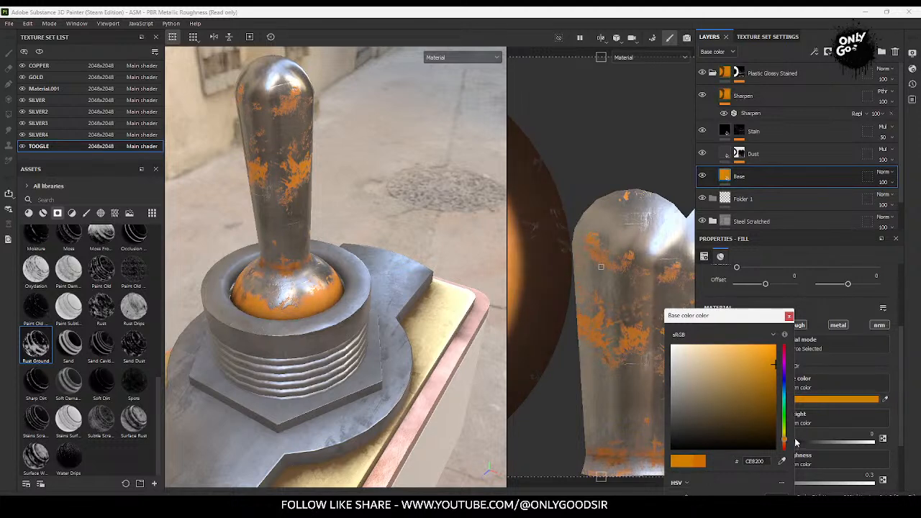
# Step: Set the Plastic Glossy Stained mask generator's Global Balance to 0.53 and Global Contrast to 0.25
pyautogui.click(740, 73)
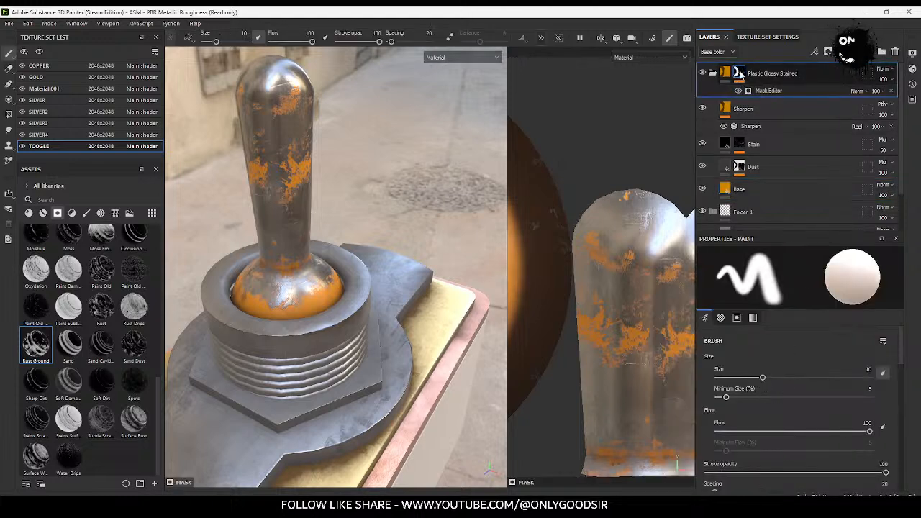
pyautogui.click(769, 90)
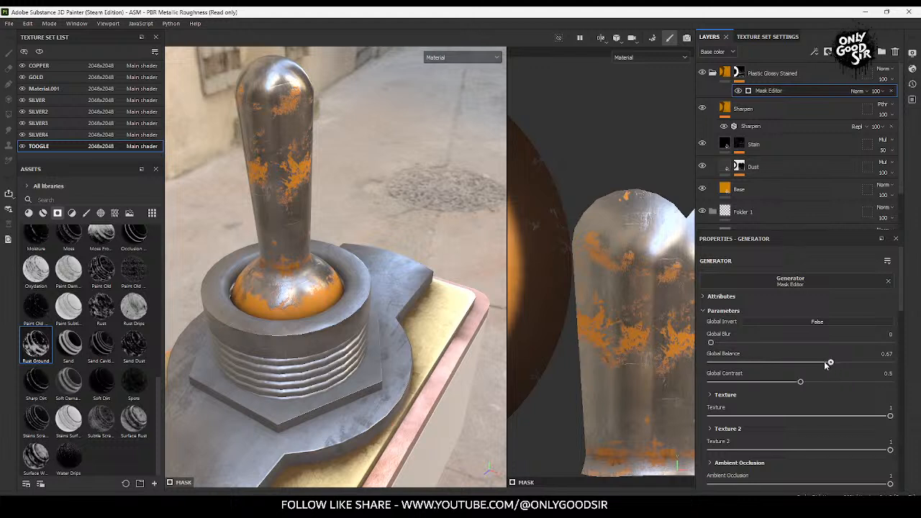
pyautogui.moveTo(828, 365); pyautogui.dragTo(799, 370)
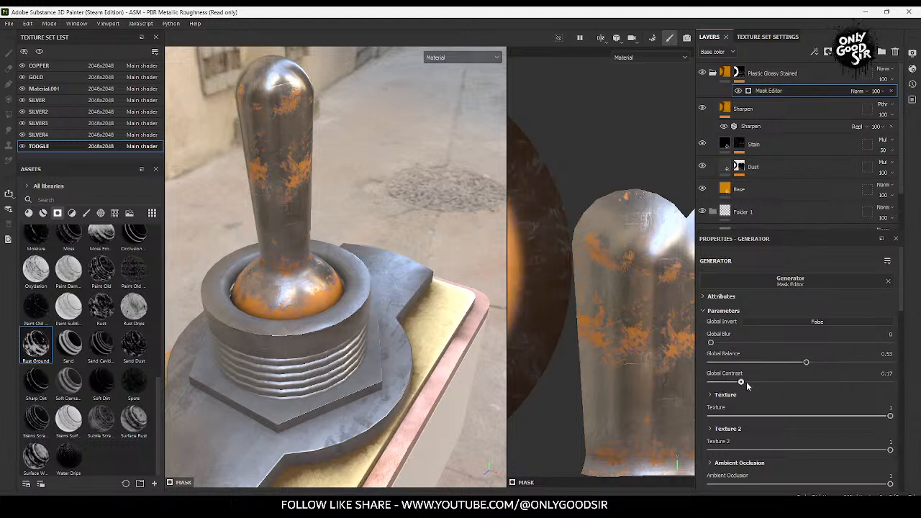
# Step: Search the smart materials for "plastic" and apply Plastic Thermoformed to the large box under the copper slab
pyautogui.keyDown('alt'); pyautogui.moveTo(401, 369); pyautogui.dragTo(333, 324); pyautogui.keyUp('alt')
pyautogui.scroll(-4, 321, 374)
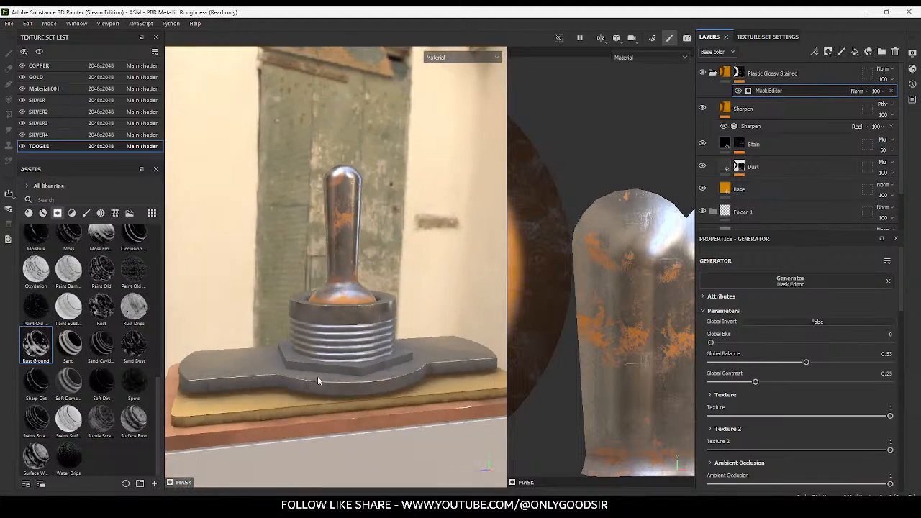
pyautogui.keyDown('alt'); pyautogui.moveTo(305, 369); pyautogui.dragTo(326, 419); pyautogui.keyUp('alt')
pyautogui.keyDown('alt'); pyautogui.moveTo(323, 415); pyautogui.dragTo(335, 305, button='middle'); pyautogui.keyUp('alt')
pyautogui.click(337, 310)
pyautogui.keyDown('alt'); pyautogui.moveTo(346, 358); pyautogui.dragTo(348, 304, button='middle'); pyautogui.keyUp('alt')
pyautogui.moveTo(356, 352)
pyautogui.keyDown('alt'); pyautogui.mouseDown()
pyautogui.moveTo(368, 319)
pyautogui.moveTo(333, 303)
pyautogui.mouseUp(); pyautogui.keyUp('alt')
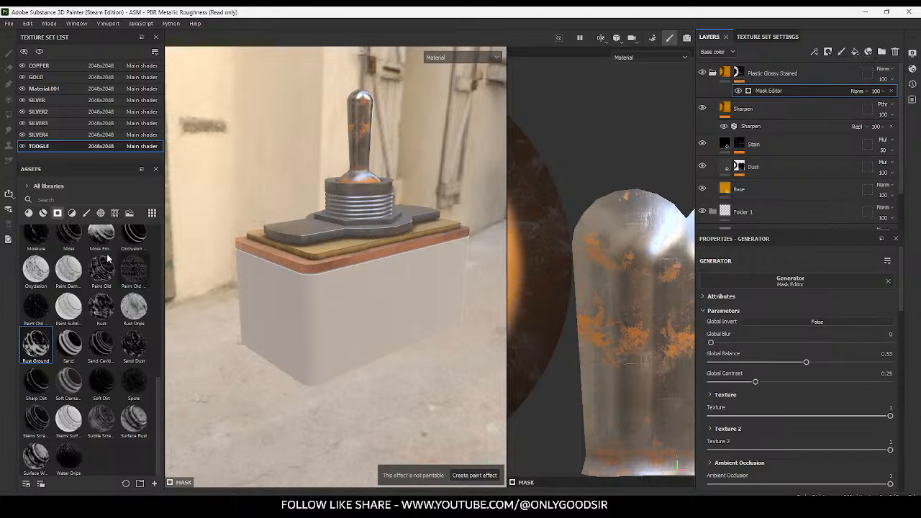
pyautogui.click(42, 213)
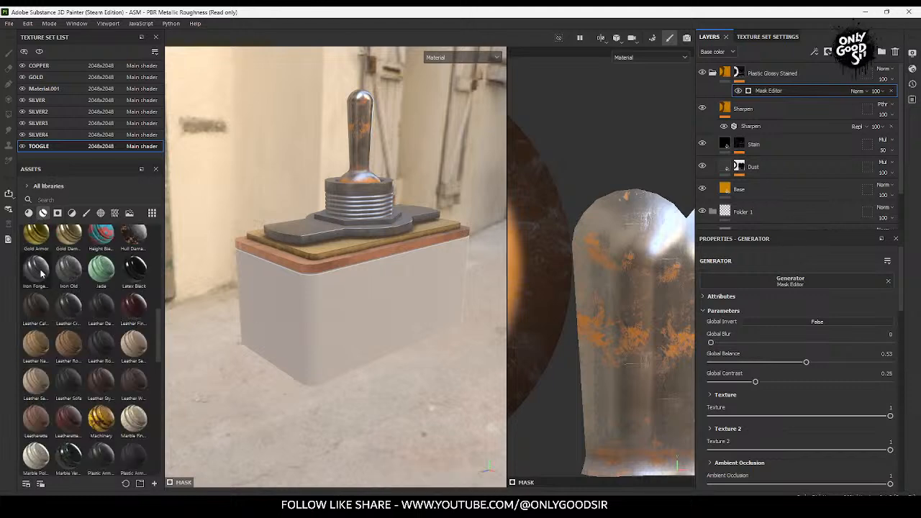
pyautogui.click(66, 198)
pyautogui.write('plastic')
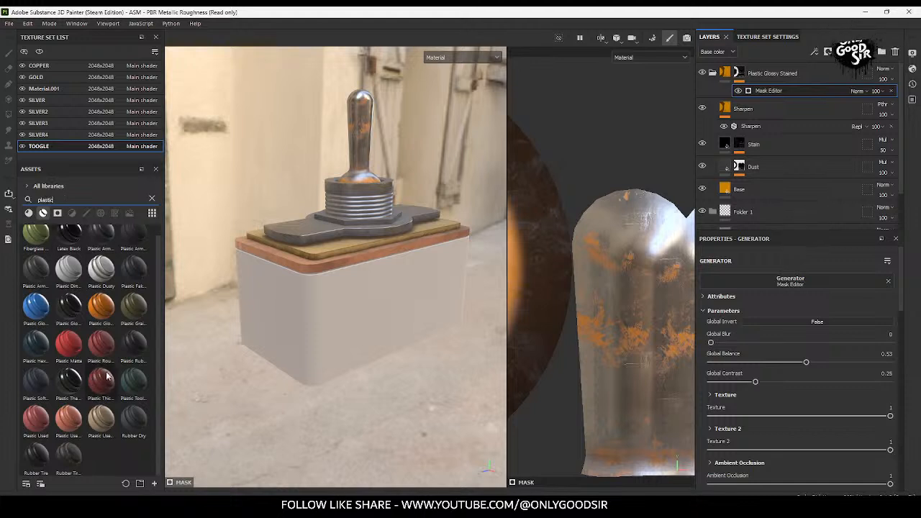
pyautogui.scroll(1, 48, 241)
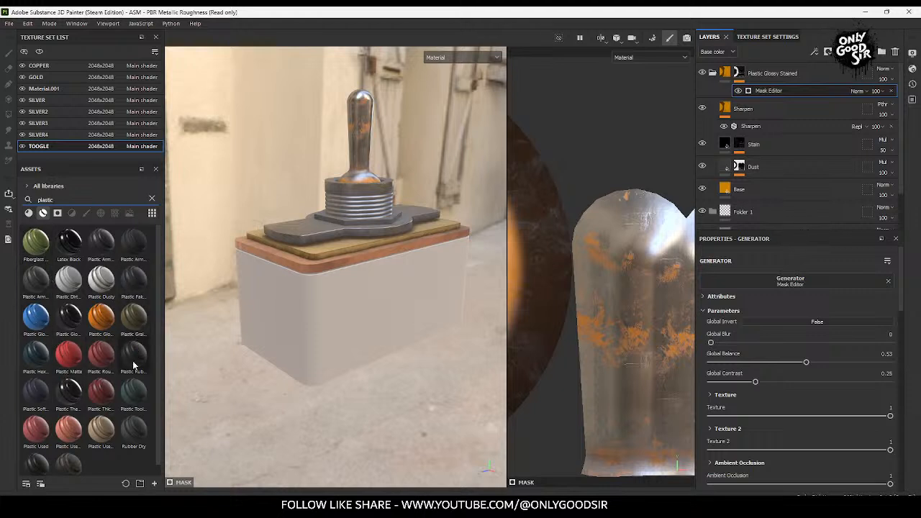
pyautogui.moveTo(70, 398)
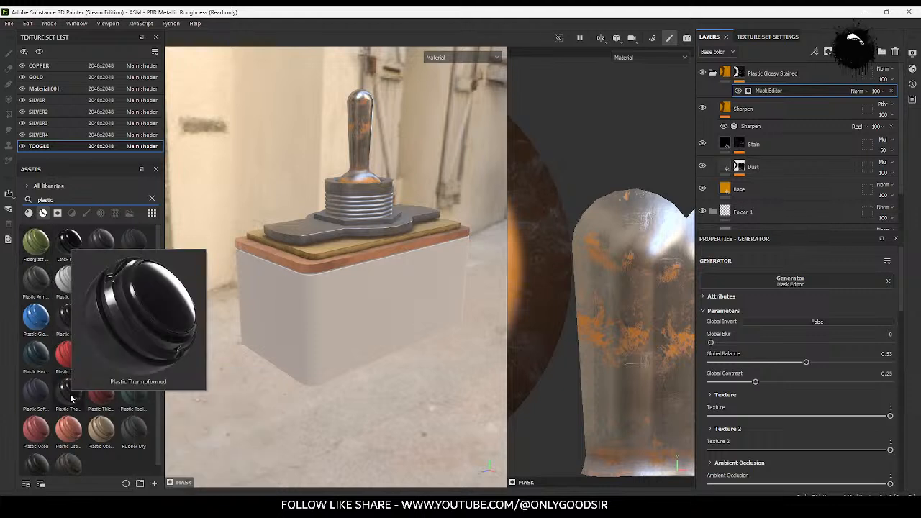
pyautogui.moveTo(69, 398); pyautogui.dragTo(373, 321)
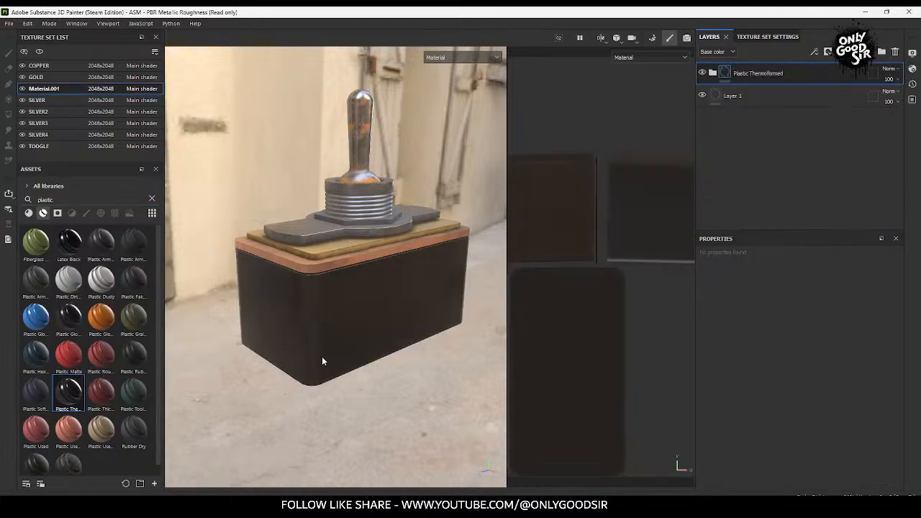
# Step: Inspect the model from above and toggle the visibility of SILVER and SILVER2 to identify the plate's texture set
pyautogui.scroll(3, 343, 372)
pyautogui.keyDown('alt'); pyautogui.moveTo(354, 302); pyautogui.dragTo(325, 385, button='middle'); pyautogui.keyUp('alt')
pyautogui.keyDown('alt'); pyautogui.moveTo(325, 385); pyautogui.dragTo(416, 280); pyautogui.keyUp('alt')
pyautogui.keyDown('alt'); pyautogui.moveTo(385, 223); pyautogui.dragTo(337, 283); pyautogui.keyUp('alt')
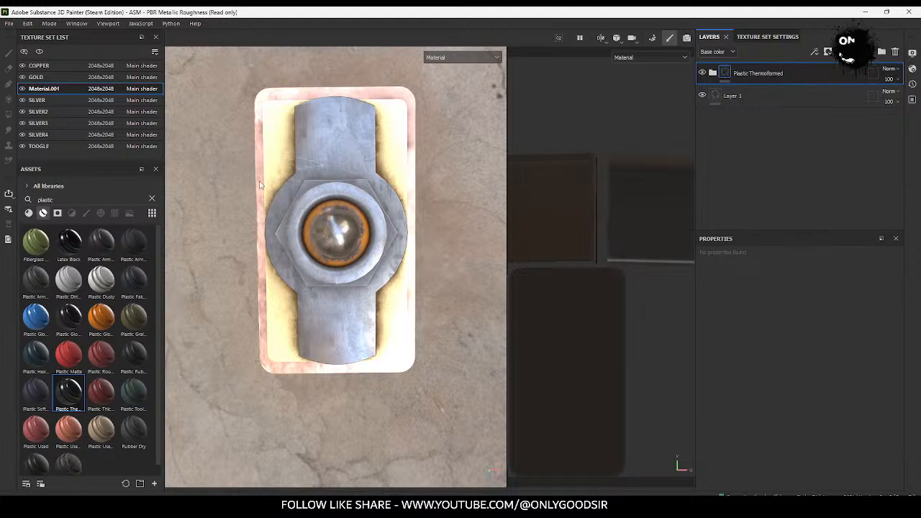
pyautogui.click(22, 100)
pyautogui.click(22, 100)
pyautogui.click(23, 112)
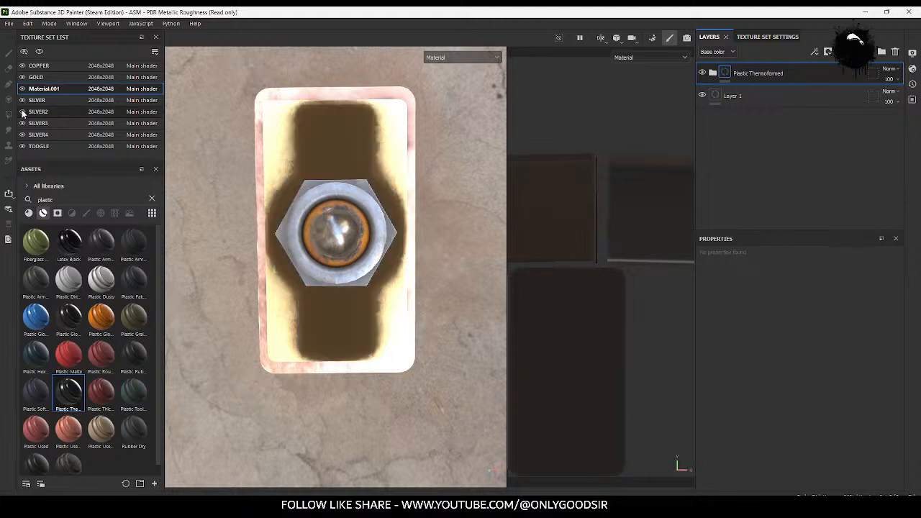
pyautogui.click(23, 111)
pyautogui.click(22, 111)
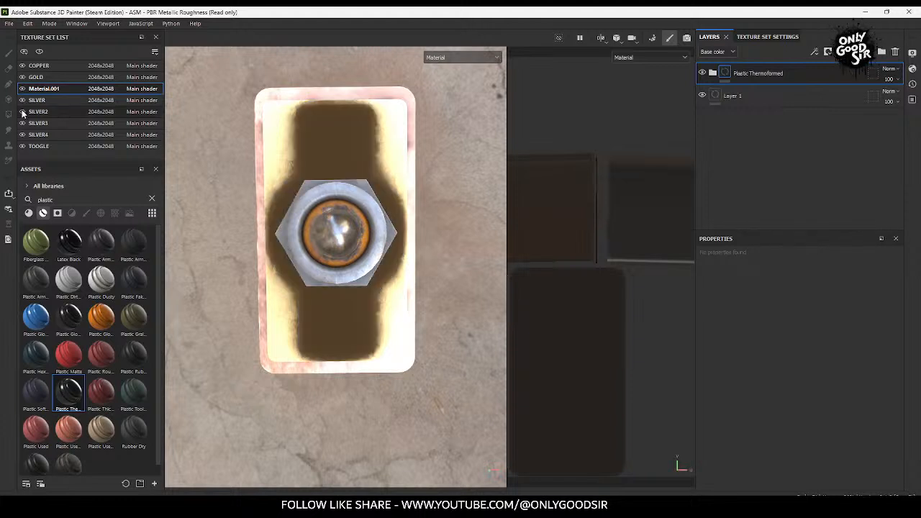
pyautogui.click(22, 112)
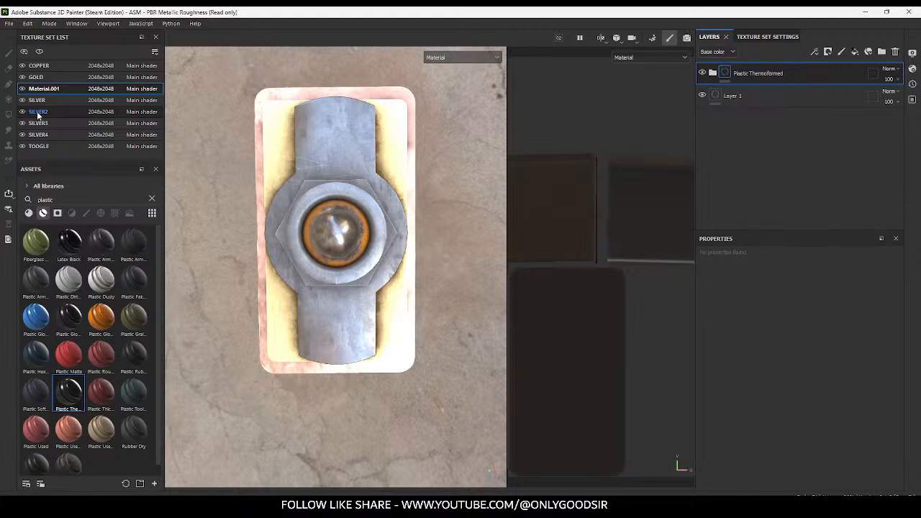
# Step: Add a new paint layer above the Steel Stained folder in the SILVER2 texture set
pyautogui.click(60, 111)
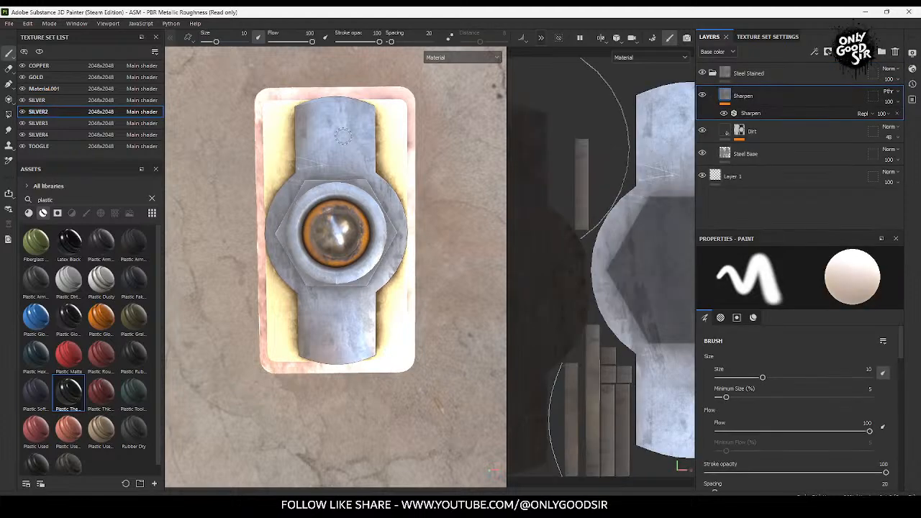
pyautogui.scroll(2, 339, 308)
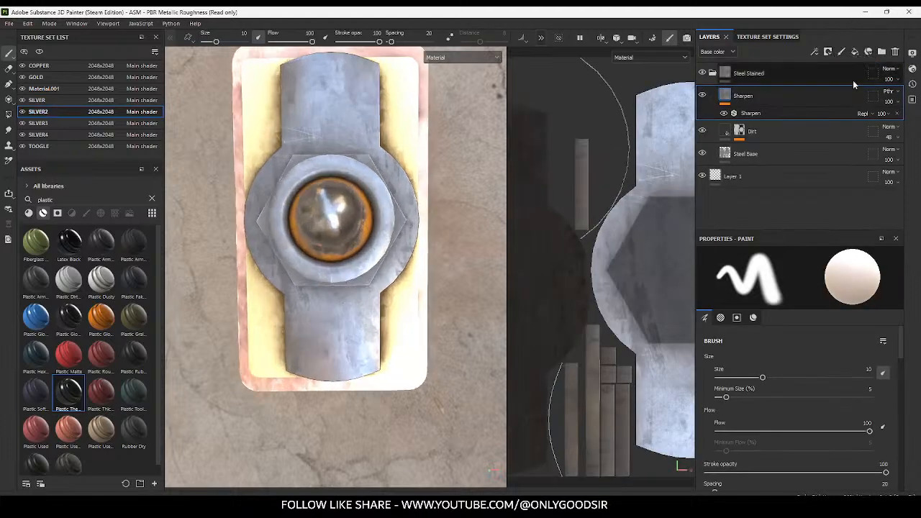
pyautogui.click(798, 74)
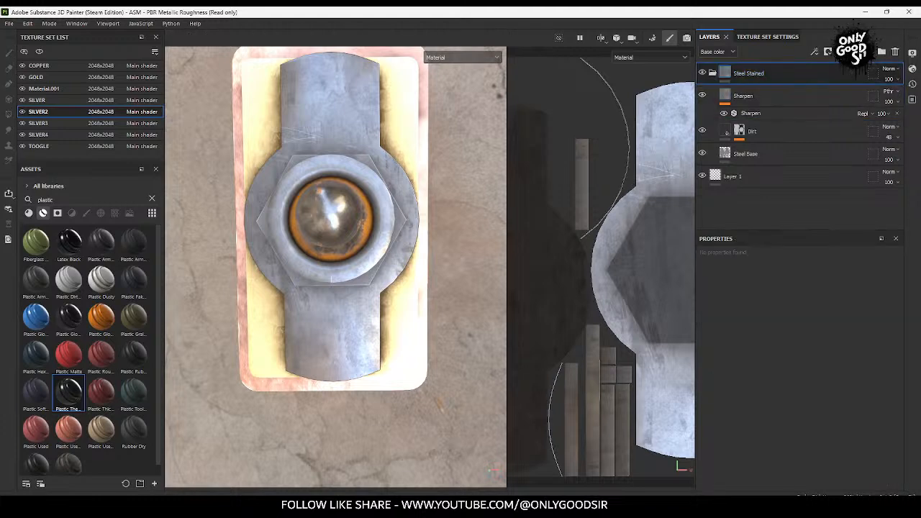
pyautogui.click(868, 52)
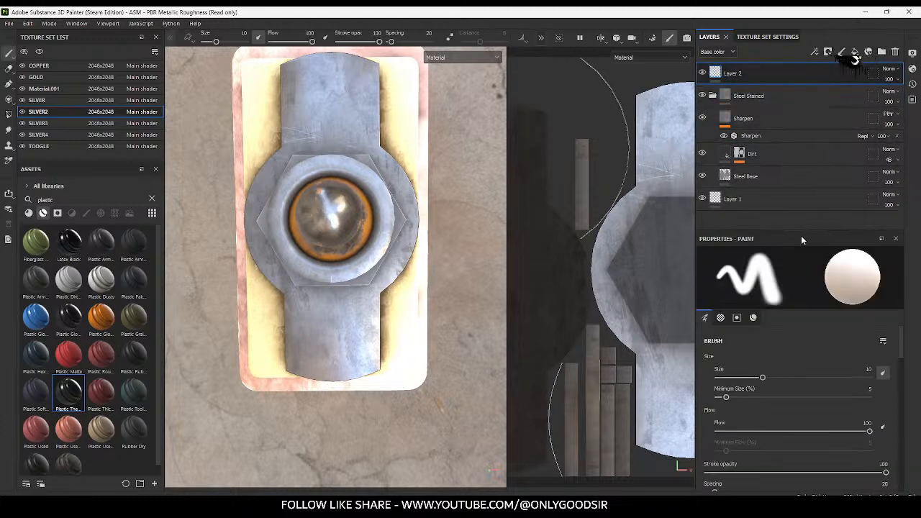
# Step: Browse the available alphas and choose Text Lock as the brush alpha
pyautogui.scroll(-5, 795, 382)
pyautogui.scroll(-4, 783, 405)
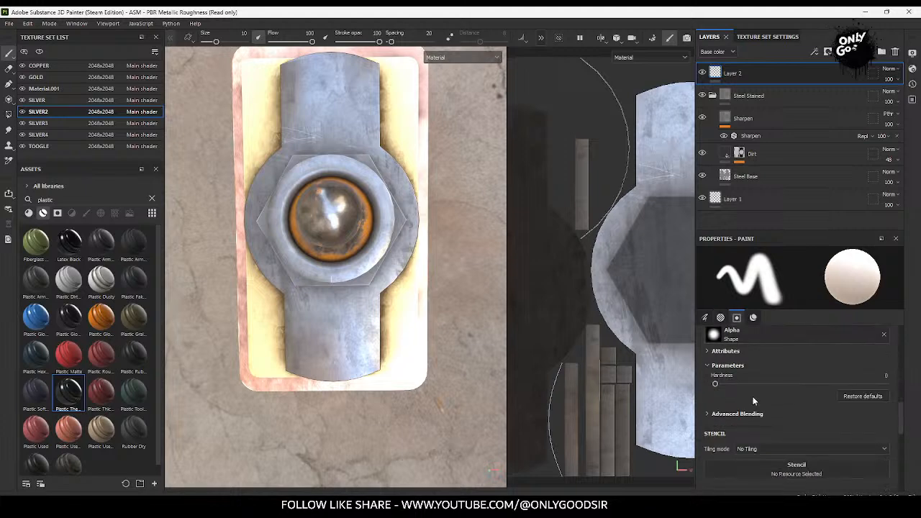
pyautogui.click(713, 363)
pyautogui.scroll(-10, 812, 434)
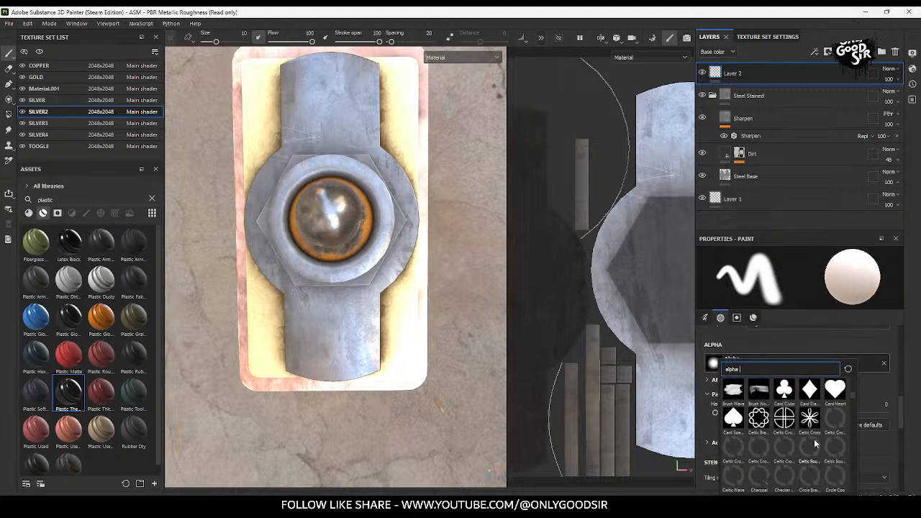
pyautogui.scroll(-10, 852, 408)
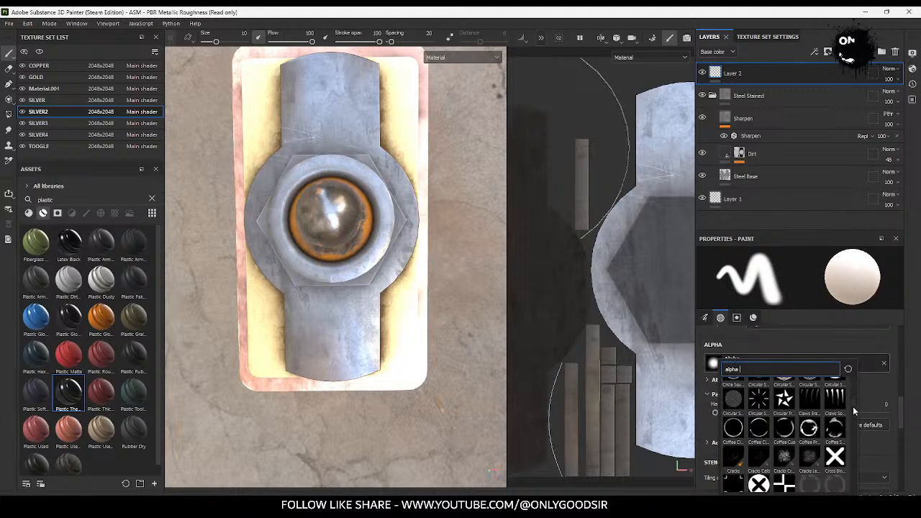
pyautogui.scroll(-10, 850, 432)
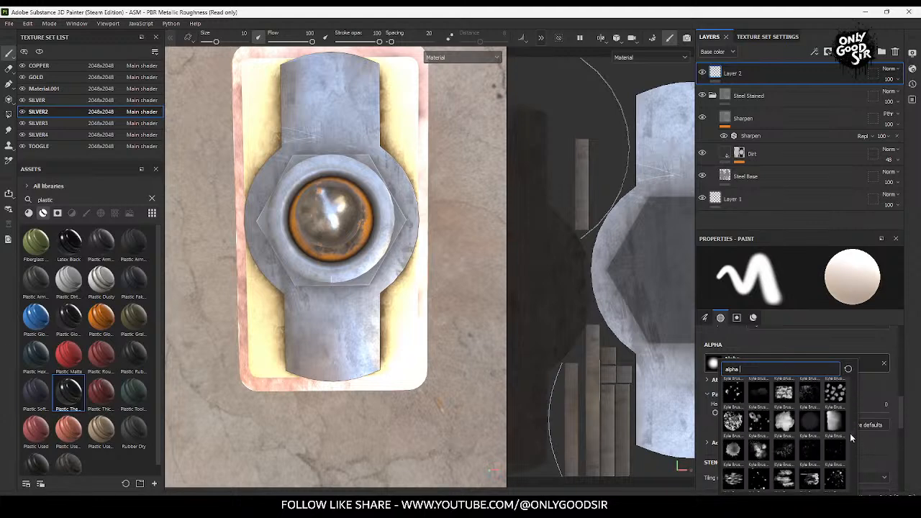
pyautogui.scroll(-10, 849, 464)
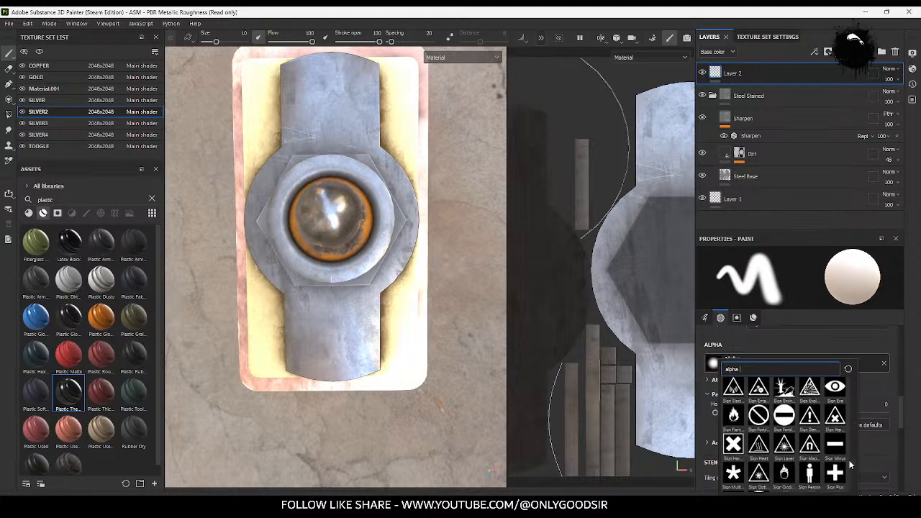
pyautogui.scroll(-2, 848, 479)
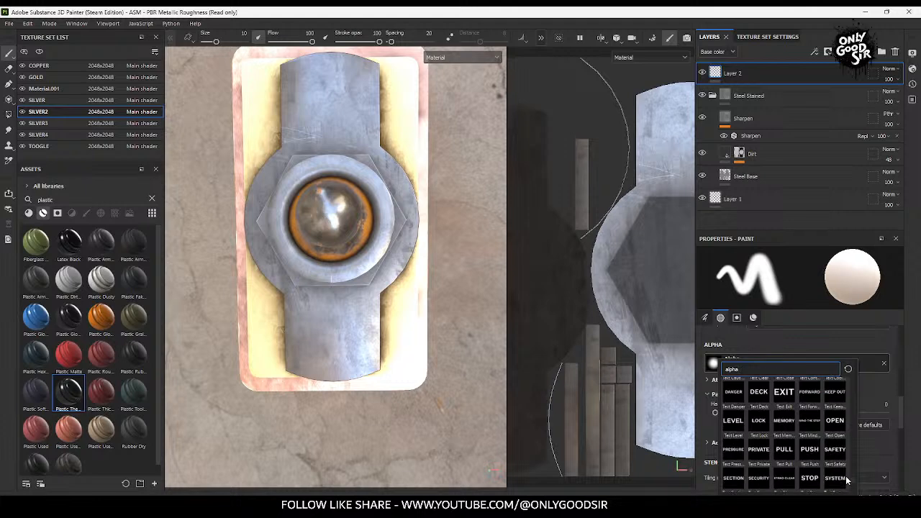
pyautogui.scroll(6, 799, 435)
pyautogui.scroll(-4, 795, 444)
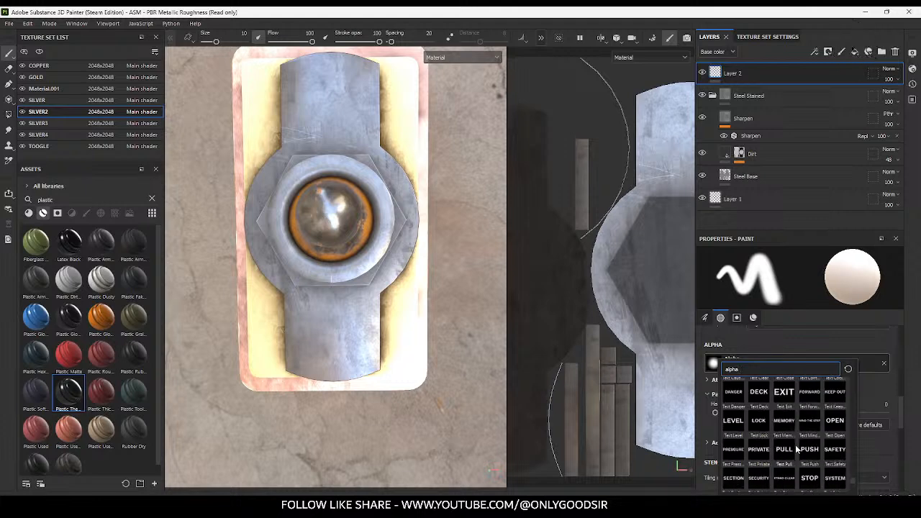
pyautogui.scroll(-3, 806, 441)
pyautogui.scroll(-3, 820, 450)
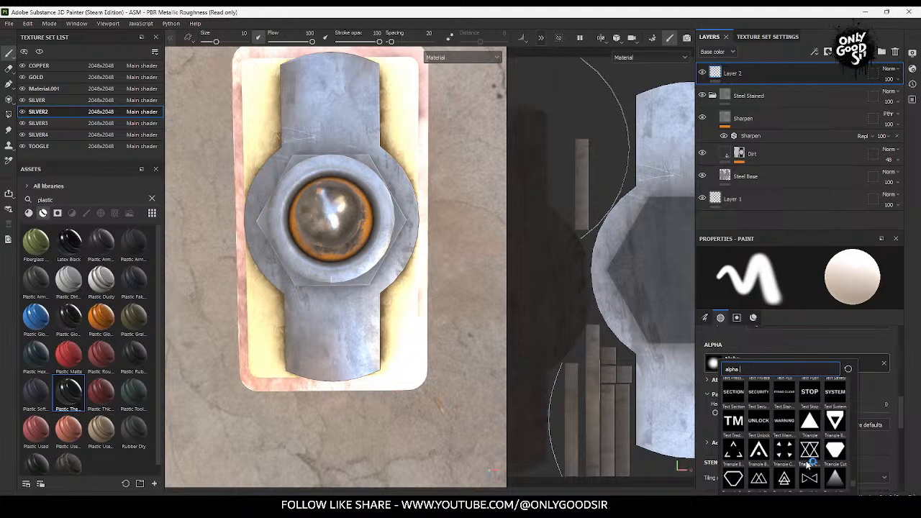
pyautogui.scroll(3, 763, 427)
pyautogui.click(759, 421)
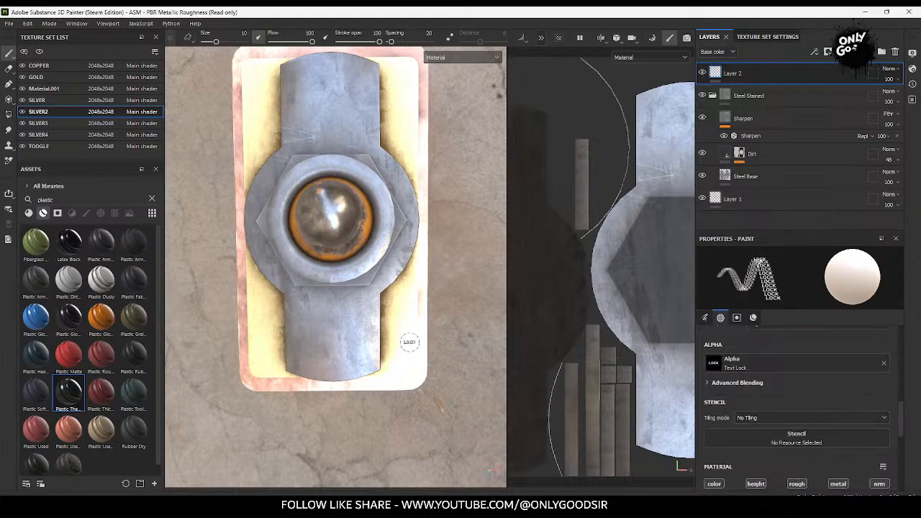
# Step: Set the brush size to about 54 and the base color to red FF0000, and stamp LOCK on one arm of the plate
pyautogui.keyDown('ctrl'); pyautogui.moveTo(331, 339); pyautogui.dragTo(380, 340, button='right'); pyautogui.keyUp('ctrl')
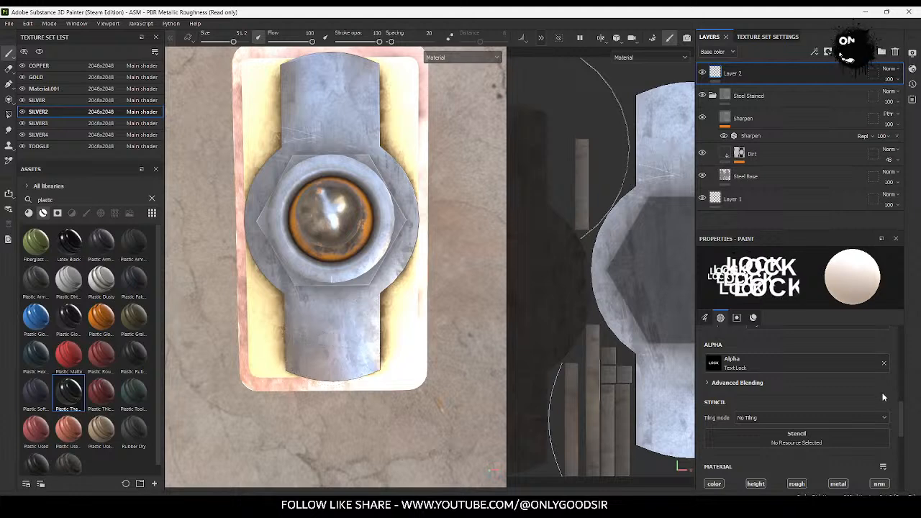
pyautogui.scroll(-4, 796, 430)
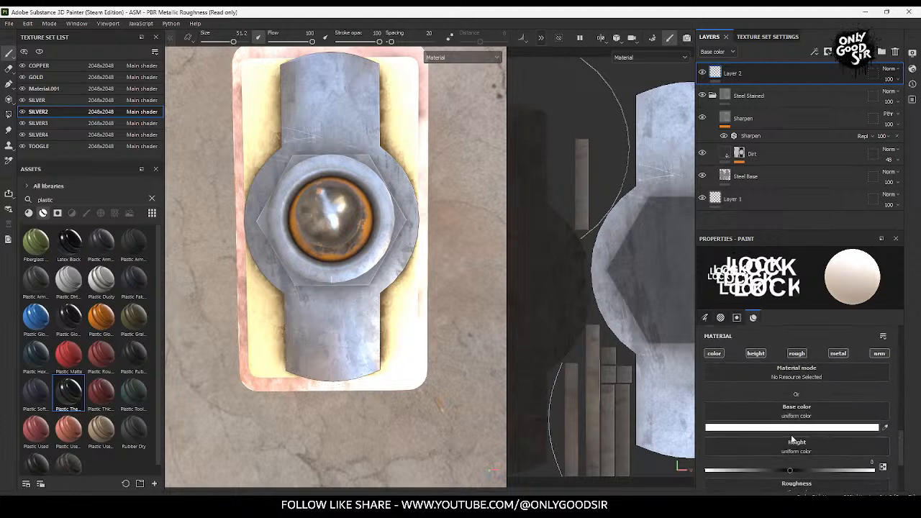
pyautogui.click(796, 429)
pyautogui.moveTo(768, 380); pyautogui.dragTo(776, 346)
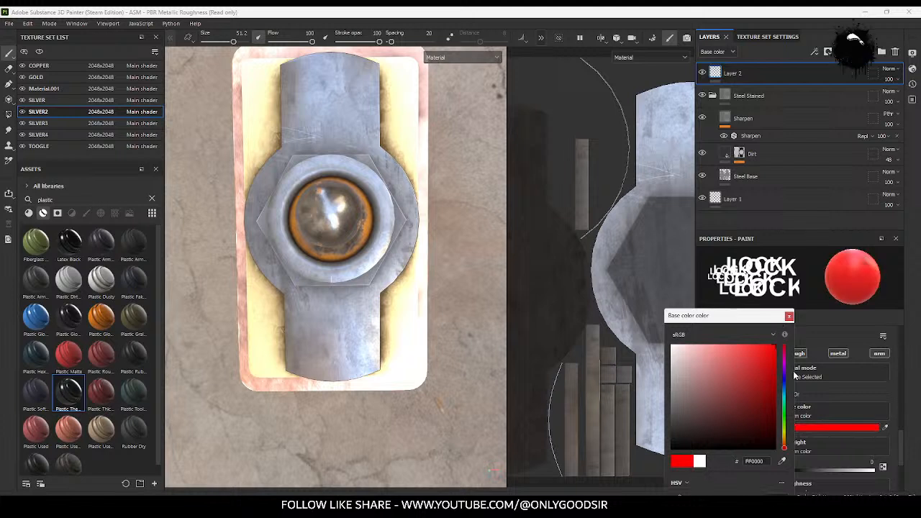
pyautogui.keyDown('ctrl'); pyautogui.moveTo(331, 331); pyautogui.dragTo(334, 331, button='right'); pyautogui.keyUp('ctrl')
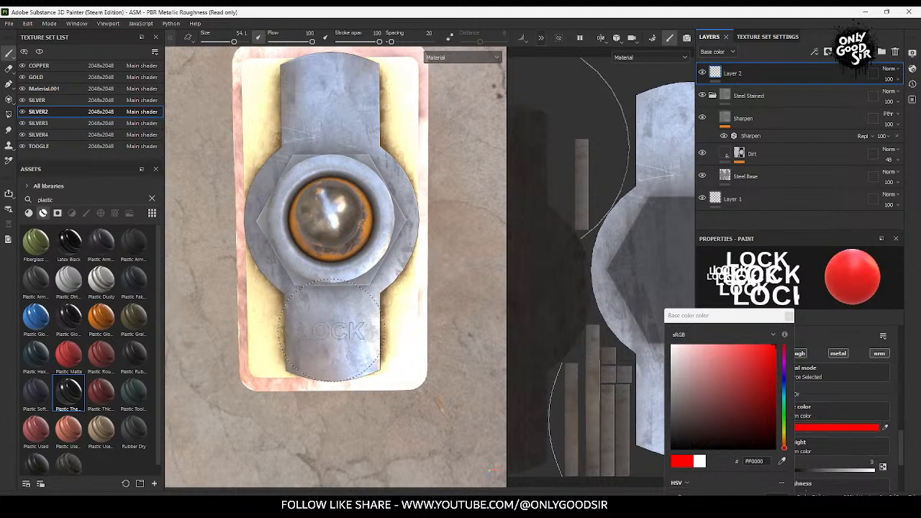
pyautogui.click(332, 330)
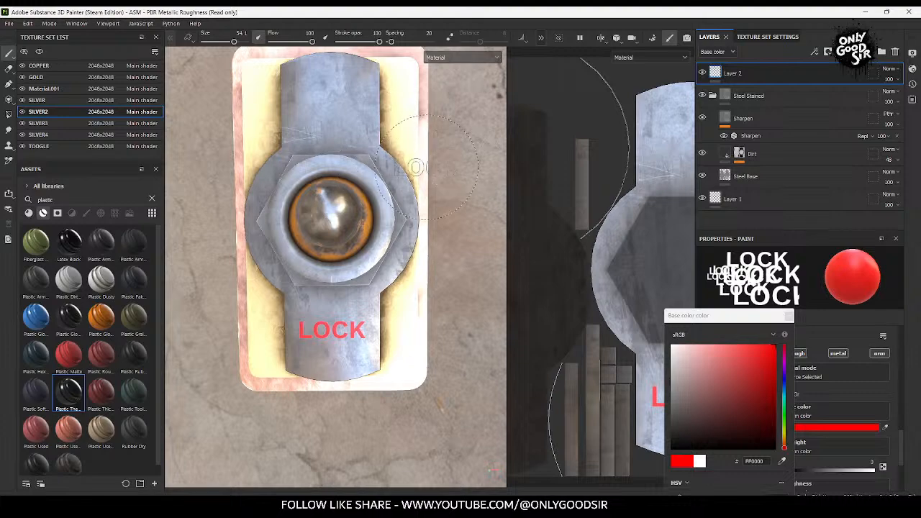
# Step: Turn the model towards the plate's opposite arm and change the brush's base color to bright green
pyautogui.keyDown('alt'); pyautogui.moveTo(423, 288); pyautogui.dragTo(369, 345); pyautogui.keyUp('alt')
pyautogui.keyDown('alt'); pyautogui.moveTo(372, 343); pyautogui.dragTo(363, 263, button='middle'); pyautogui.keyUp('alt')
pyautogui.keyDown('alt'); pyautogui.moveTo(345, 301); pyautogui.dragTo(353, 312); pyautogui.keyUp('alt')
pyautogui.click(785, 418)
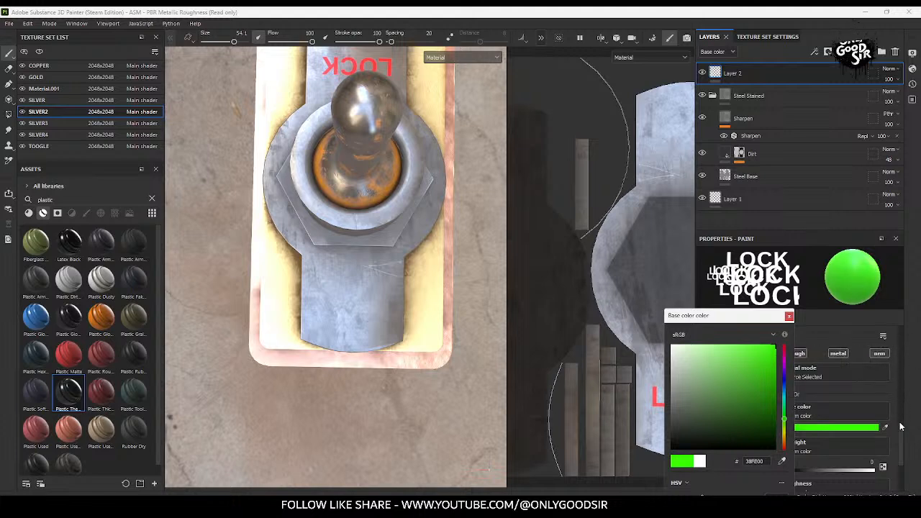
pyautogui.moveTo(902, 439); pyautogui.dragTo(901, 431)
pyautogui.click(789, 316)
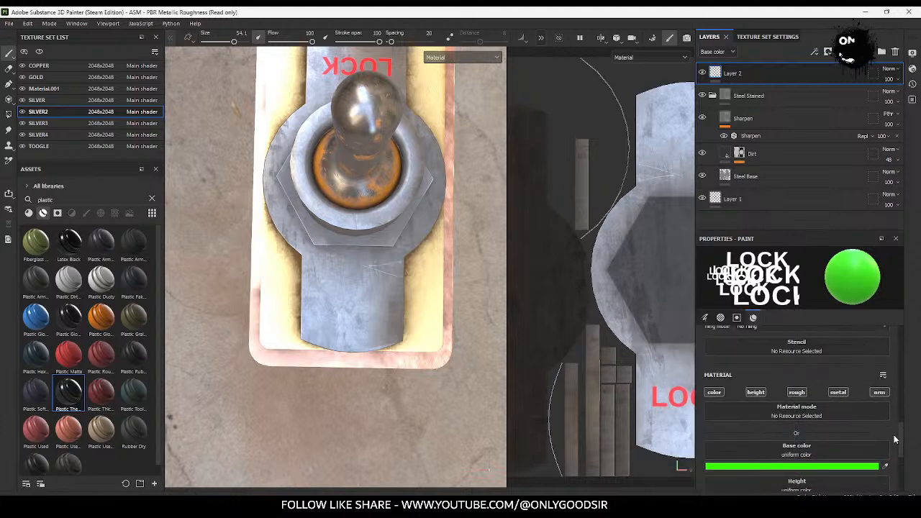
# Step: Search the alphas for "alpha unloc" and choose Text Unlock as the brush alpha
pyautogui.scroll(3, 902, 437)
pyautogui.click(713, 411)
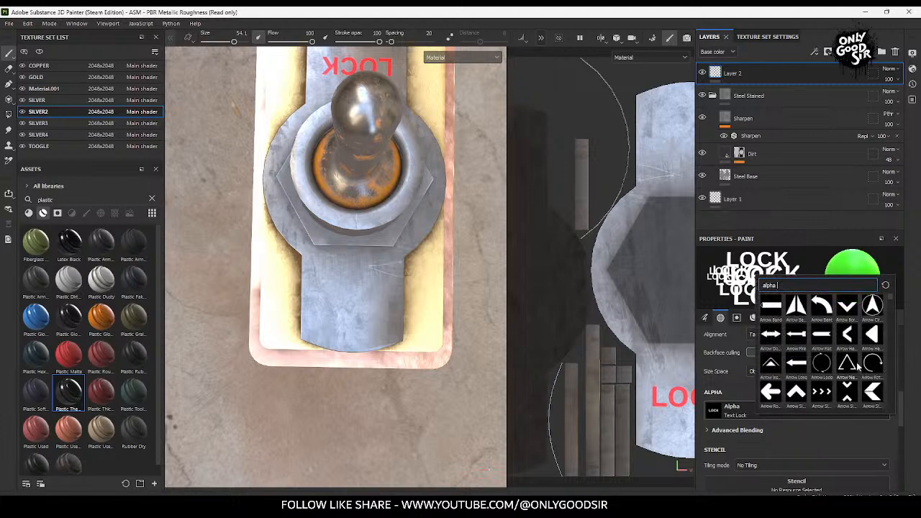
pyautogui.scroll(-3, 828, 375)
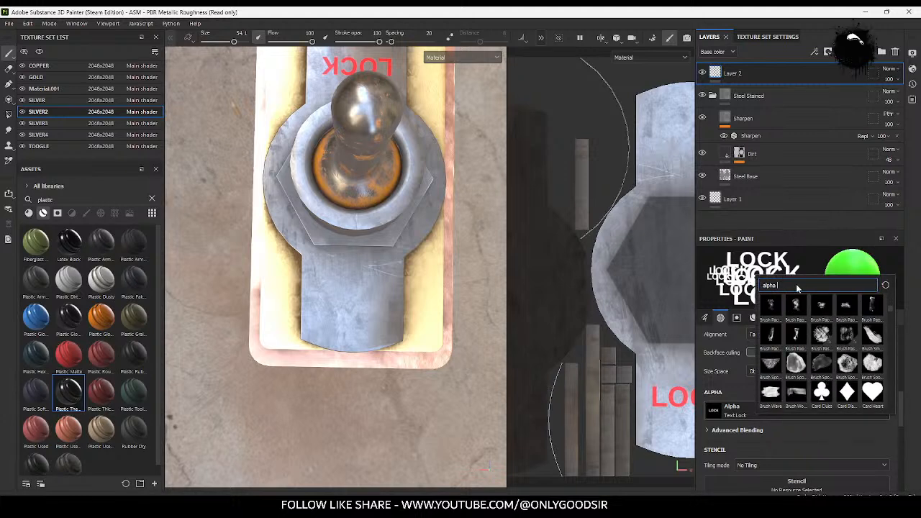
pyautogui.write('alpha unloc')
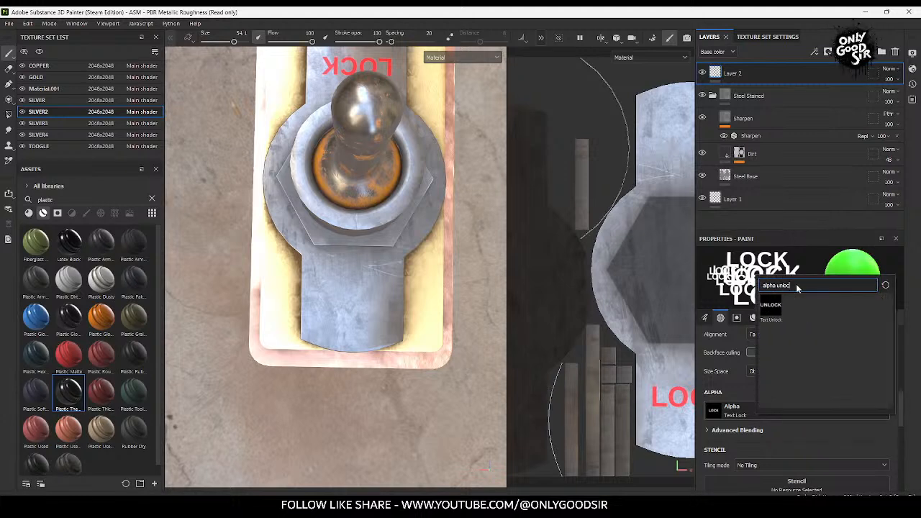
pyautogui.click(771, 308)
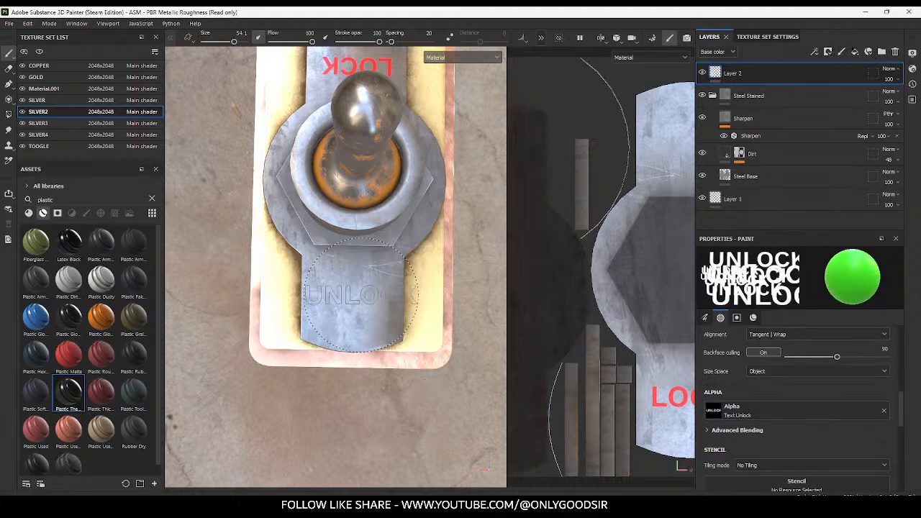
# Step: Reduce the brush size to about 43 and stamp green UNLOCK text on the plate's arm opposite LOCK
pyautogui.keyDown('ctrl'); pyautogui.moveTo(348, 298); pyautogui.dragTo(339, 298, button='right'); pyautogui.keyUp('ctrl')
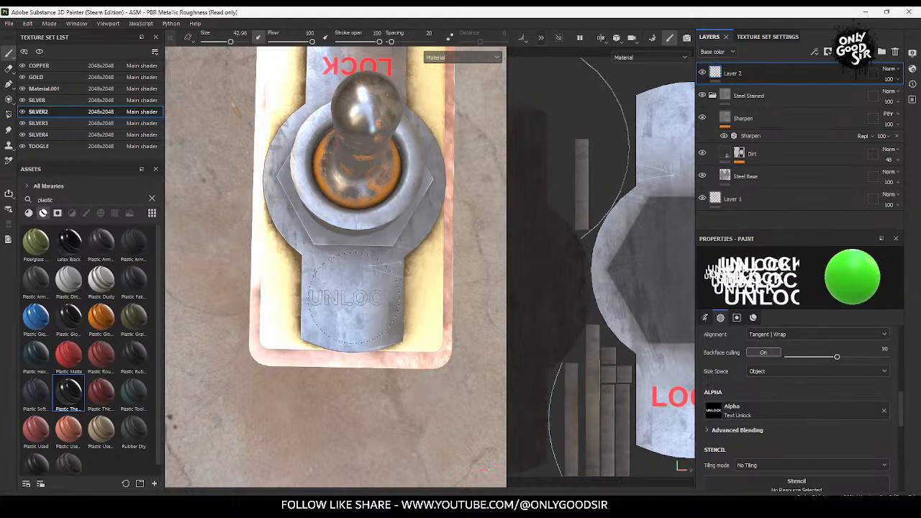
pyautogui.moveTo(350, 300)
pyautogui.keyDown('alt'); pyautogui.mouseDown()
pyautogui.moveTo(338, 317)
pyautogui.moveTo(269, 321)
pyautogui.moveTo(366, 296)
pyautogui.moveTo(380, 324)
pyautogui.moveTo(320, 338)
pyautogui.mouseUp(); pyautogui.keyUp('alt')
pyautogui.click(351, 295)
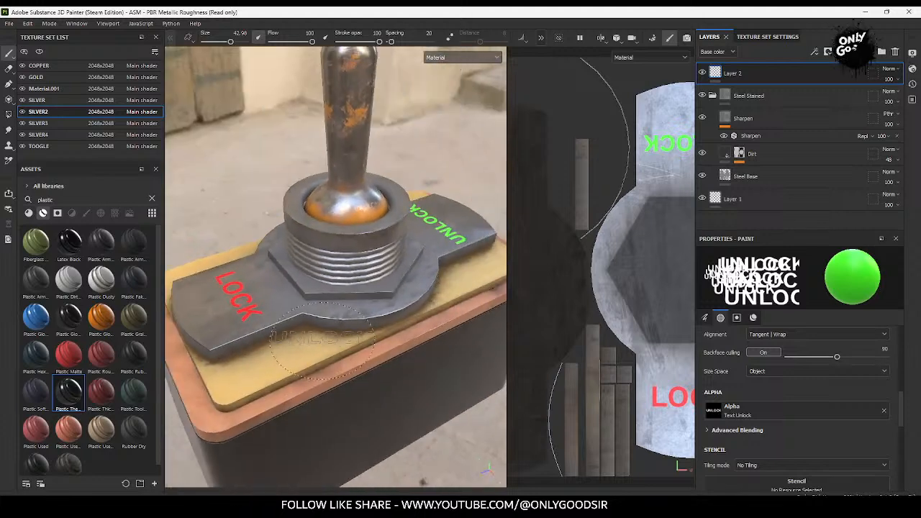
pyautogui.keyDown('alt'); pyautogui.moveTo(411, 297); pyautogui.dragTo(359, 316); pyautogui.keyUp('alt')
# Step: Clear the asset search, apply the Dirt Ground smart mask to Layer 2, and open its Mask Builder - Legacy generator settings
pyautogui.click(58, 215)
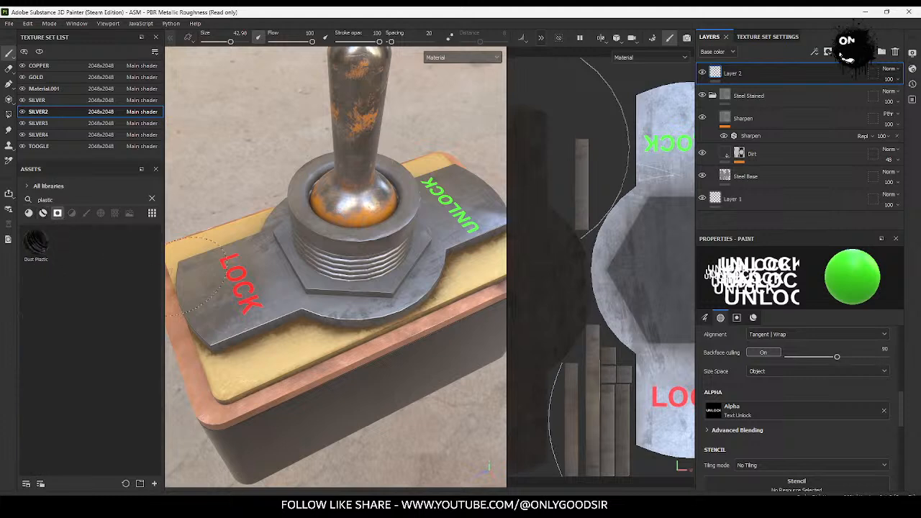
pyautogui.click(151, 199)
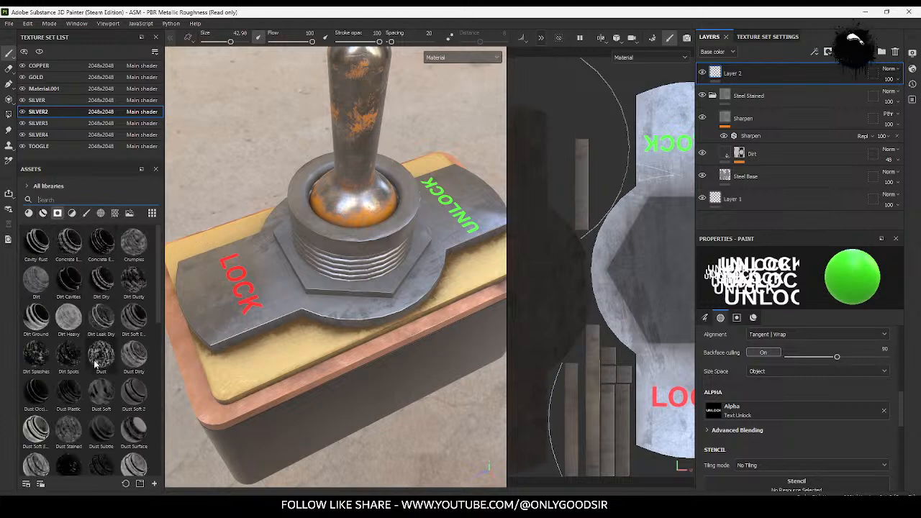
pyautogui.moveTo(36, 317); pyautogui.dragTo(730, 72)
pyautogui.click(730, 75)
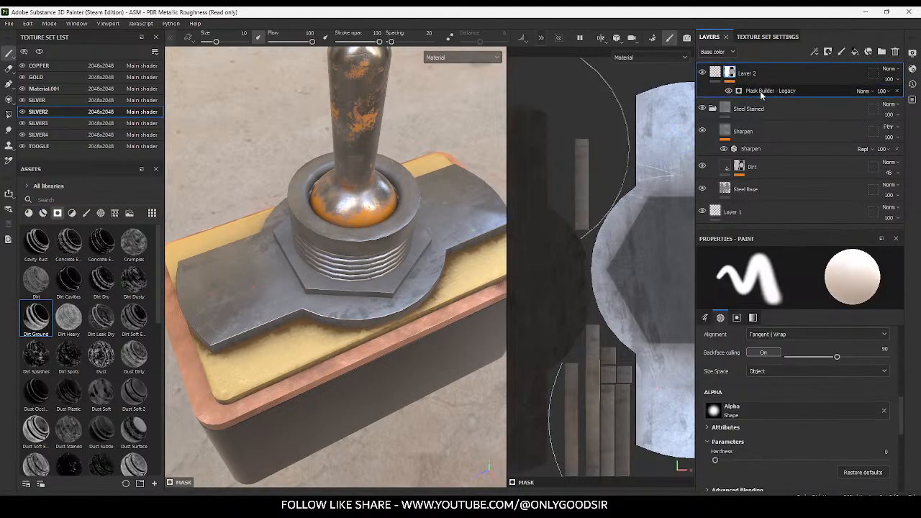
pyautogui.click(762, 93)
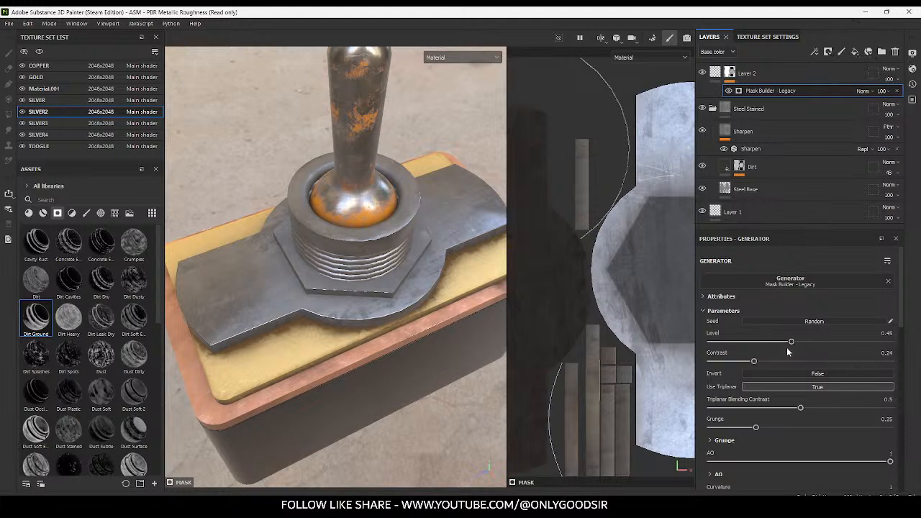
# Step: Set the Mask Builder generator's Contrast to 0.01, Triplanar Blending Contrast to 0.31 and Grunge to 0.62
pyautogui.moveTo(754, 362); pyautogui.dragTo(793, 362)
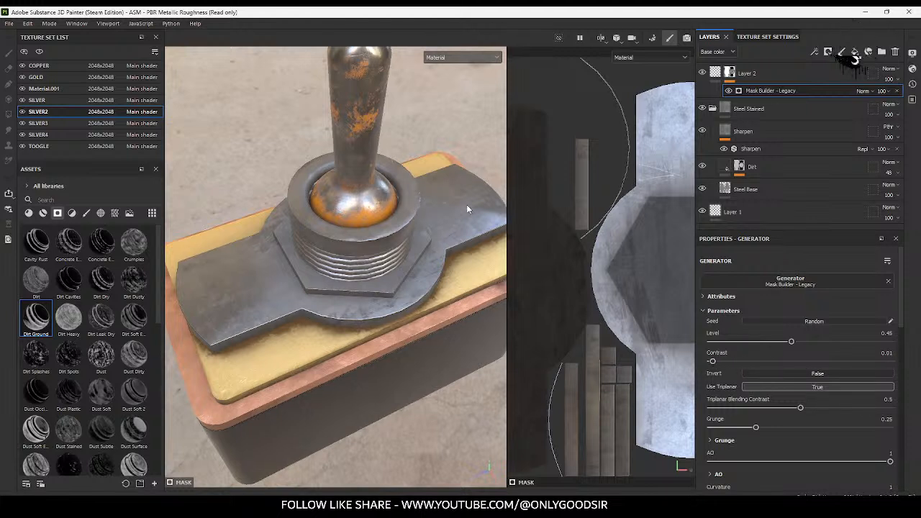
pyautogui.moveTo(755, 427); pyautogui.dragTo(849, 428)
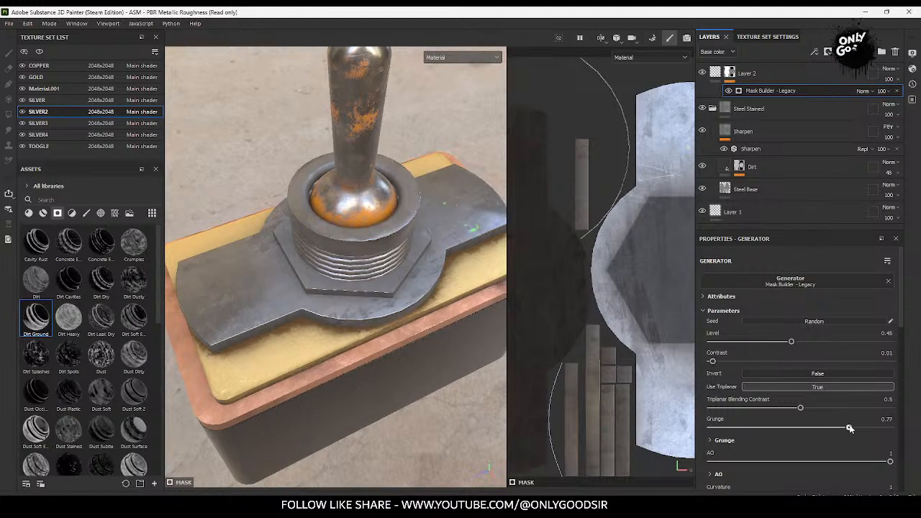
pyautogui.moveTo(719, 408); pyautogui.dragTo(819, 409)
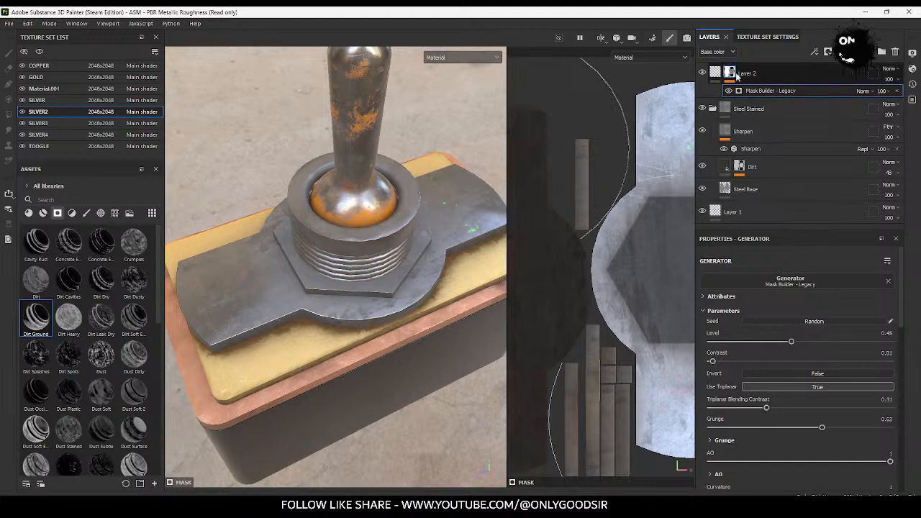
# Step: Browse the smart masks and apply Surface Rust to the mask of Layer 2
pyautogui.scroll(-5, 117, 338)
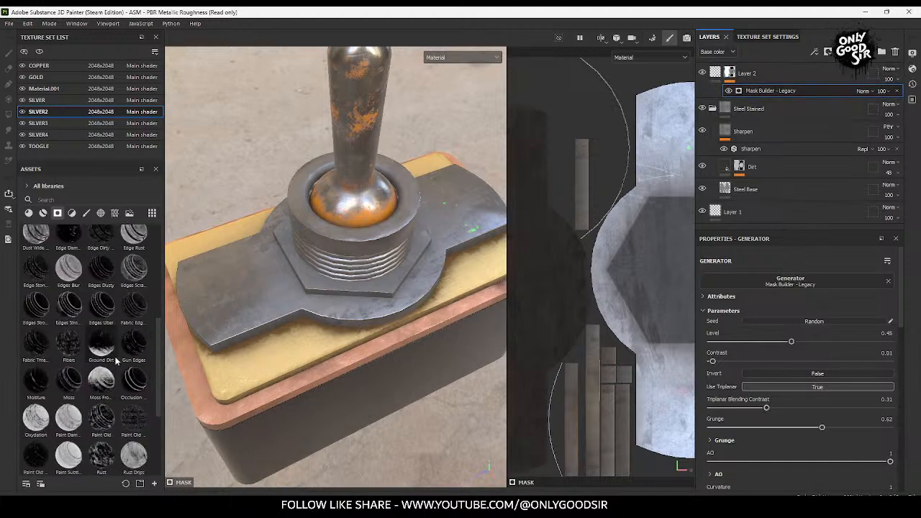
pyautogui.scroll(-3, 97, 413)
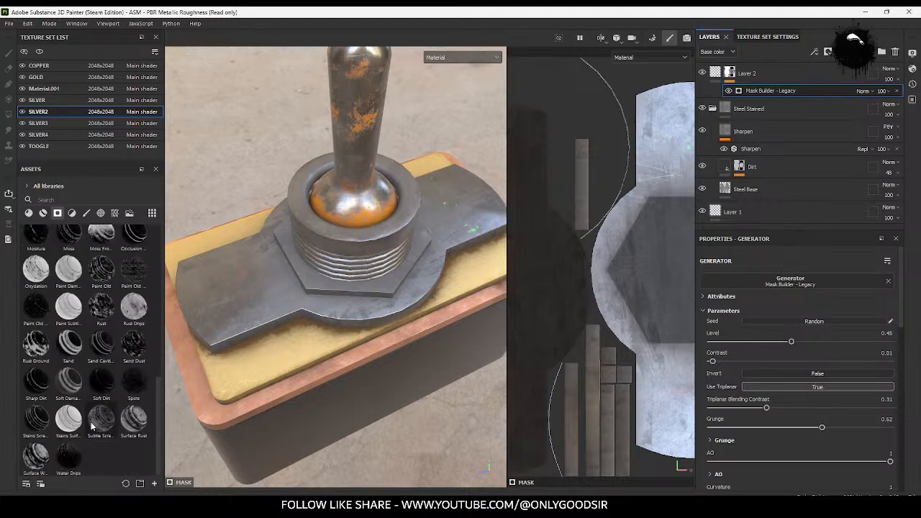
pyautogui.moveTo(132, 425); pyautogui.dragTo(731, 74)
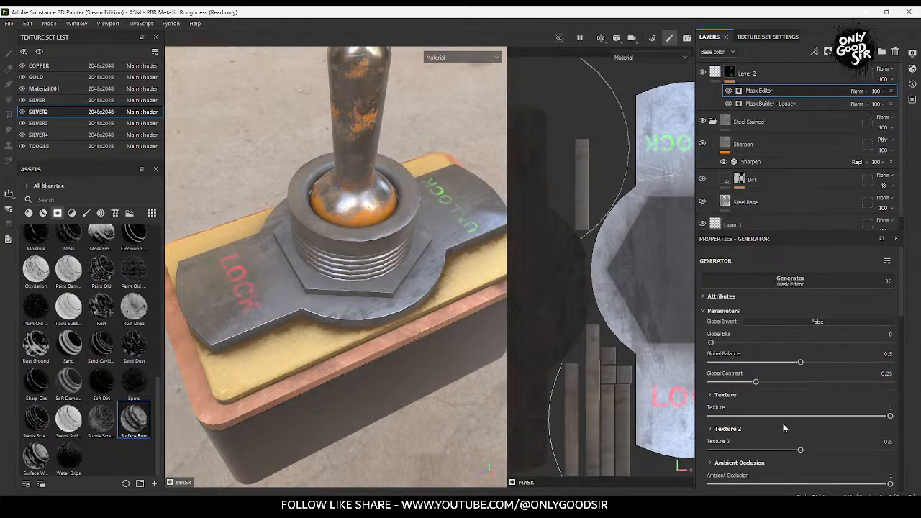
# Step: Set the Surface Rust Mask Editor's Global Balance to 0.73, Global Contrast to 0.56 and Texture 2 to 0.17
pyautogui.moveTo(800, 364); pyautogui.dragTo(842, 362)
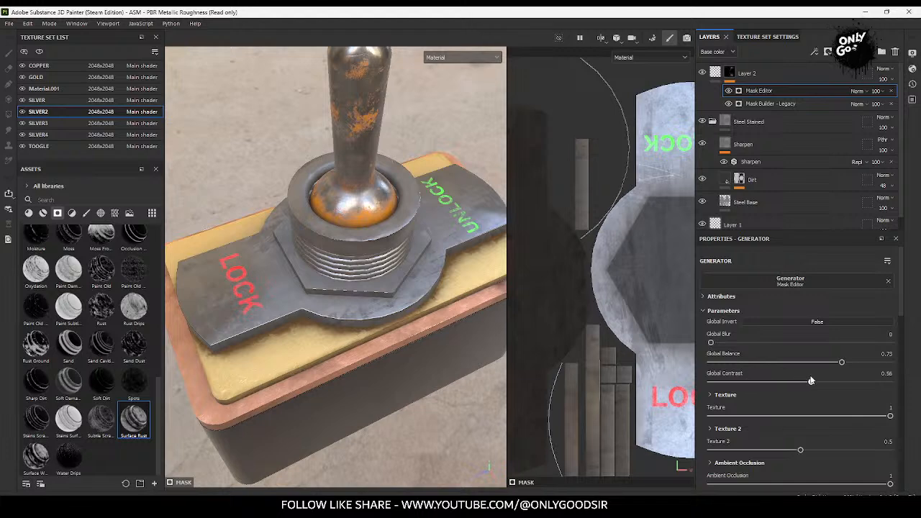
pyautogui.scroll(-4, 395, 321)
pyautogui.keyDown('alt'); pyautogui.moveTo(379, 362); pyautogui.dragTo(396, 327); pyautogui.keyUp('alt')
pyautogui.keyDown('alt'); pyautogui.moveTo(396, 327); pyautogui.dragTo(310, 310, button='middle'); pyautogui.keyUp('alt')
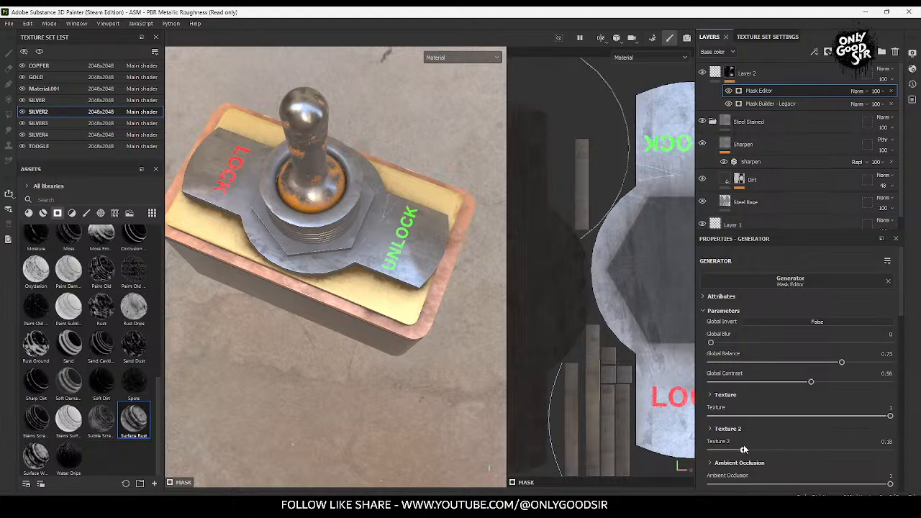
pyautogui.moveTo(744, 447); pyautogui.dragTo(741, 446)
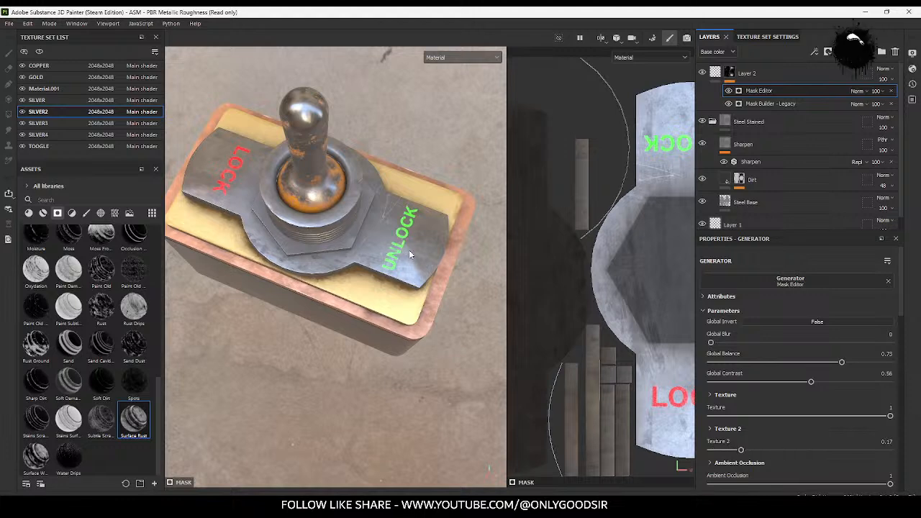
# Step: Open the texture export settings and set the output directory to D:/Work/Blender/TOOGLE
pyautogui.keyDown('alt'); pyautogui.moveTo(227, 288); pyautogui.dragTo(389, 274); pyautogui.keyUp('alt')
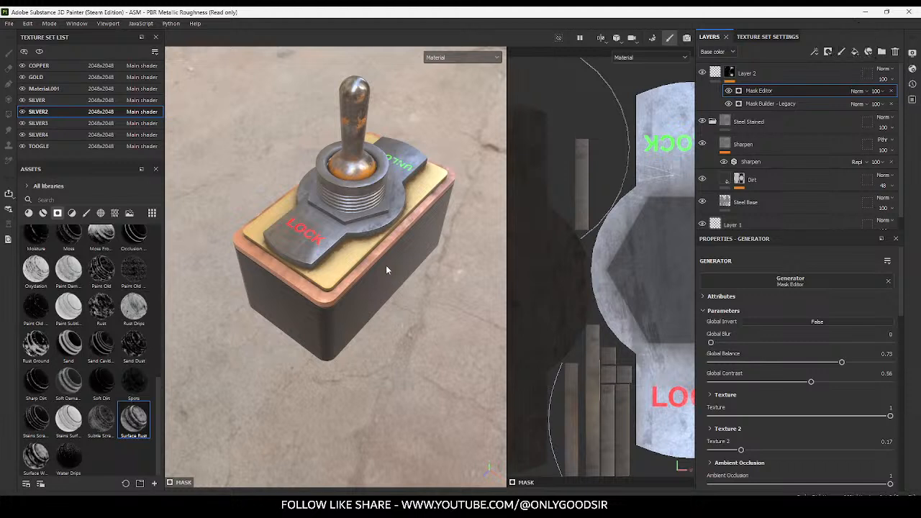
pyautogui.click(9, 24)
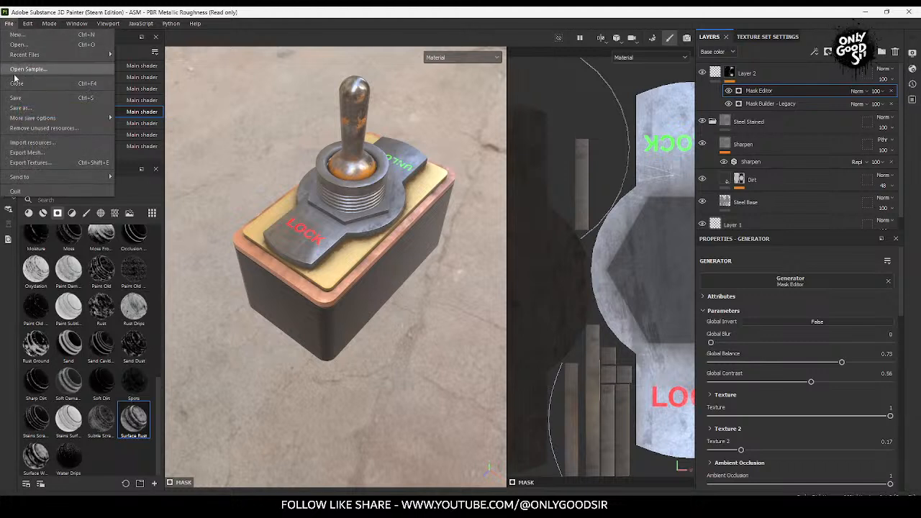
pyautogui.click(41, 163)
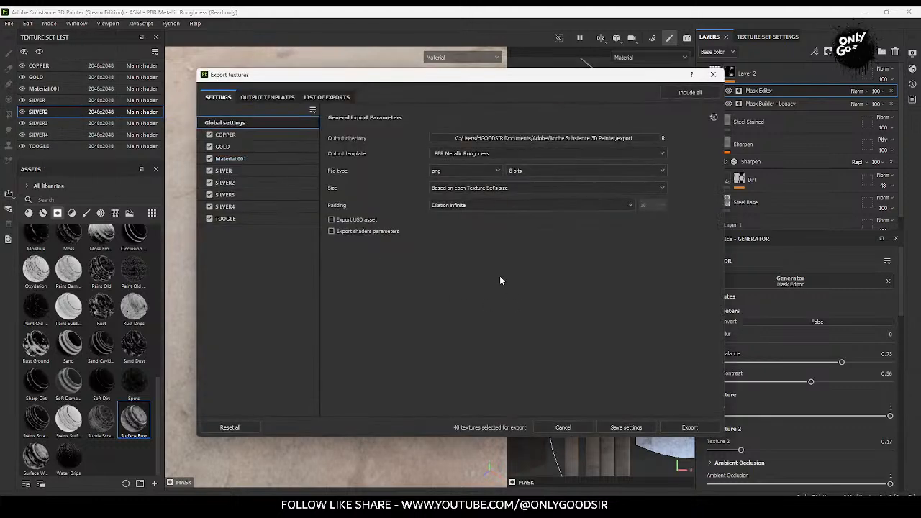
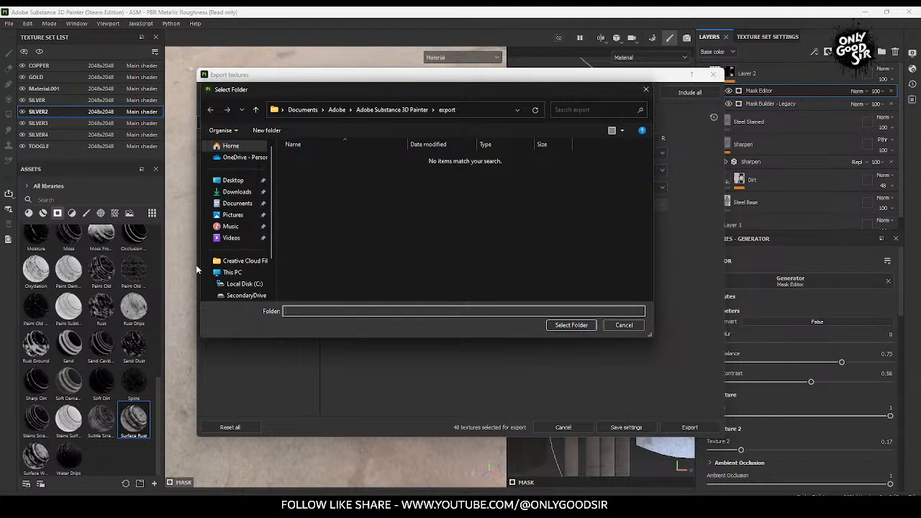
pyautogui.scroll(-2, 248, 281)
pyautogui.click(243, 248)
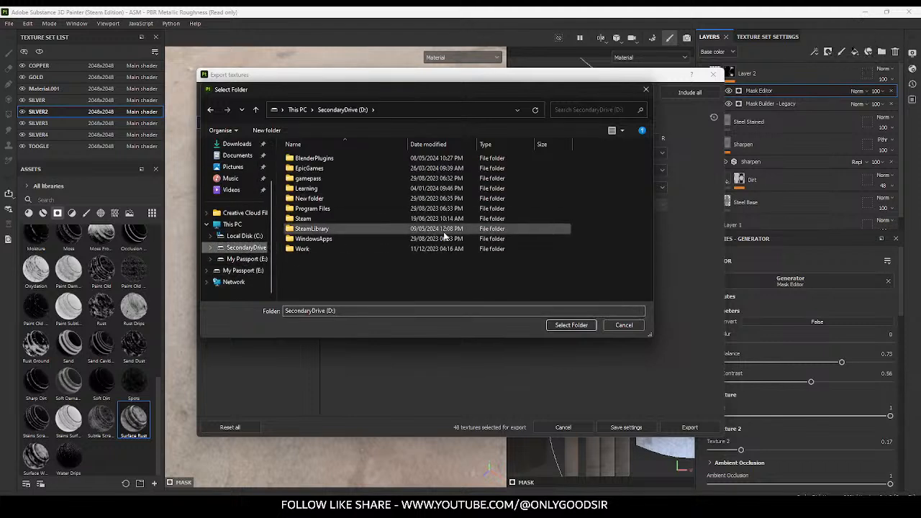
pyautogui.doubleClick(314, 249)
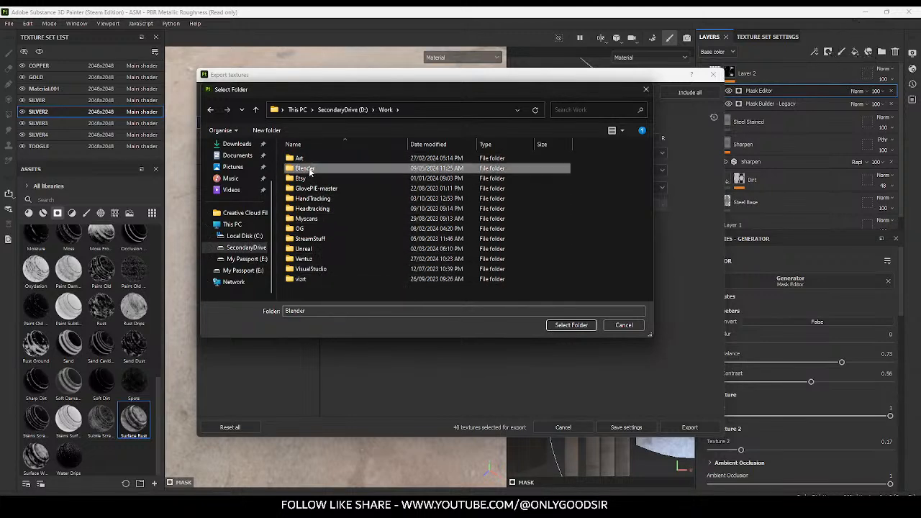
pyautogui.doubleClick(305, 169)
pyautogui.scroll(-3, 403, 244)
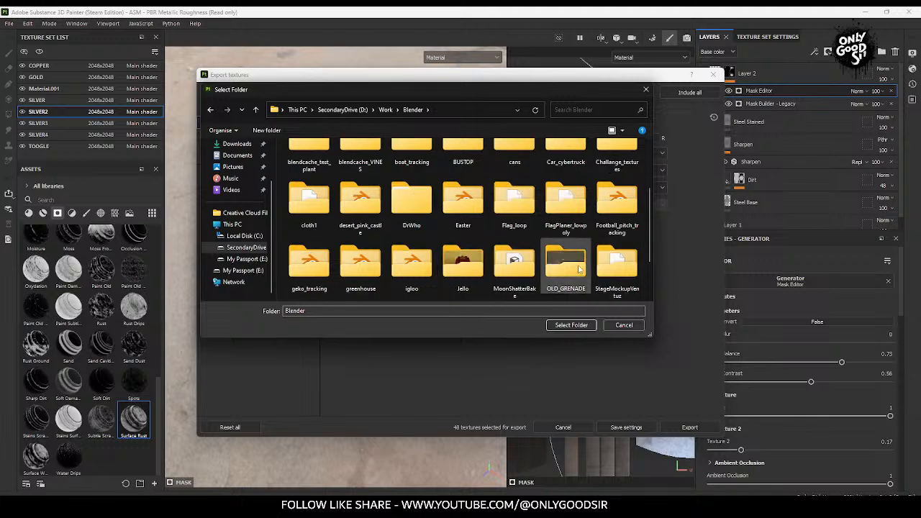
pyautogui.scroll(-1, 605, 269)
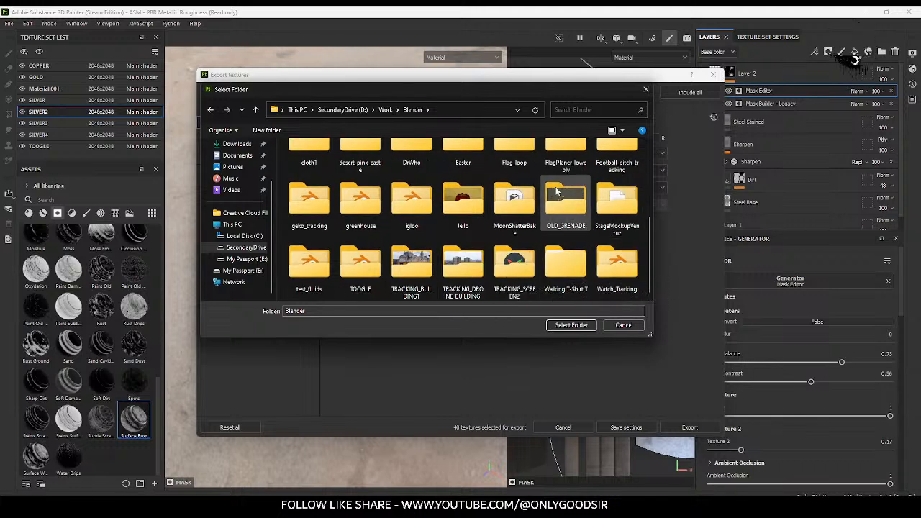
pyautogui.doubleClick(375, 258)
pyautogui.click(569, 325)
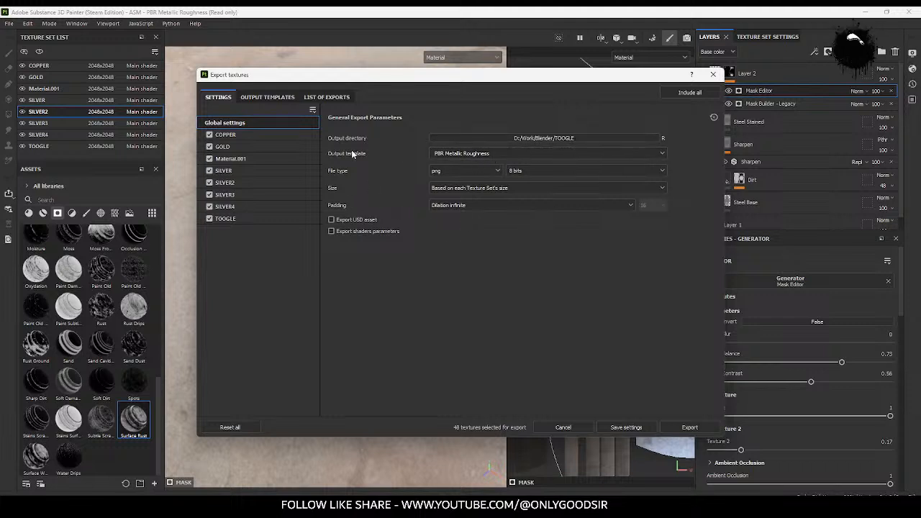
# Step: Set the output template to Blender (Principled BSDF) and export the textures of all texture sets
pyautogui.click(472, 154)
pyautogui.scroll(-2, 504, 209)
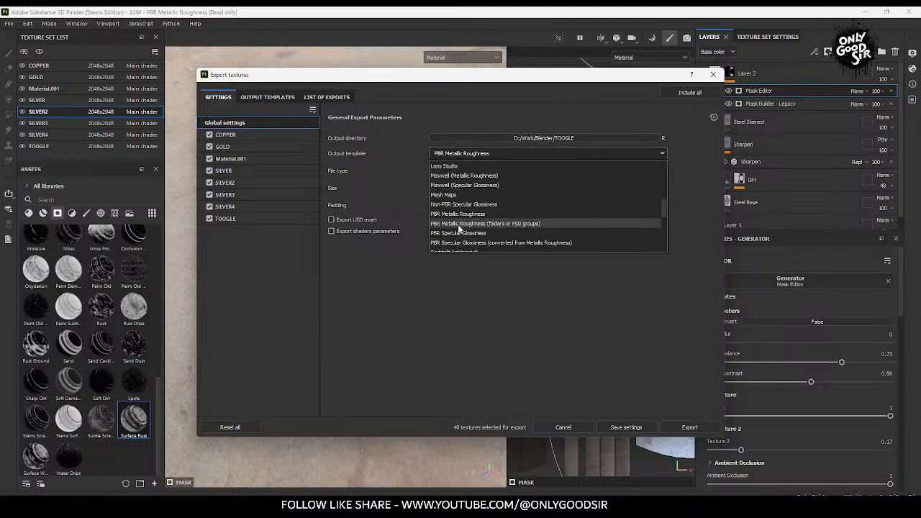
pyautogui.scroll(-4, 508, 213)
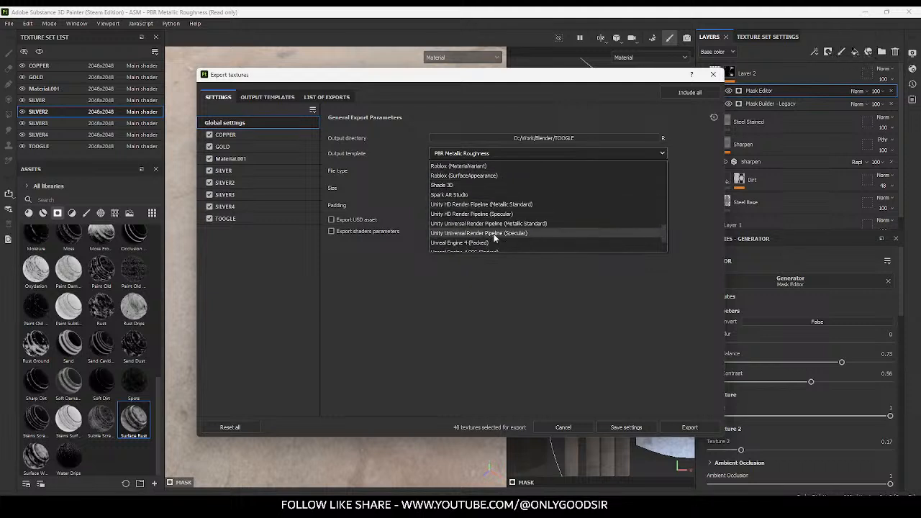
pyautogui.scroll(2, 496, 214)
pyautogui.scroll(5, 494, 214)
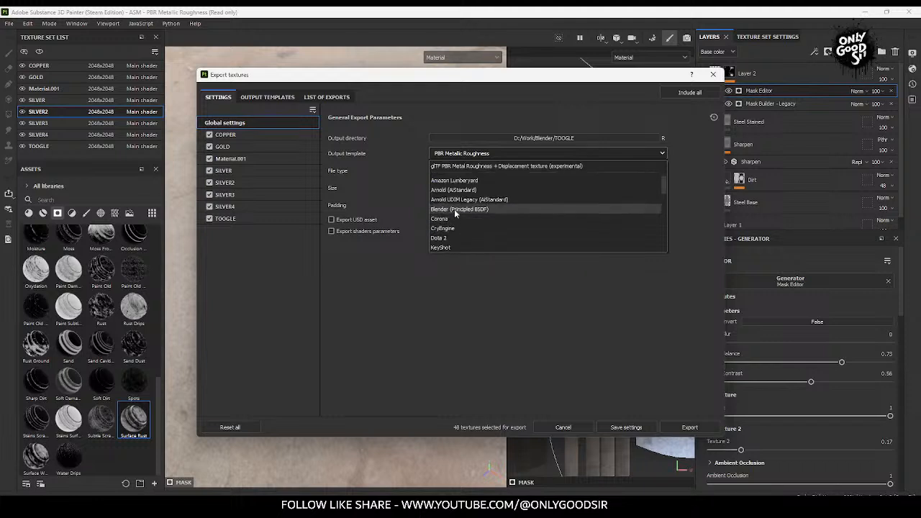
pyautogui.click(458, 208)
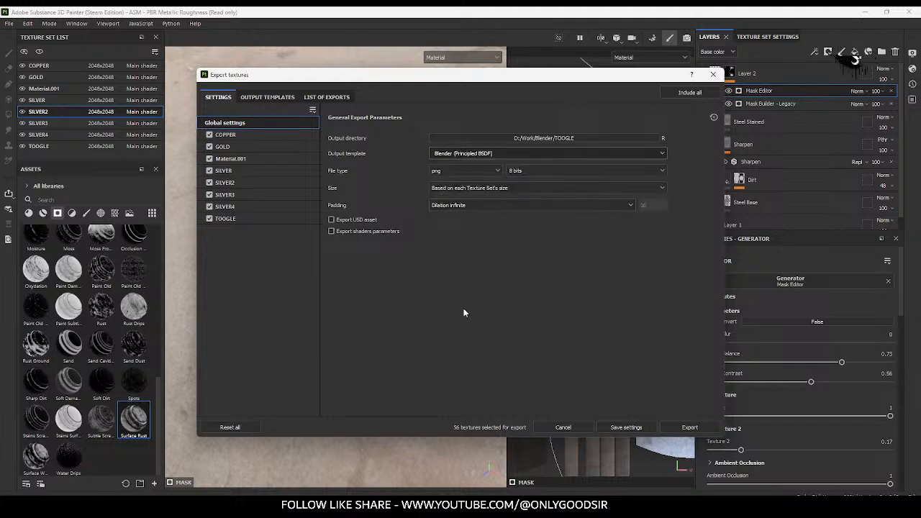
pyautogui.click(689, 427)
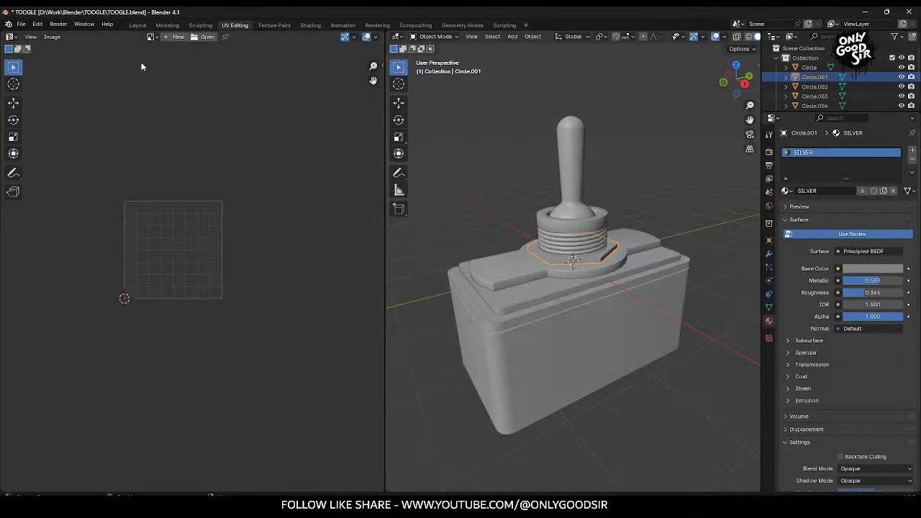
# Step: Switch to Blender, open the Layout workspace and select the toggle lever
pyautogui.click(137, 25)
pyautogui.click(298, 155)
pyautogui.moveTo(297, 155); pyautogui.dragTo(386, 254, button='middle')
pyautogui.scroll(1, 386, 253)
pyautogui.click(371, 113)
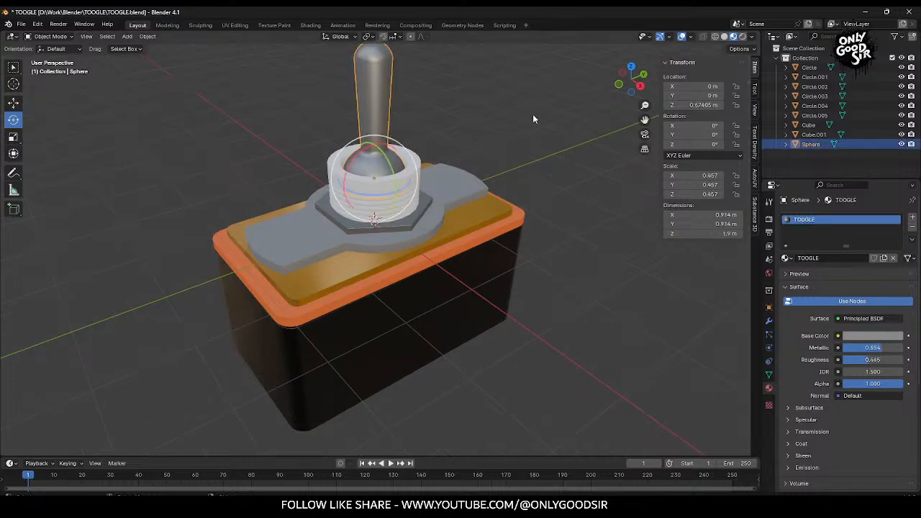
# Step: Split the 3D viewport vertically near its middle and turn the new second area into a Shader Editor
pyautogui.rightClick(761, 145)
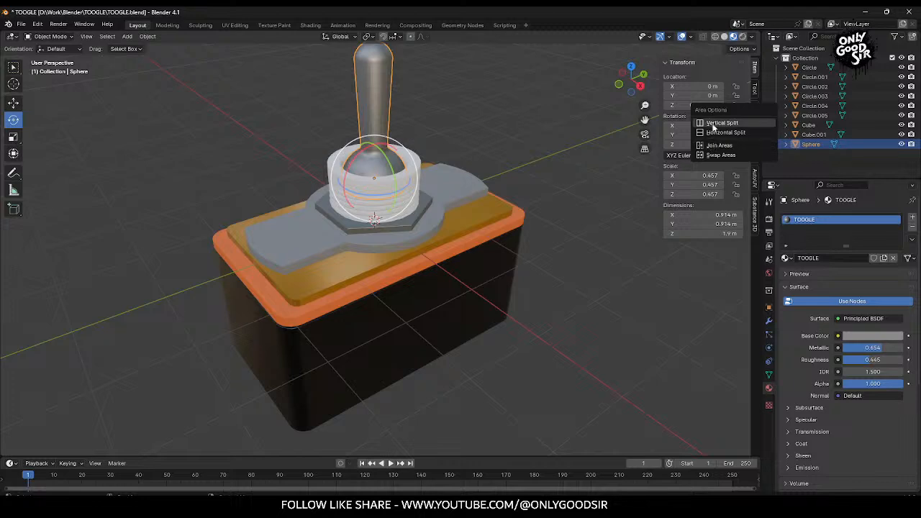
pyautogui.click(715, 124)
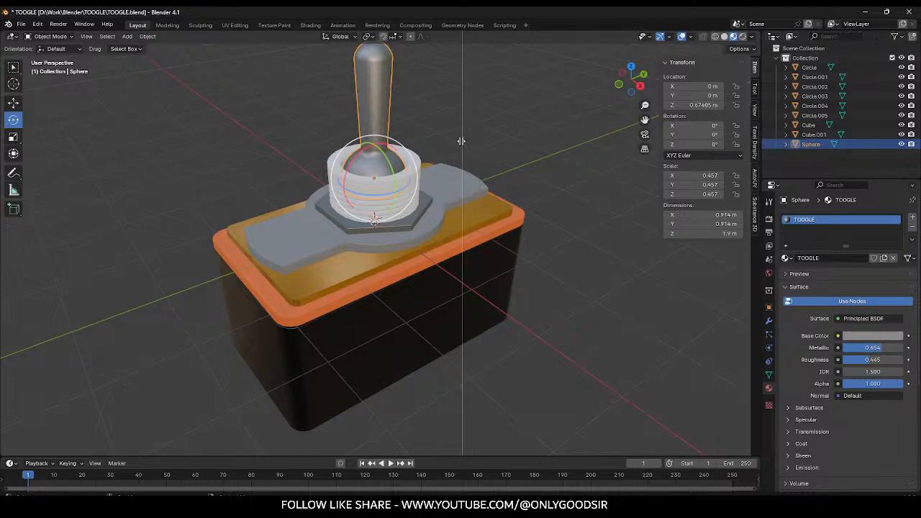
pyautogui.click(407, 142)
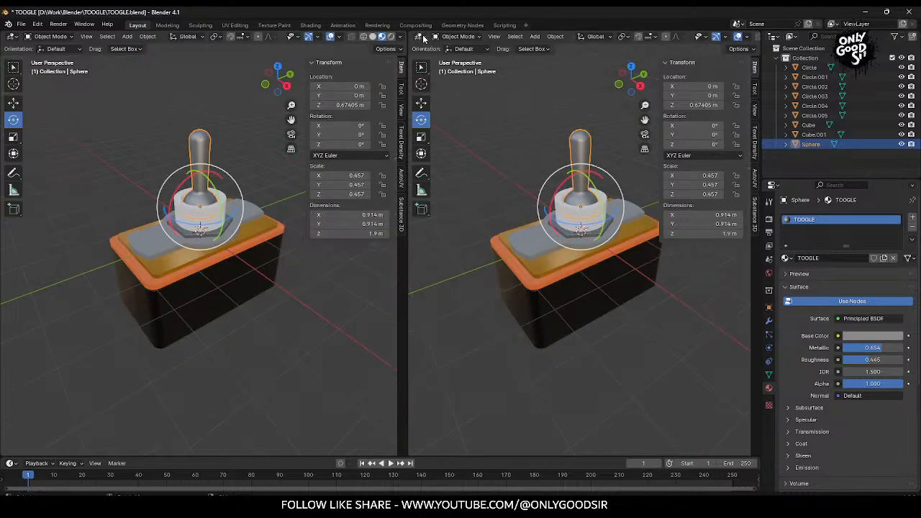
pyautogui.click(424, 38)
pyautogui.click(454, 123)
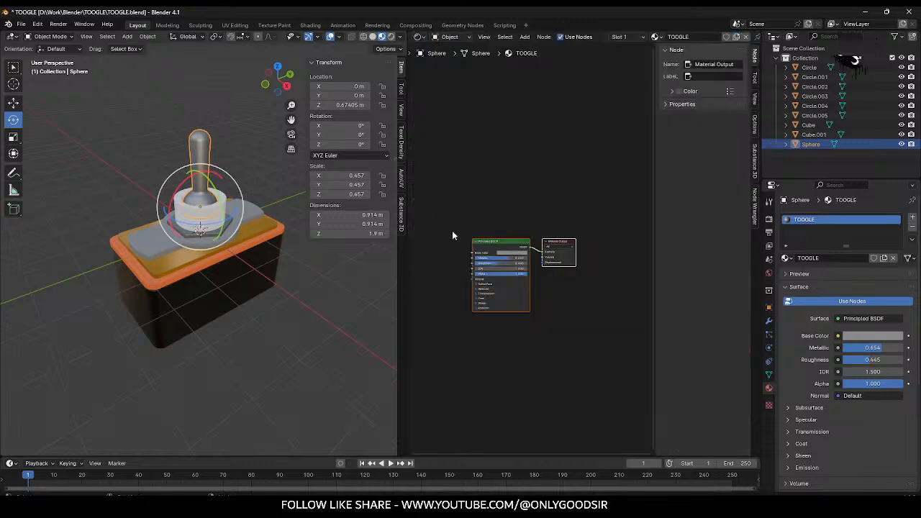
# Step: Keep the toggle lever selected for its material nodes and hide the gizmos in the 3D viewport
pyautogui.scroll(1, 452, 234)
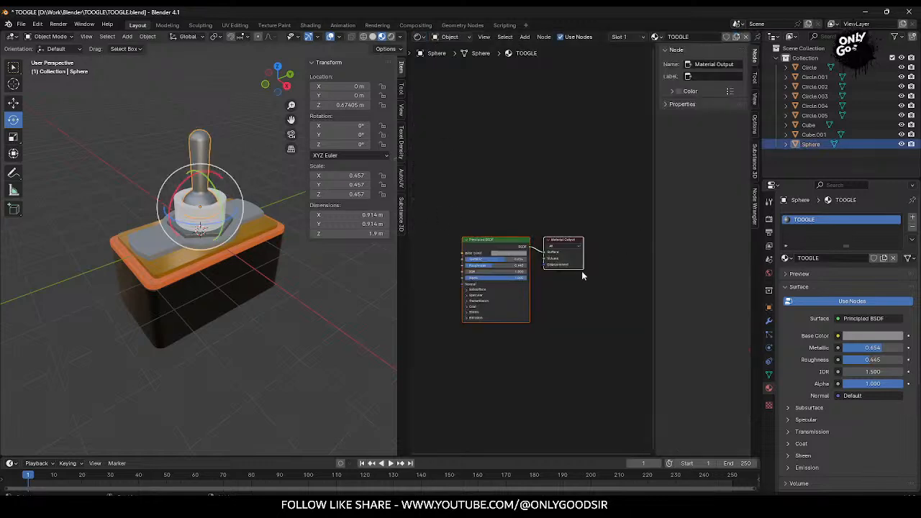
pyautogui.click(263, 216)
pyautogui.scroll(1, 456, 250)
pyautogui.moveTo(478, 220); pyautogui.dragTo(524, 214, button='middle')
pyautogui.click(202, 152)
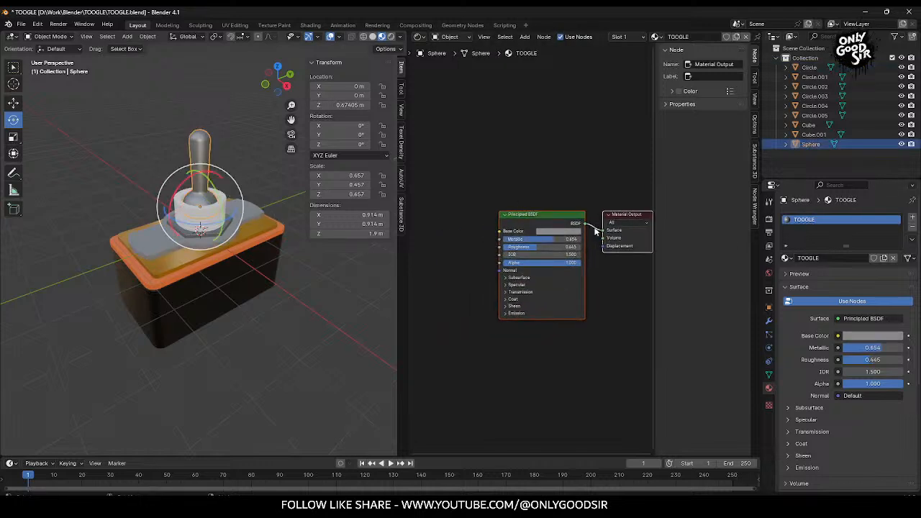
pyautogui.scroll(3, 220, 216)
pyautogui.scroll(-3, 233, 159)
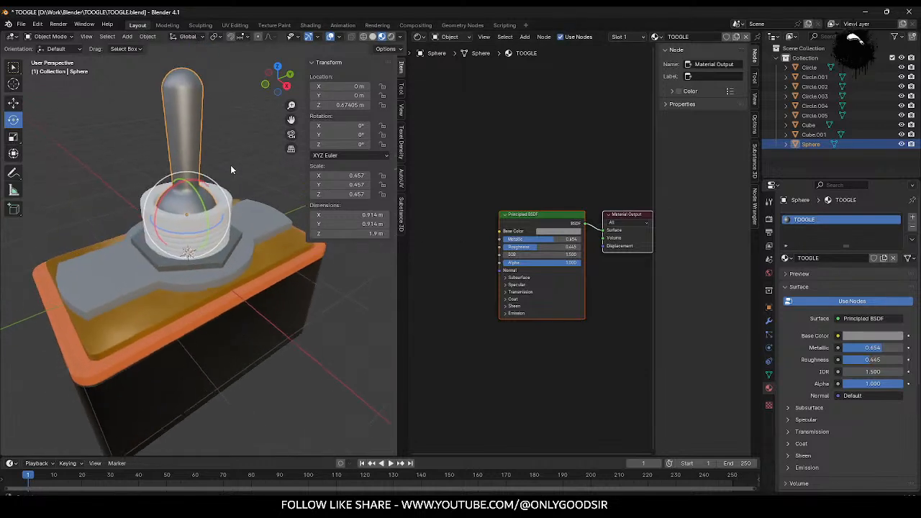
pyautogui.click(308, 38)
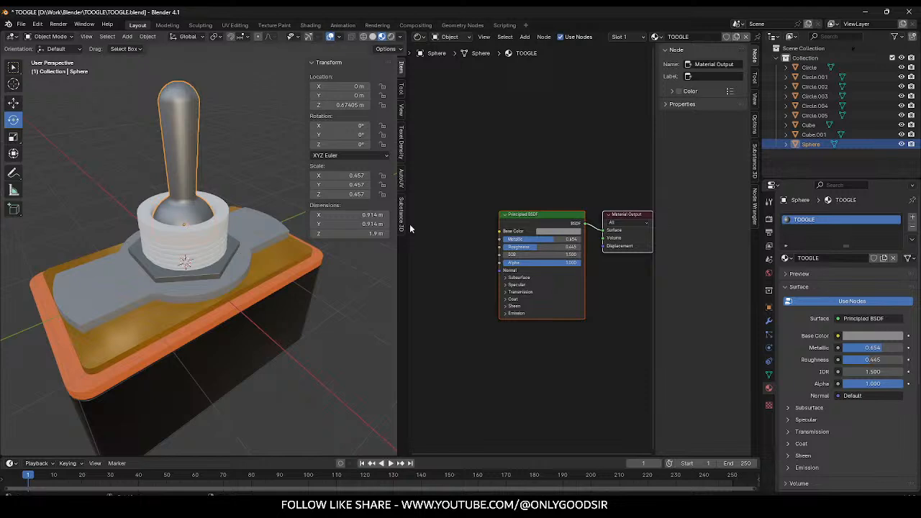
# Step: Run Principled Texture Setup on the lever's Principled BSDF with the TOOGLE base color, displacement, metallic, normal and roughness maps
pyautogui.moveTo(552, 214); pyautogui.dragTo(518, 212)
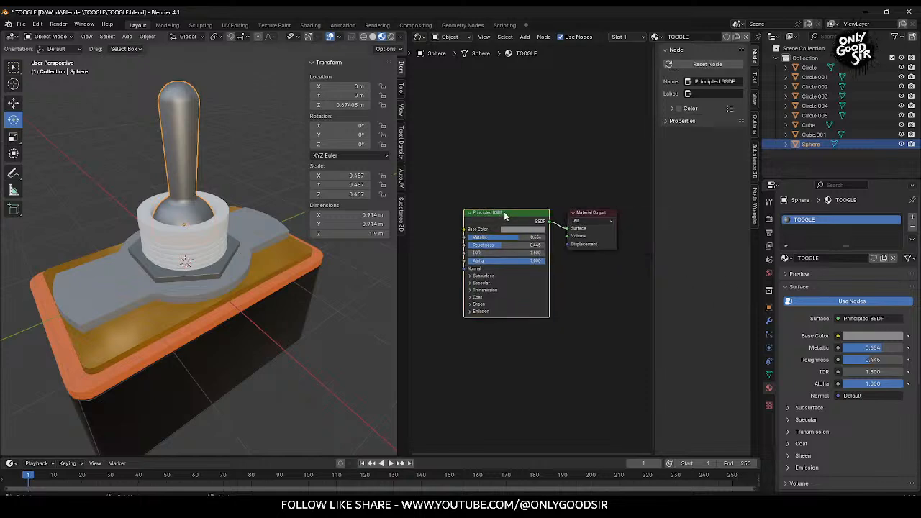
pyautogui.hotkey('ctrl', 'shift', 't')
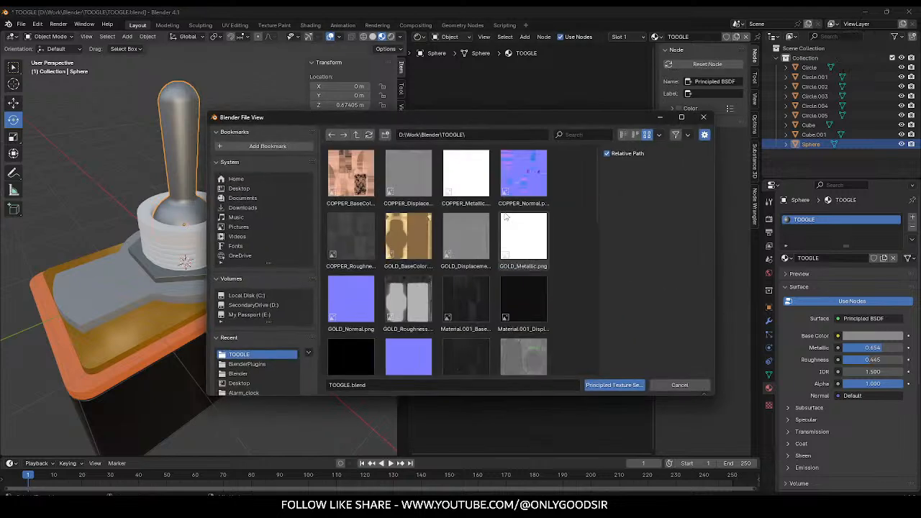
pyautogui.scroll(-4, 537, 230)
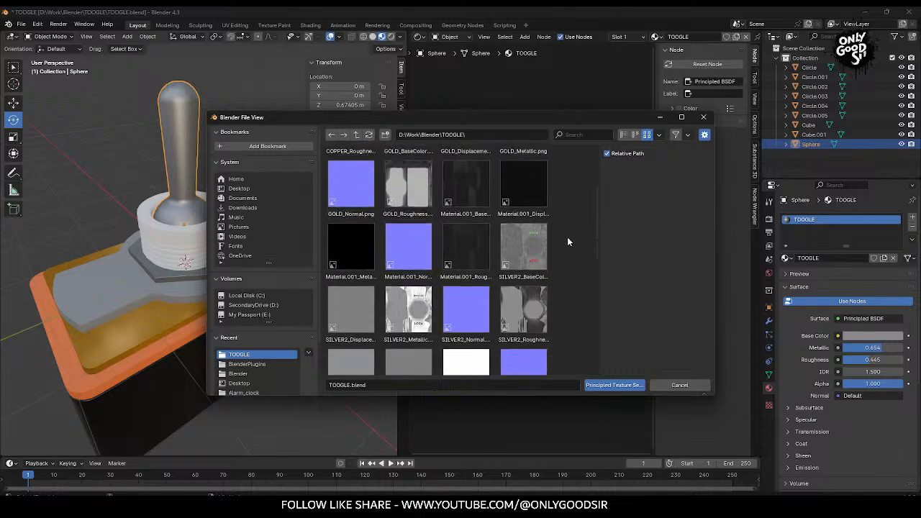
pyautogui.moveTo(595, 211); pyautogui.dragTo(593, 343)
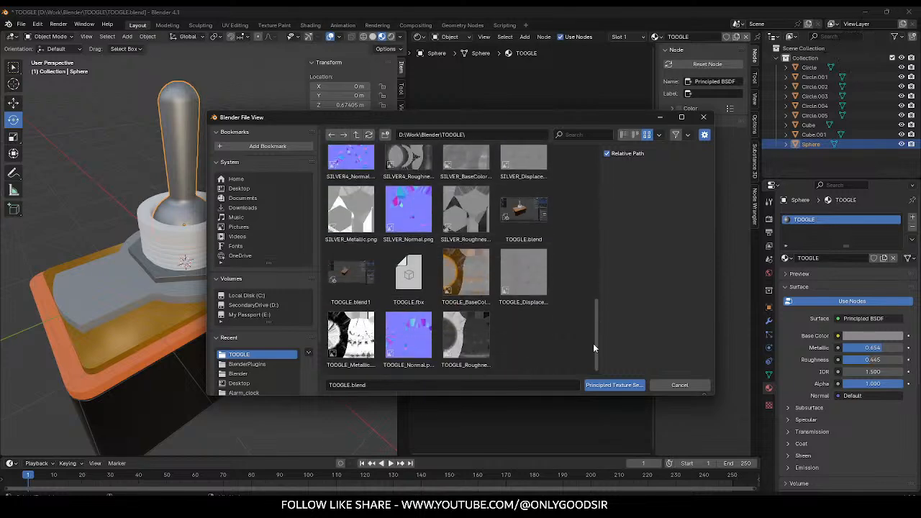
pyautogui.click(468, 280)
pyautogui.keyDown('shift'); pyautogui.click(466, 336); pyautogui.keyUp('shift')
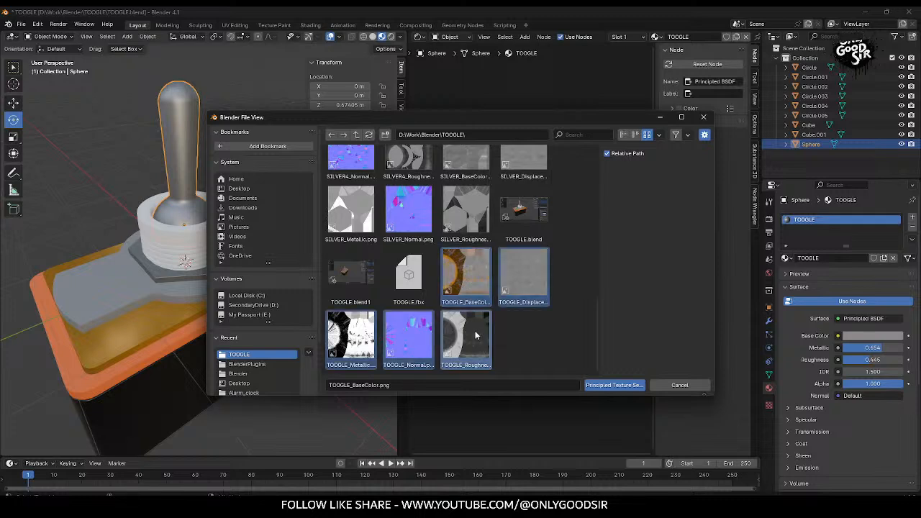
pyautogui.click(603, 387)
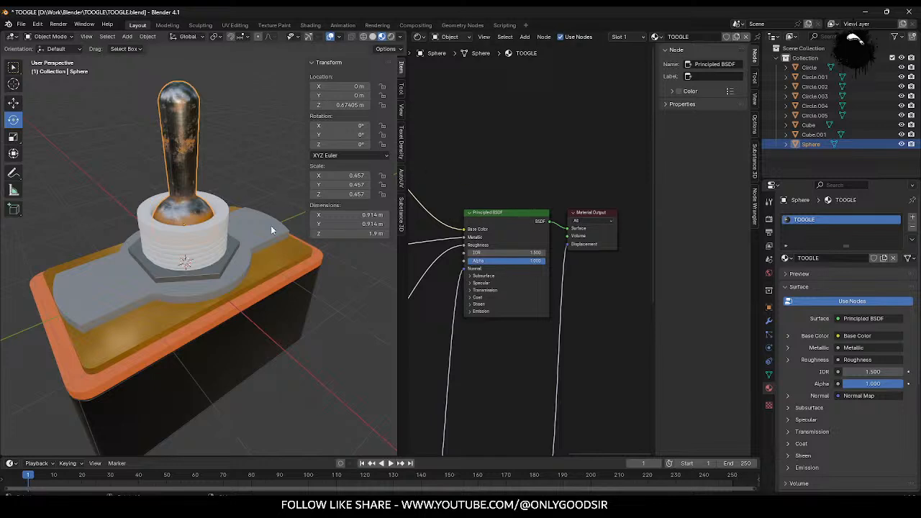
# Step: Select the collar ring around the lever and run Principled Texture Setup on its Principled BSDF with the five SILVER4 maps
pyautogui.click(220, 225)
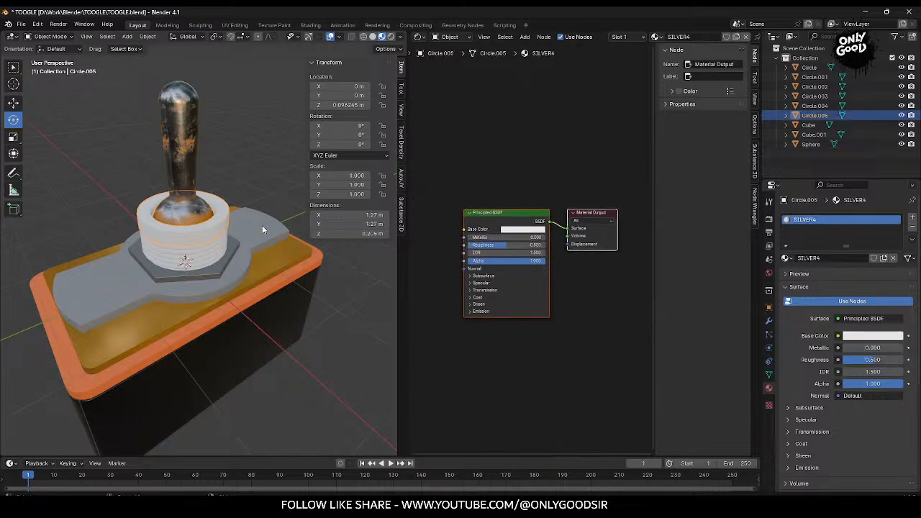
pyautogui.click(500, 218)
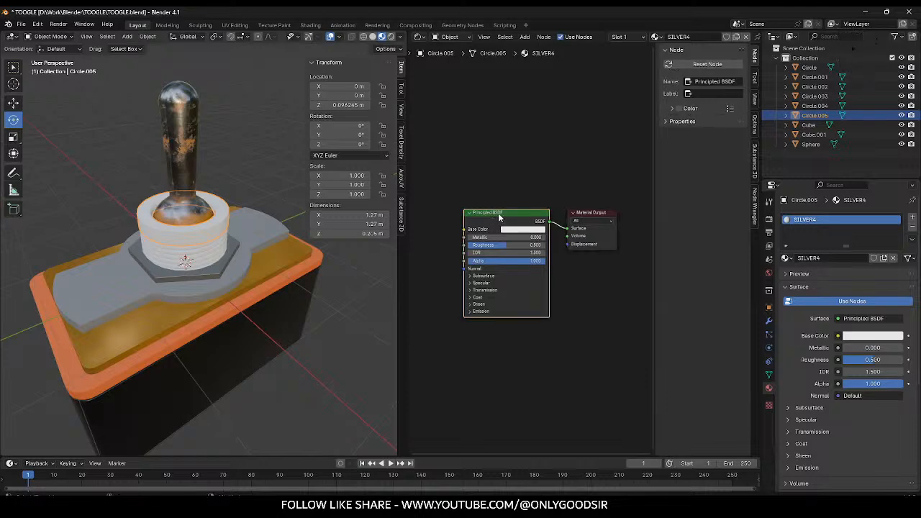
pyautogui.hotkey('ctrl', 'shift', 't')
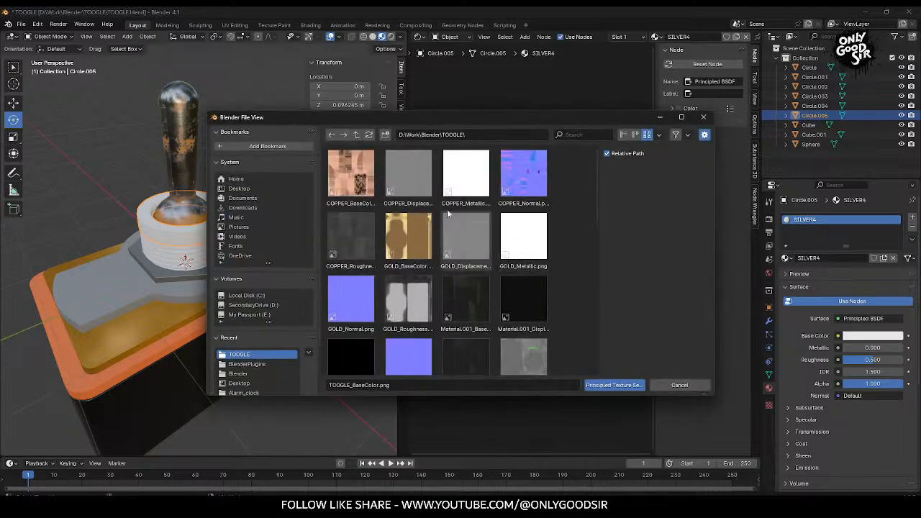
pyautogui.scroll(-2, 436, 273)
pyautogui.scroll(-6, 436, 274)
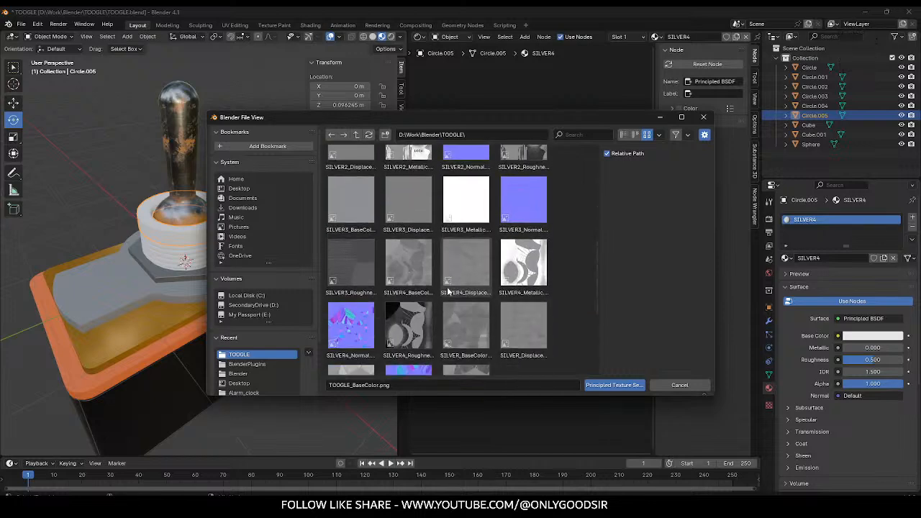
pyautogui.click(415, 208)
pyautogui.keyDown('shift'); pyautogui.click(430, 274); pyautogui.keyUp('shift')
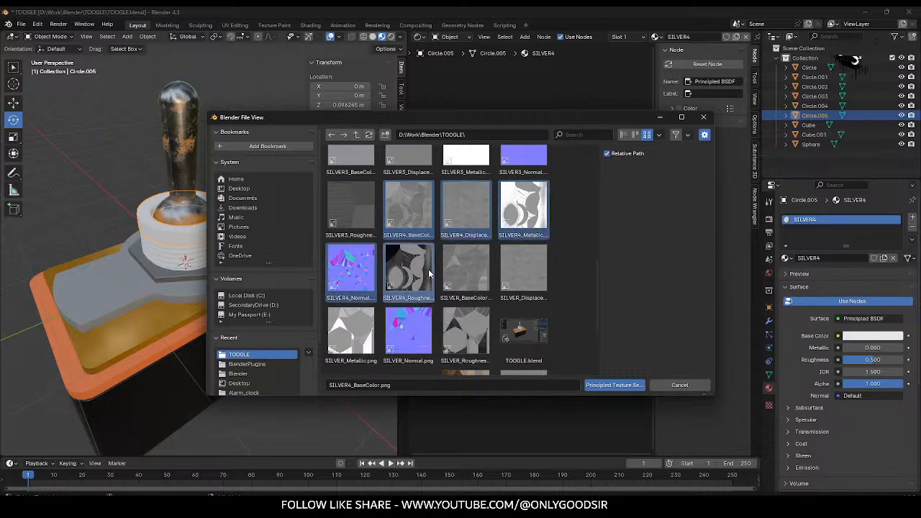
pyautogui.click(615, 385)
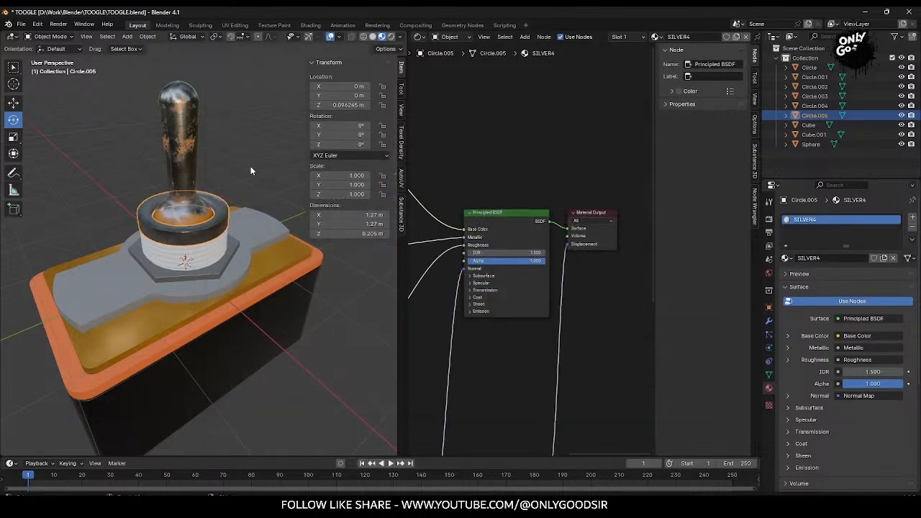
# Step: Select the threaded sleeve below the collar and run Principled Texture Setup on its Principled BSDF with the five SILVER3 maps
pyautogui.click(212, 252)
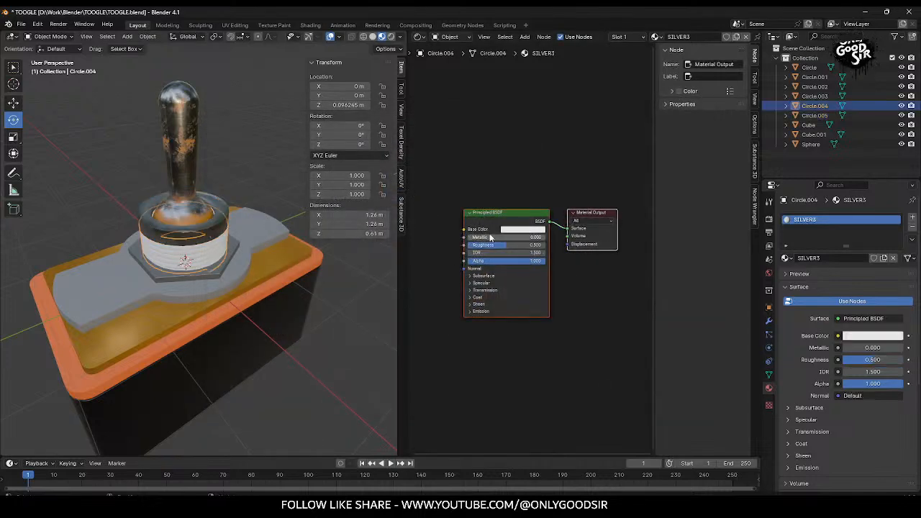
pyautogui.click(499, 227)
pyautogui.hotkey('ctrl', 'shift', 't')
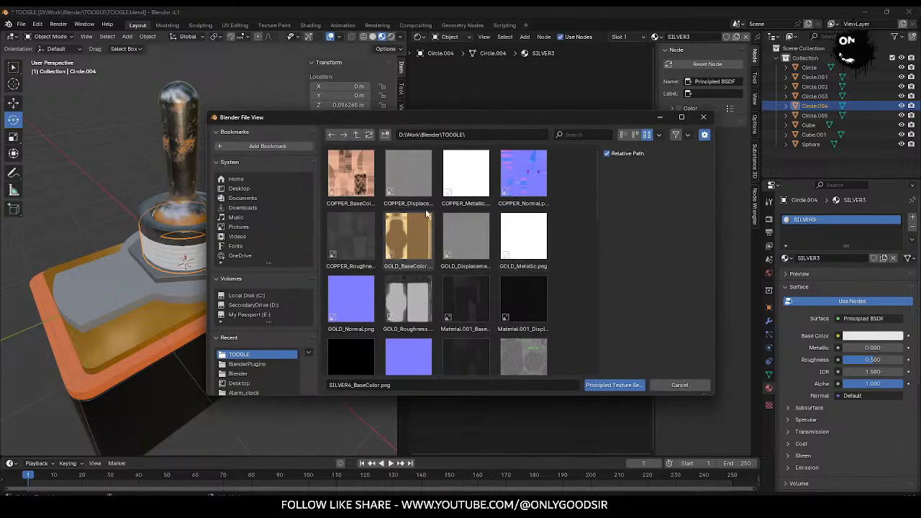
pyautogui.scroll(-3, 471, 280)
pyautogui.scroll(-5, 471, 280)
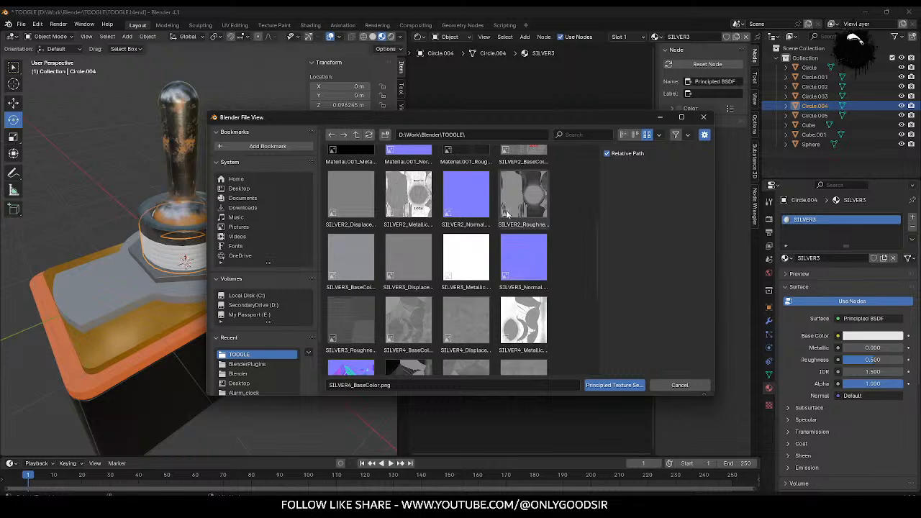
pyautogui.click(346, 260)
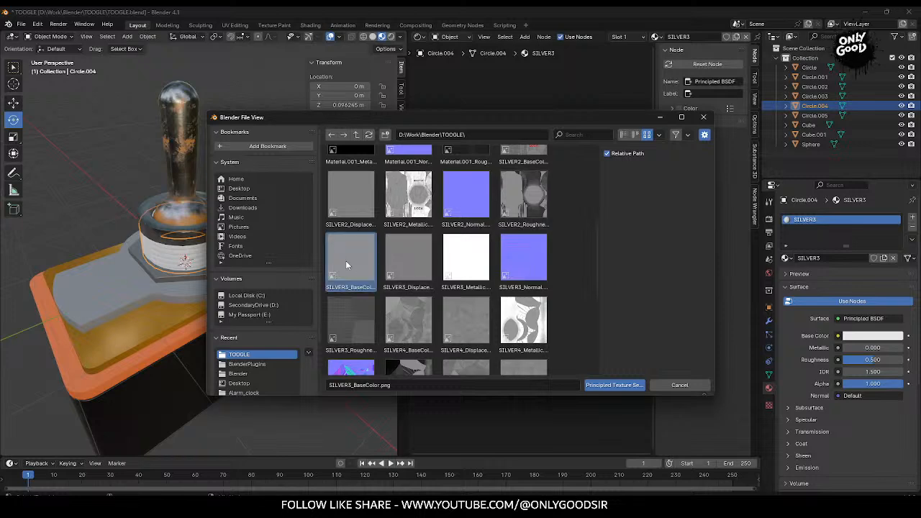
pyautogui.keyDown('shift'); pyautogui.click(369, 332); pyautogui.keyUp('shift')
pyautogui.click(621, 386)
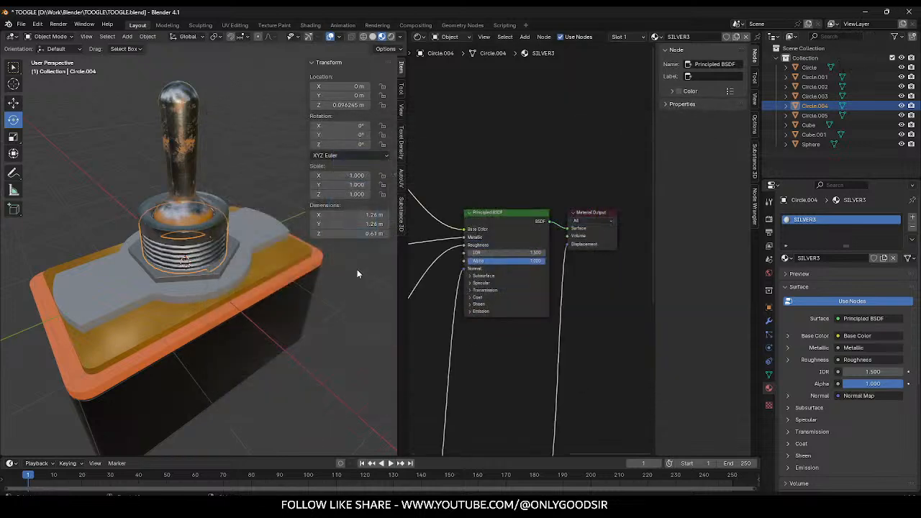
# Step: Select the flat plate under the hex nut and run Principled Texture Setup on its Principled BSDF with the five SILVER2 maps
pyautogui.click(268, 237)
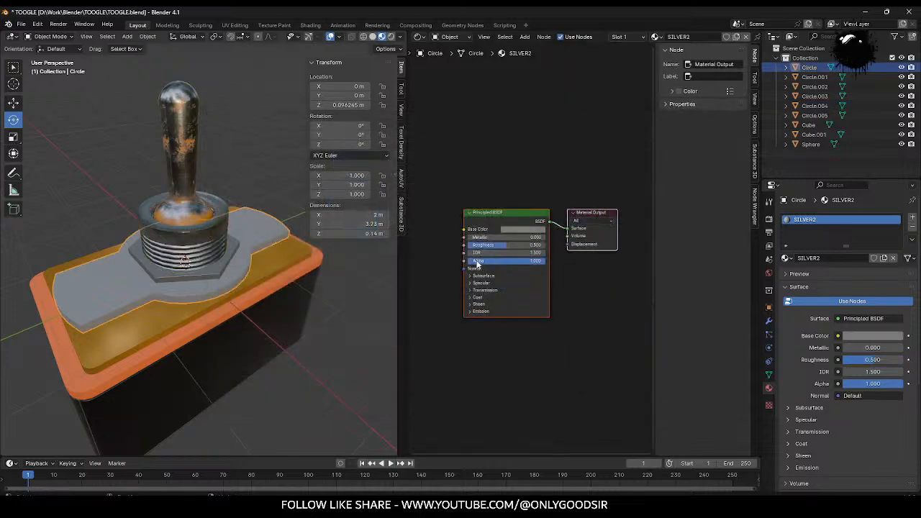
pyautogui.click(495, 218)
pyautogui.hotkey('ctrl', 'shift', 't')
pyautogui.scroll(-4, 467, 277)
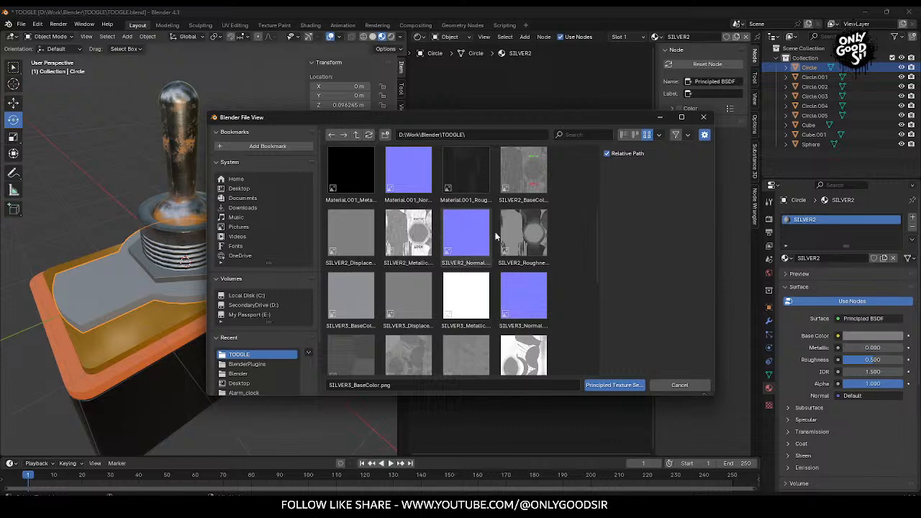
pyautogui.click(523, 171)
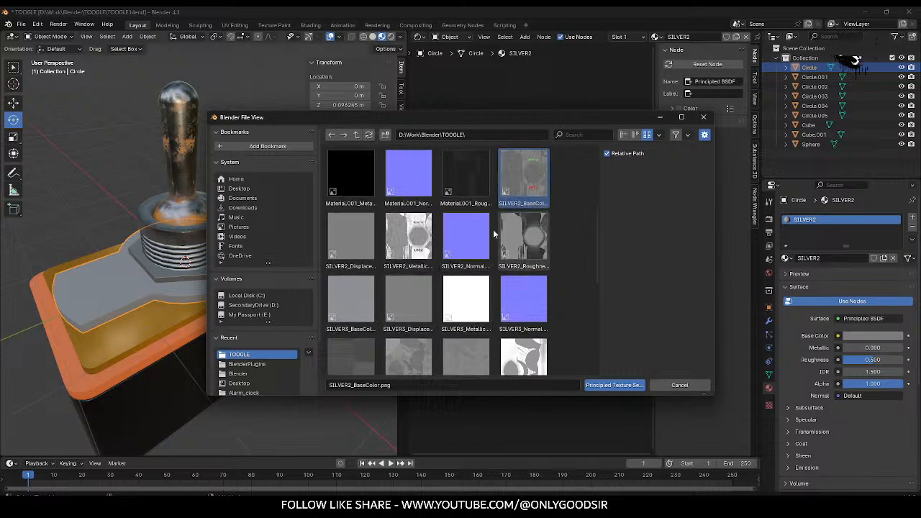
pyautogui.keyDown('shift'); pyautogui.click(516, 255); pyautogui.keyUp('shift')
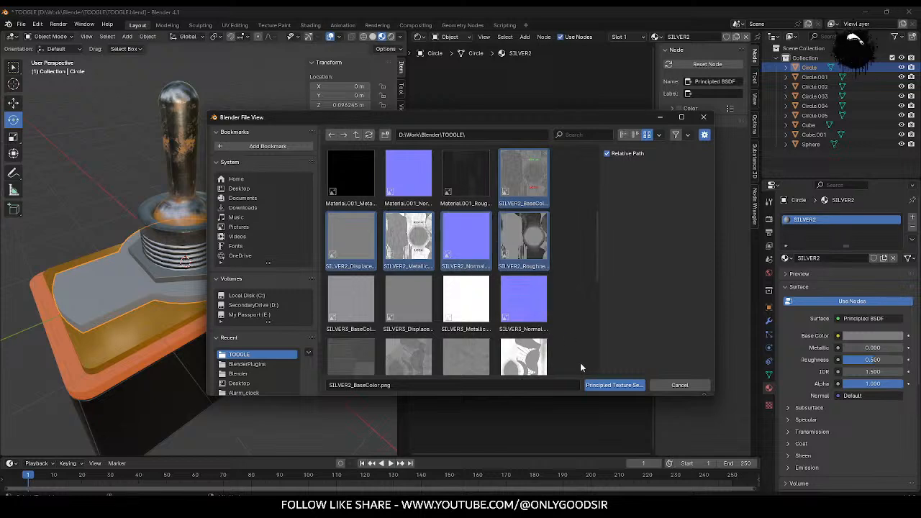
pyautogui.click(597, 384)
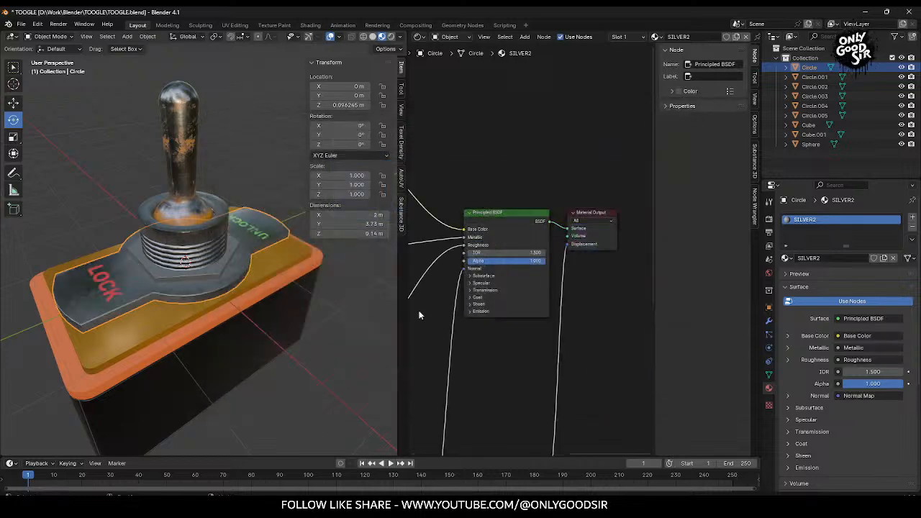
# Step: Select the gold plate on top of the base and run Principled Texture Setup on its Principled BSDF with the five GOLD maps
pyautogui.click(292, 261)
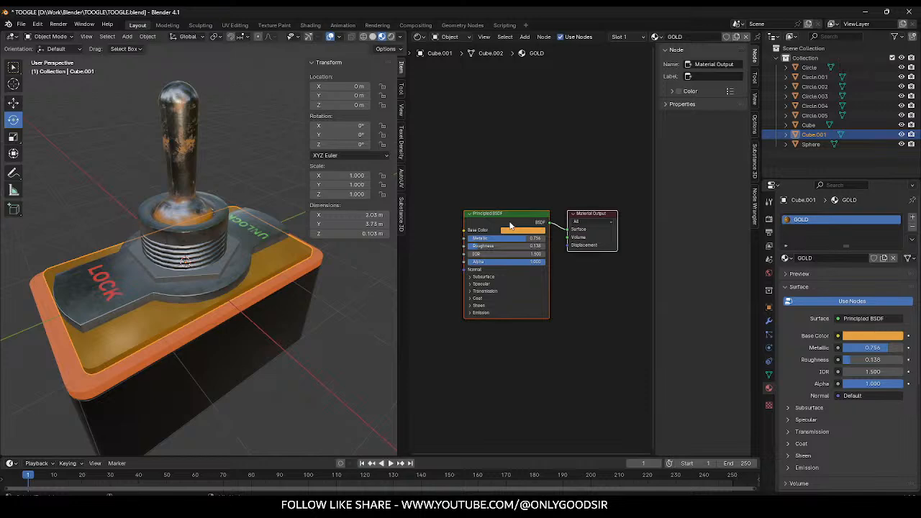
pyautogui.click(509, 224)
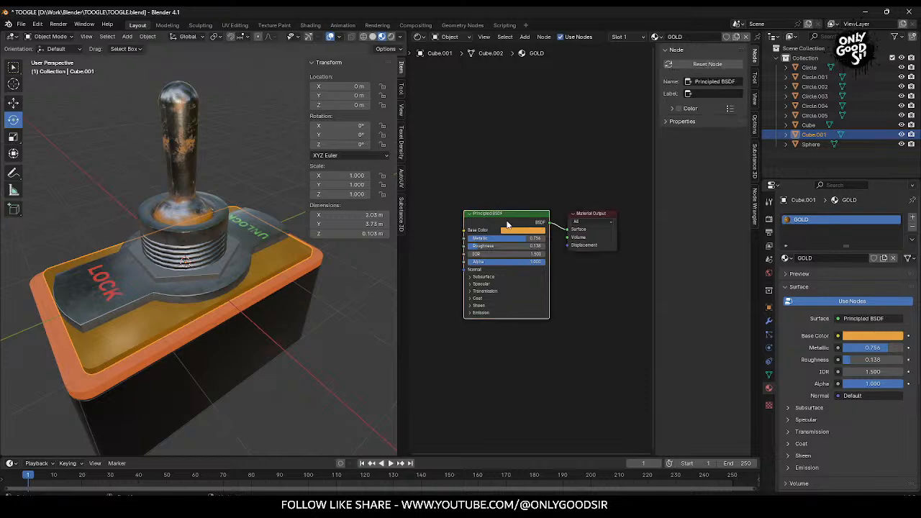
pyautogui.hotkey('ctrl', 'shift', 't')
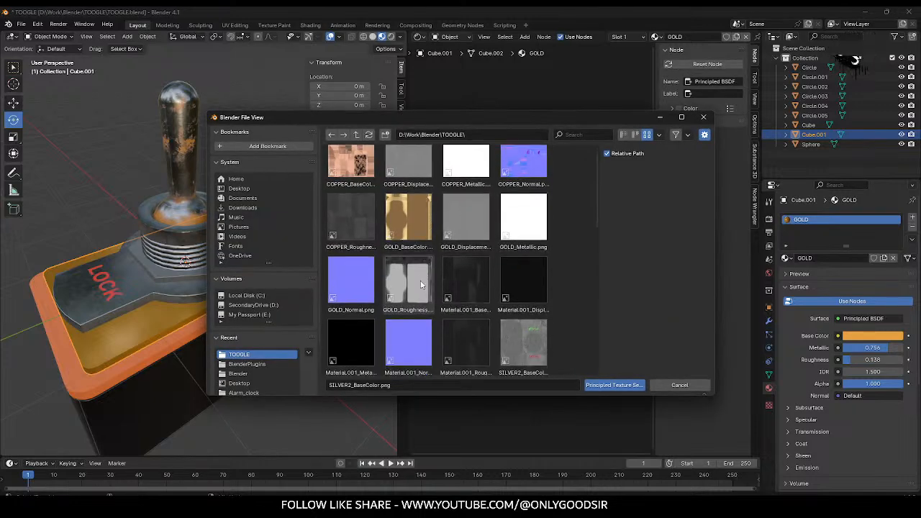
pyautogui.click(408, 245)
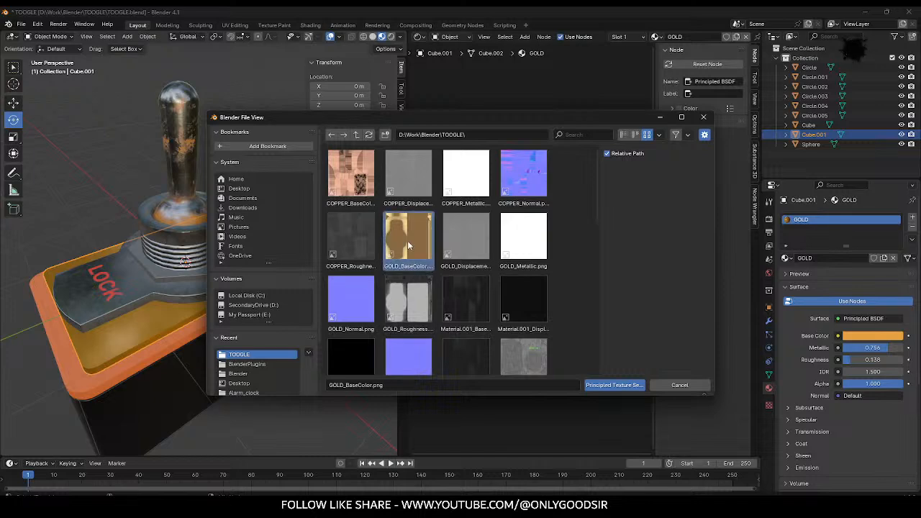
pyautogui.keyDown('shift'); pyautogui.click(416, 317); pyautogui.keyUp('shift')
pyautogui.click(614, 385)
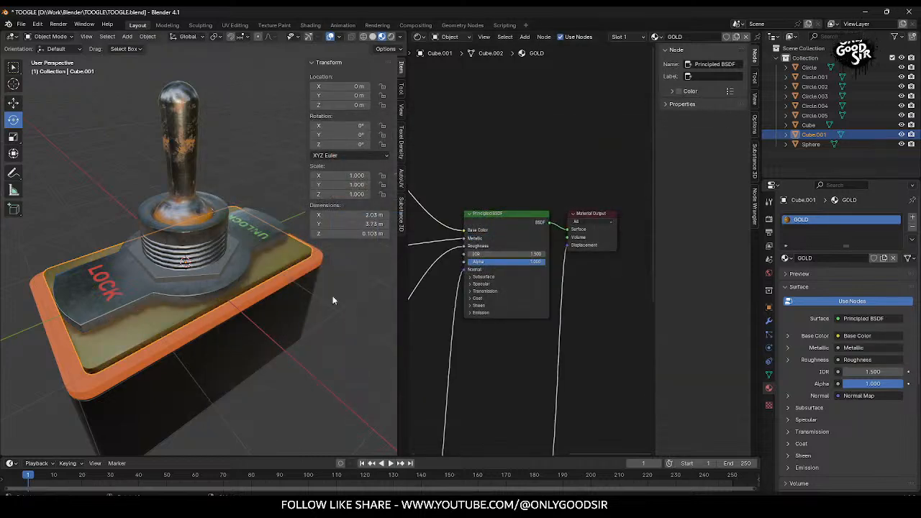
# Step: Check the textured parts from above and switch the viewport shading environment to the second HDRI preset
pyautogui.press('KP_7')
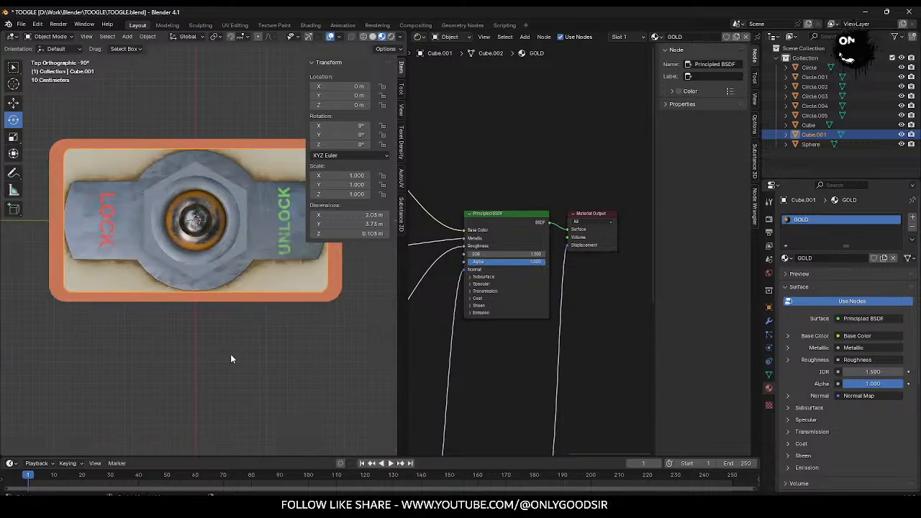
pyautogui.moveTo(207, 300); pyautogui.dragTo(302, 140, button='middle')
pyautogui.click(400, 37)
pyautogui.click(391, 115)
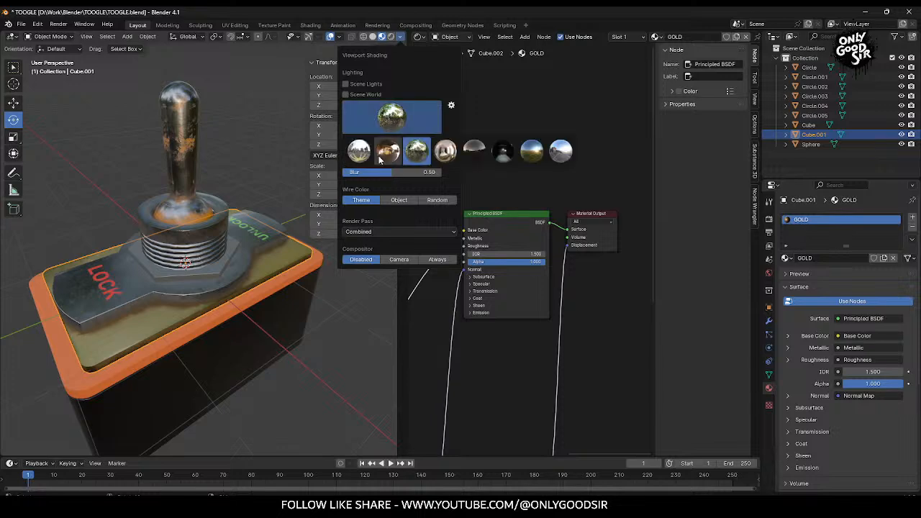
pyautogui.click(389, 153)
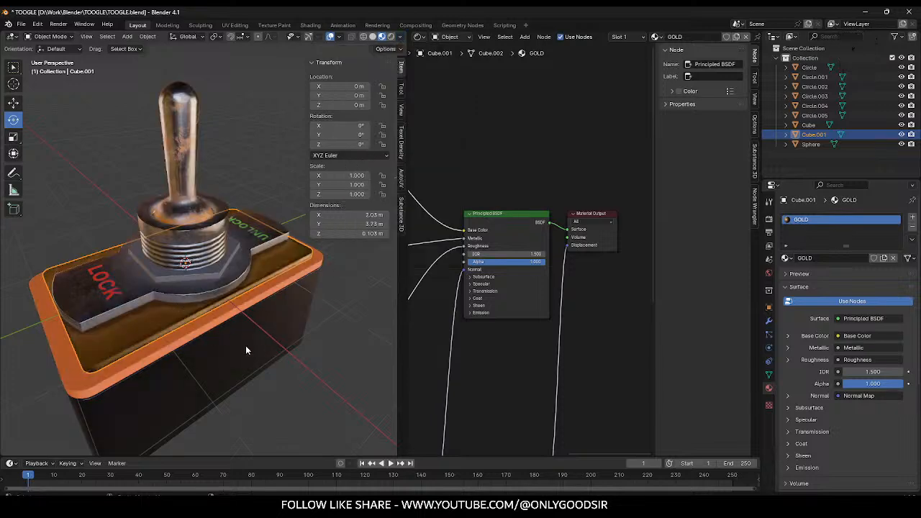
pyautogui.click(174, 302)
pyautogui.moveTo(331, 384); pyautogui.dragTo(195, 278, button='middle')
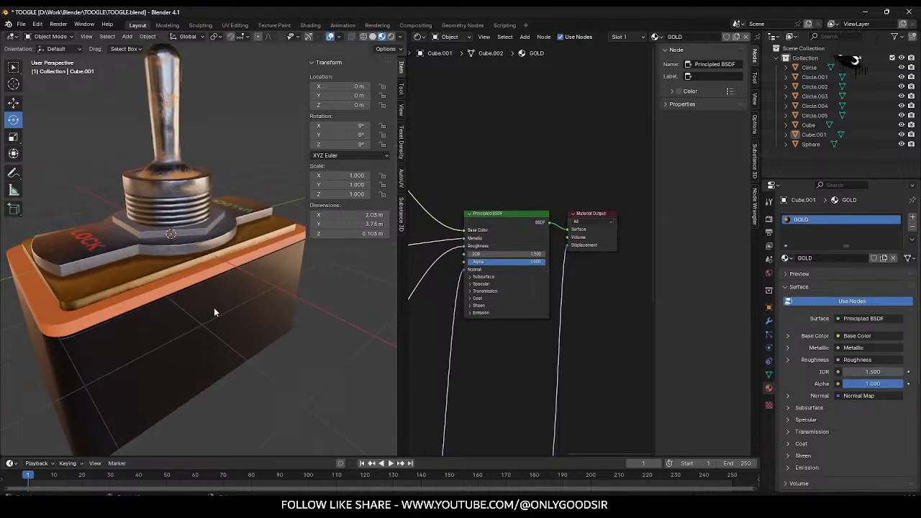
# Step: Select the base box and run Principled Texture Setup on its COPPER material's Principled BSDF with the five COPPER maps
pyautogui.click(281, 280)
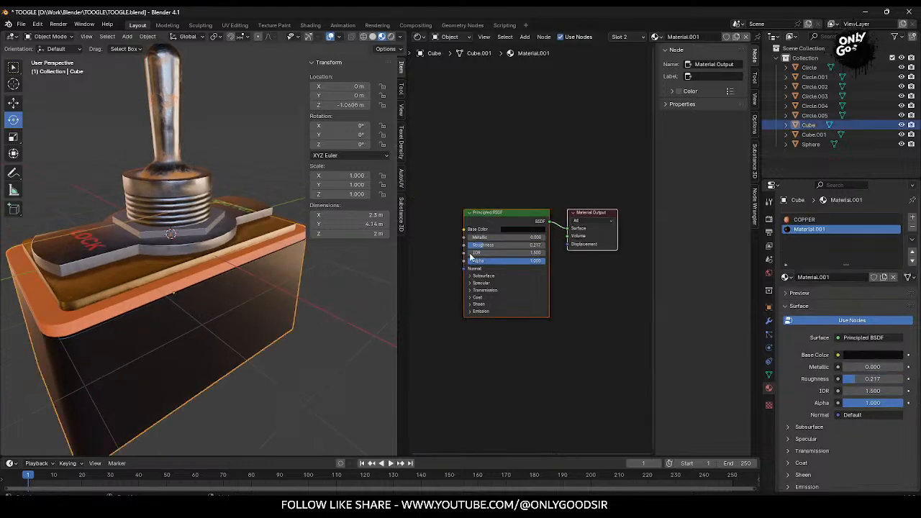
pyautogui.click(819, 219)
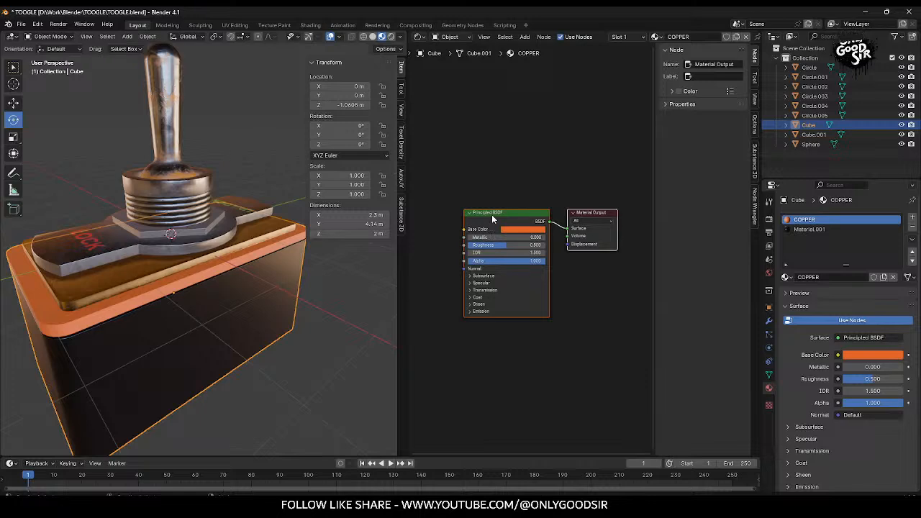
pyautogui.hotkey('ctrl', 'shift', 't')
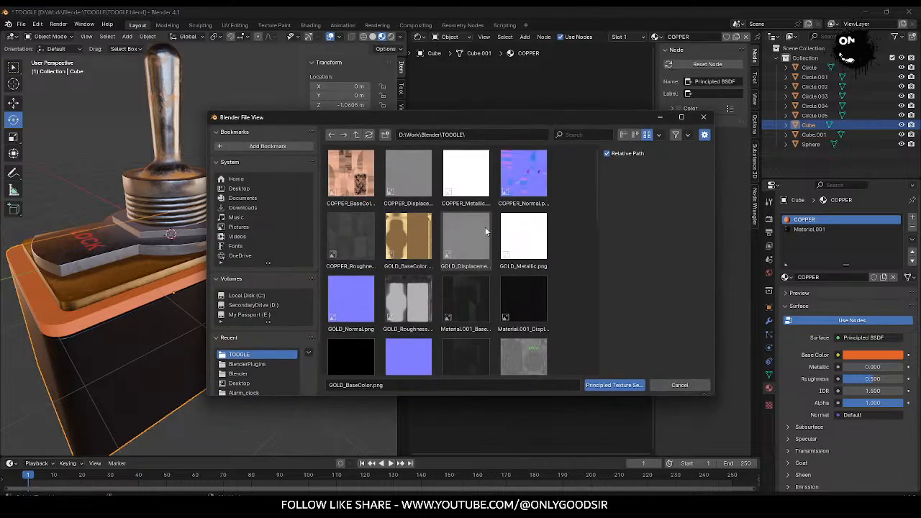
pyautogui.click(350, 174)
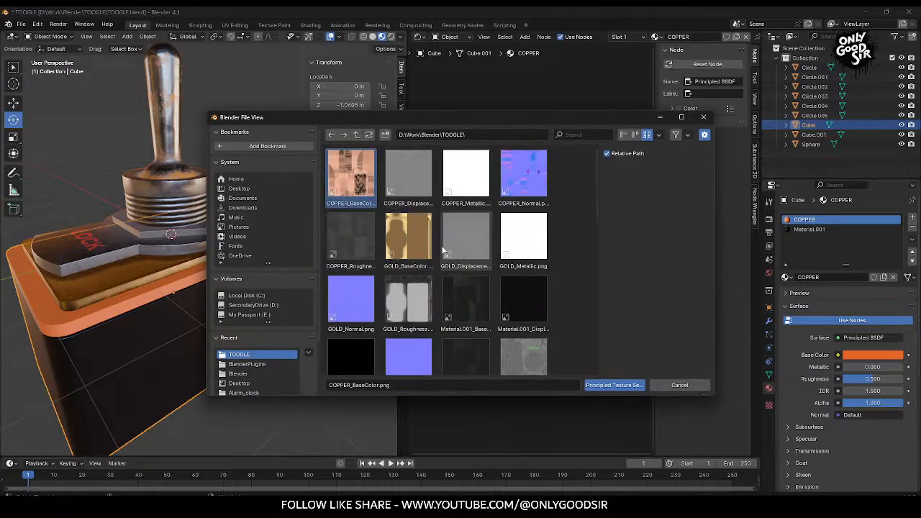
pyautogui.keyDown('shift'); pyautogui.click(358, 243); pyautogui.keyUp('shift')
pyautogui.click(601, 385)
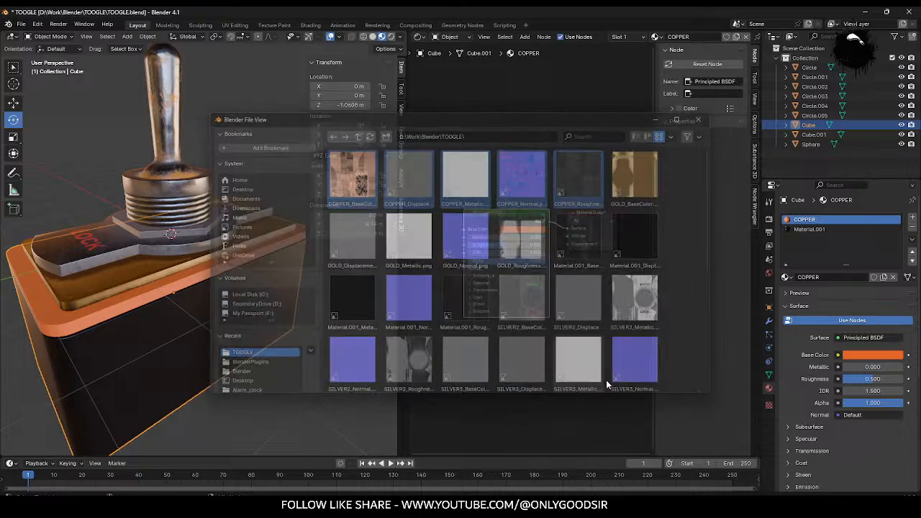
# Step: Run Principled Texture Setup on the base box's Material.001 with its five matching maps, then deselect the box
pyautogui.click(806, 229)
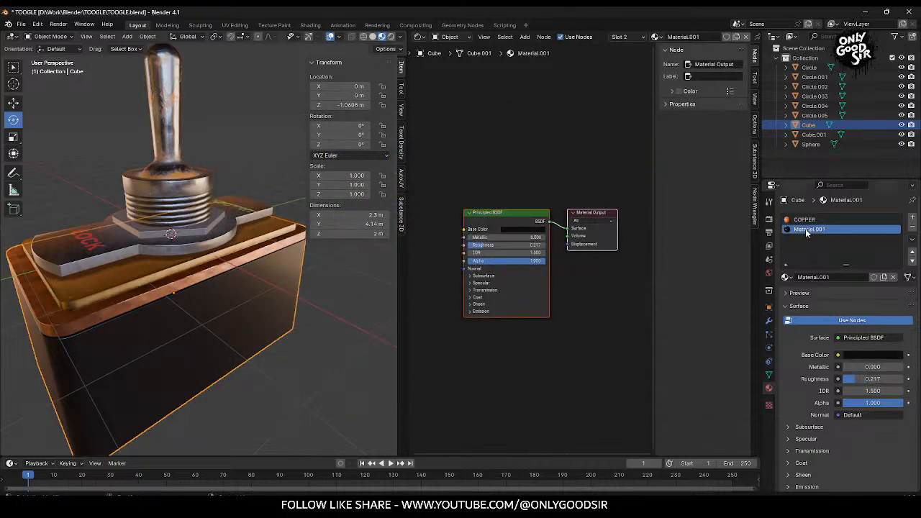
pyautogui.click(502, 218)
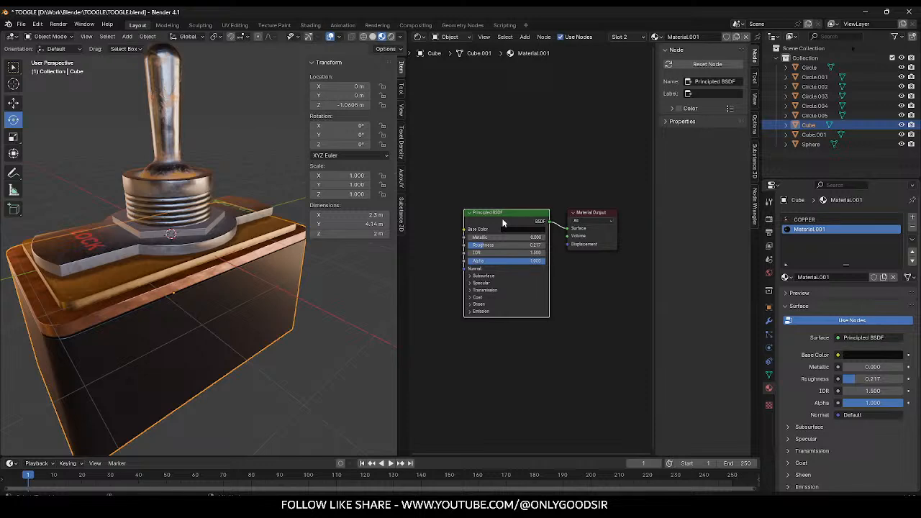
pyautogui.hotkey('ctrl', 'shift', 't')
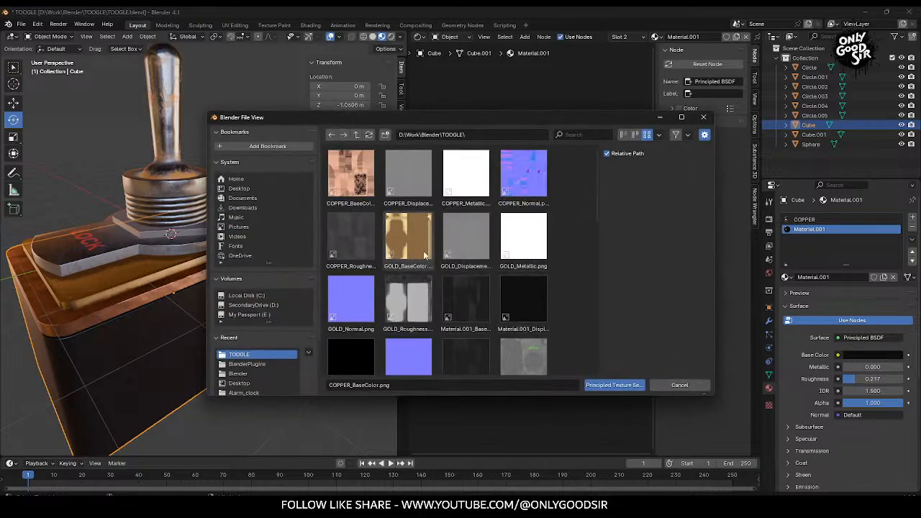
pyautogui.scroll(-2, 430, 255)
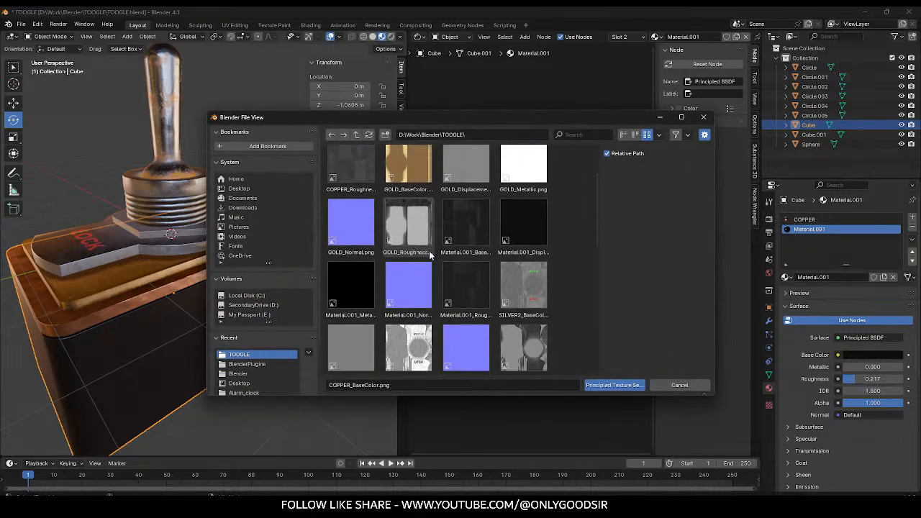
pyautogui.scroll(-10, 432, 260)
pyautogui.scroll(-2, 434, 269)
pyautogui.scroll(6, 451, 261)
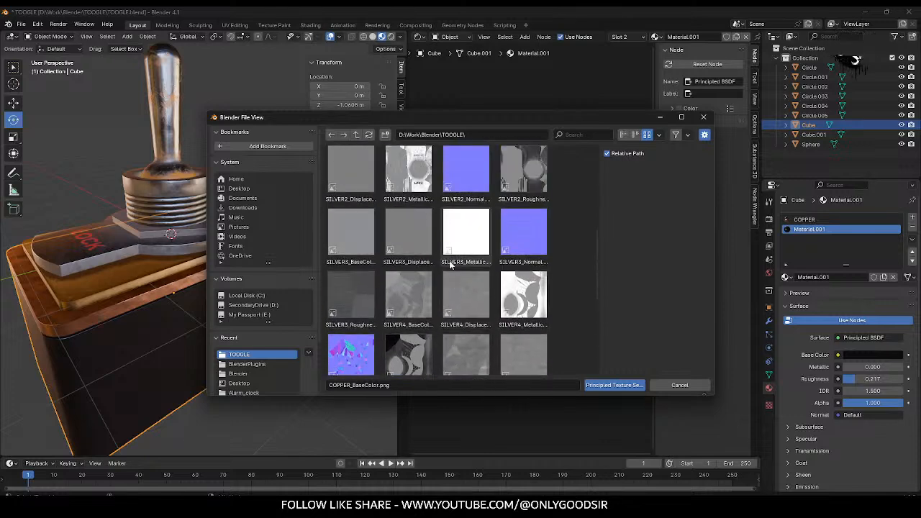
pyautogui.scroll(3, 451, 265)
pyautogui.scroll(3, 449, 263)
pyautogui.scroll(-2, 467, 264)
pyautogui.click(466, 229)
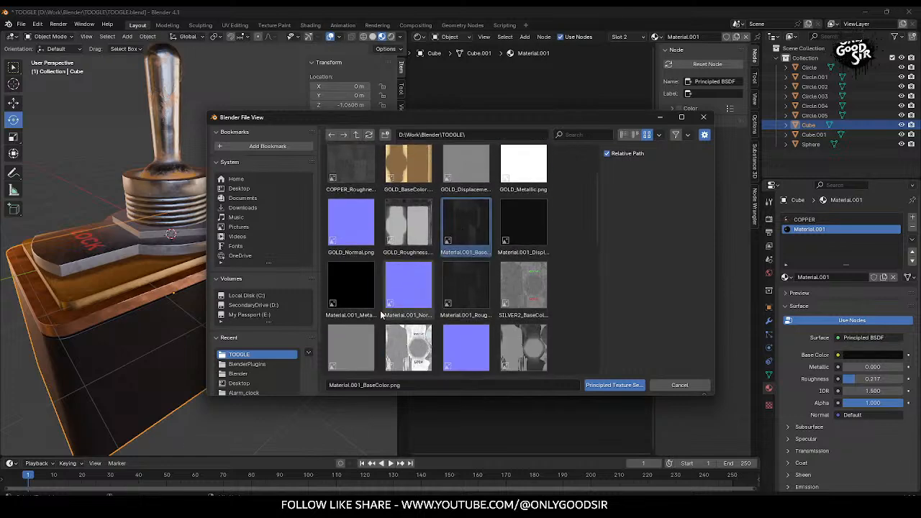
pyautogui.keyDown('shift'); pyautogui.click(478, 291); pyautogui.keyUp('shift')
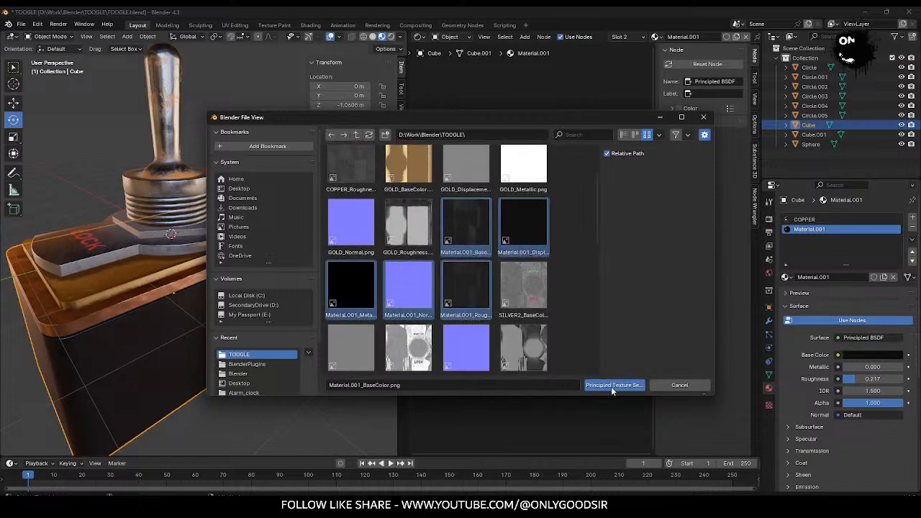
pyautogui.click(611, 385)
pyautogui.click(334, 316)
pyautogui.scroll(-3, 334, 339)
pyautogui.moveTo(274, 309); pyautogui.dragTo(298, 302, button='middle')
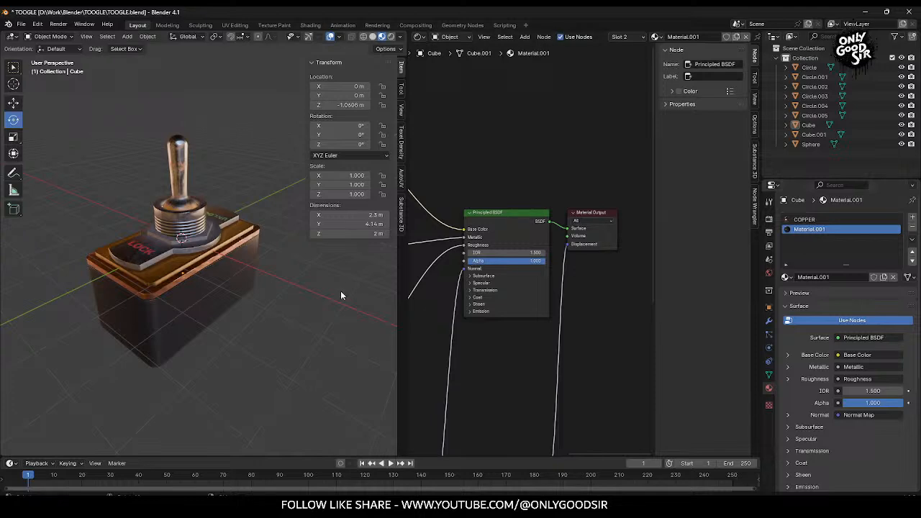
# Step: Join the threaded collar, hex nut, LOCK/UNLOCK plate, their adjoining silver parts and the gold plate into the base box as one object
pyautogui.click(259, 279)
pyautogui.moveTo(260, 279); pyautogui.dragTo(218, 267, button='middle')
pyautogui.scroll(4, 219, 266)
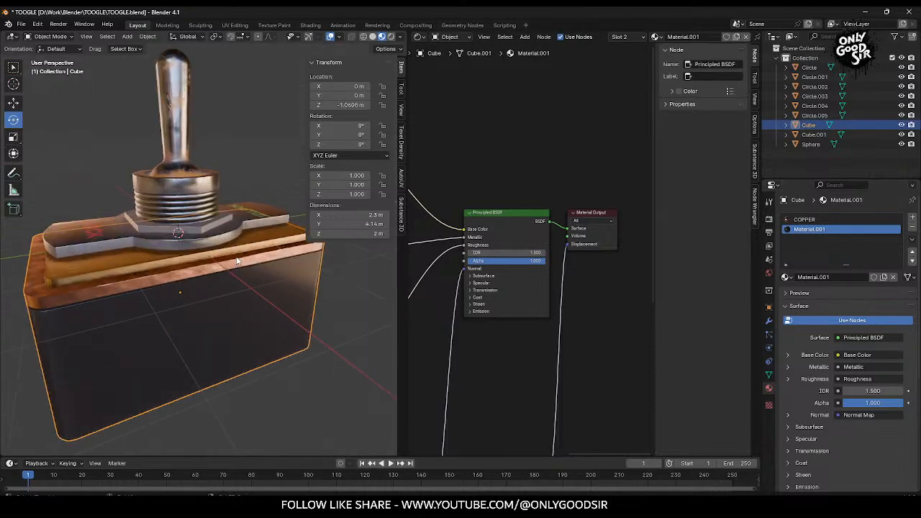
pyautogui.hotkey('alt', 'a')
pyautogui.click(204, 185)
pyautogui.keyDown('shift'); pyautogui.click(203, 208); pyautogui.keyUp('shift')
pyautogui.keyDown('shift'); pyautogui.click(218, 226); pyautogui.keyUp('shift')
pyautogui.keyDown('shift'); pyautogui.click(229, 237); pyautogui.keyUp('shift')
pyautogui.keyDown('shift'); pyautogui.click(259, 260); pyautogui.keyUp('shift')
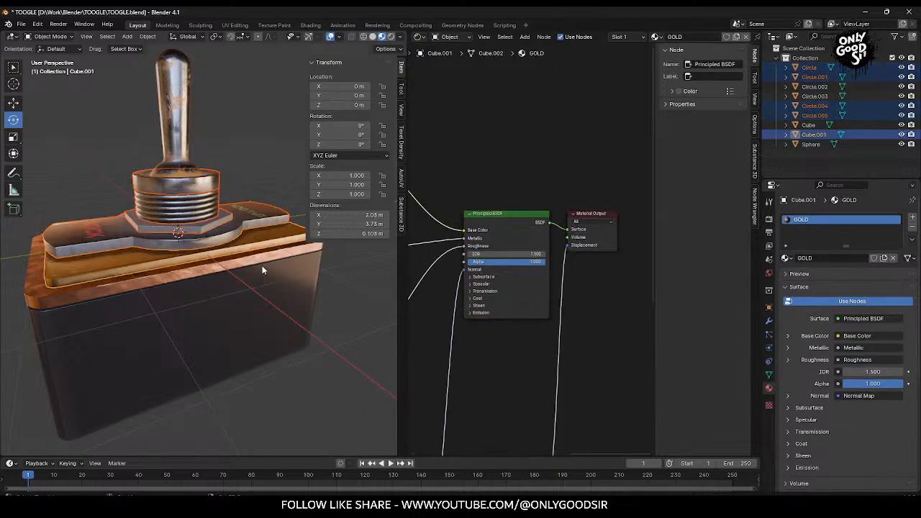
pyautogui.keyDown('shift'); pyautogui.click(265, 266); pyautogui.keyUp('shift')
pyautogui.rightClick(268, 270)
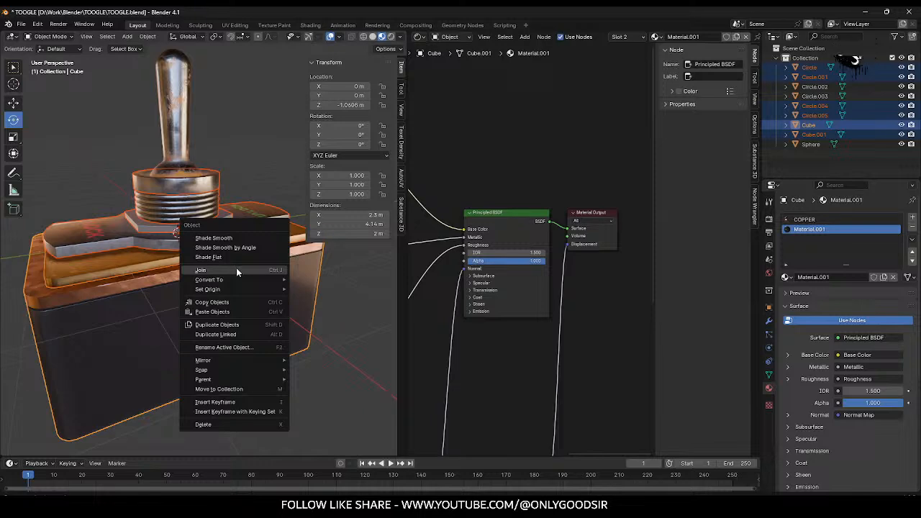
pyautogui.click(237, 272)
pyautogui.click(347, 304)
pyautogui.moveTo(347, 304); pyautogui.dragTo(297, 290, button='middle')
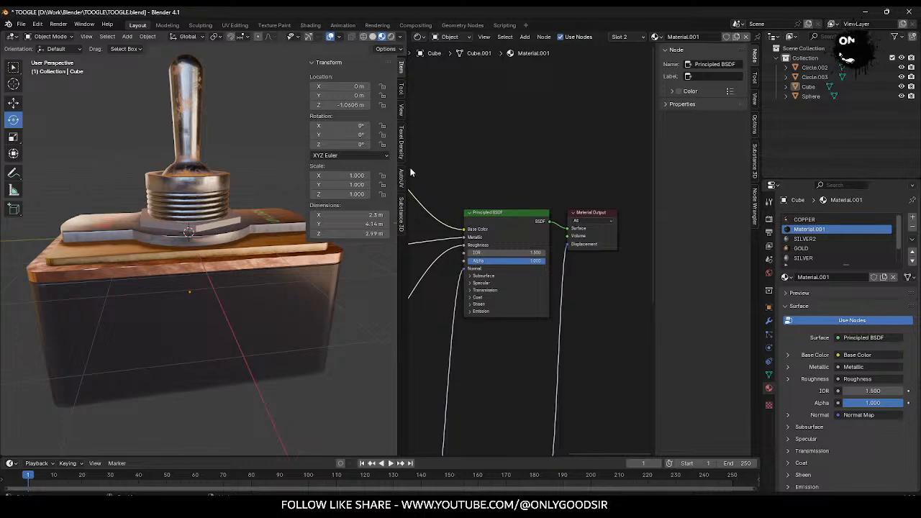
# Step: Widen the 3D viewport over the node editor, select the toggle lever and show the viewport gizmos
pyautogui.moveTo(408, 167); pyautogui.dragTo(645, 168)
pyautogui.scroll(-2, 367, 191)
pyautogui.moveTo(361, 198); pyautogui.dragTo(303, 194, button='middle')
pyautogui.click(306, 164)
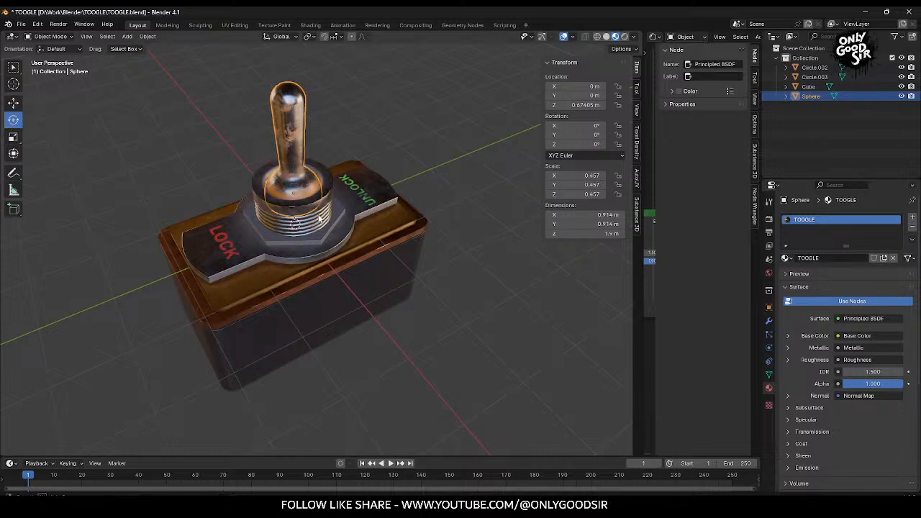
pyautogui.moveTo(320, 218); pyautogui.dragTo(22, 126, button='middle')
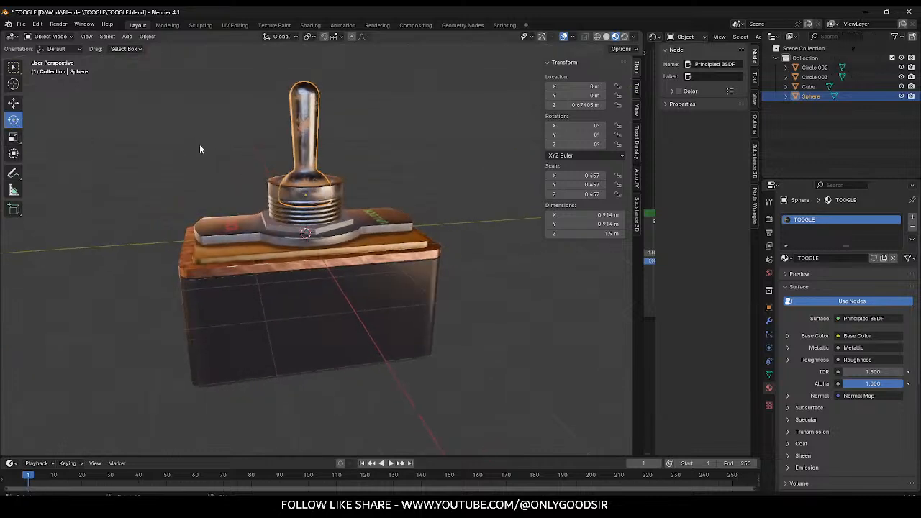
pyautogui.click(542, 36)
# Step: Try tilting the toggle lever about its pivot, then reset its X rotation to 0° and deselect it
pyautogui.moveTo(335, 162); pyautogui.dragTo(275, 182)
pyautogui.click(407, 142)
pyautogui.moveTo(407, 144); pyautogui.dragTo(304, 164, button='middle')
pyautogui.click(304, 164)
pyautogui.click(580, 126)
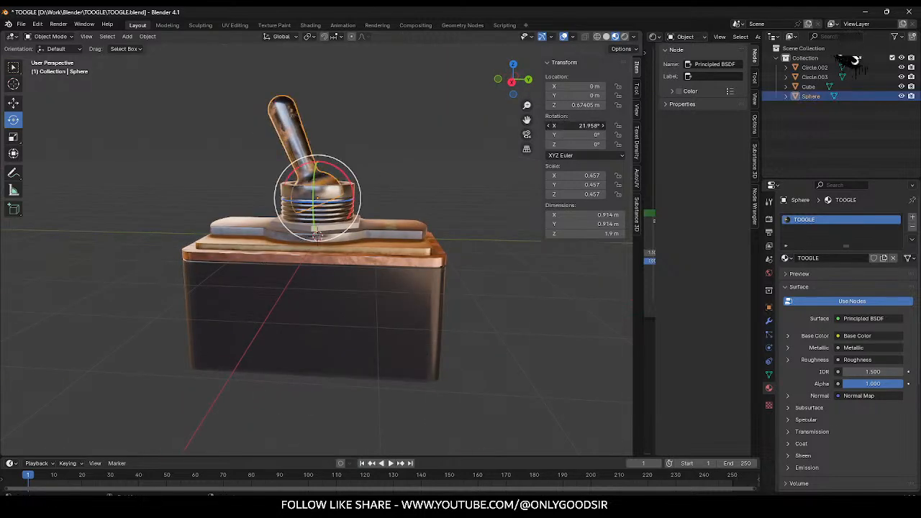
pyautogui.write('0')
pyautogui.press('Return')
pyautogui.click(431, 188)
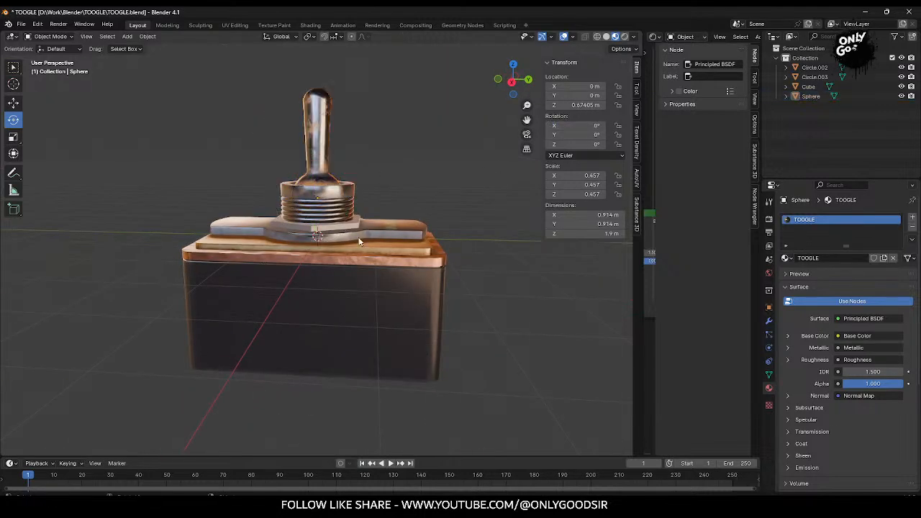
# Step: Apply all transforms to the joined base object, then deselect it
pyautogui.click(362, 241)
pyautogui.hotkey('ctrl', 'a')
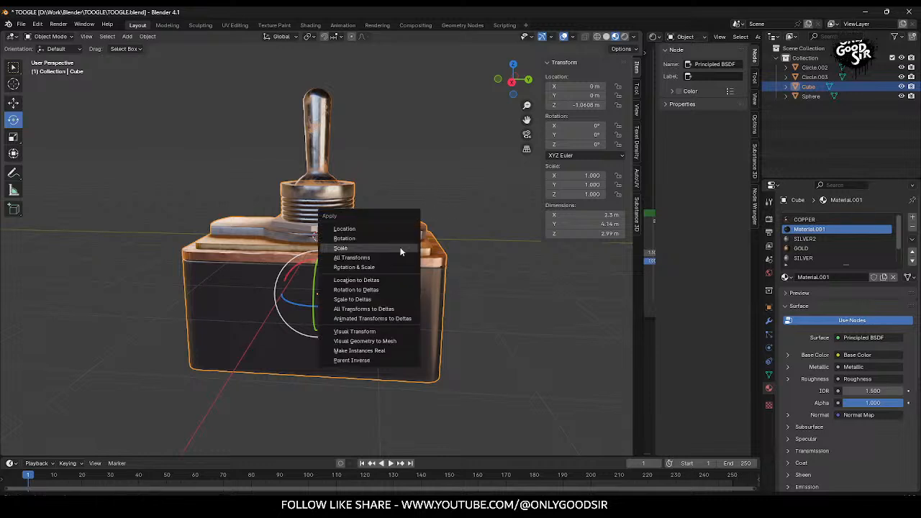
pyautogui.click(383, 253)
pyautogui.click(381, 194)
pyautogui.moveTo(381, 198); pyautogui.dragTo(324, 173, button='middle')
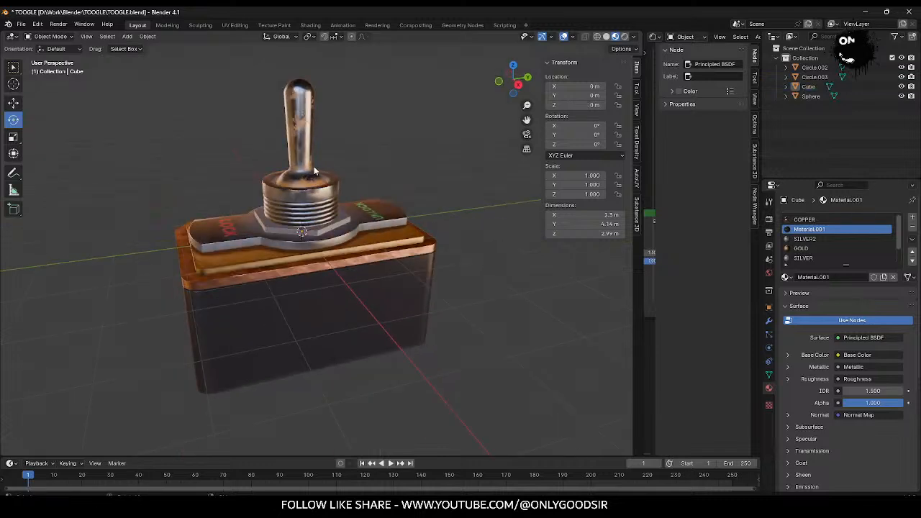
# Step: Select all objects and export them as the glTF Binary file TOOGLE.glb in D:\Work\Blender\TOOGLE
pyautogui.click(307, 124)
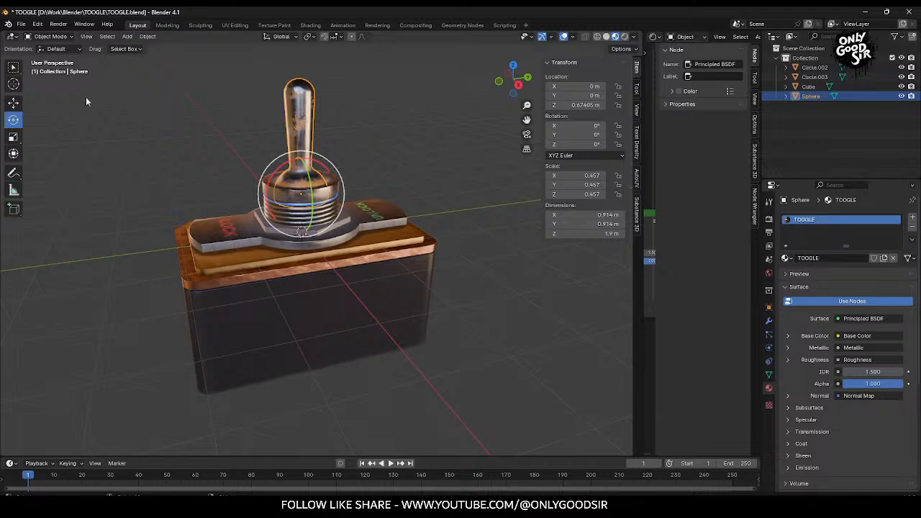
pyautogui.press('a')
pyautogui.click(24, 24)
pyautogui.moveTo(71, 172)
pyautogui.click(115, 214)
pyautogui.click(22, 24)
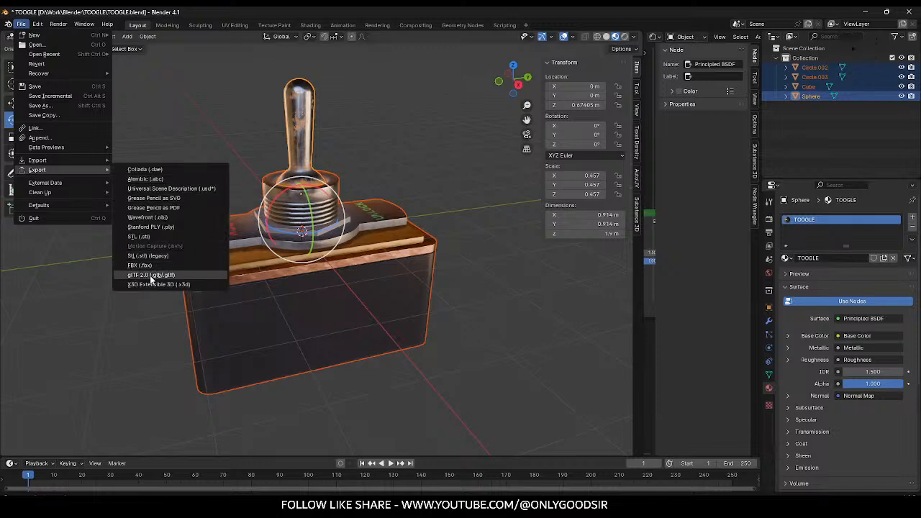
pyautogui.click(147, 275)
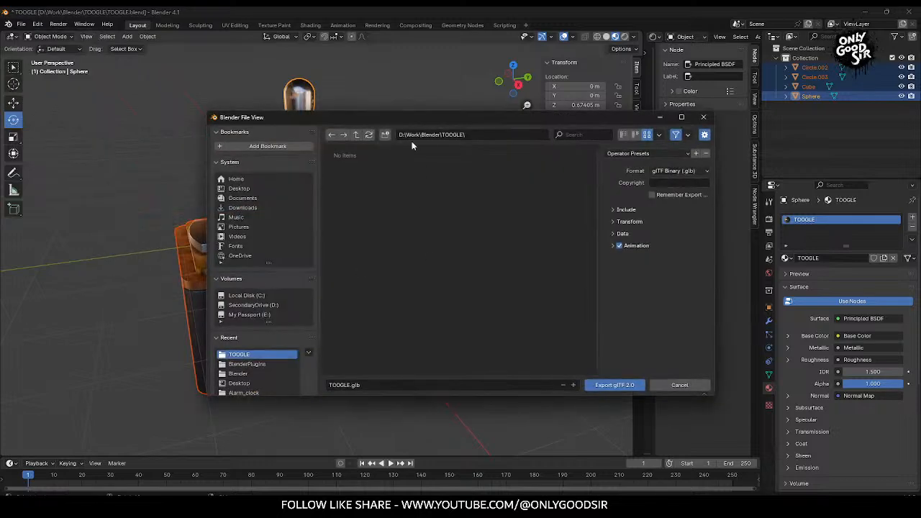
pyautogui.click(615, 387)
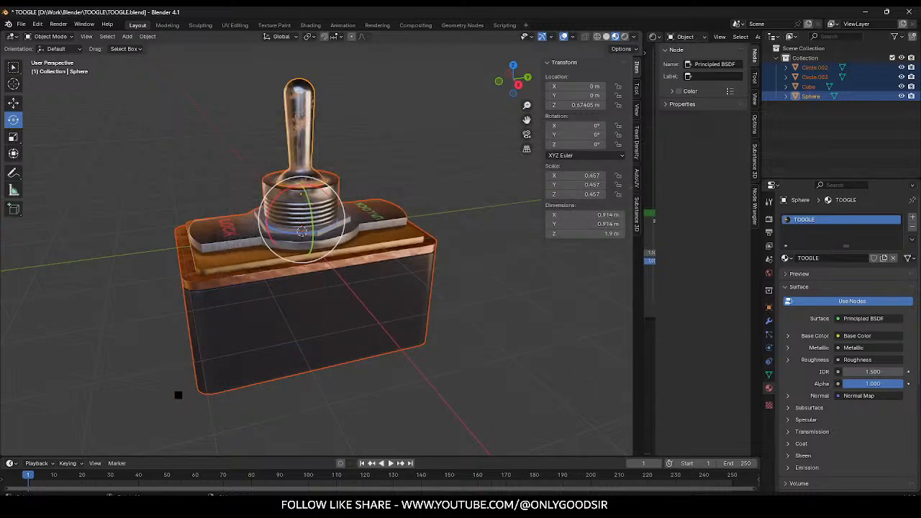
# Step: Minimize Blender, dismiss the texture export dialog in Substance 3D Painter and quit that program
pyautogui.click(867, 12)
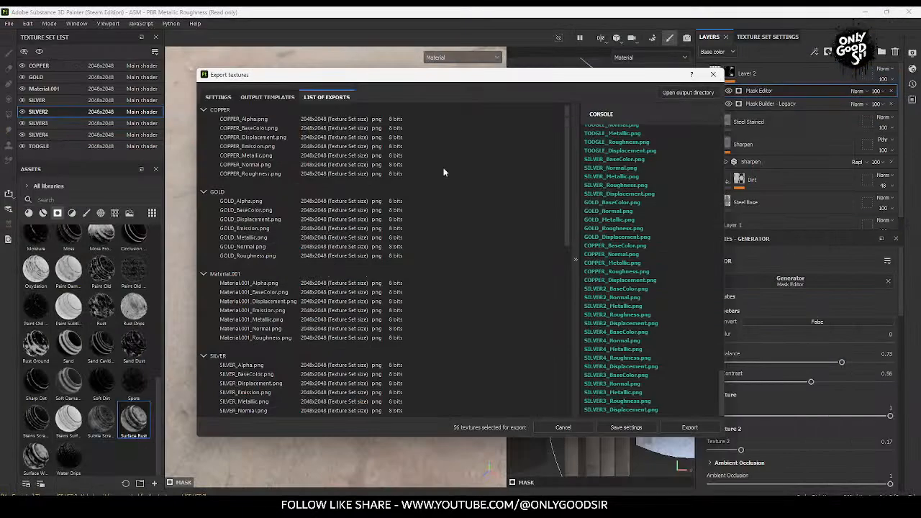
pyautogui.click(712, 74)
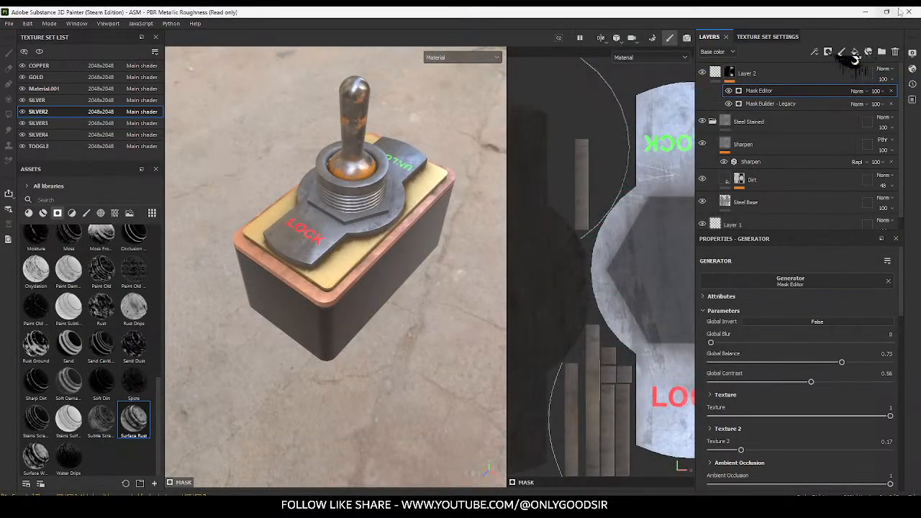
pyautogui.click(906, 12)
pyautogui.click(428, 274)
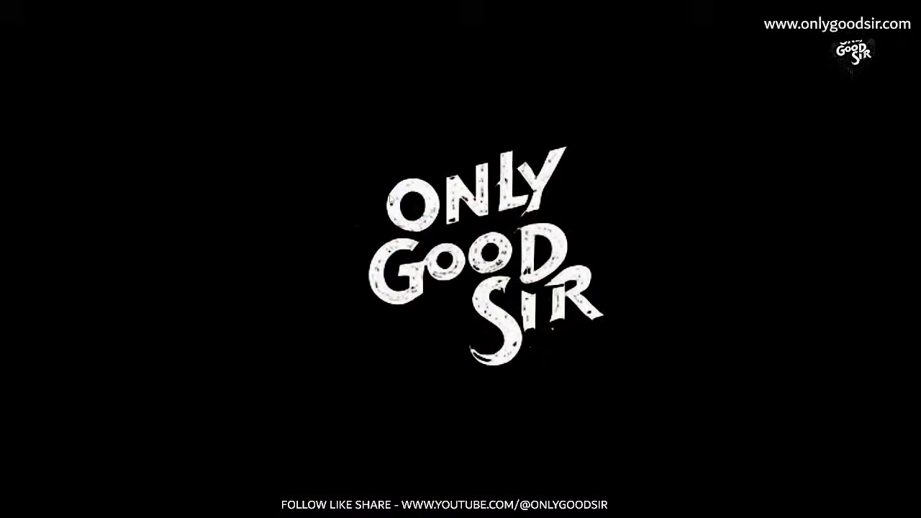
# Step: Launch Ventuz 7 Designer, open the Experimental project and dismiss the Open Scene dialog to start with a new scene
pyautogui.press('super')
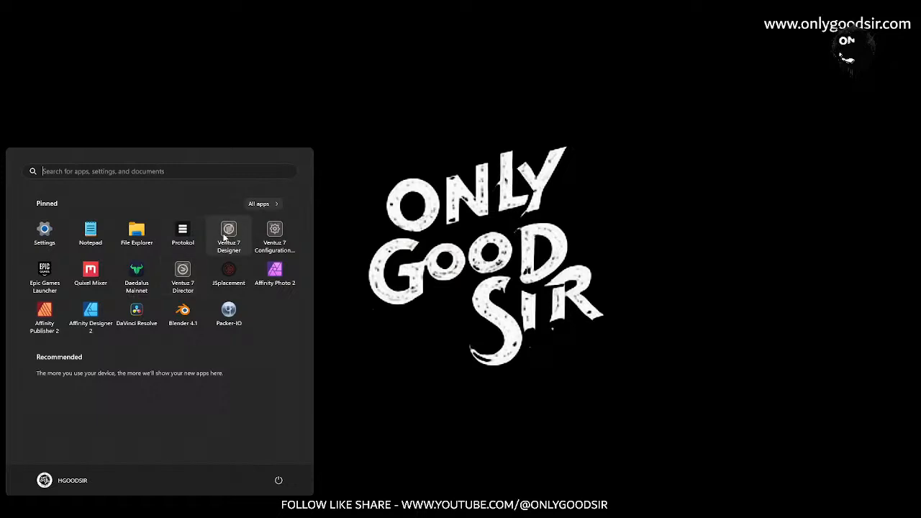
pyautogui.click(227, 234)
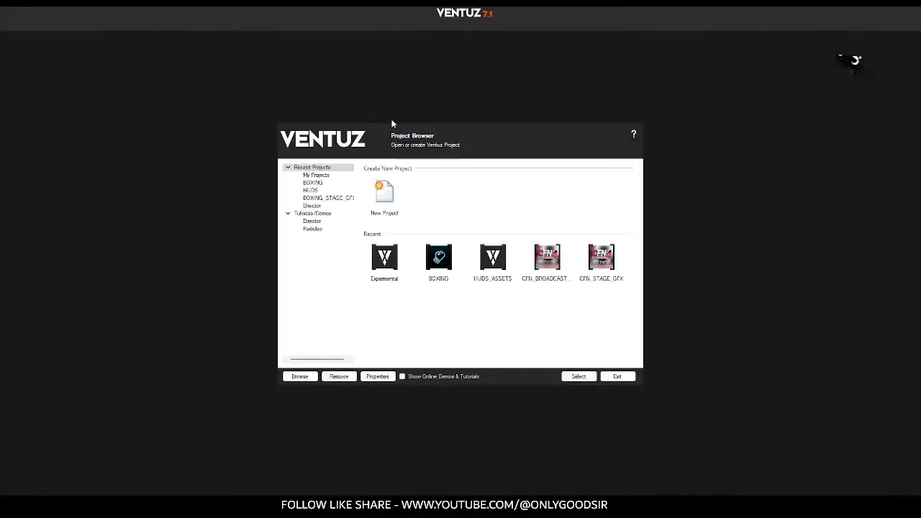
pyautogui.doubleClick(384, 259)
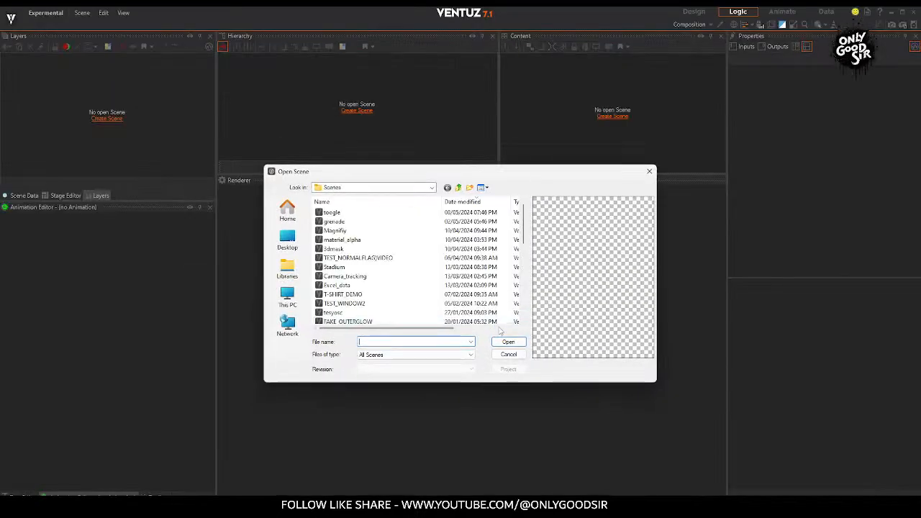
pyautogui.click(509, 354)
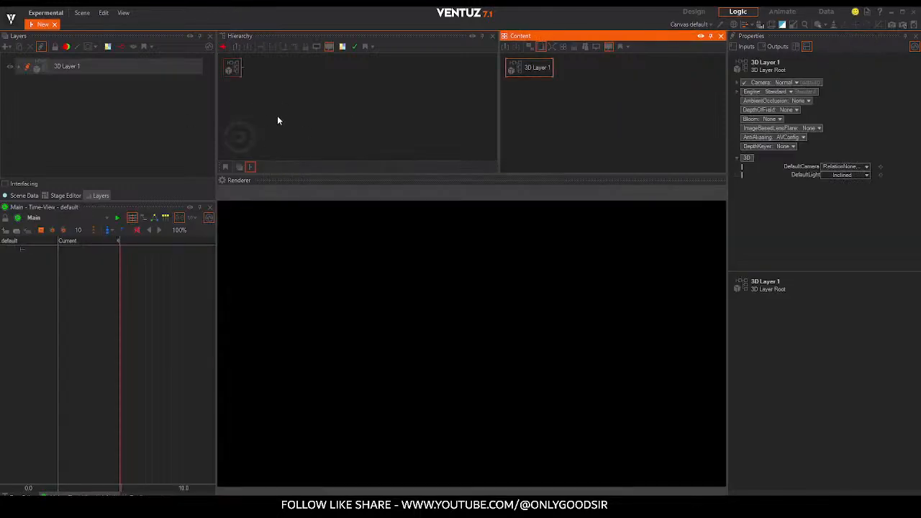
# Step: Import TOOGLE.glb from the TOOGLE folder into the hierarchy of 3D Layer 1
pyautogui.click(278, 121)
pyautogui.click(360, 507)
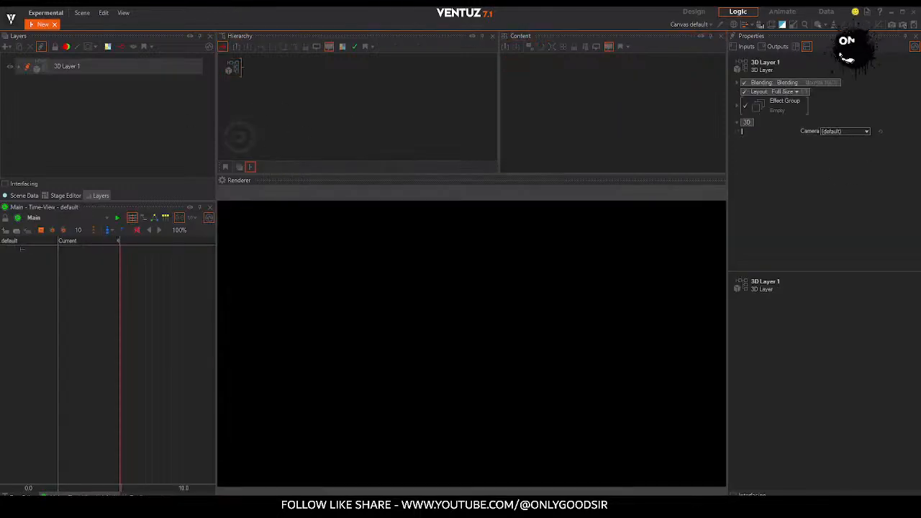
pyautogui.scroll(-3, 293, 347)
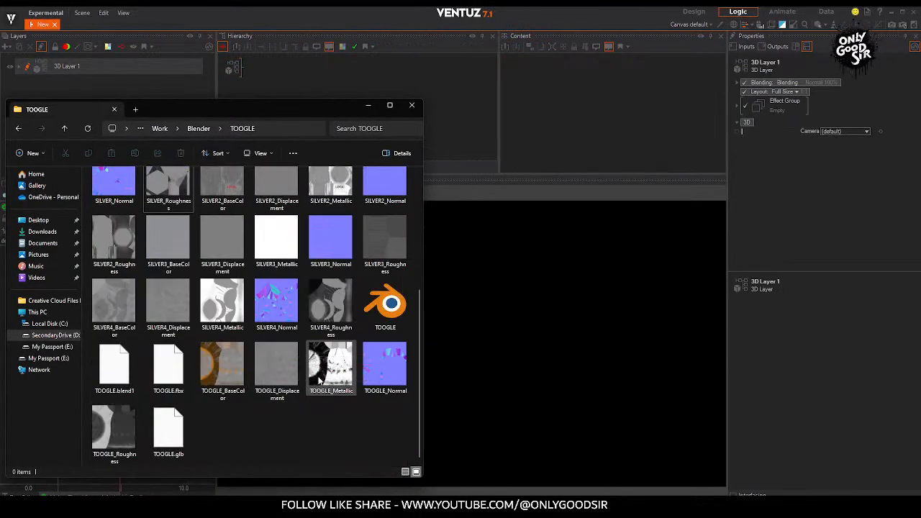
pyautogui.click(190, 430)
pyautogui.moveTo(275, 74); pyautogui.dragTo(256, 68)
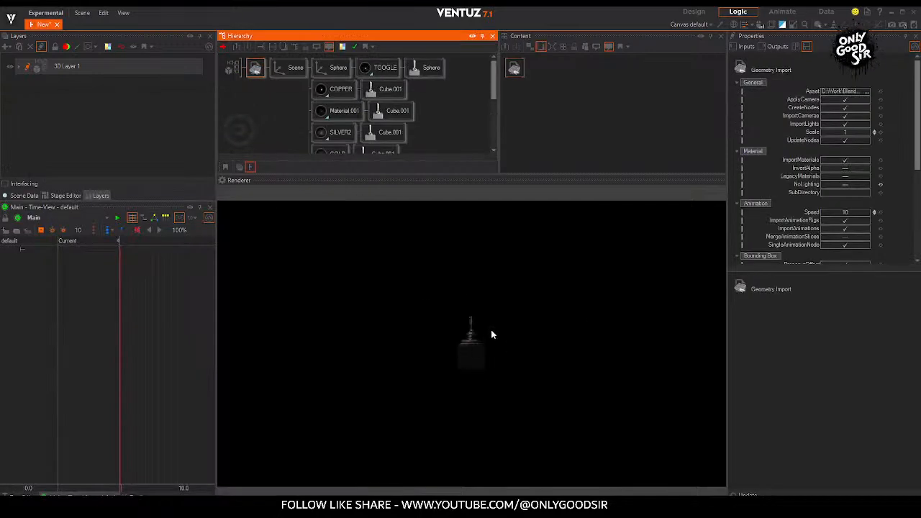
# Step: Set the Scene axis's overall scaling factor to 3.3 and its rotation to X -49, Y 69, Z 336
pyautogui.click(289, 67)
pyautogui.moveTo(835, 219); pyautogui.dragTo(844, 219)
pyautogui.moveTo(850, 135)
pyautogui.mouseDown()
pyautogui.moveTo(866, 135)
pyautogui.moveTo(837, 128)
pyautogui.mouseUp()
pyautogui.moveTo(844, 144); pyautogui.dragTo(867, 144)
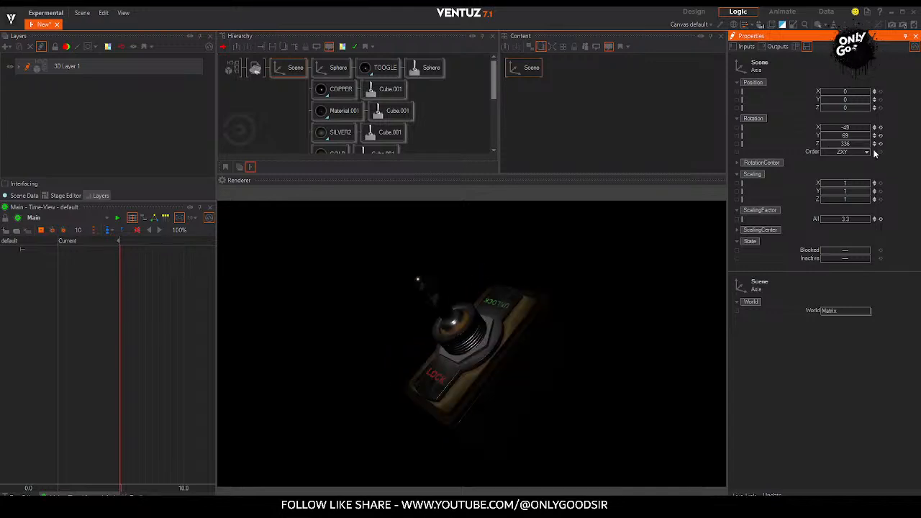
# Step: Reset the Scene axis's rotation on all three axes, then turn it to 53 about Y
pyautogui.click(880, 144)
pyautogui.click(881, 135)
pyautogui.click(881, 128)
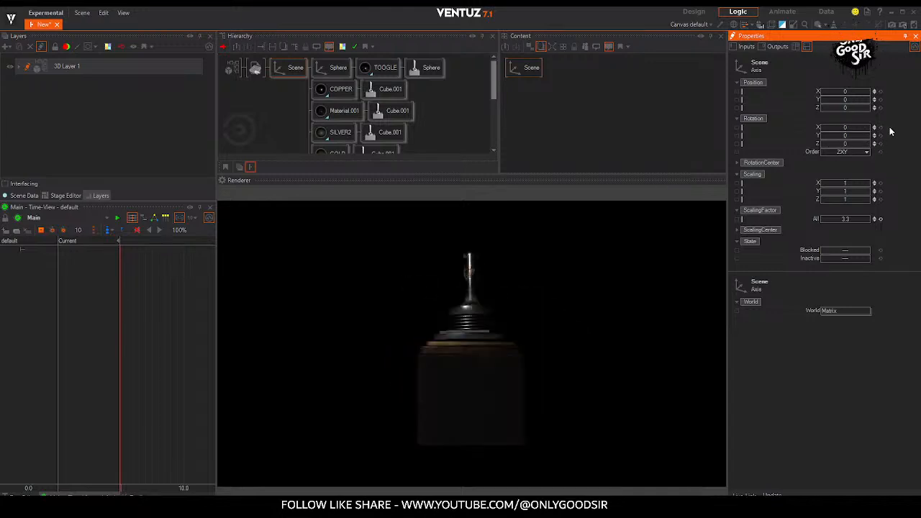
pyautogui.moveTo(849, 136); pyautogui.dragTo(860, 136)
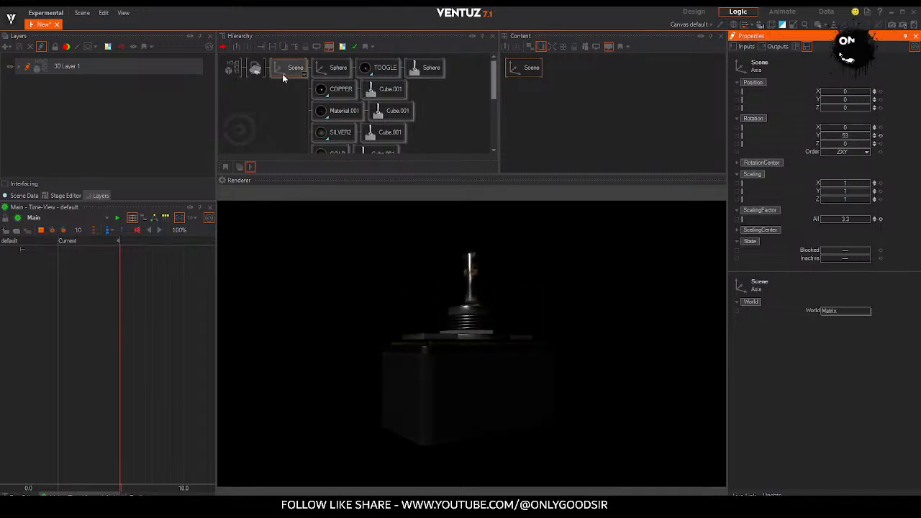
# Step: Remove the Geometry Import node while keeping its children, and insert a SkyBoxStudio PBR skybox before the Scene axis
pyautogui.click(257, 66)
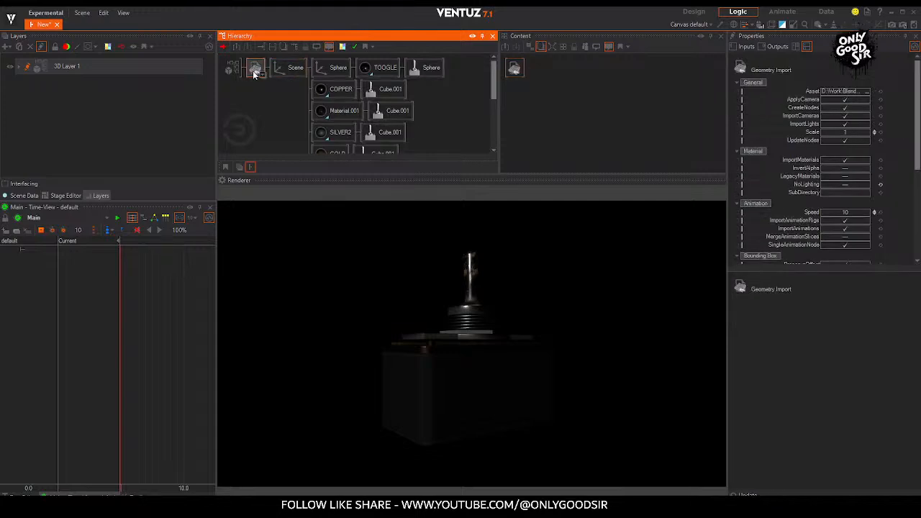
pyautogui.click(253, 70)
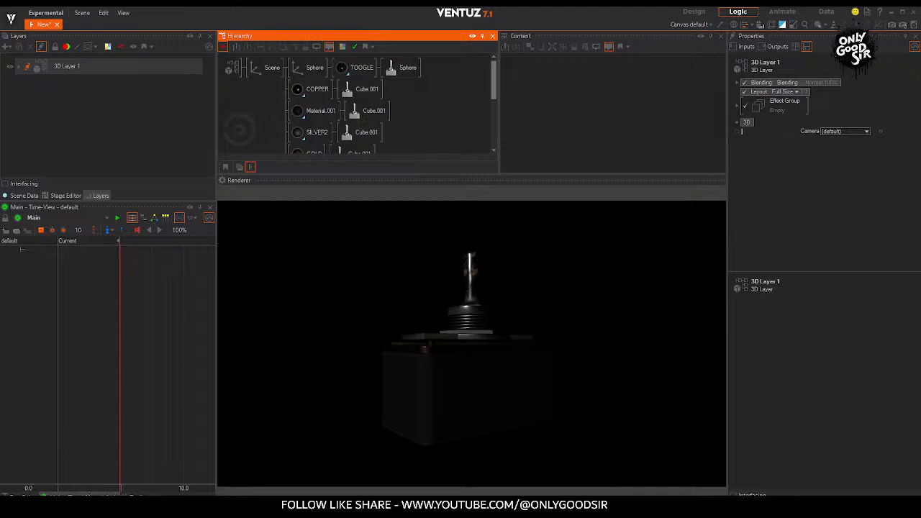
pyautogui.click(136, 496)
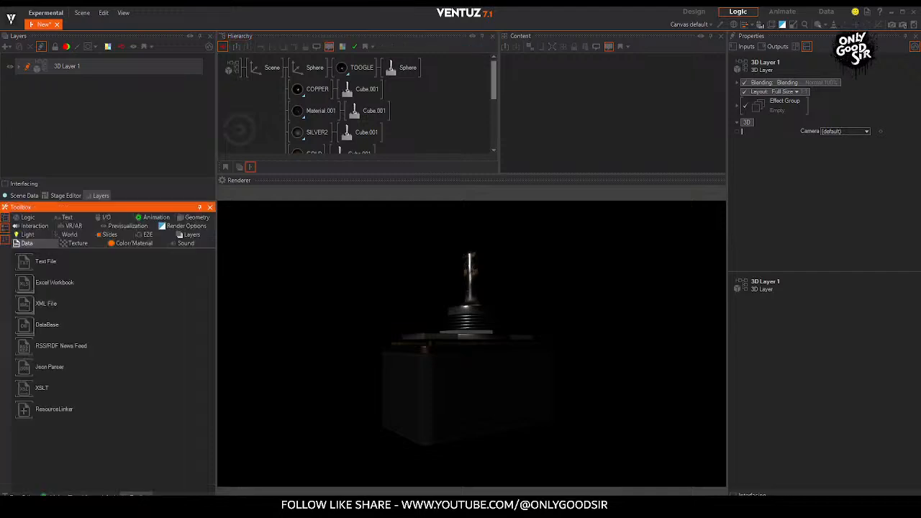
pyautogui.click(129, 244)
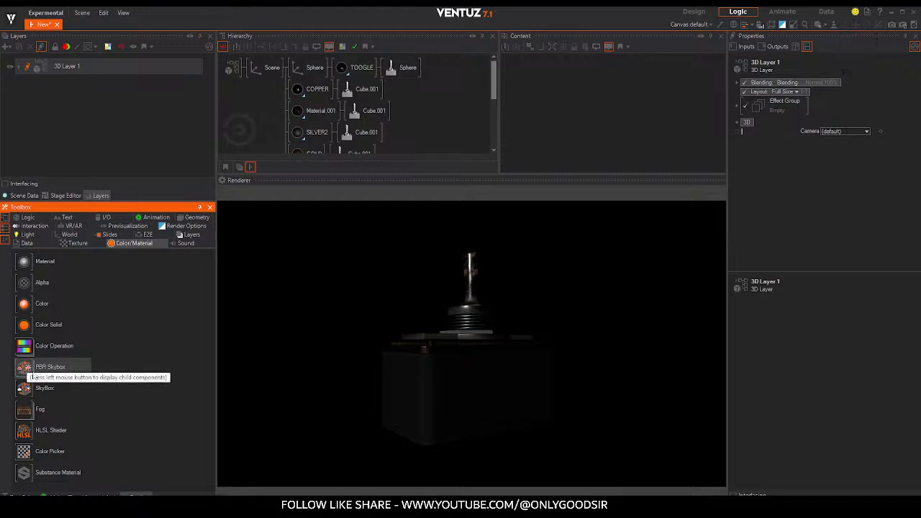
pyautogui.click(39, 370)
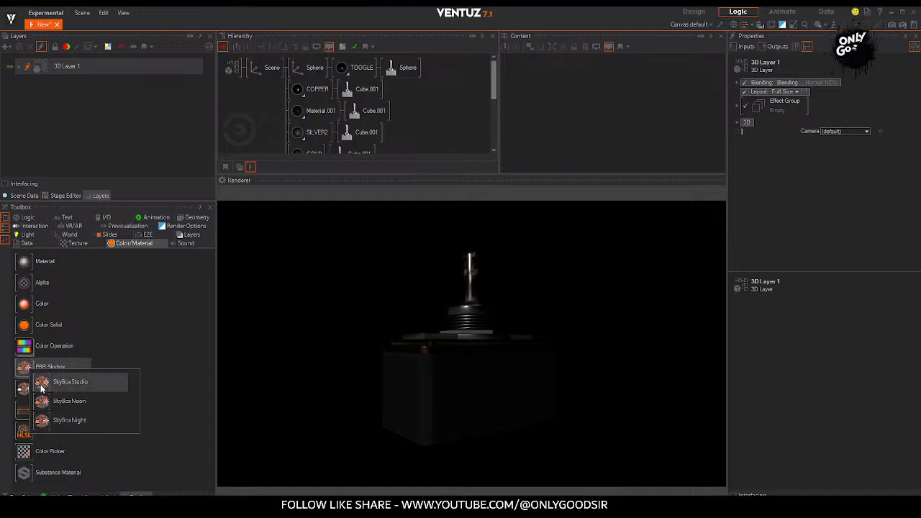
pyautogui.moveTo(45, 389); pyautogui.dragTo(248, 69)
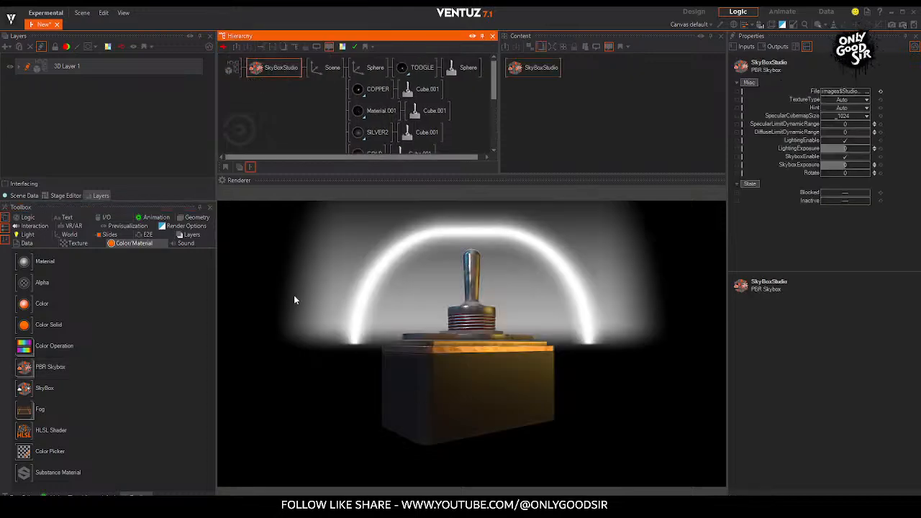
# Step: Adjust the Scene axis's rotation to Y 19 with X and Z at 0
pyautogui.click(332, 66)
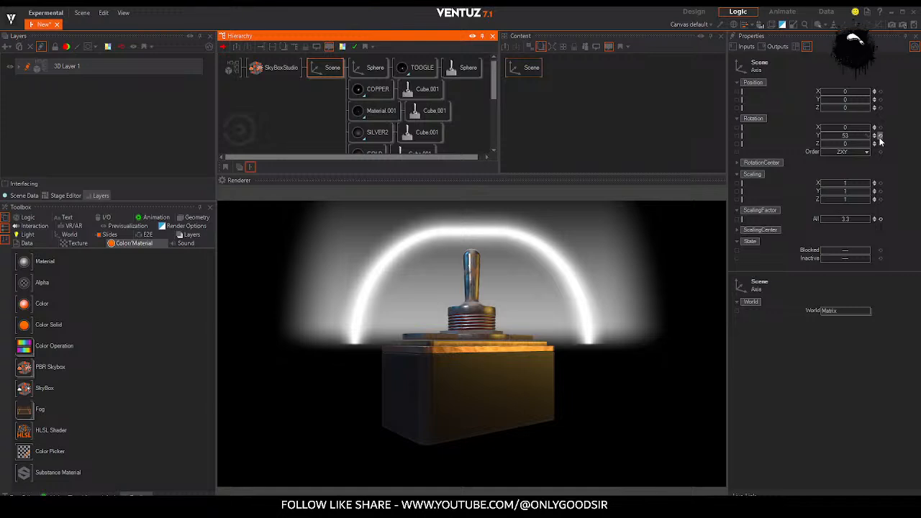
pyautogui.moveTo(846, 129)
pyautogui.mouseDown()
pyautogui.moveTo(825, 128)
pyautogui.moveTo(839, 144)
pyautogui.moveTo(821, 144)
pyautogui.moveTo(868, 147)
pyautogui.moveTo(858, 134)
pyautogui.mouseUp()
pyautogui.click(881, 144)
pyautogui.click(881, 128)
pyautogui.click(488, 373)
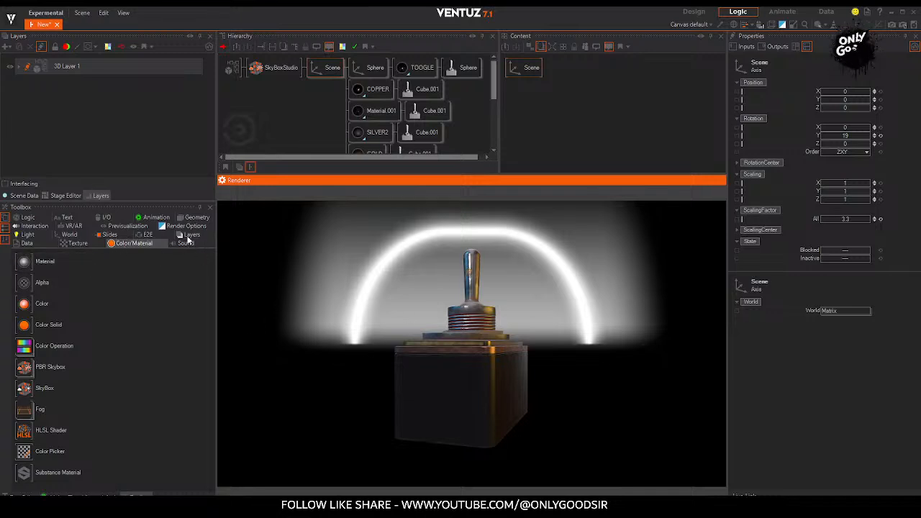
# Step: Insert a Touch Orbit node between the SkyBoxStudio and the Scene axis, and orbit the switch to view it from above
pyautogui.click(32, 227)
pyautogui.moveTo(230, 210); pyautogui.dragTo(308, 72)
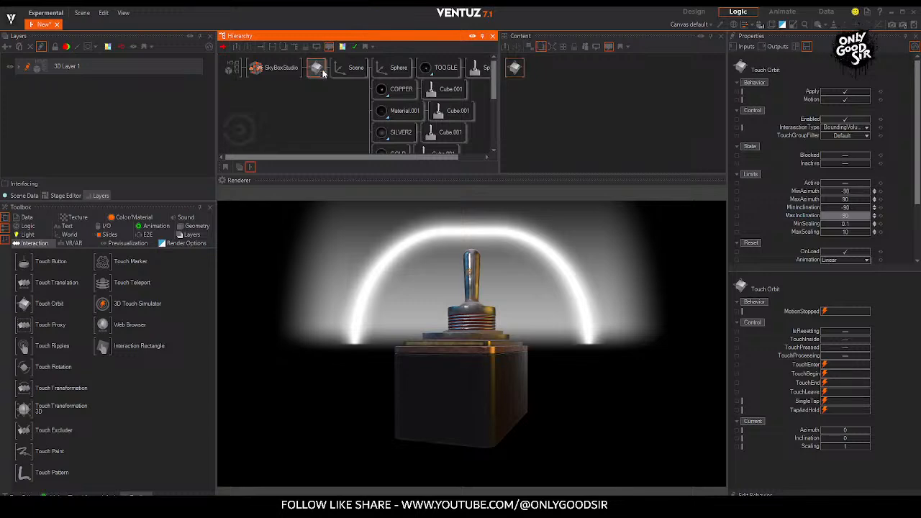
pyautogui.moveTo(465, 389); pyautogui.dragTo(531, 305)
# Step: Turn off SkyboxEnable on the SkyBoxStudio, set its SkyboxExposure to 16 and Rotate to -36.2, and orbit the switch to check the lighting
pyautogui.click(273, 67)
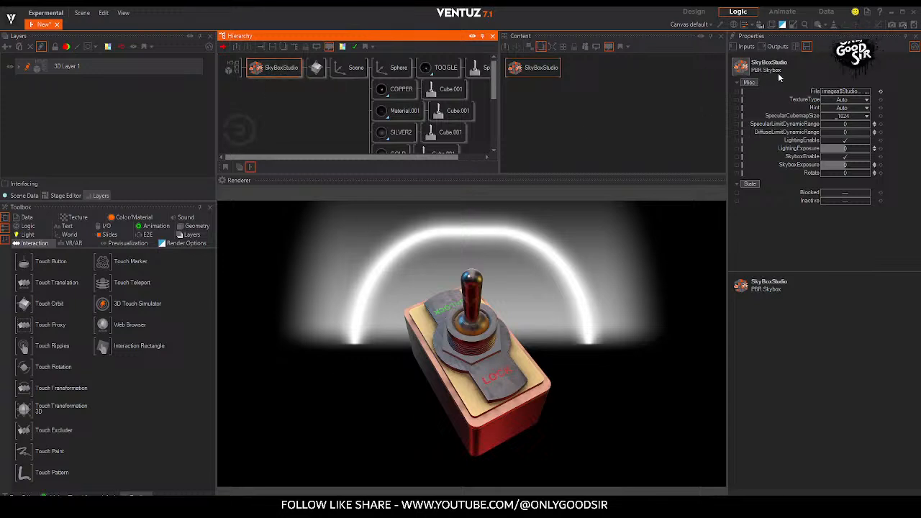
pyautogui.click(844, 155)
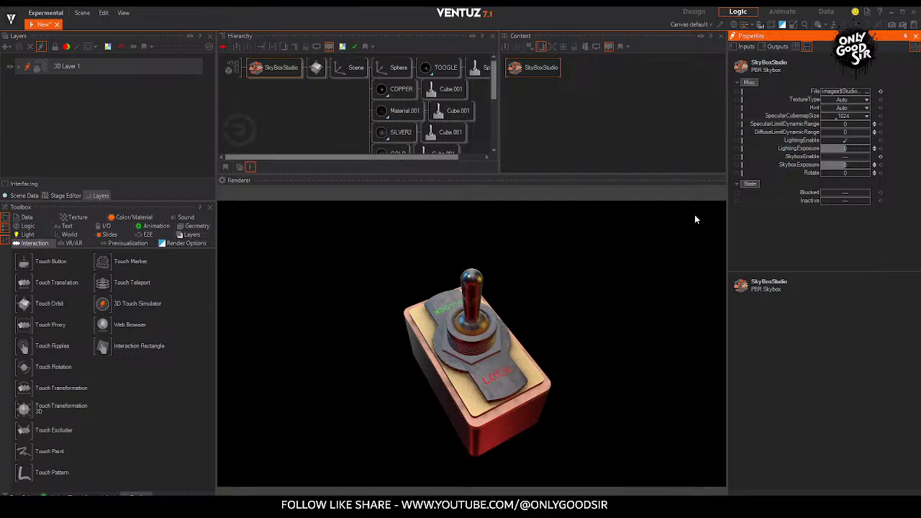
pyautogui.moveTo(840, 166); pyautogui.dragTo(869, 172)
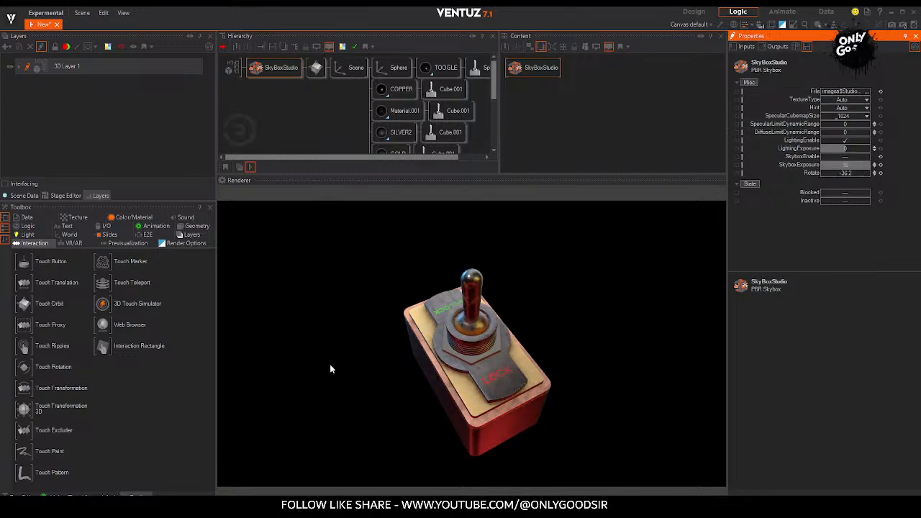
pyautogui.click(463, 366)
pyautogui.moveTo(463, 366); pyautogui.dragTo(467, 285)
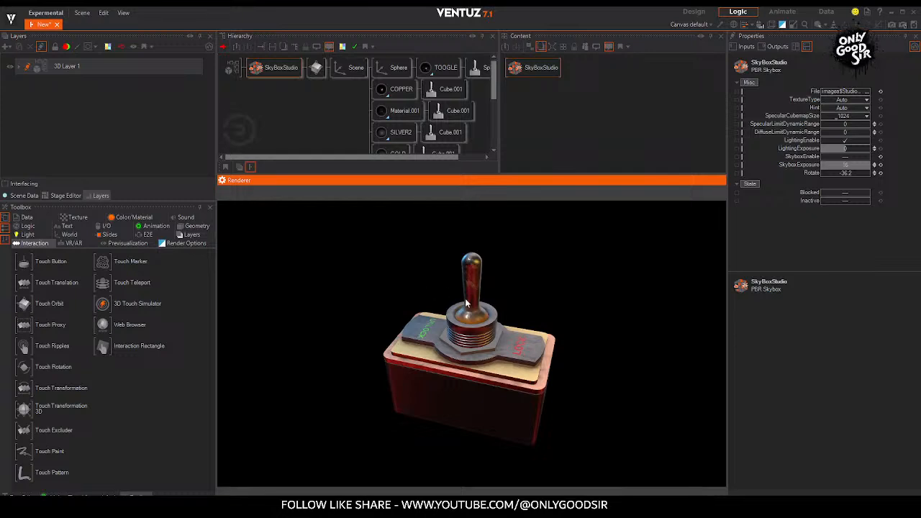
# Step: Try tilting the lever by setting the Sphere axis's X rotation to 7.4, with its Z rotation reset
pyautogui.hscroll(1, 368, 128)
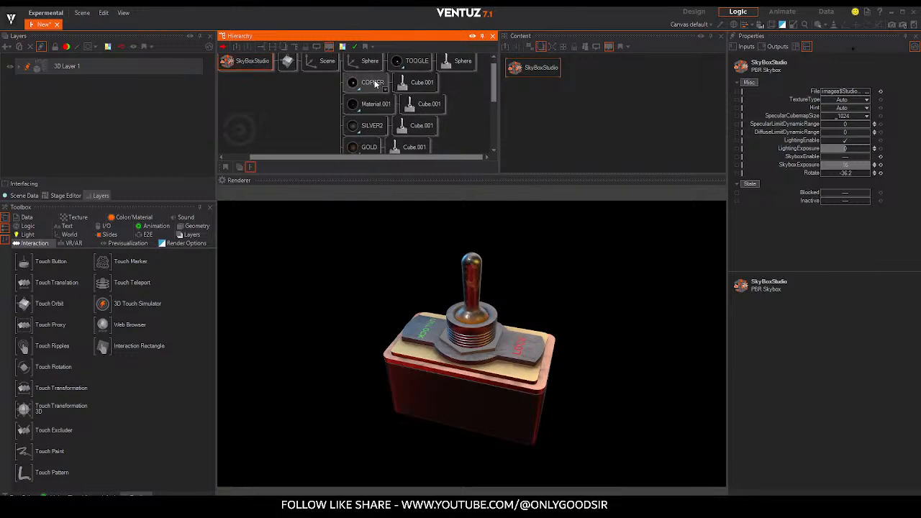
pyautogui.click(367, 67)
pyautogui.moveTo(848, 147); pyautogui.dragTo(845, 127)
pyautogui.click(881, 144)
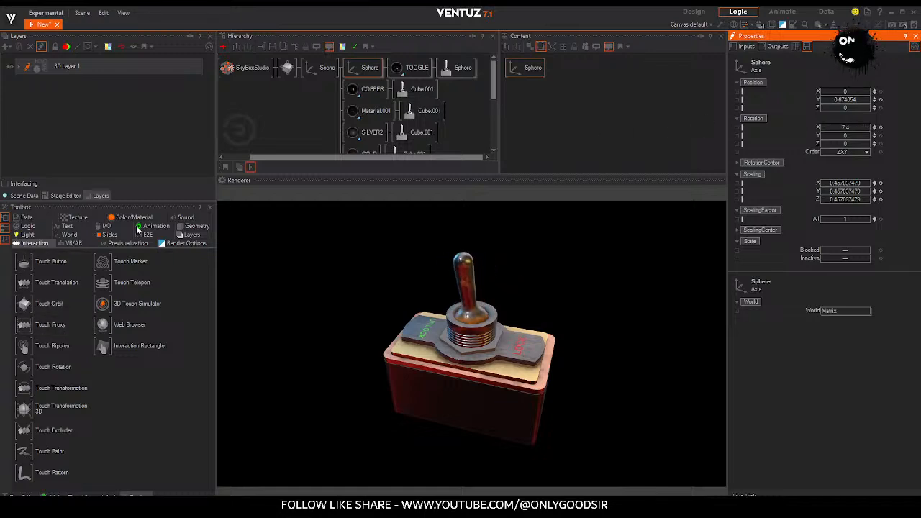
# Step: Add a Keyframe Animation node to the Sphere axis's content and bind the axis's X rotation to it
pyautogui.click(146, 227)
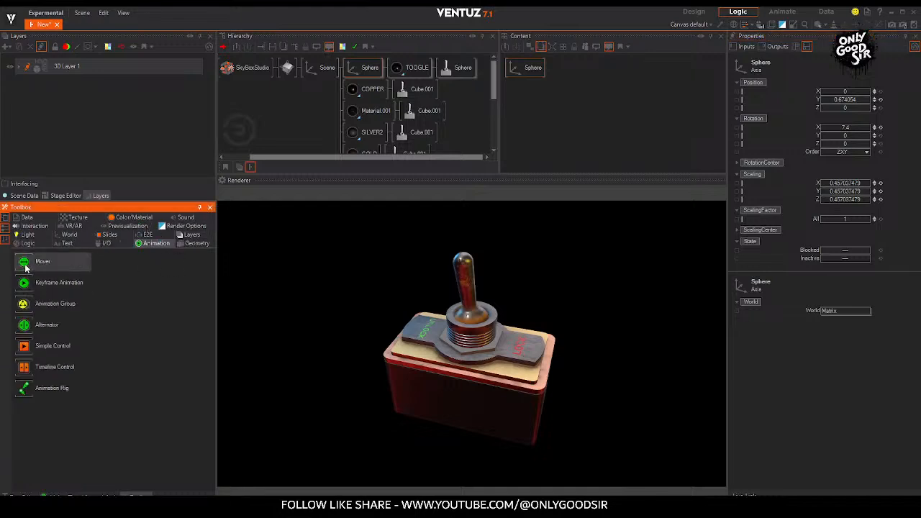
pyautogui.moveTo(590, 87); pyautogui.dragTo(615, 92)
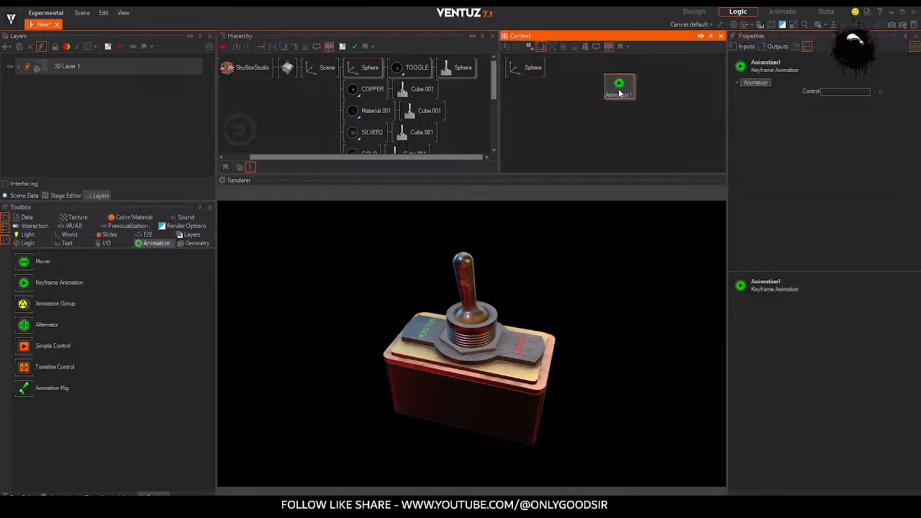
pyautogui.click(529, 69)
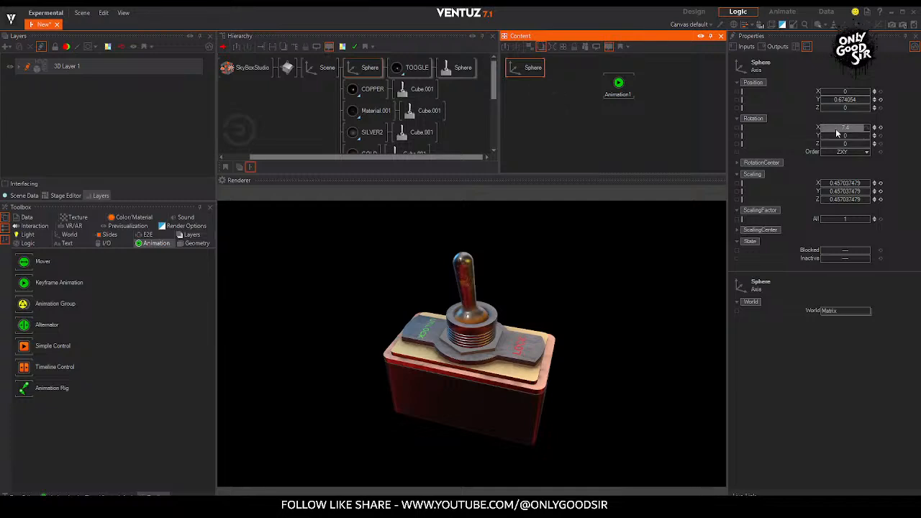
pyautogui.moveTo(840, 128); pyautogui.dragTo(610, 78)
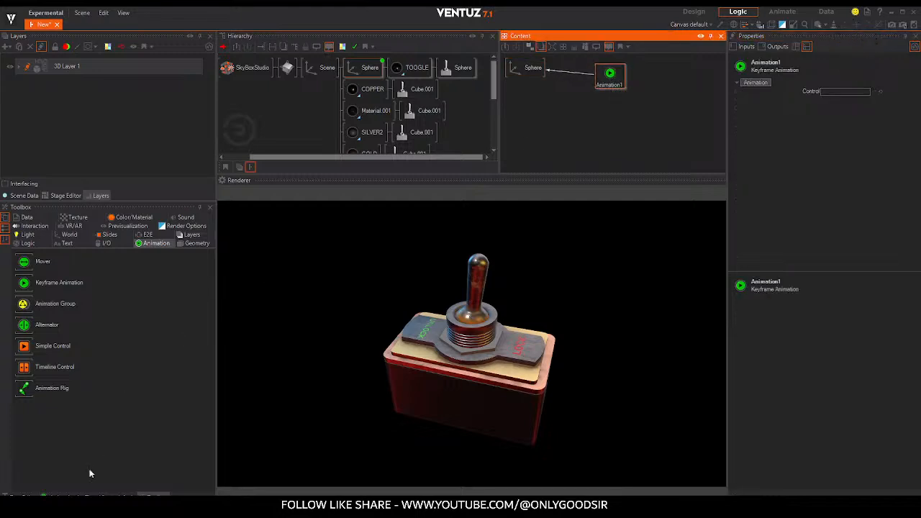
# Step: Enlarge the animation's time view and key the Sphere's rotation at 30 at 0 s
pyautogui.moveTo(218, 339); pyautogui.dragTo(340, 338)
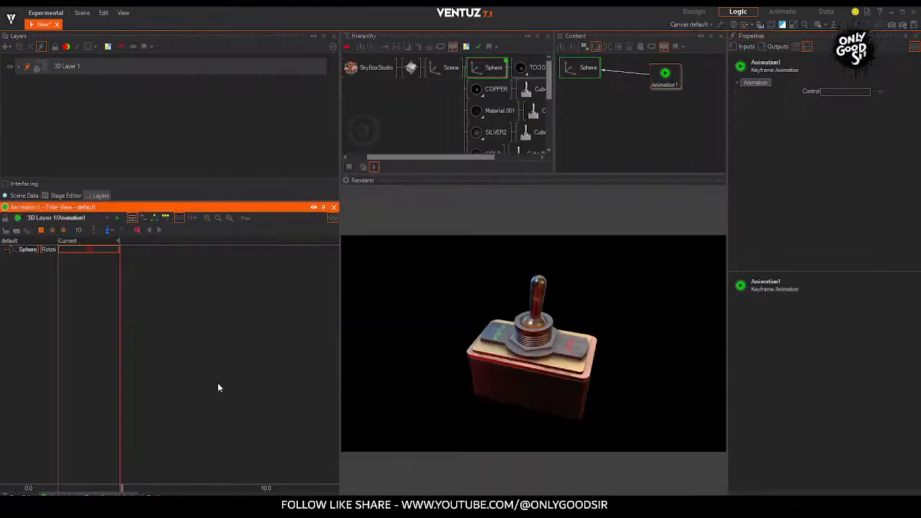
pyautogui.click(181, 219)
pyautogui.click(220, 257)
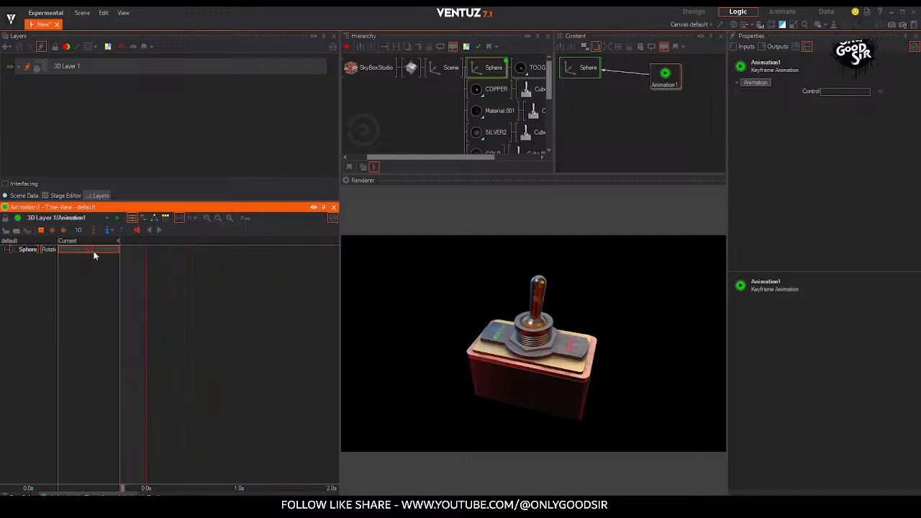
pyautogui.moveTo(119, 252); pyautogui.dragTo(118, 252)
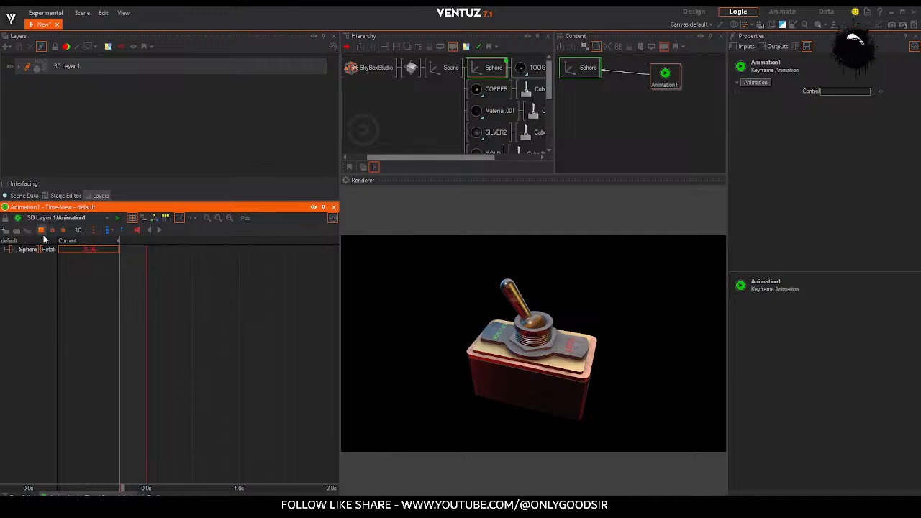
pyautogui.doubleClick(97, 249)
pyautogui.write('30')
pyautogui.press('Return')
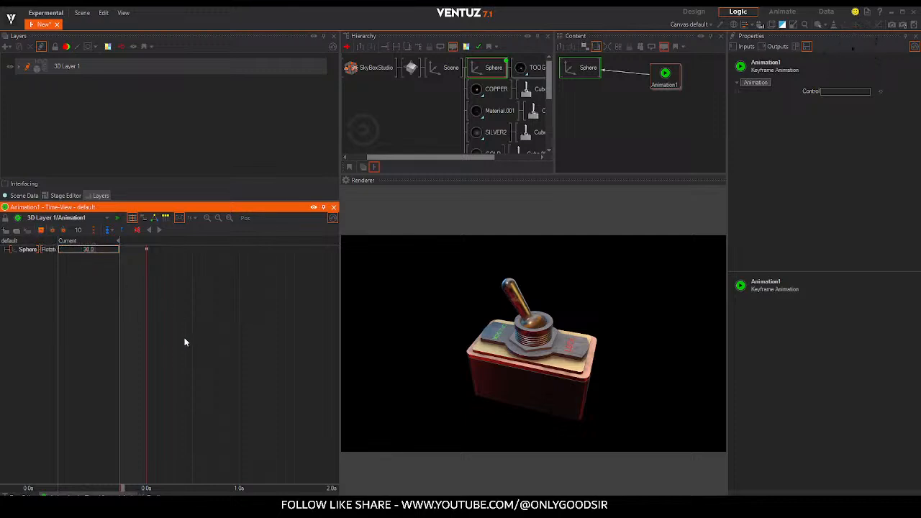
# Step: Key the Sphere's rotation at -30 at 0.5 s
pyautogui.moveTo(206, 338); pyautogui.dragTo(192, 344)
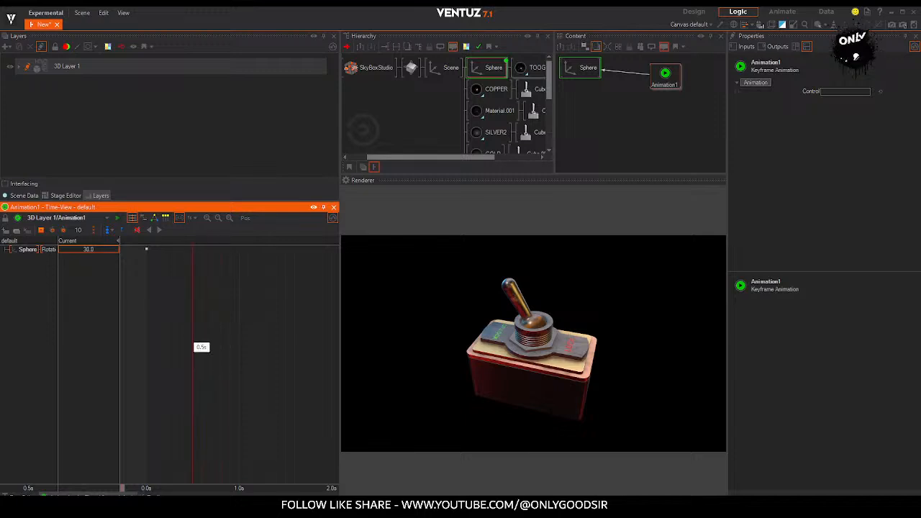
pyautogui.doubleClick(86, 249)
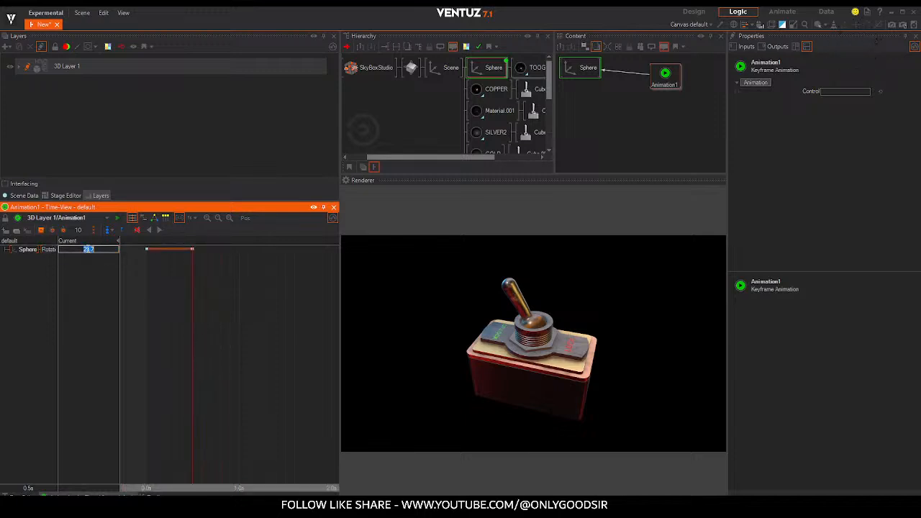
pyautogui.press('BackSpace')
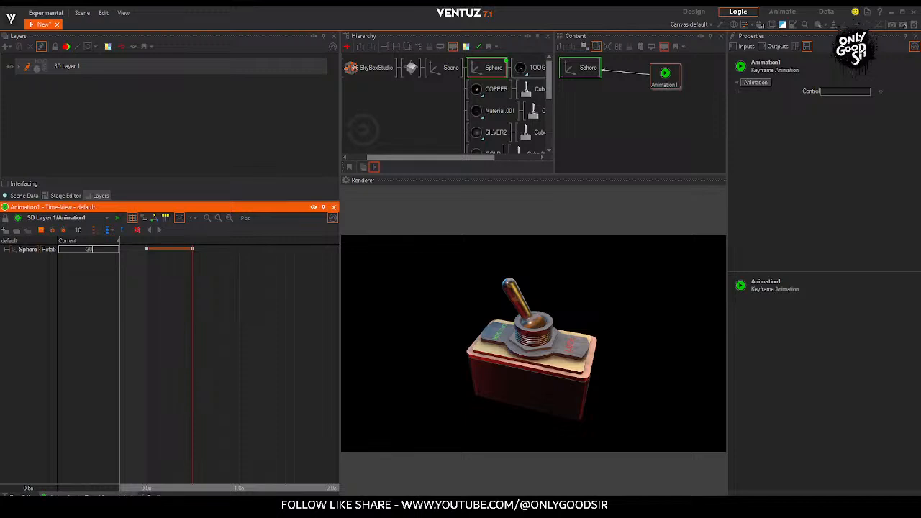
pyautogui.write('-30')
pyautogui.press('Return')
# Step: Add states S1 and S2 at the two rotation keyframes, and test the lever's transition with Next and Prev
pyautogui.moveTo(193, 306); pyautogui.dragTo(149, 328)
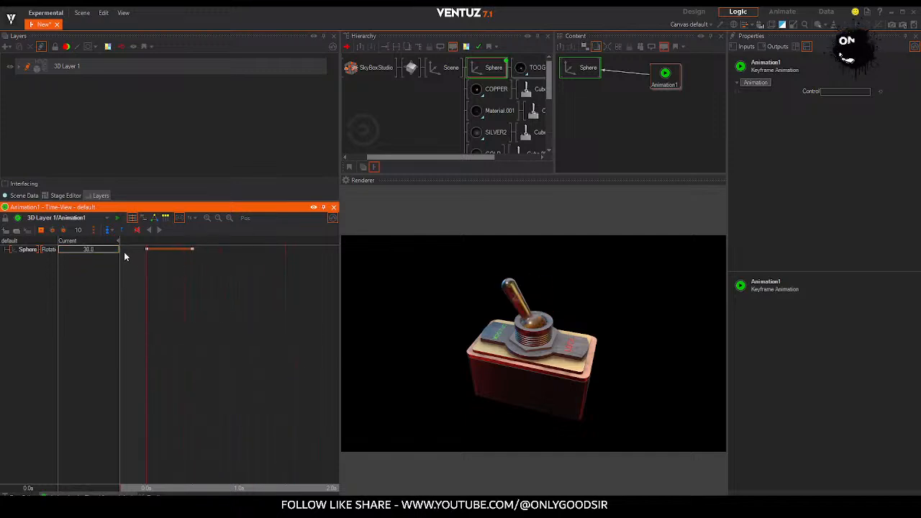
pyautogui.moveTo(160, 326)
pyautogui.mouseDown()
pyautogui.moveTo(193, 330)
pyautogui.moveTo(147, 336)
pyautogui.mouseUp()
pyautogui.click(826, 146)
pyautogui.click(826, 154)
pyautogui.click(826, 147)
pyautogui.click(825, 155)
pyautogui.click(826, 146)
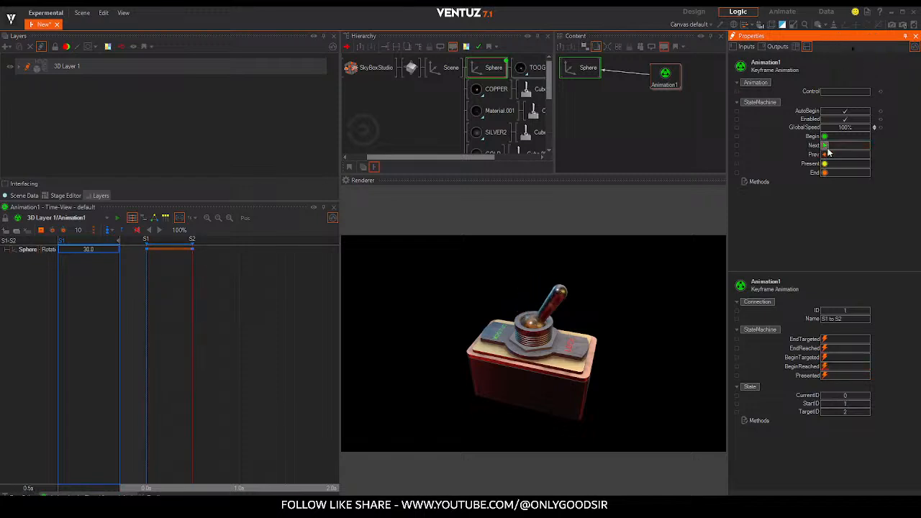
pyautogui.click(825, 154)
# Step: Spread states S1 and S2 apart in the animation's logic view, make Next trigger both directions, and test the toggle
pyautogui.click(154, 218)
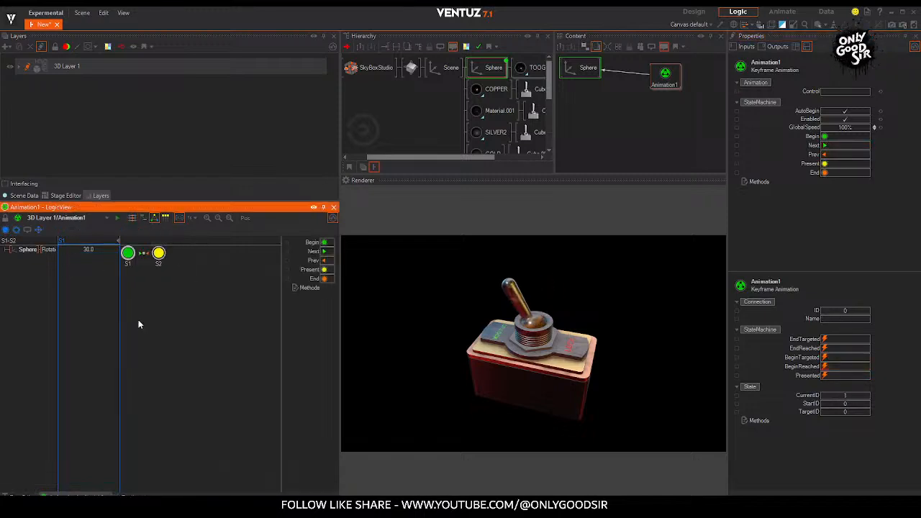
pyautogui.moveTo(185, 269); pyautogui.dragTo(230, 266)
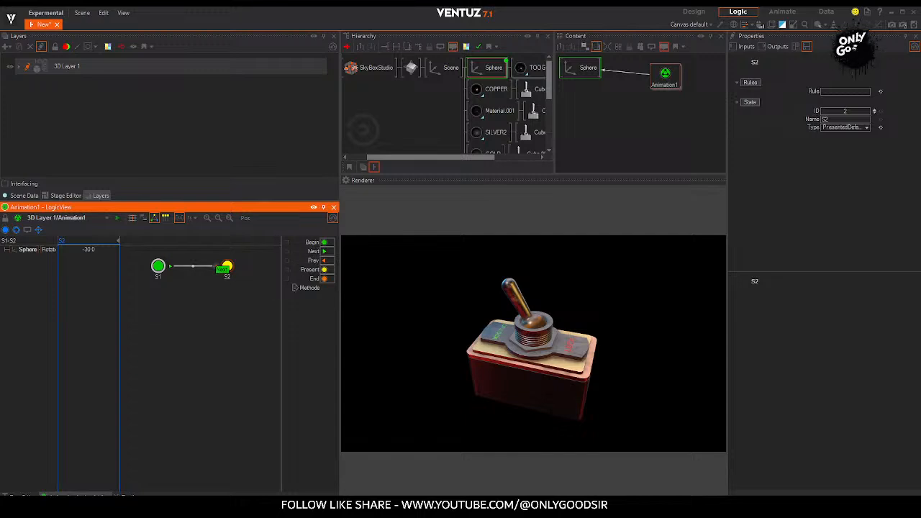
pyautogui.click(326, 252)
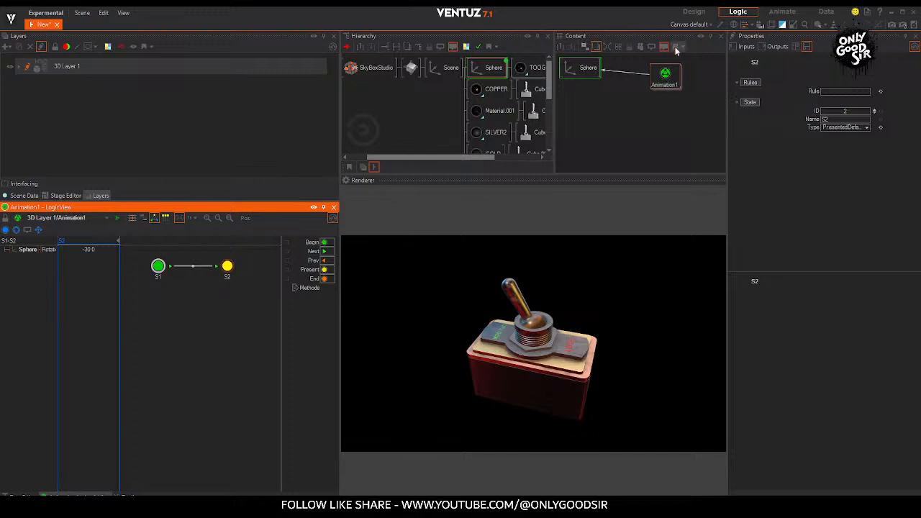
pyautogui.moveTo(667, 78); pyautogui.dragTo(684, 79)
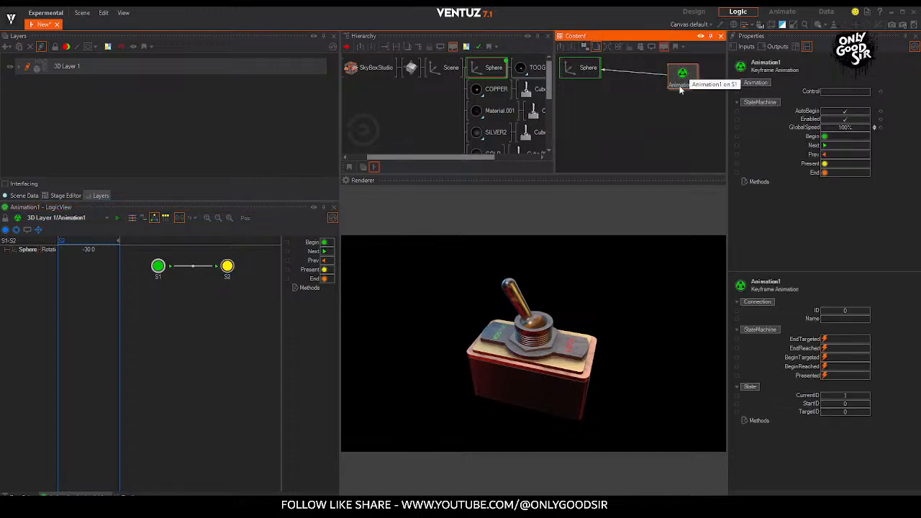
pyautogui.click(326, 252)
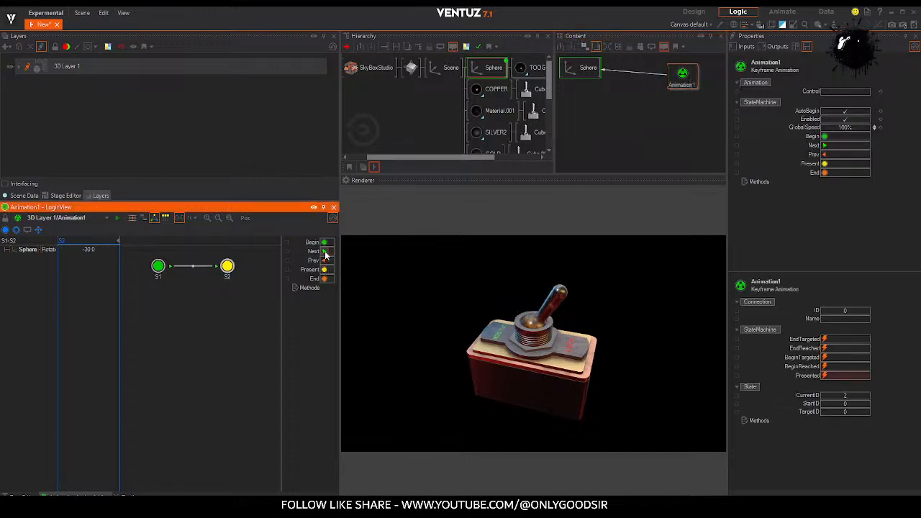
# Step: Display the Sphere's rotation animation as a curve from S1 to S2, fitted to the diagram view
pyautogui.click(144, 219)
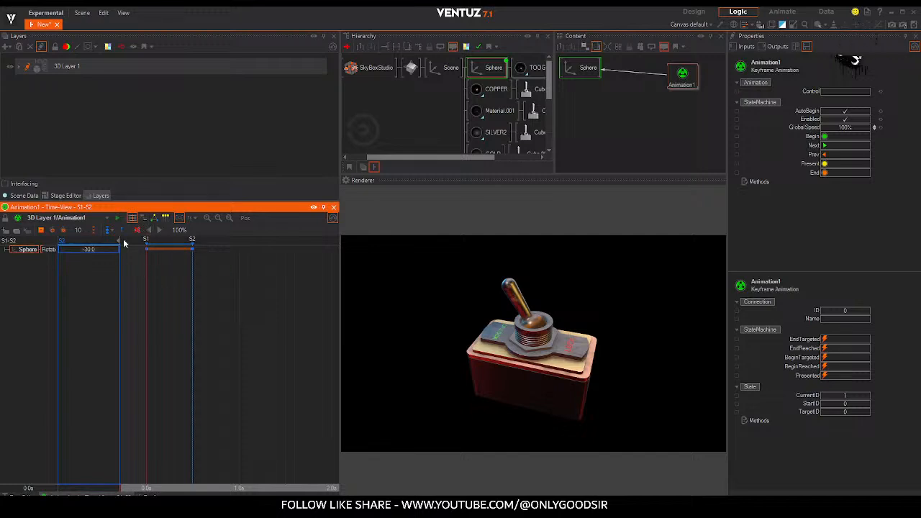
pyautogui.click(154, 218)
pyautogui.click(229, 218)
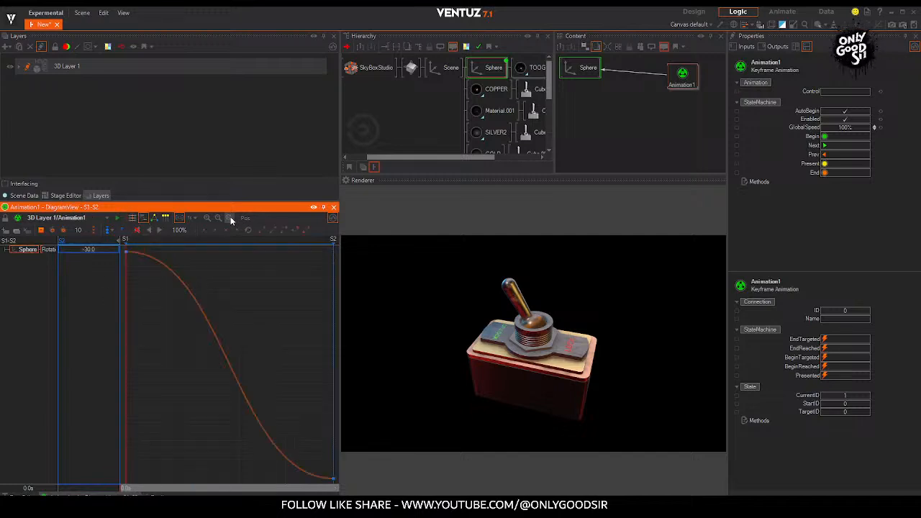
# Step: Add an Oscillator node and route the animation's output through it to the Sphere axis's rotation
pyautogui.click(623, 106)
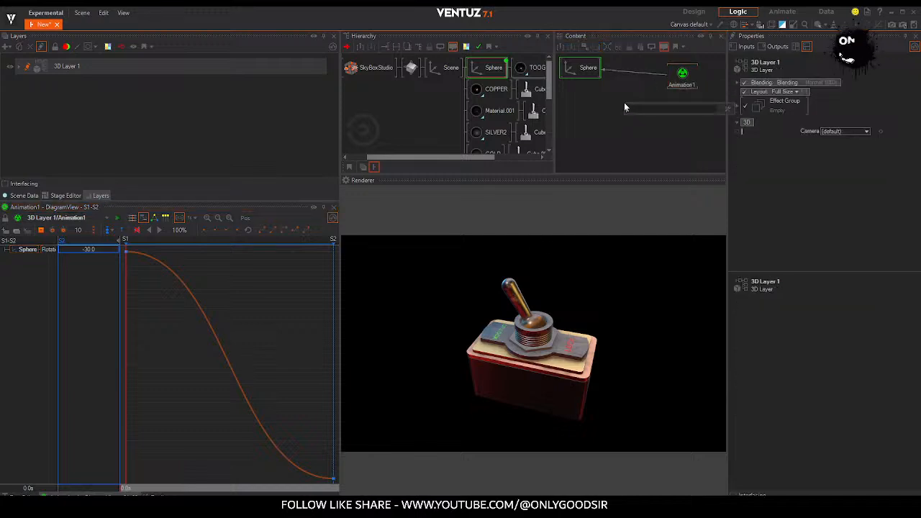
pyautogui.write('osc')
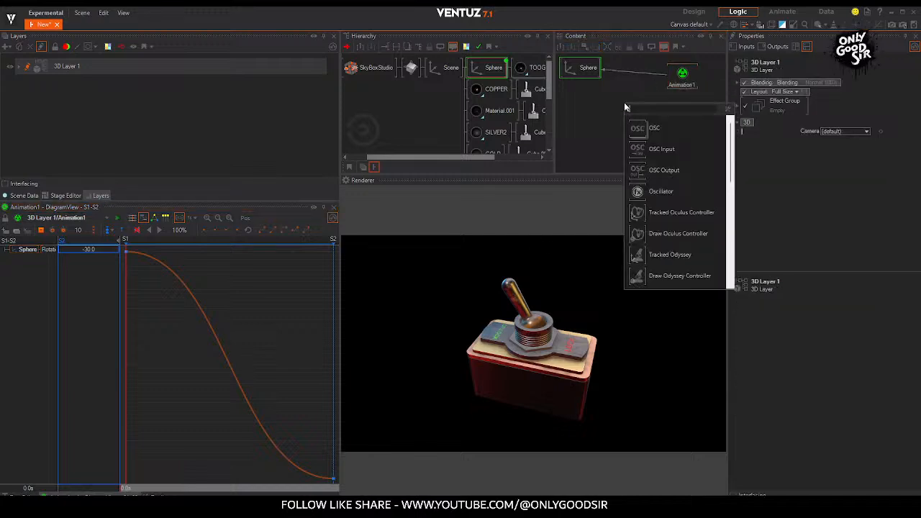
pyautogui.moveTo(636, 193); pyautogui.dragTo(637, 75)
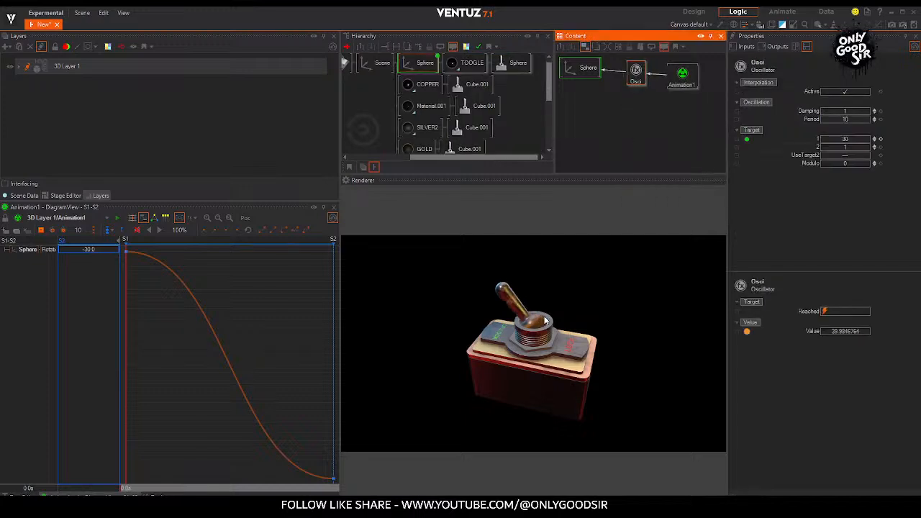
# Step: Trigger Next on the animation to test the lever's springy movement, and check the oscillator's Damping setting
pyautogui.click(682, 73)
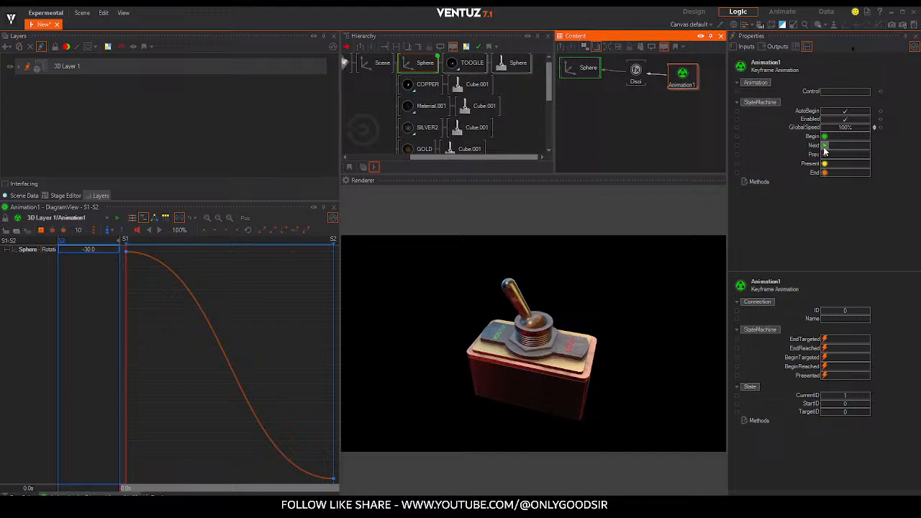
pyautogui.click(826, 149)
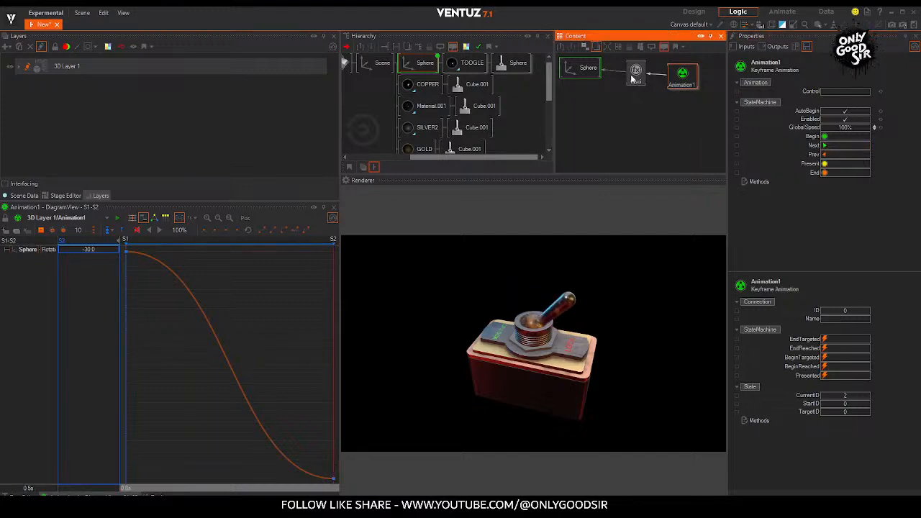
pyautogui.click(636, 72)
pyautogui.click(852, 112)
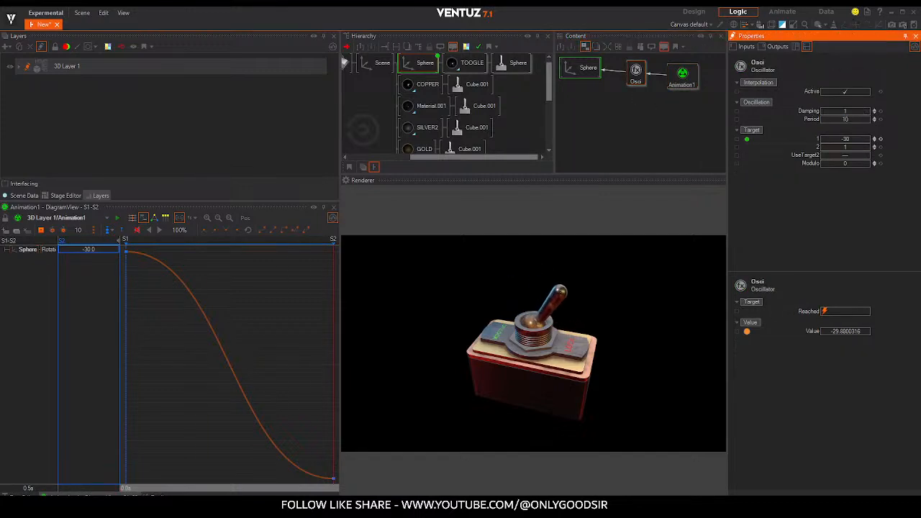
pyautogui.click(682, 73)
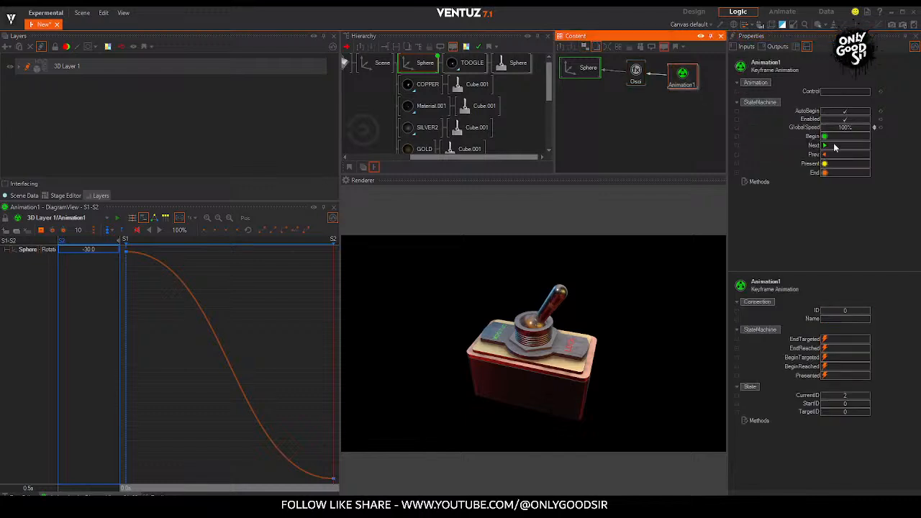
pyautogui.click(825, 146)
pyautogui.click(826, 146)
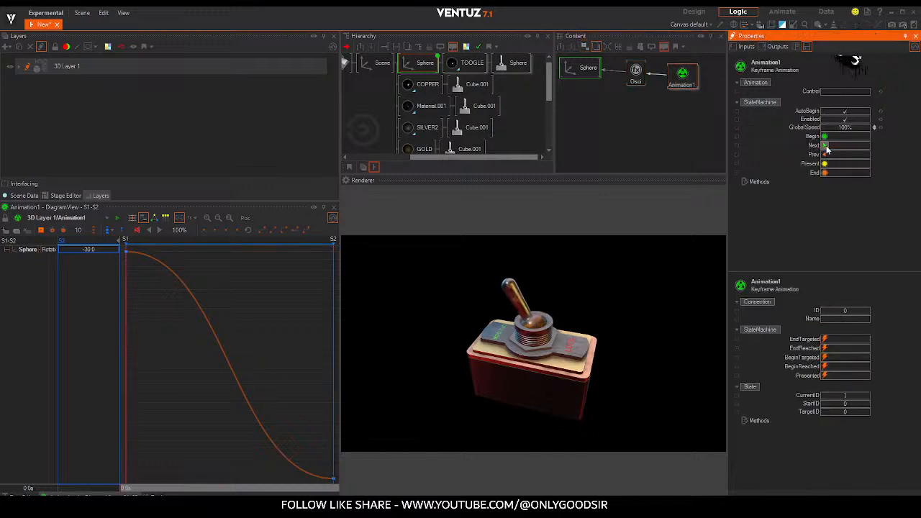
# Step: Trigger the animation's Next event repeatedly to test how the lever swings between its two states
pyautogui.click(825, 146)
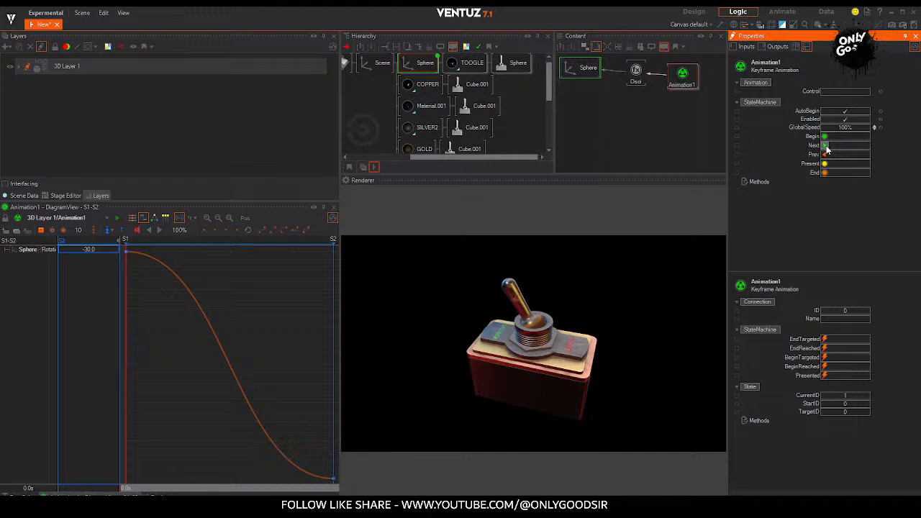
pyautogui.click(825, 146)
pyautogui.click(825, 147)
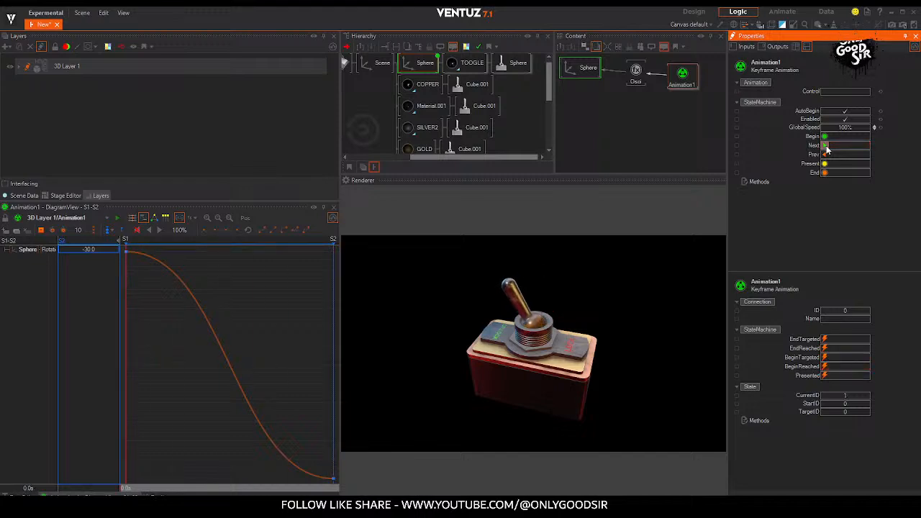
pyautogui.click(826, 146)
pyautogui.click(826, 146)
pyautogui.click(826, 146)
pyautogui.click(826, 146)
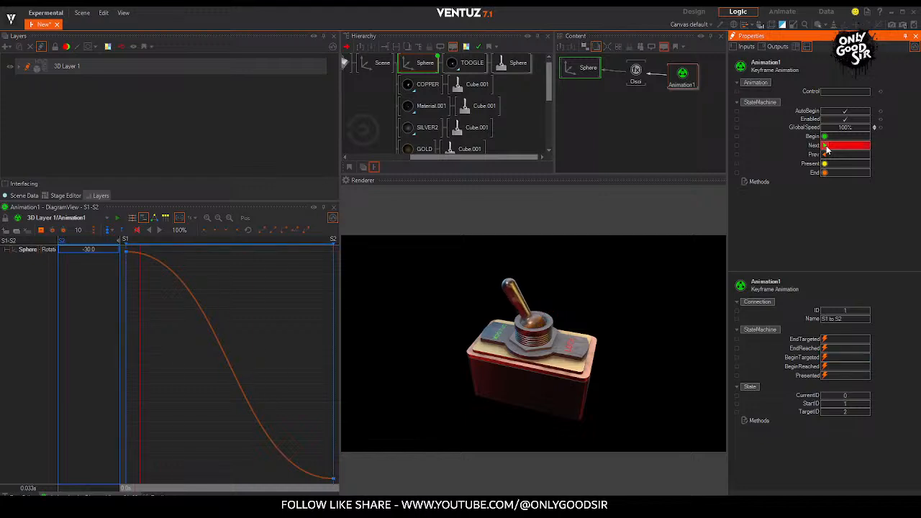
pyautogui.click(826, 149)
pyautogui.click(827, 148)
pyautogui.click(826, 149)
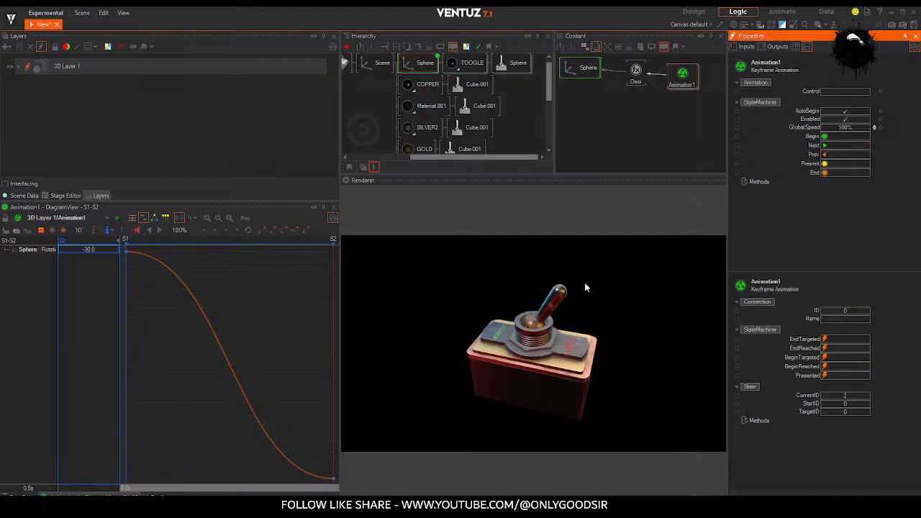
# Step: Inspect the Oscillator node's settings and look up where the Oscillator is found among the Math Effects logic nodes
pyautogui.click(634, 66)
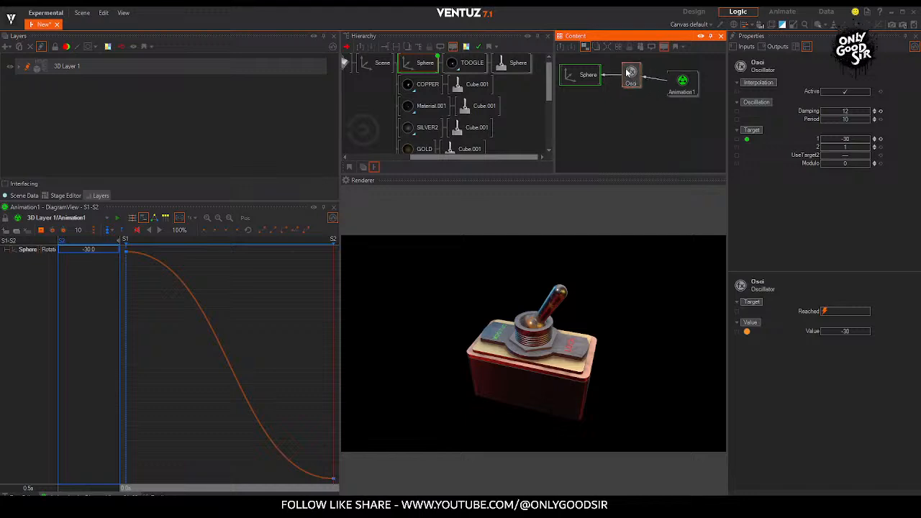
pyautogui.click(153, 495)
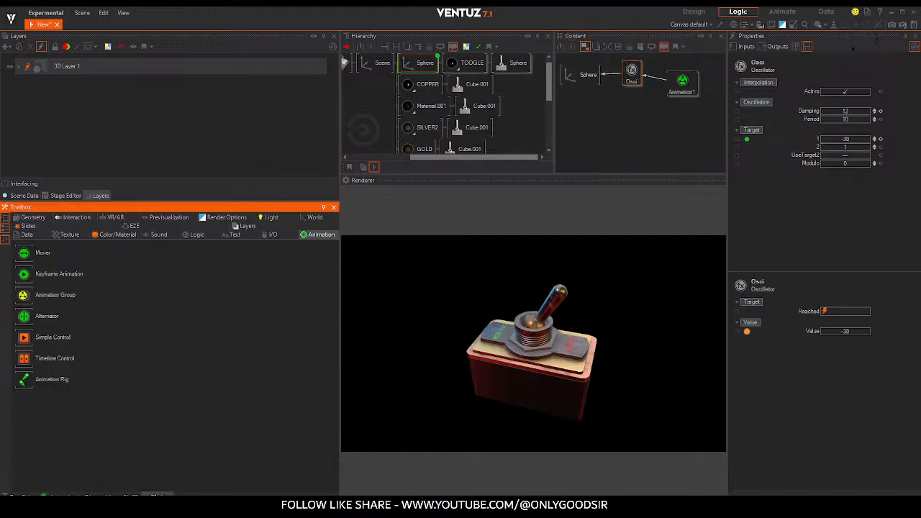
pyautogui.click(195, 235)
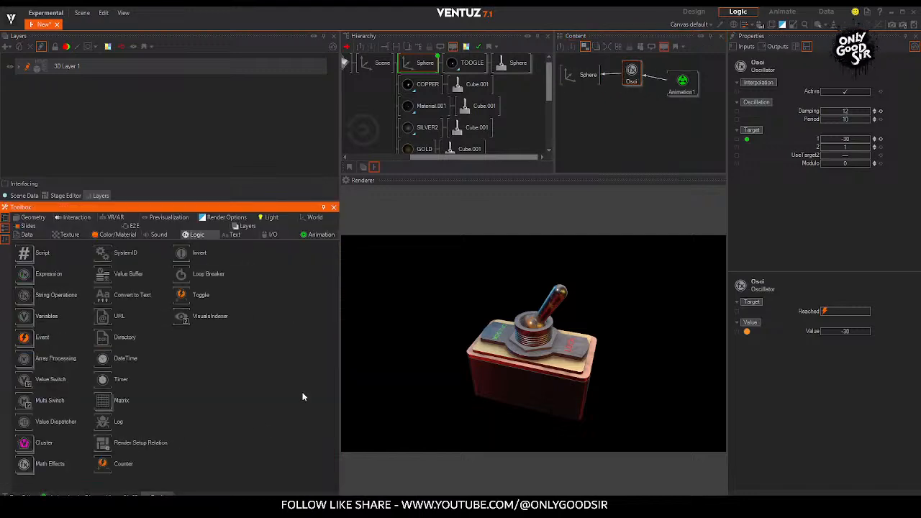
pyautogui.click(33, 466)
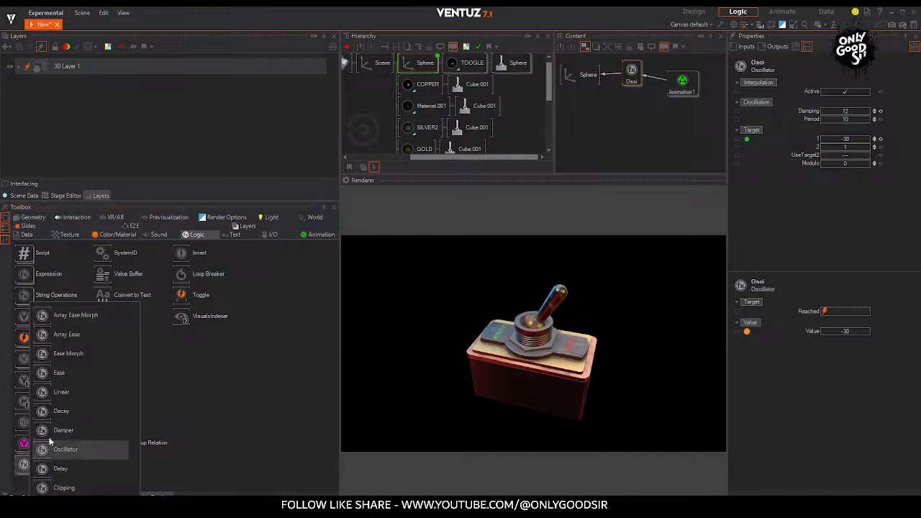
pyautogui.click(273, 393)
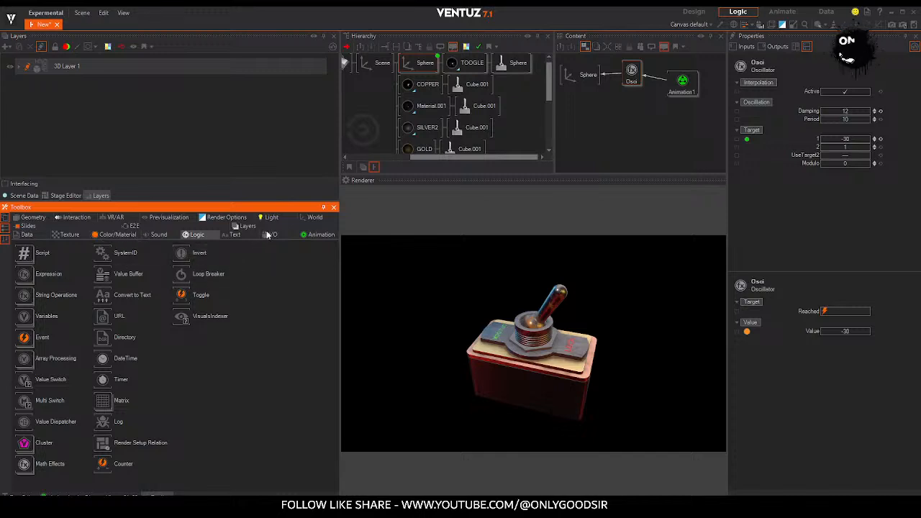
# Step: Add a Touch Button node before the Sphere axis in the hierarchy and test its tap response on the lever
pyautogui.click(64, 218)
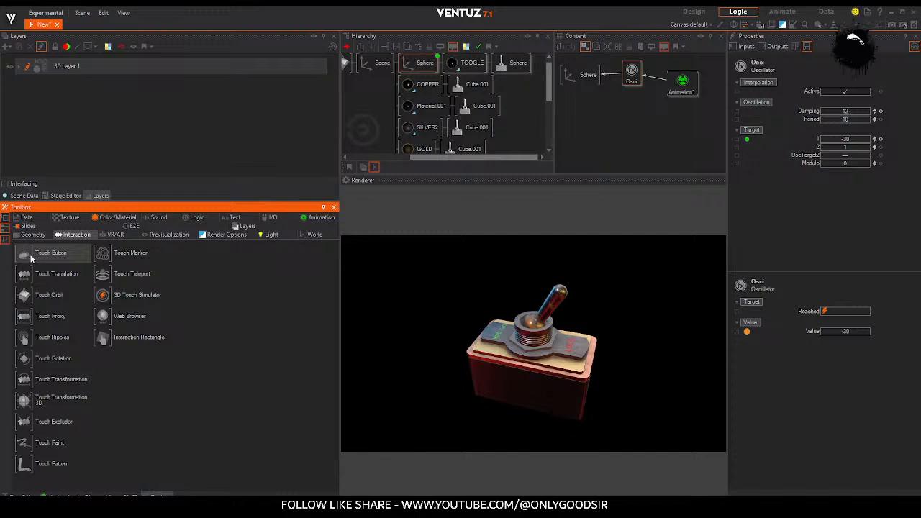
pyautogui.moveTo(24, 256); pyautogui.dragTo(408, 69)
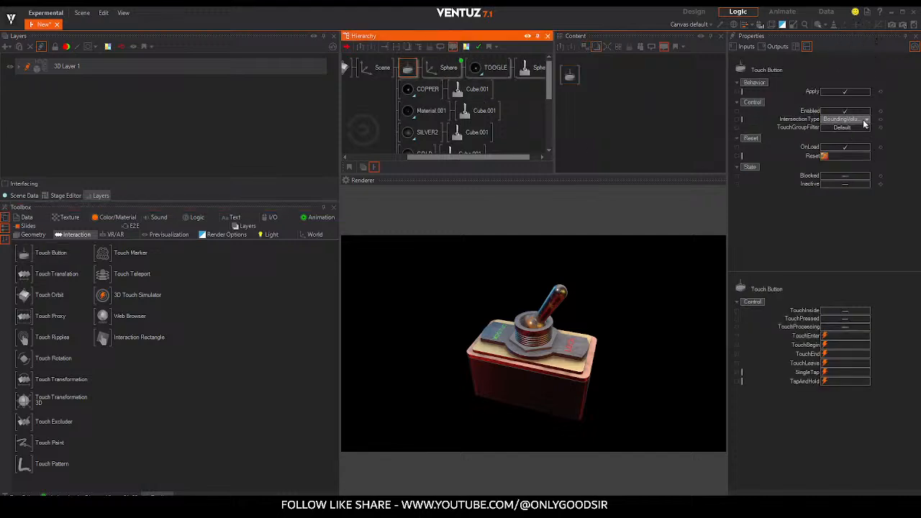
pyautogui.click(550, 316)
pyautogui.click(547, 297)
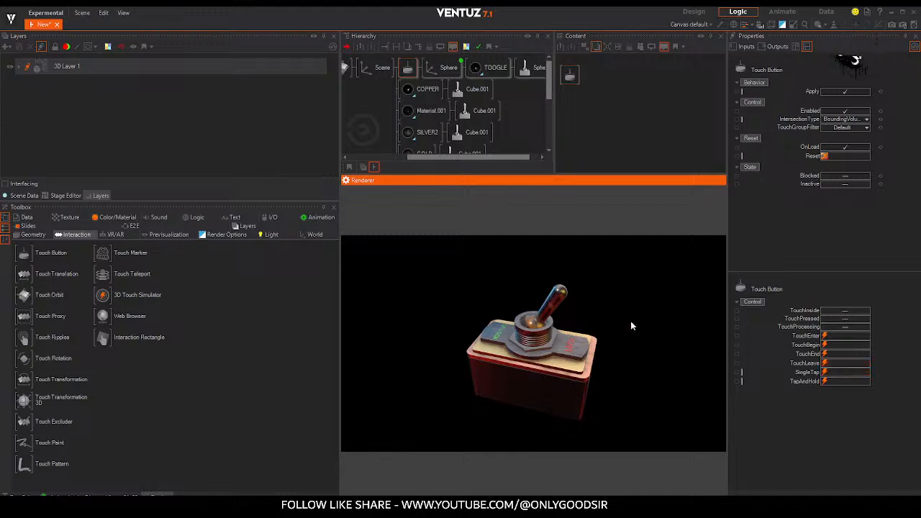
pyautogui.click(551, 316)
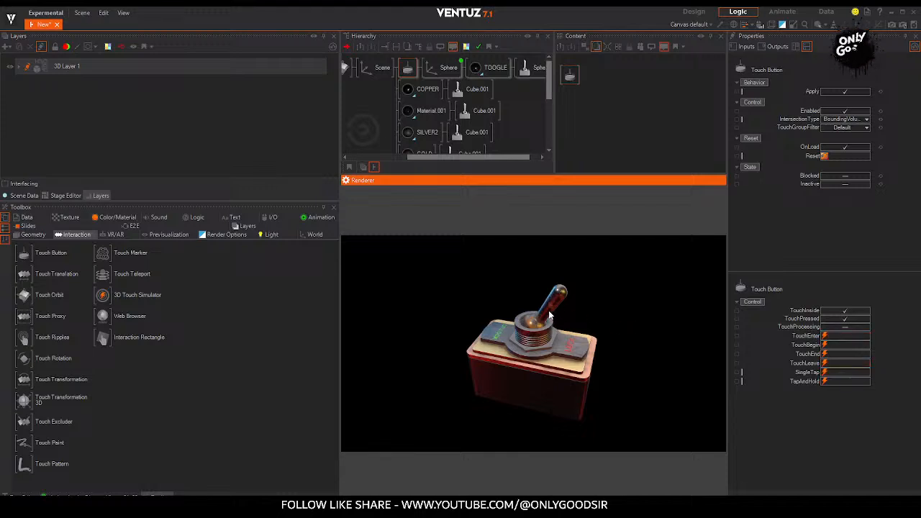
pyautogui.click(549, 310)
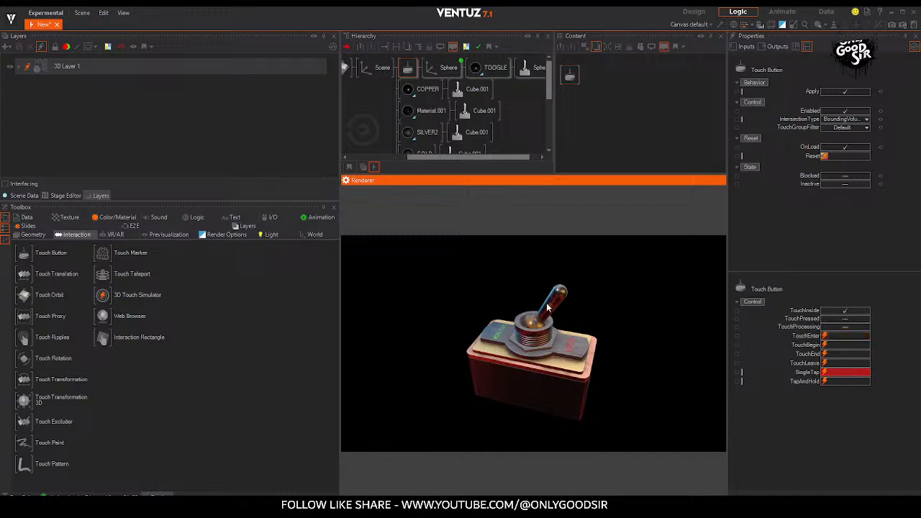
# Step: Bind the Touch Button's SingleTap event to the animation's Next input and tap the lever to test the link
pyautogui.click(450, 70)
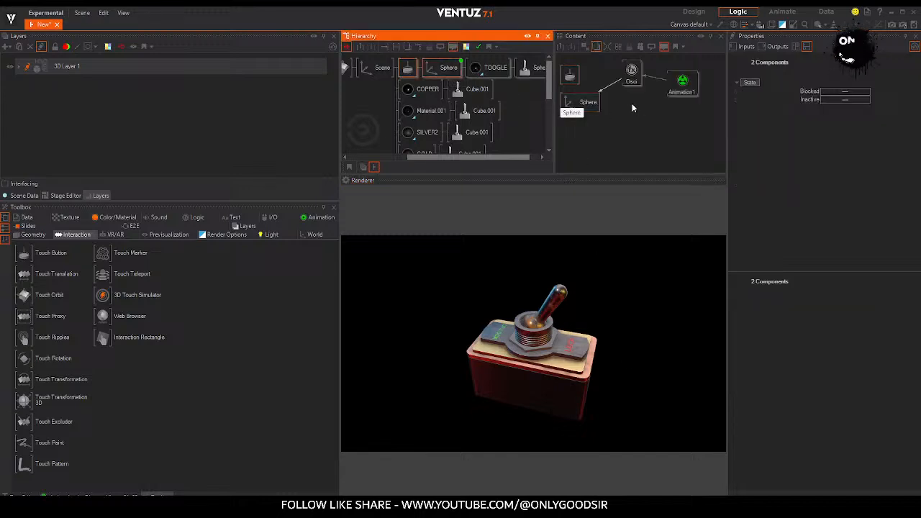
pyautogui.click(682, 82)
pyautogui.moveTo(815, 147); pyautogui.dragTo(696, 121)
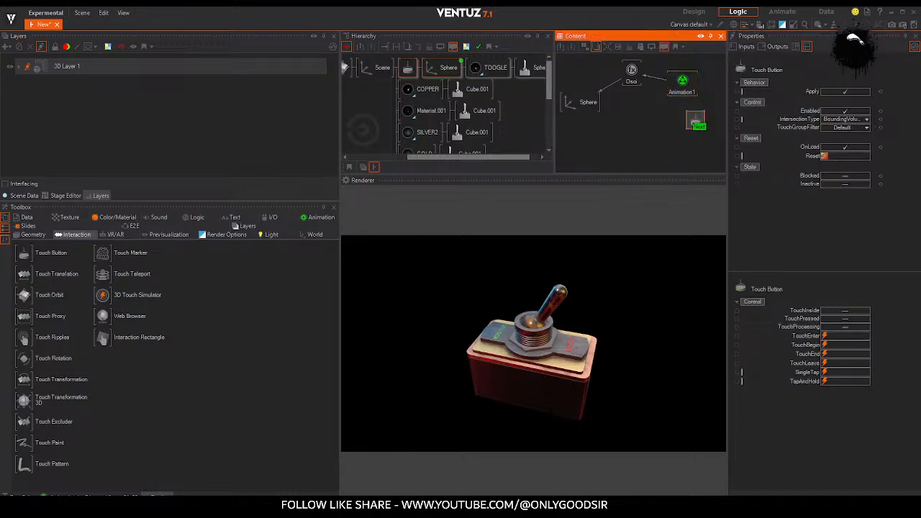
pyautogui.click(720, 181)
pyautogui.click(551, 319)
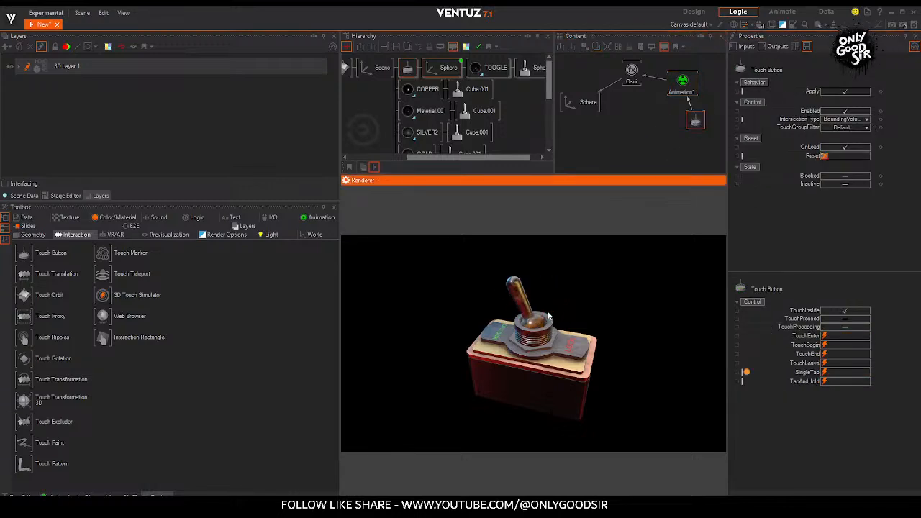
# Step: Orbit around the switch and tap the lever from several angles to check the touch toggling
pyautogui.moveTo(567, 358); pyautogui.dragTo(487, 350)
pyautogui.click(530, 331)
pyautogui.moveTo(552, 350); pyautogui.dragTo(543, 332)
pyautogui.click(540, 314)
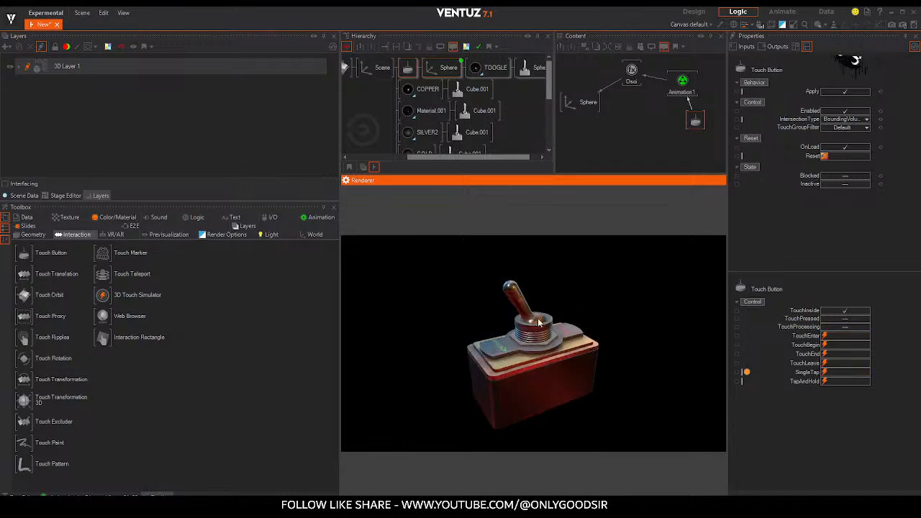
pyautogui.click(531, 317)
pyautogui.moveTo(567, 377)
pyautogui.mouseDown()
pyautogui.moveTo(548, 378)
pyautogui.moveTo(545, 324)
pyautogui.moveTo(549, 384)
pyautogui.moveTo(543, 334)
pyautogui.moveTo(564, 346)
pyautogui.moveTo(543, 336)
pyautogui.moveTo(568, 368)
pyautogui.moveTo(551, 382)
pyautogui.moveTo(561, 354)
pyautogui.moveTo(595, 339)
pyautogui.moveTo(558, 370)
pyautogui.moveTo(566, 372)
pyautogui.mouseUp()
pyautogui.click(545, 308)
pyautogui.click(529, 320)
pyautogui.moveTo(543, 312); pyautogui.dragTo(553, 328)
pyautogui.moveTo(553, 373); pyautogui.dragTo(567, 399)
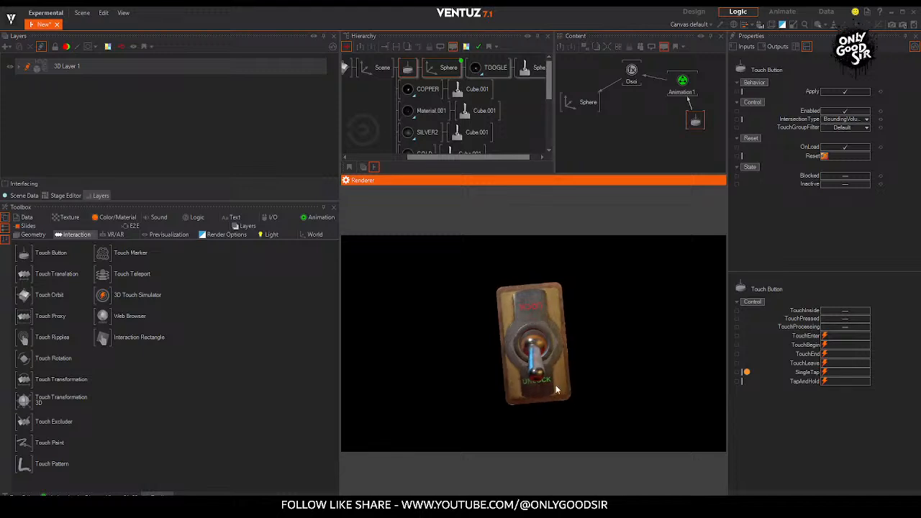
pyautogui.click(536, 335)
pyautogui.moveTo(550, 375); pyautogui.dragTo(538, 355)
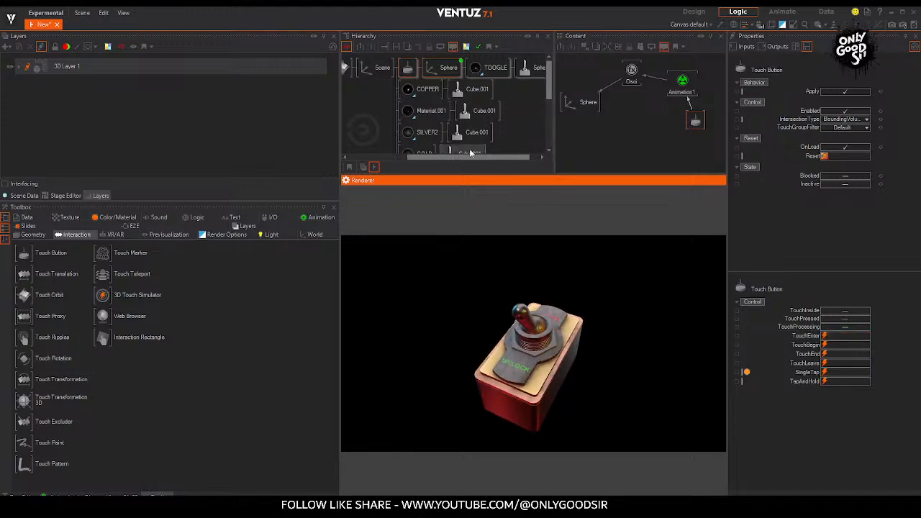
# Step: Tap the lever many times in quick succession to check its springy movement
pyautogui.click(537, 330)
pyautogui.click(537, 330)
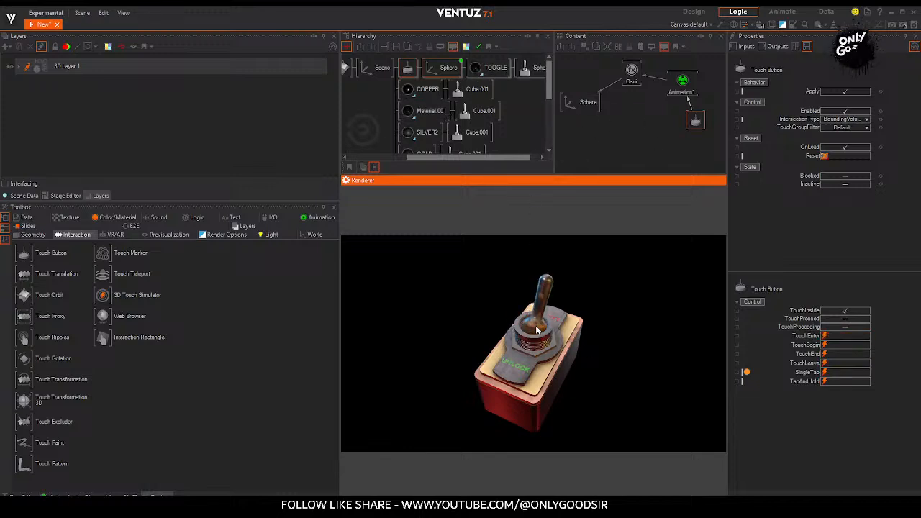
pyautogui.click(537, 330)
pyautogui.click(536, 329)
pyautogui.click(537, 329)
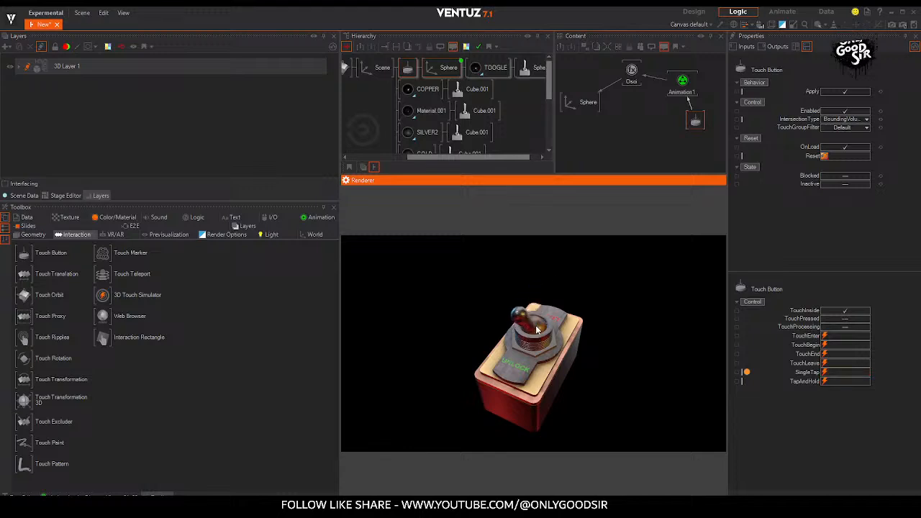
pyautogui.click(527, 325)
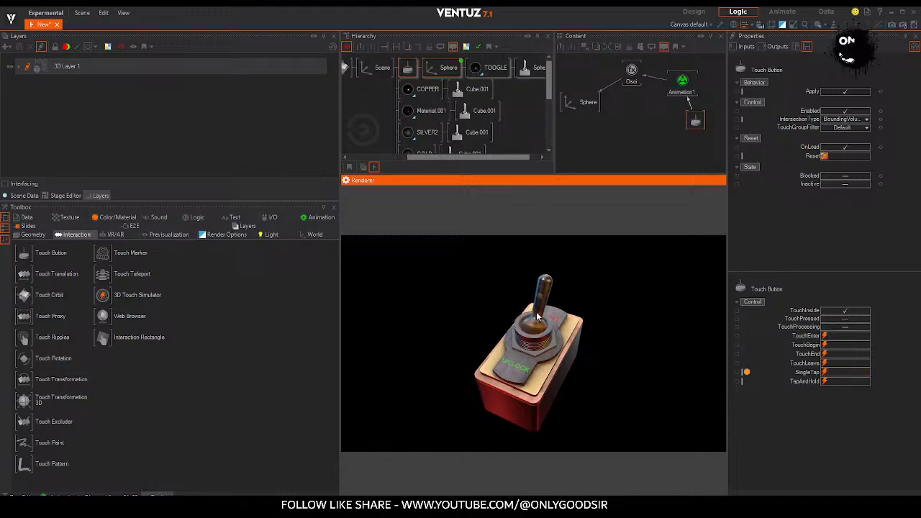
pyautogui.click(534, 305)
pyautogui.click(534, 305)
pyautogui.click(534, 305)
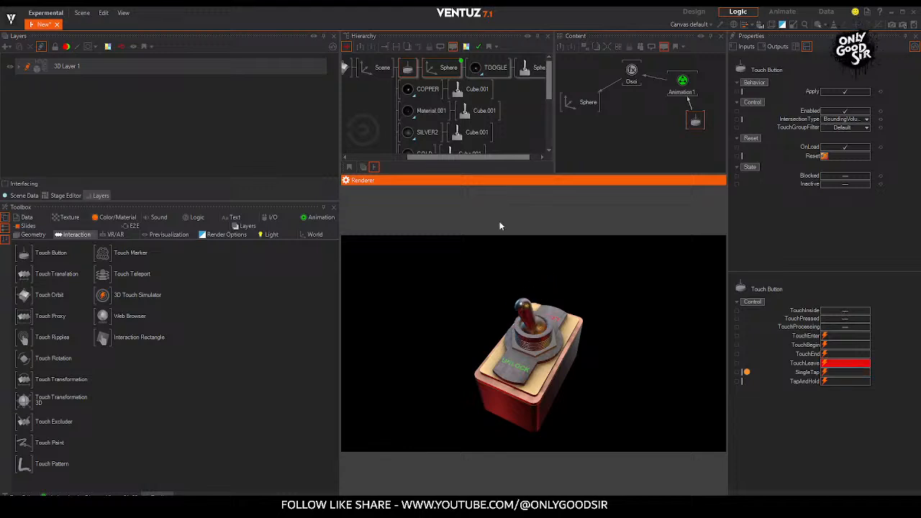
# Step: Collapse the Scene branch, insert a PBR Point light before the Scene axis, and show its wireframe guide in the renderer
pyautogui.middleClick(385, 68)
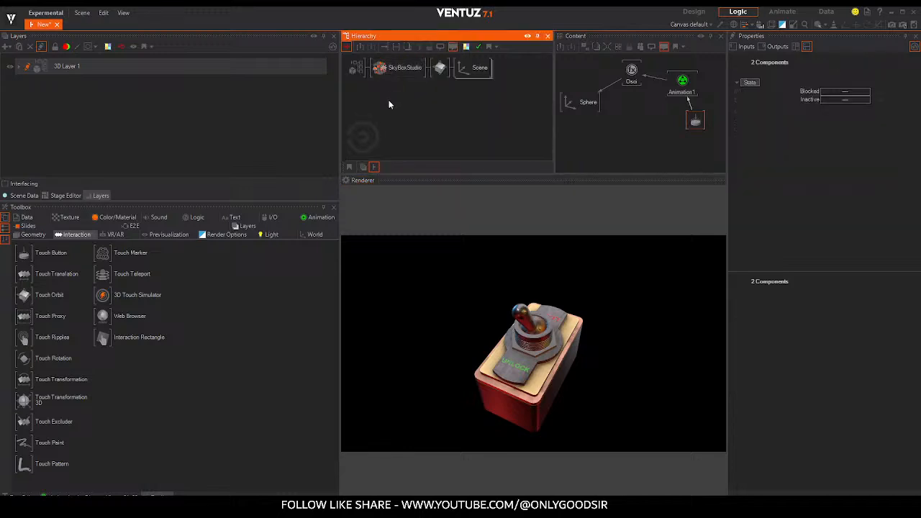
pyautogui.doubleClick(448, 108)
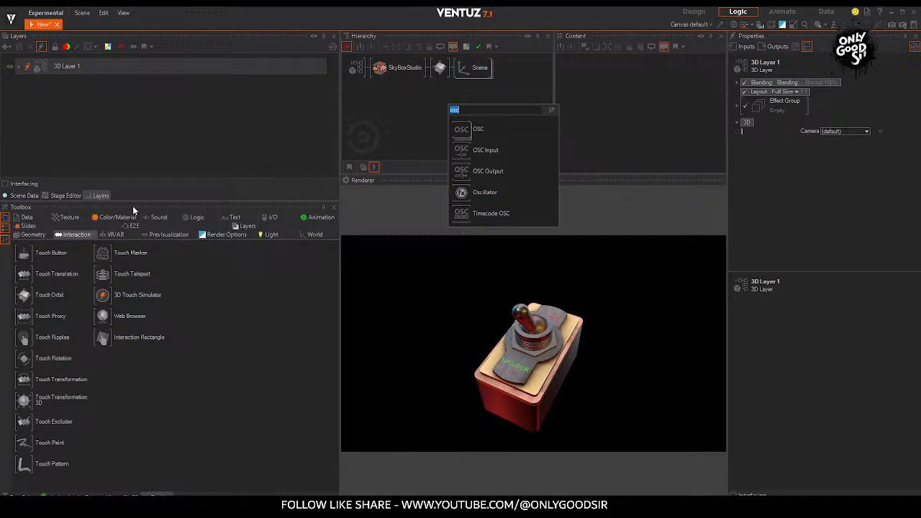
pyautogui.click(270, 234)
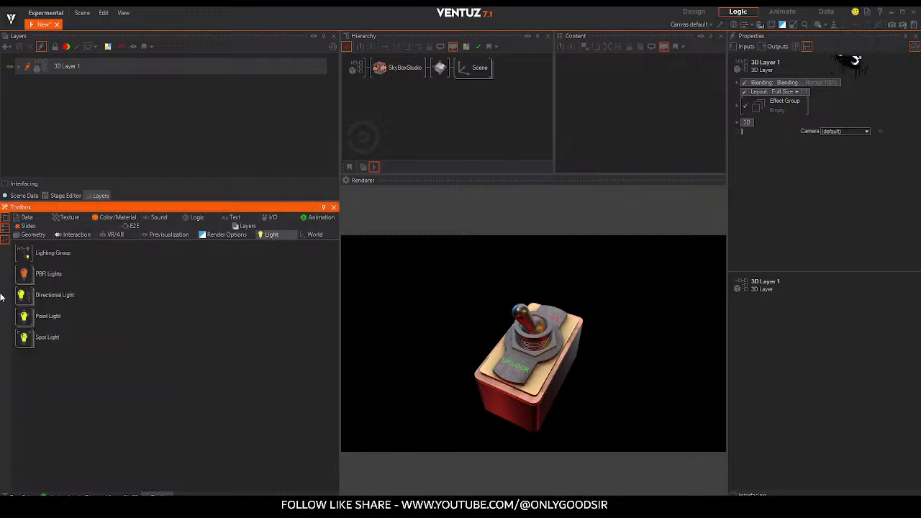
pyautogui.click(36, 276)
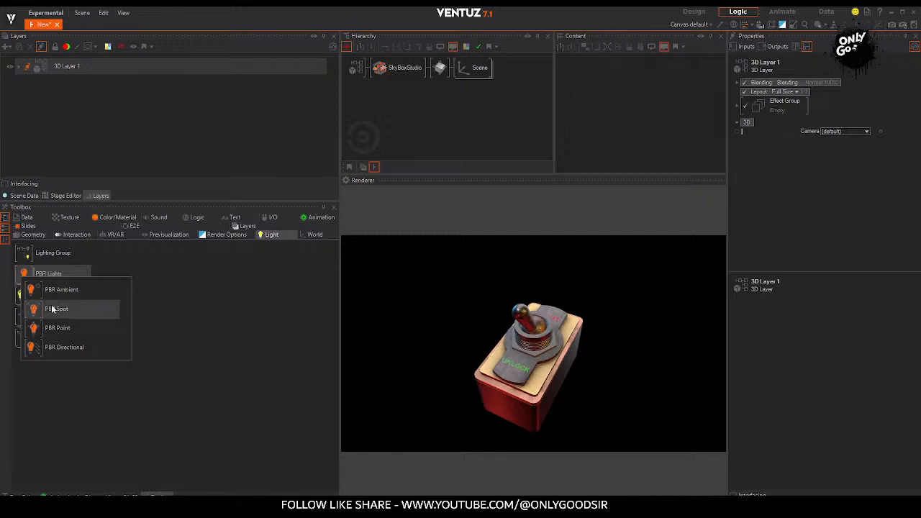
pyautogui.moveTo(45, 328)
pyautogui.mouseDown()
pyautogui.moveTo(495, 79)
pyautogui.moveTo(461, 70)
pyautogui.mouseUp()
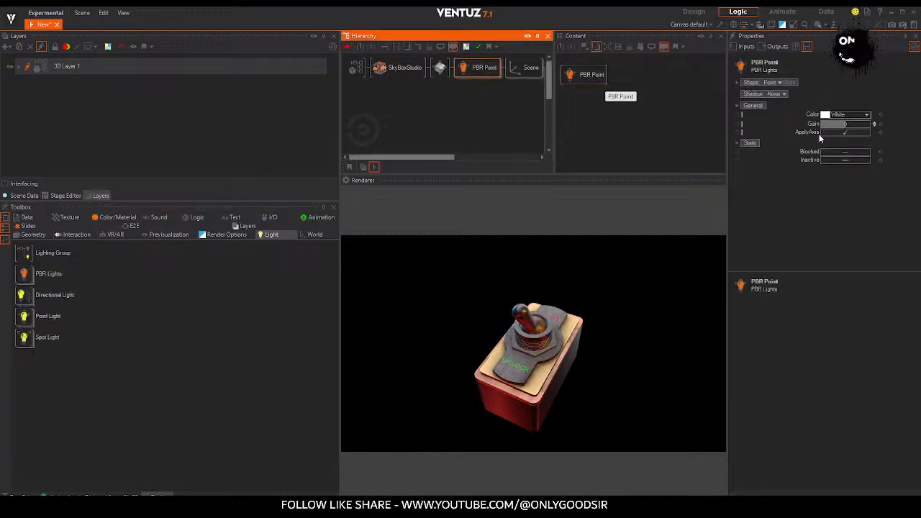
pyautogui.click(834, 26)
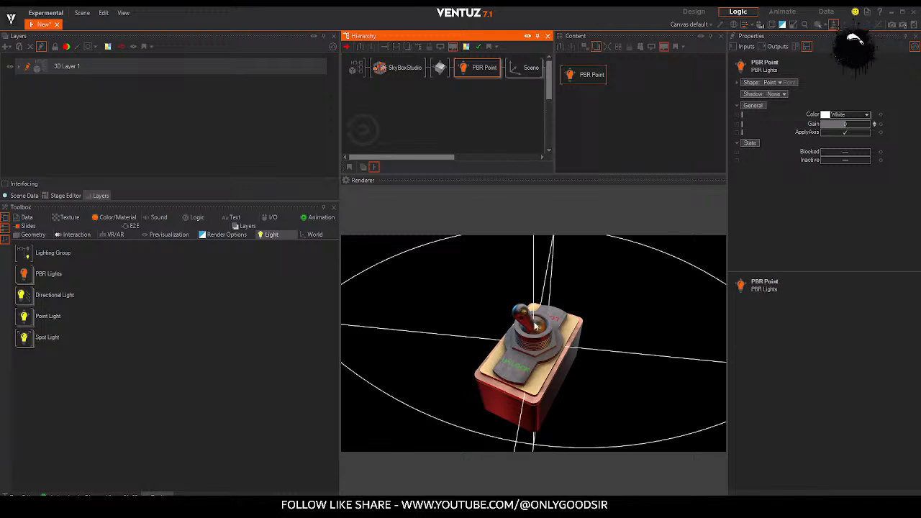
# Step: Set the PBR Point light's PositionX to 14.17 and its Gain to about 12.9, checking the lighting on the switch from different angles
pyautogui.click(736, 82)
pyautogui.moveTo(848, 102); pyautogui.dragTo(849, 103)
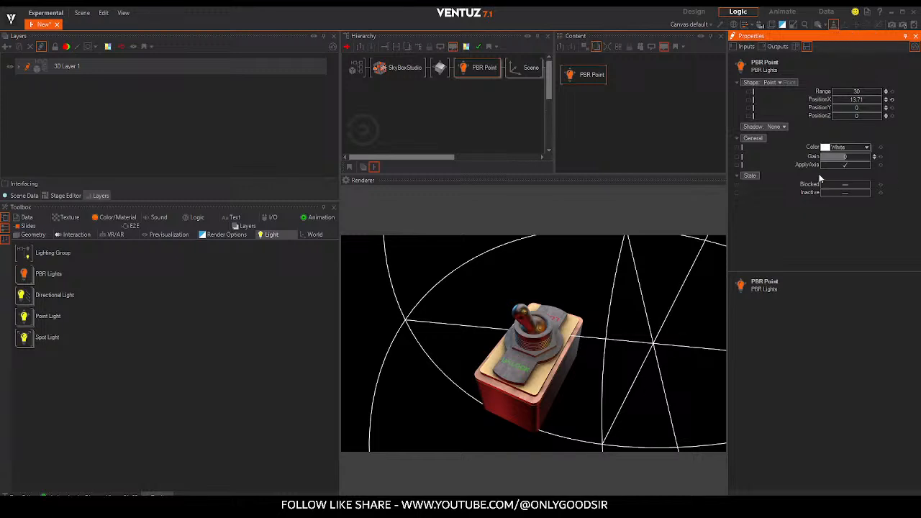
pyautogui.moveTo(844, 158)
pyautogui.mouseDown()
pyautogui.moveTo(861, 158)
pyautogui.moveTo(846, 158)
pyautogui.mouseUp()
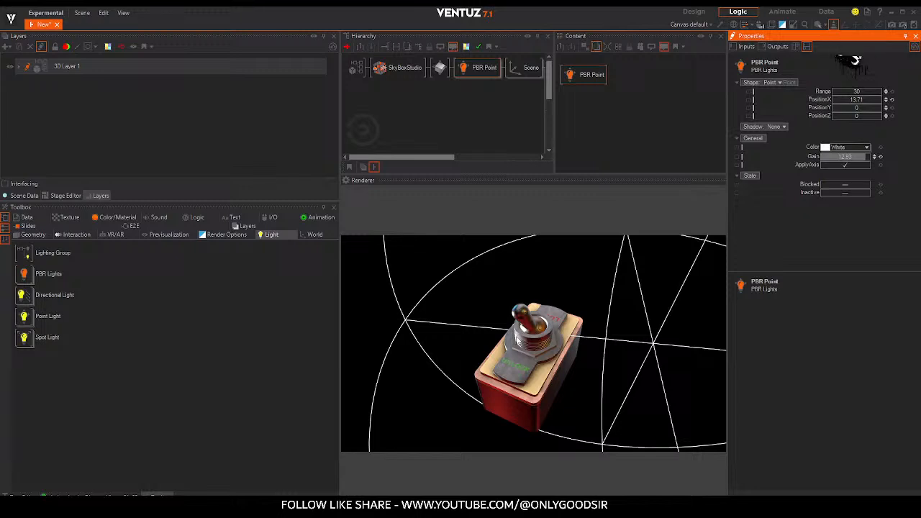
pyautogui.moveTo(863, 99); pyautogui.dragTo(883, 101)
pyautogui.moveTo(467, 396); pyautogui.dragTo(694, 382)
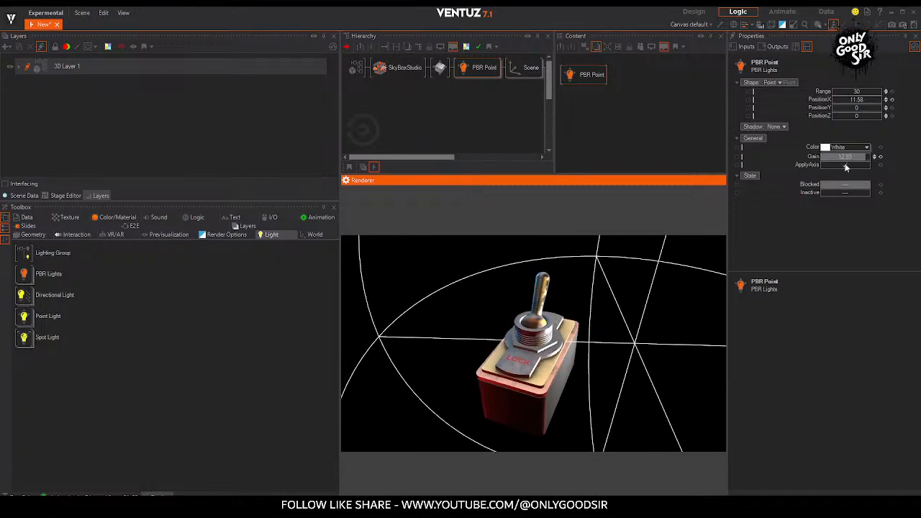
pyautogui.moveTo(859, 101)
pyautogui.mouseDown()
pyautogui.moveTo(841, 102)
pyautogui.moveTo(880, 102)
pyautogui.moveTo(870, 102)
pyautogui.mouseUp()
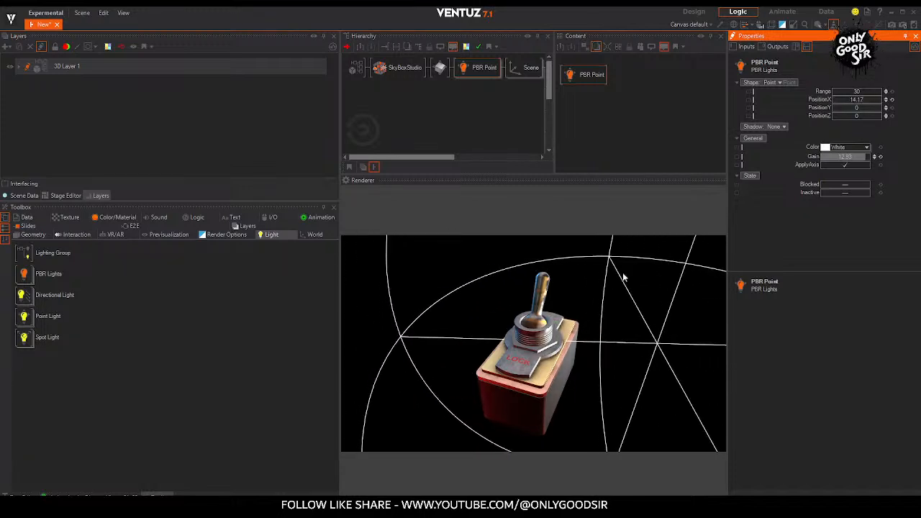
pyautogui.moveTo(555, 373)
pyautogui.mouseDown()
pyautogui.moveTo(554, 395)
pyautogui.moveTo(548, 379)
pyautogui.mouseUp()
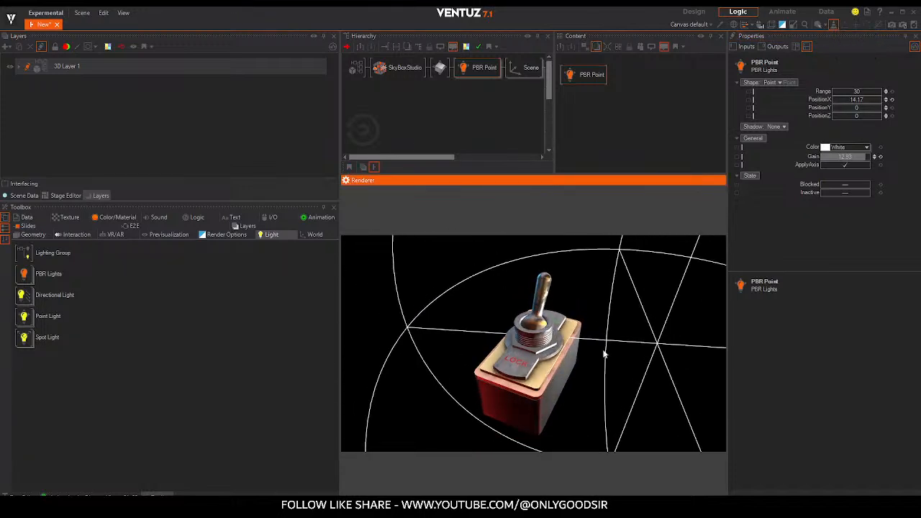
# Step: Delete the PBR Point light and insert a PBR Directional light right after SkyBoxStudio in the hierarchy
pyautogui.moveTo(860, 102)
pyautogui.mouseDown()
pyautogui.moveTo(881, 102)
pyautogui.moveTo(860, 101)
pyautogui.mouseUp()
pyautogui.moveTo(578, 350)
pyautogui.mouseDown()
pyautogui.moveTo(492, 356)
pyautogui.moveTo(598, 359)
pyautogui.moveTo(505, 368)
pyautogui.moveTo(470, 361)
pyautogui.moveTo(579, 365)
pyautogui.moveTo(571, 366)
pyautogui.mouseUp()
pyautogui.click(464, 72)
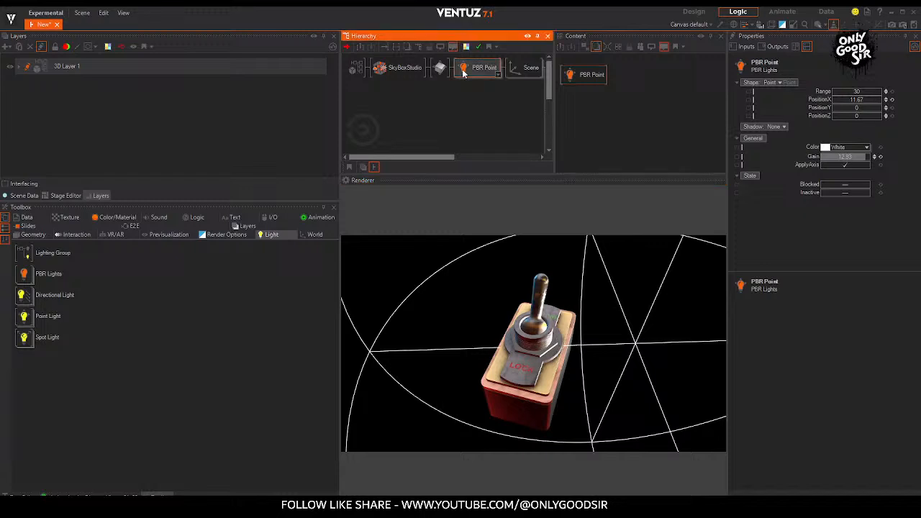
pyautogui.press('Delete')
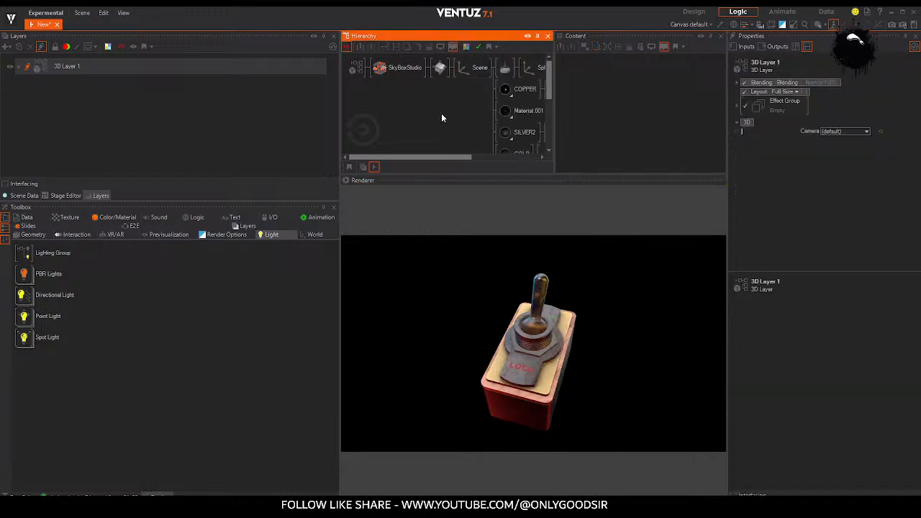
pyautogui.click(24, 273)
pyautogui.moveTo(43, 345); pyautogui.dragTo(500, 66)
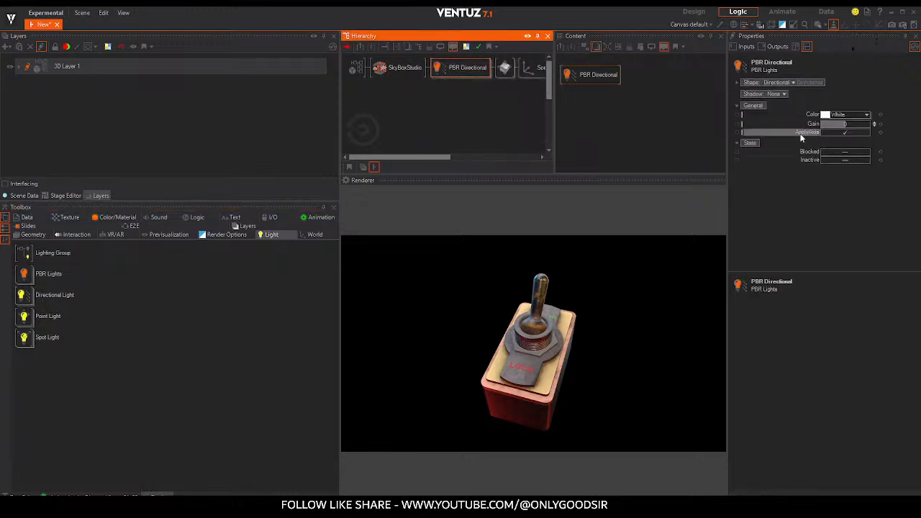
# Step: Give the PBR Directional light a Shadow Map shadow with a resolution of 4096
pyautogui.click(782, 95)
pyautogui.click(770, 118)
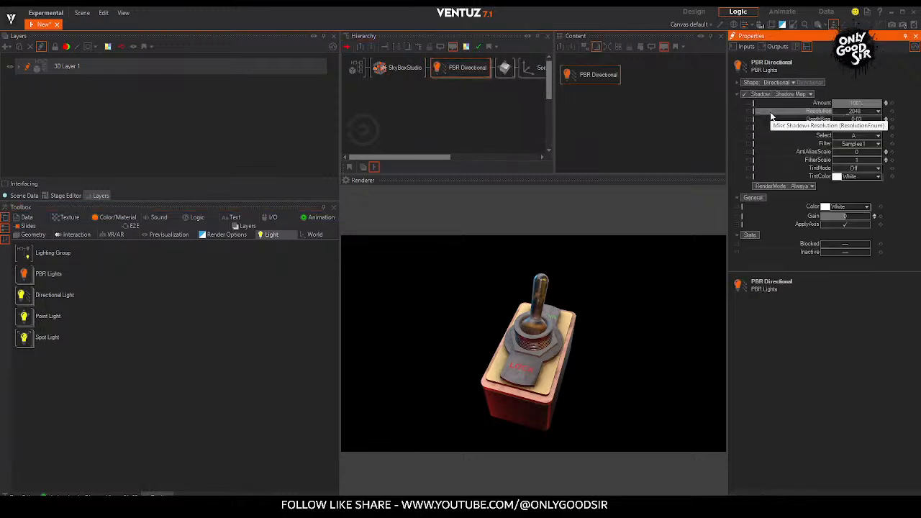
pyautogui.click(874, 111)
pyautogui.click(857, 198)
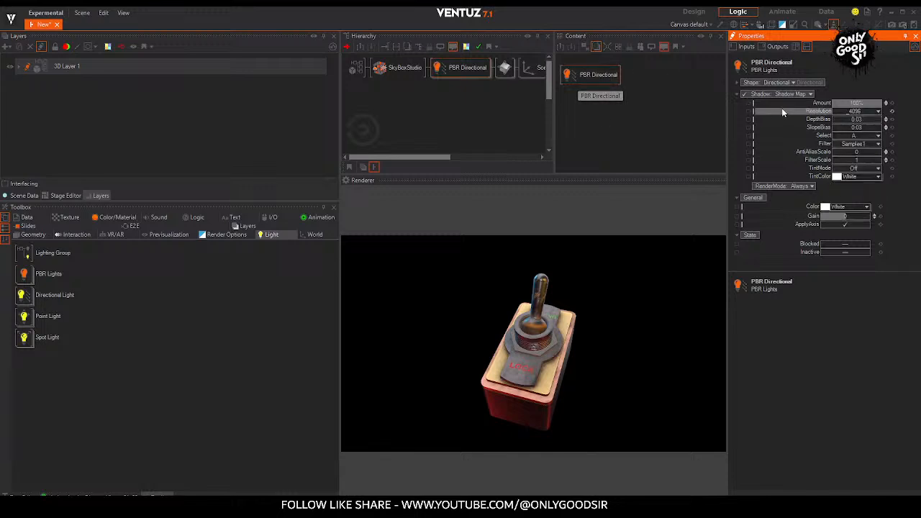
# Step: Aim the PBR Directional light with Pitch 92 and Yaw 320, and tap the switch in the renderer
pyautogui.click(738, 83)
pyautogui.moveTo(855, 107)
pyautogui.mouseDown()
pyautogui.moveTo(874, 107)
pyautogui.moveTo(882, 89)
pyautogui.moveTo(848, 91)
pyautogui.mouseUp()
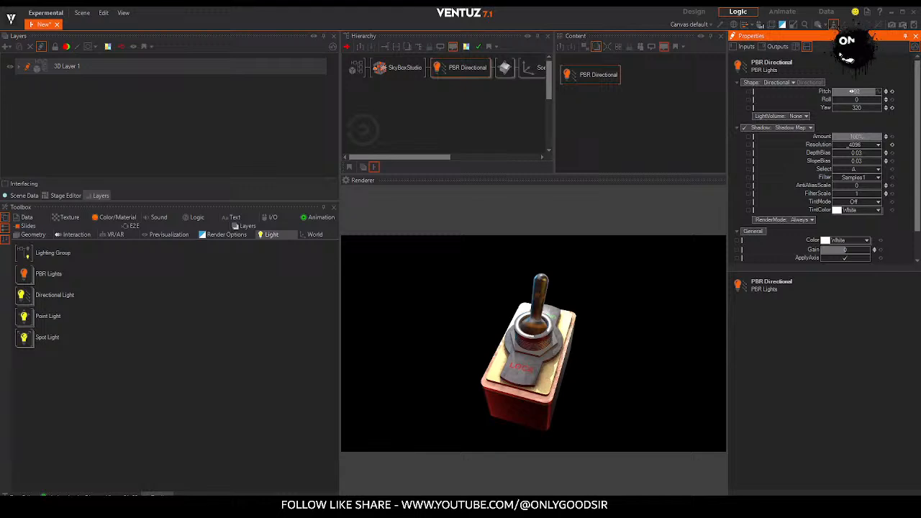
pyautogui.click(531, 307)
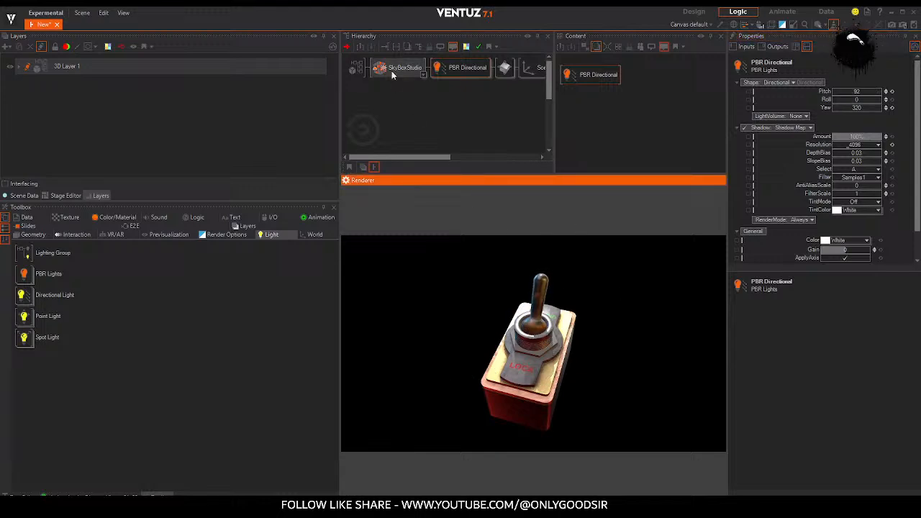
# Step: Switch the 3D Layer root's engine to High Dynamic Range with Exposure 0.04, checking the switch from different angles
pyautogui.click(352, 70)
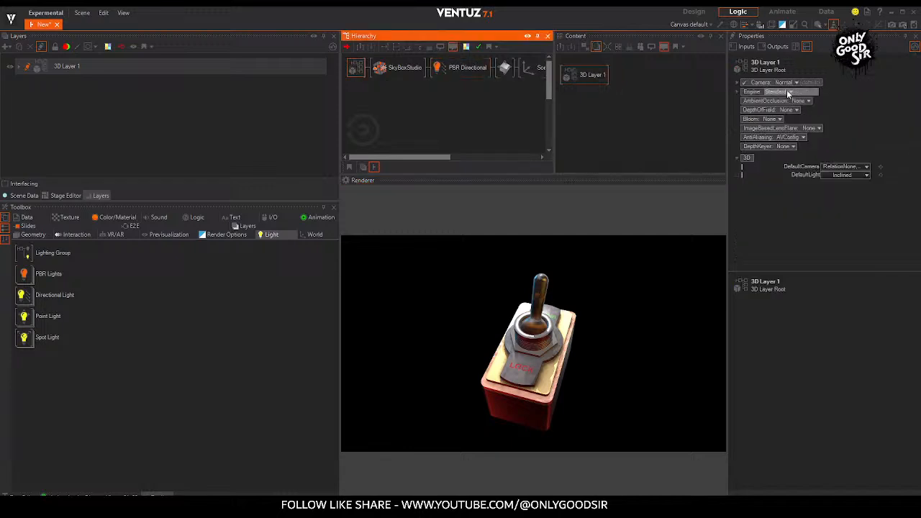
pyautogui.click(787, 91)
pyautogui.click(750, 115)
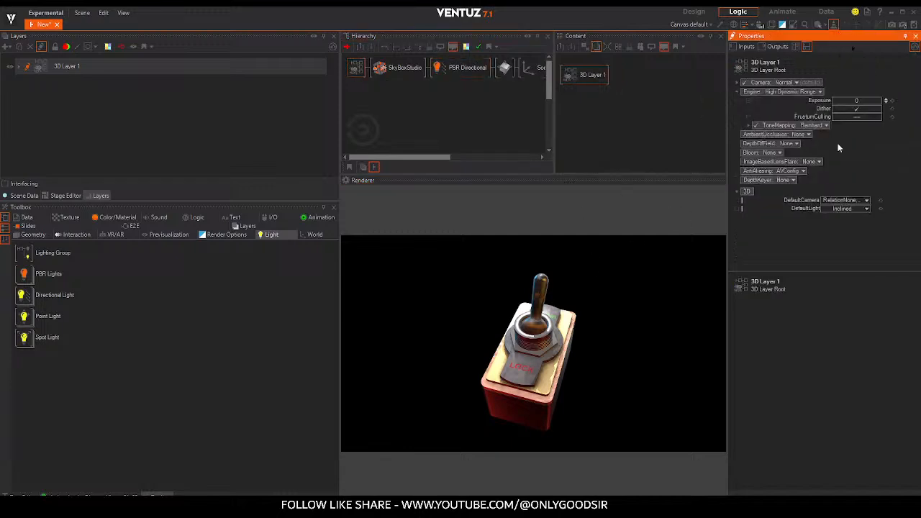
pyautogui.moveTo(862, 100); pyautogui.dragTo(855, 100)
pyautogui.moveTo(527, 397)
pyautogui.mouseDown()
pyautogui.moveTo(482, 381)
pyautogui.moveTo(515, 408)
pyautogui.moveTo(520, 385)
pyautogui.moveTo(514, 398)
pyautogui.mouseUp()
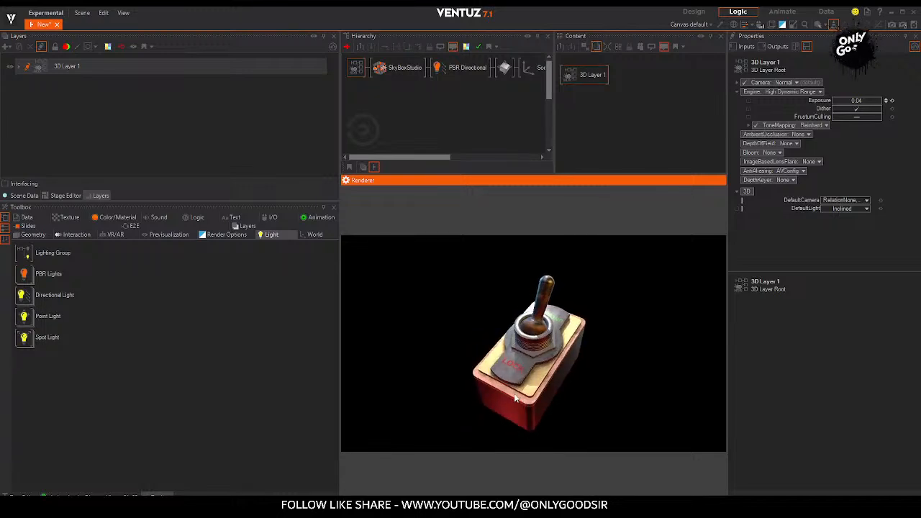
pyautogui.moveTo(546, 375); pyautogui.dragTo(548, 306)
pyautogui.moveTo(548, 369); pyautogui.dragTo(544, 375)
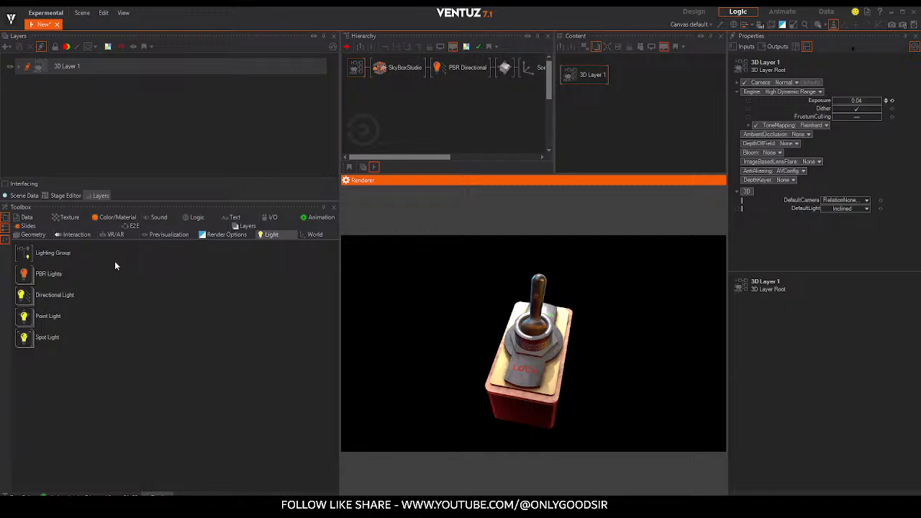
# Step: Add an Axis with a Sphere as a branch beside Scene, setting the axis's Position X to 11.5 and ScalingFactor to 10.2
pyautogui.click(311, 234)
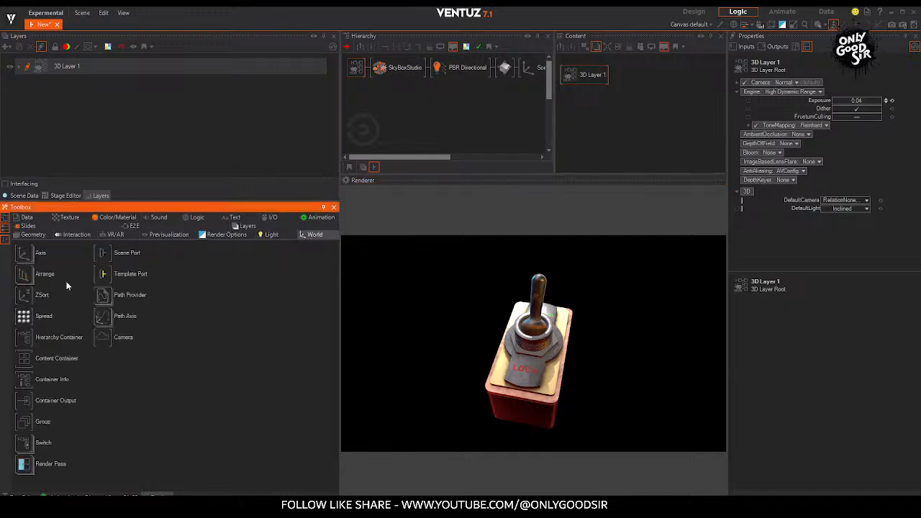
pyautogui.moveTo(24, 252); pyautogui.dragTo(504, 72)
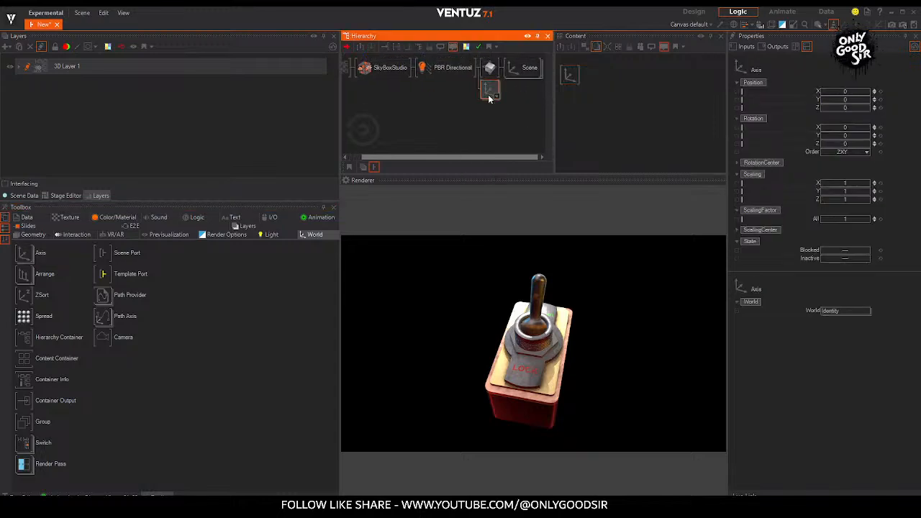
pyautogui.click(38, 236)
pyautogui.moveTo(28, 337); pyautogui.dragTo(494, 101)
pyautogui.click(495, 92)
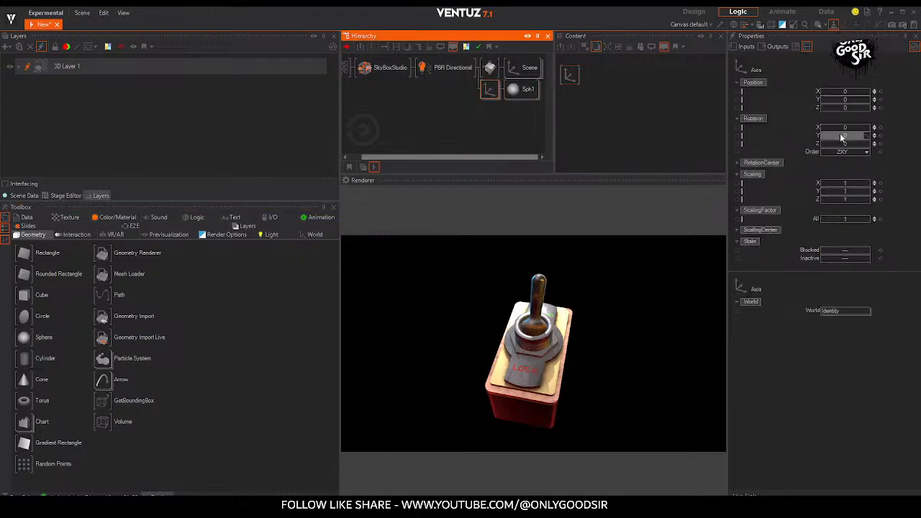
pyautogui.moveTo(839, 93); pyautogui.dragTo(856, 93)
pyautogui.moveTo(841, 216)
pyautogui.mouseDown()
pyautogui.moveTo(872, 218)
pyautogui.moveTo(847, 219)
pyautogui.mouseUp()
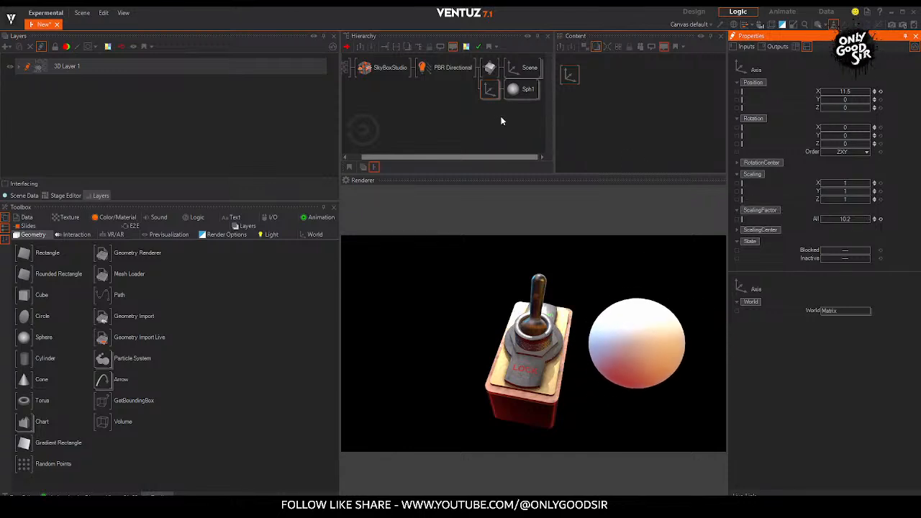
# Step: Bring the new axis into the lever's Sphere content graph and bind its ScalingFactor to Animation1
pyautogui.click(464, 107)
pyautogui.click(538, 75)
pyautogui.moveTo(534, 105); pyautogui.dragTo(415, 90, button='middle')
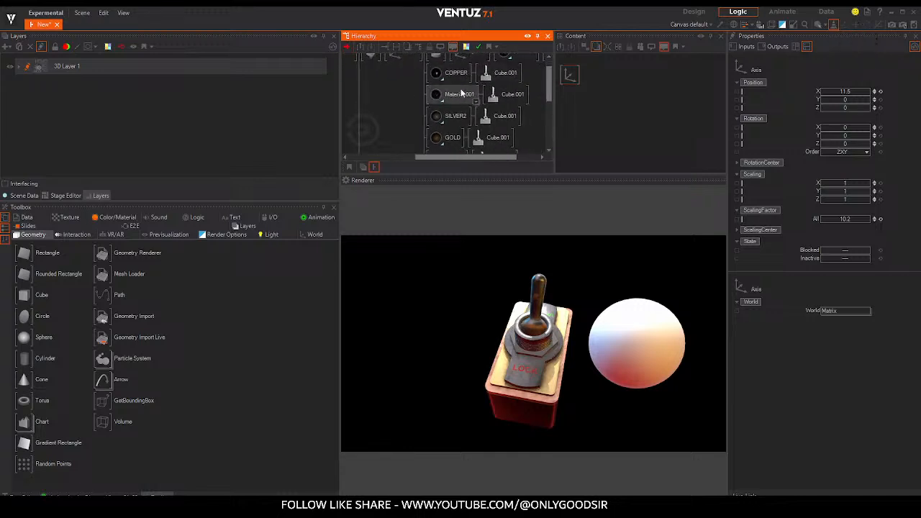
pyautogui.scroll(1, 464, 88)
pyautogui.click(466, 67)
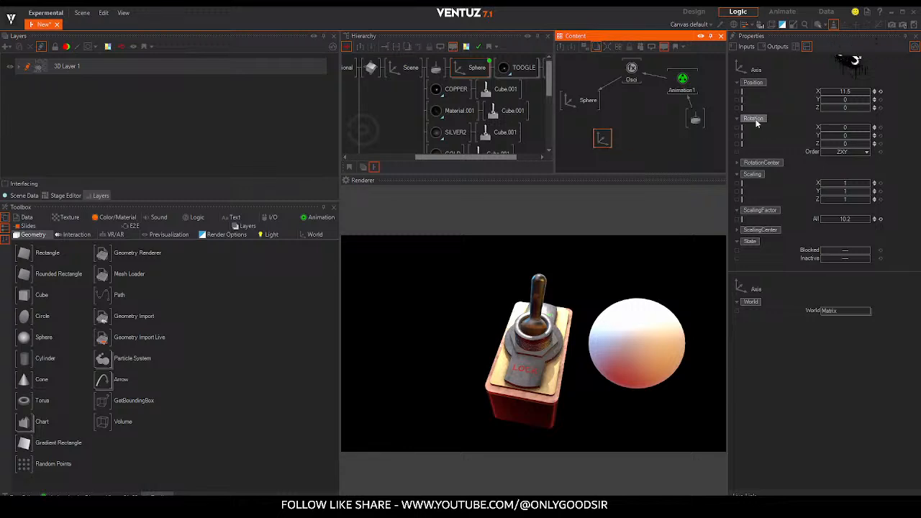
pyautogui.click(682, 79)
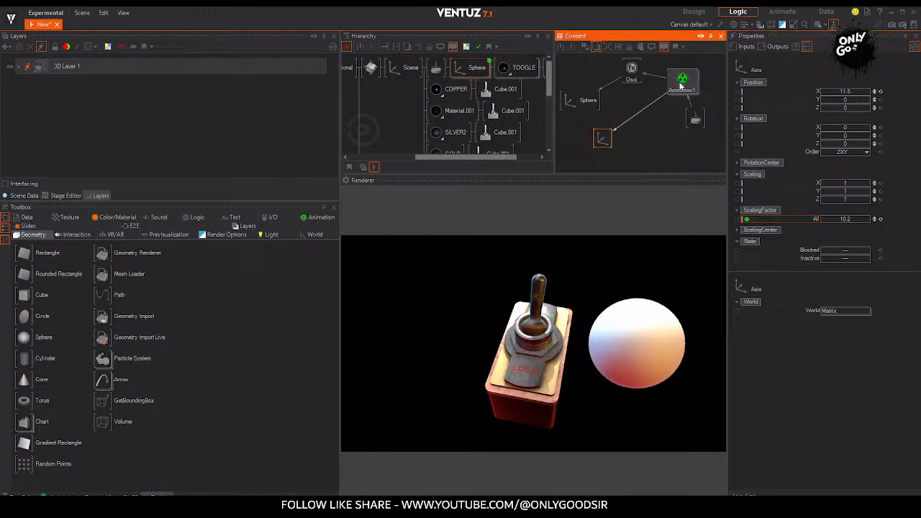
# Step: In Animation1's time view, keyframe the new axis's ScalingFactor to 14.79 at S1 and 6.65 at S2
pyautogui.click(60, 497)
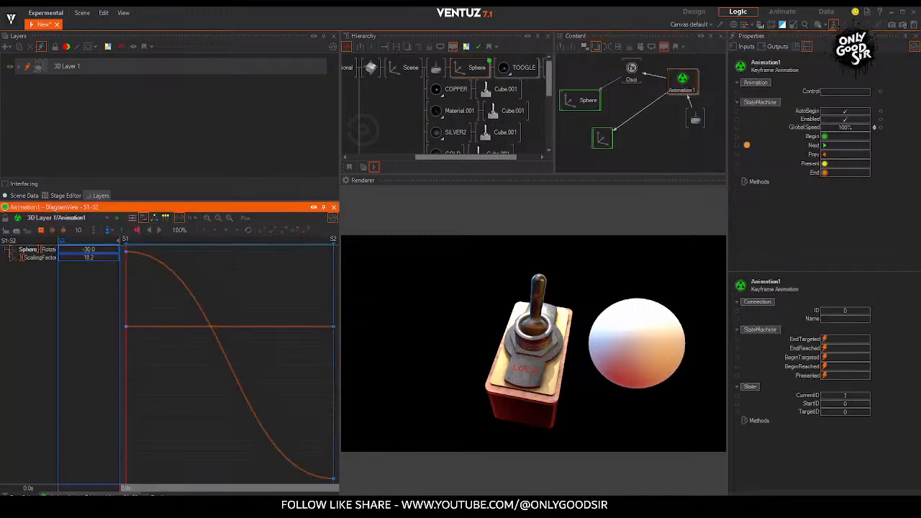
pyautogui.click(133, 218)
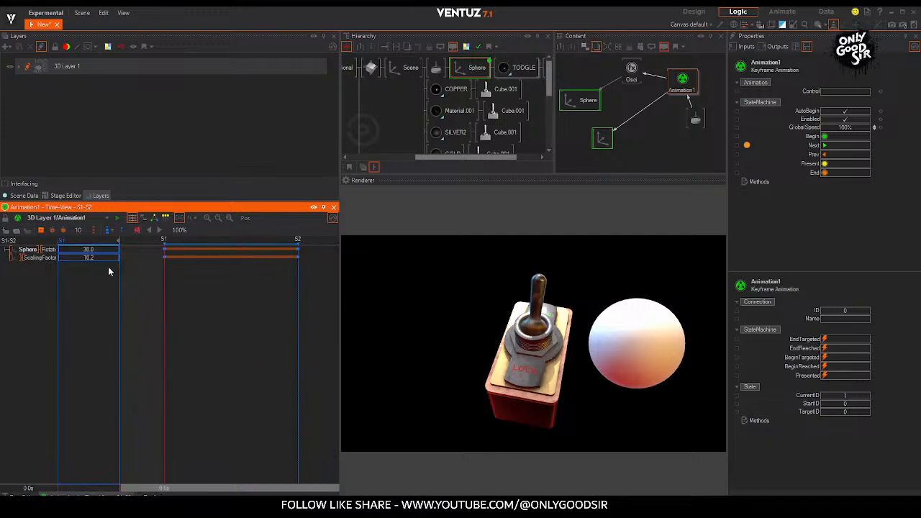
pyautogui.moveTo(229, 306); pyautogui.dragTo(295, 305)
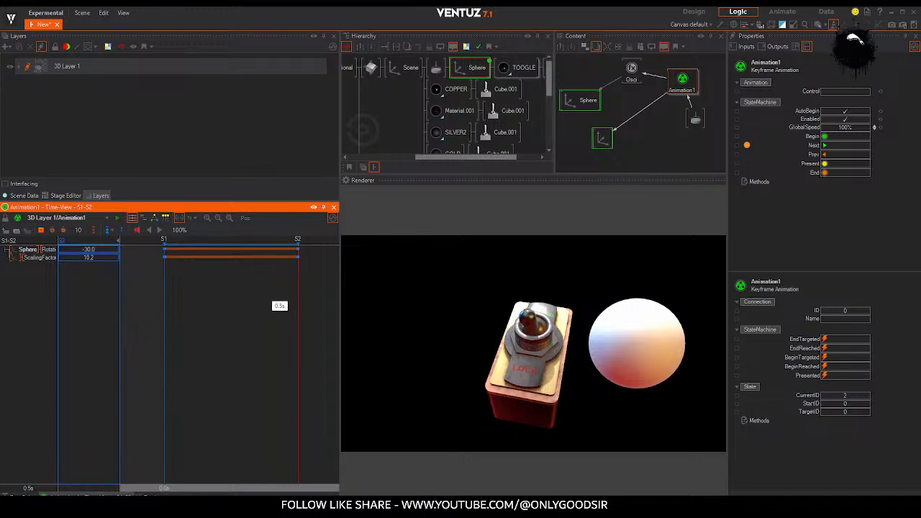
pyautogui.moveTo(246, 326); pyautogui.dragTo(153, 310)
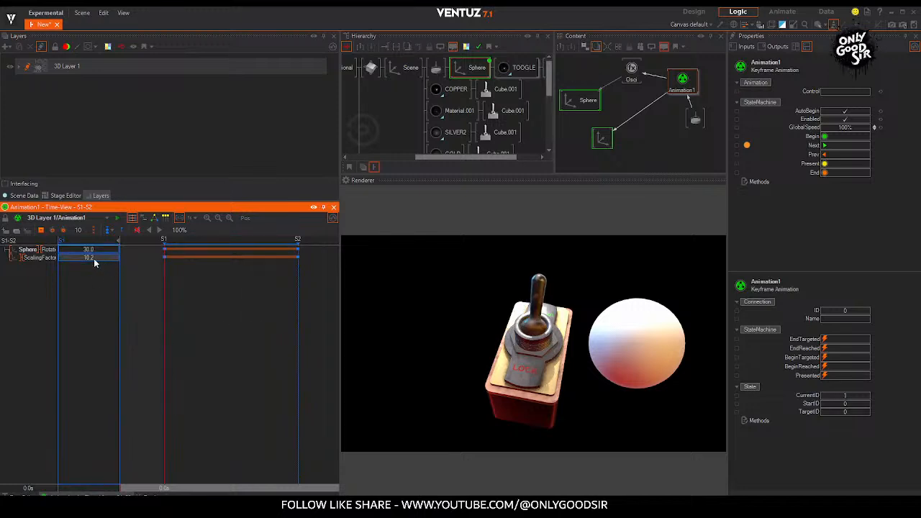
pyautogui.moveTo(220, 312); pyautogui.dragTo(296, 309)
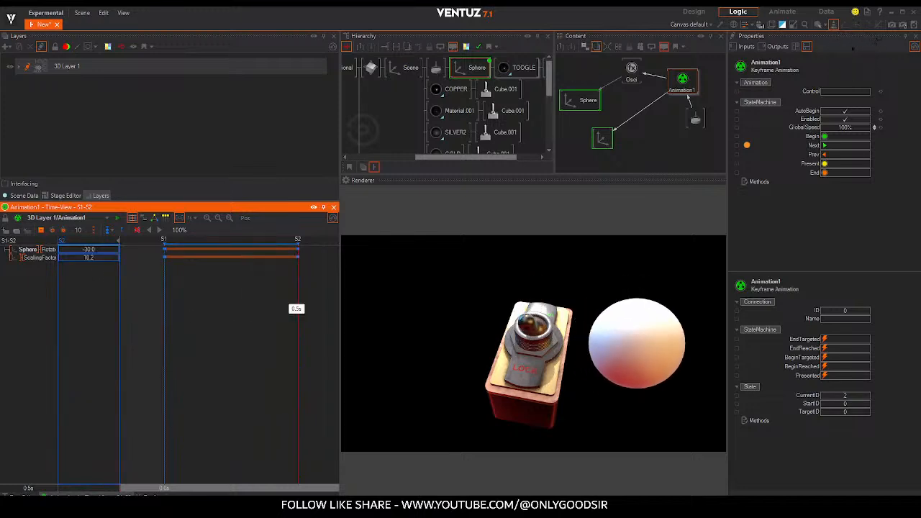
pyautogui.moveTo(108, 258); pyautogui.dragTo(60, 257)
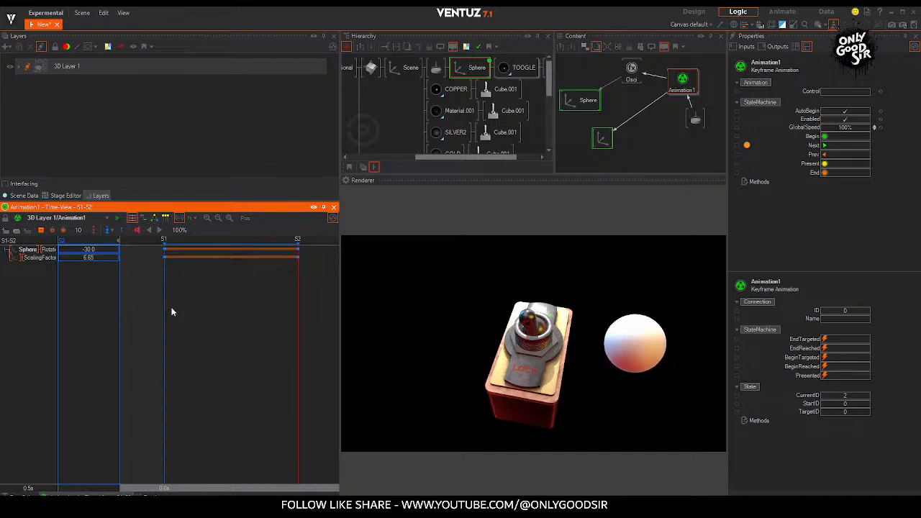
pyautogui.click(530, 329)
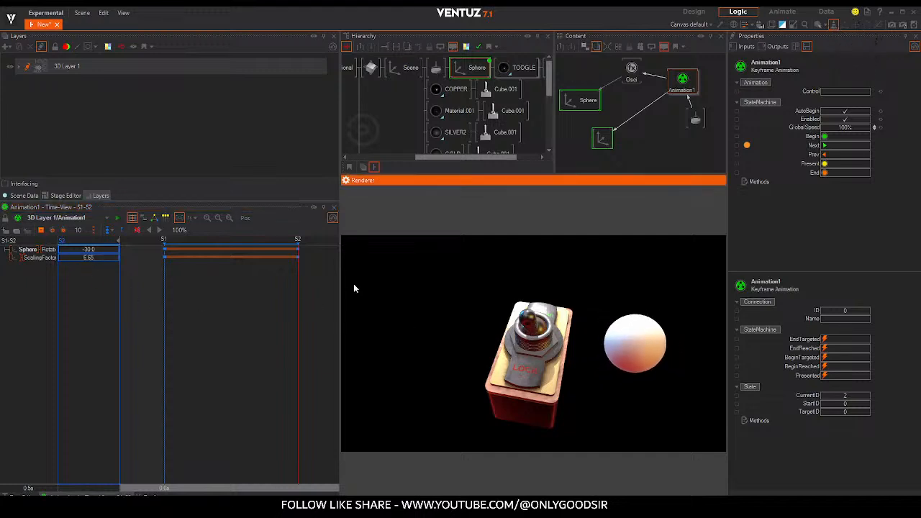
pyautogui.moveTo(297, 301); pyautogui.dragTo(172, 309)
# Step: Orbit the switch and tap the lever repeatedly to check that the sphere's size changes with it
pyautogui.moveTo(541, 296); pyautogui.dragTo(519, 365)
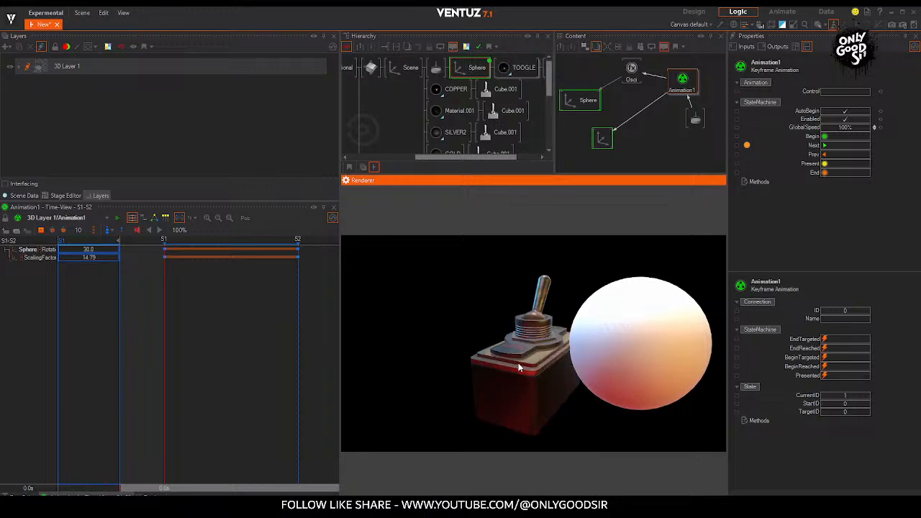
pyautogui.click(533, 306)
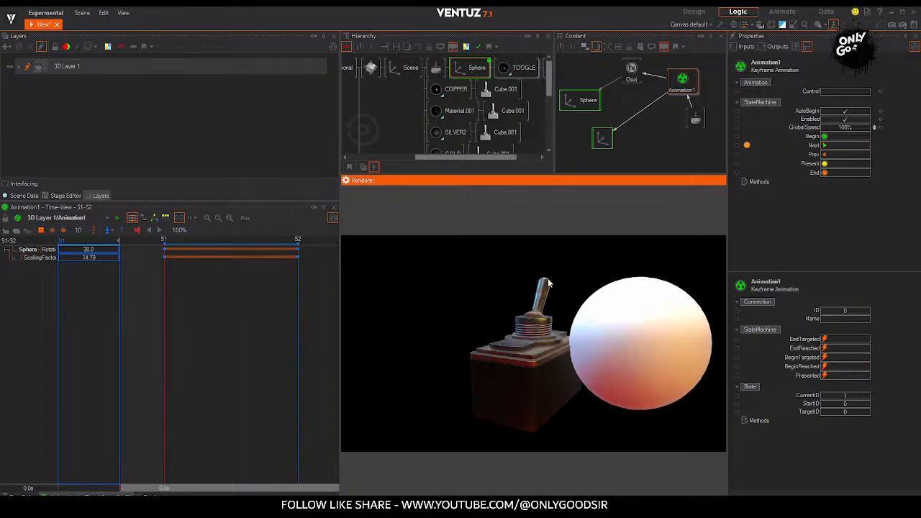
pyautogui.click(548, 293)
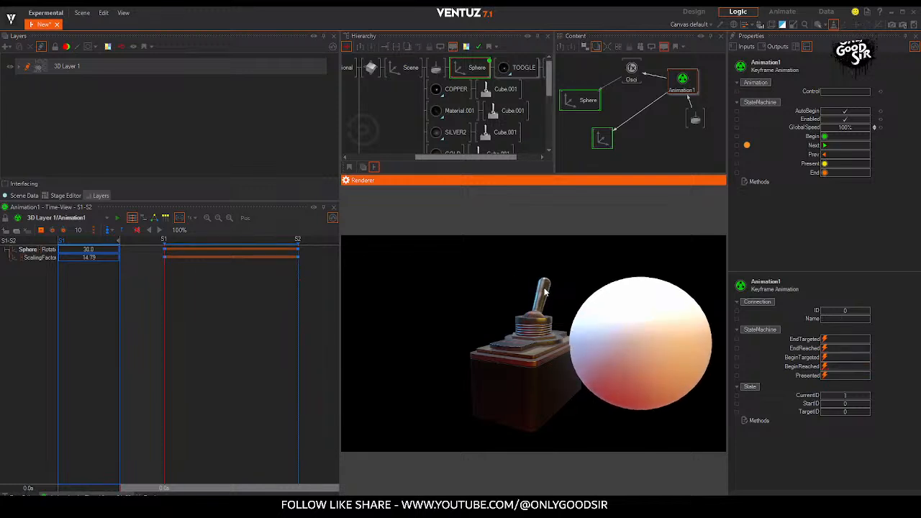
pyautogui.click(545, 292)
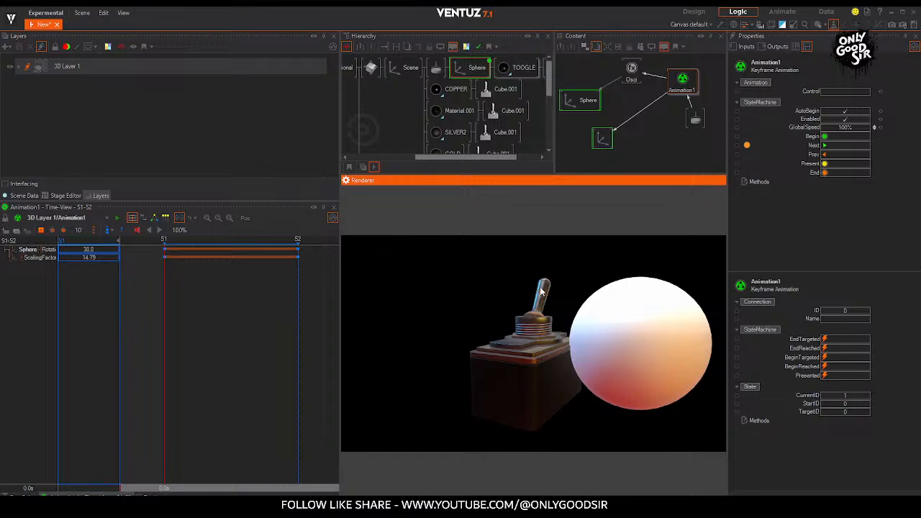
pyautogui.doubleClick(541, 289)
pyautogui.click(540, 292)
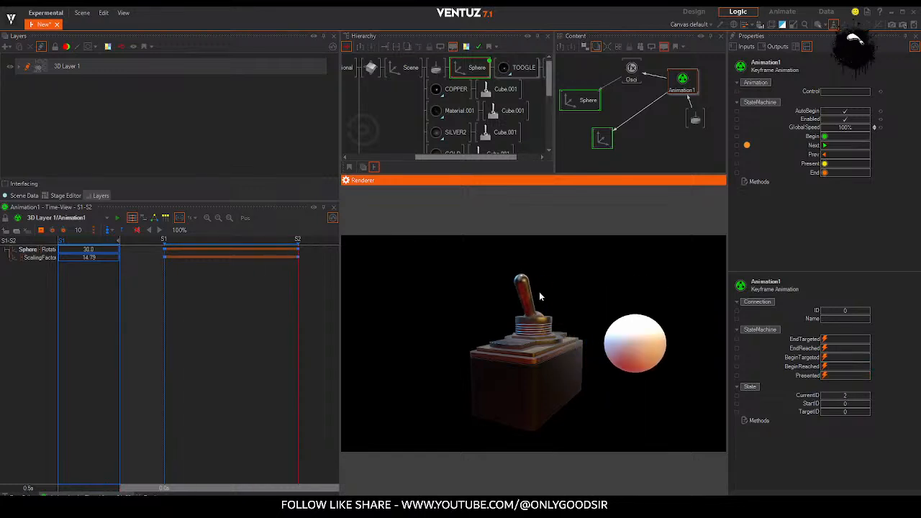
# Step: Select the Touch Button before the lever's Sphere axis and tap the lever to examine the button's touch outputs
pyautogui.click(435, 67)
pyautogui.moveTo(696, 118); pyautogui.dragTo(715, 139)
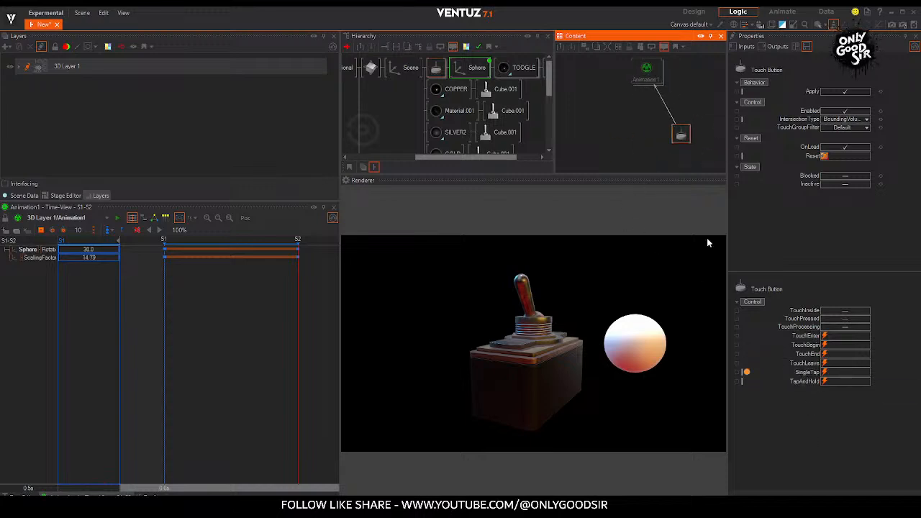
pyautogui.click(524, 302)
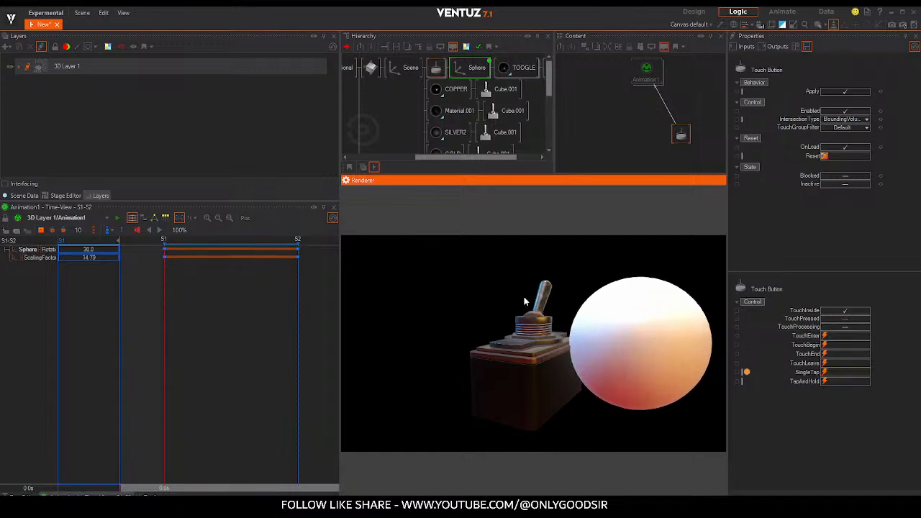
pyautogui.click(524, 301)
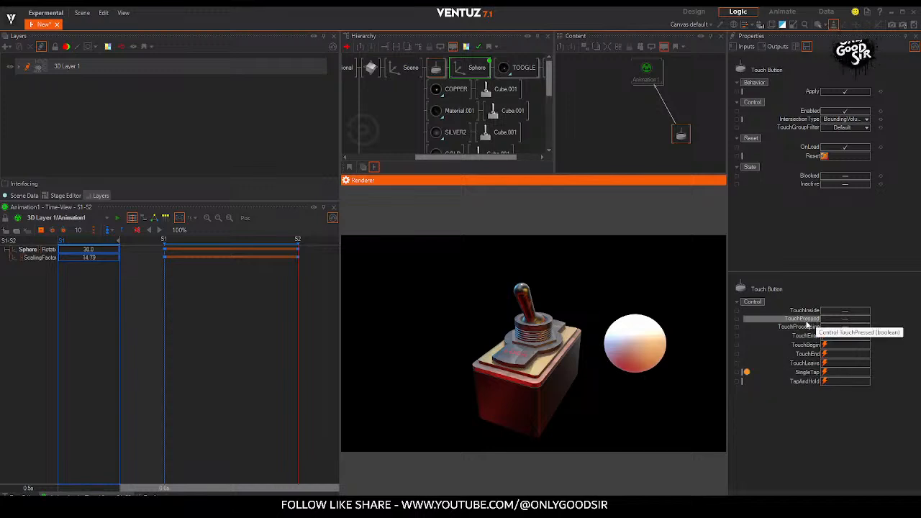
# Step: Add an Event node near the Touch Button in its content graph and select the Touch Button
pyautogui.click(683, 101)
pyautogui.write('osc')
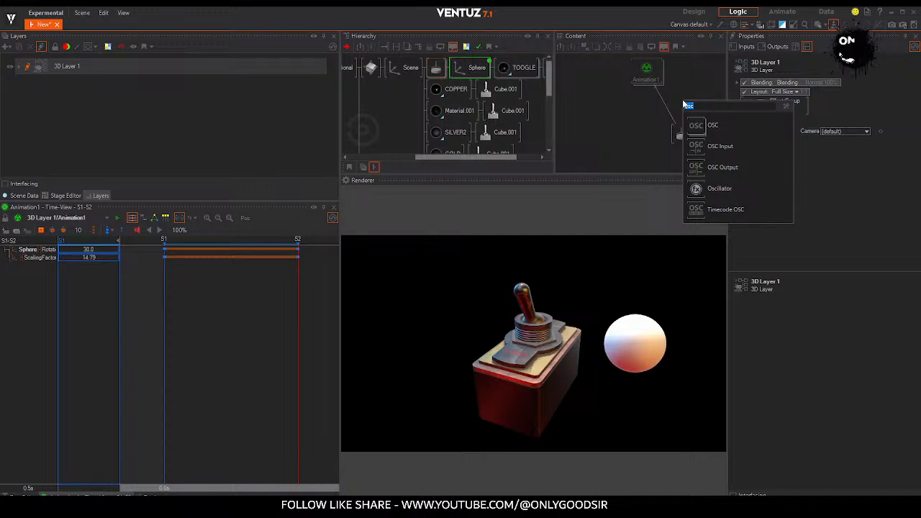
pyautogui.write('event')
pyautogui.press('Return')
pyautogui.click(685, 139)
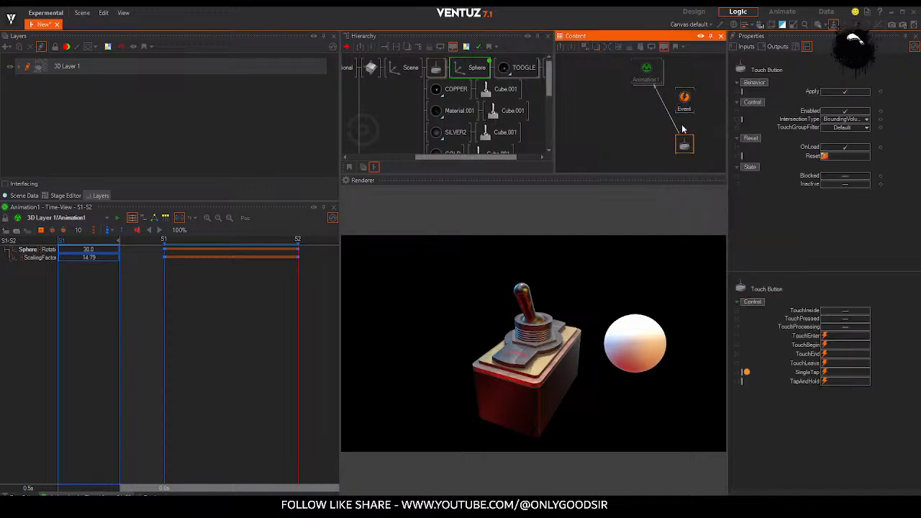
# Step: Remove the link between the Touch Button and Animation1, and bind the Event's Shot to the Touch Button's TouchPressed
pyautogui.click(671, 120)
pyautogui.click(675, 140)
pyautogui.keyDown('ctrl'); pyautogui.click(470, 68); pyautogui.keyUp('ctrl')
pyautogui.click(657, 118)
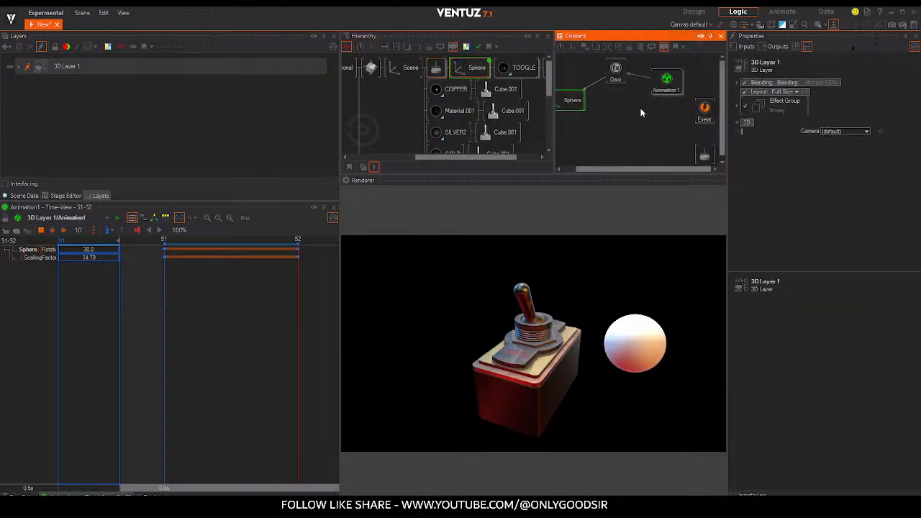
pyautogui.click(704, 109)
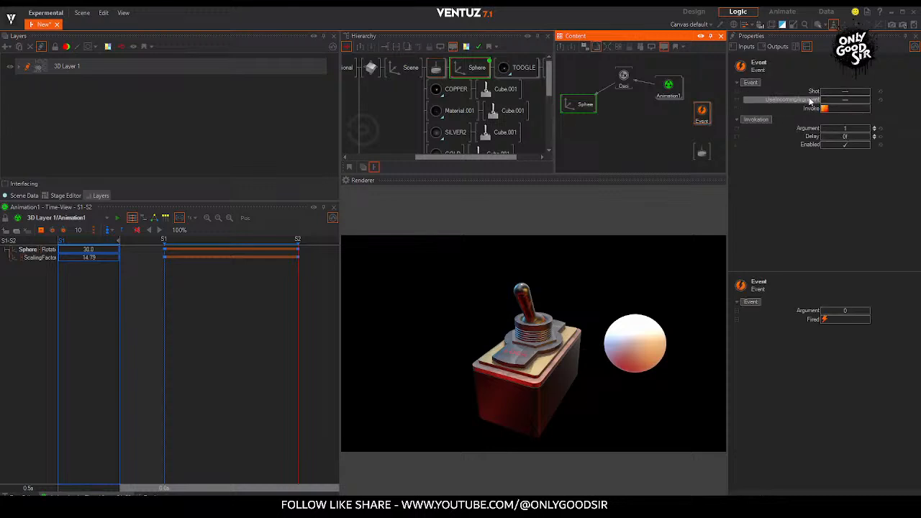
pyautogui.click(702, 154)
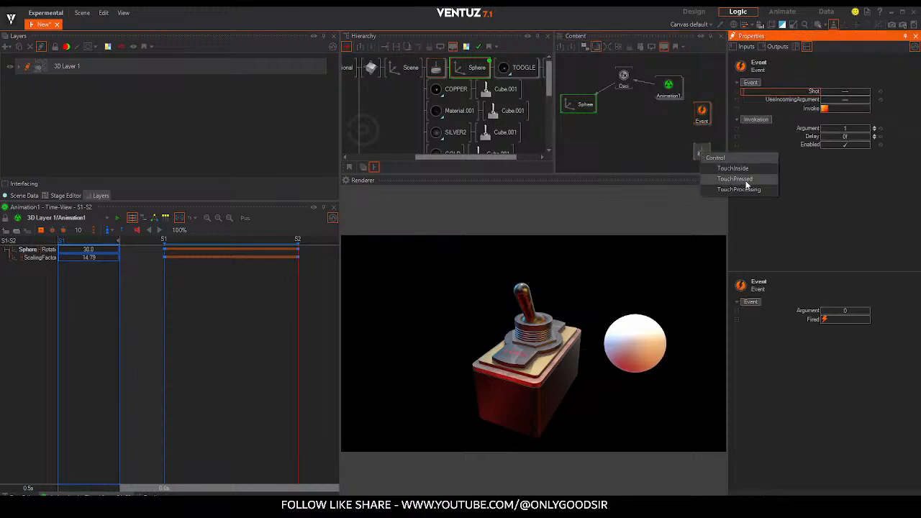
pyautogui.click(742, 179)
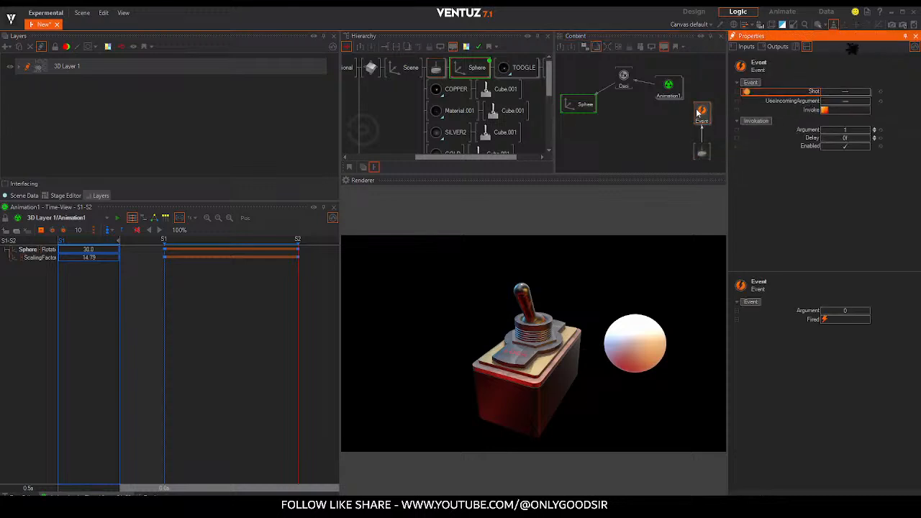
# Step: Tap the lever and orbit the switch to check that the Event fires on touch
pyautogui.click(523, 346)
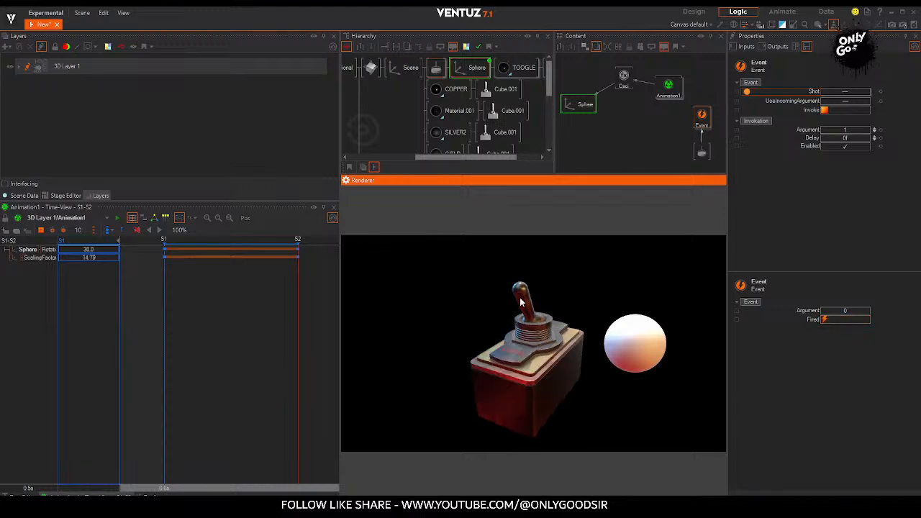
pyautogui.click(526, 311)
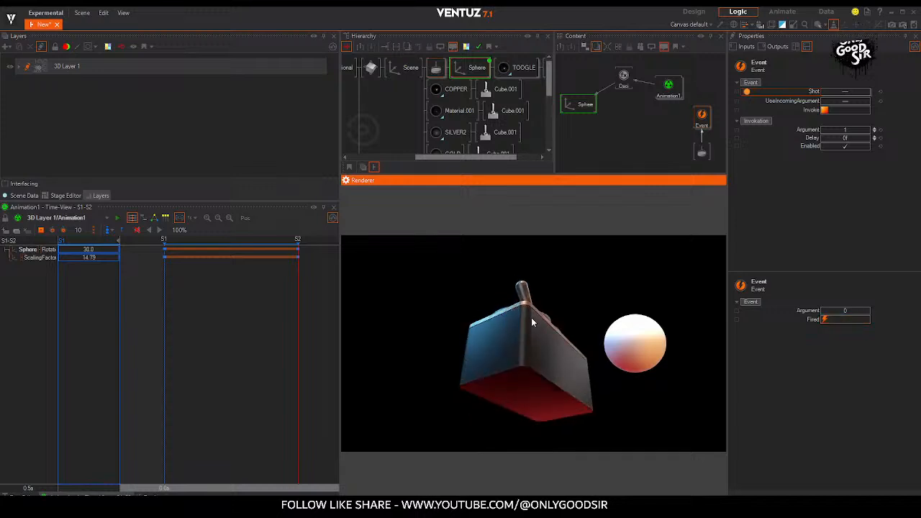
pyautogui.click(530, 300)
pyautogui.click(528, 310)
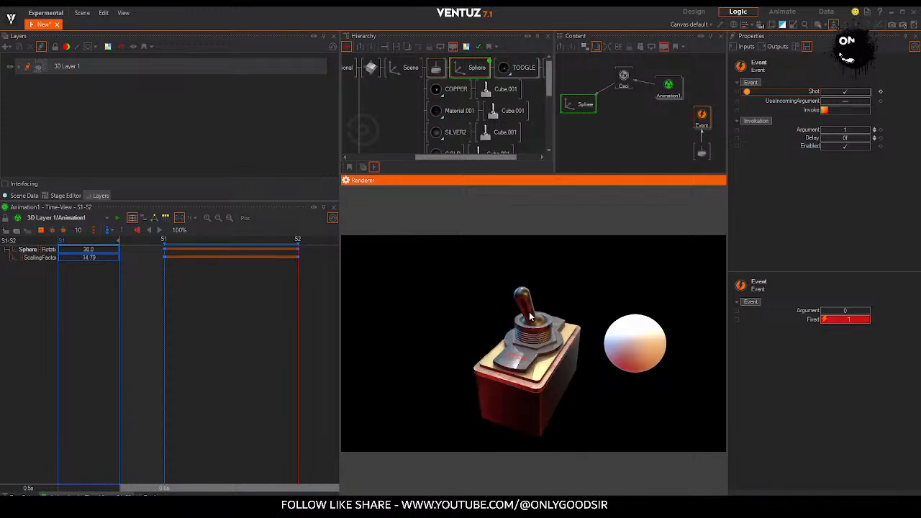
# Step: Bind Animation1's Next method to the Event node so that the event advances the lever animation
pyautogui.click(702, 115)
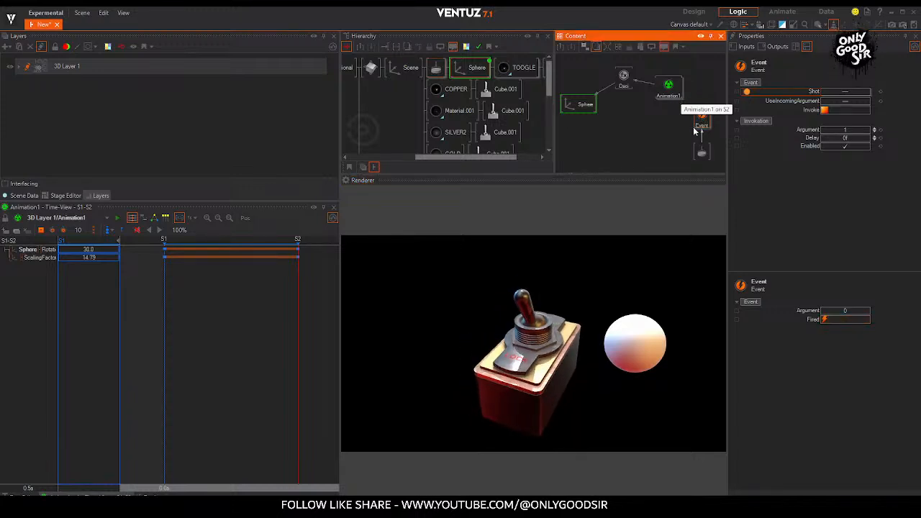
pyautogui.click(669, 86)
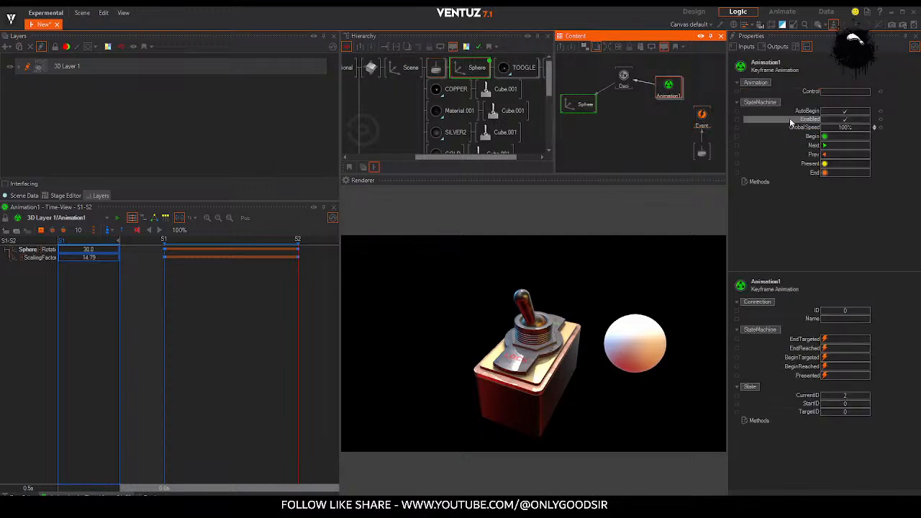
pyautogui.moveTo(806, 145); pyautogui.dragTo(676, 141)
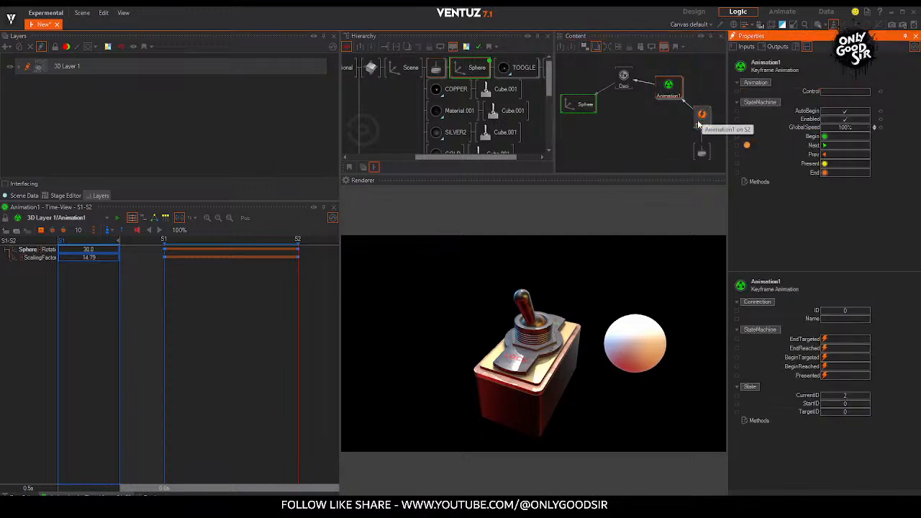
# Step: Tap the lever repeatedly and orbit the switch to check that both lever and sphere respond through the Event
pyautogui.click(532, 316)
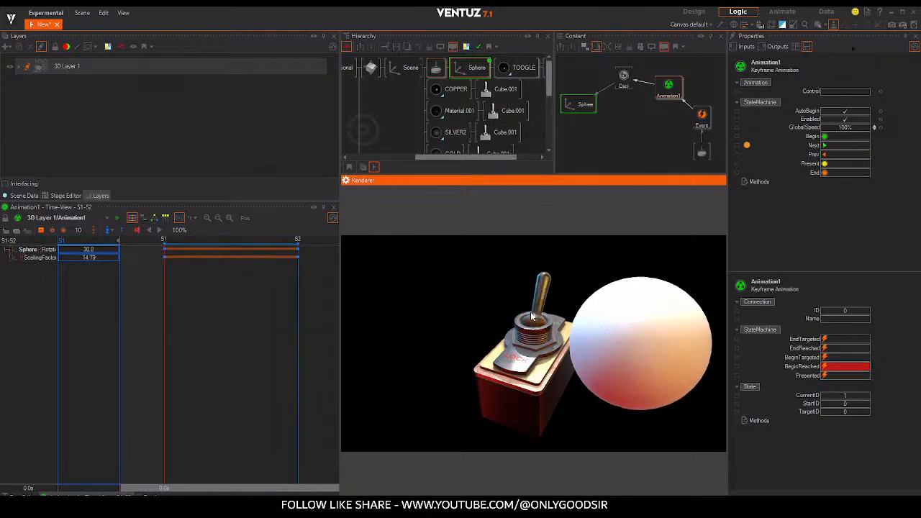
pyautogui.click(532, 317)
pyautogui.click(533, 315)
pyautogui.click(534, 315)
pyautogui.click(534, 314)
pyautogui.click(535, 313)
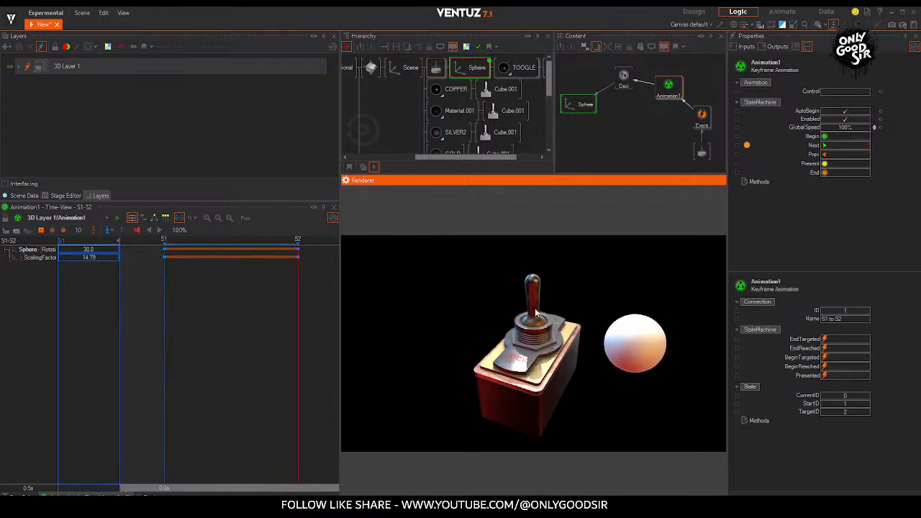
pyautogui.click(536, 309)
pyautogui.click(537, 308)
pyautogui.click(537, 305)
pyautogui.click(539, 301)
pyautogui.click(540, 297)
pyautogui.click(543, 295)
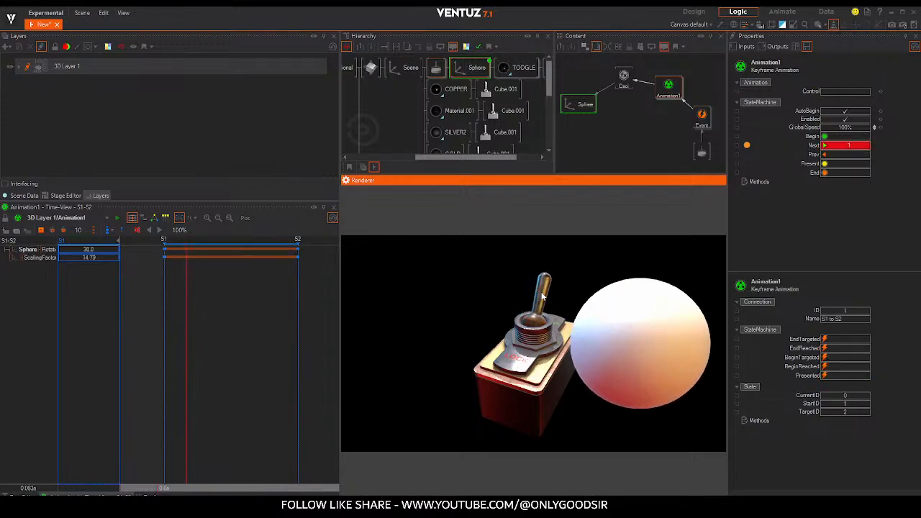
pyautogui.click(543, 298)
pyautogui.click(542, 299)
pyautogui.click(542, 300)
pyautogui.click(542, 302)
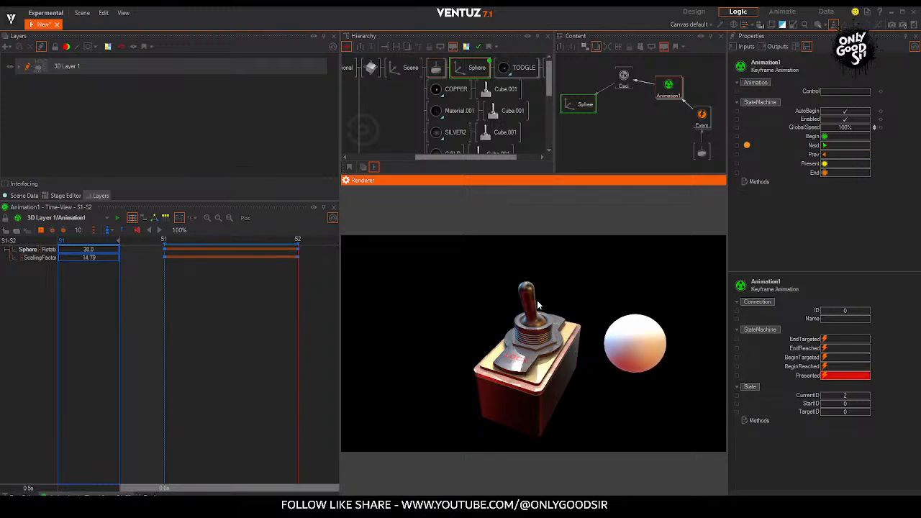
pyautogui.moveTo(536, 374); pyautogui.dragTo(606, 314)
pyautogui.click(550, 301)
pyautogui.click(535, 305)
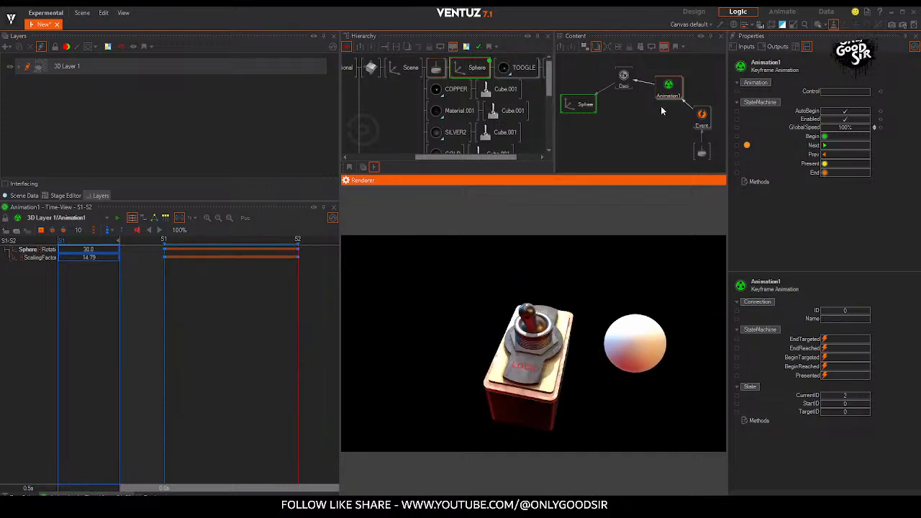
# Step: Delete the ScalingFactor channel from Animation1 and confirm the deletion
pyautogui.click(30, 262)
pyautogui.press('Delete')
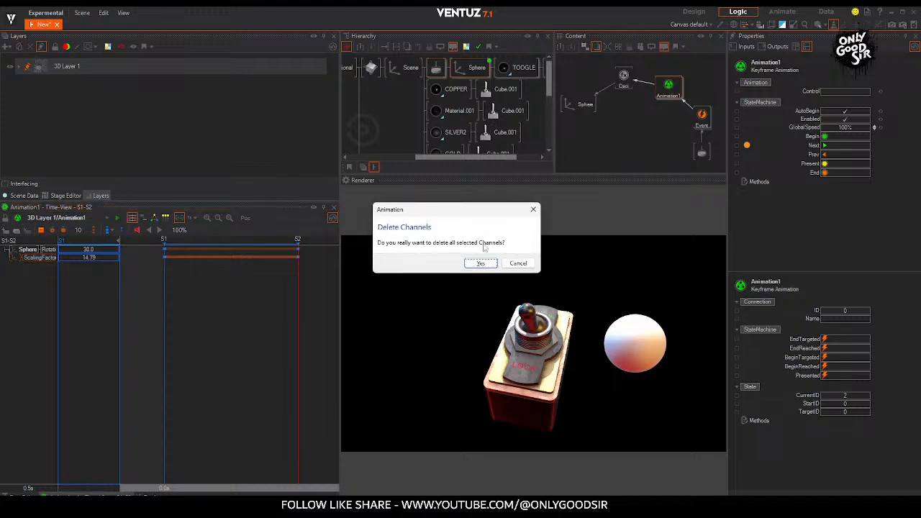
pyautogui.click(481, 263)
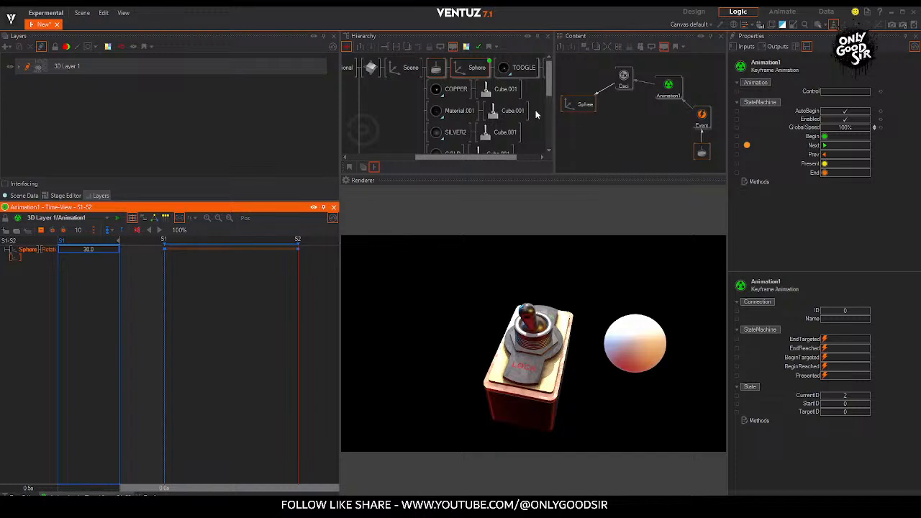
# Step: Select the axis above the white sphere in the hierarchy and set its Position Y to 8
pyautogui.doubleClick(395, 74)
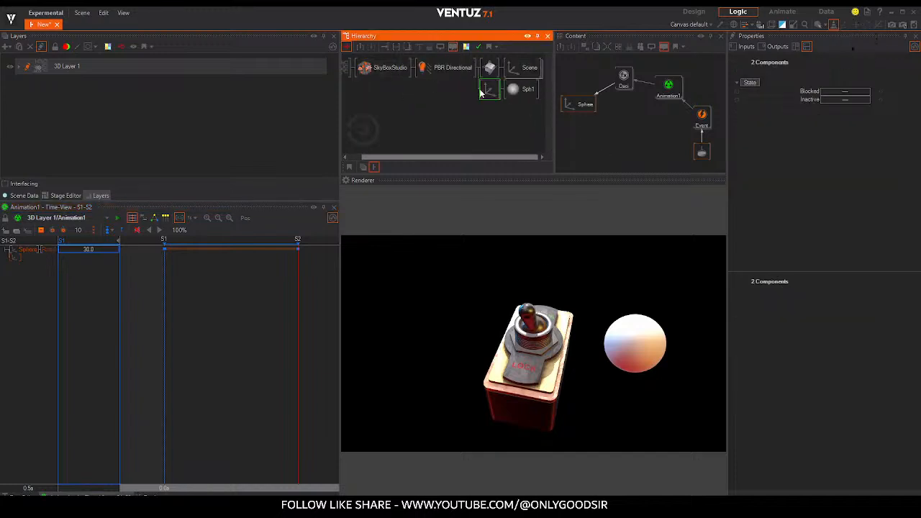
pyautogui.click(484, 90)
pyautogui.click(489, 94)
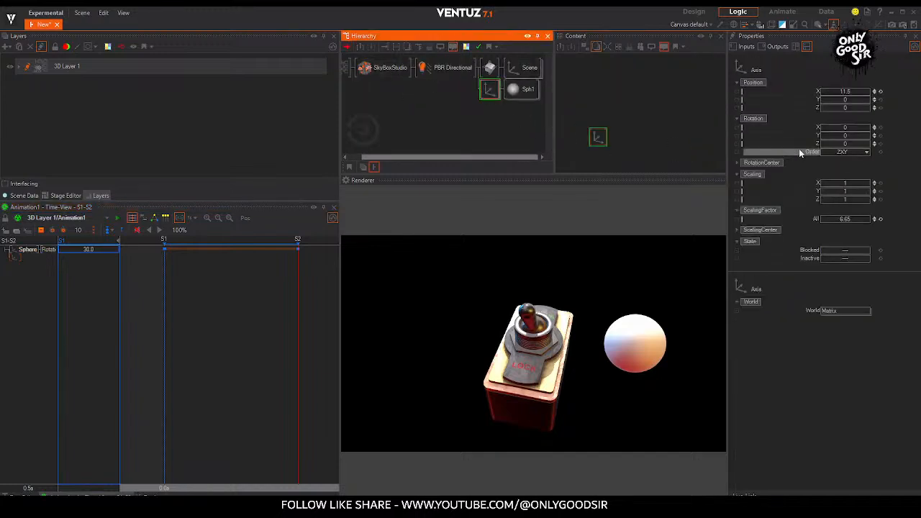
pyautogui.moveTo(855, 103); pyautogui.dragTo(877, 99)
# Step: Add a Keyframe Animation beside the white sphere's axis and bind the axis's Position X to it
pyautogui.click(636, 131)
pyautogui.doubleClick(637, 131)
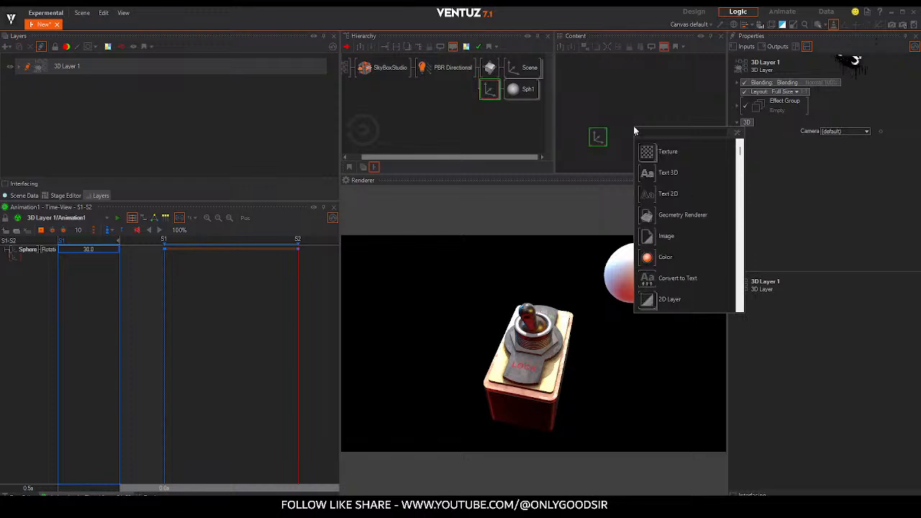
pyautogui.write('key')
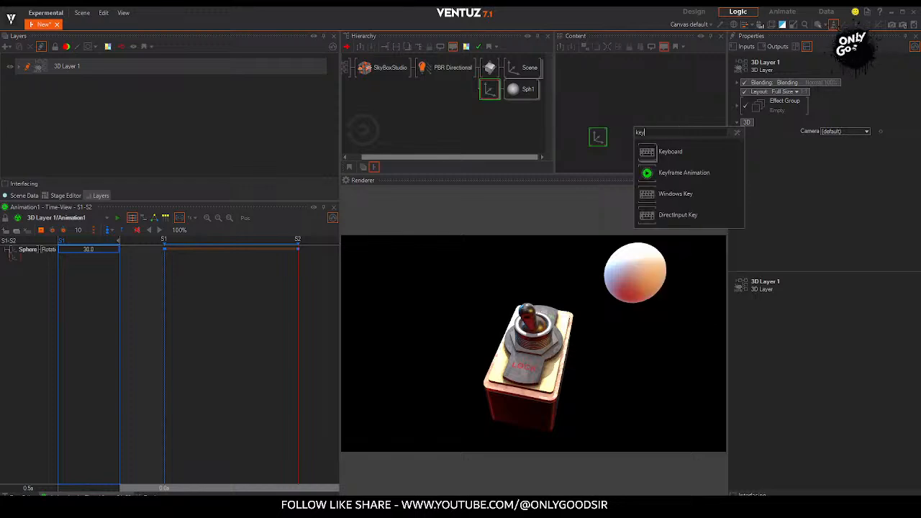
pyautogui.click(684, 173)
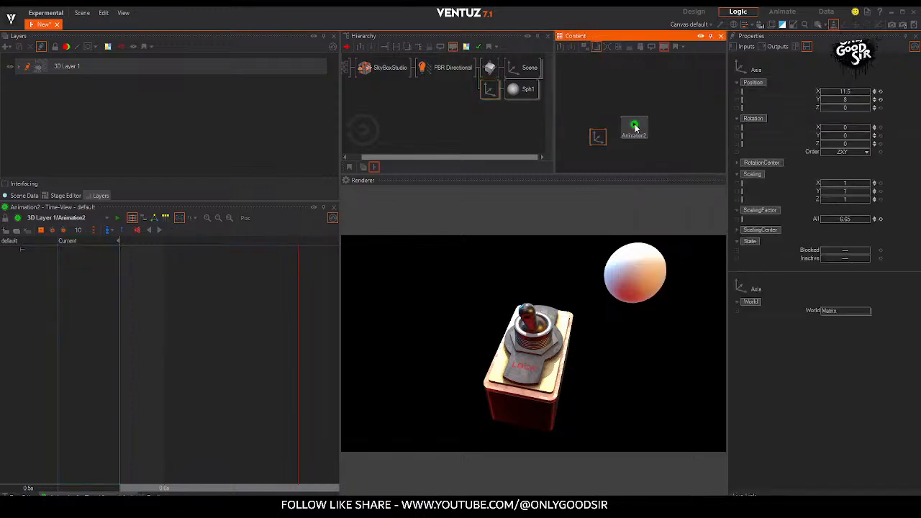
pyautogui.click(598, 139)
pyautogui.moveTo(811, 92); pyautogui.dragTo(638, 139)
pyautogui.click(641, 146)
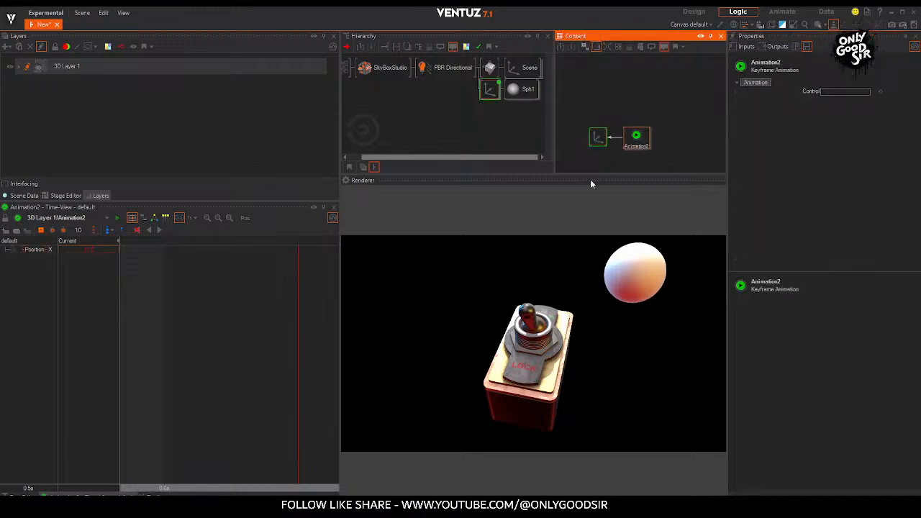
# Step: Keyframe the axis's Position X at 11.5 for state S1 and -16.9 for S2, and arrange the two states in the logic view
pyautogui.moveTo(203, 391); pyautogui.dragTo(164, 391)
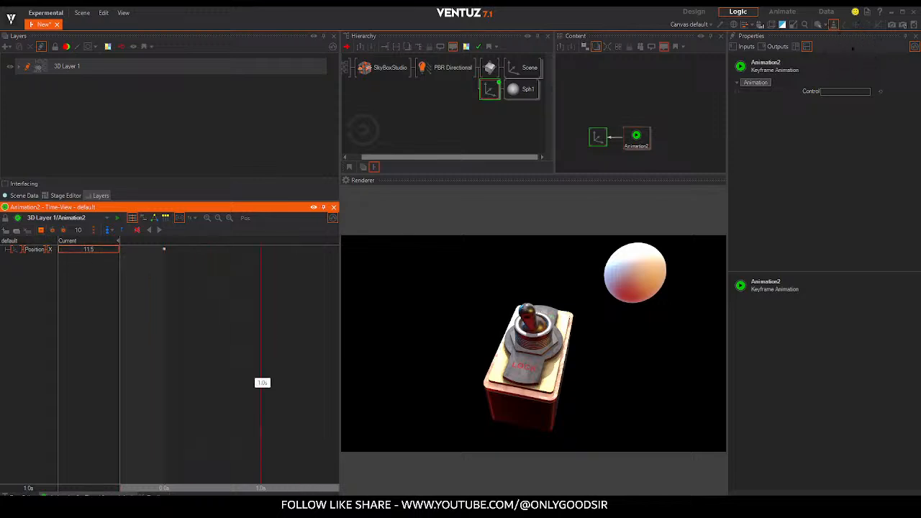
pyautogui.click(52, 231)
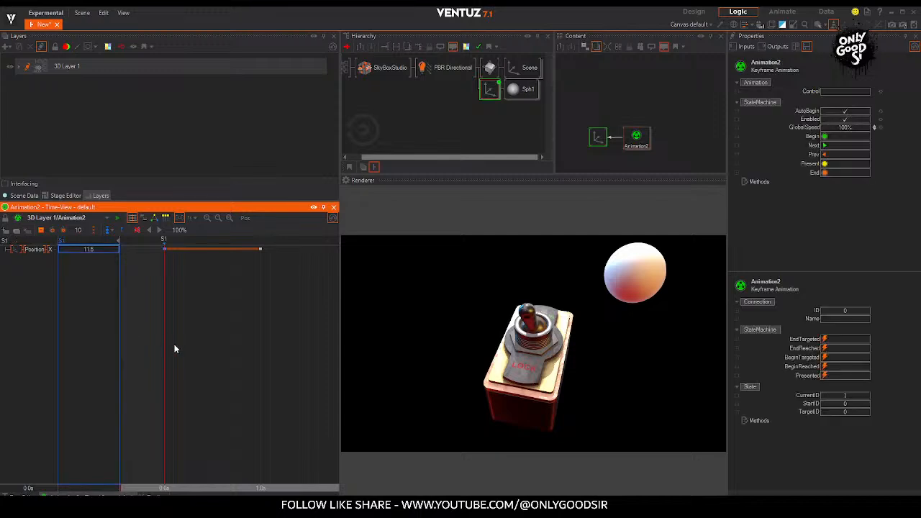
pyautogui.moveTo(174, 344)
pyautogui.mouseDown()
pyautogui.moveTo(270, 343)
pyautogui.moveTo(170, 345)
pyautogui.mouseUp()
pyautogui.click(154, 218)
pyautogui.moveTo(196, 266); pyautogui.dragTo(226, 266)
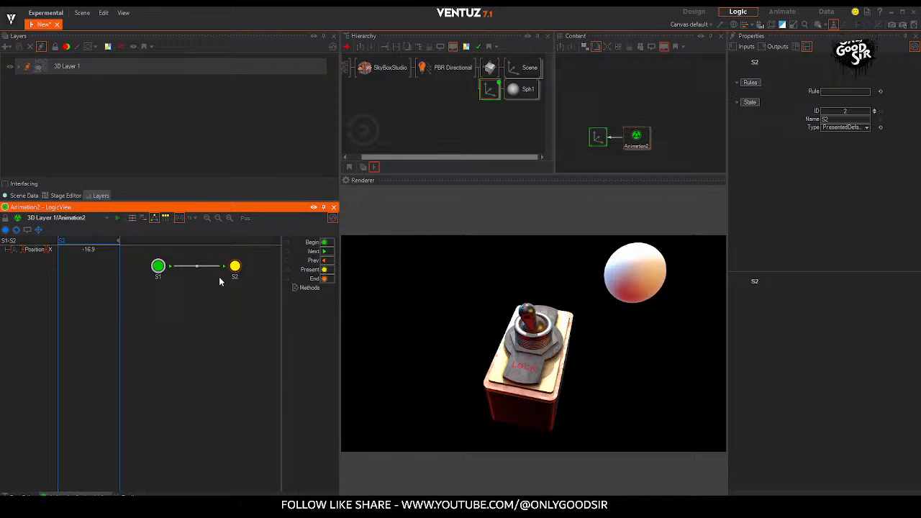
# Step: Rename the white sphere's keyframe animation as BALL
pyautogui.click(636, 147)
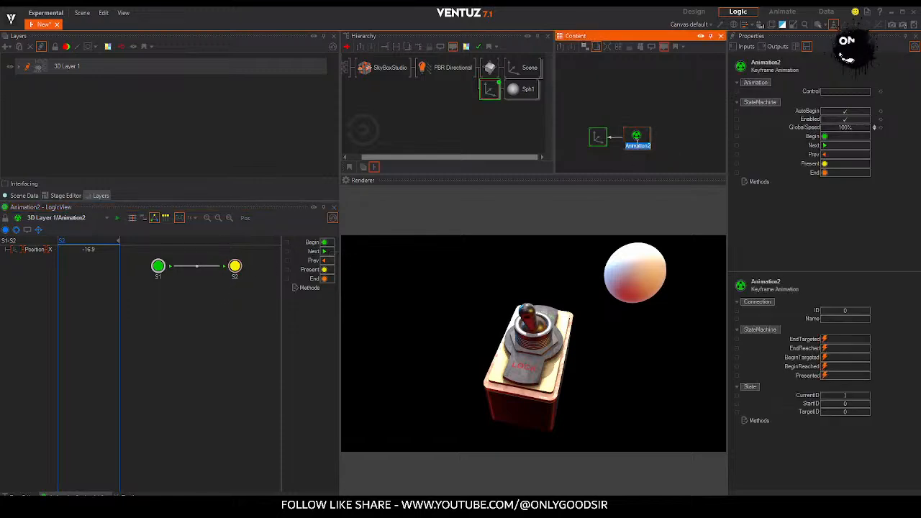
pyautogui.write('BALL')
pyautogui.press('Return')
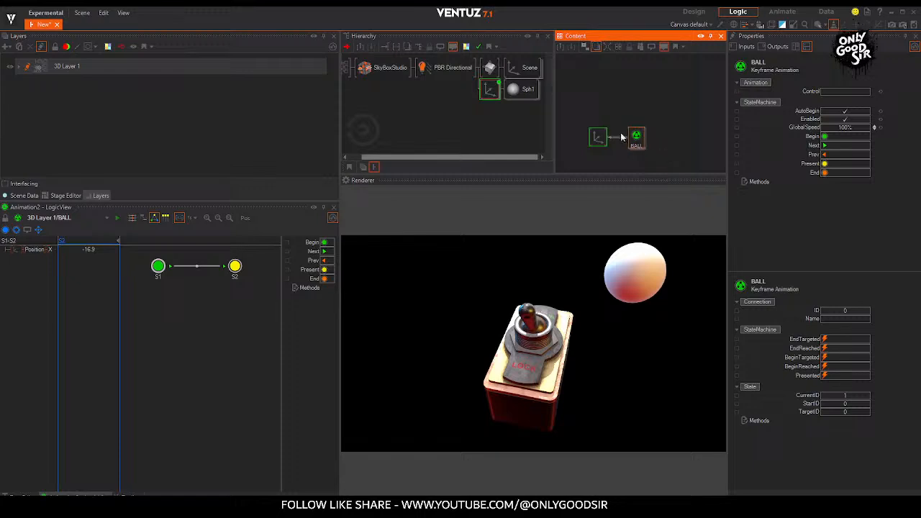
# Step: Show the lever's nodes alongside BALL and bind BALL's Next method to the Event node
pyautogui.doubleClick(513, 89)
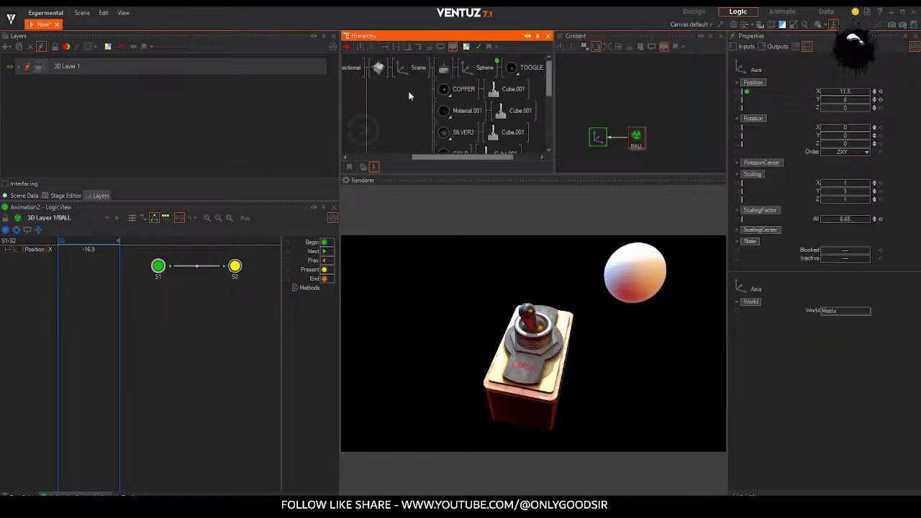
pyautogui.click(636, 137)
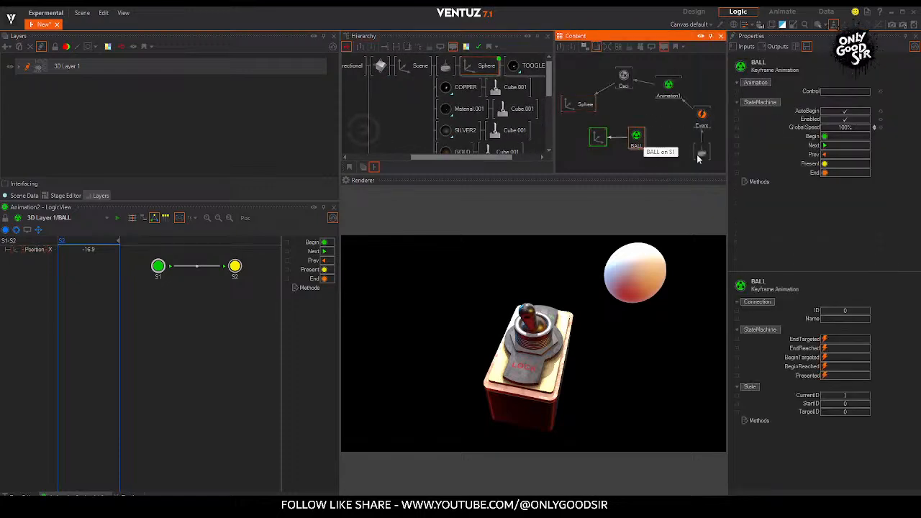
pyautogui.moveTo(827, 146); pyautogui.dragTo(708, 122)
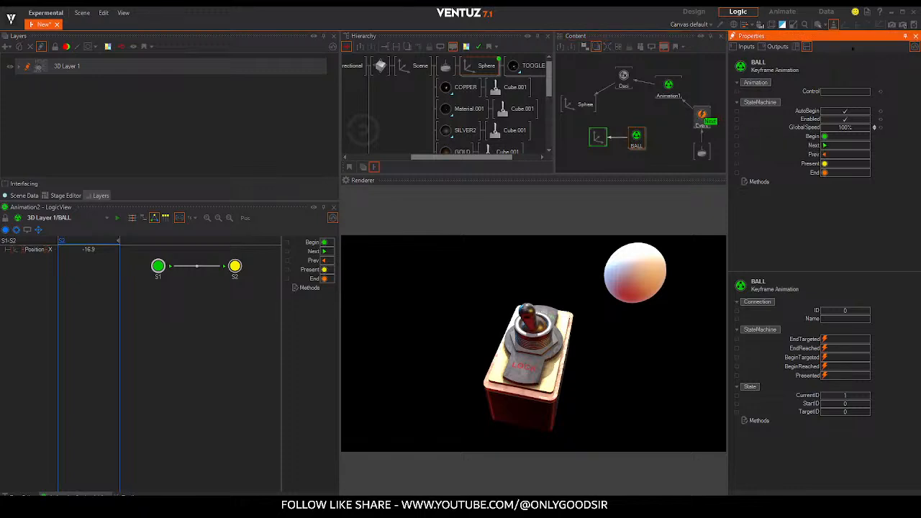
# Step: Tap the lever repeatedly to check that the white sphere moves sideways as the lever flips
pyautogui.click(535, 326)
pyautogui.click(534, 322)
pyautogui.click(532, 319)
pyautogui.click(532, 319)
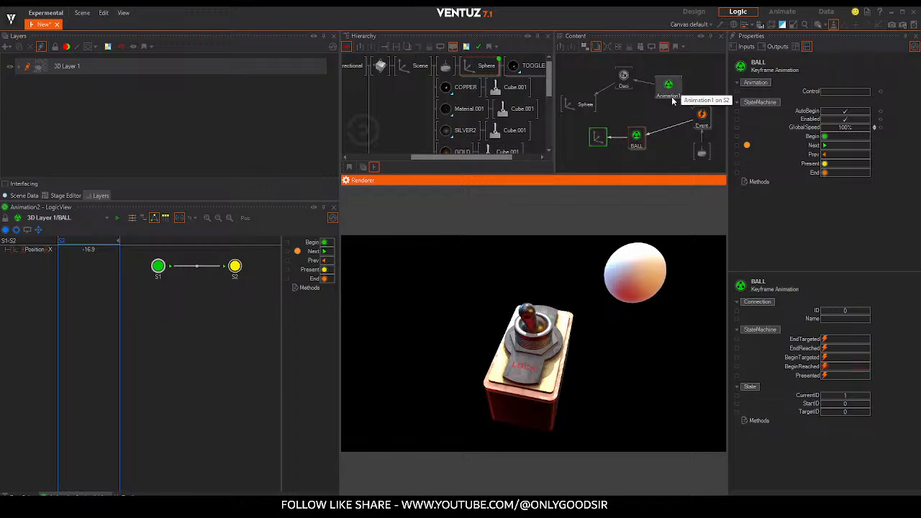
pyautogui.click(527, 316)
pyautogui.click(531, 321)
pyautogui.click(534, 324)
pyautogui.click(536, 325)
pyautogui.click(535, 325)
pyautogui.click(535, 326)
pyautogui.click(534, 326)
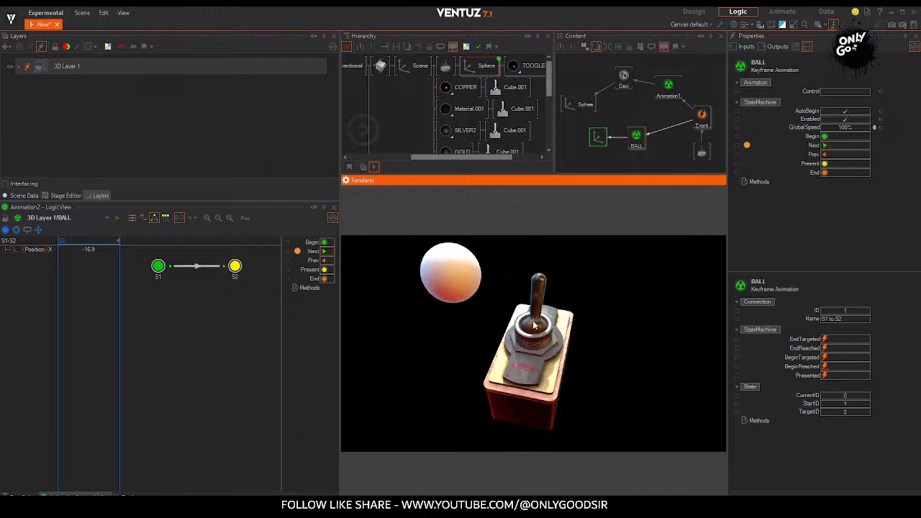
pyautogui.click(534, 325)
pyautogui.click(534, 324)
pyautogui.click(534, 323)
pyautogui.click(534, 322)
pyautogui.click(534, 323)
# Step: Delete the BALL keyframe animation from the content graph
pyautogui.click(664, 139)
pyautogui.moveTo(667, 141); pyautogui.dragTo(663, 136)
pyautogui.press('Delete')
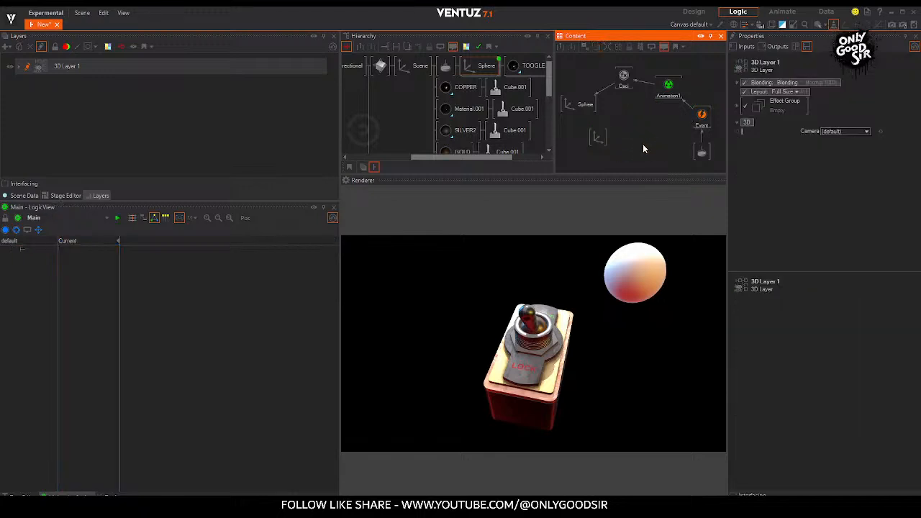
# Step: Add a Linear node to the content graph next to the white sphere's Axis
pyautogui.write('key')
pyautogui.write('lin')
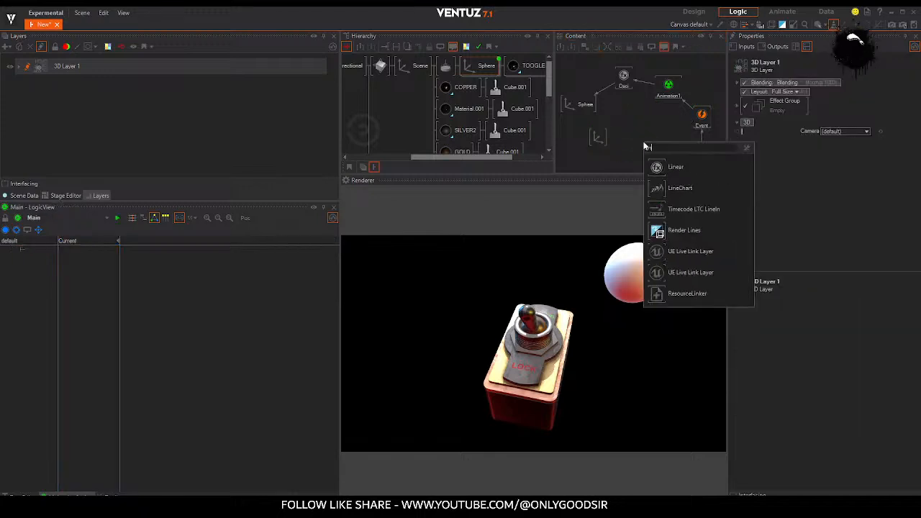
pyautogui.click(692, 163)
pyautogui.click(636, 140)
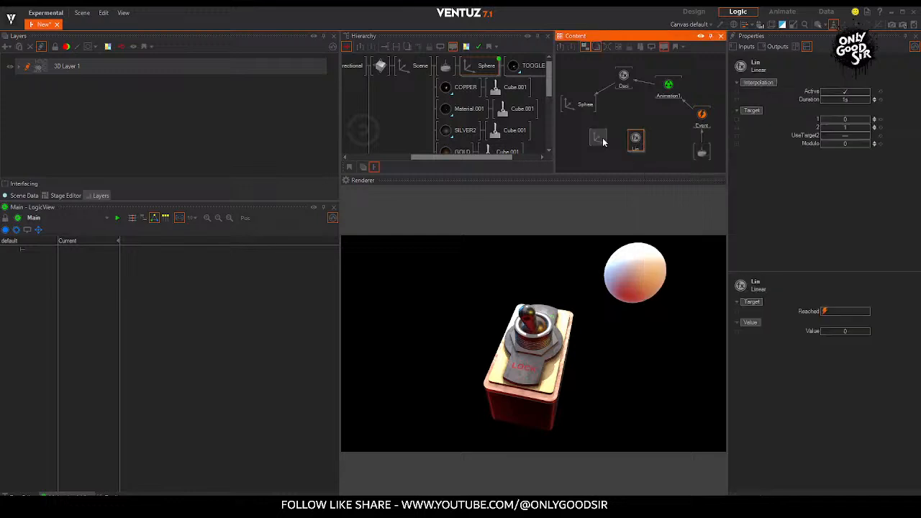
# Step: Try the white sphere's end positions along X and set the Linear node's targets 1 and 2 to -16 and 16
pyautogui.click(607, 141)
pyautogui.moveTo(854, 96); pyautogui.dragTo(826, 93)
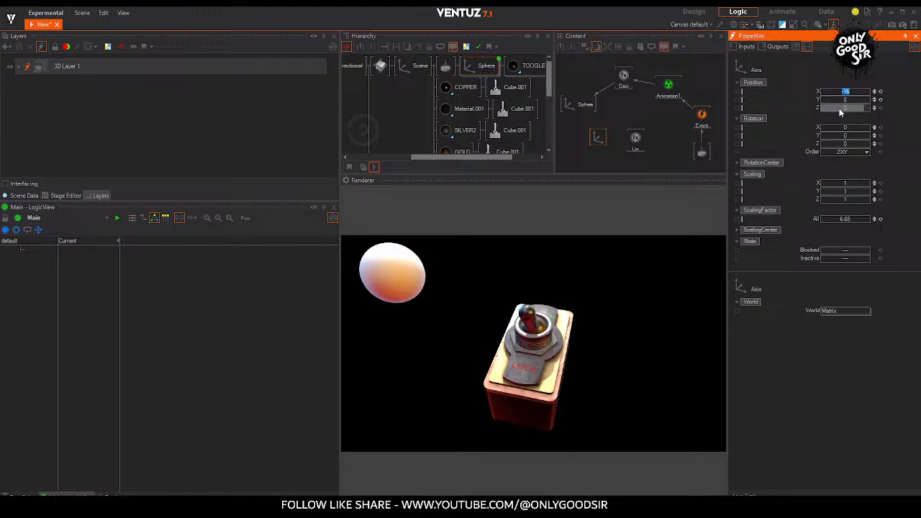
pyautogui.click(633, 141)
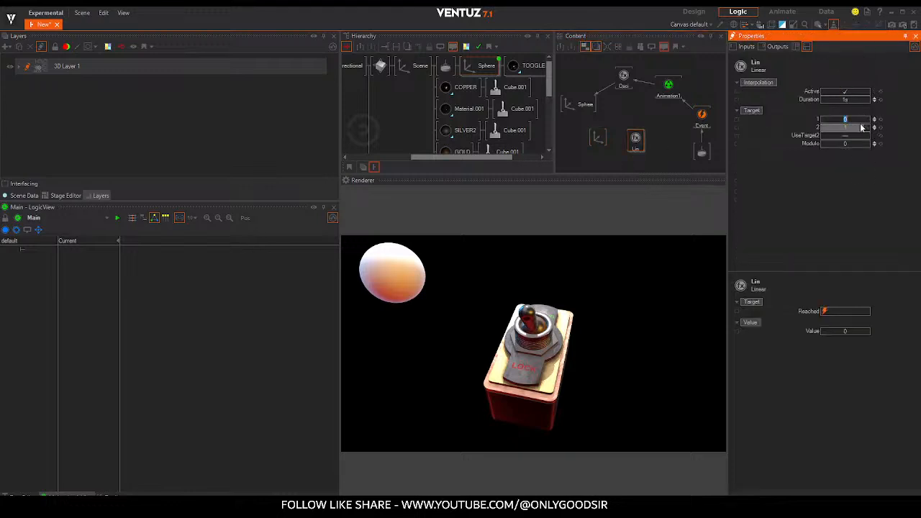
pyautogui.click(602, 142)
pyautogui.moveTo(849, 94); pyautogui.dragTo(859, 93)
pyautogui.click(634, 141)
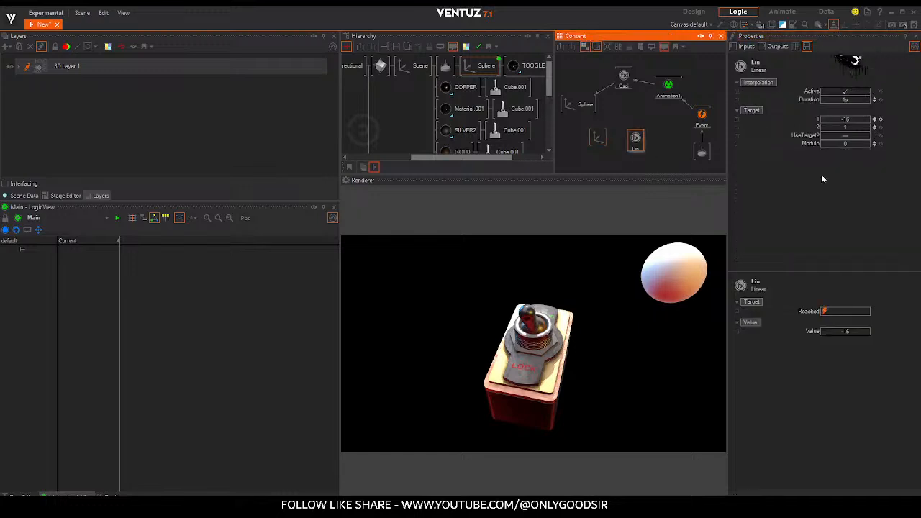
pyautogui.click(849, 128)
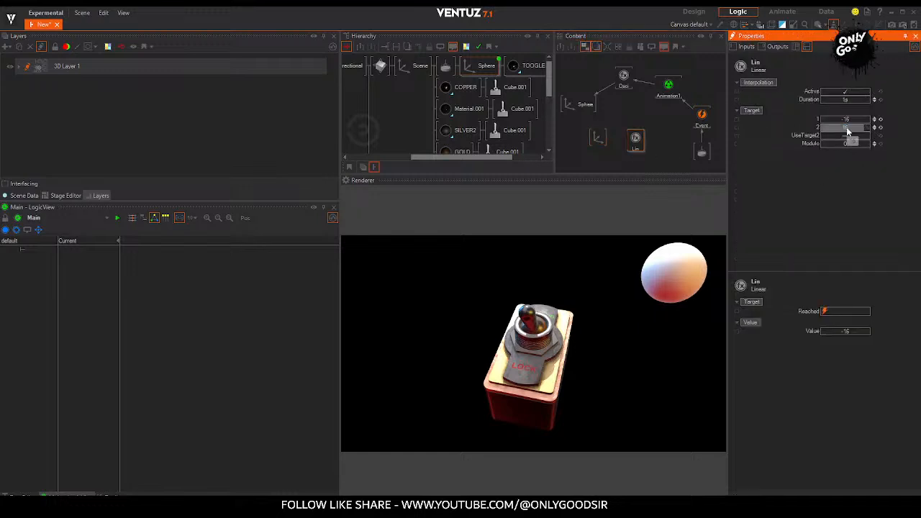
# Step: Bind the white sphere Axis's X position to the Linear node's value and switch UseTarget2 on and back off
pyautogui.click(599, 136)
pyautogui.click(812, 94)
pyautogui.moveTo(813, 94); pyautogui.dragTo(637, 149)
pyautogui.click(851, 136)
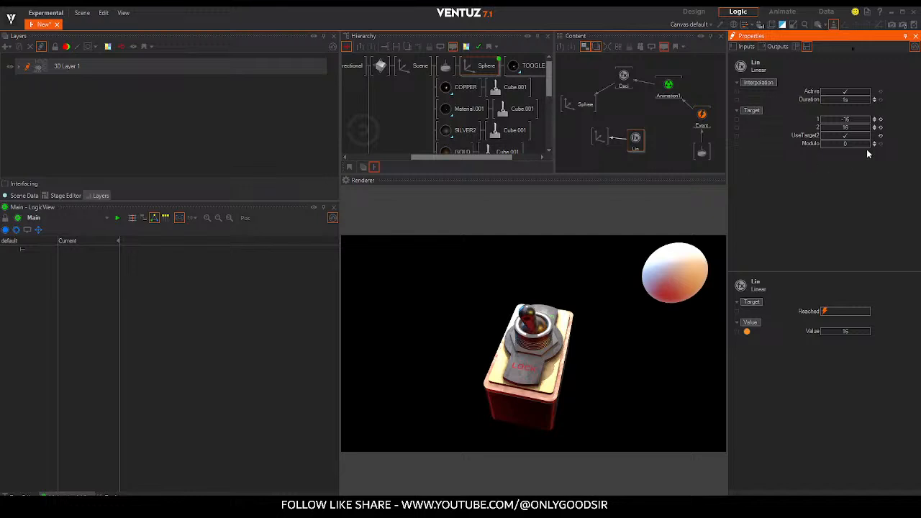
pyautogui.click(851, 136)
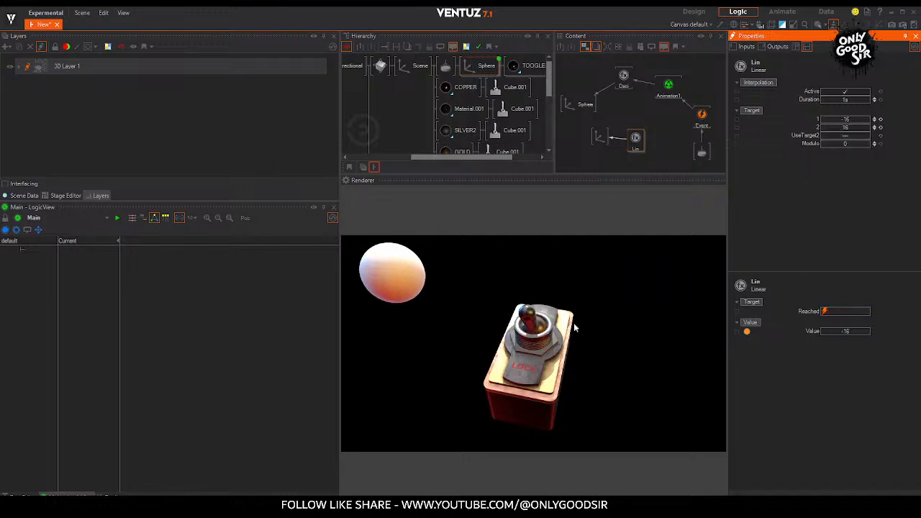
# Step: Tap the lever several times to check whether the white sphere reacts with the Linear node
pyautogui.click(535, 325)
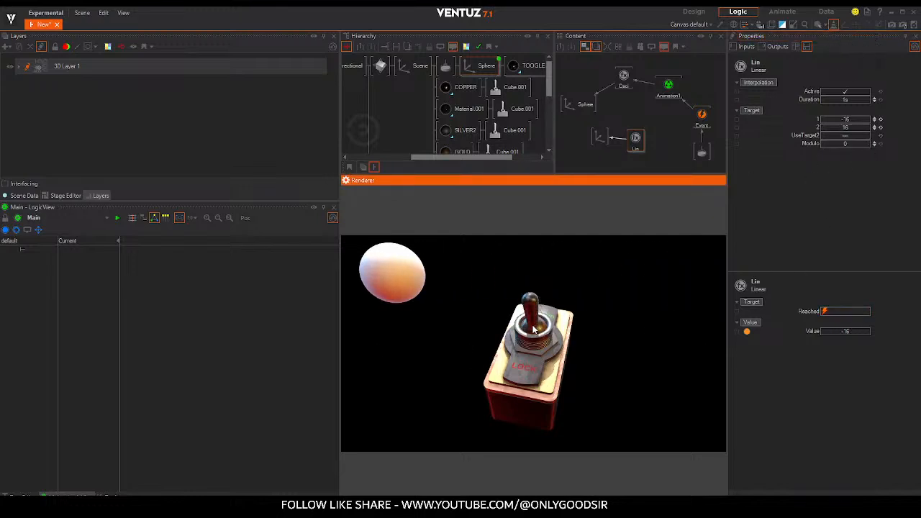
pyautogui.click(534, 327)
pyautogui.click(535, 327)
pyautogui.click(535, 326)
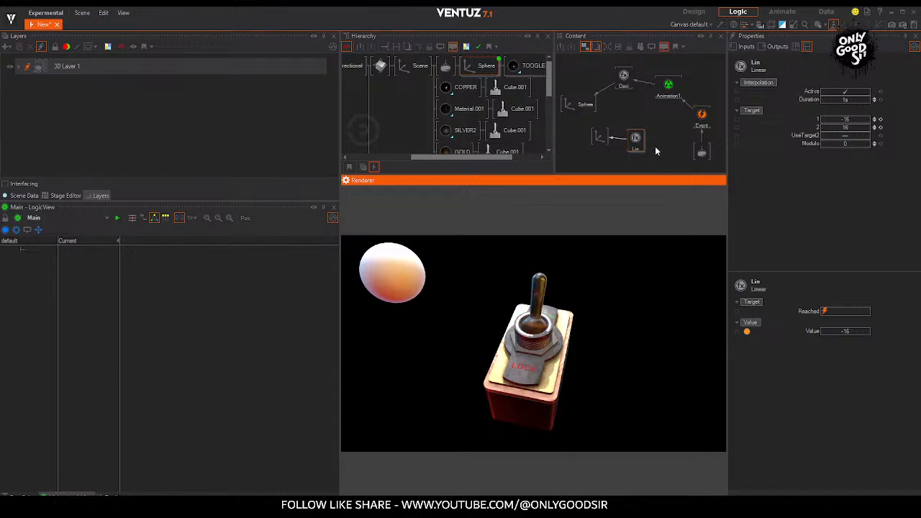
# Step: Show Animation1's state machine and tap the lever repeatedly to examine its triggered events and state IDs
pyautogui.click(669, 86)
pyautogui.click(535, 325)
pyautogui.click(535, 326)
pyautogui.click(534, 325)
pyautogui.click(534, 325)
pyautogui.click(534, 325)
pyautogui.click(535, 326)
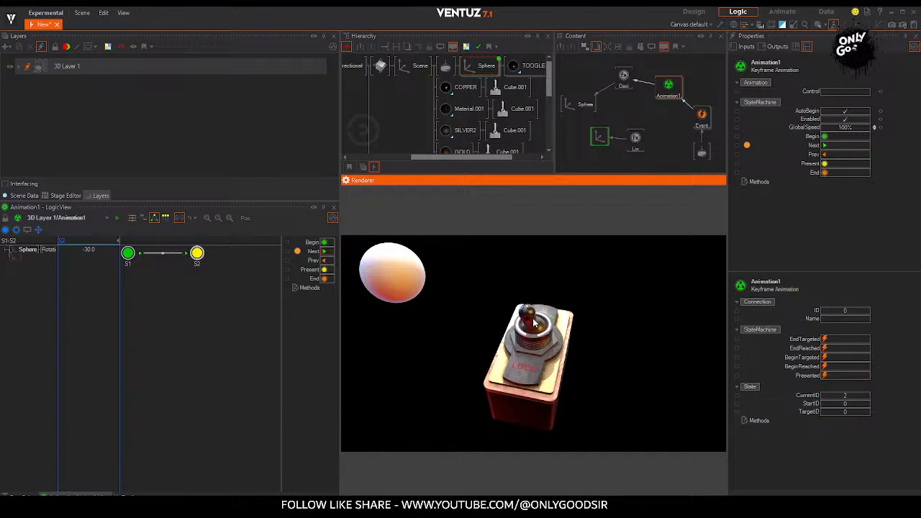
pyautogui.click(534, 326)
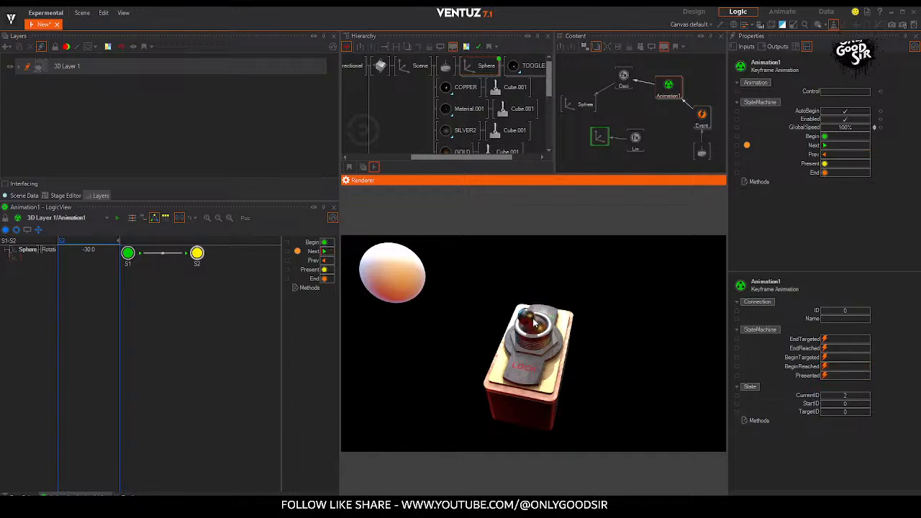
pyautogui.click(535, 325)
pyautogui.click(534, 325)
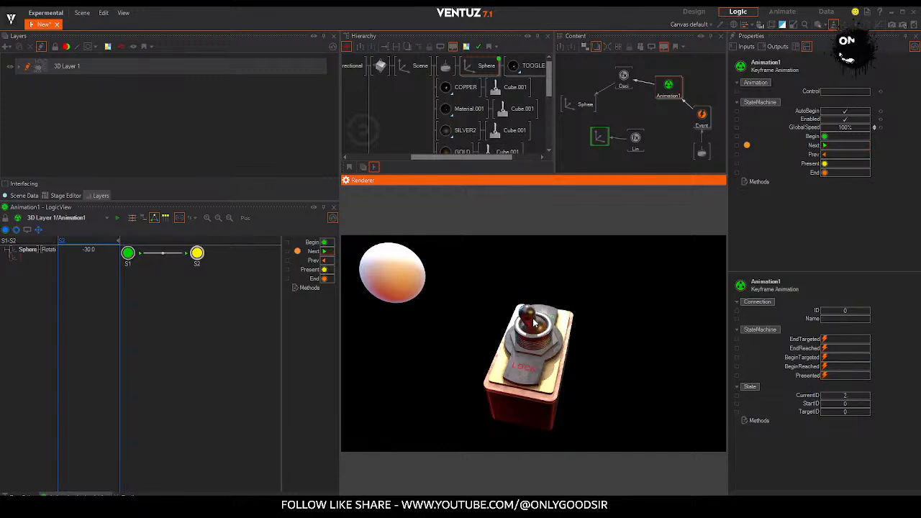
pyautogui.click(533, 320)
pyautogui.click(533, 323)
pyautogui.click(534, 322)
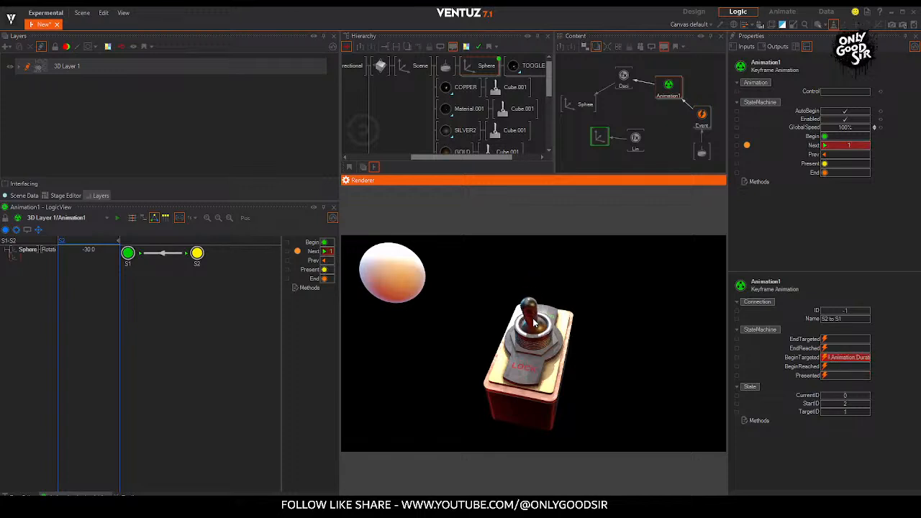
pyautogui.click(533, 322)
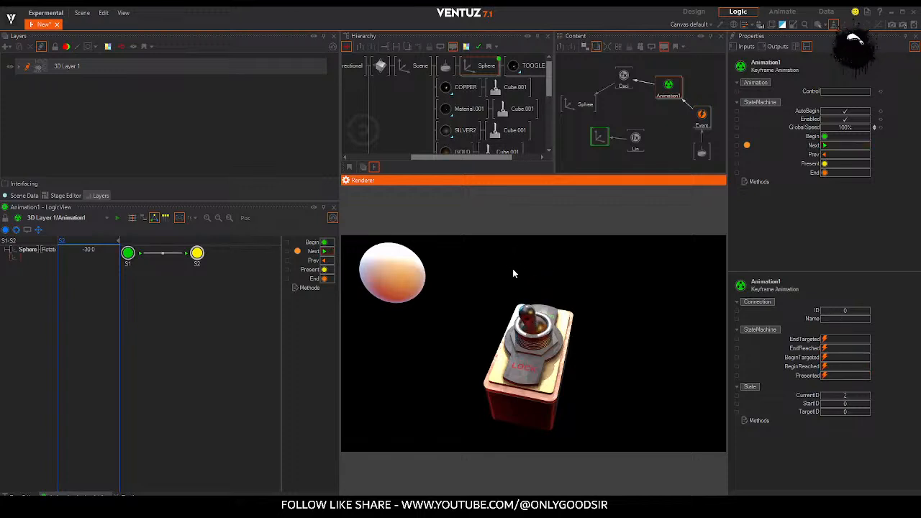
pyautogui.moveTo(552, 386); pyautogui.dragTo(531, 383)
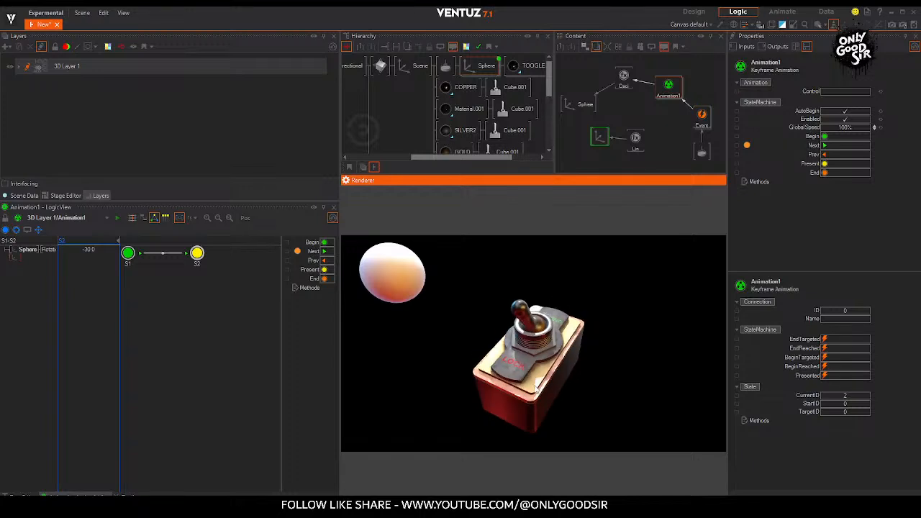
# Step: Delete the Linear node and bind the white sphere Axis's X position to Animation1
pyautogui.click(635, 138)
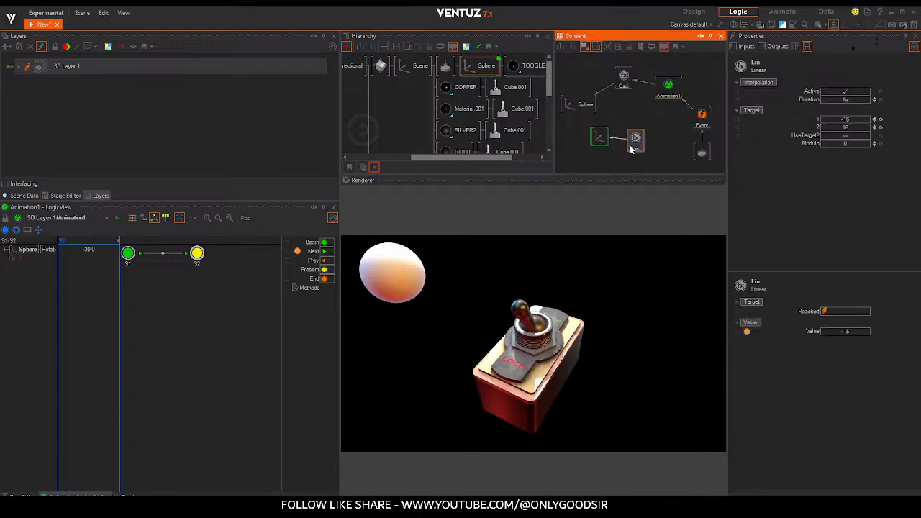
pyautogui.press('Delete')
pyautogui.click(601, 136)
pyautogui.moveTo(797, 93); pyautogui.dragTo(668, 88)
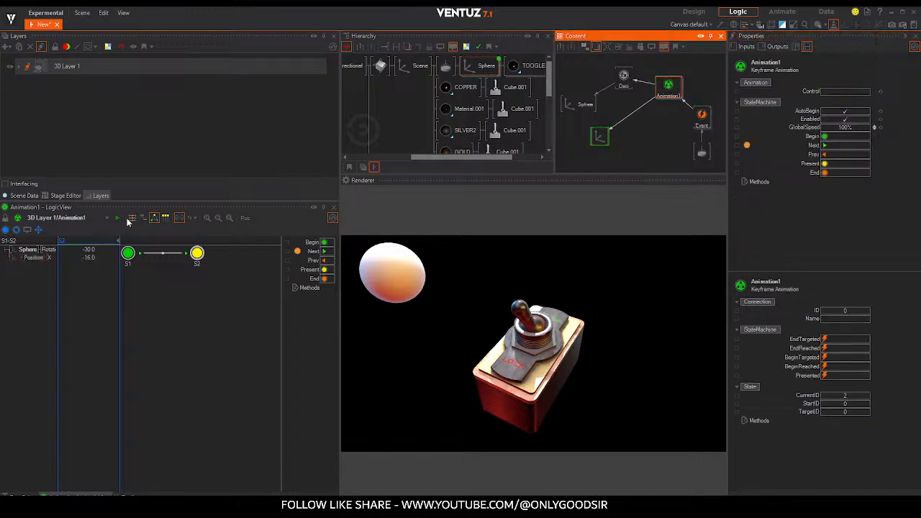
# Step: Open Animation1's S1-S2 transition timeline and set the white sphere's Position X at S1 to 16.9
pyautogui.doubleClick(163, 253)
pyautogui.moveTo(285, 298); pyautogui.dragTo(165, 302)
pyautogui.moveTo(93, 257); pyautogui.dragTo(118, 256)
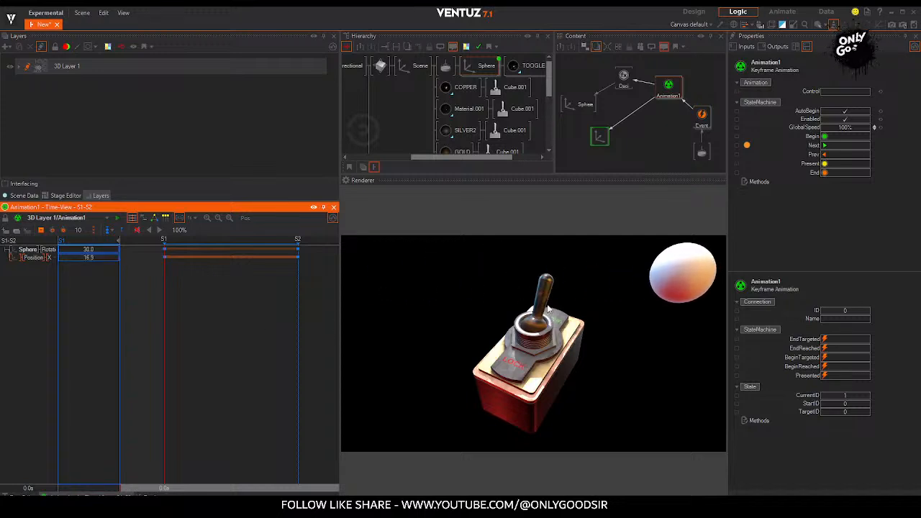
# Step: Tap the lever and rotate the toggle model to check that lever and white sphere move together
pyautogui.click(552, 311)
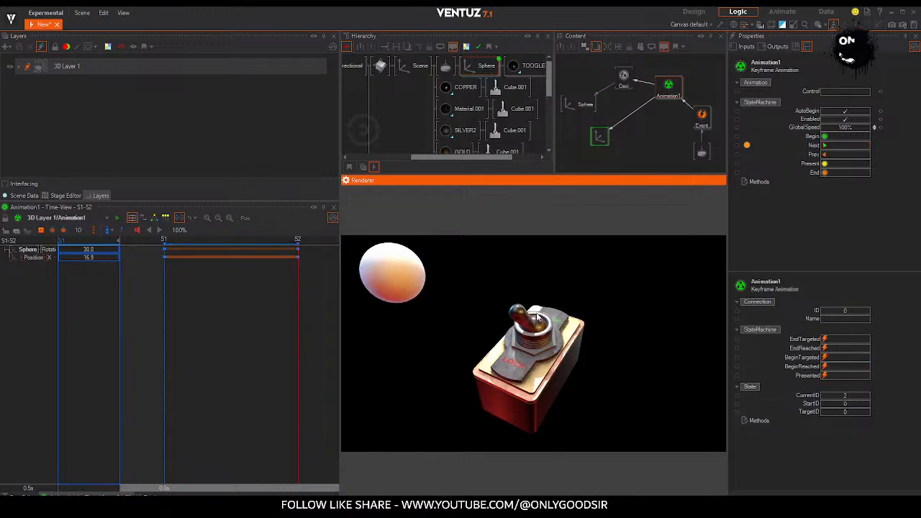
pyautogui.moveTo(536, 348); pyautogui.dragTo(565, 355)
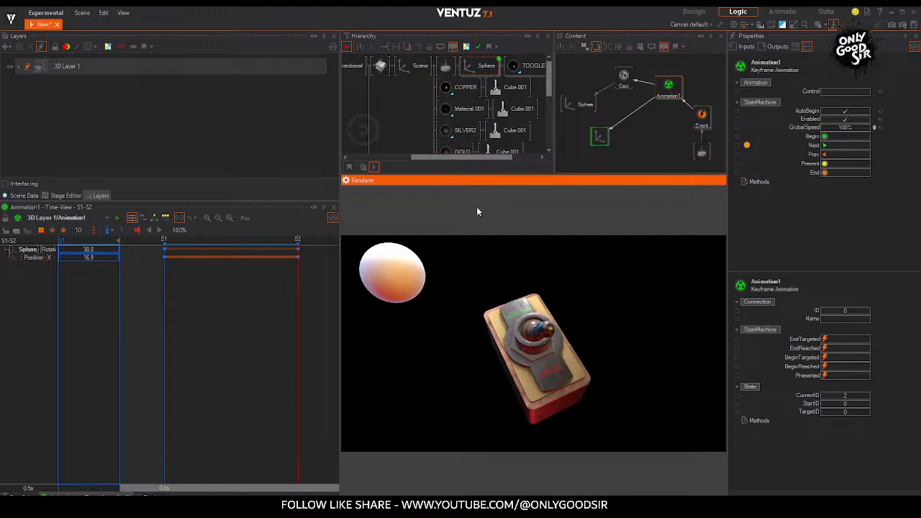
pyautogui.moveTo(557, 364); pyautogui.dragTo(527, 357)
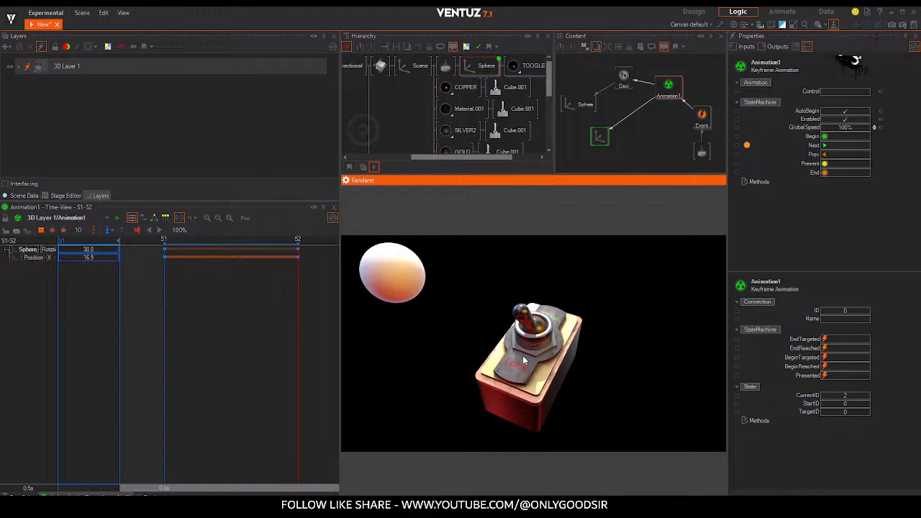
pyautogui.click(538, 364)
pyautogui.moveTo(539, 365); pyautogui.dragTo(584, 333)
pyautogui.click(583, 336)
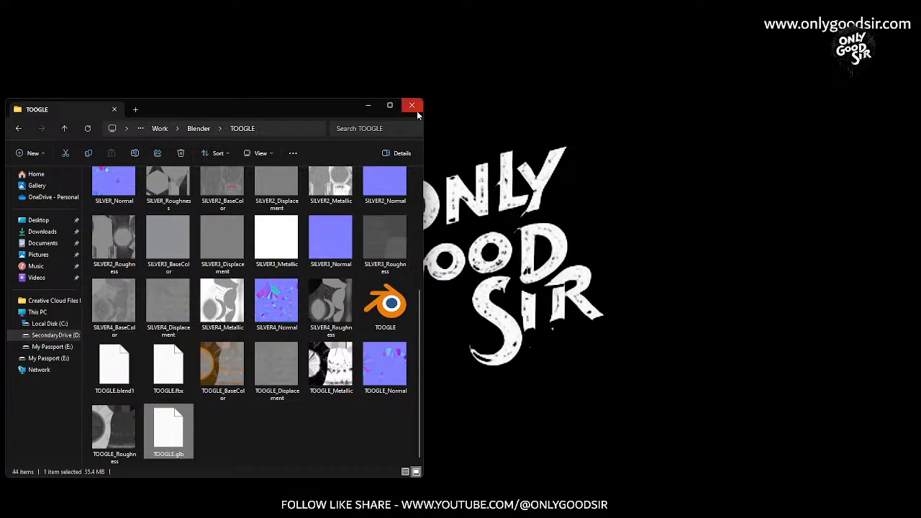
# Step: Close the TOOGLE folder window and minimize the Ventuz window
pyautogui.click(417, 112)
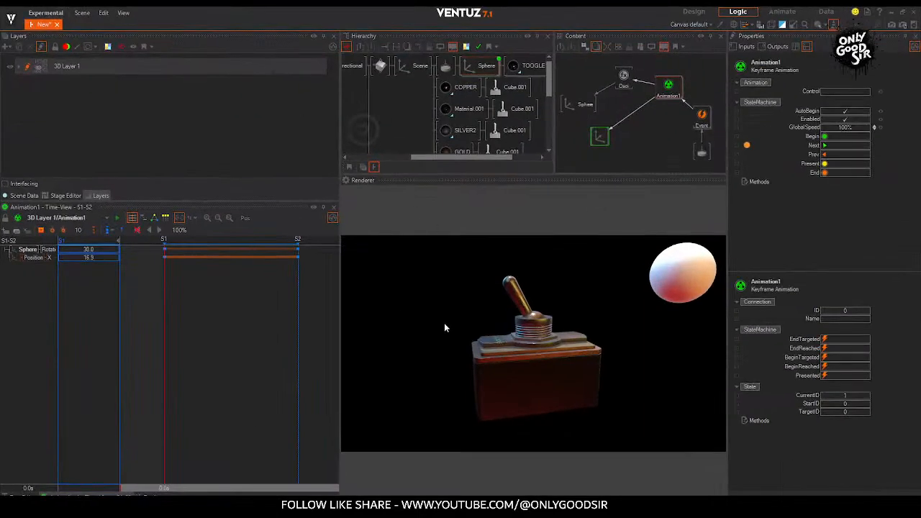
pyautogui.click(894, 14)
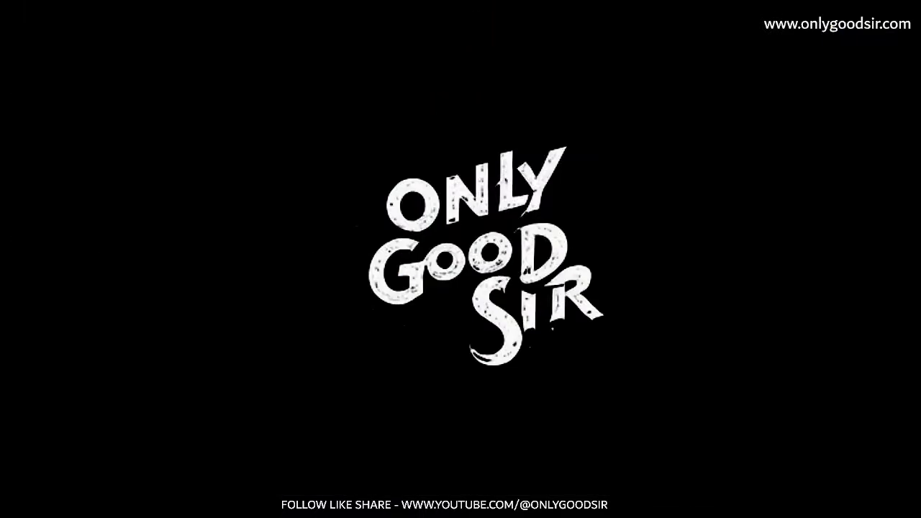